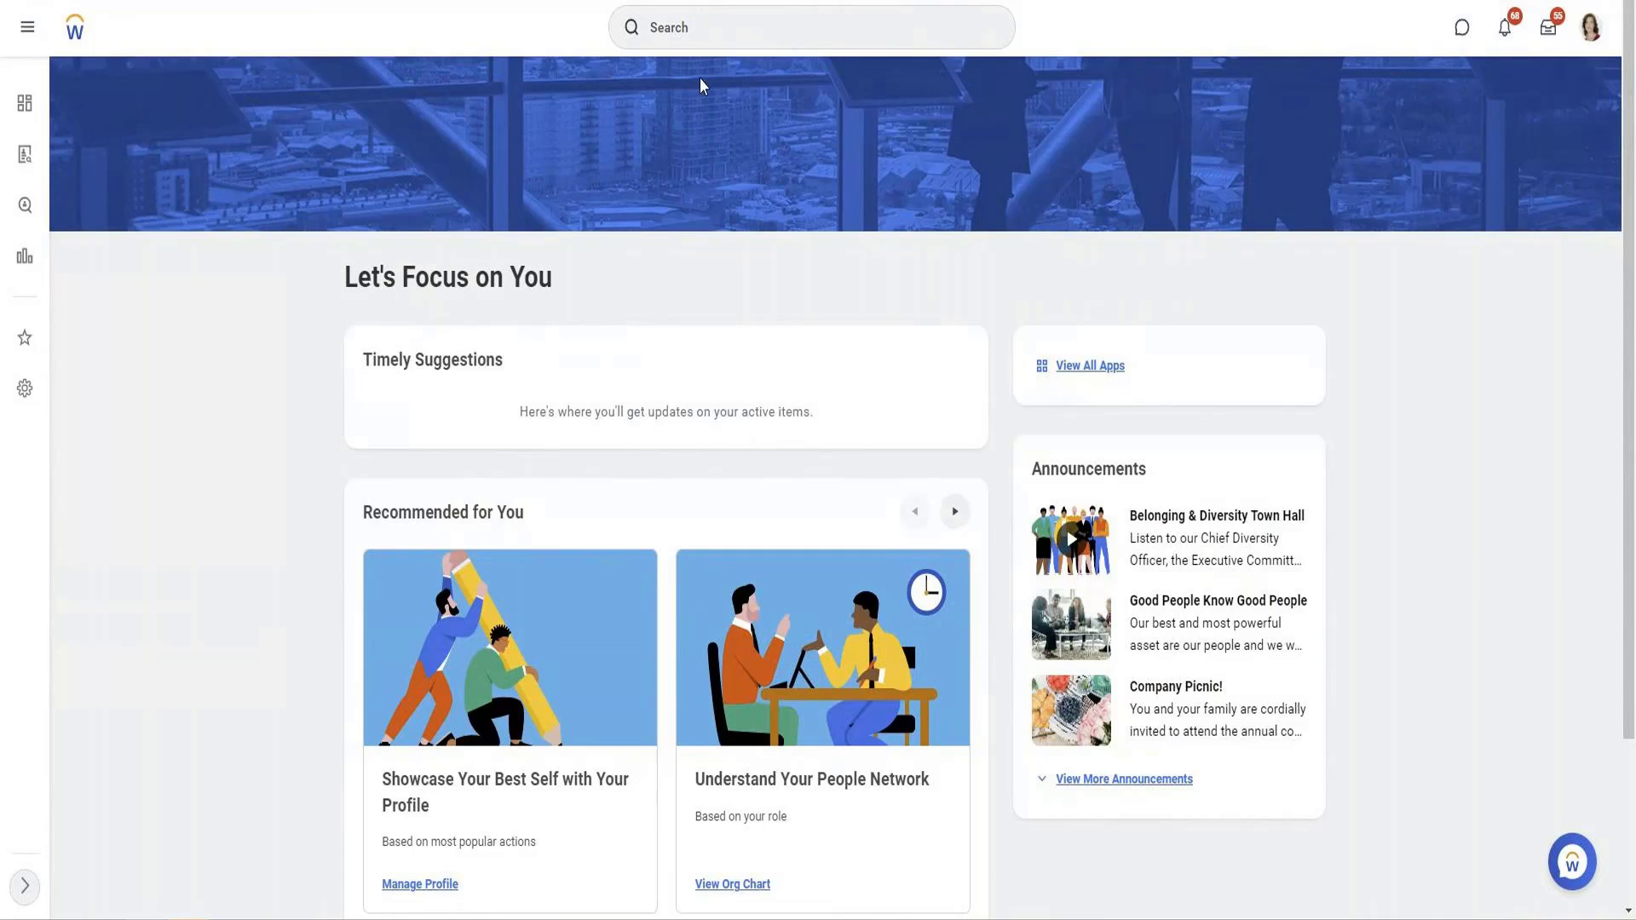
Search for "Create Cust Report" and open the Create Custom Report task.
{"action": "left_click", "coordinate": [733, 17]}
{"action": "type", "text": "Crea"}
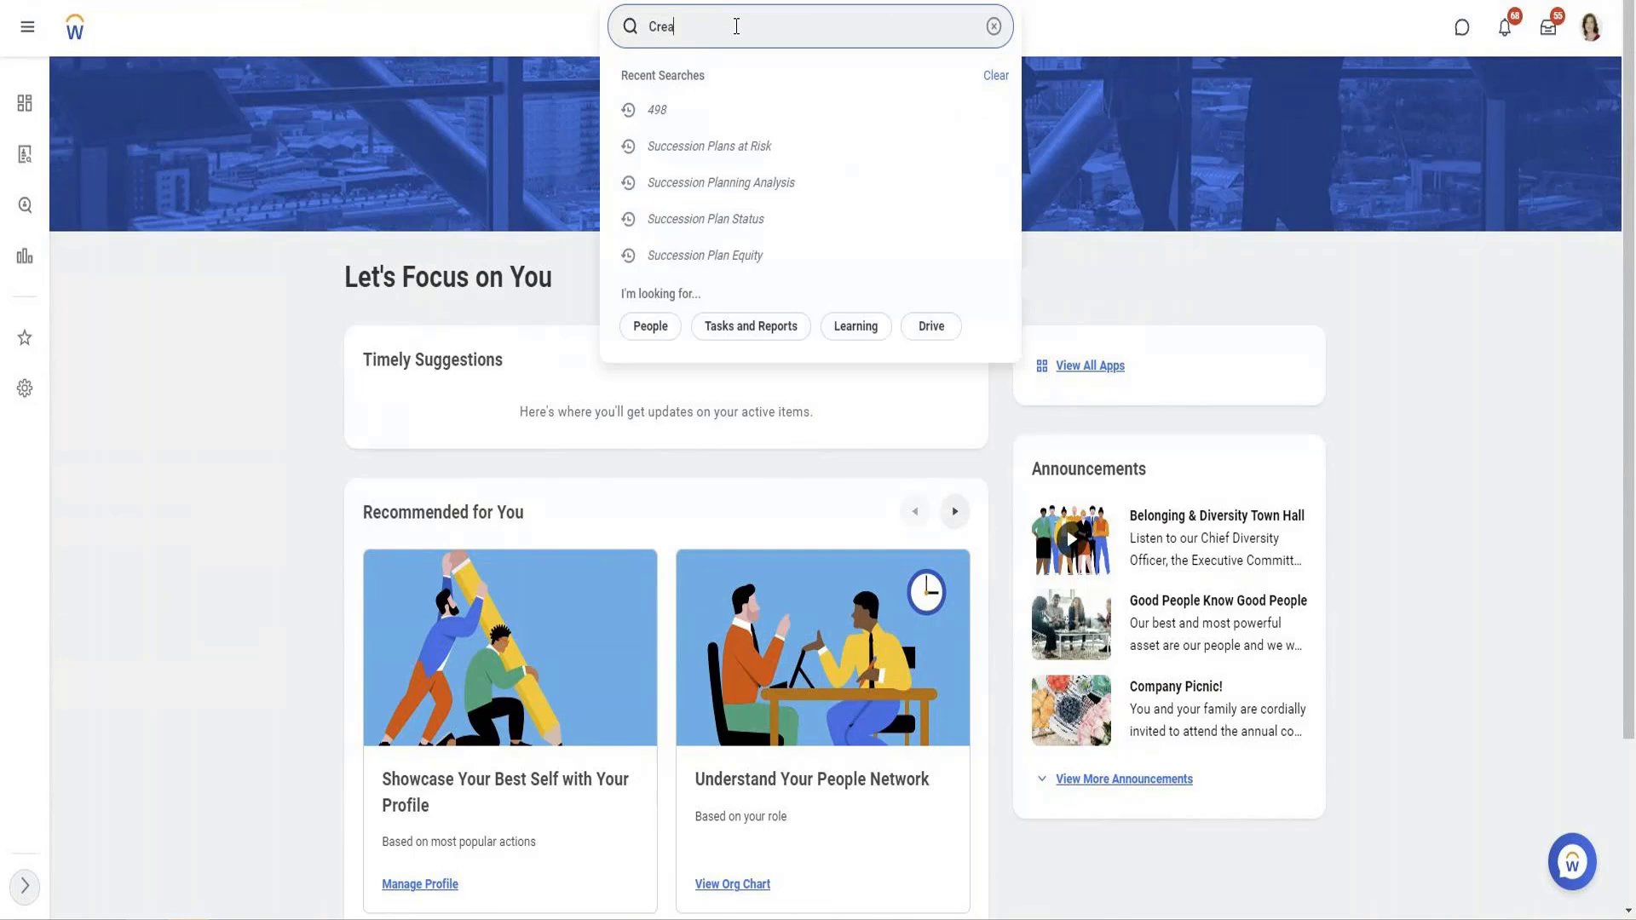
{"action": "type", "text": "te Cust R"}
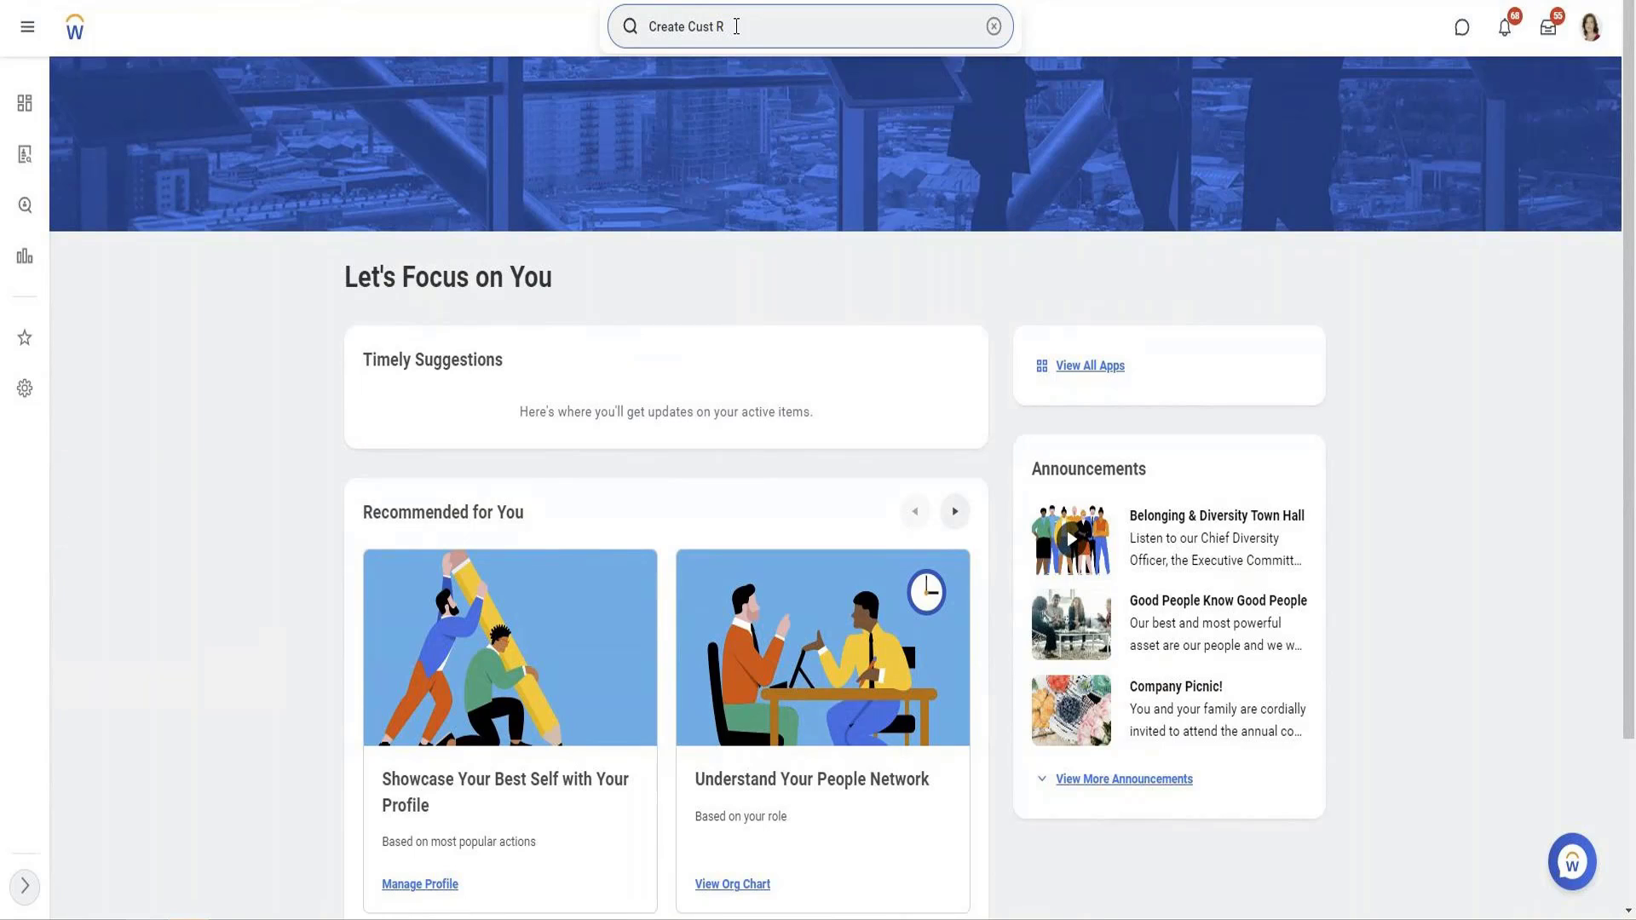
{"action": "type", "text": "eport"}
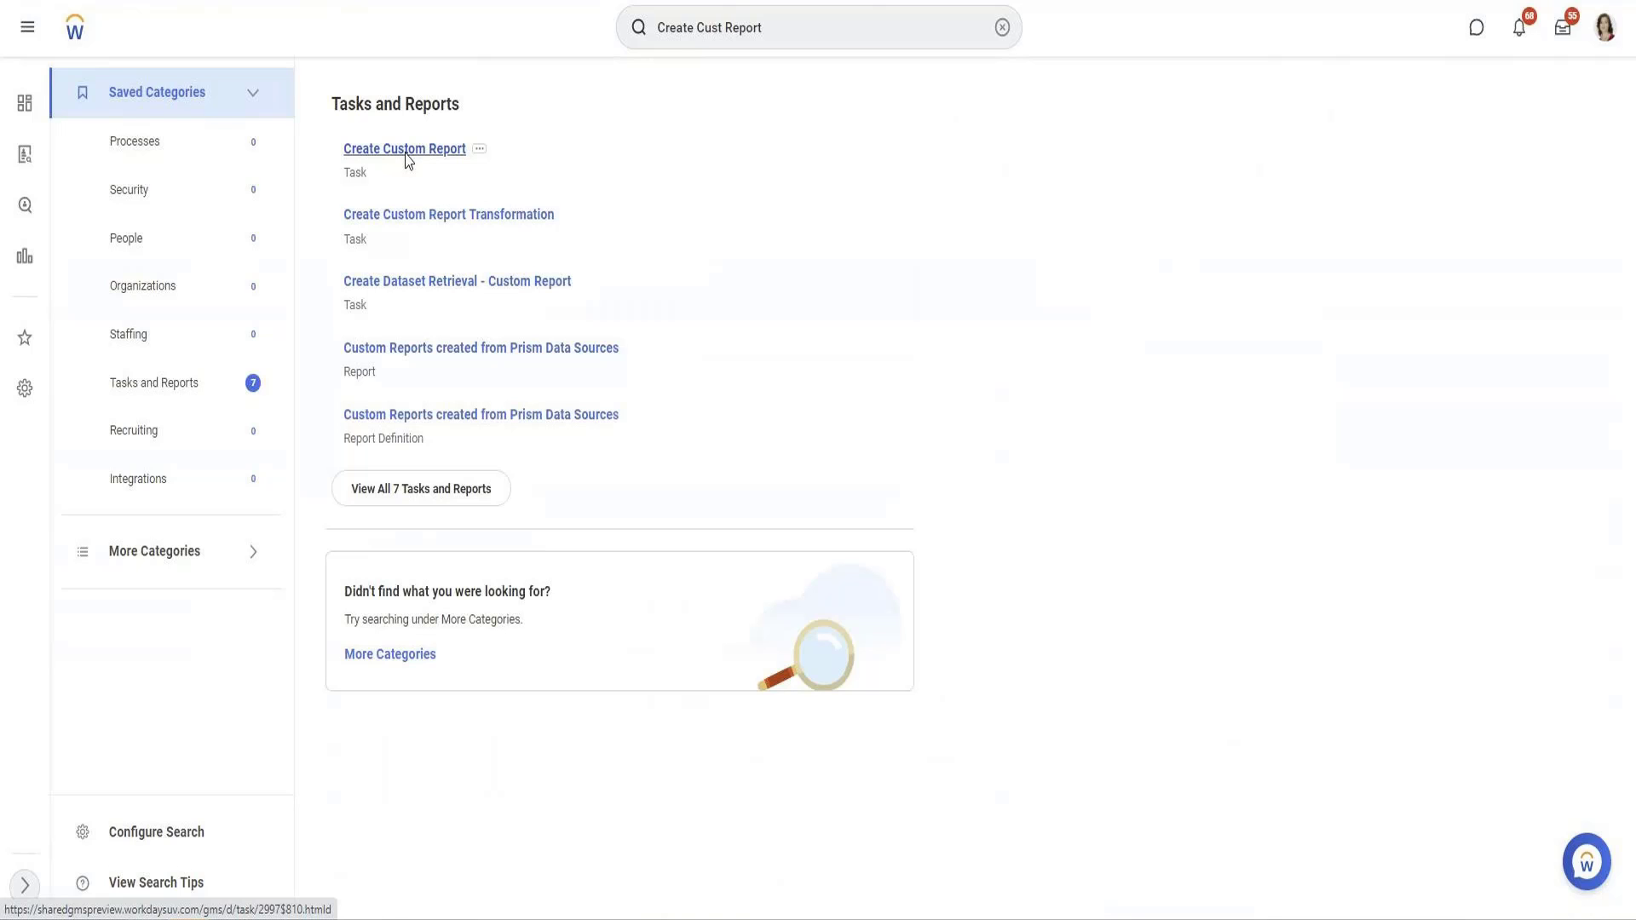
{"action": "left_click", "coordinate": [407, 156]}
Name the new report "[VISH] Active Employee Headcount".
{"action": "left_click", "coordinate": [140, 140]}
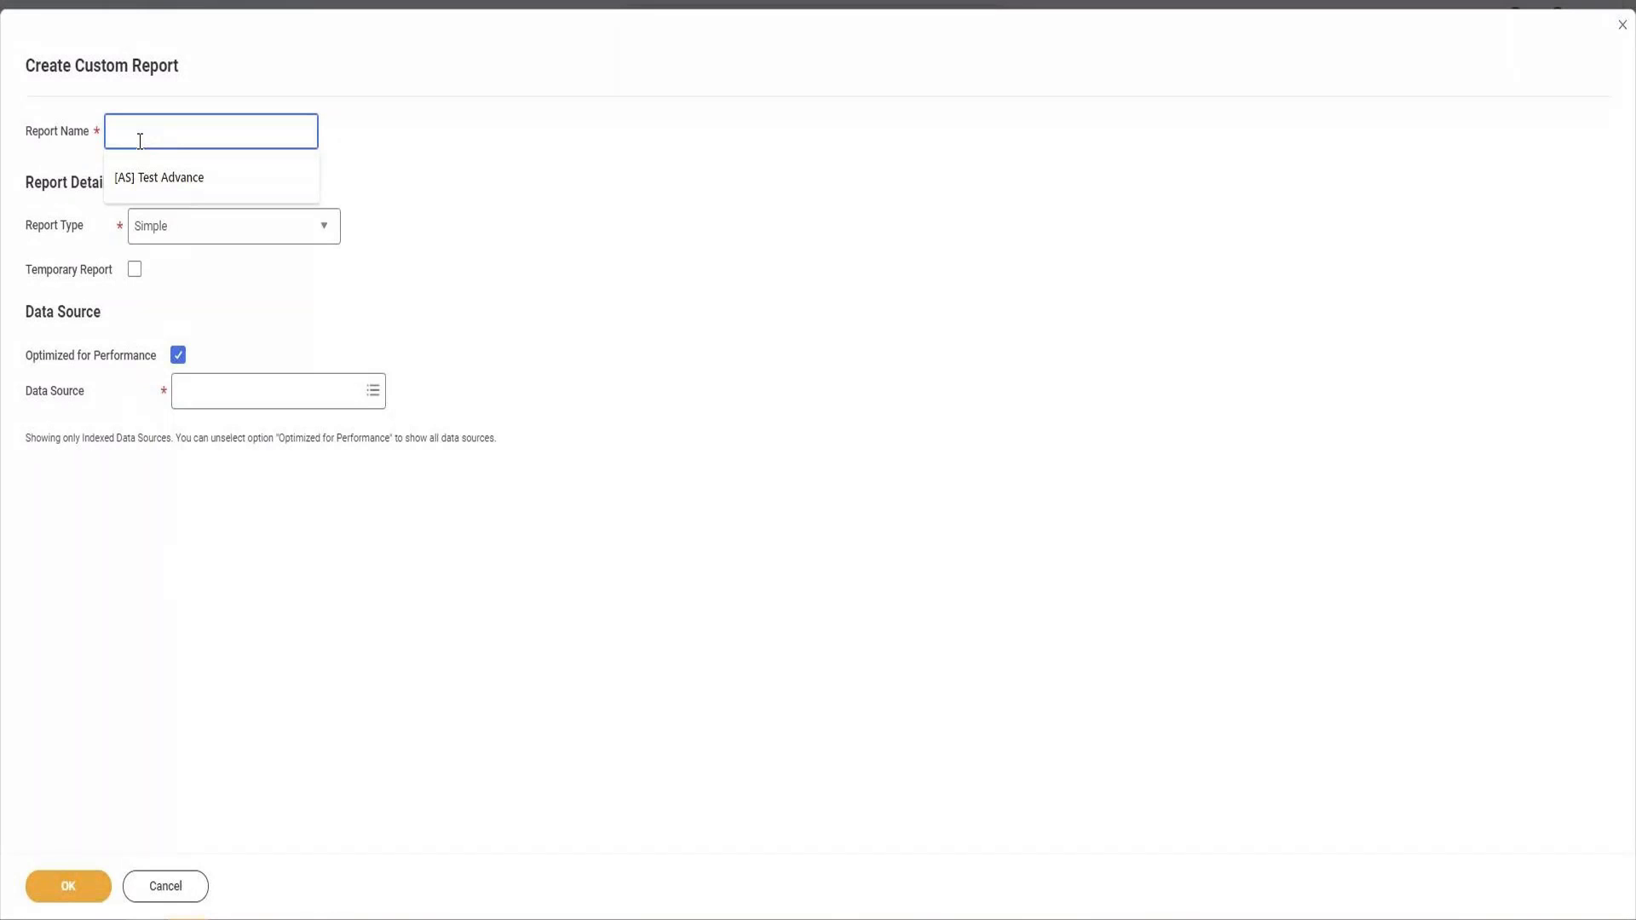
{"action": "type", "text": "[VISH"}
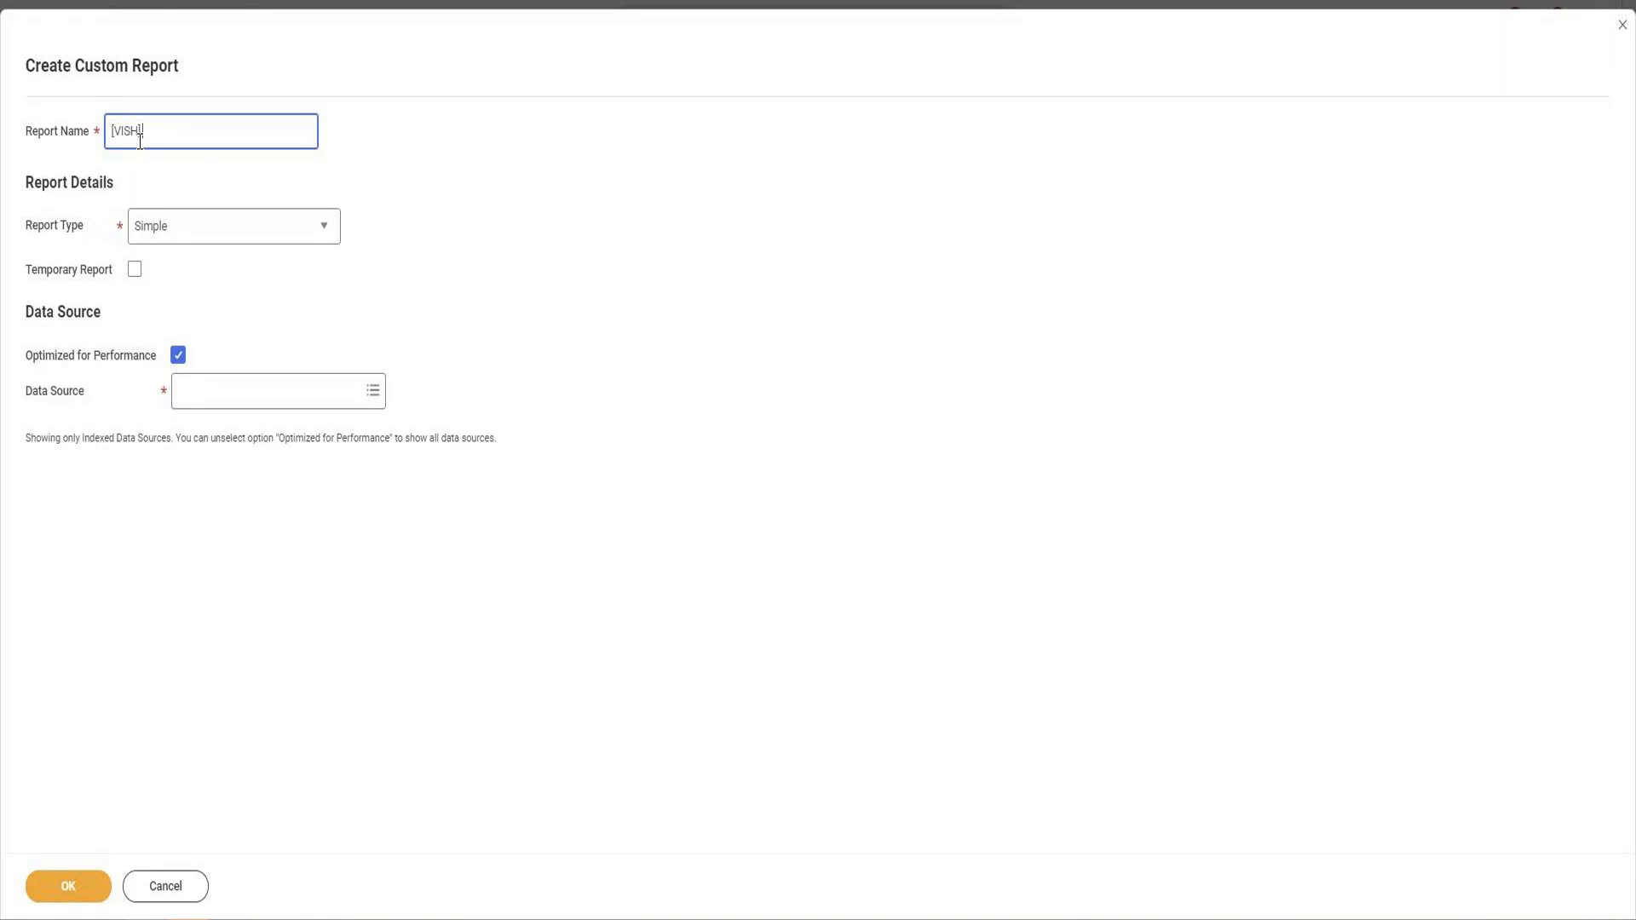
{"action": "type", "text": "]_"}
{"action": "type", "text": "Worker"}
{"action": "key", "text": "ctrl+shift+Left"}
{"action": "key", "text": "BackSpace"}
{"action": "type", "text": "Active Employee Headcount"}
Set the report type to Advanced and review its Temporary Report and Enable As Web Service options.
{"action": "left_click", "coordinate": [238, 236]}
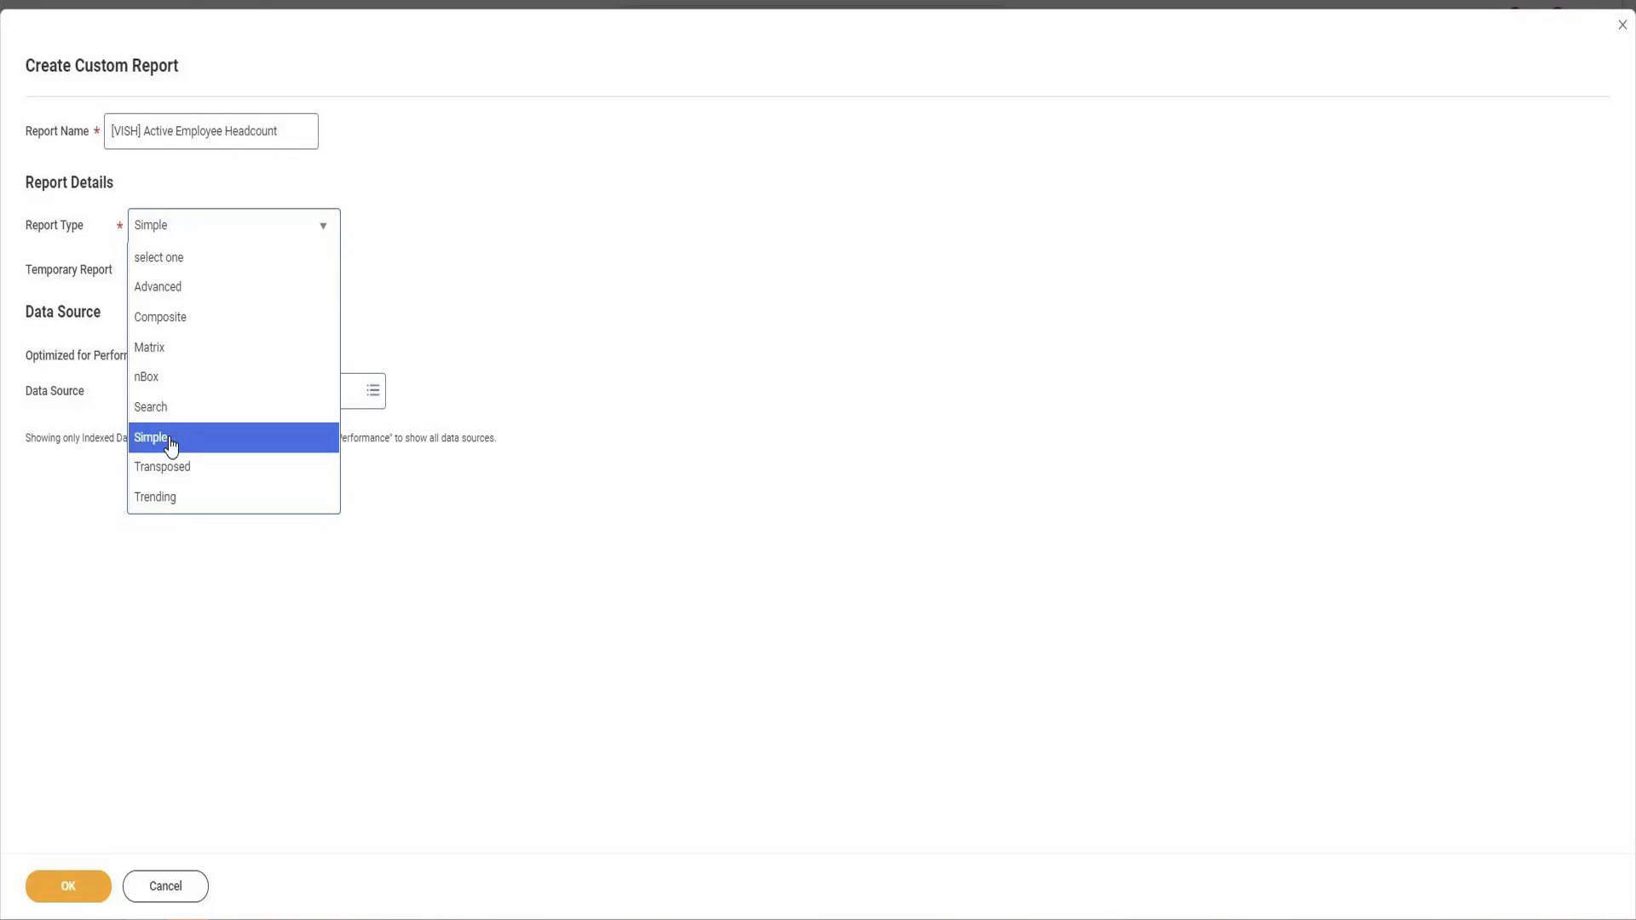
{"action": "left_click", "coordinate": [176, 289]}
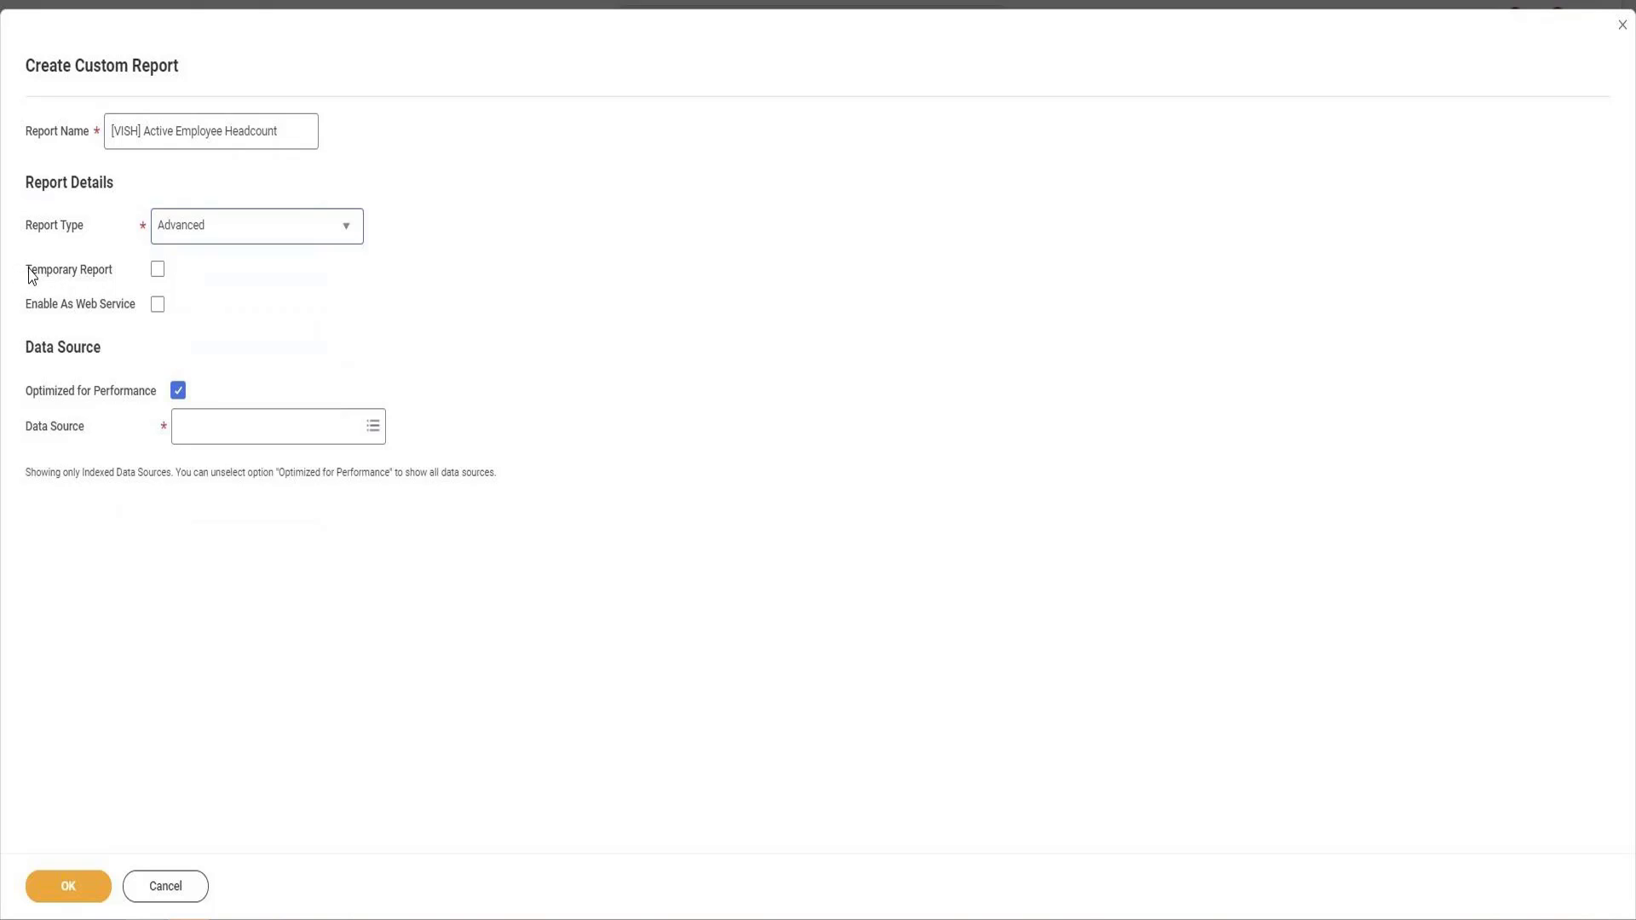
{"action": "left_click_drag", "start_coordinate": [27, 274], "coordinate": [138, 317]}
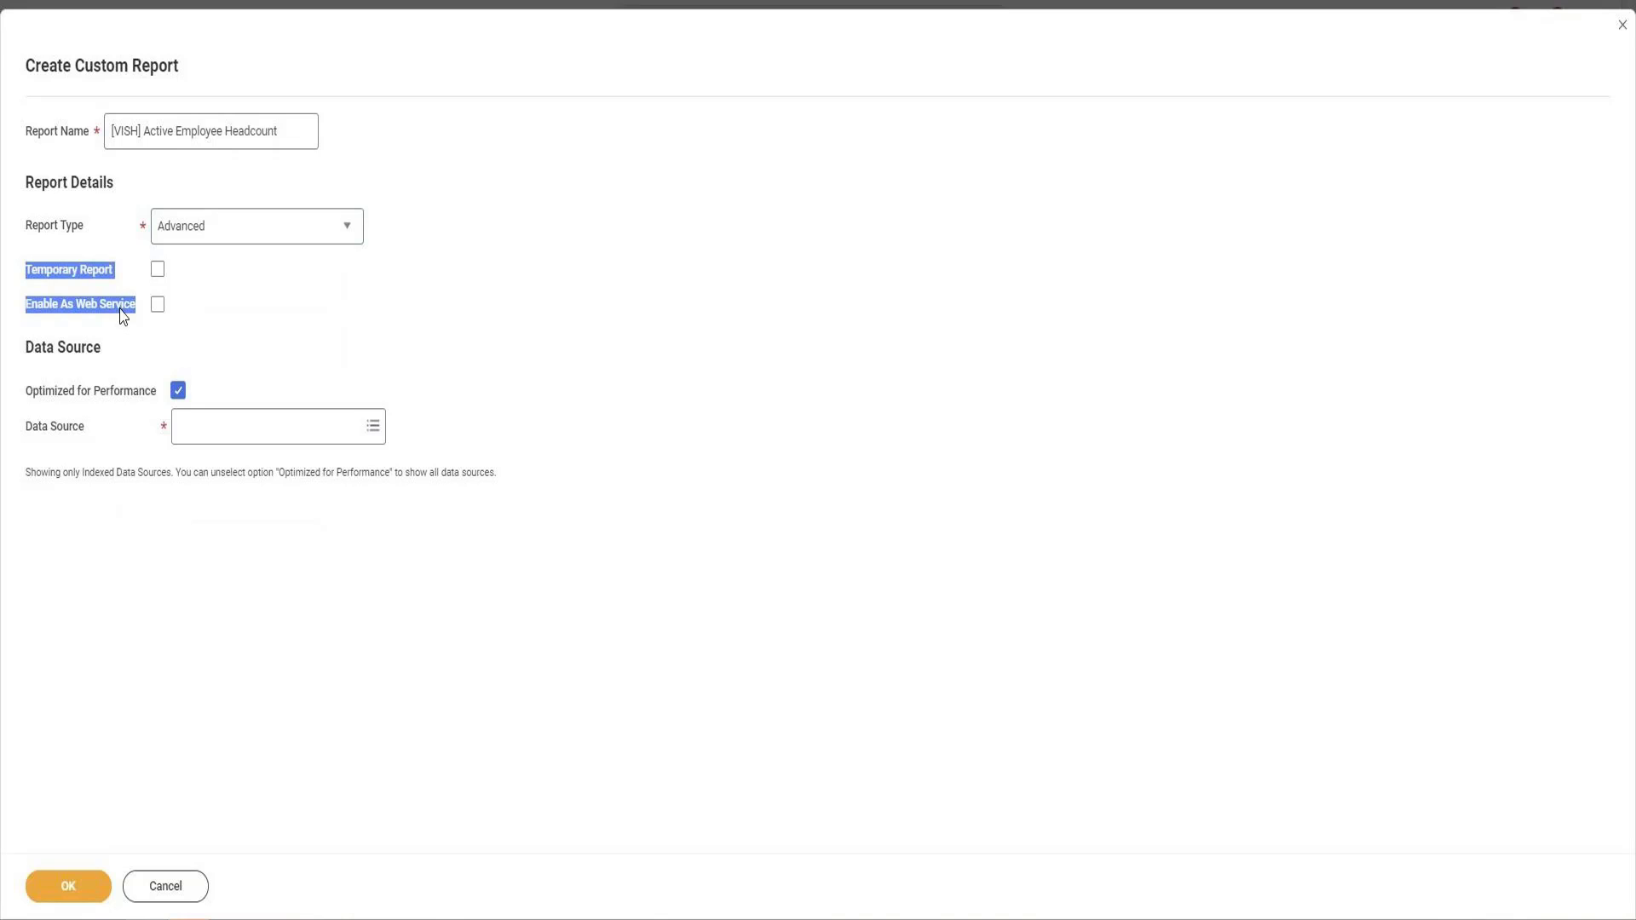
Try the Search and Simple report types to compare their options, and restore the Advanced type.
{"action": "left_click", "coordinate": [270, 237]}
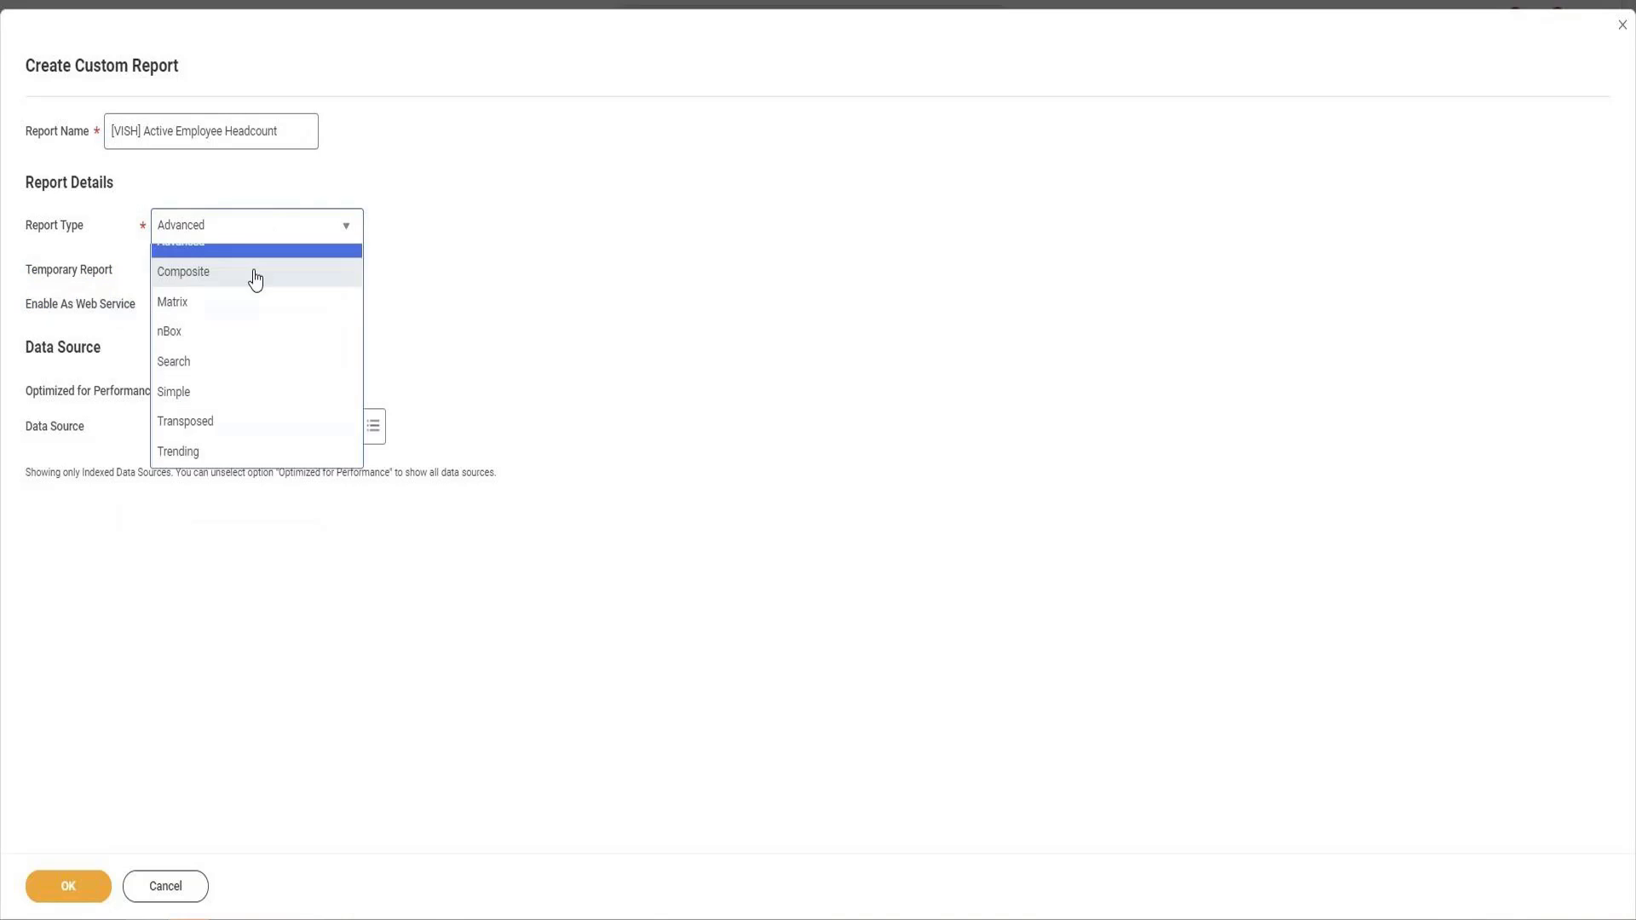
{"action": "left_click", "coordinate": [198, 409]}
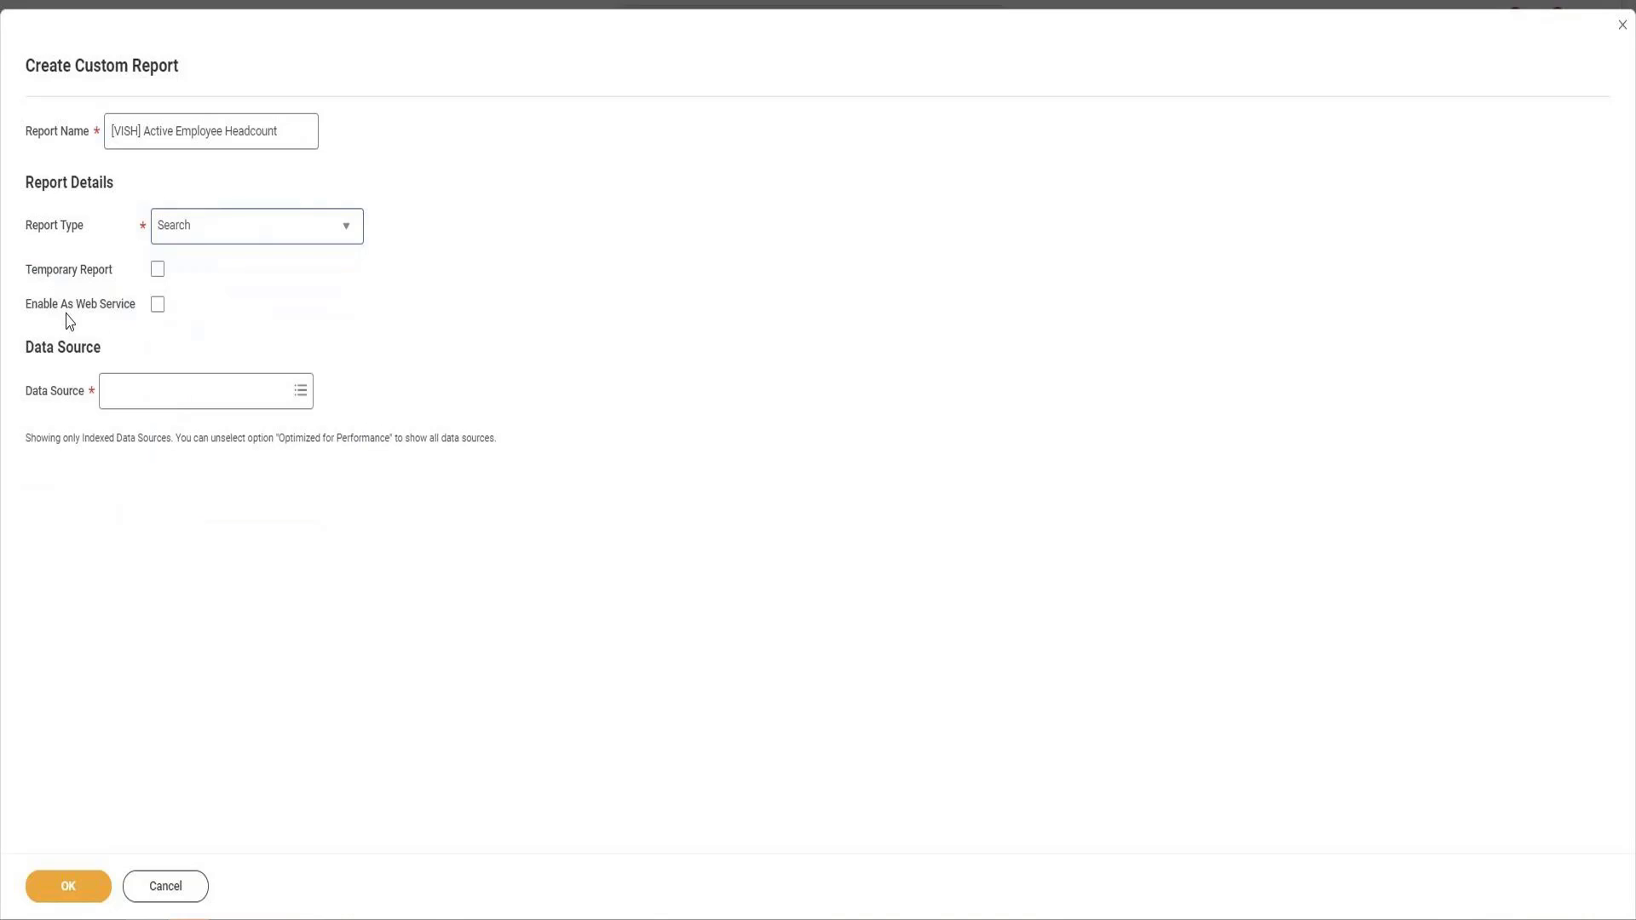
{"action": "left_click", "coordinate": [243, 235]}
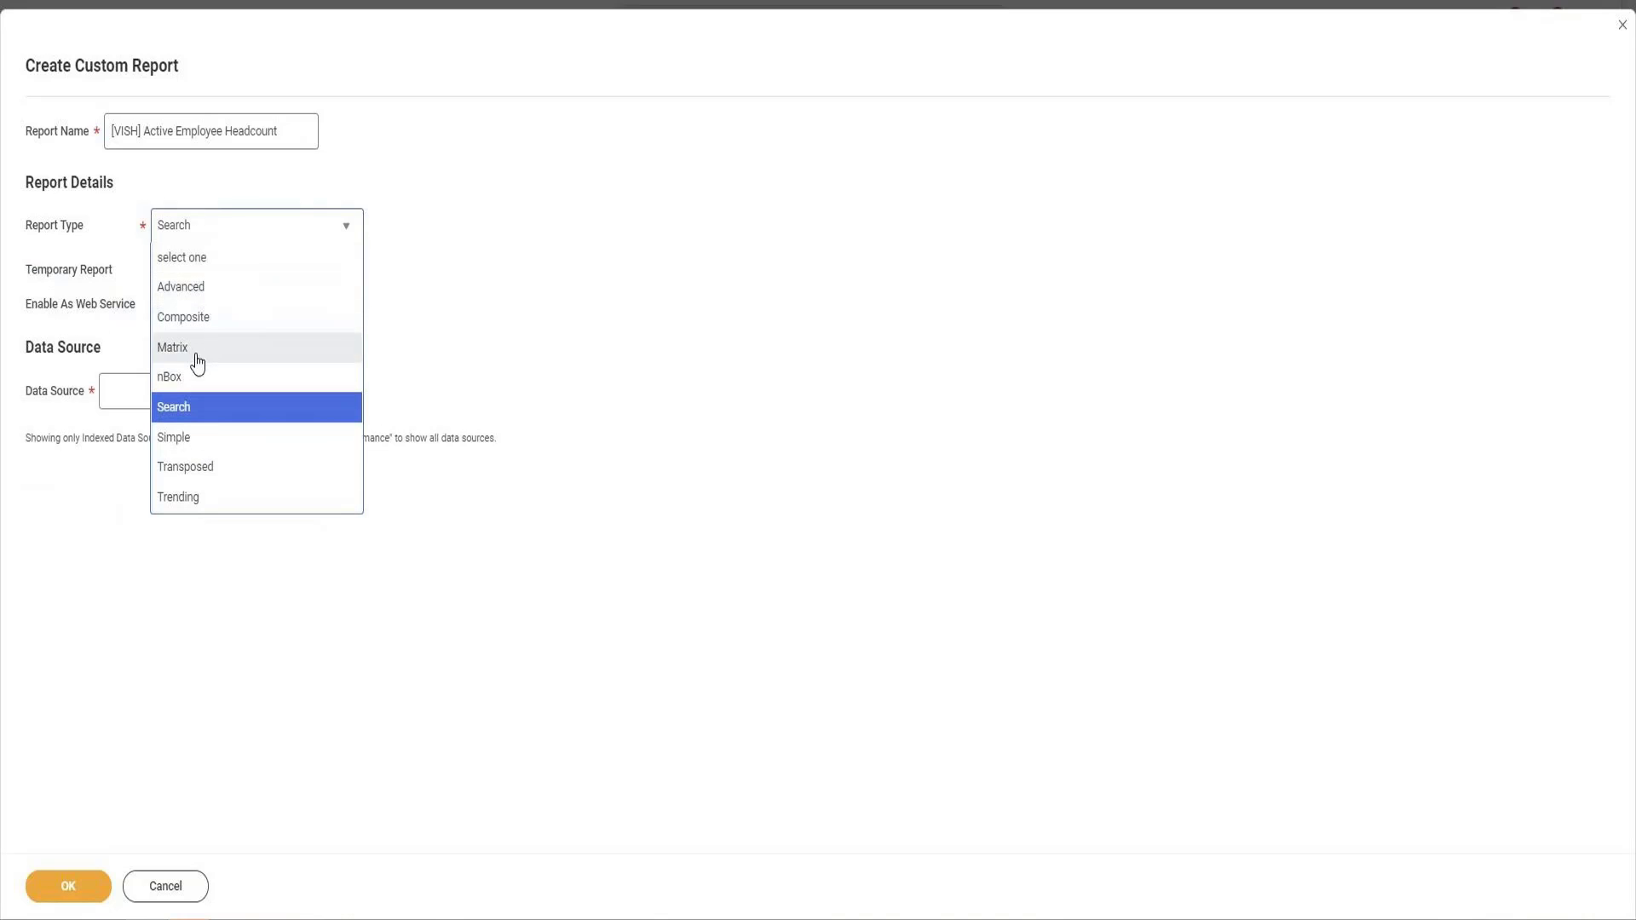
{"action": "left_click", "coordinate": [194, 440]}
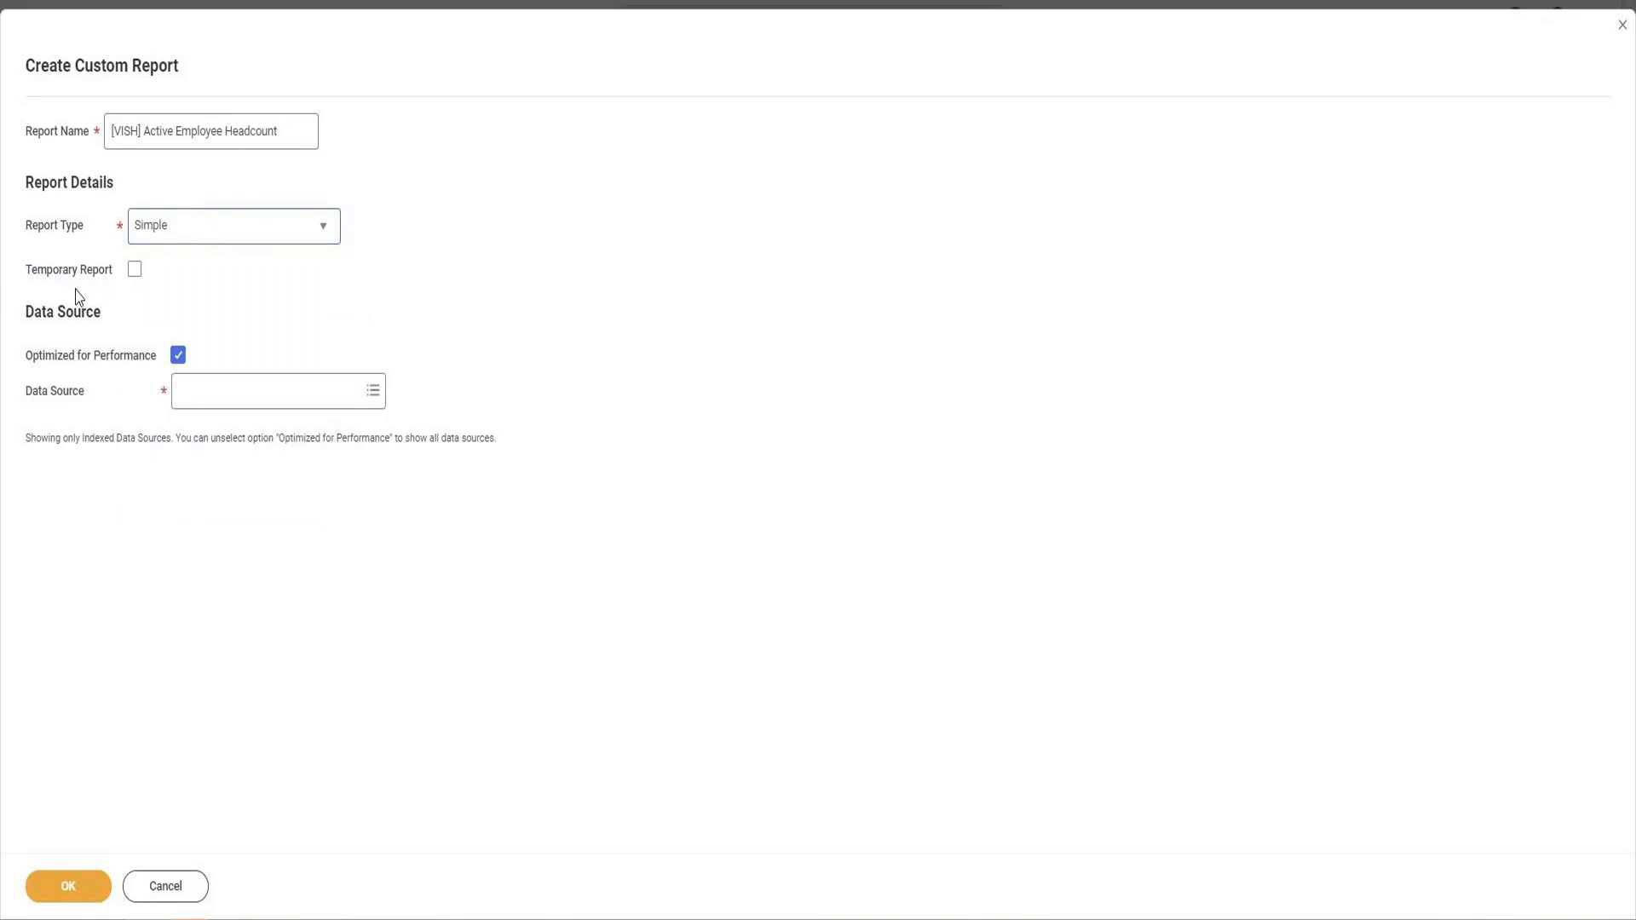
{"action": "left_click", "coordinate": [211, 238]}
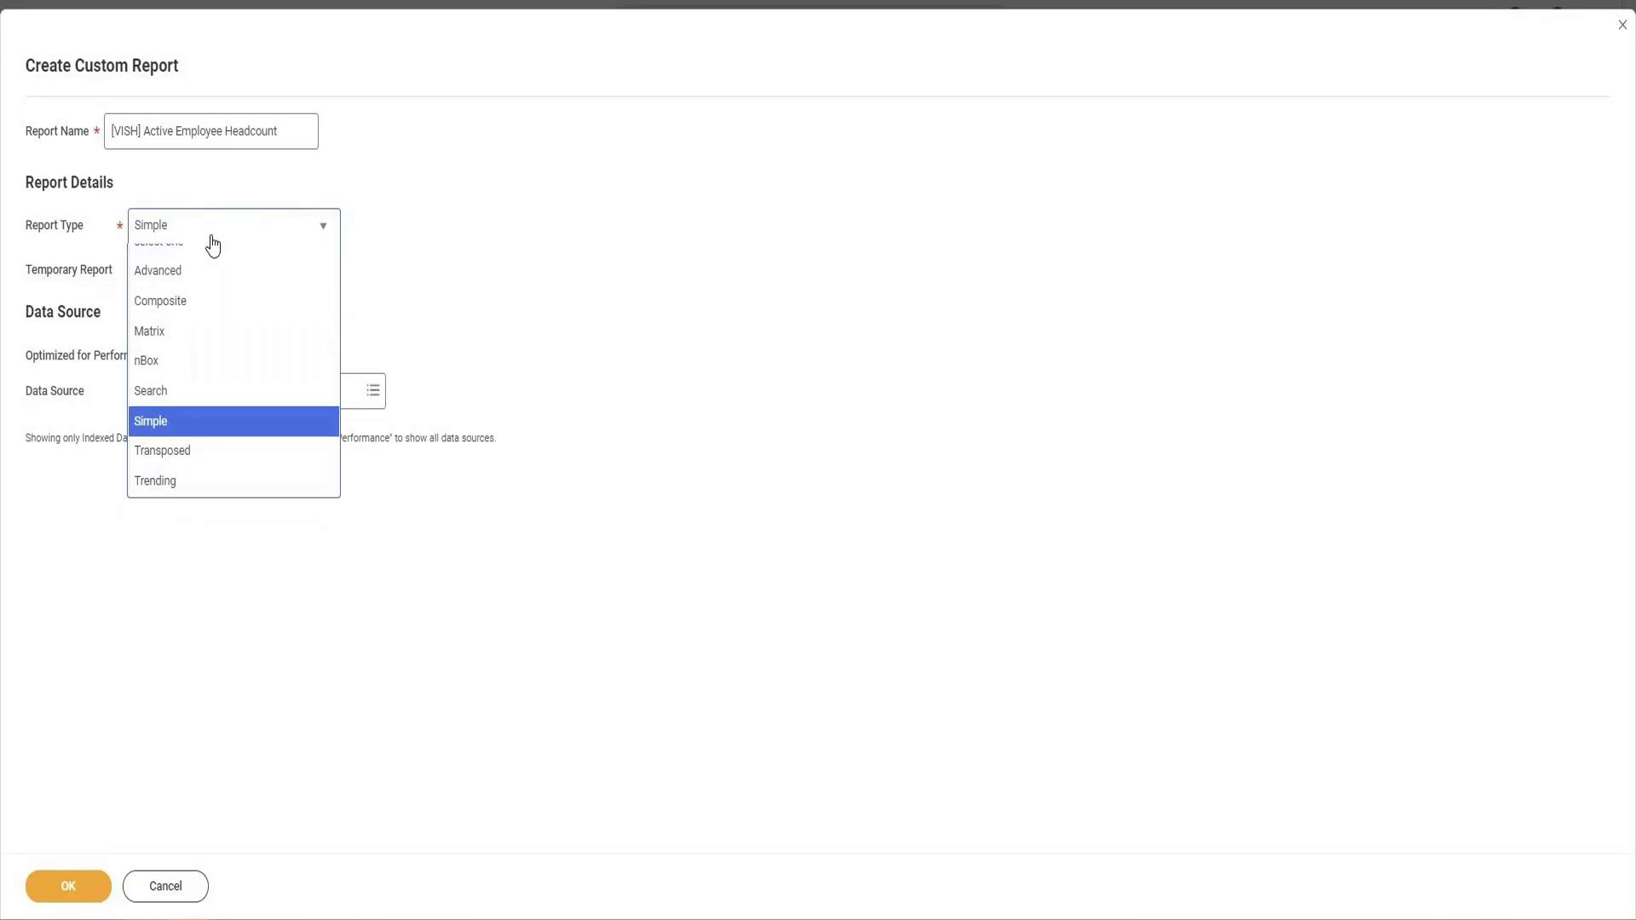
{"action": "left_click", "coordinate": [180, 290]}
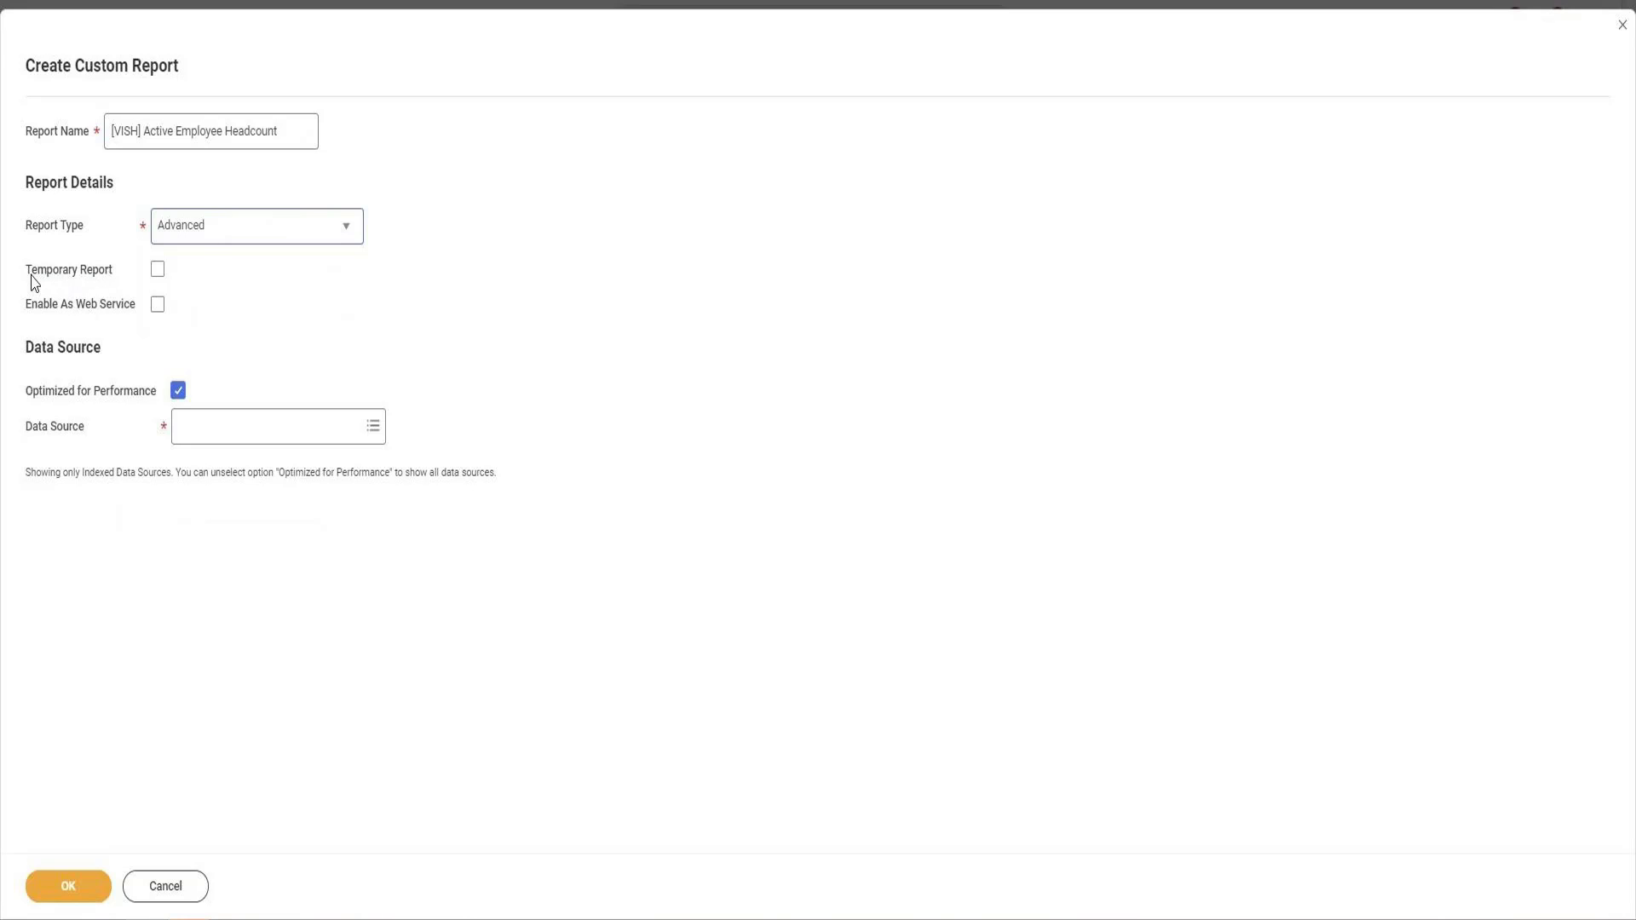
Mark the report as a temporary report and review the Enable As Web Service option.
{"action": "left_click_drag", "start_coordinate": [28, 271], "coordinate": [112, 279]}
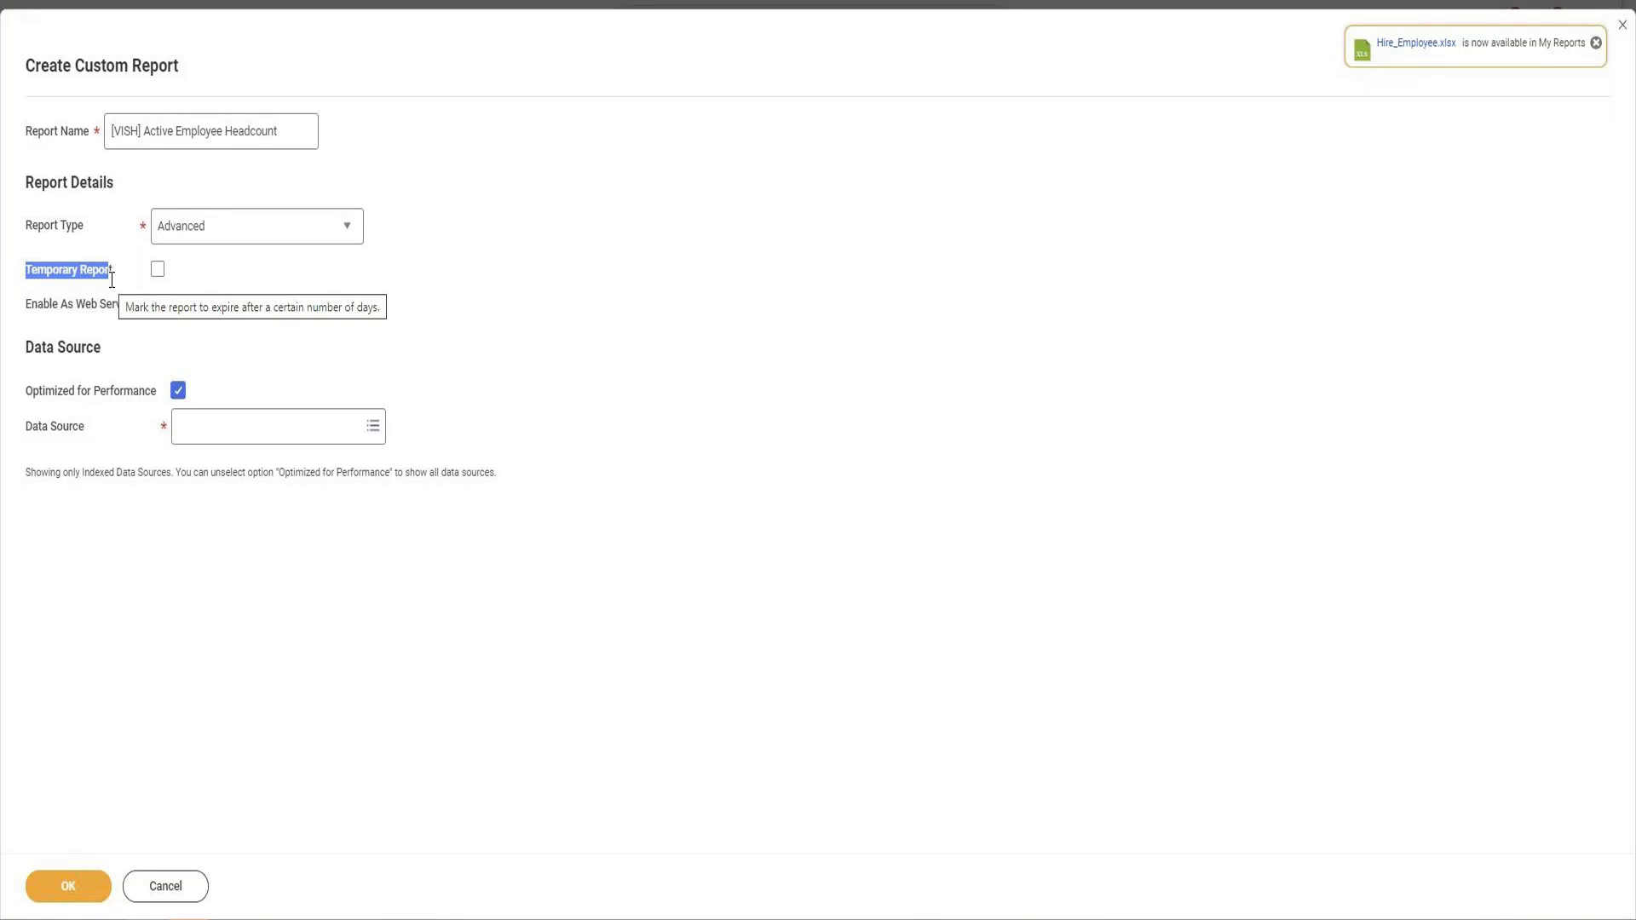
{"action": "left_click", "coordinate": [158, 270]}
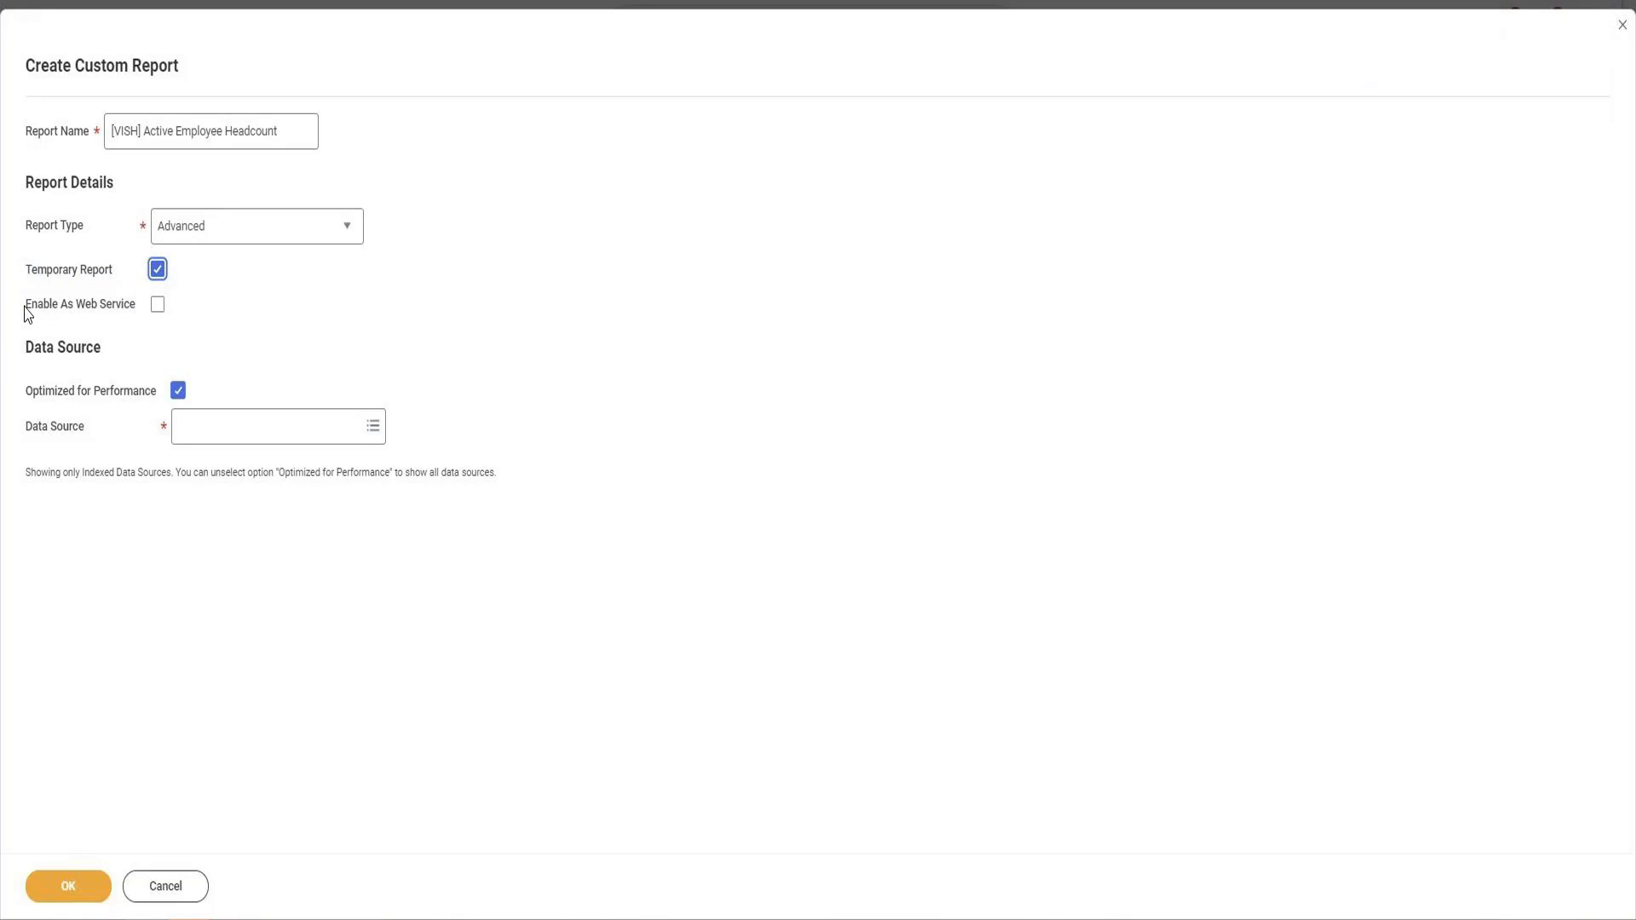
{"action": "left_click_drag", "start_coordinate": [26, 315], "coordinate": [121, 324]}
{"action": "left_click", "coordinate": [527, 404]}
Browse the indexed data sources by category and in full, and examine the details of Absence Occurrences for Workers (Indexed).
{"action": "mouse_move", "coordinate": [96, 400]}
{"action": "left_click", "coordinate": [261, 427]}
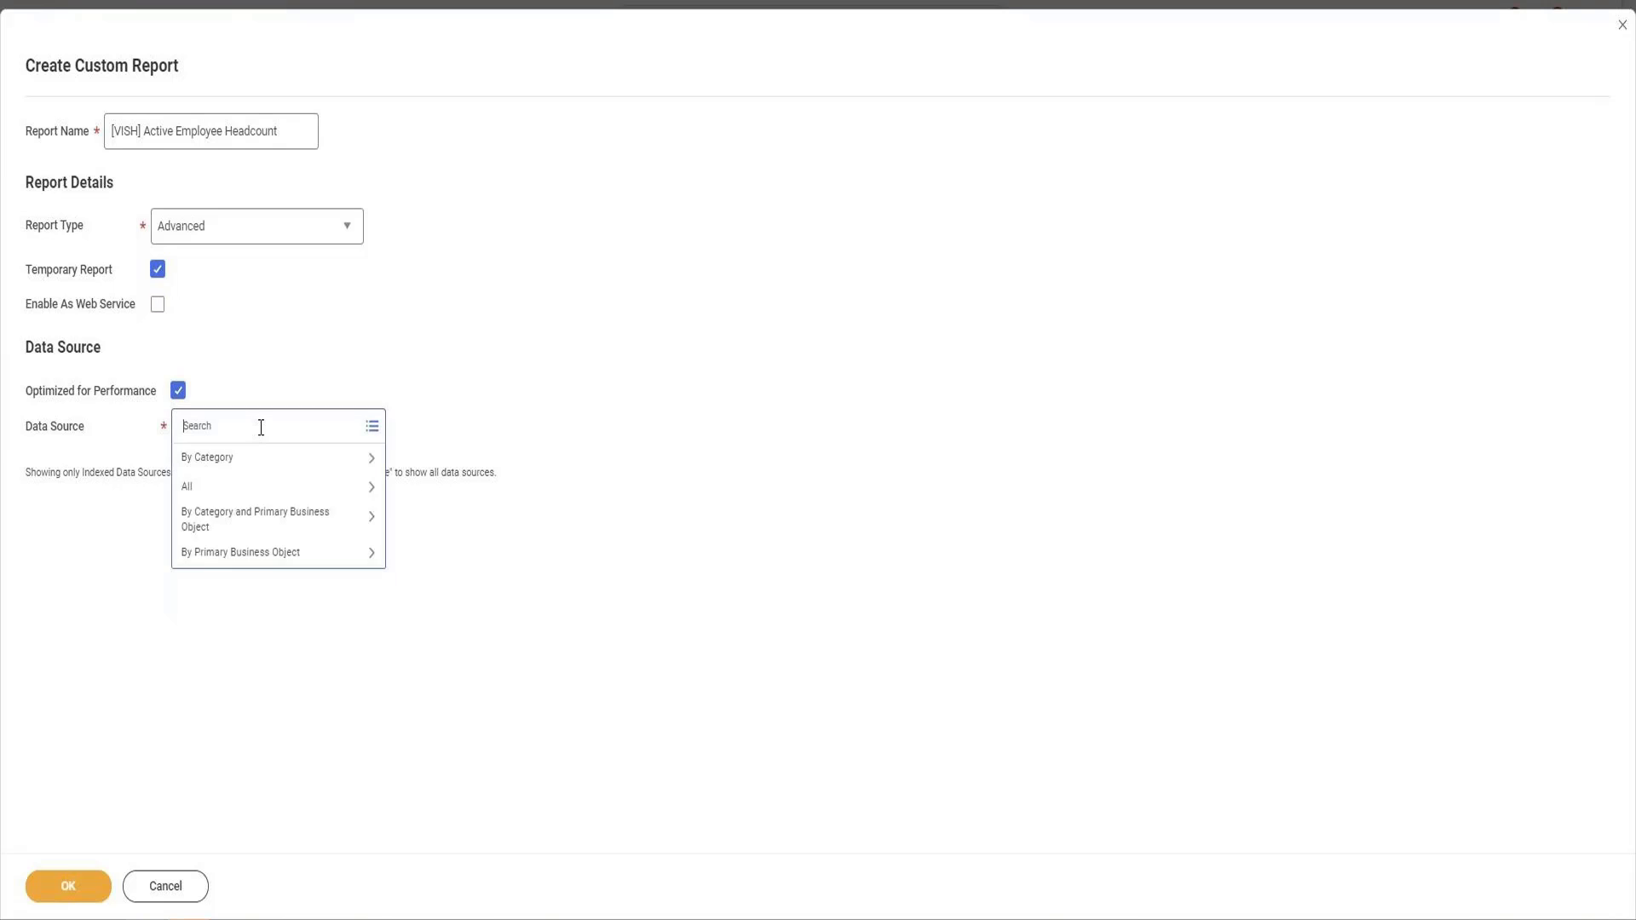
{"action": "left_click", "coordinate": [259, 458]}
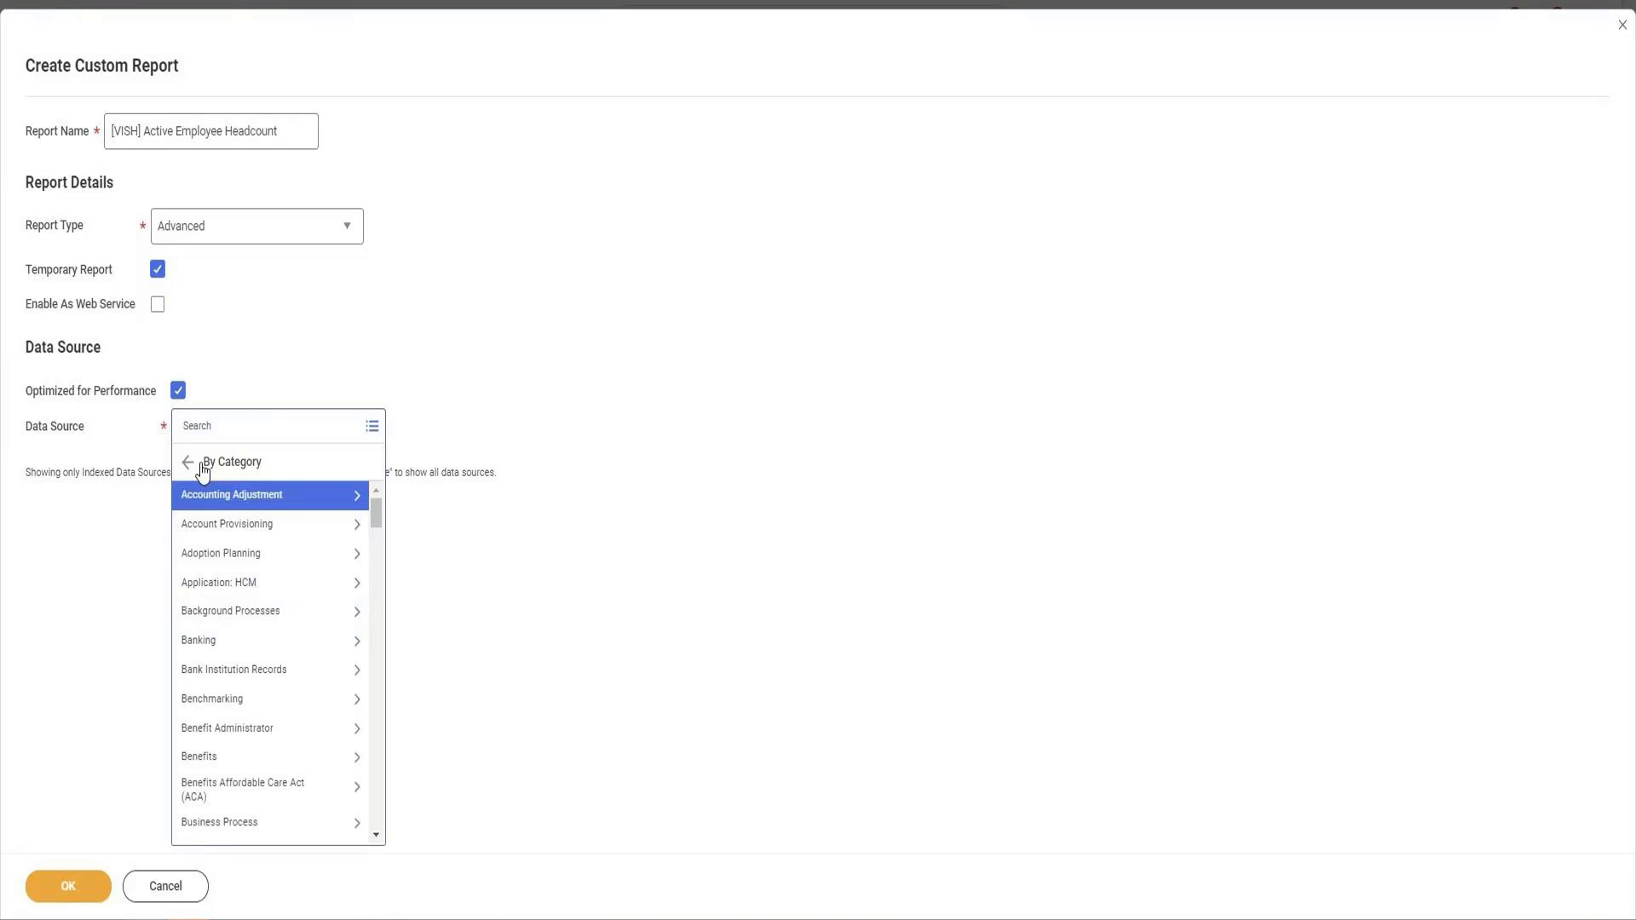
{"action": "left_click", "coordinate": [188, 464]}
{"action": "left_click", "coordinate": [221, 511]}
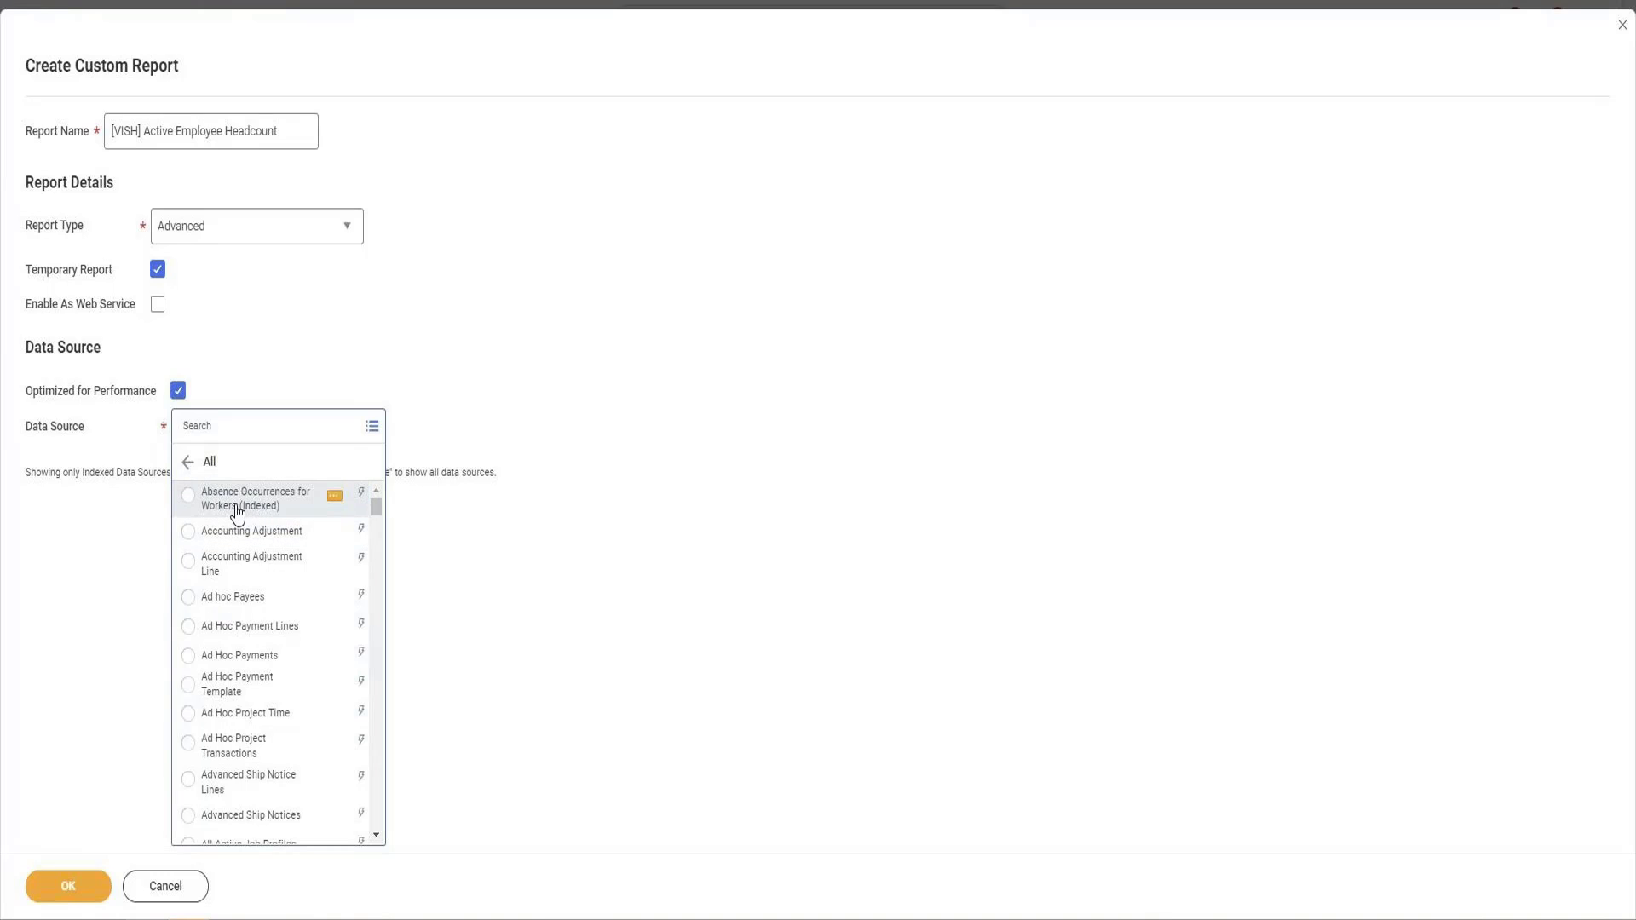
{"action": "left_click", "coordinate": [363, 508]}
{"action": "left_click", "coordinate": [338, 501]}
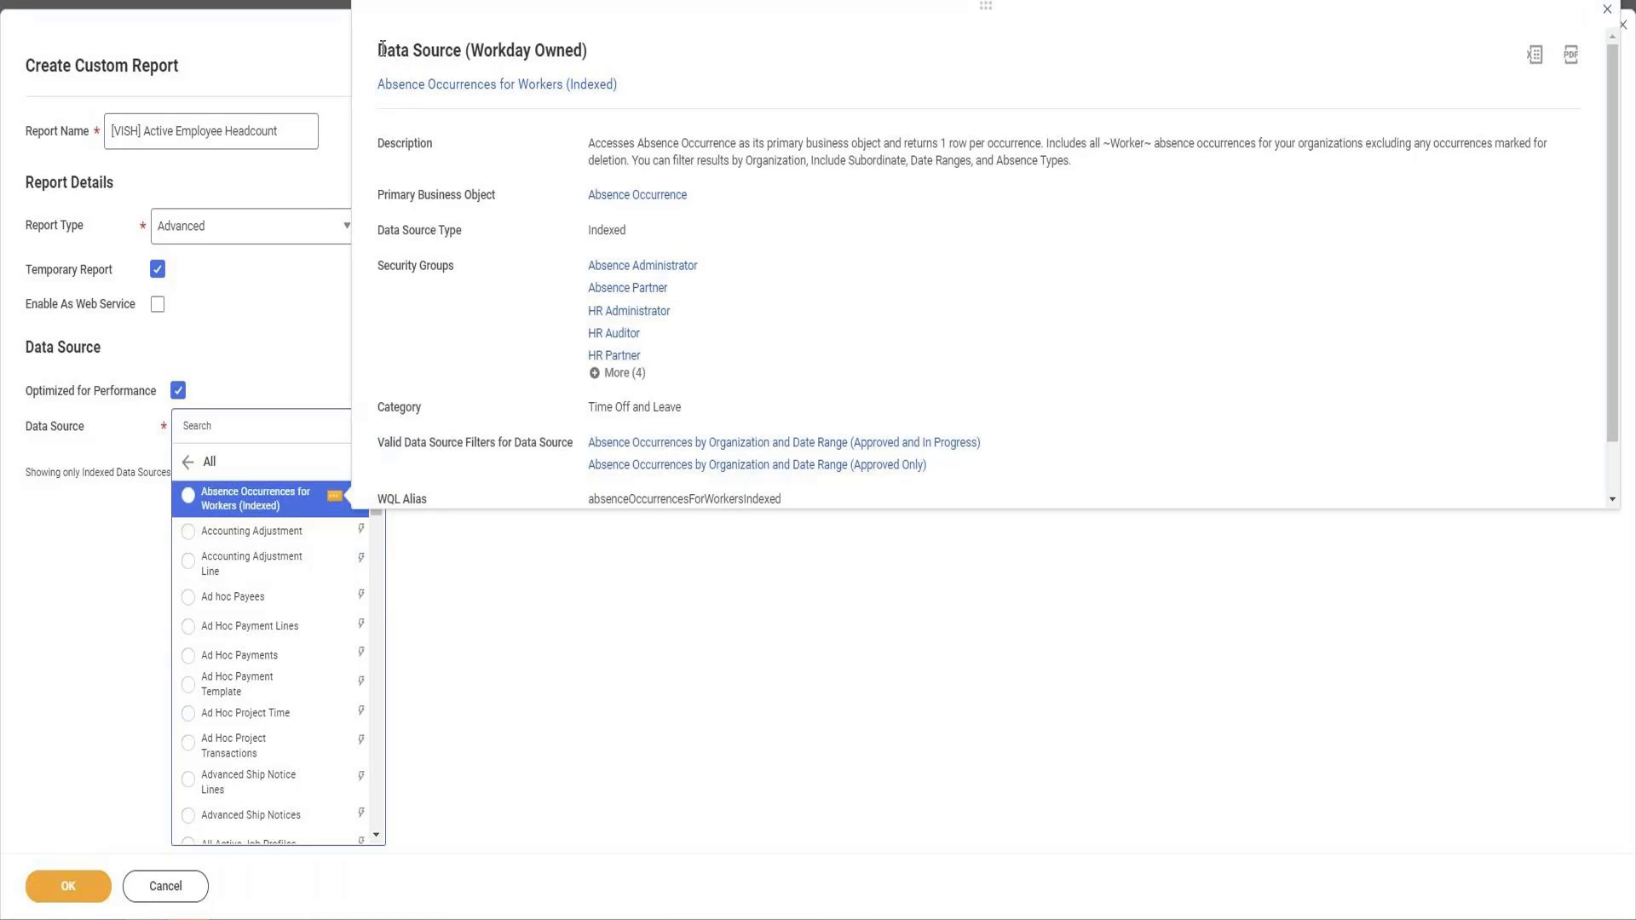
{"action": "left_click_drag", "start_coordinate": [378, 51], "coordinate": [606, 54]}
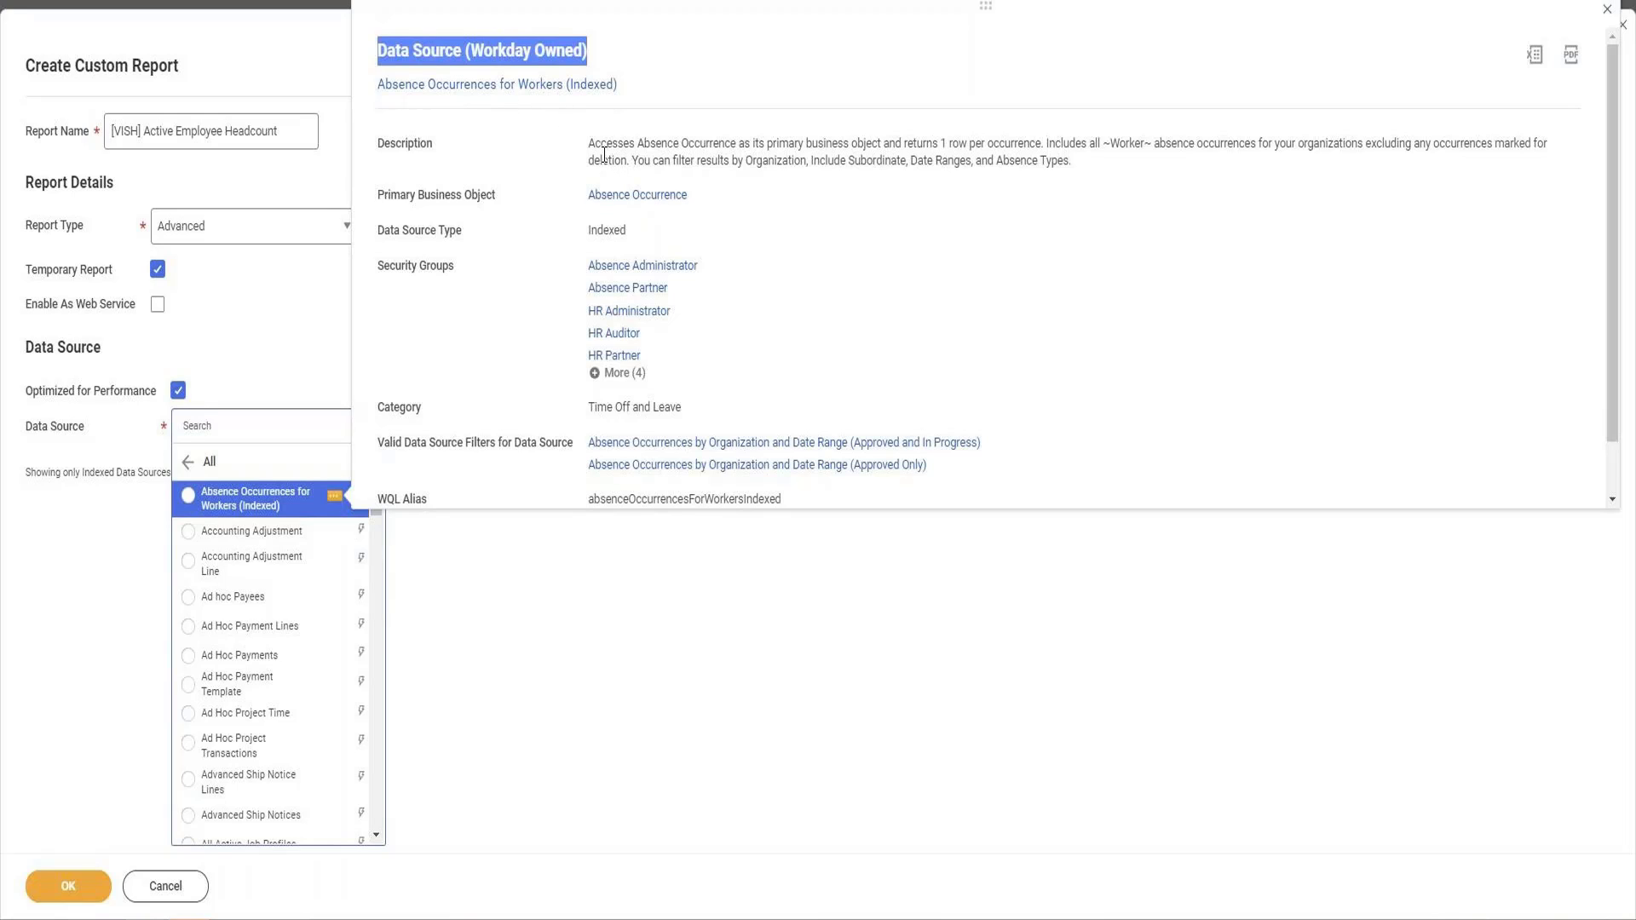
{"action": "left_click_drag", "start_coordinate": [588, 145], "coordinate": [1056, 160]}
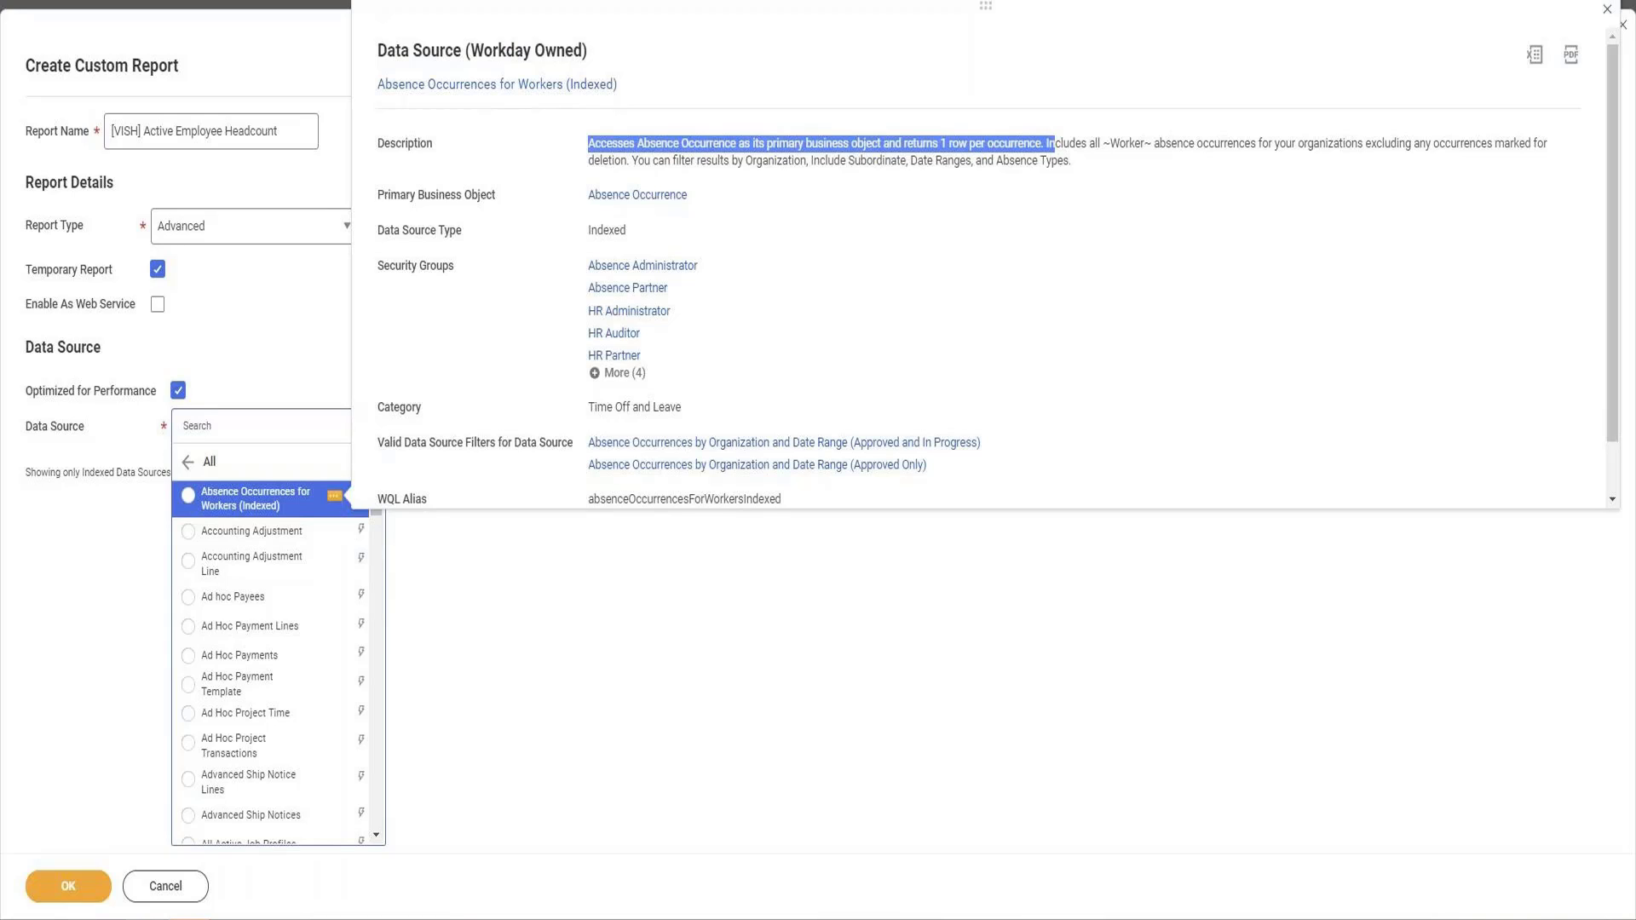
{"action": "left_click", "coordinate": [207, 369]}
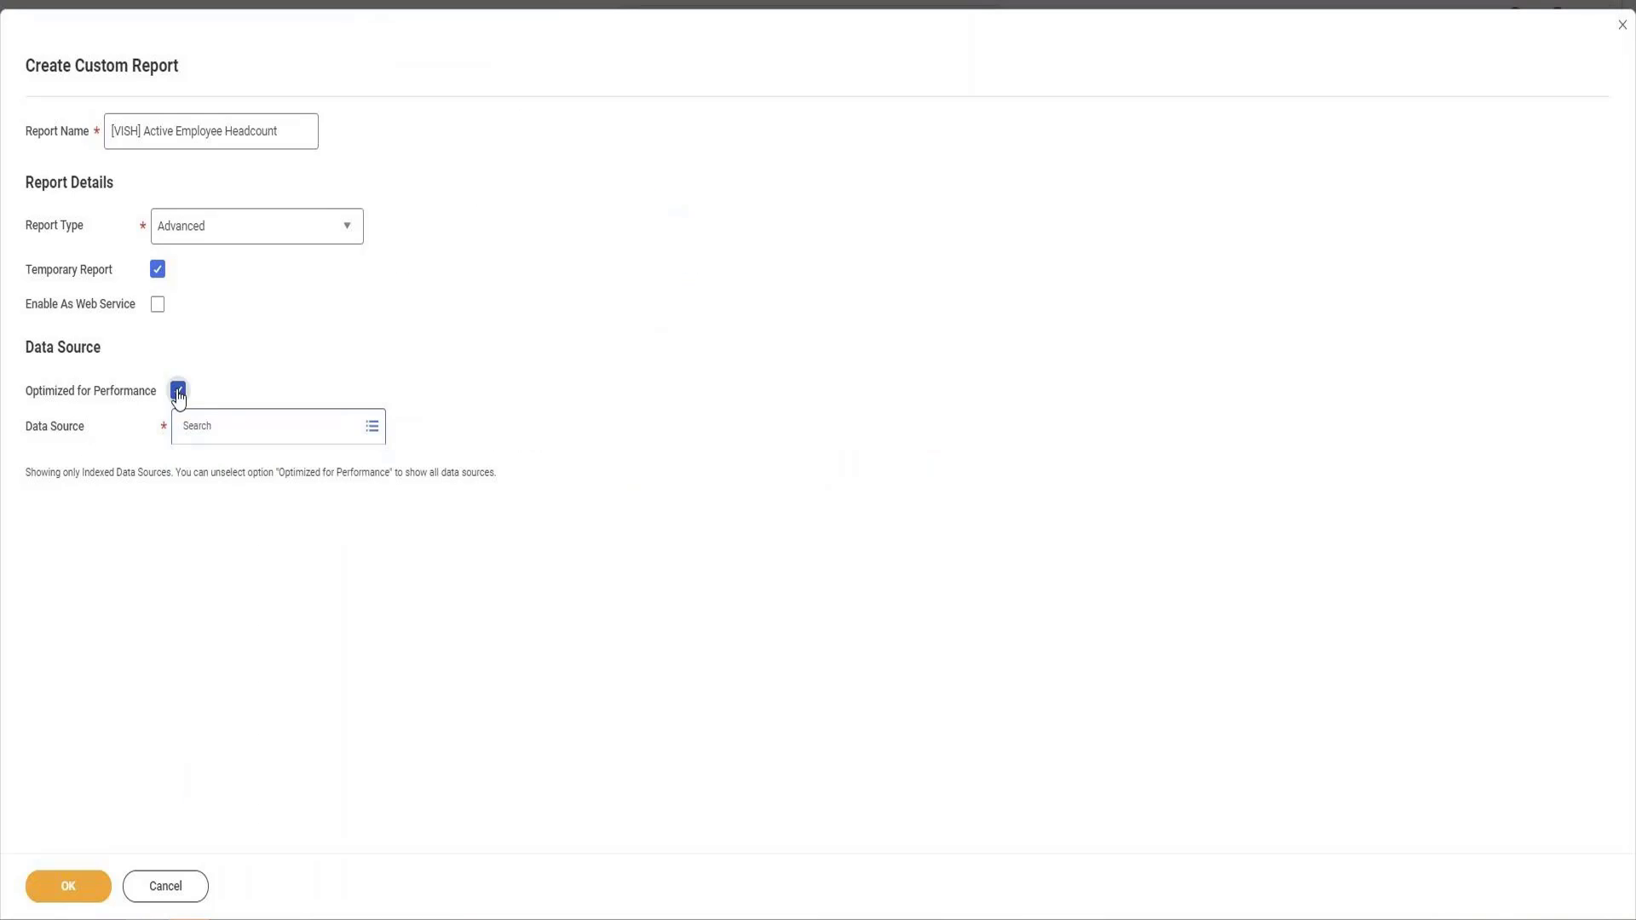
Turn off Optimized for Performance and search the data sources for "All Active emp".
{"action": "left_click", "coordinate": [178, 391]}
{"action": "left_click", "coordinate": [252, 442]}
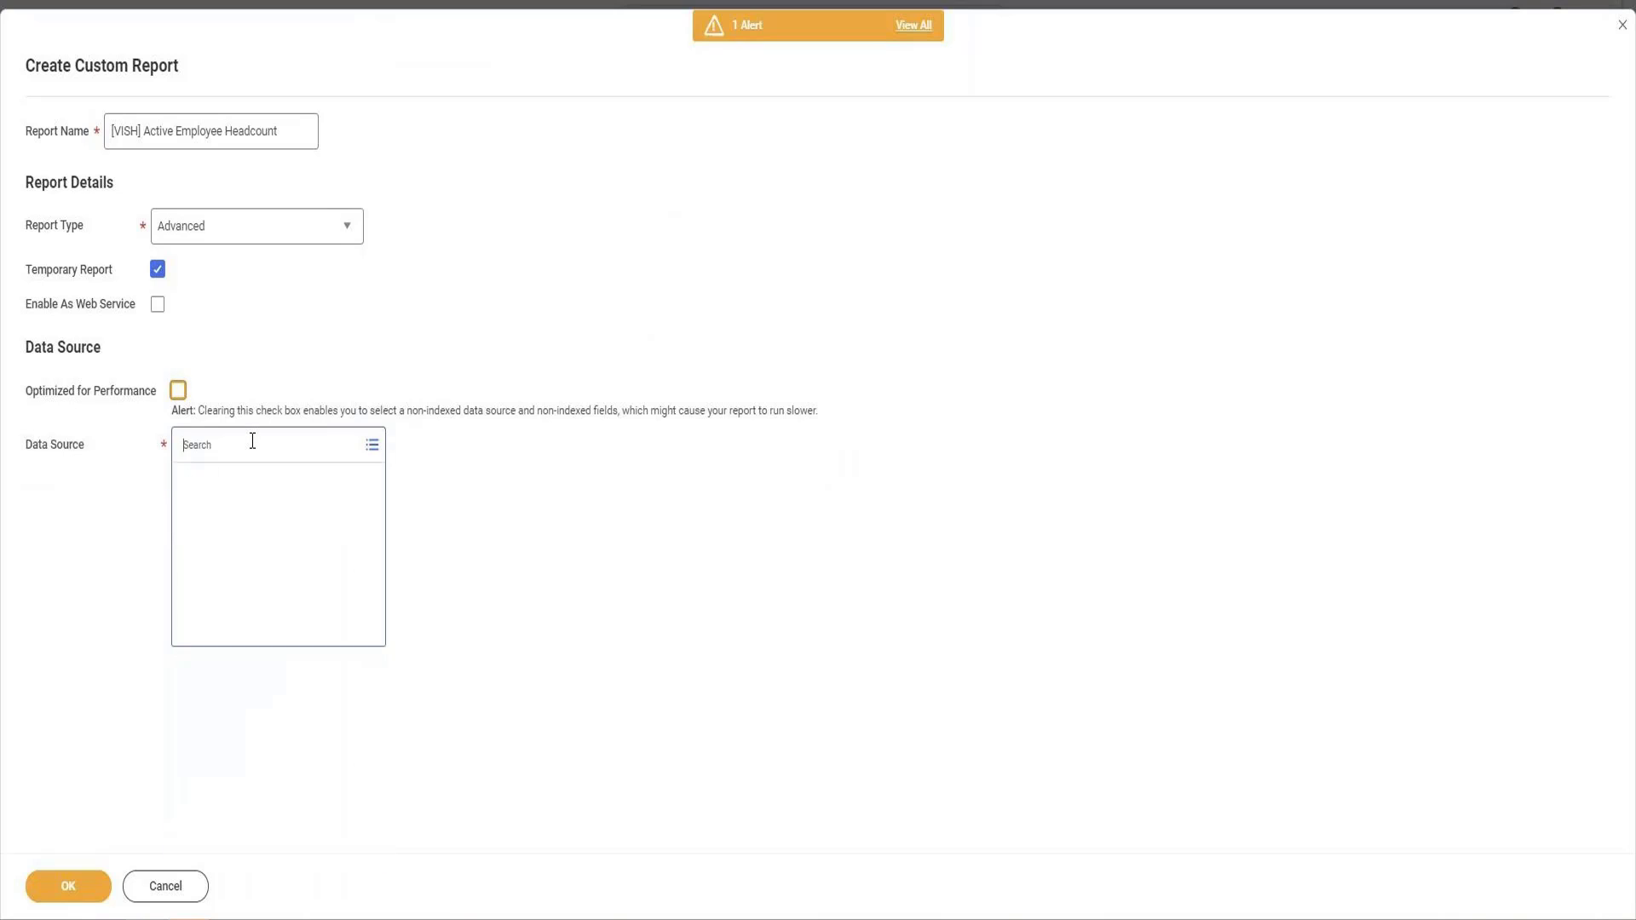
{"action": "type", "text": "Al"}
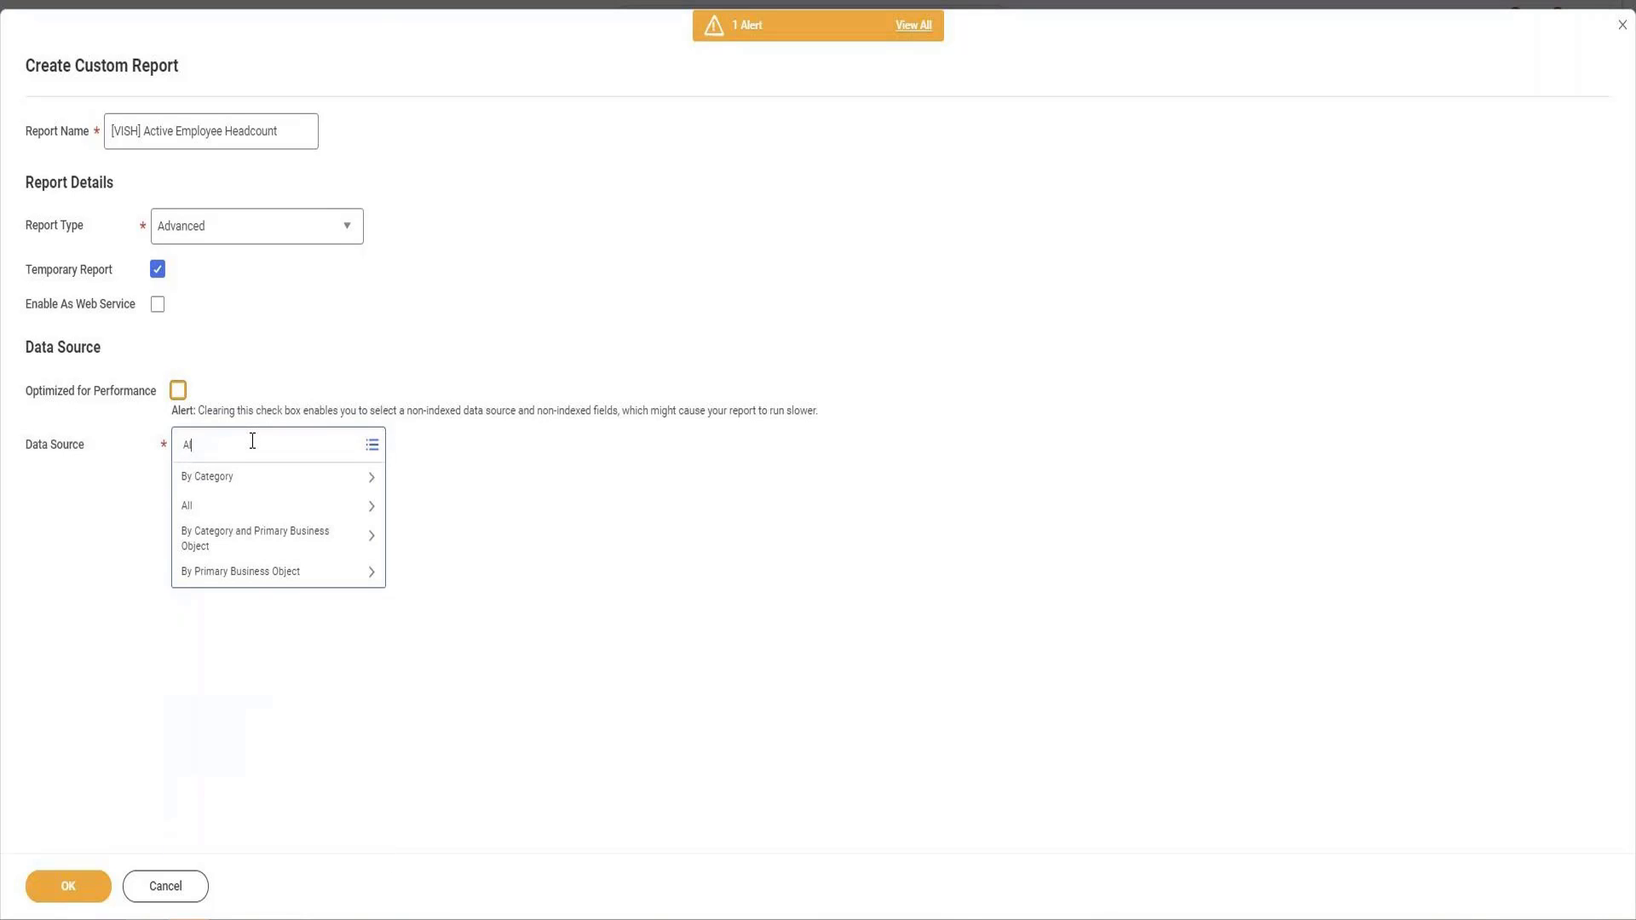
{"action": "type", "text": "l Active emp"}
{"action": "key", "text": "Return"}
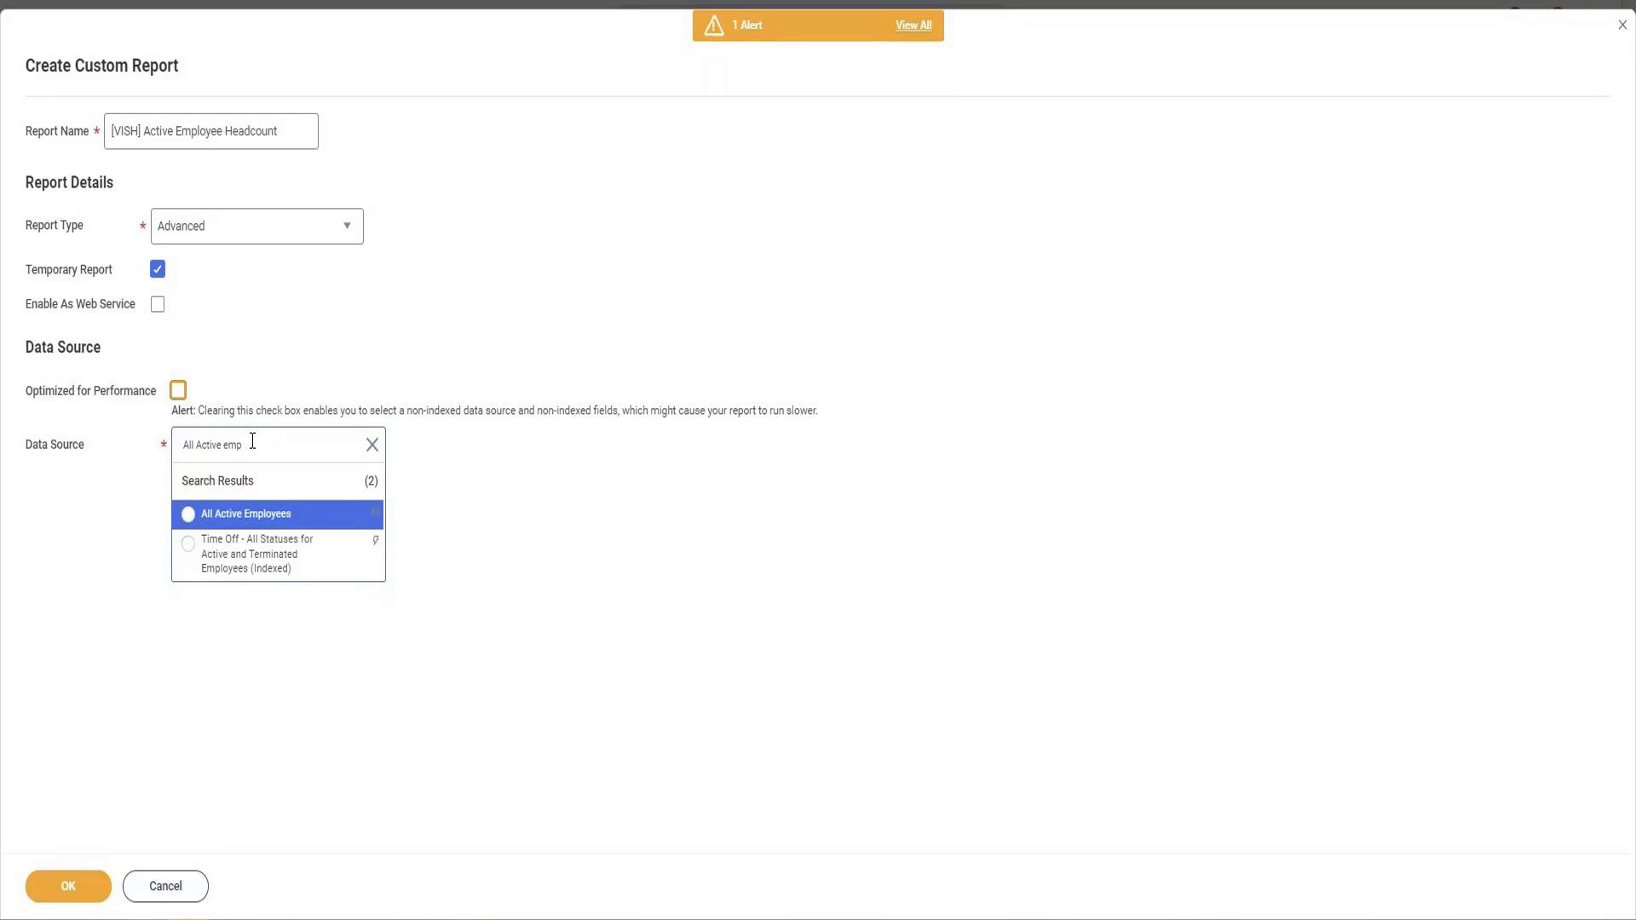
Search the data sources for "WORKER" and look through the matching sources.
{"action": "triple_click", "coordinate": [205, 448]}
{"action": "type", "text": "WORKER"}
{"action": "key", "text": "Return"}
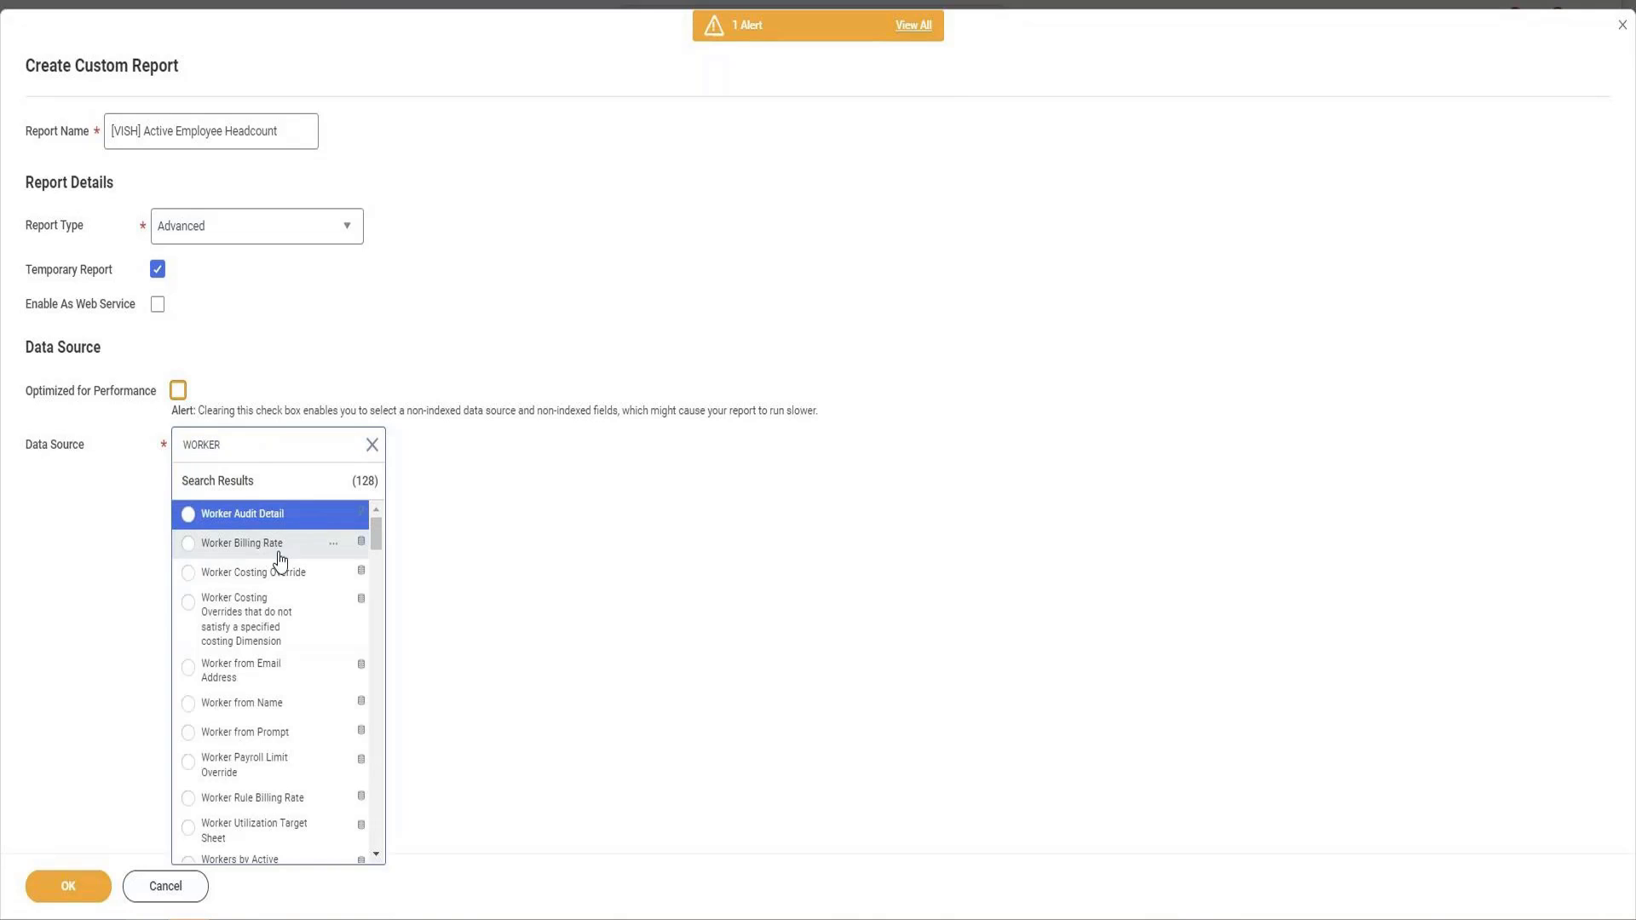
{"action": "scroll", "coordinate": [296, 589], "scroll_direction": "down", "scroll_amount": 15}
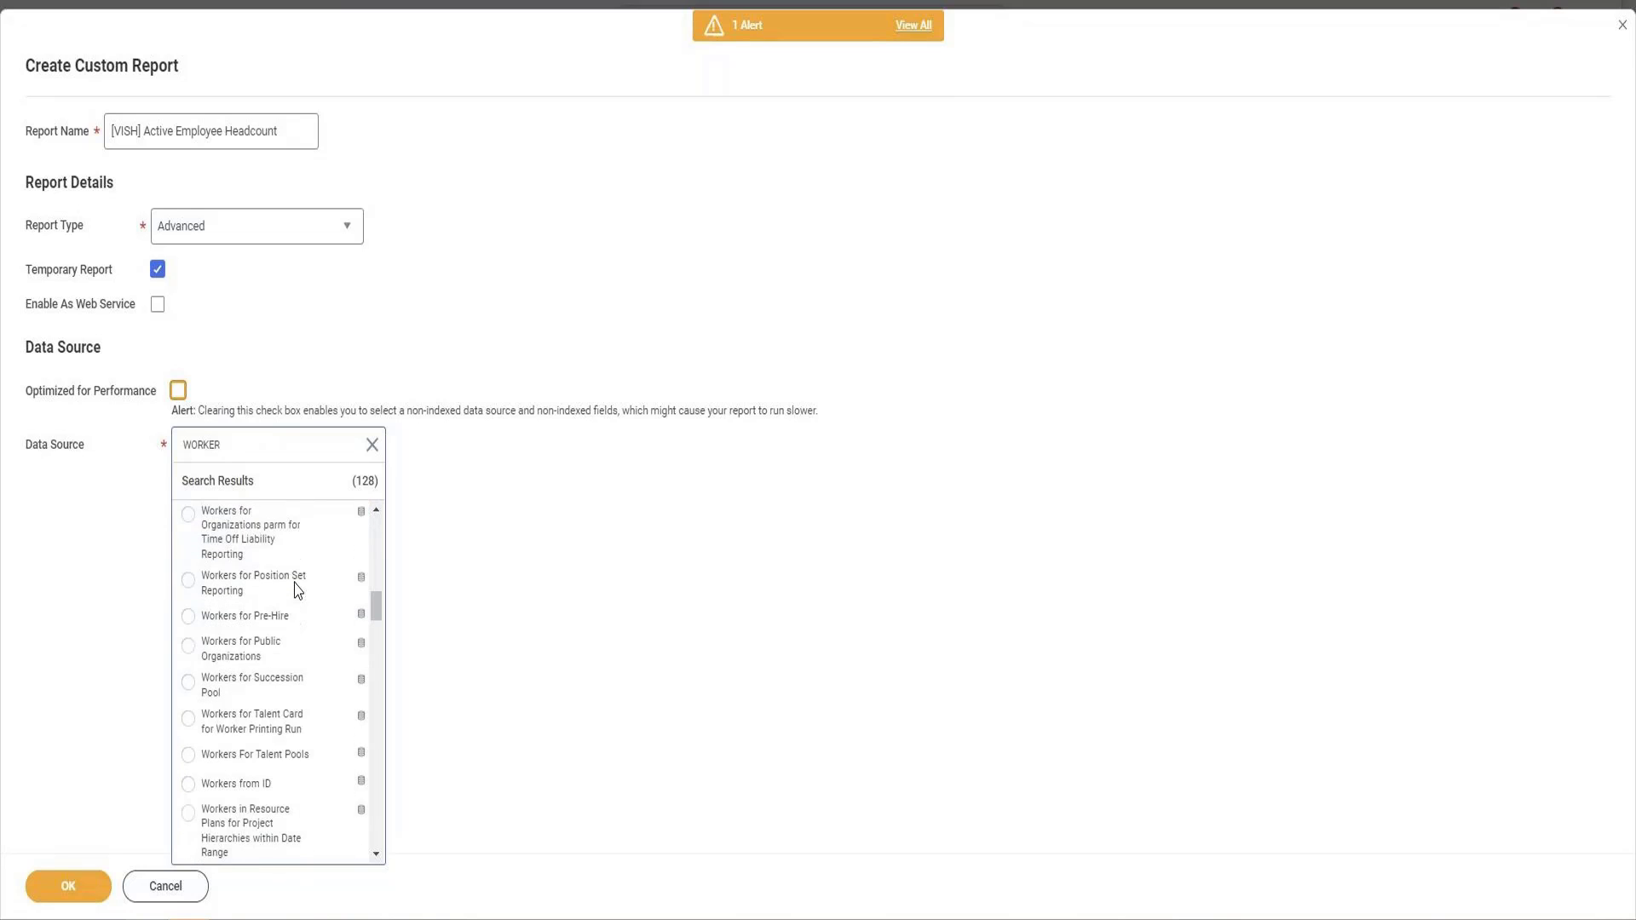
{"action": "scroll", "coordinate": [295, 589], "scroll_direction": "down", "scroll_amount": 5}
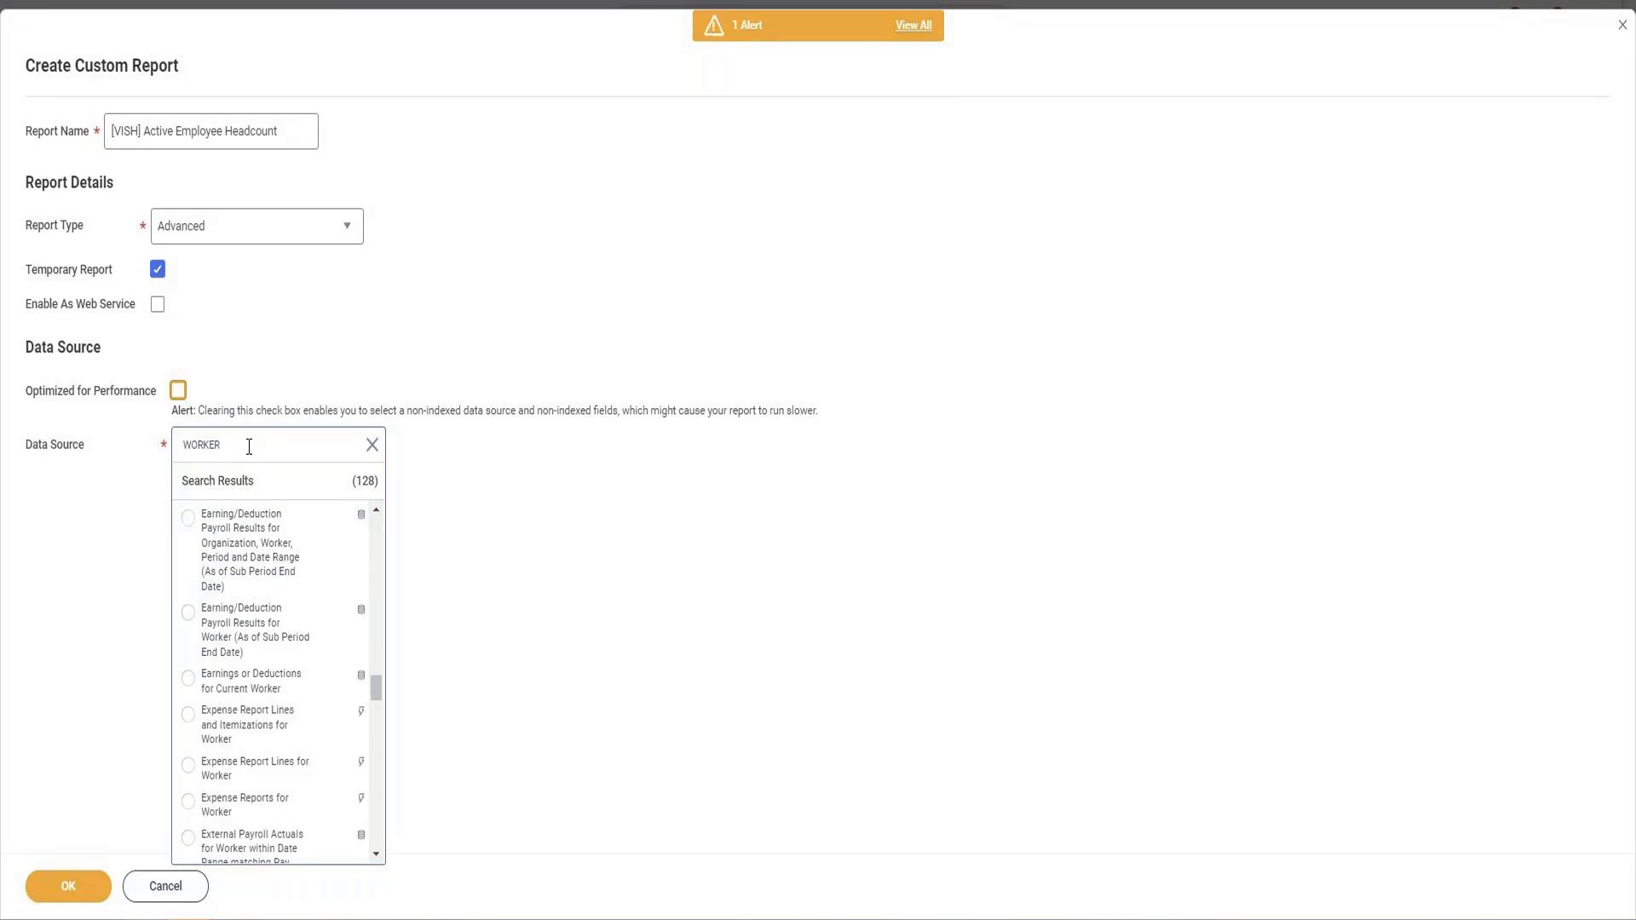
Refine the data source search to "WORKER all" and view the details of the All Workers source.
{"action": "type", "text": "all"}
{"action": "key", "text": "Return"}
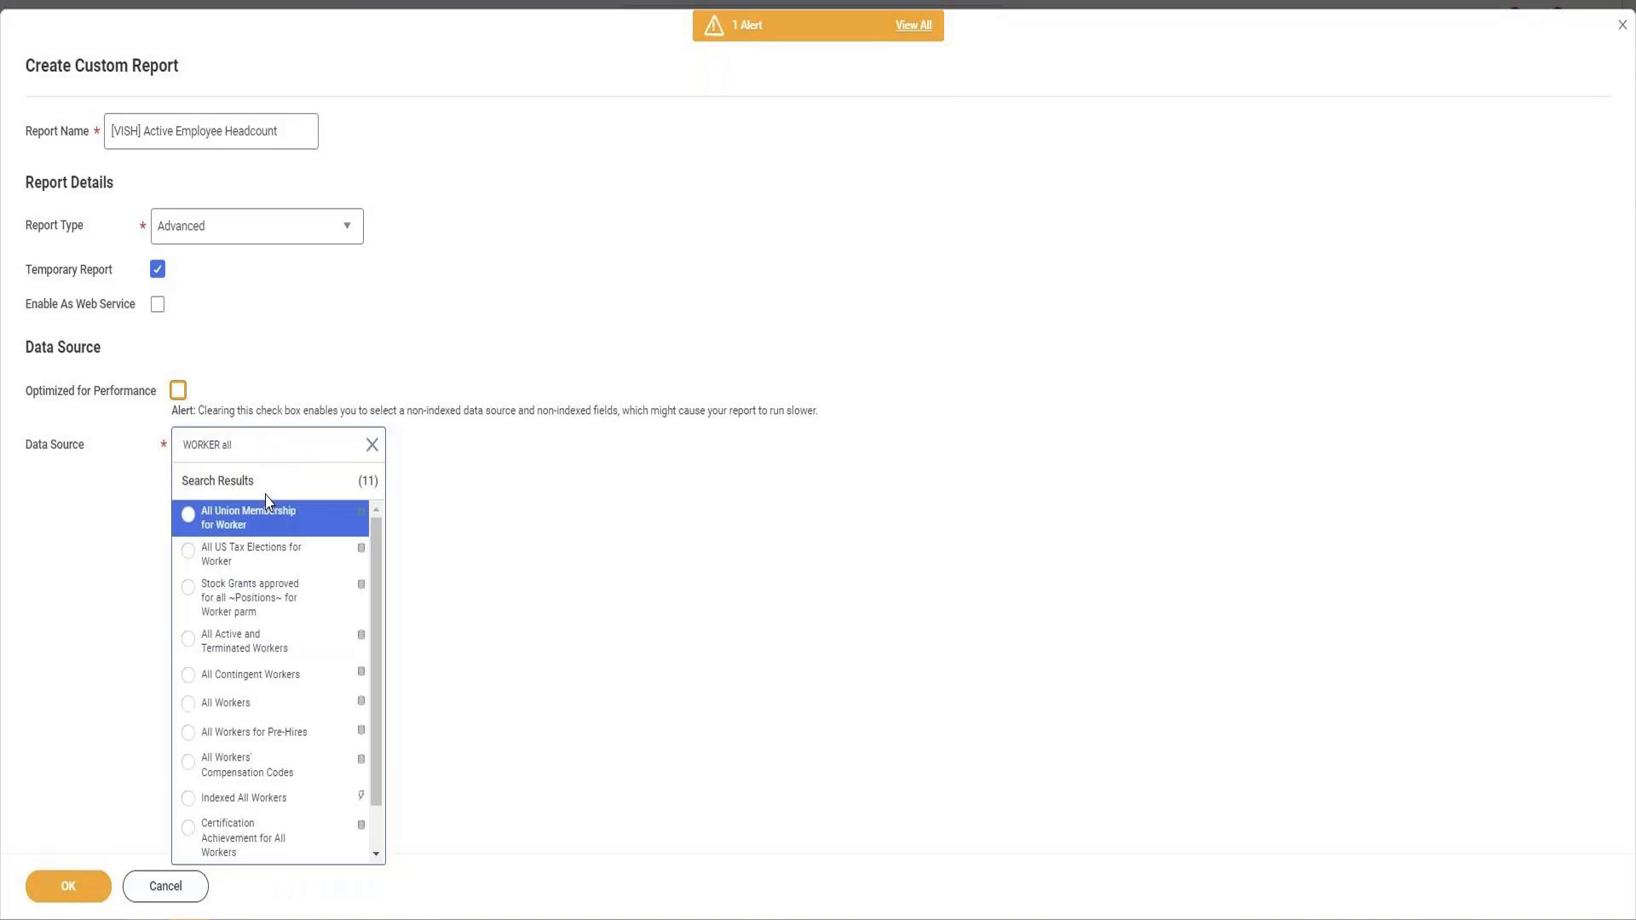
{"action": "scroll", "coordinate": [347, 576], "scroll_direction": "down", "scroll_amount": 1}
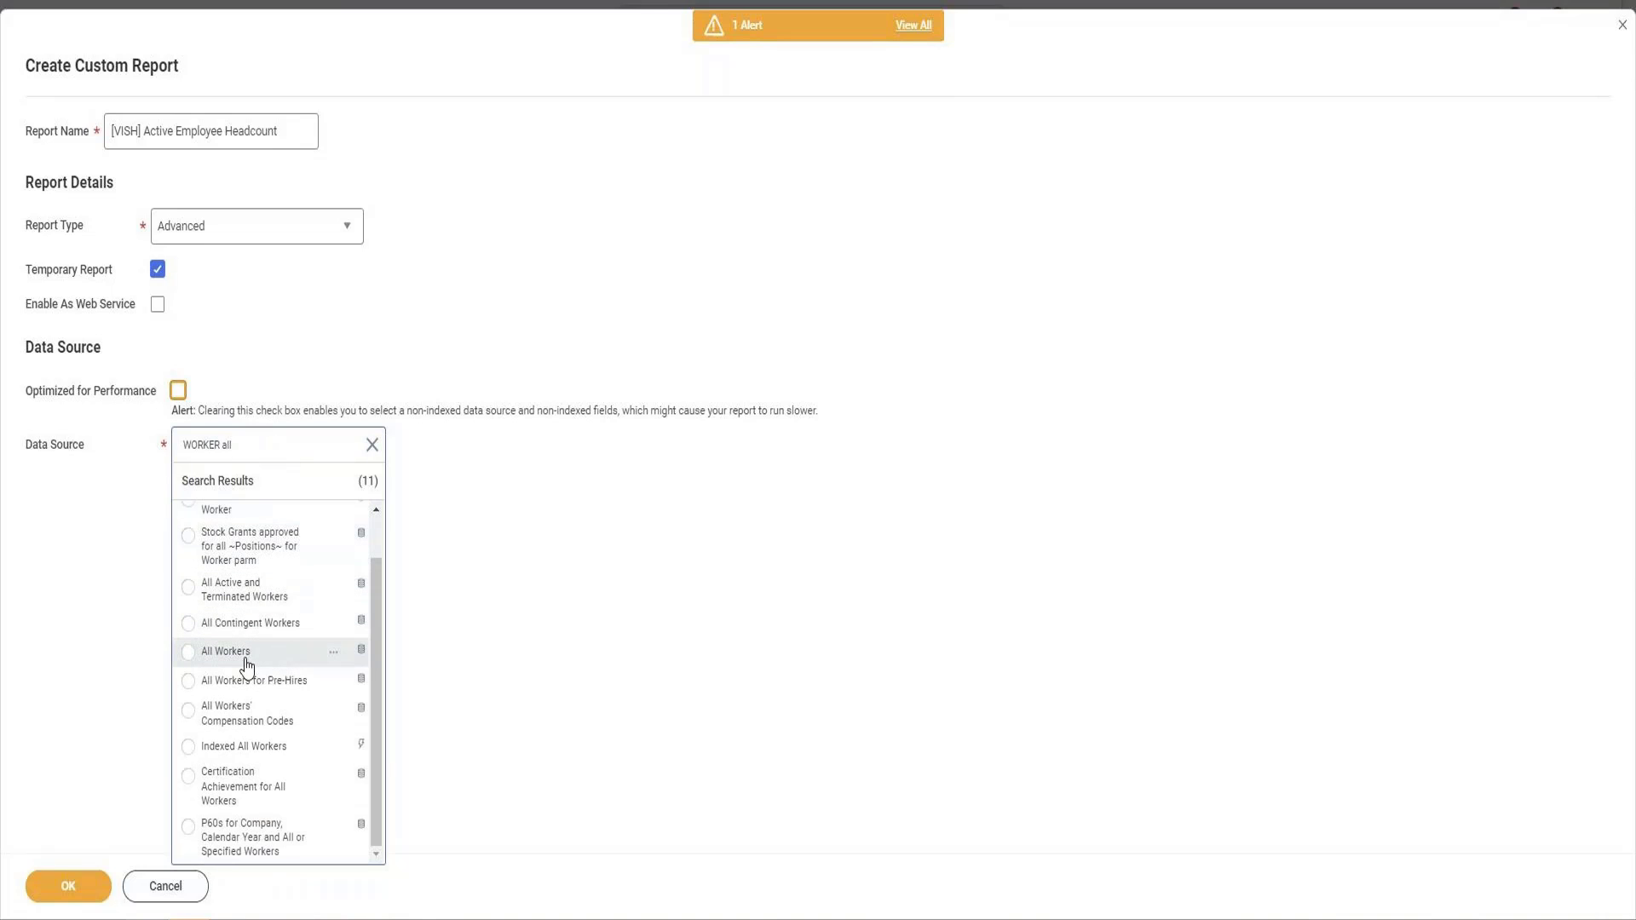
{"action": "left_click", "coordinate": [334, 654]}
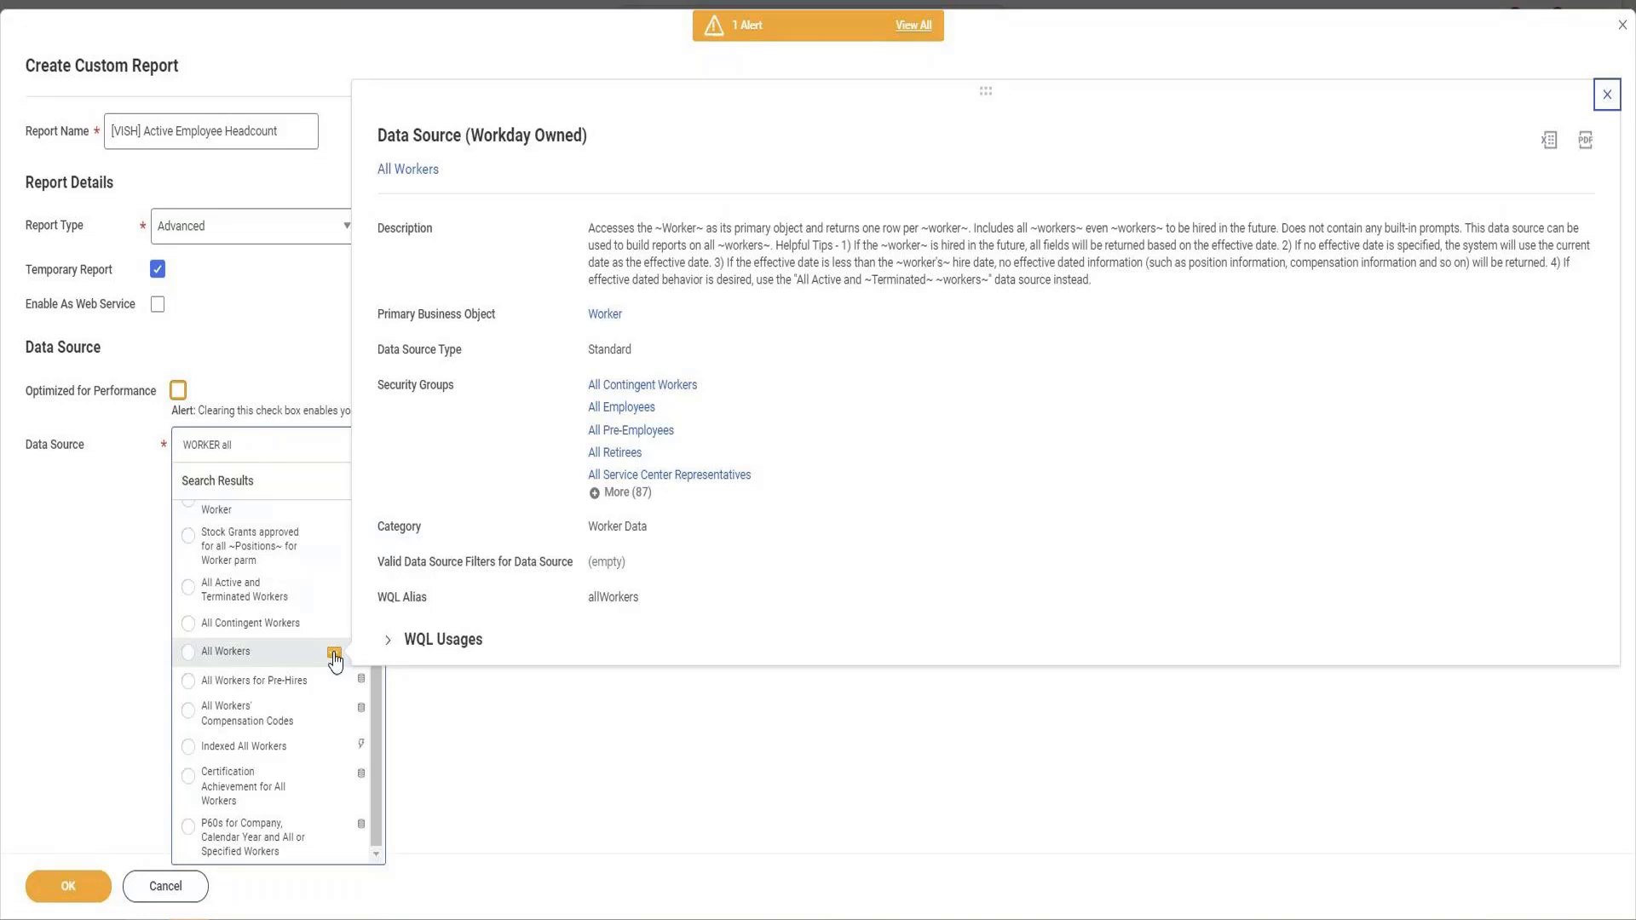
Search the data sources for "all active employee" and for "active terminate".
{"action": "left_click", "coordinate": [271, 452]}
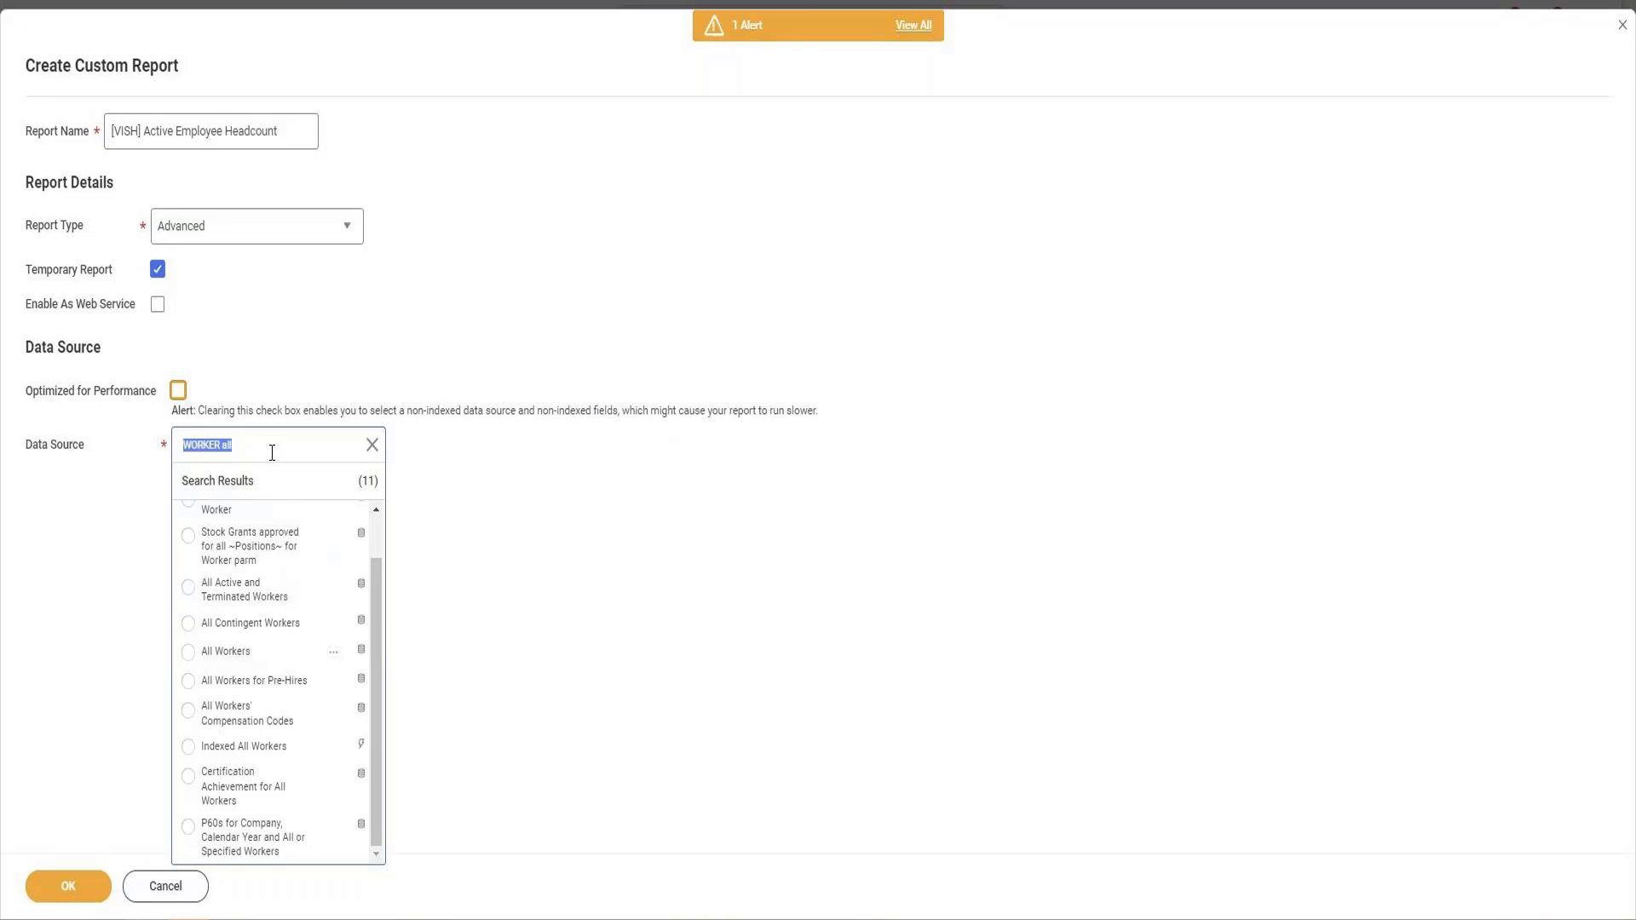
{"action": "type", "text": "all active employee"}
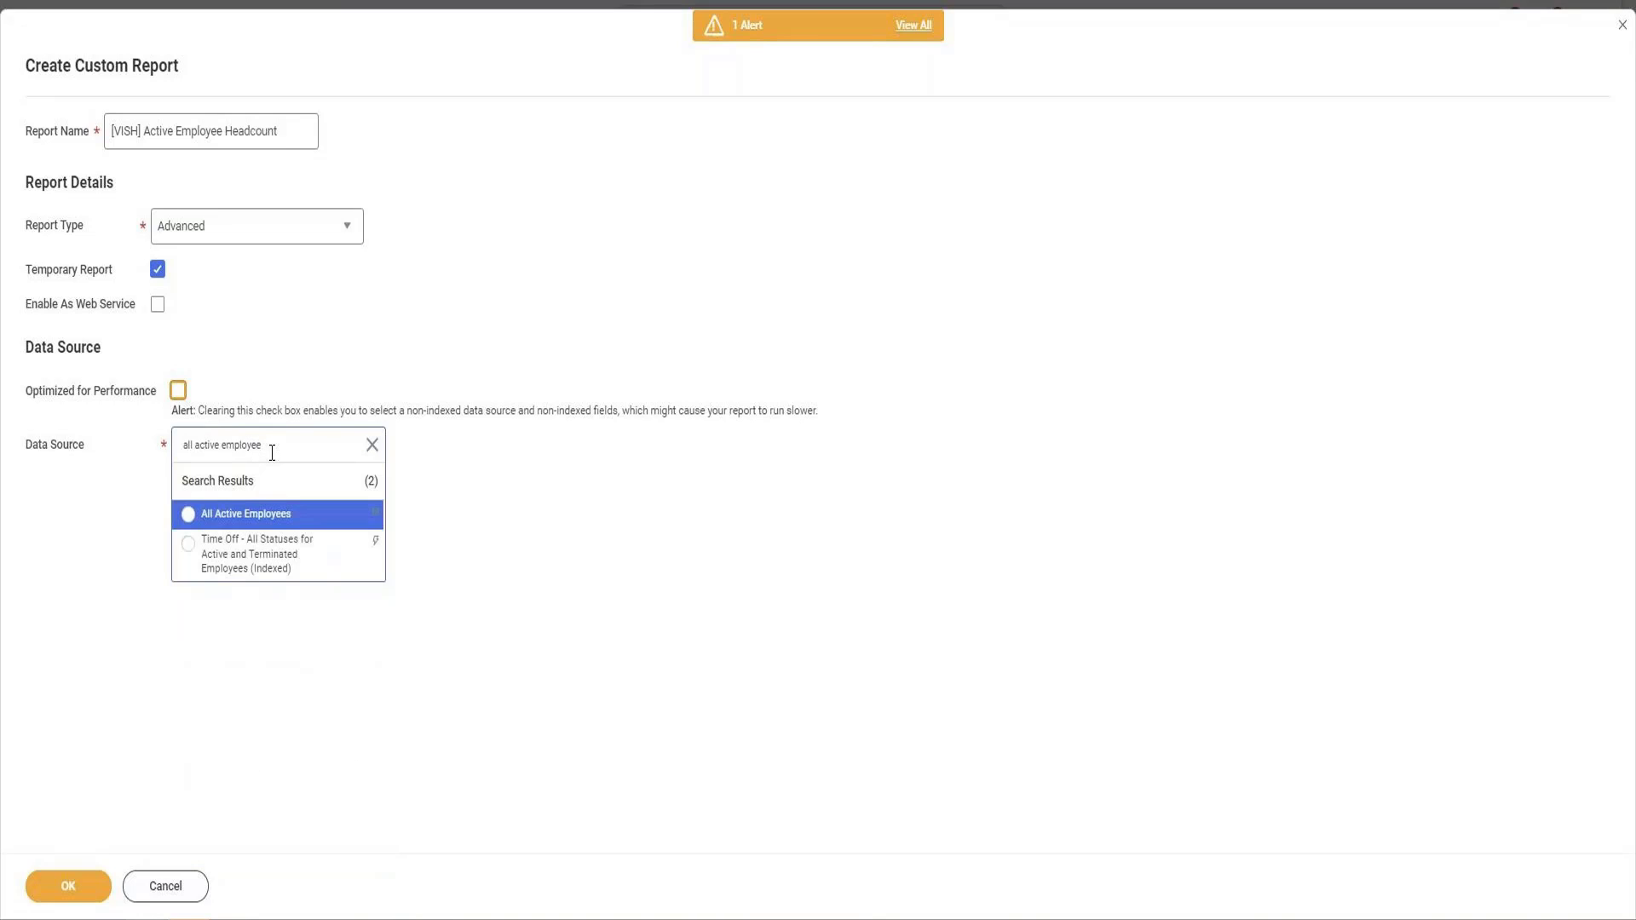
{"action": "triple_click", "coordinate": [214, 442]}
{"action": "double_click", "coordinate": [191, 444]}
{"action": "key", "text": "BackSpace"}
{"action": "type", "text": "terminate"}
{"action": "key", "text": "ctrl+Delete"}
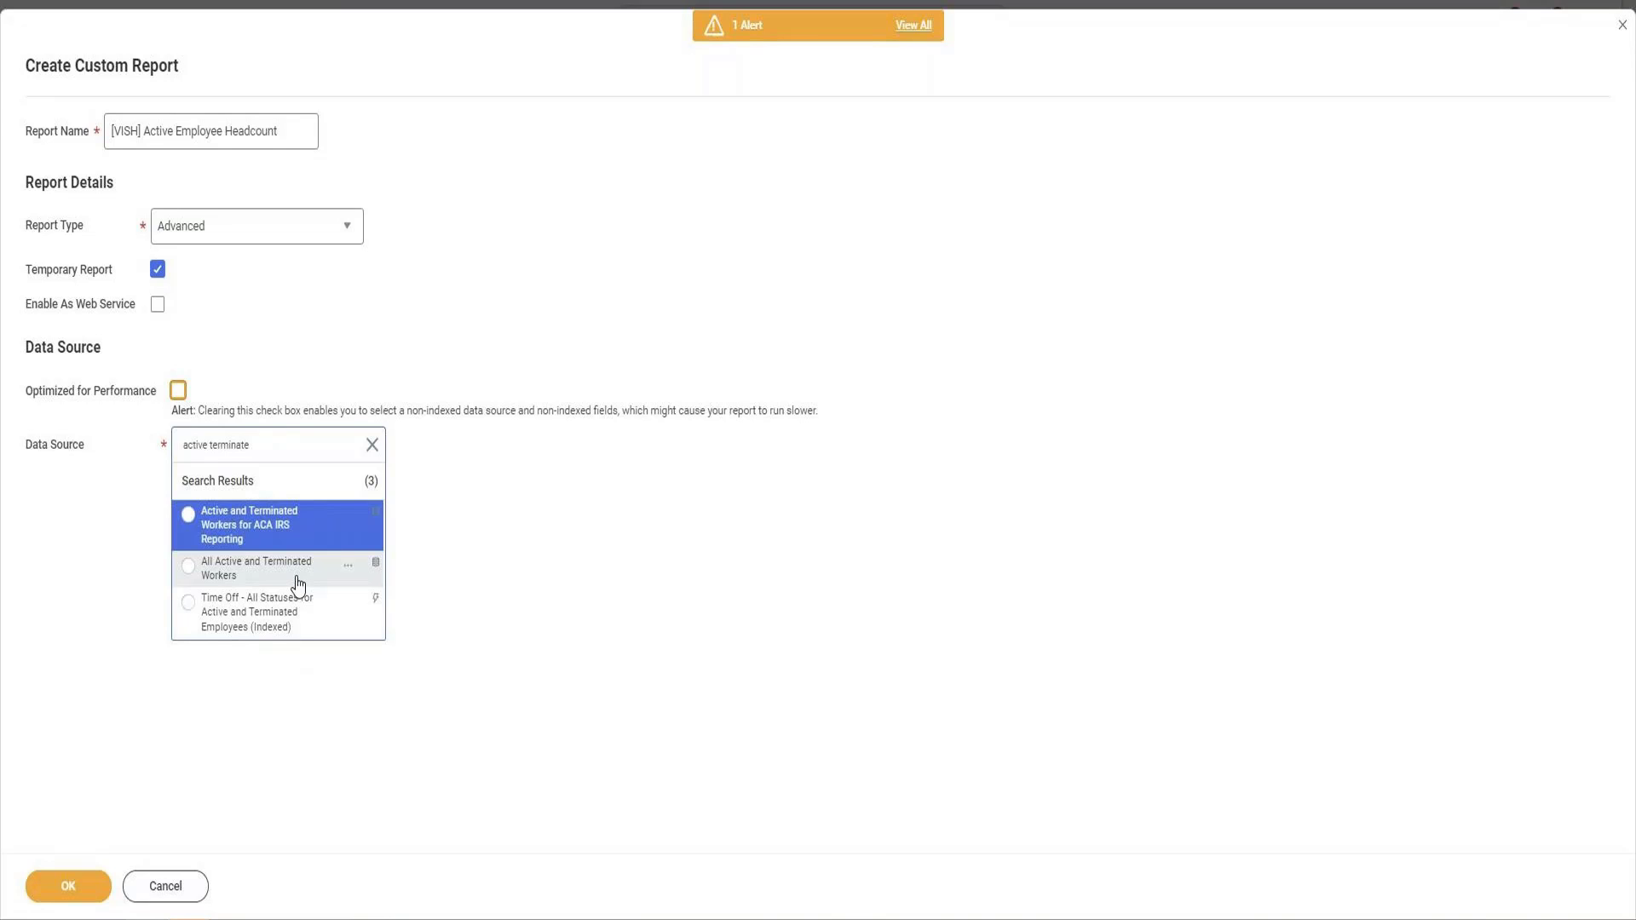
View the details of the All Active and Terminated Workers source and read its description.
{"action": "mouse_move", "coordinate": [307, 482]}
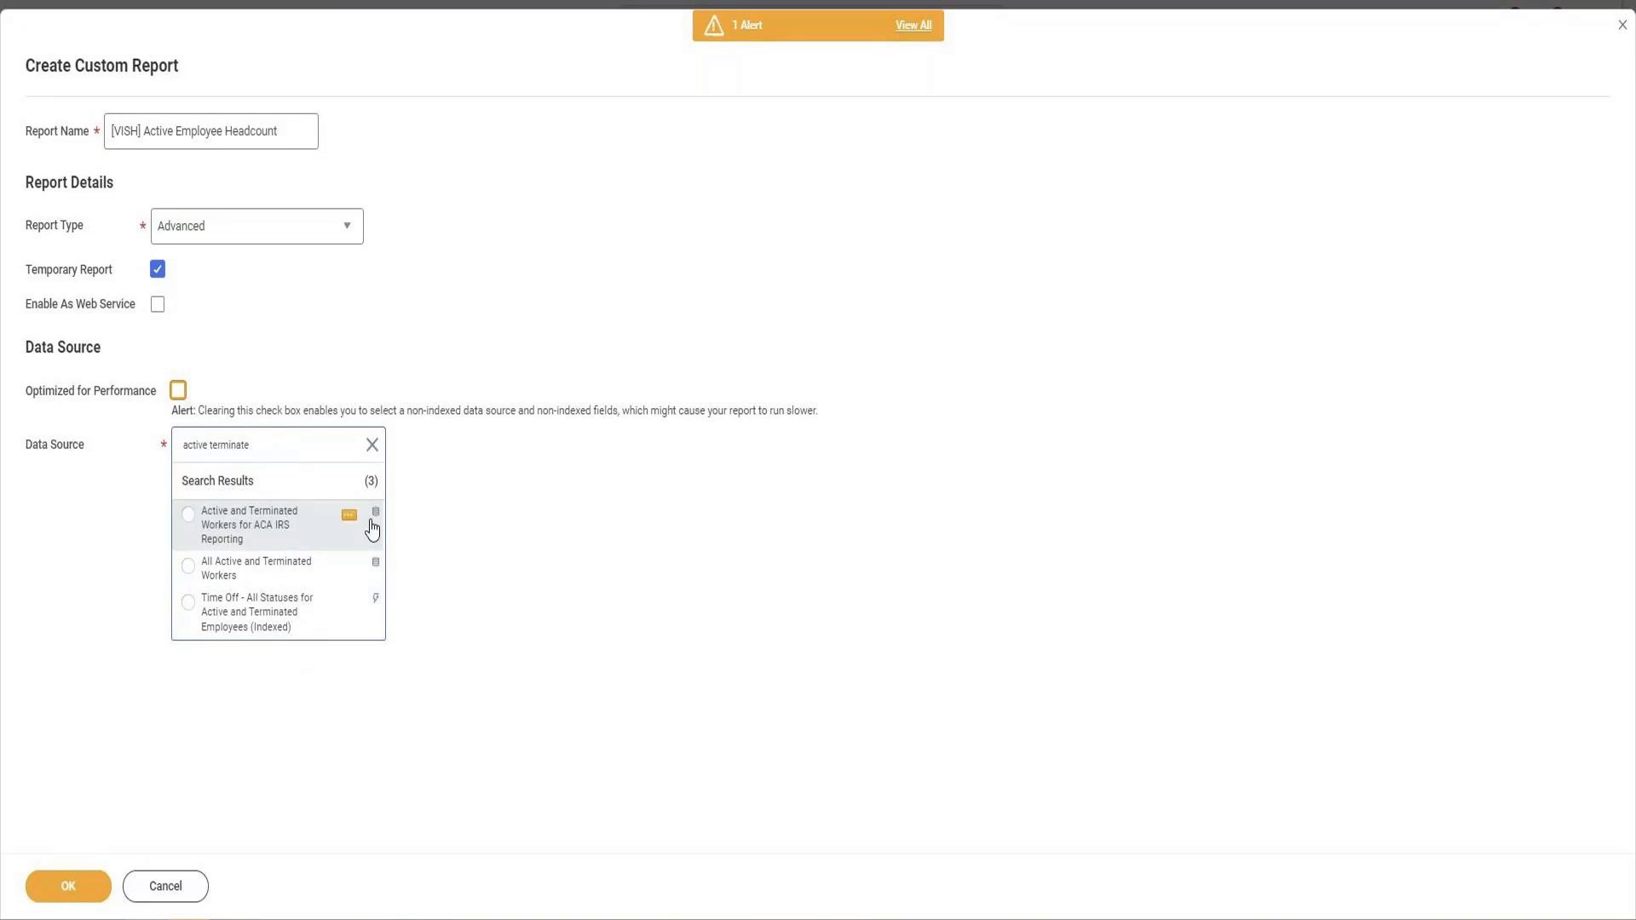
{"action": "left_click", "coordinate": [349, 568]}
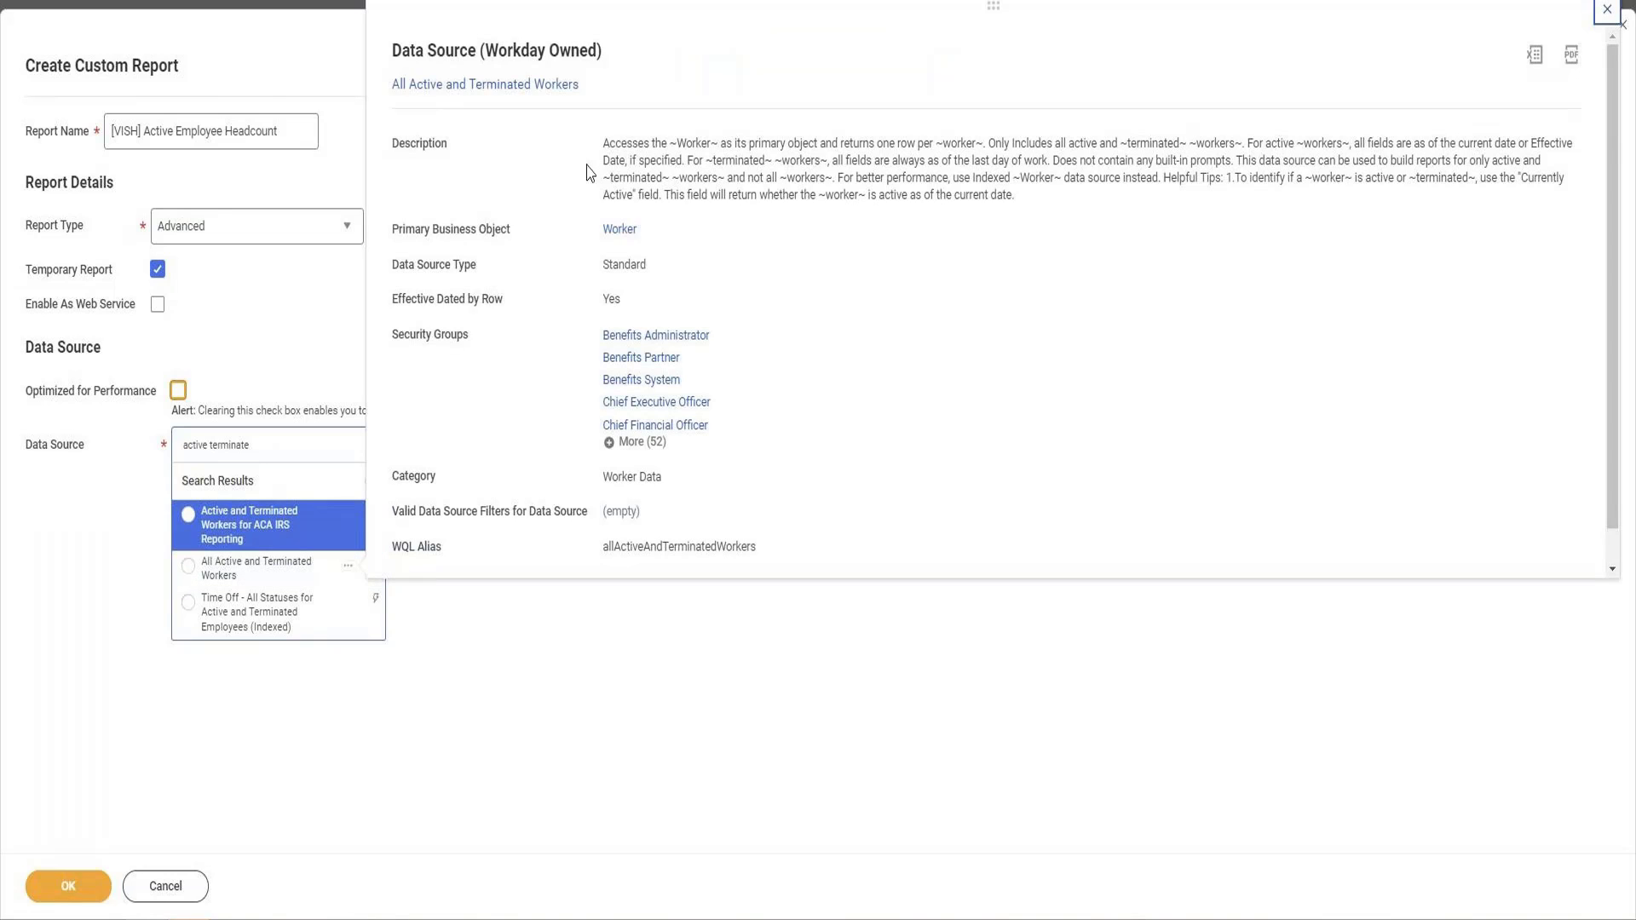
{"action": "left_click_drag", "start_coordinate": [606, 143], "coordinate": [1574, 198]}
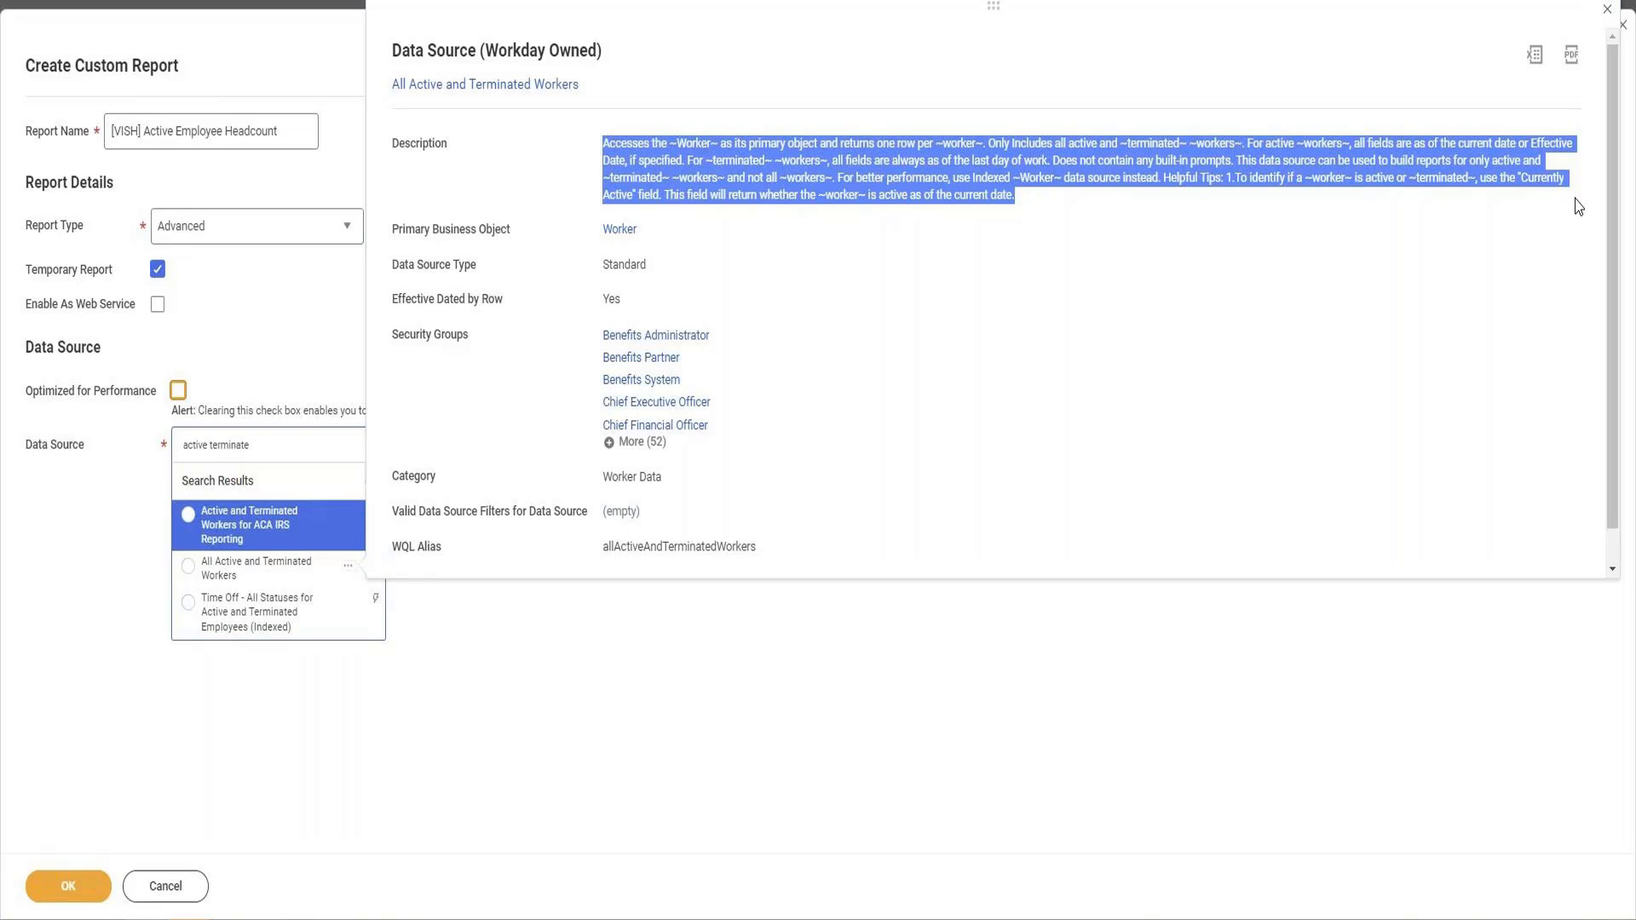
Search the data sources for "active employee", read the All Active Employees description, and create the report with that source.
{"action": "double_click", "coordinate": [245, 449]}
{"action": "key", "text": "BackSpace"}
{"action": "type", "text": "employee"}
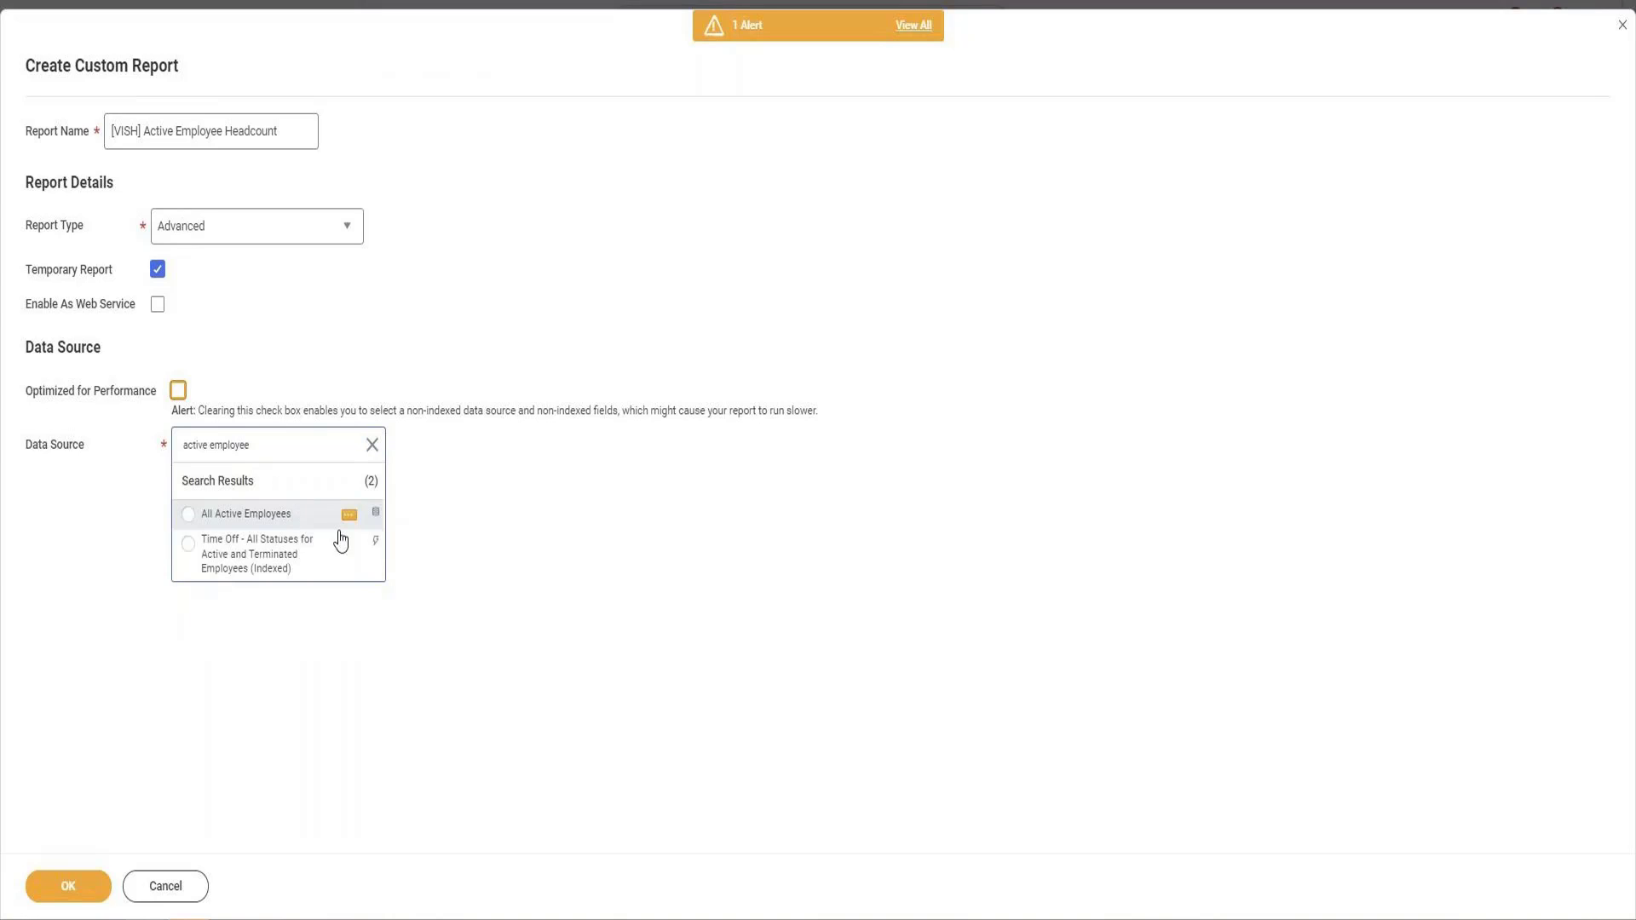
{"action": "left_click", "coordinate": [348, 516]}
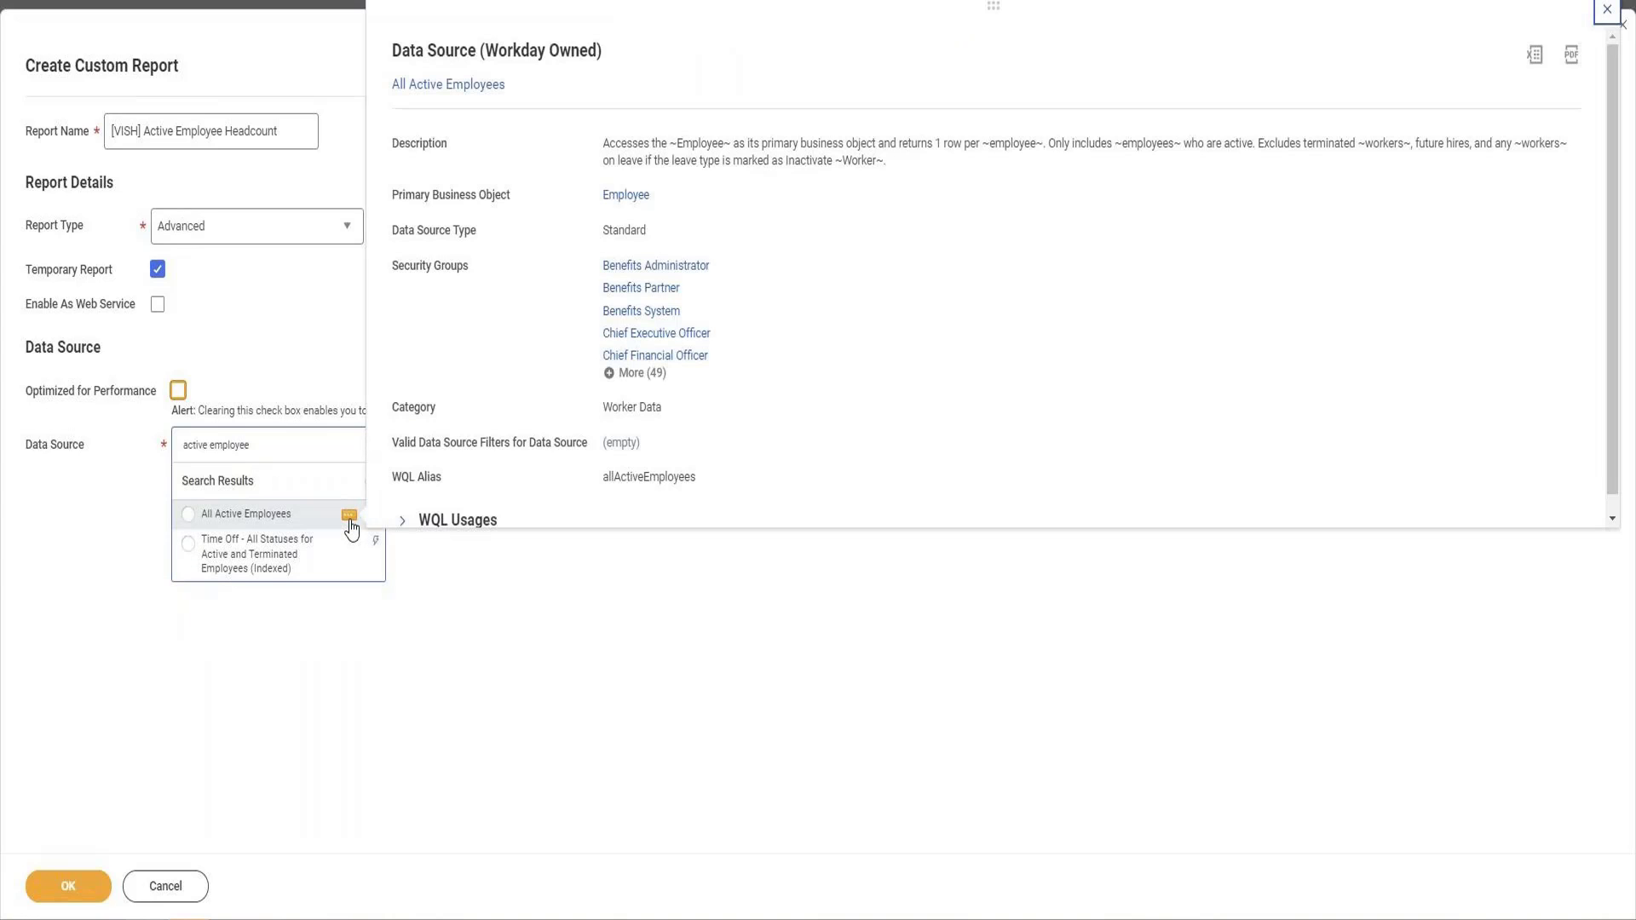
{"action": "left_click_drag", "start_coordinate": [650, 143], "coordinate": [1281, 143]}
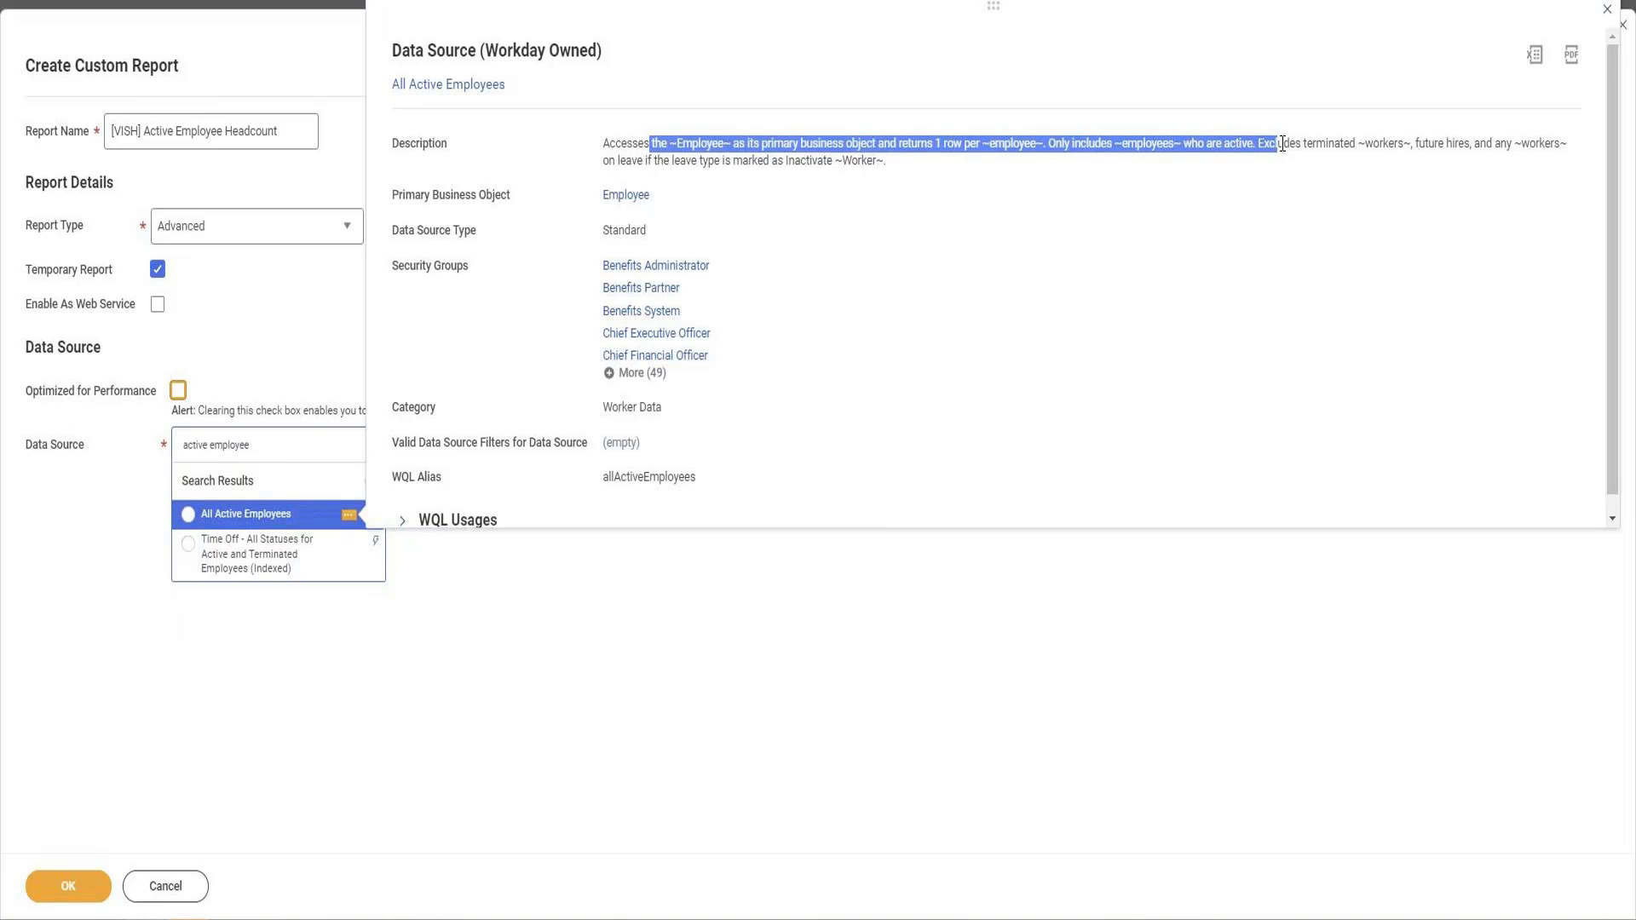
{"action": "left_click", "coordinate": [1254, 143]}
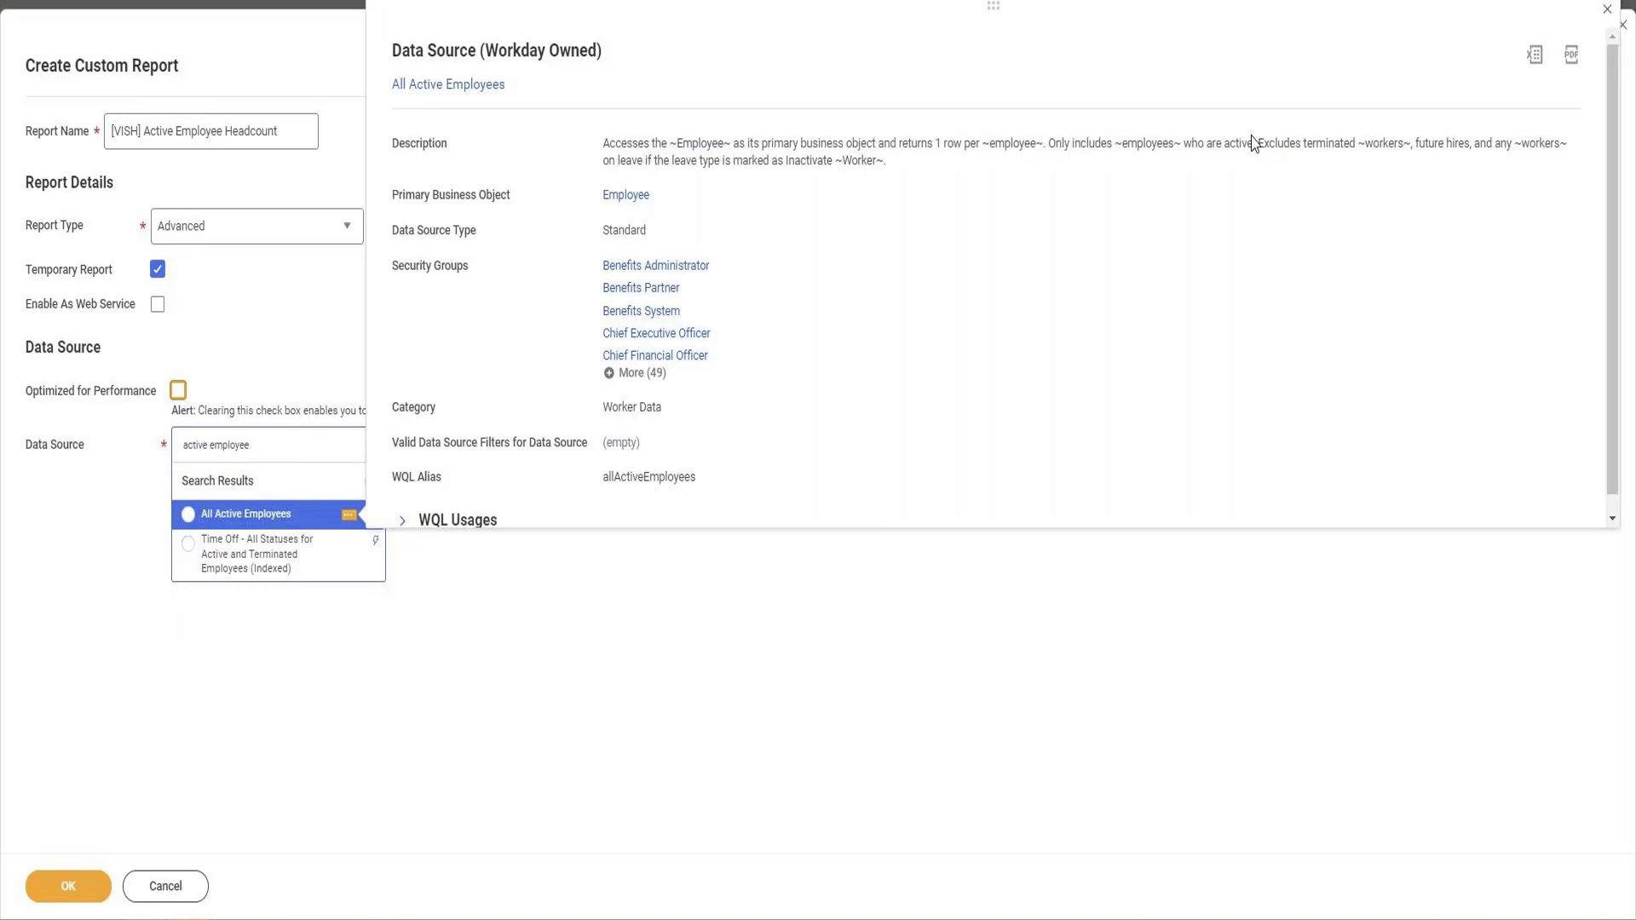
{"action": "left_click_drag", "start_coordinate": [1252, 142], "coordinate": [886, 160]}
{"action": "left_click", "coordinate": [1057, 141]}
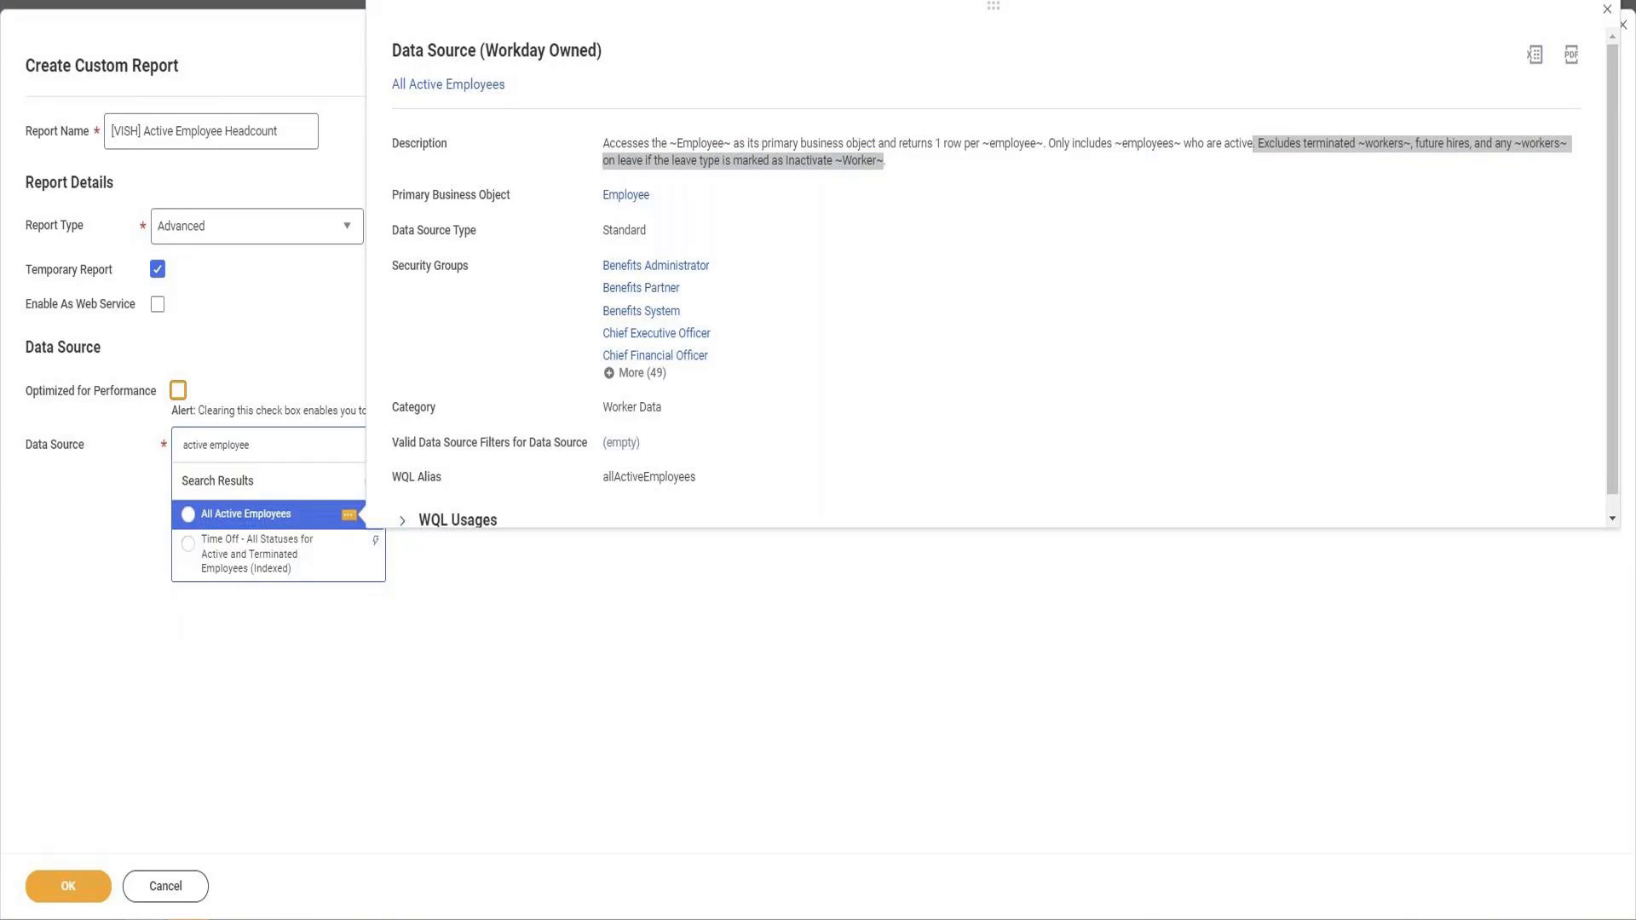
{"action": "left_click", "coordinate": [253, 523]}
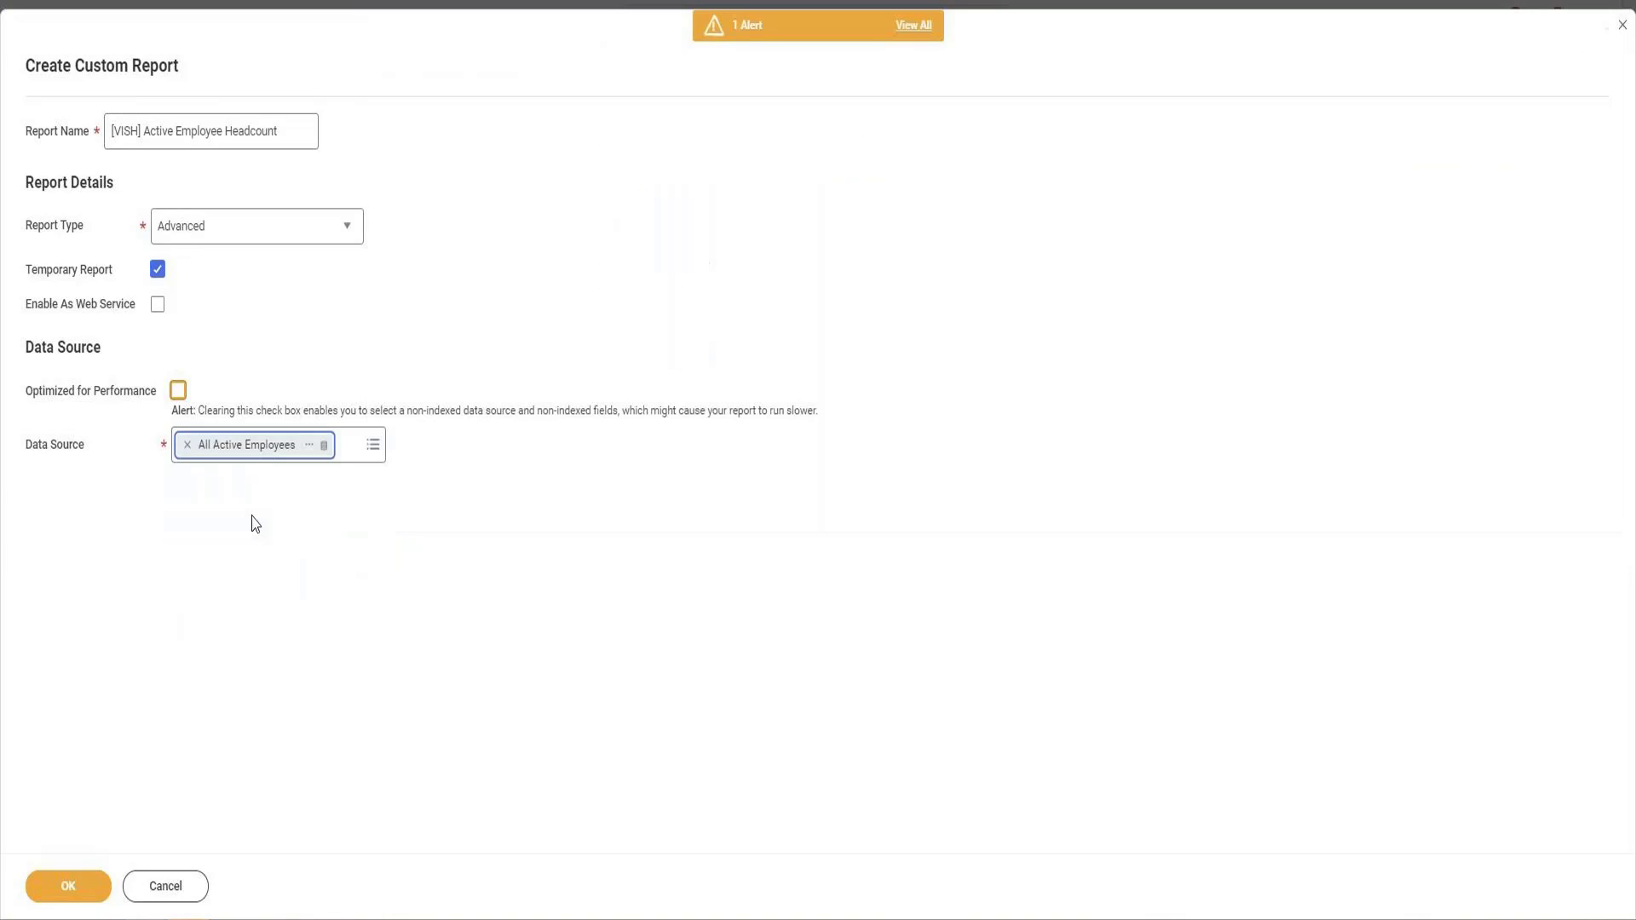
{"action": "left_click", "coordinate": [94, 890]}
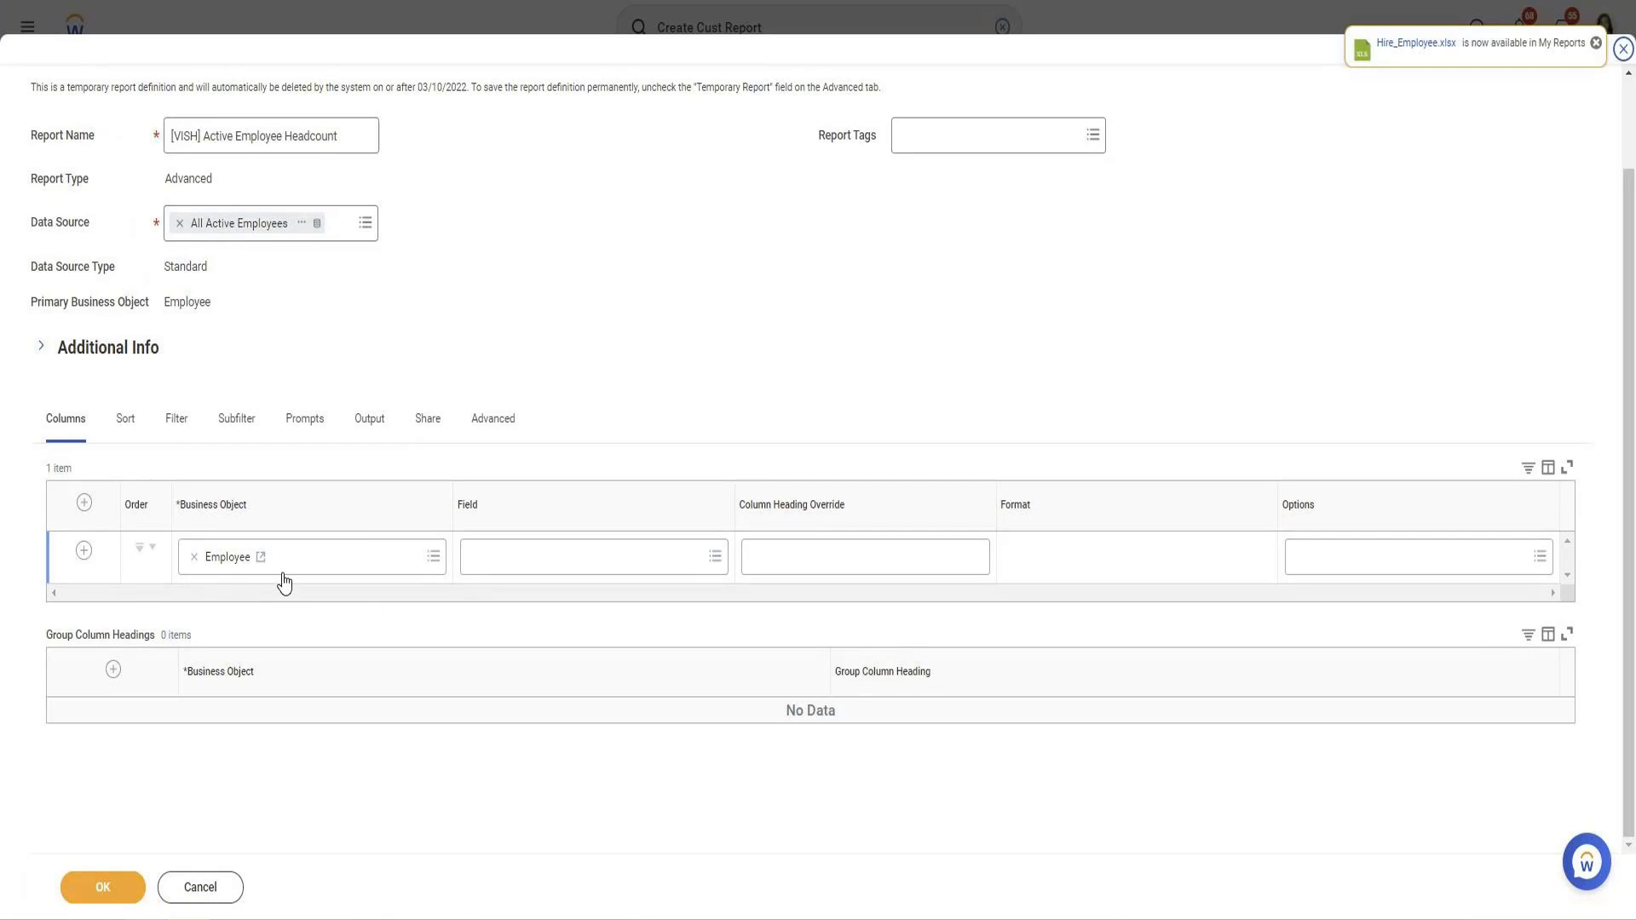
Search the Employee fields for "Legal First na" and set the first column's field to Legal First Name.
{"action": "left_click", "coordinate": [571, 571]}
{"action": "type", "text": "Legal F"}
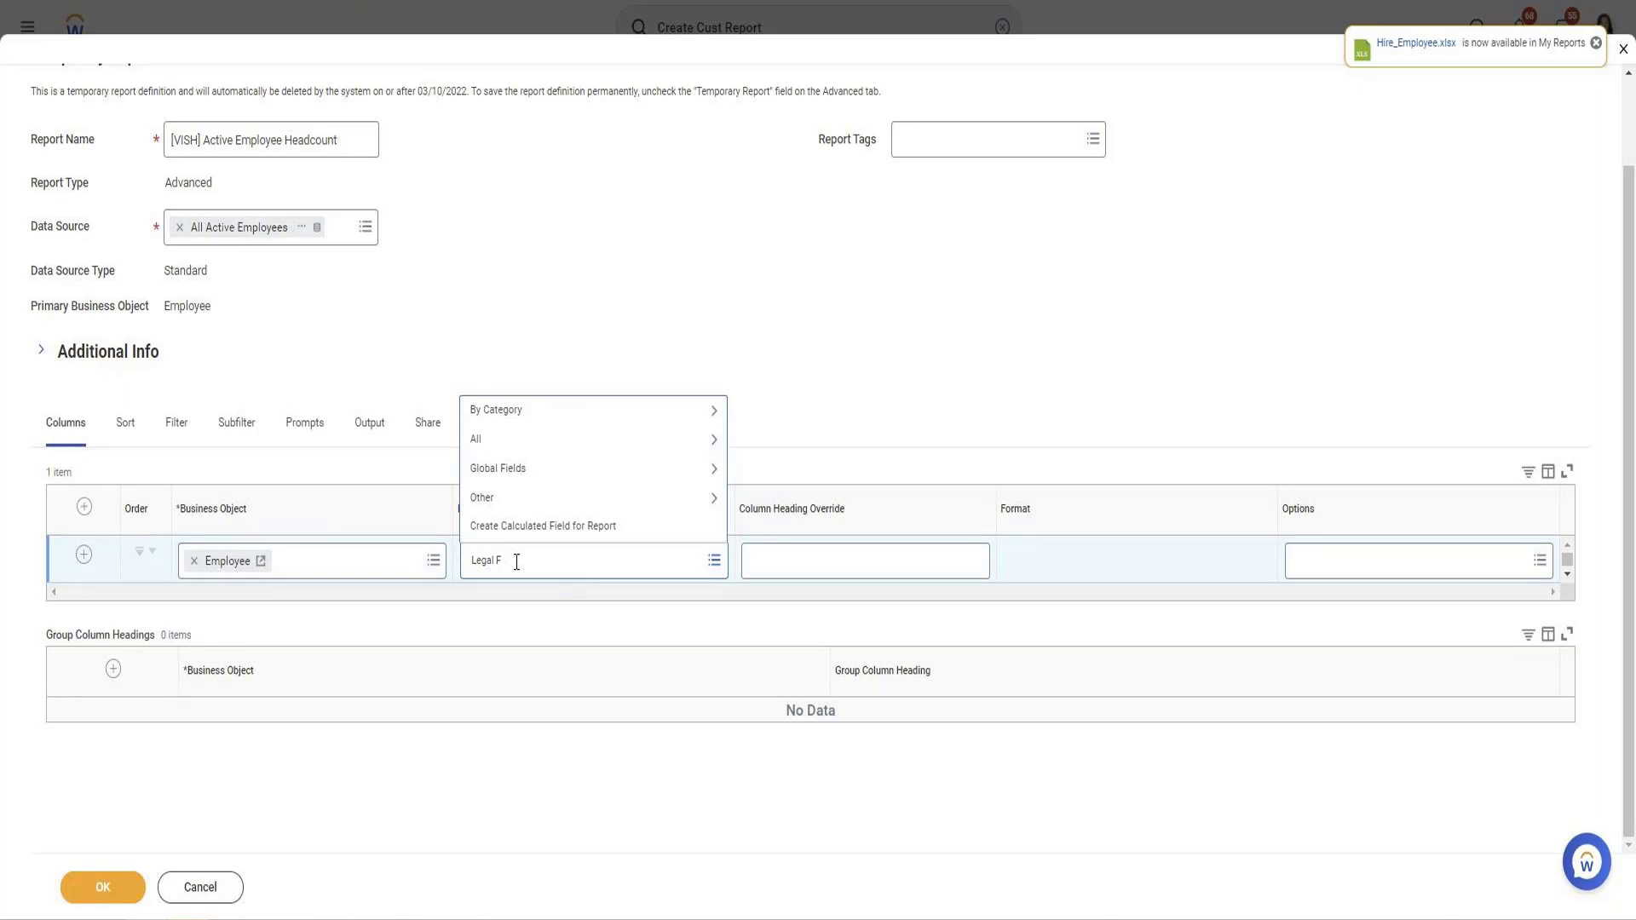
{"action": "type", "text": "ris"}
{"action": "type", "text": "irst Nae"}
{"action": "key", "text": "Return"}
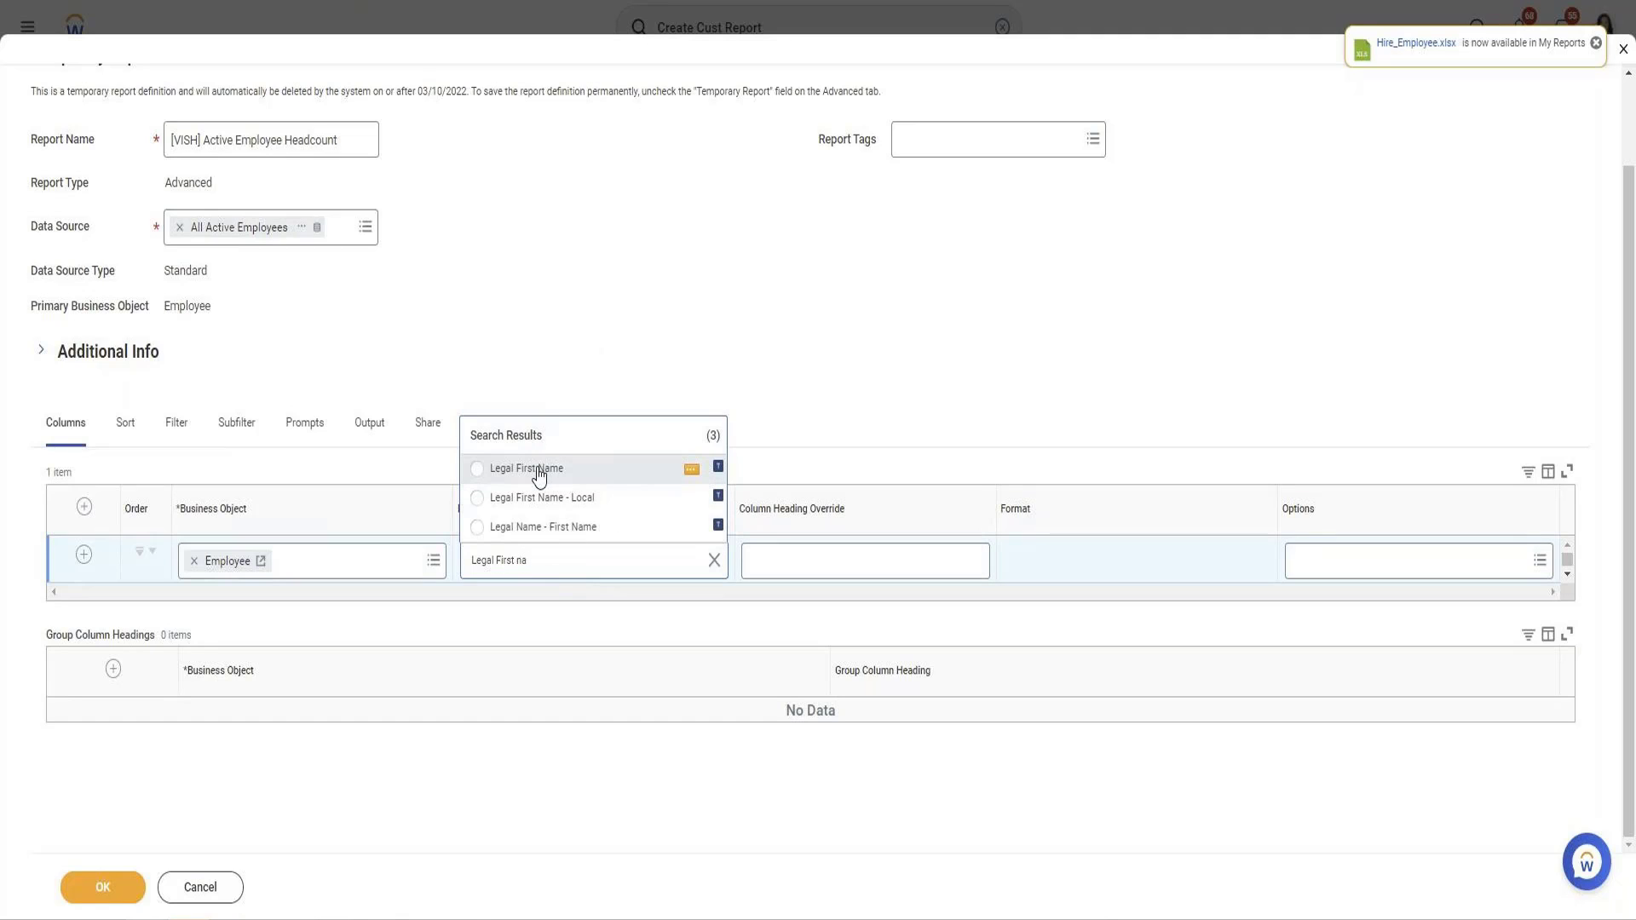
{"action": "left_click", "coordinate": [538, 475]}
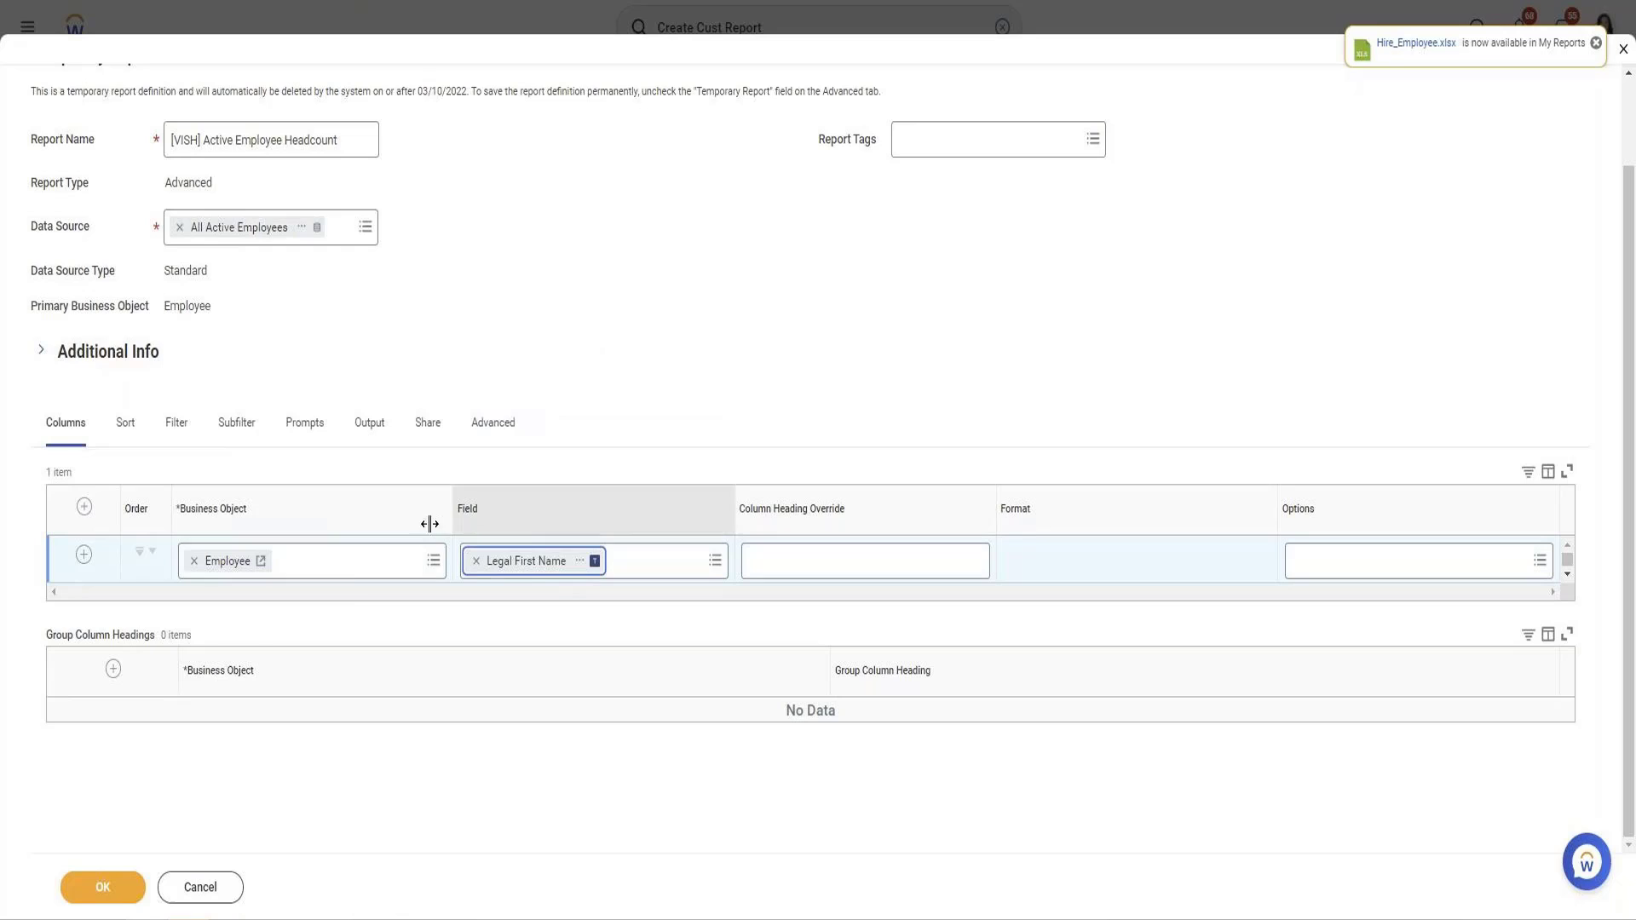
Add a second column with the Legal Name - Last Name field, comparing its details with those of Legal Last Name.
{"action": "left_click", "coordinate": [593, 607]}
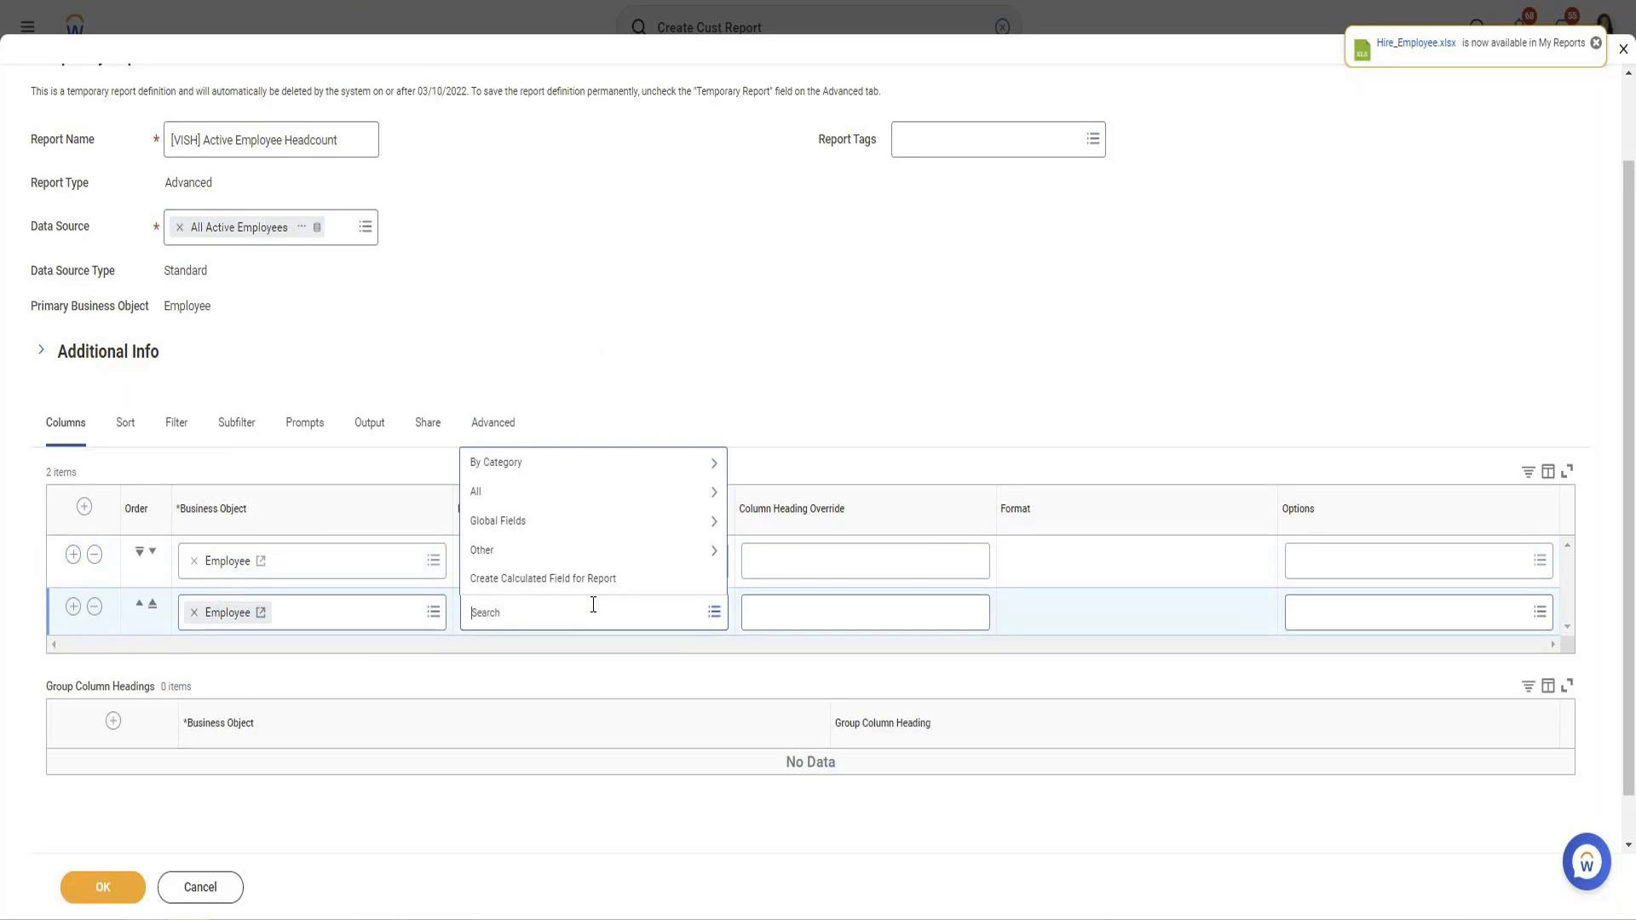
{"action": "type", "text": "Legal Last Name"}
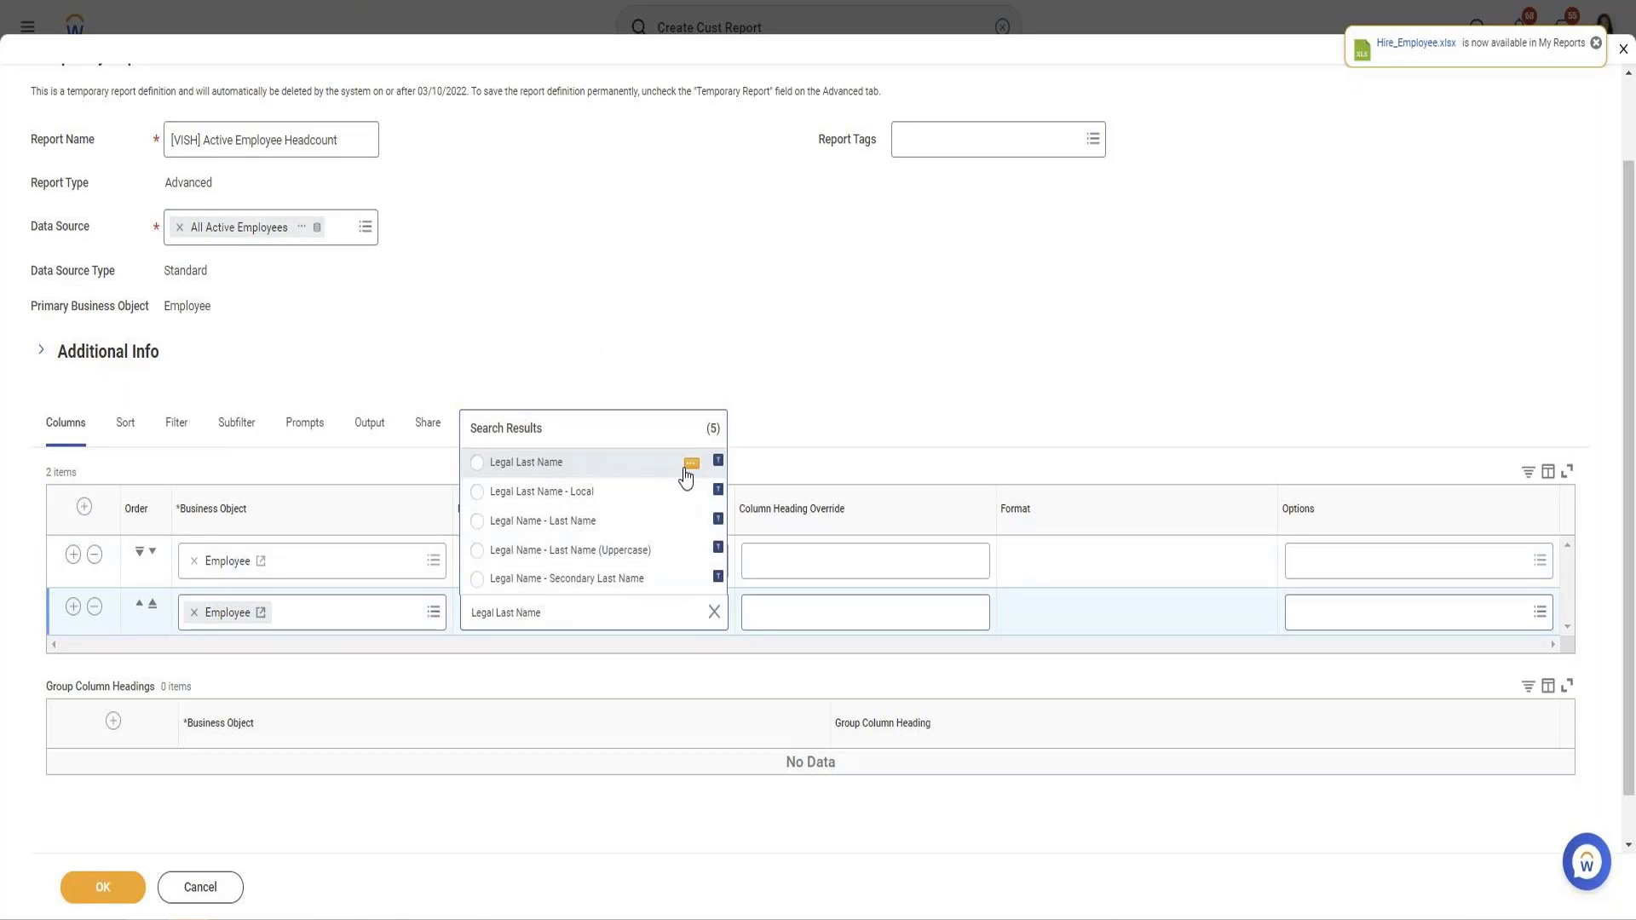
{"action": "left_click", "coordinate": [690, 465]}
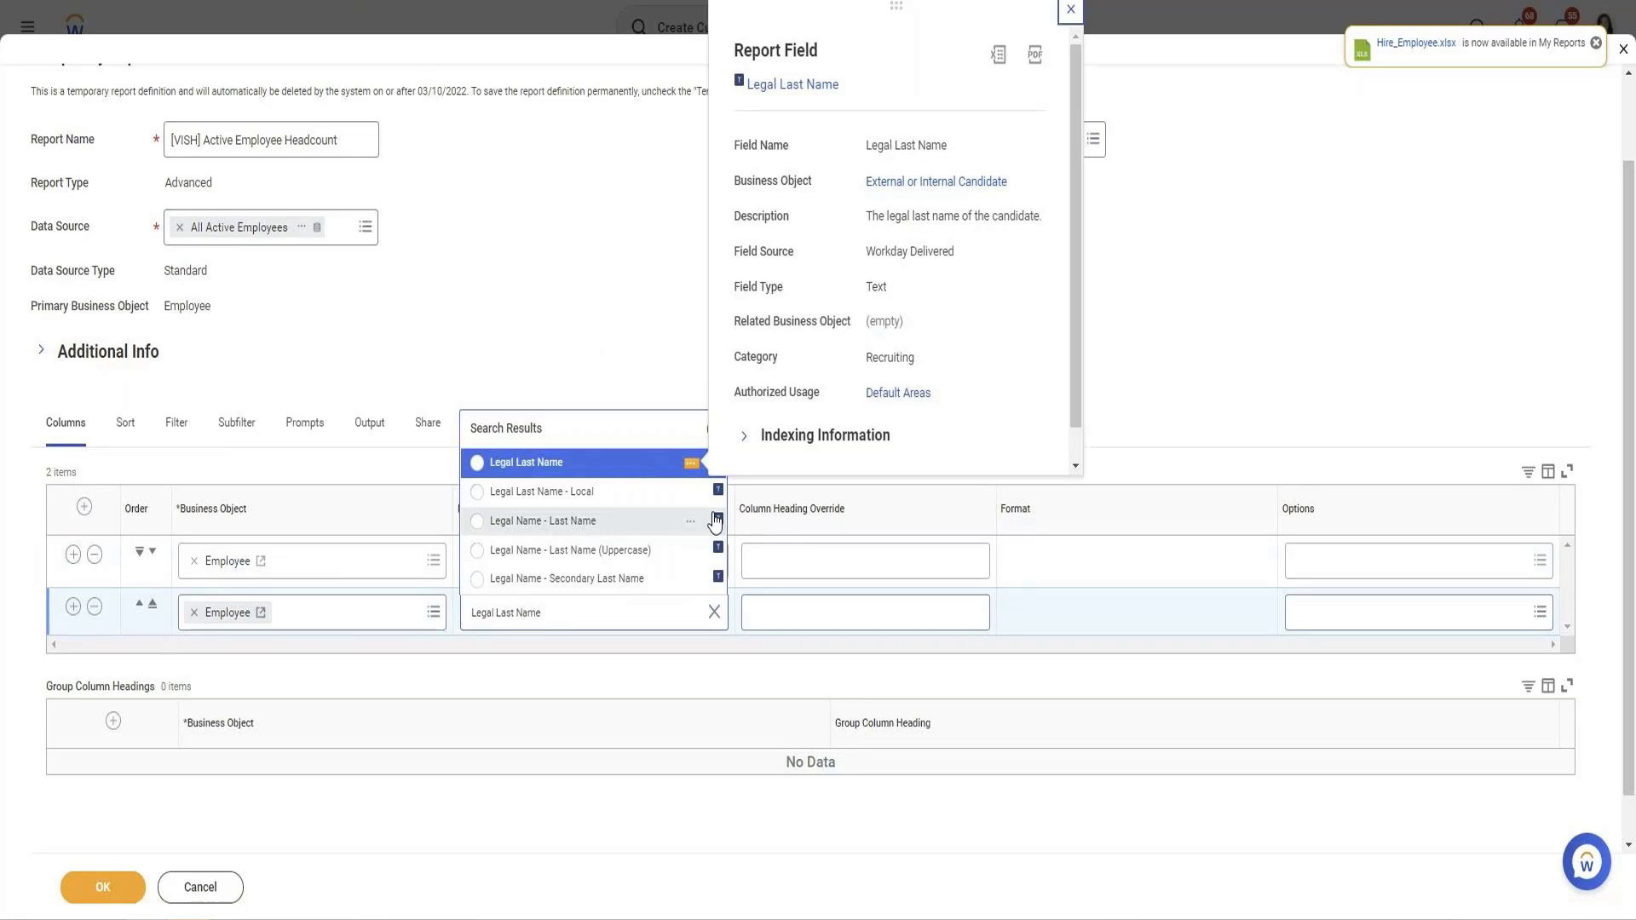
{"action": "left_click", "coordinate": [691, 522]}
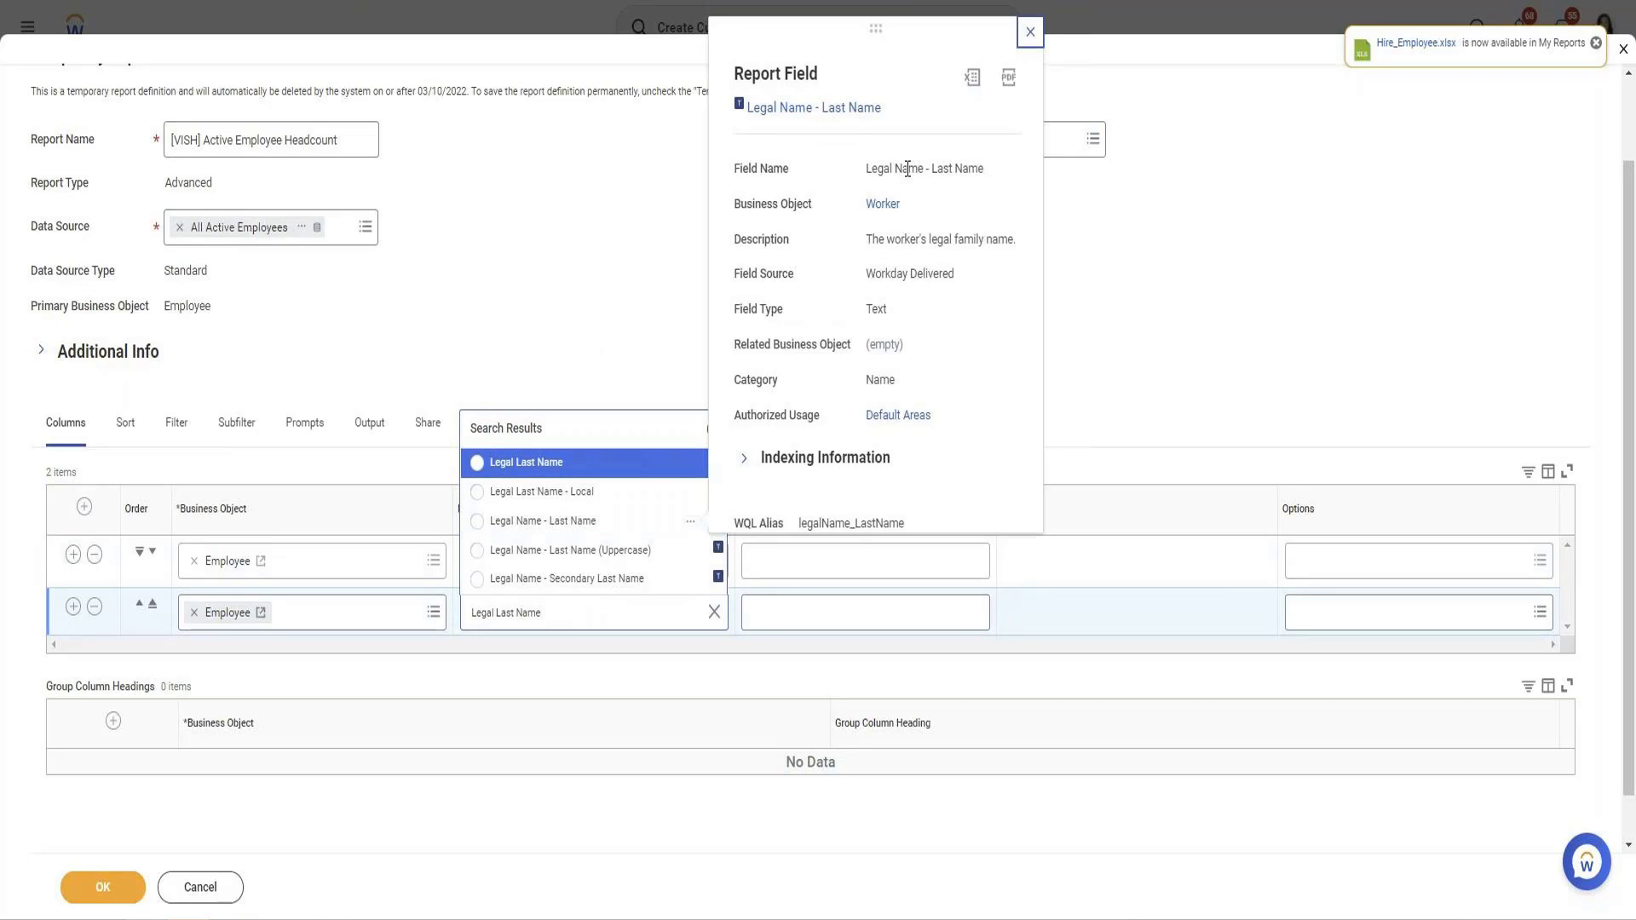
{"action": "left_click", "coordinate": [626, 520]}
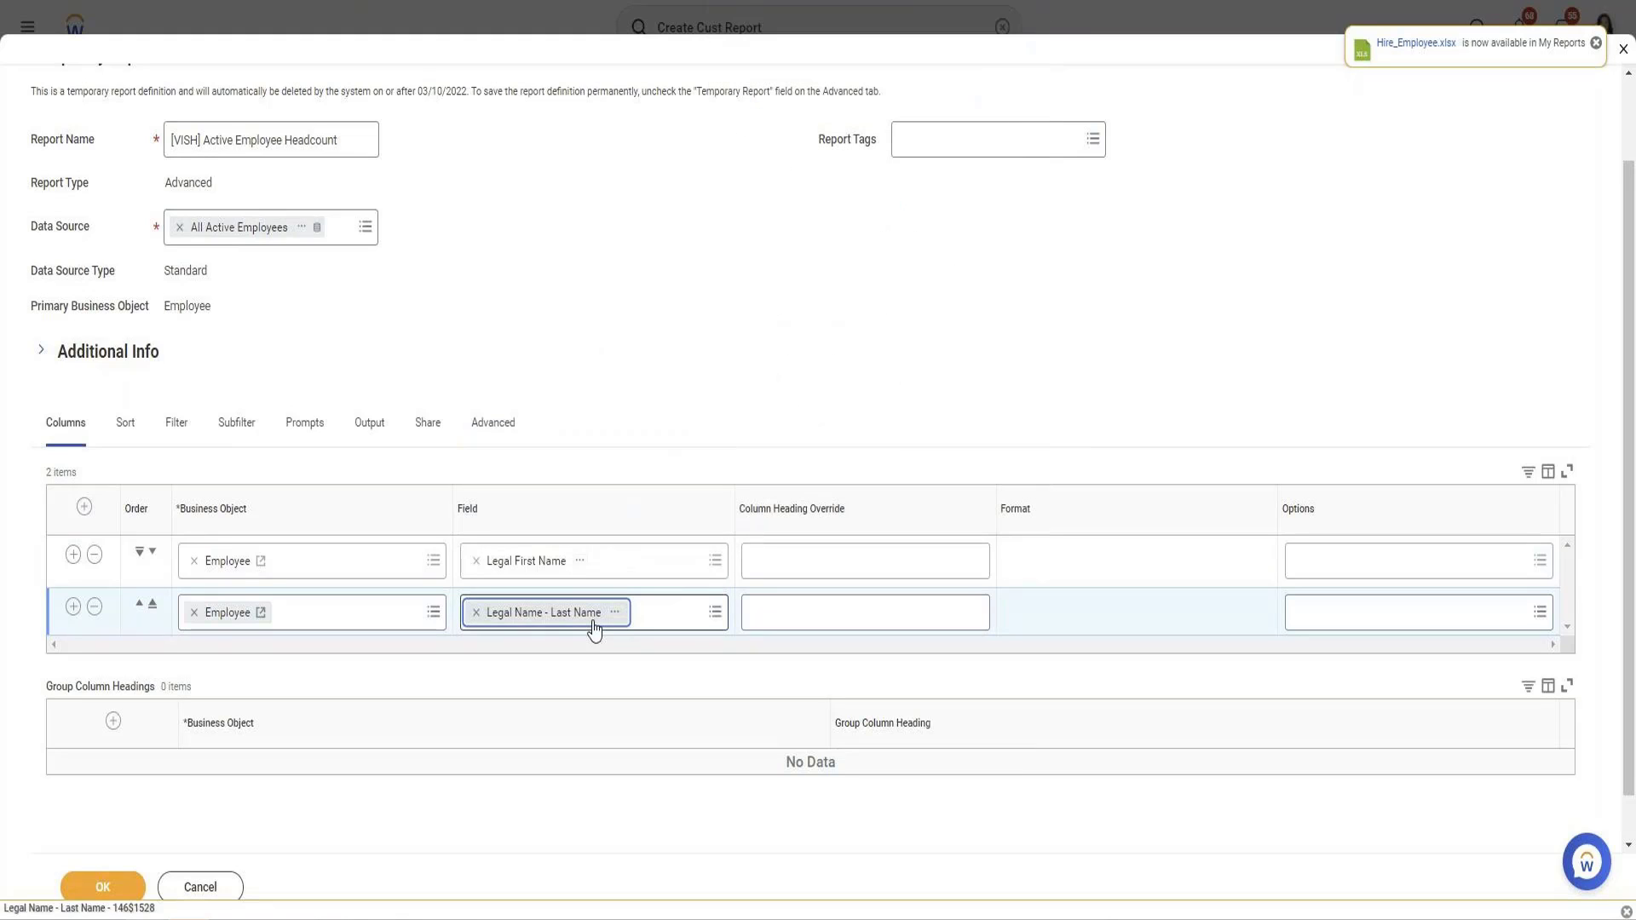
Change the first column's field to Legal First Name - Local after checking that field's details.
{"action": "left_click", "coordinate": [655, 561]}
{"action": "type", "text": "Lega"}
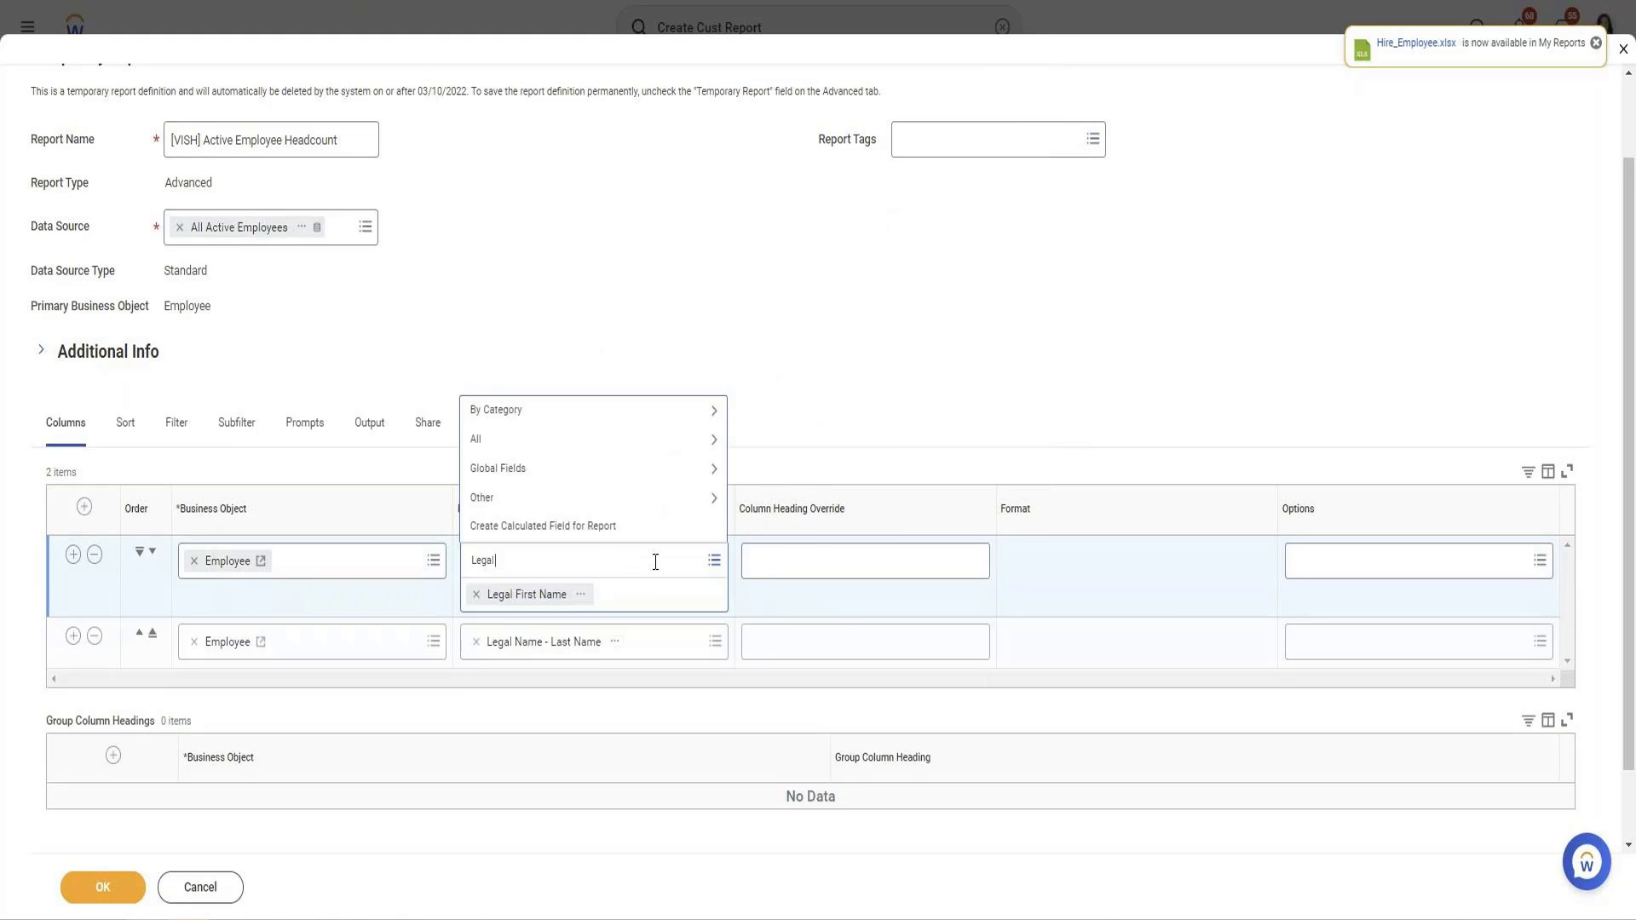
{"action": "type", "text": "l First Name"}
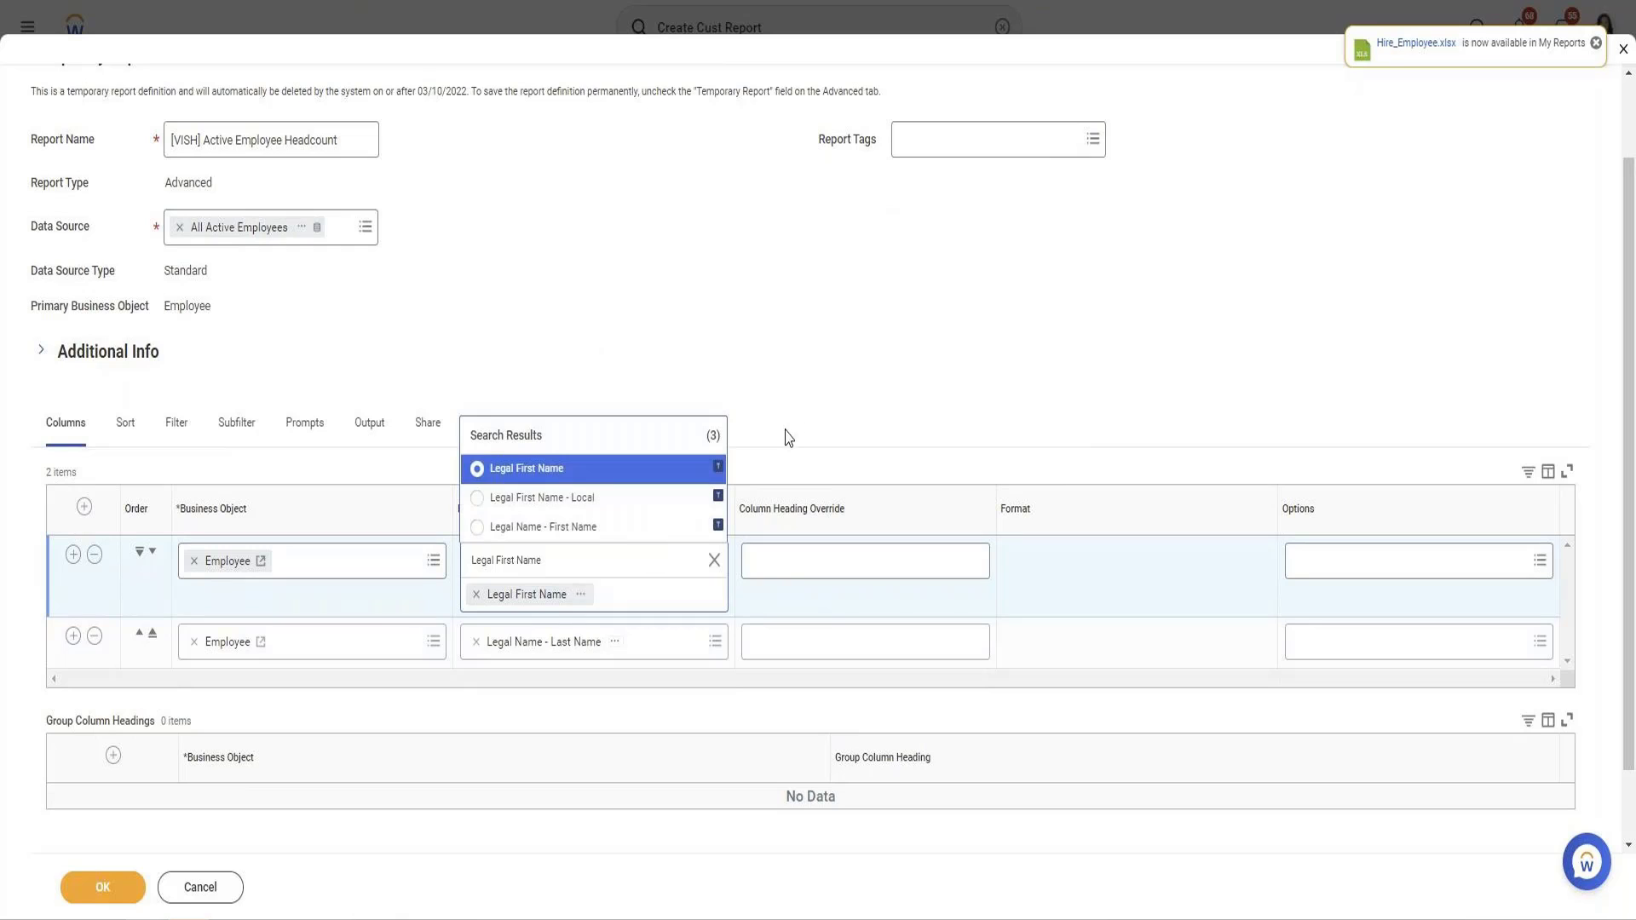
{"action": "left_click", "coordinate": [690, 502]}
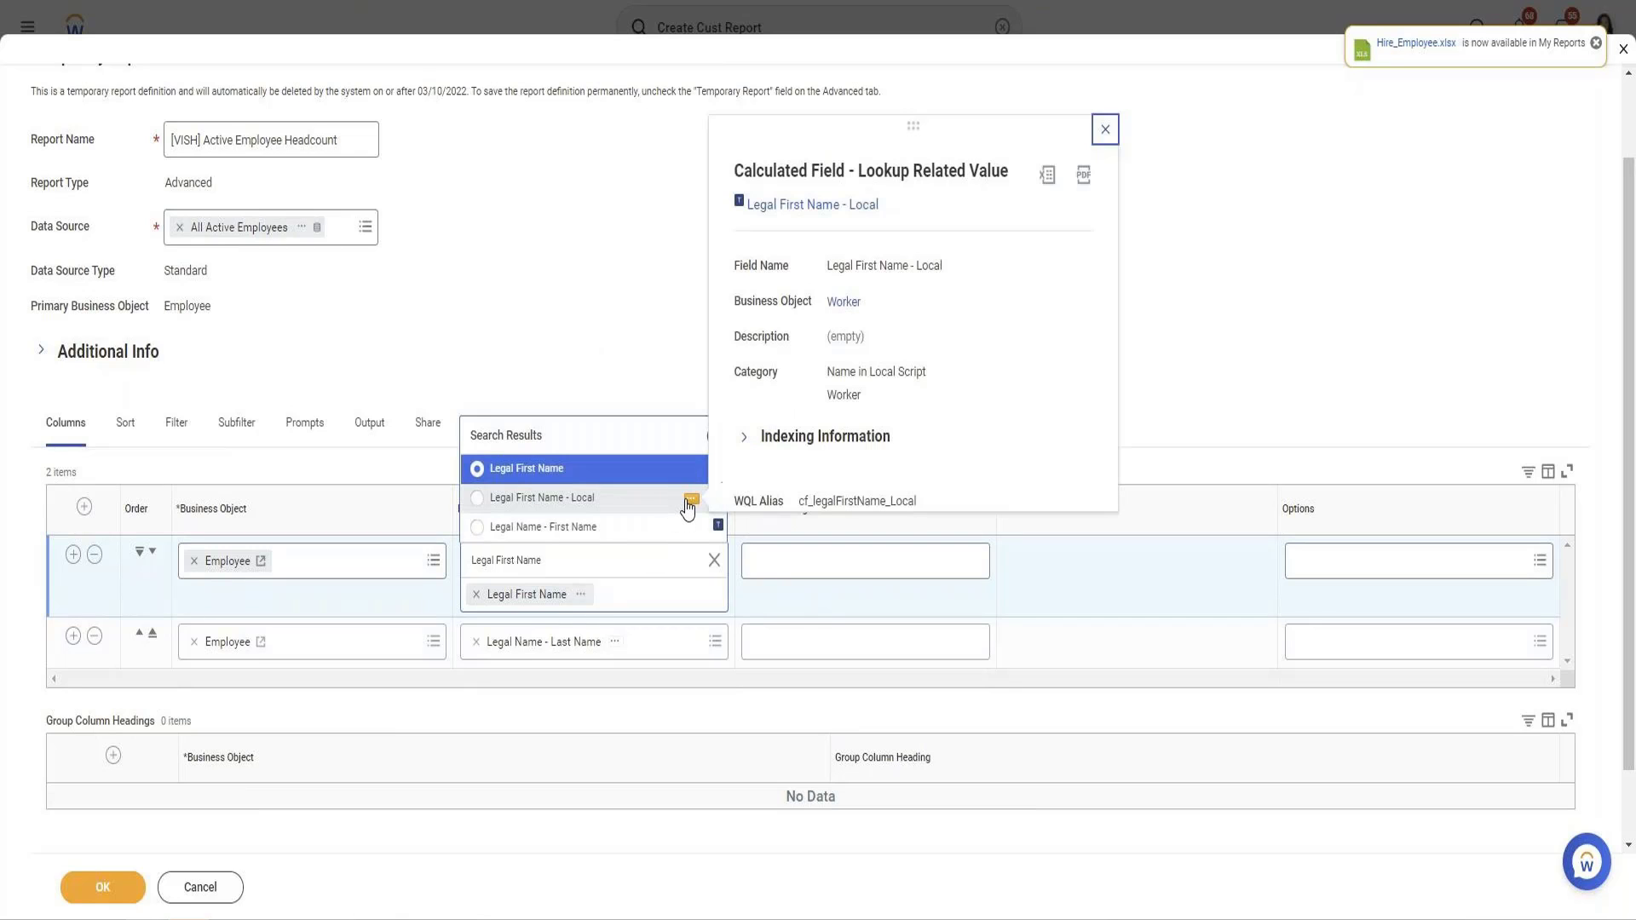
{"action": "left_click", "coordinate": [611, 507]}
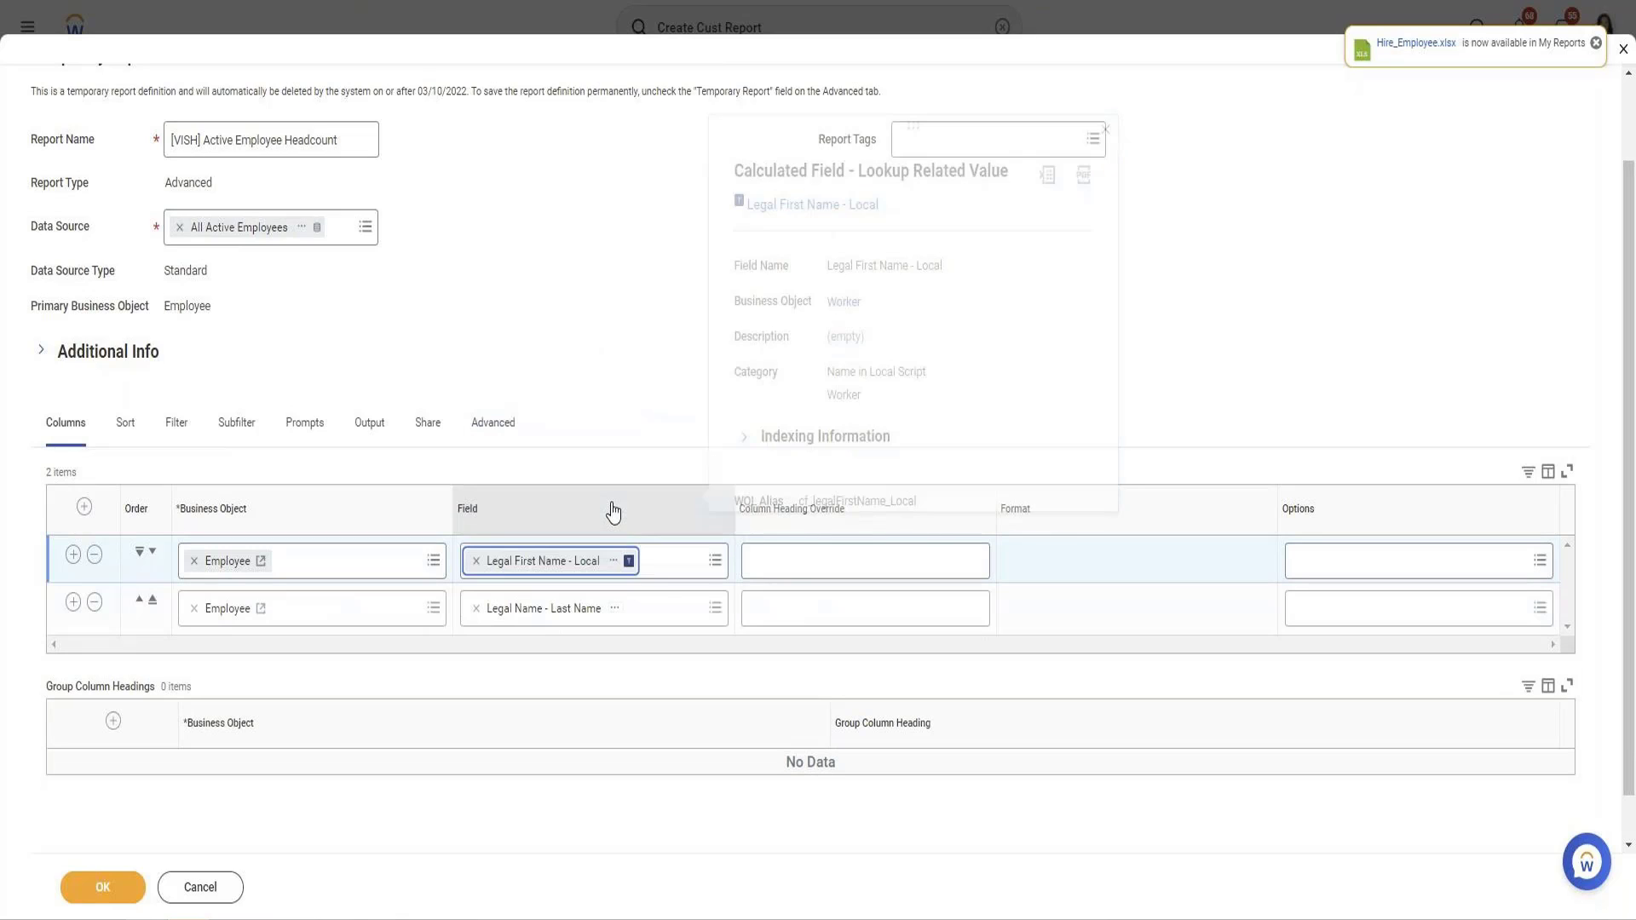
Add a third column row and look through the Employee fields matching "NAme".
{"action": "left_click", "coordinate": [72, 603]}
{"action": "left_click", "coordinate": [582, 669]}
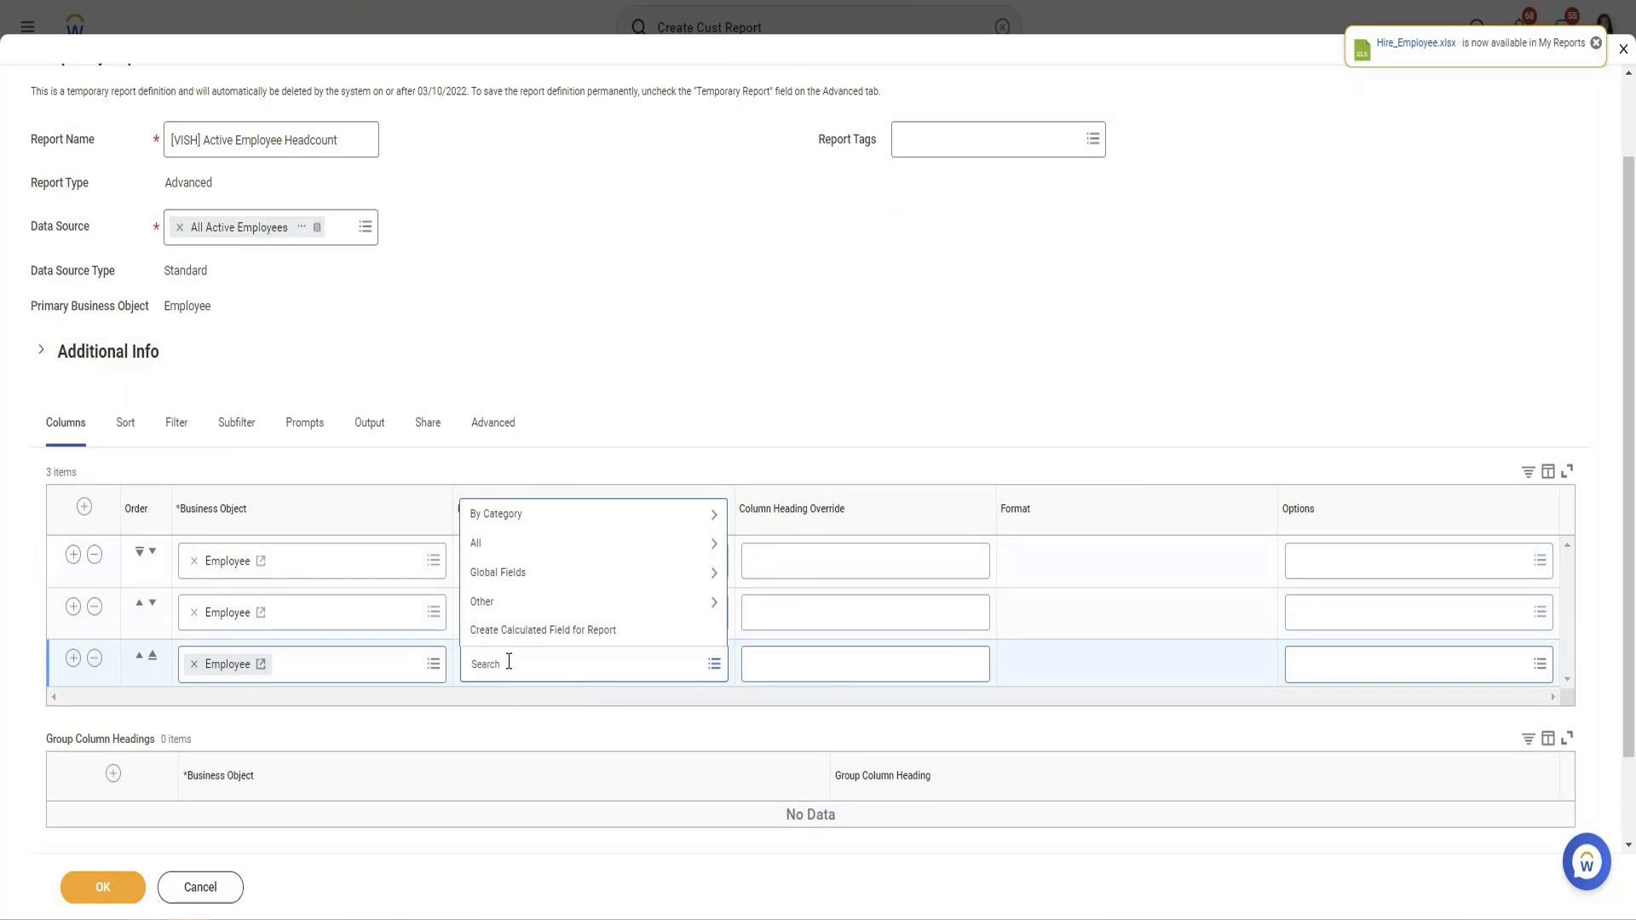
{"action": "type", "text": "NAme"}
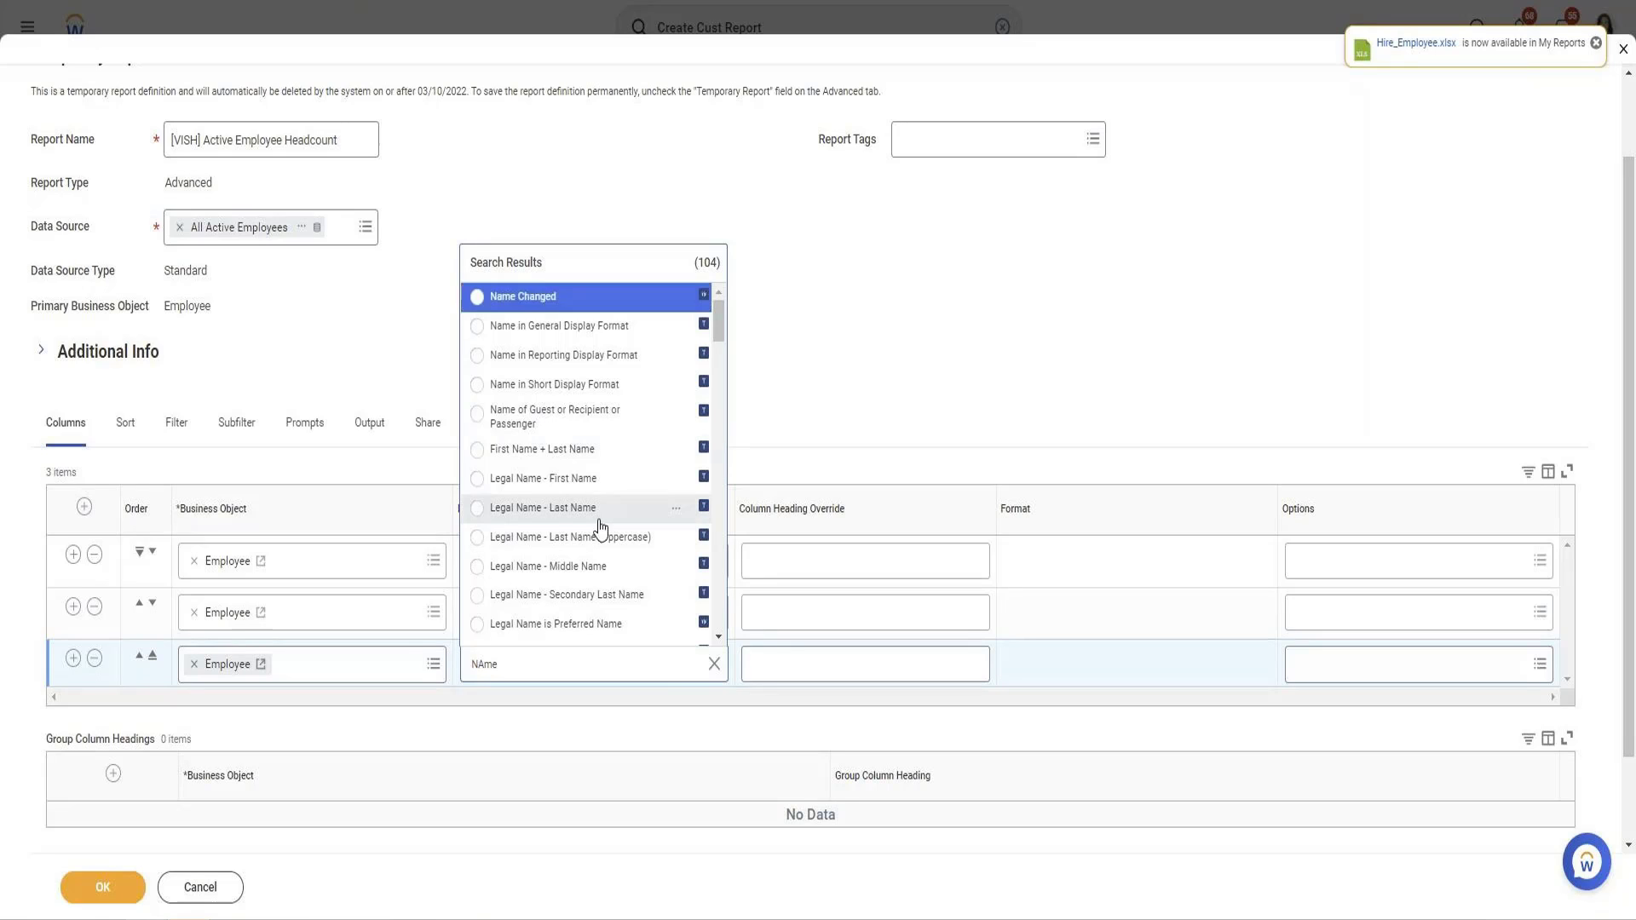
{"action": "scroll", "coordinate": [599, 522], "scroll_direction": "down", "scroll_amount": 5}
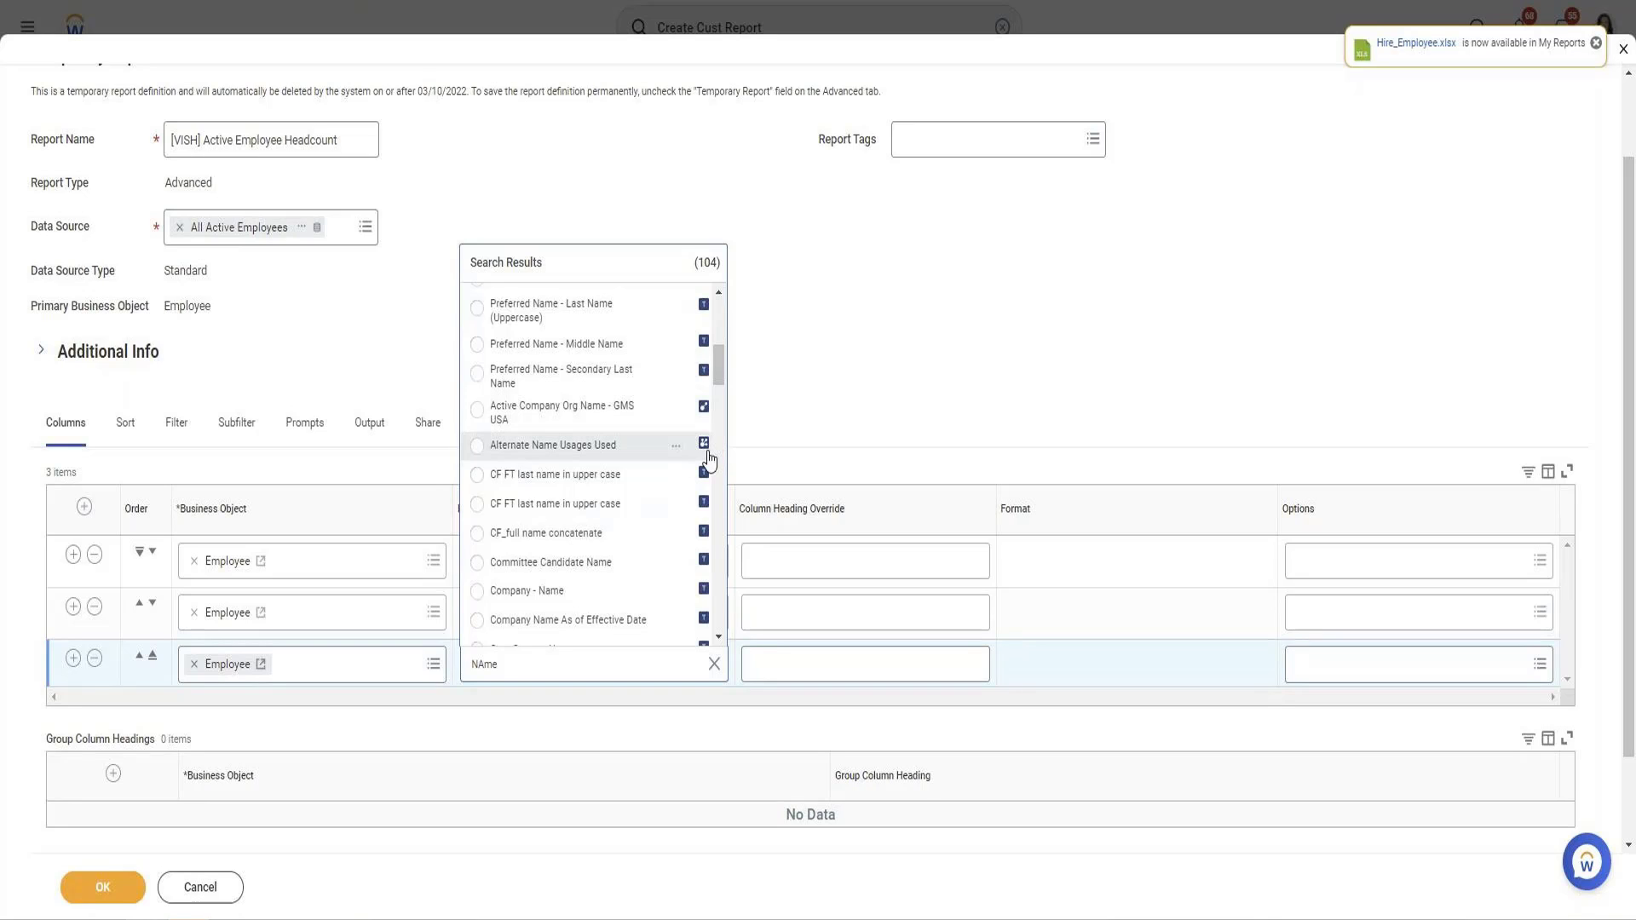
{"action": "scroll", "coordinate": [674, 483], "scroll_direction": "down", "scroll_amount": 1}
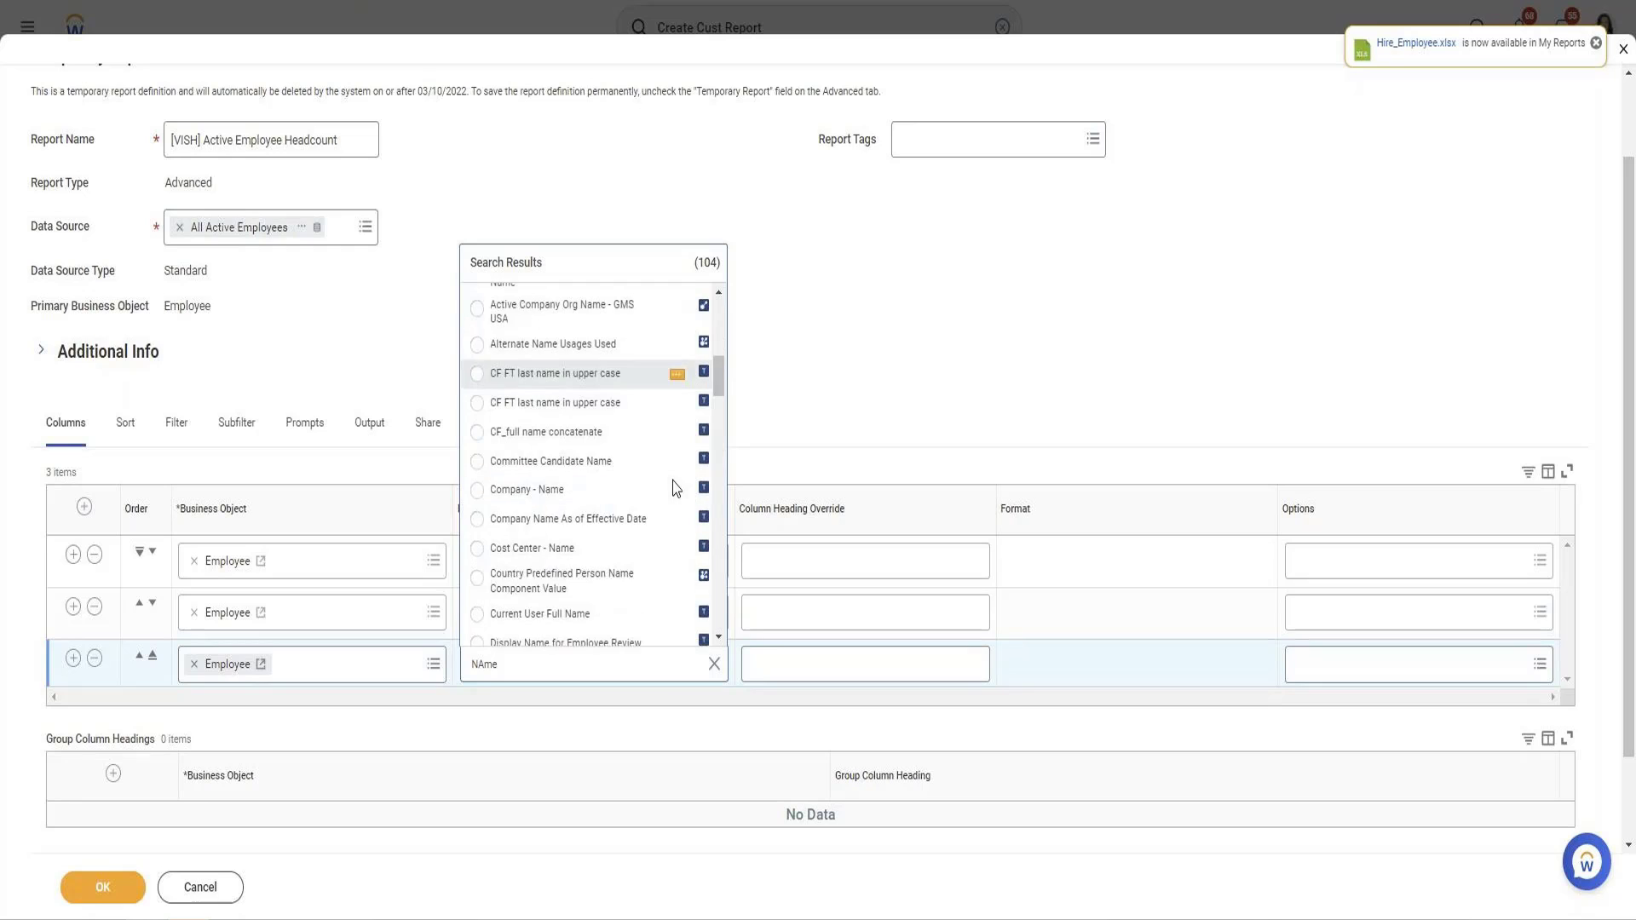
{"action": "scroll", "coordinate": [675, 485], "scroll_direction": "down", "scroll_amount": 2}
{"action": "scroll", "coordinate": [673, 488], "scroll_direction": "down", "scroll_amount": 5}
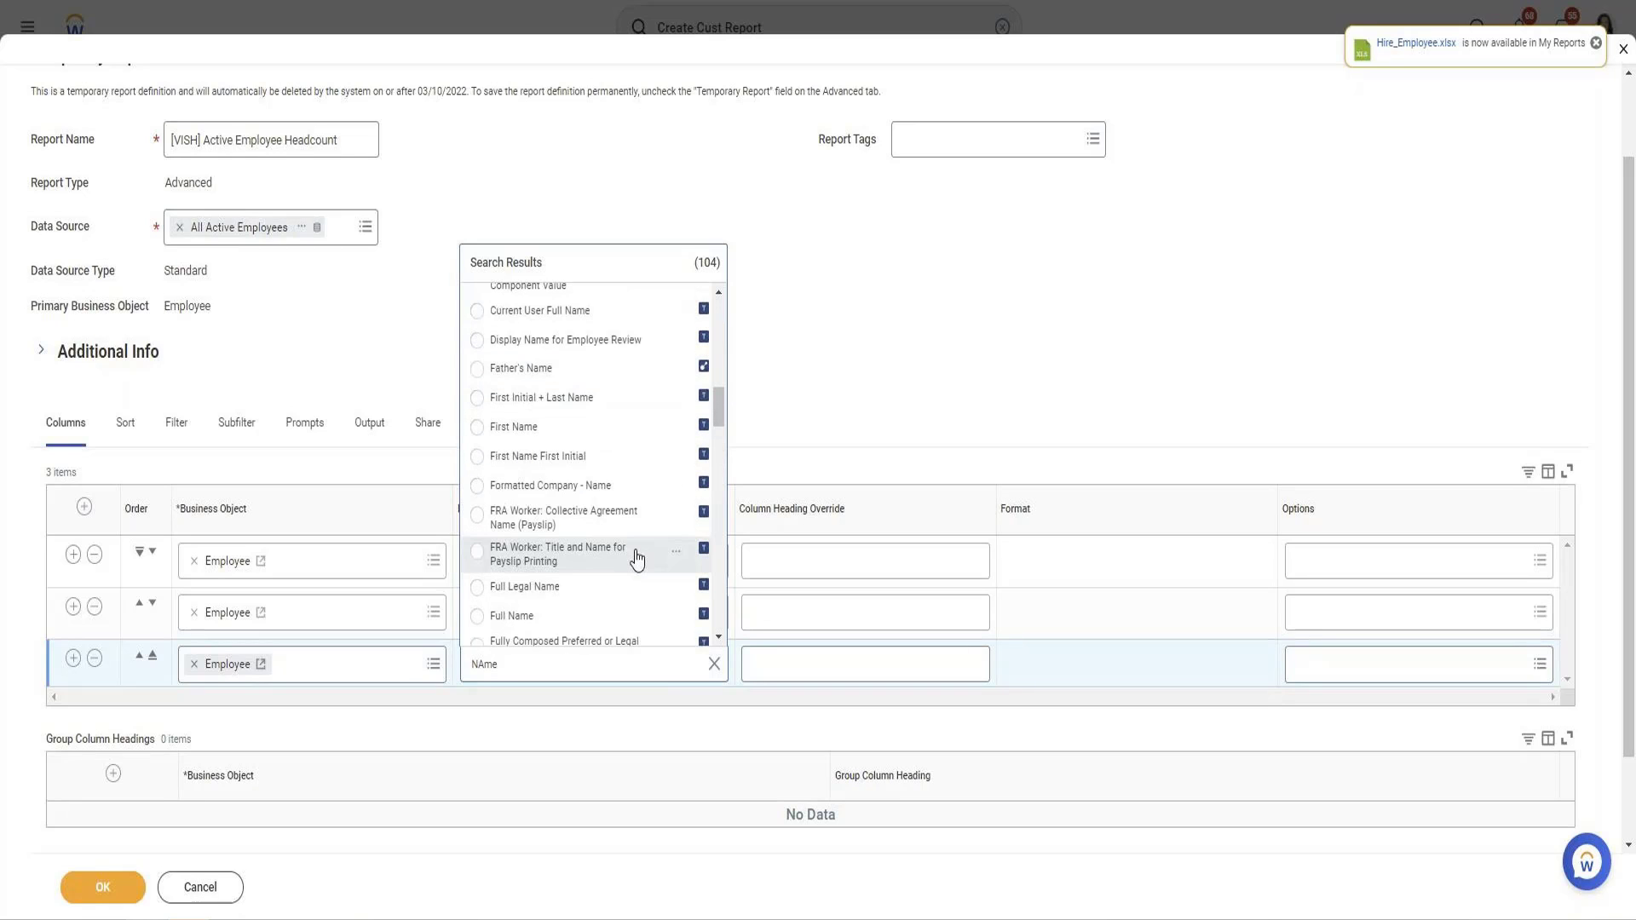
Search the fields for "Age" and "Date of birth", and set the third column's field to Date of Birth.
{"action": "double_click", "coordinate": [552, 654]}
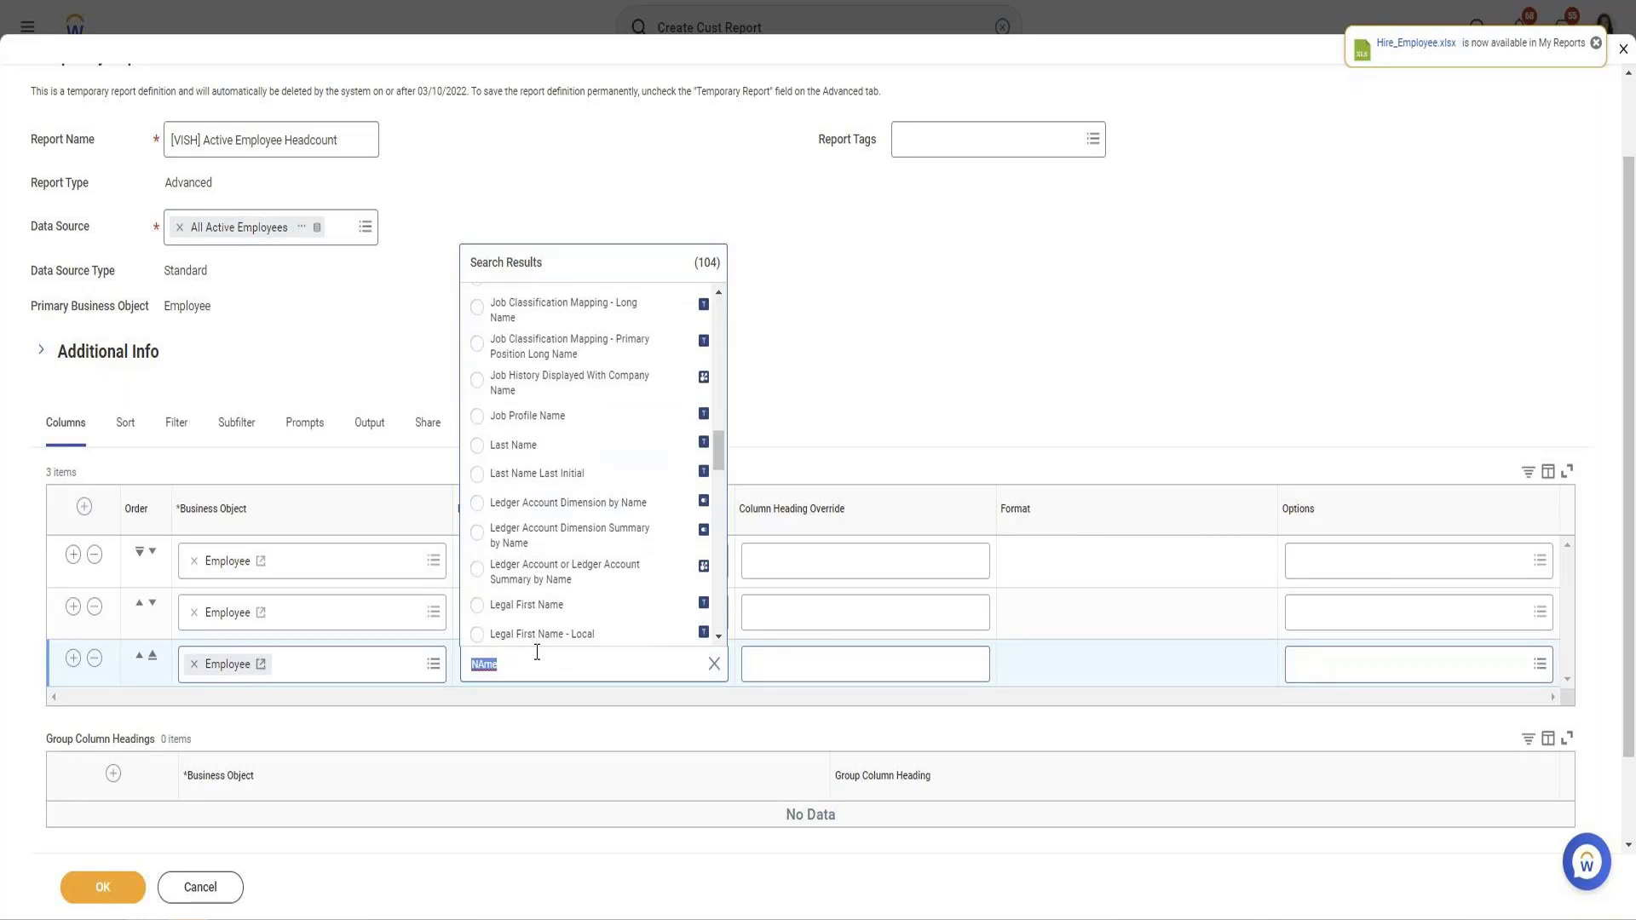
{"action": "type", "text": "Age"}
{"action": "key", "text": "Return"}
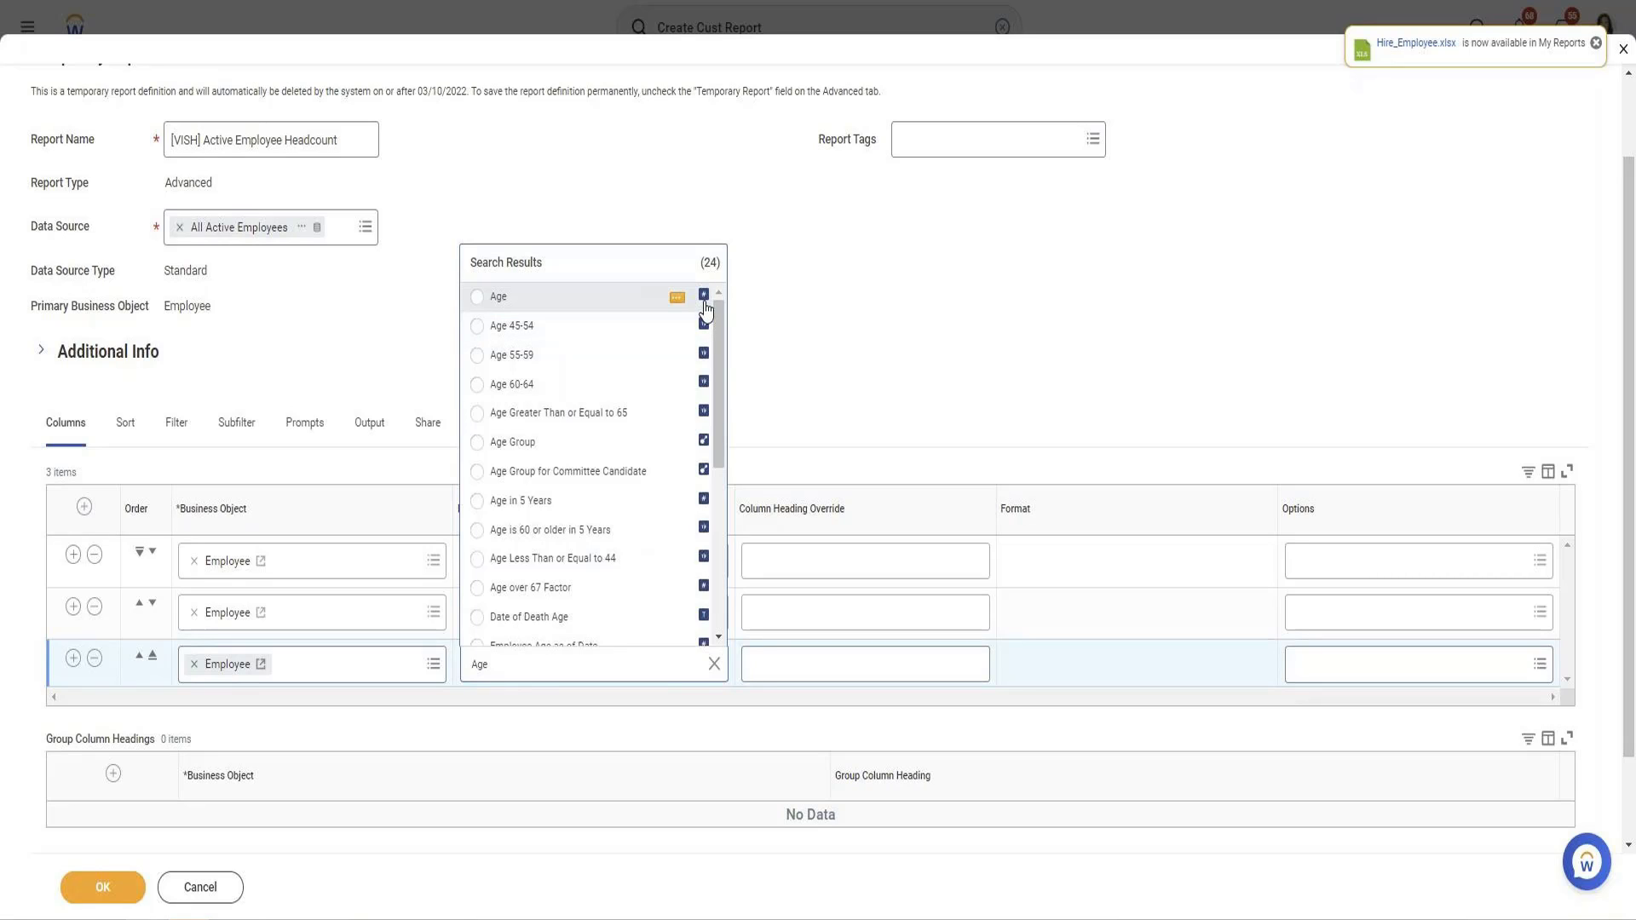
{"action": "double_click", "coordinate": [497, 662]}
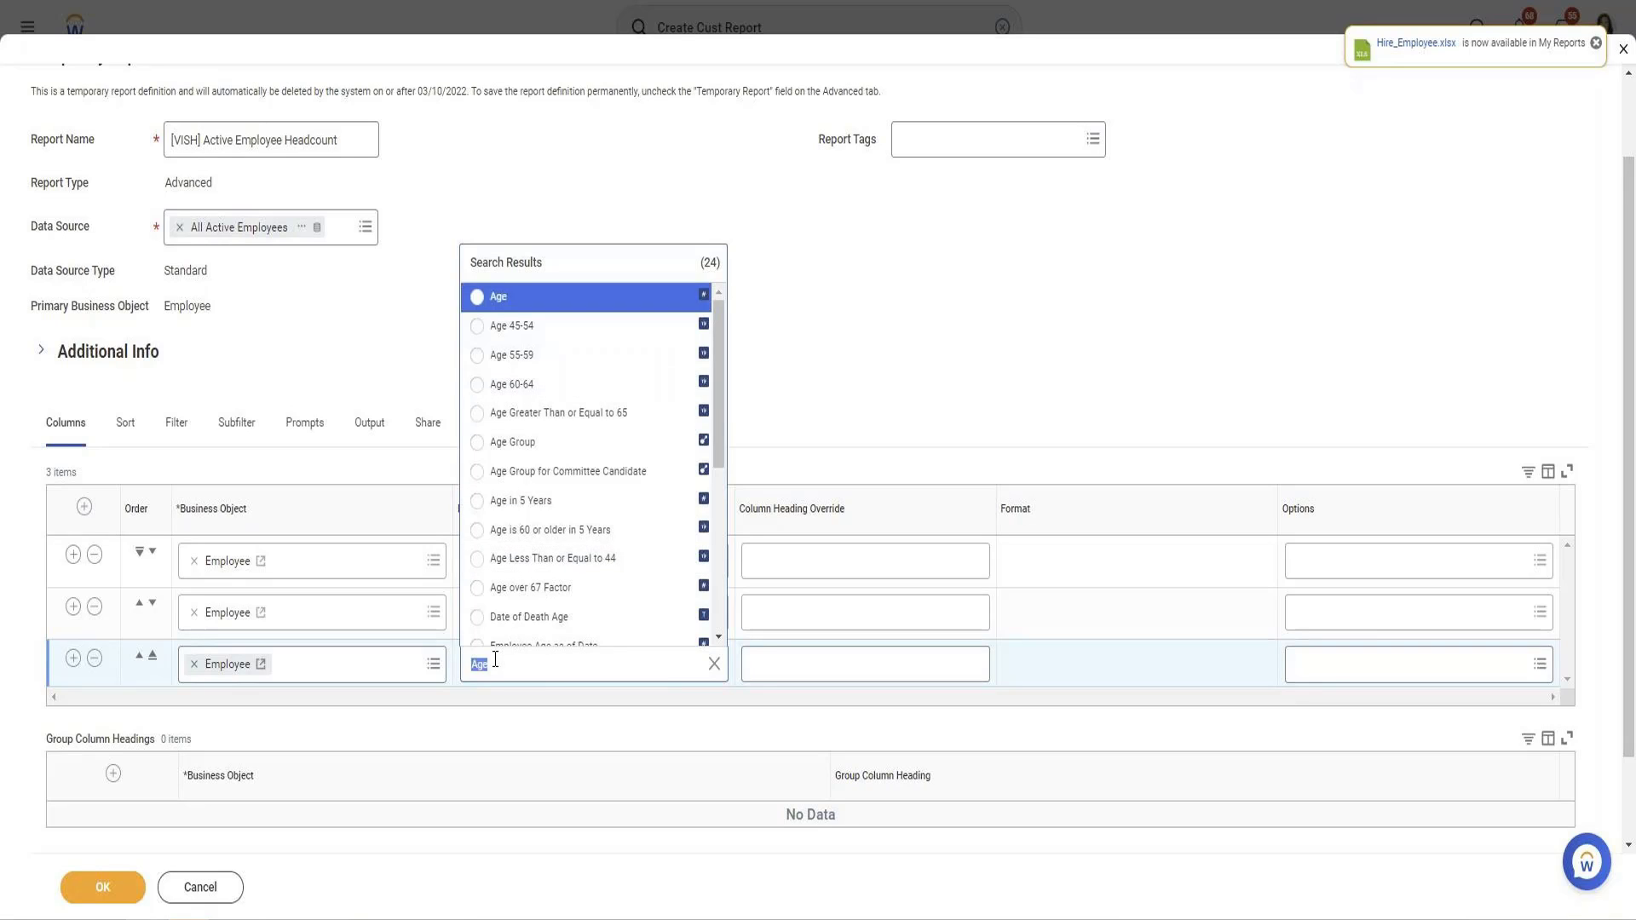
{"action": "type", "text": "Date of birth"}
{"action": "key", "text": "Return"}
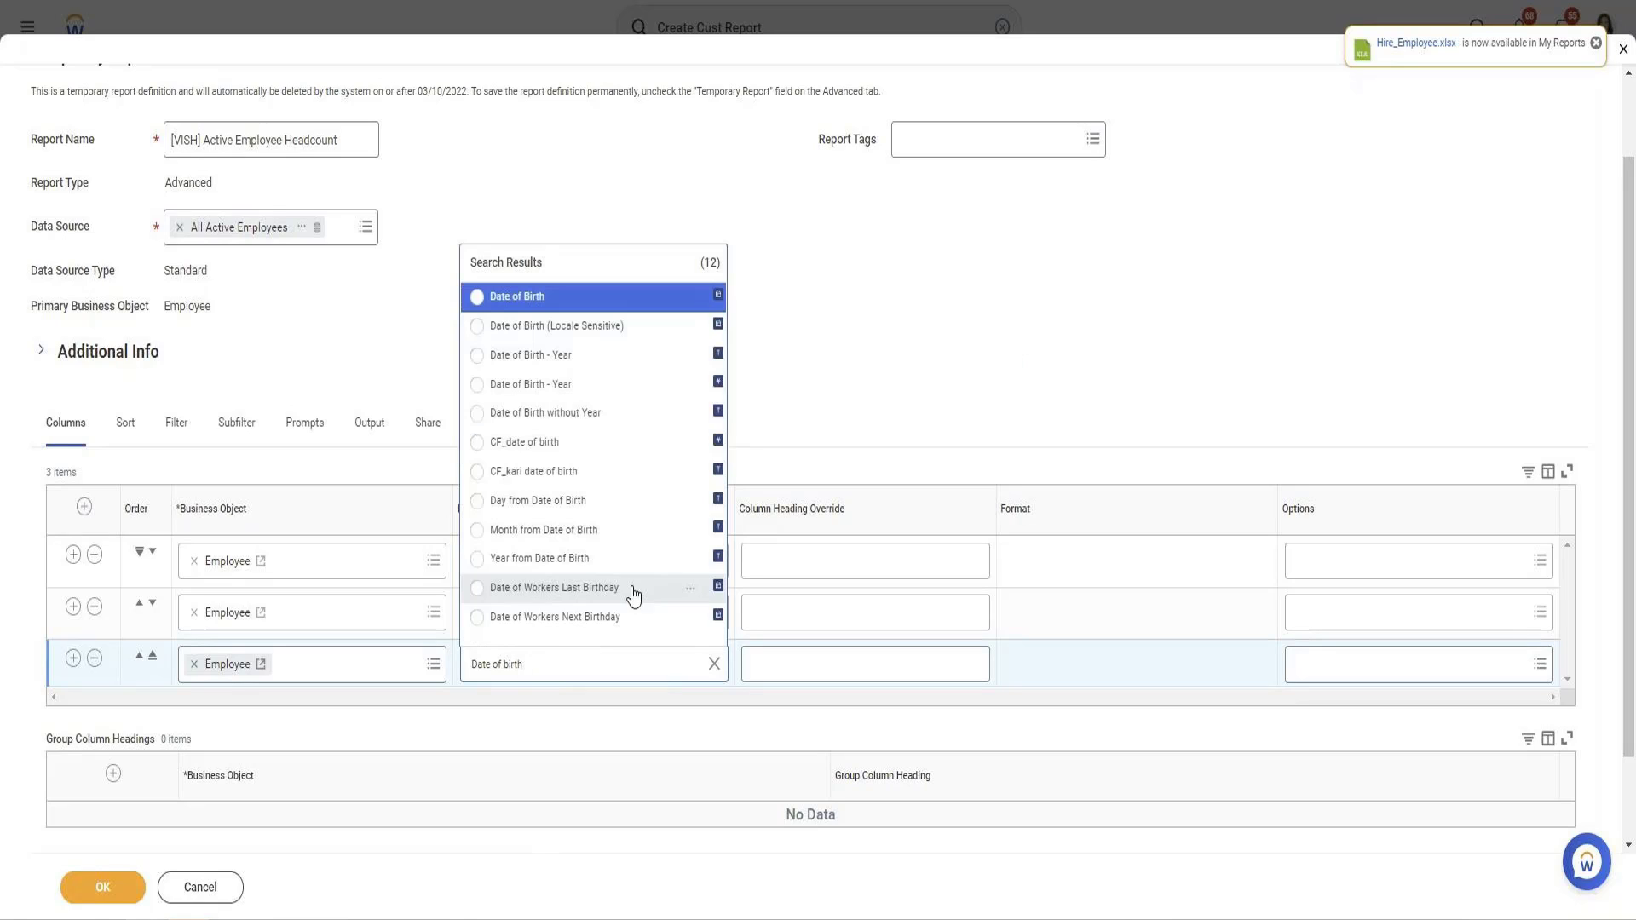
{"action": "left_click", "coordinate": [574, 302]}
Add a fourth column with the Age field and append another column row below it.
{"action": "left_click", "coordinate": [73, 658]}
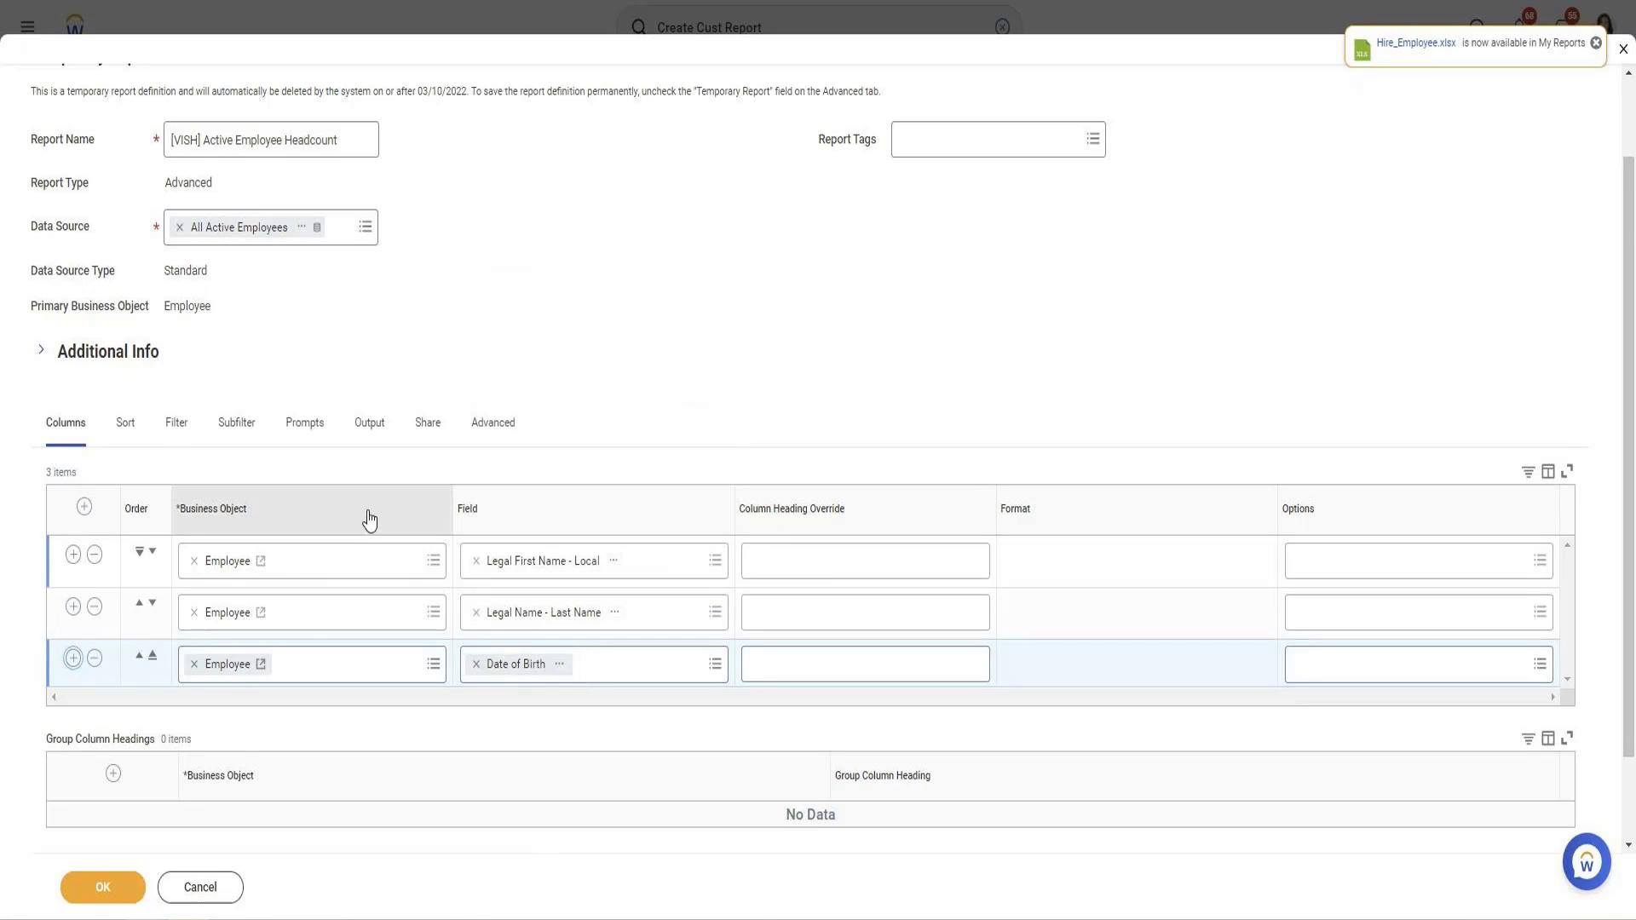
{"action": "left_click", "coordinate": [596, 624]}
{"action": "type", "text": "Age"}
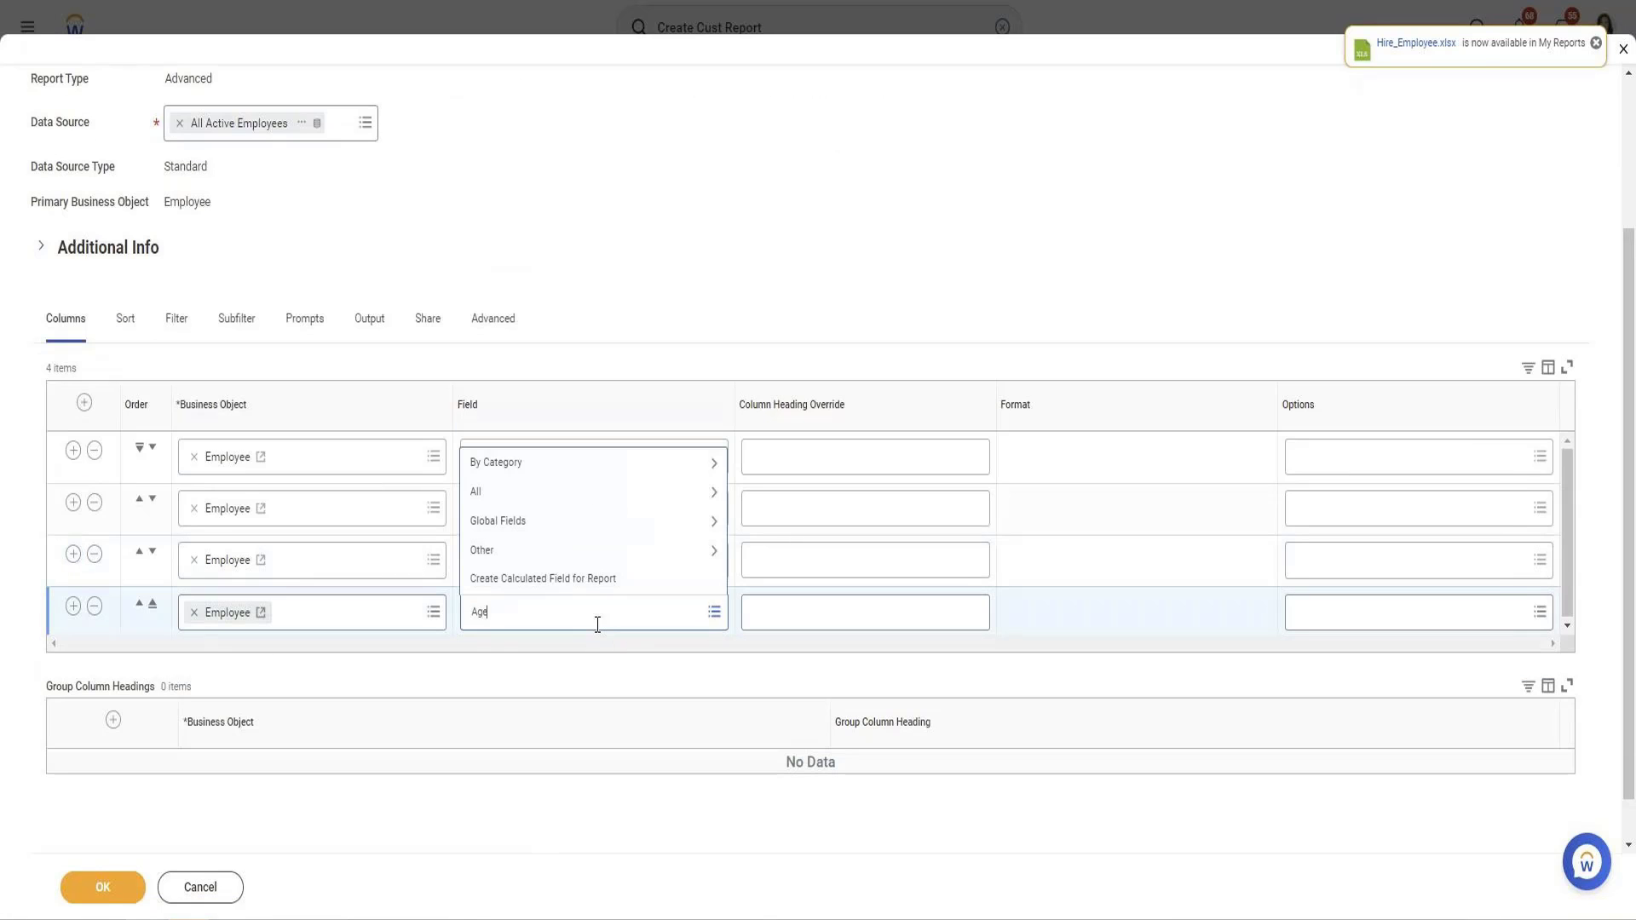
{"action": "key", "text": "Return"}
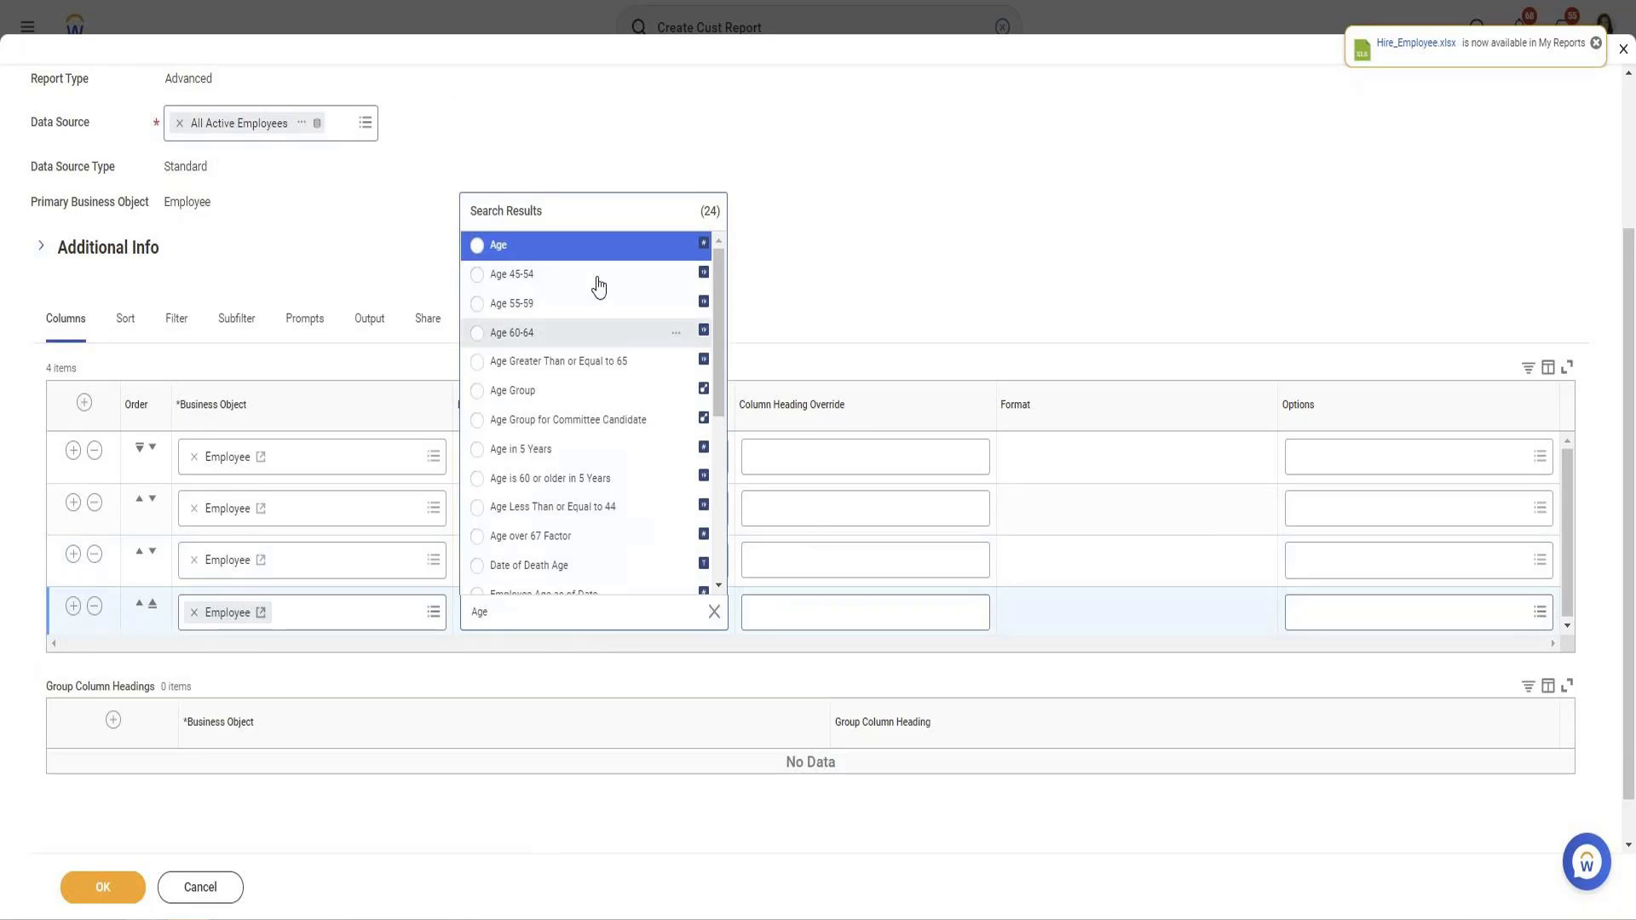
{"action": "left_click", "coordinate": [520, 247]}
{"action": "scroll", "coordinate": [467, 334], "scroll_direction": "down", "scroll_amount": 1}
{"action": "left_click", "coordinate": [73, 555]}
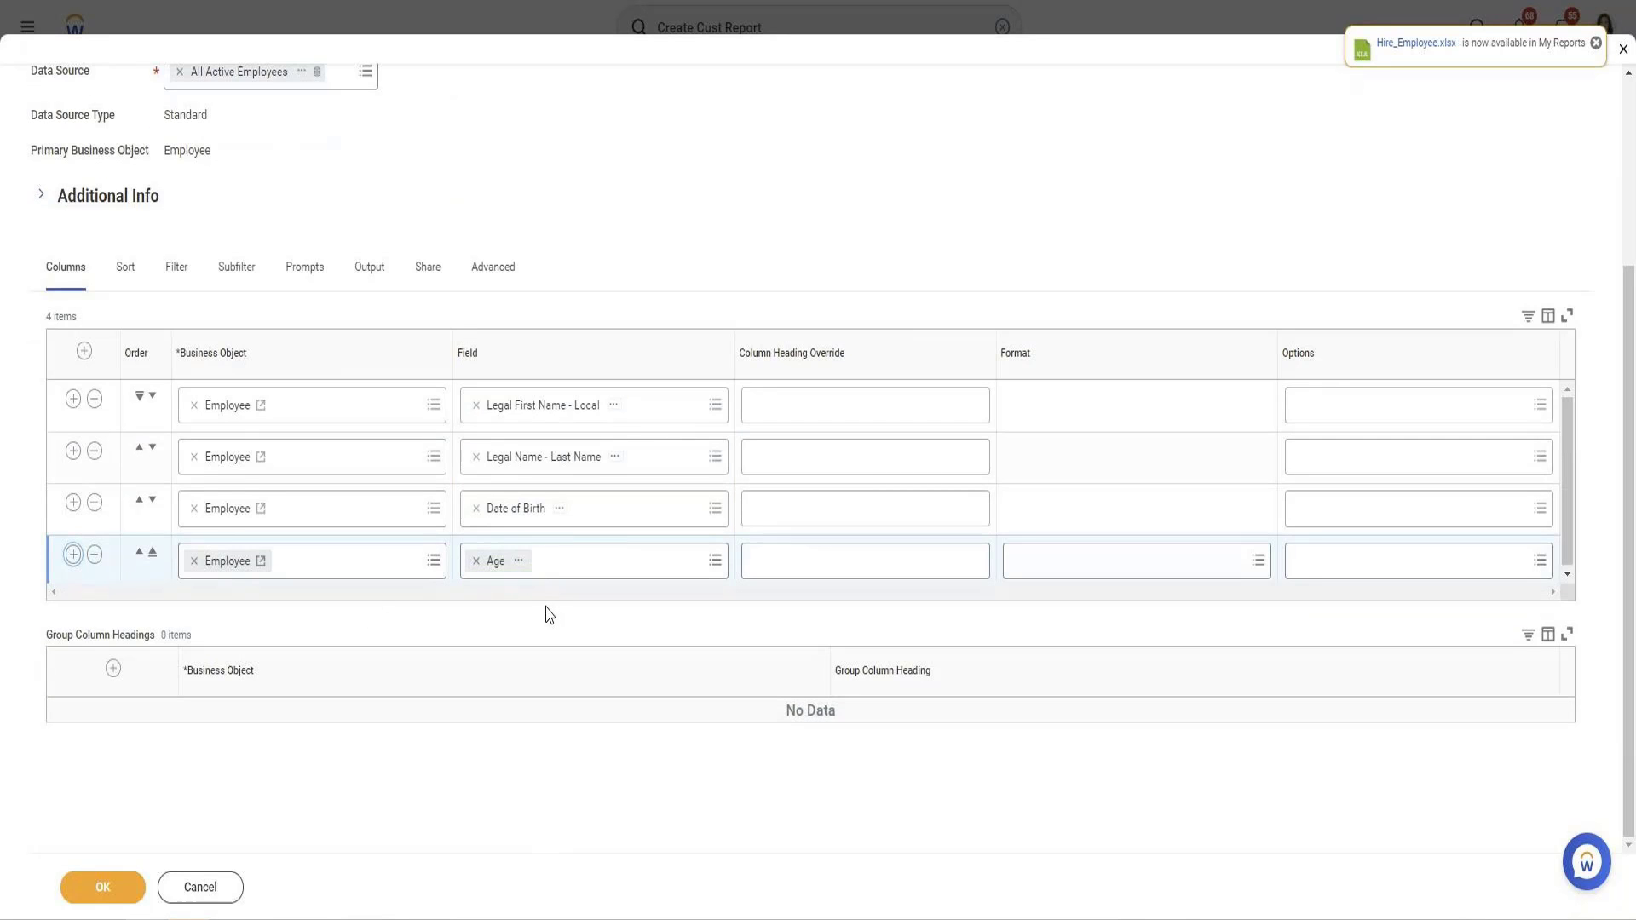
Set the fifth column's field to Age Group and save the report definition.
{"action": "left_click", "coordinate": [546, 614]}
{"action": "type", "text": "Age group"}
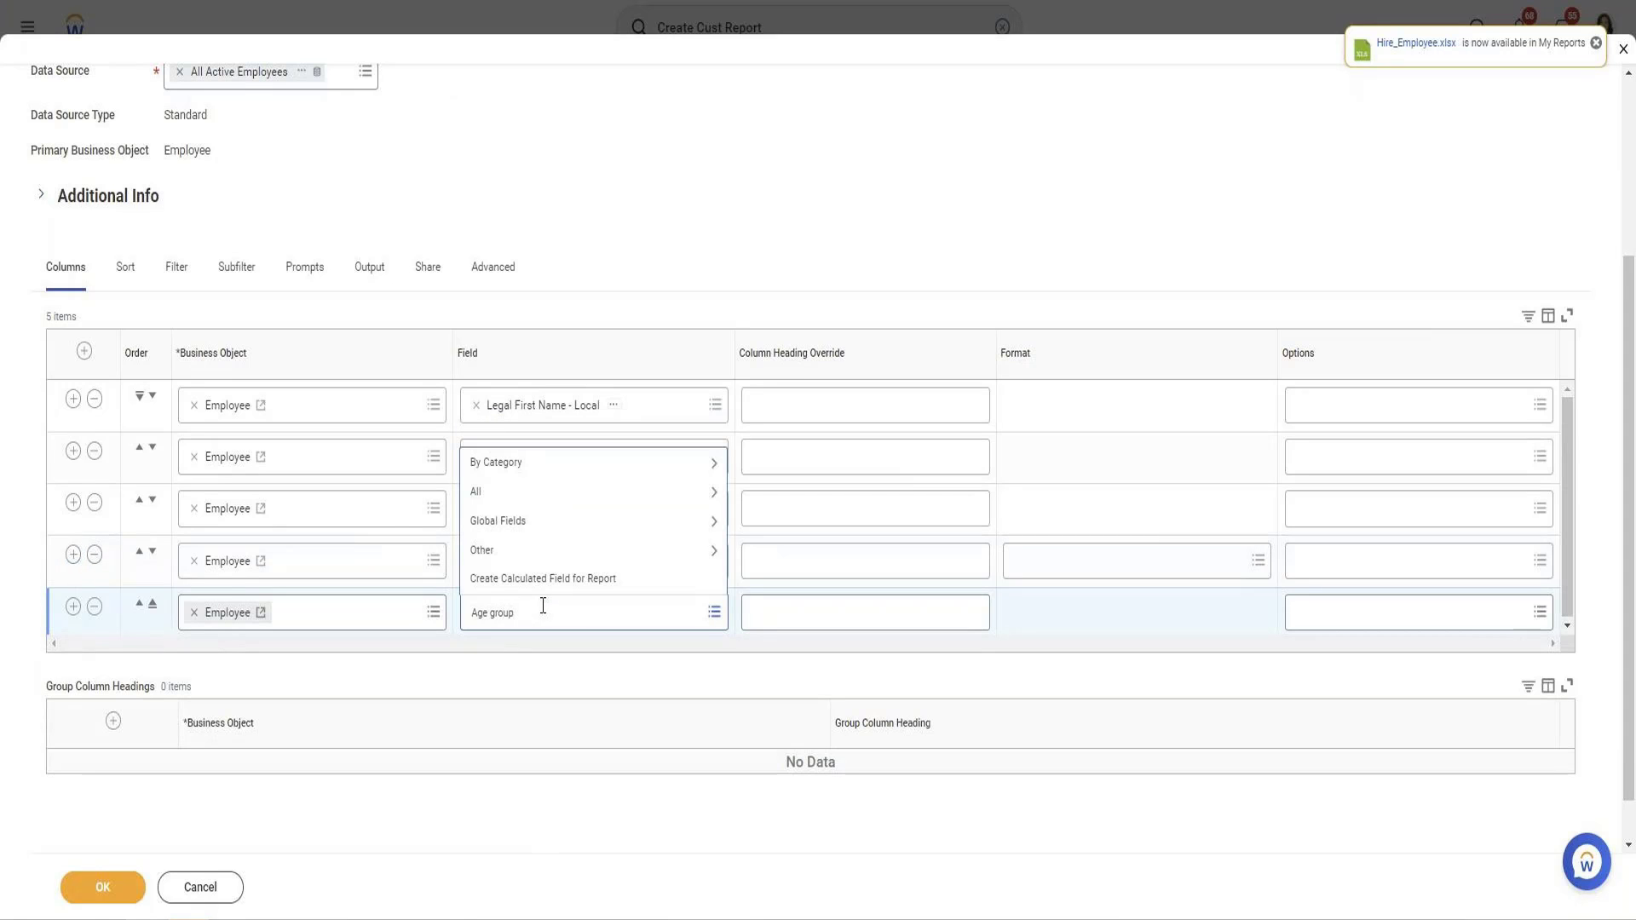
{"action": "key", "text": "Return"}
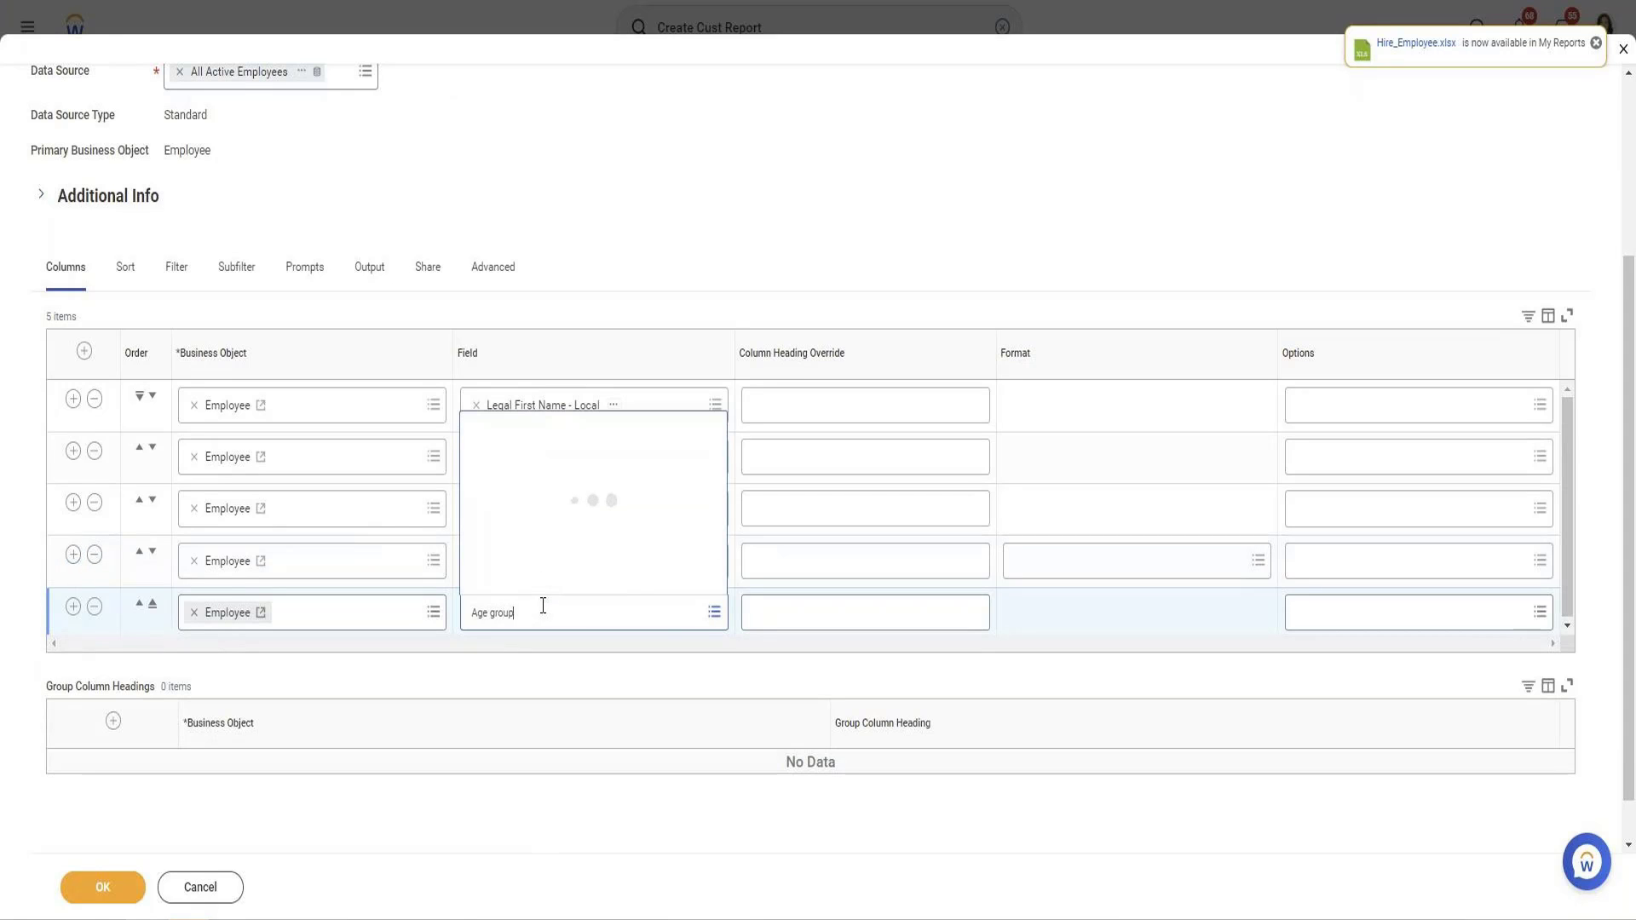
{"action": "left_click", "coordinate": [543, 559]}
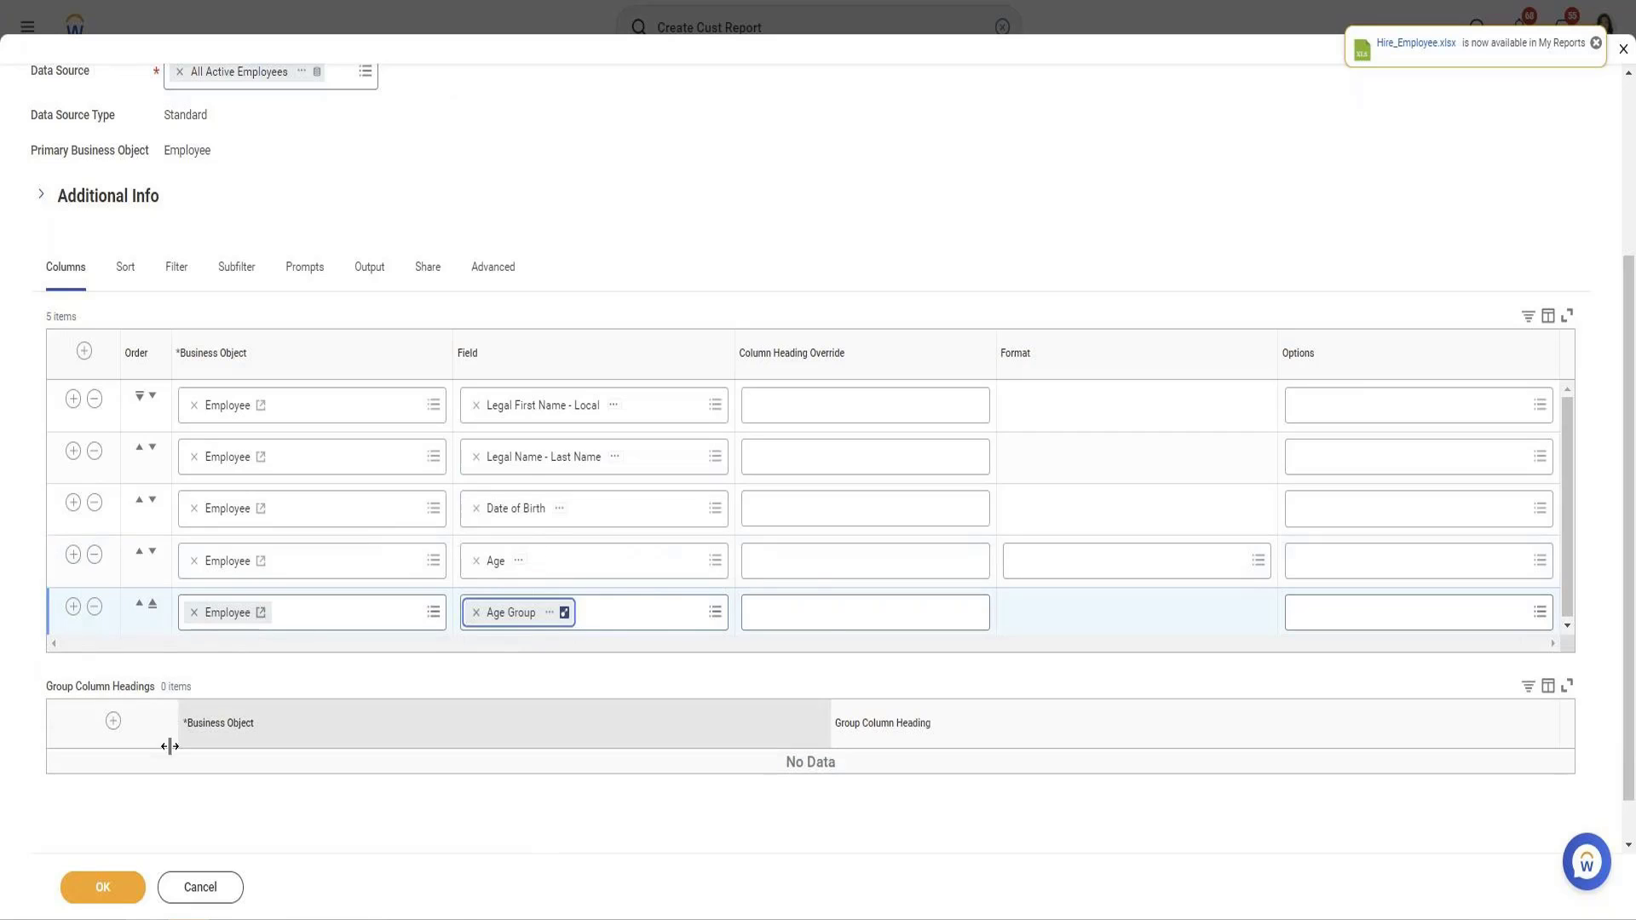
{"action": "left_click", "coordinate": [116, 893]}
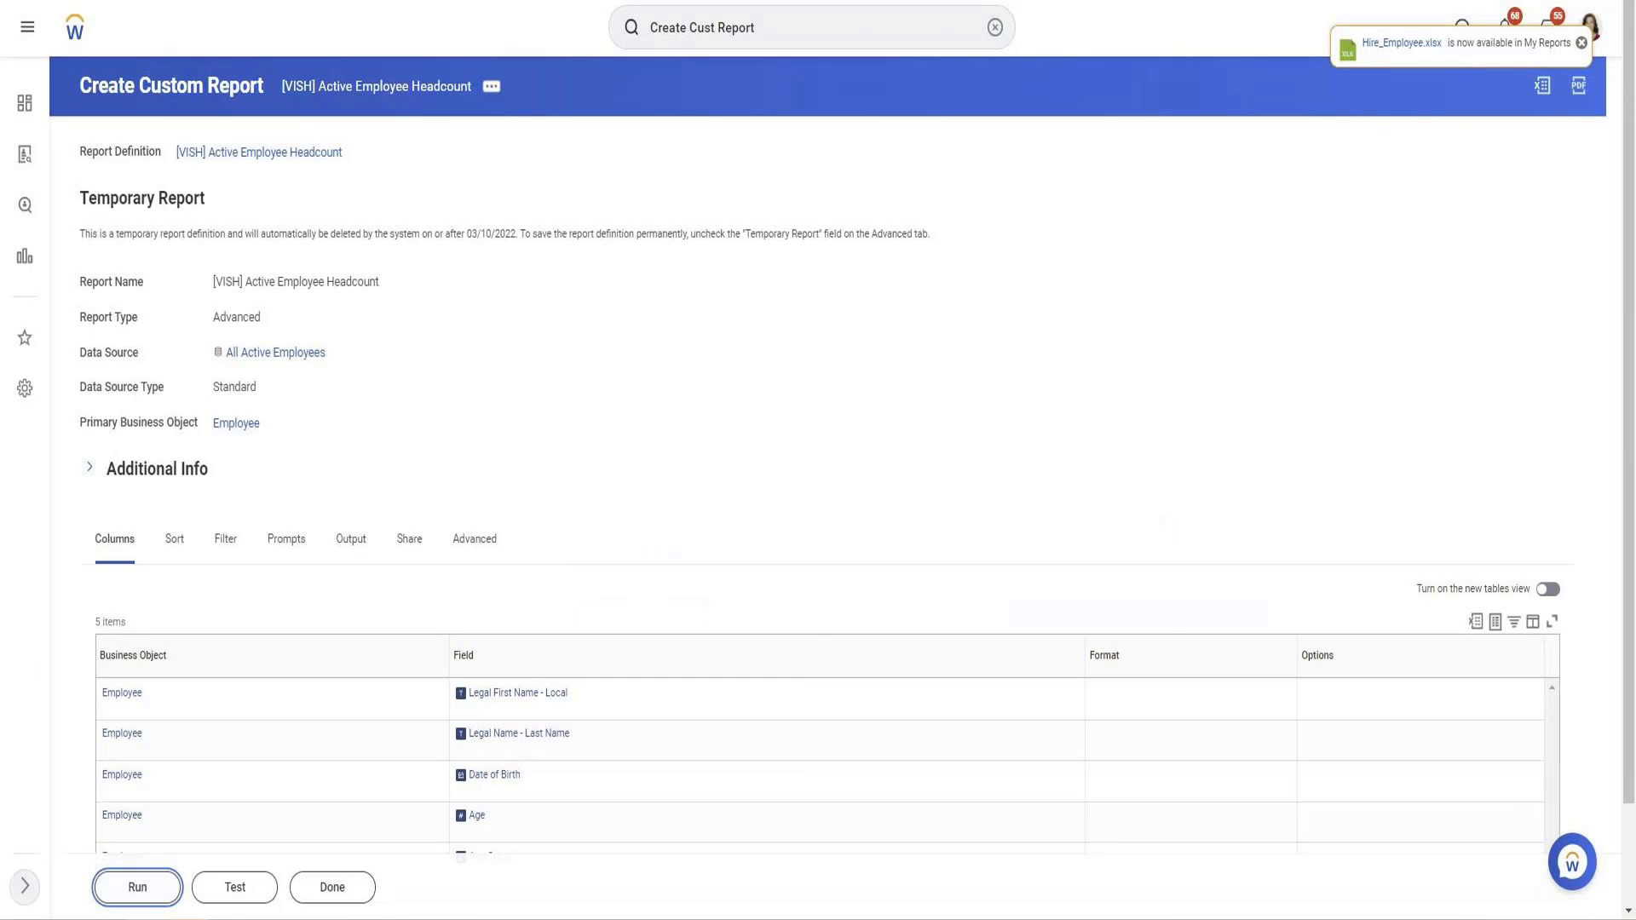
Run the report and examine the Legal First Name - Local, date of birth and age group columns.
{"action": "left_click", "coordinate": [138, 887]}
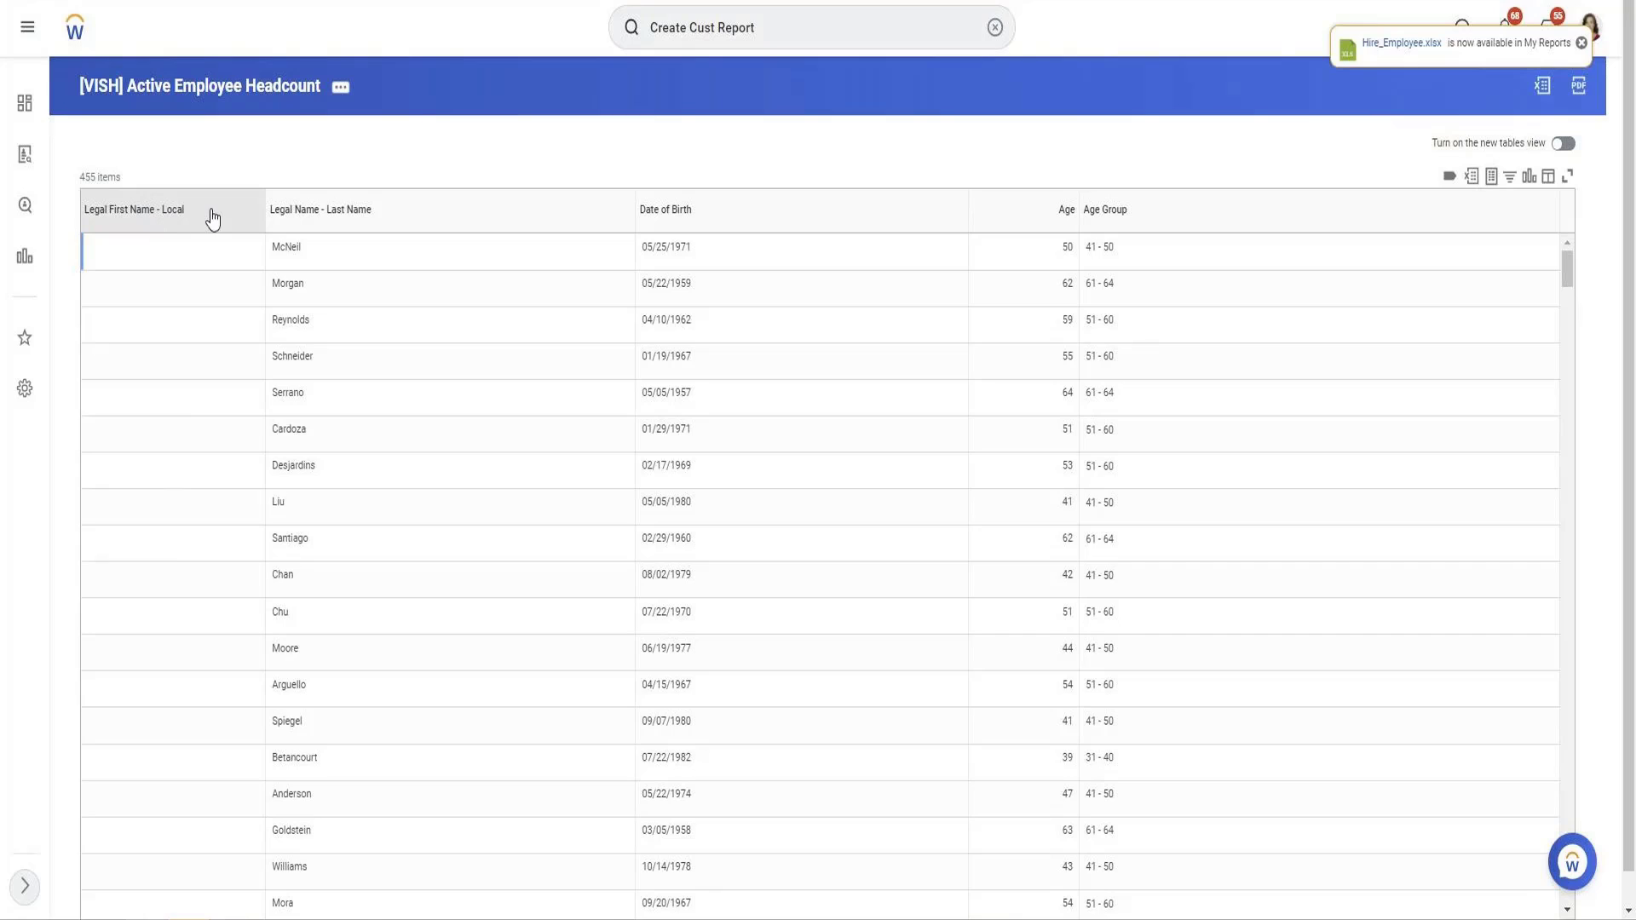
{"action": "left_click_drag", "start_coordinate": [212, 219], "coordinate": [80, 213]}
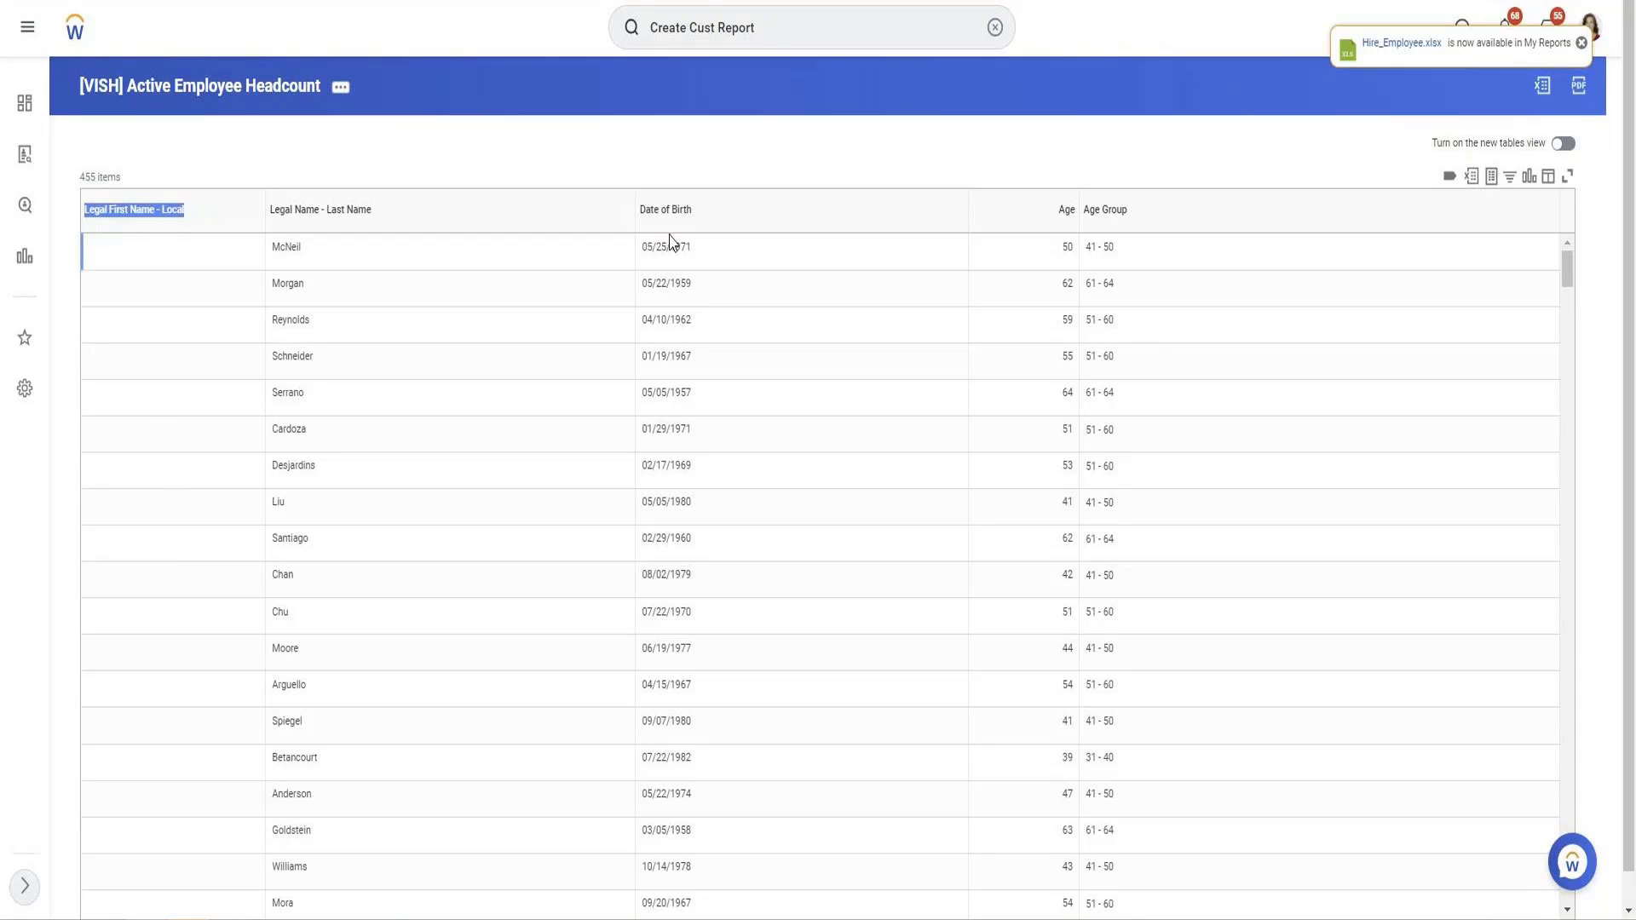
{"action": "left_click", "coordinate": [1087, 249]}
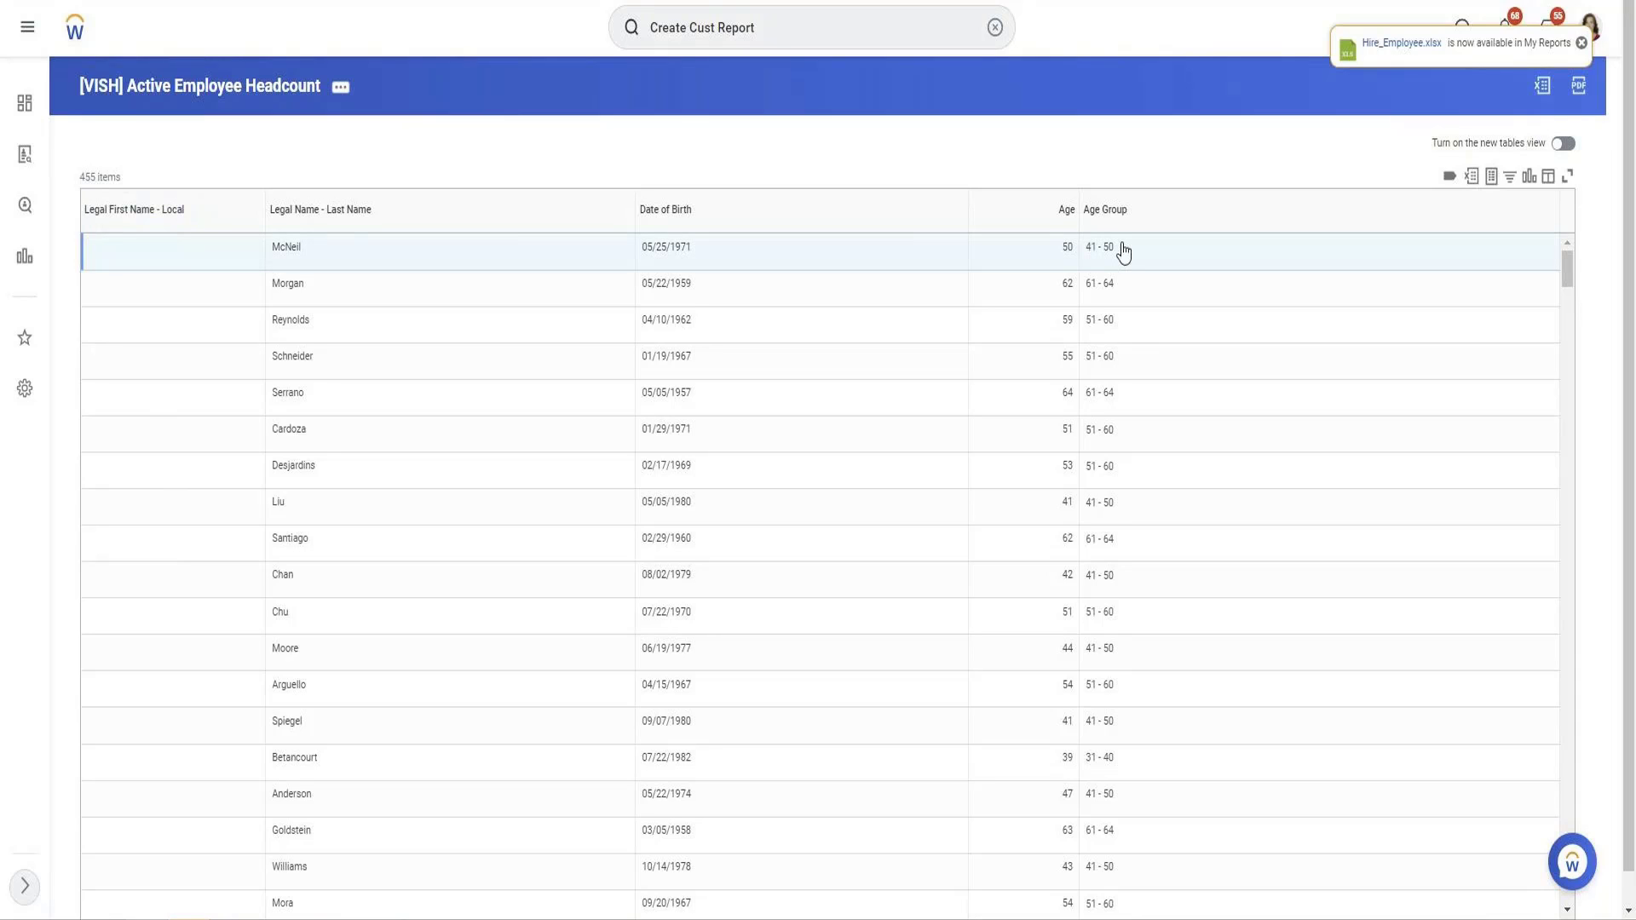
{"action": "left_click", "coordinate": [1123, 247]}
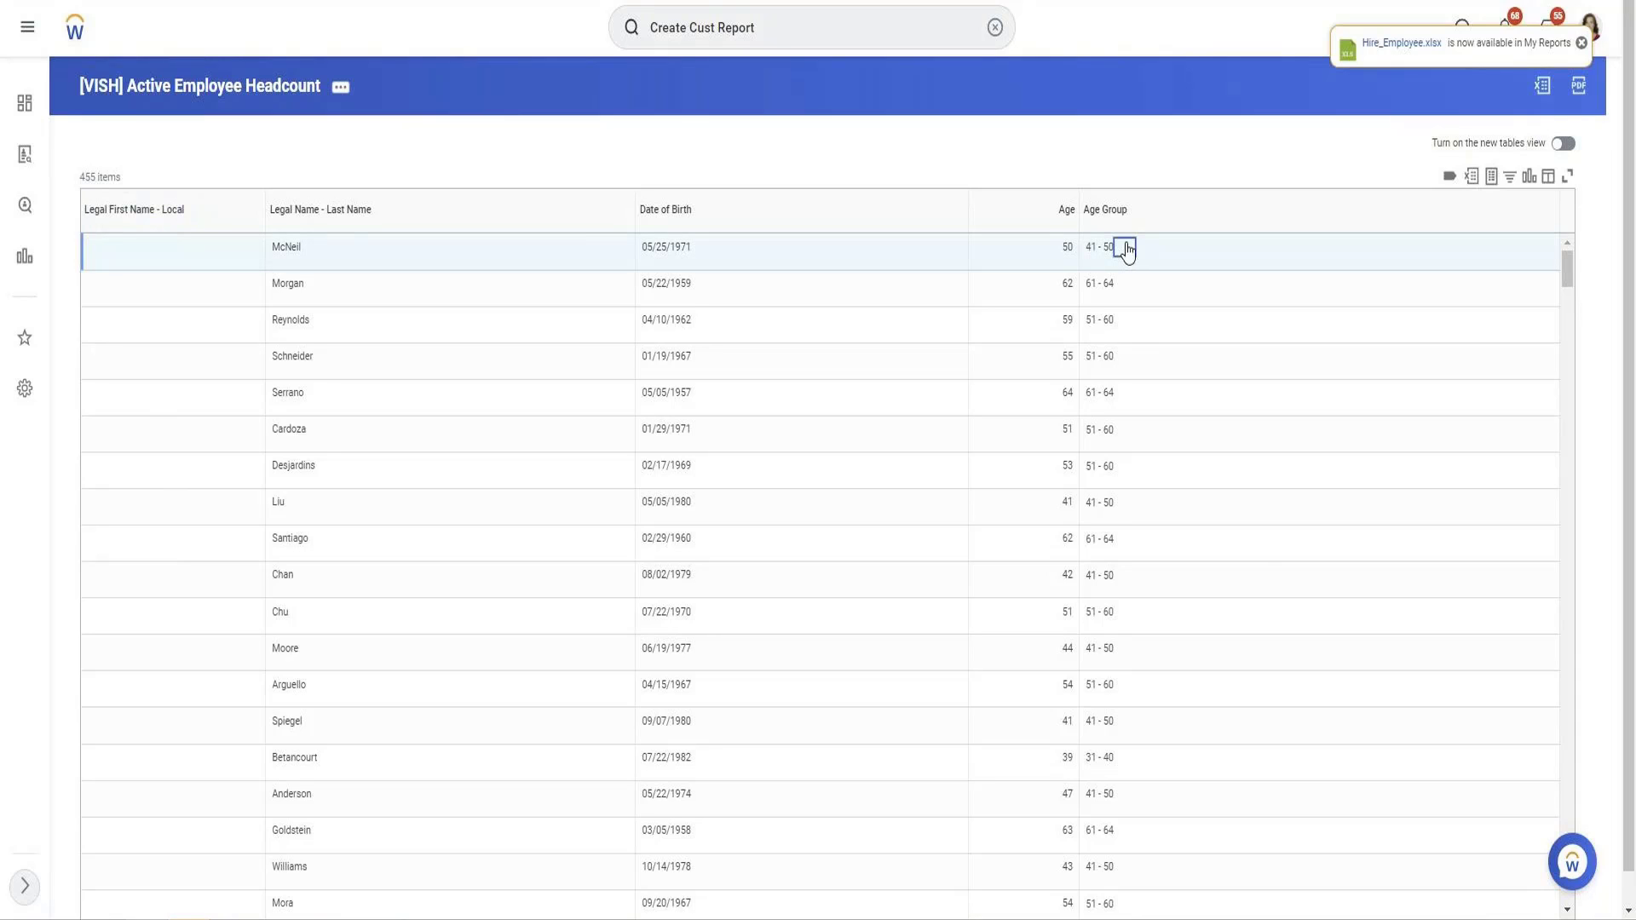
{"action": "left_click", "coordinate": [935, 387]}
{"action": "double_click", "coordinate": [993, 161]}
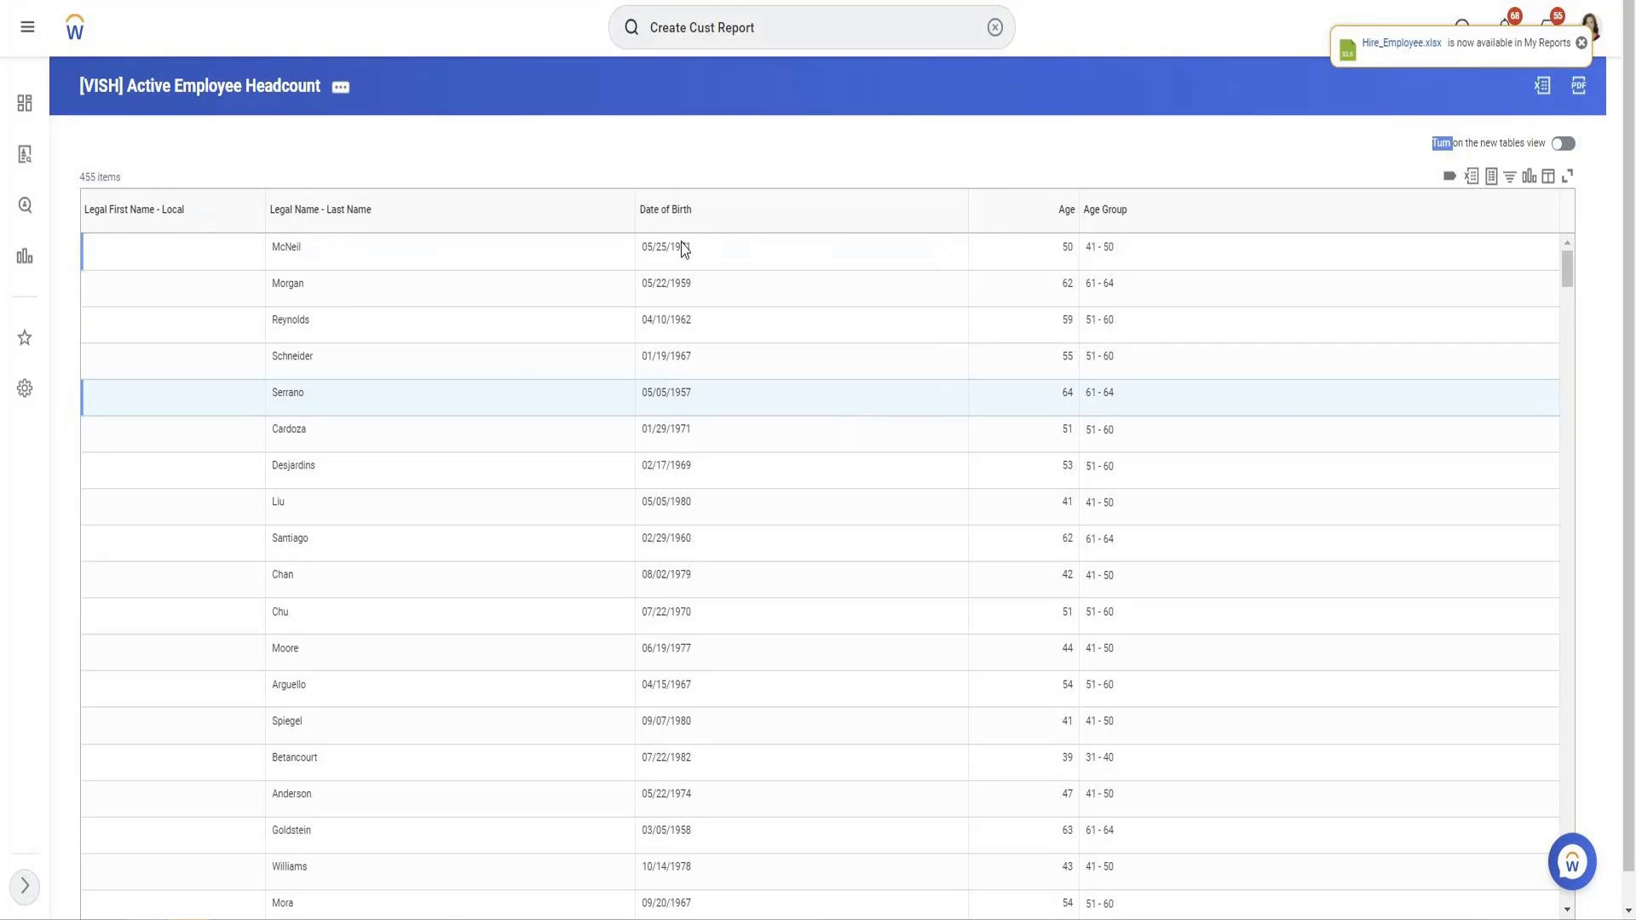
Reopen the report definition for editing, change the first column's field to Legal Name - First Name, and save.
{"action": "left_click", "coordinate": [341, 97]}
{"action": "left_click", "coordinate": [530, 161]}
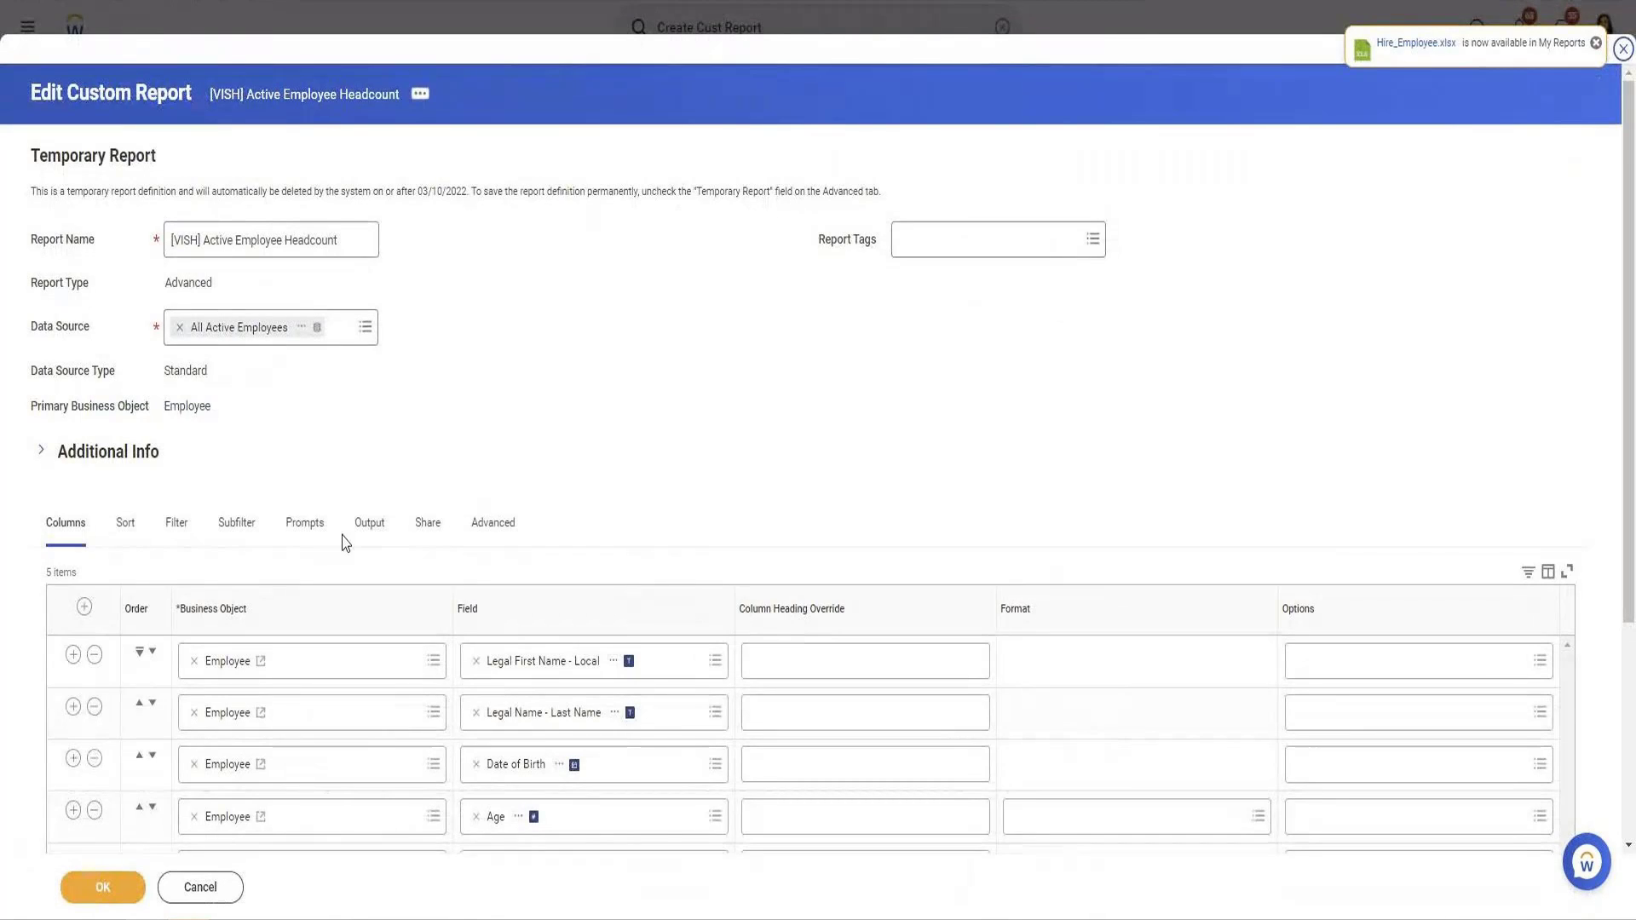
{"action": "scroll", "coordinate": [345, 543], "scroll_direction": "down", "scroll_amount": 4}
{"action": "left_click", "coordinate": [670, 348]}
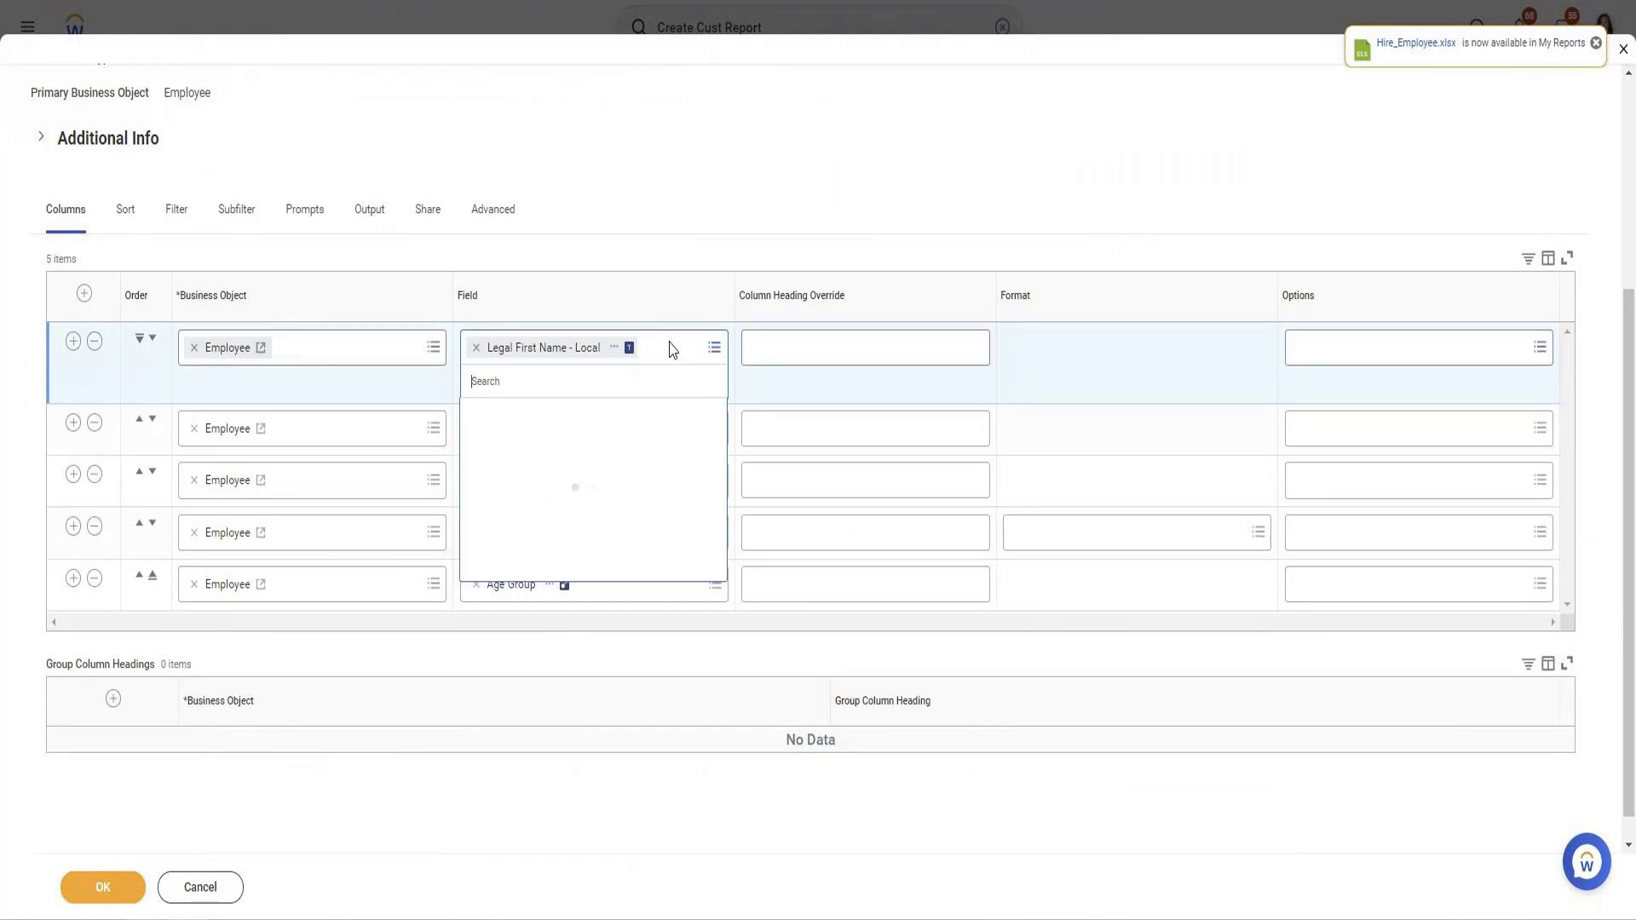
{"action": "type", "text": "legal"}
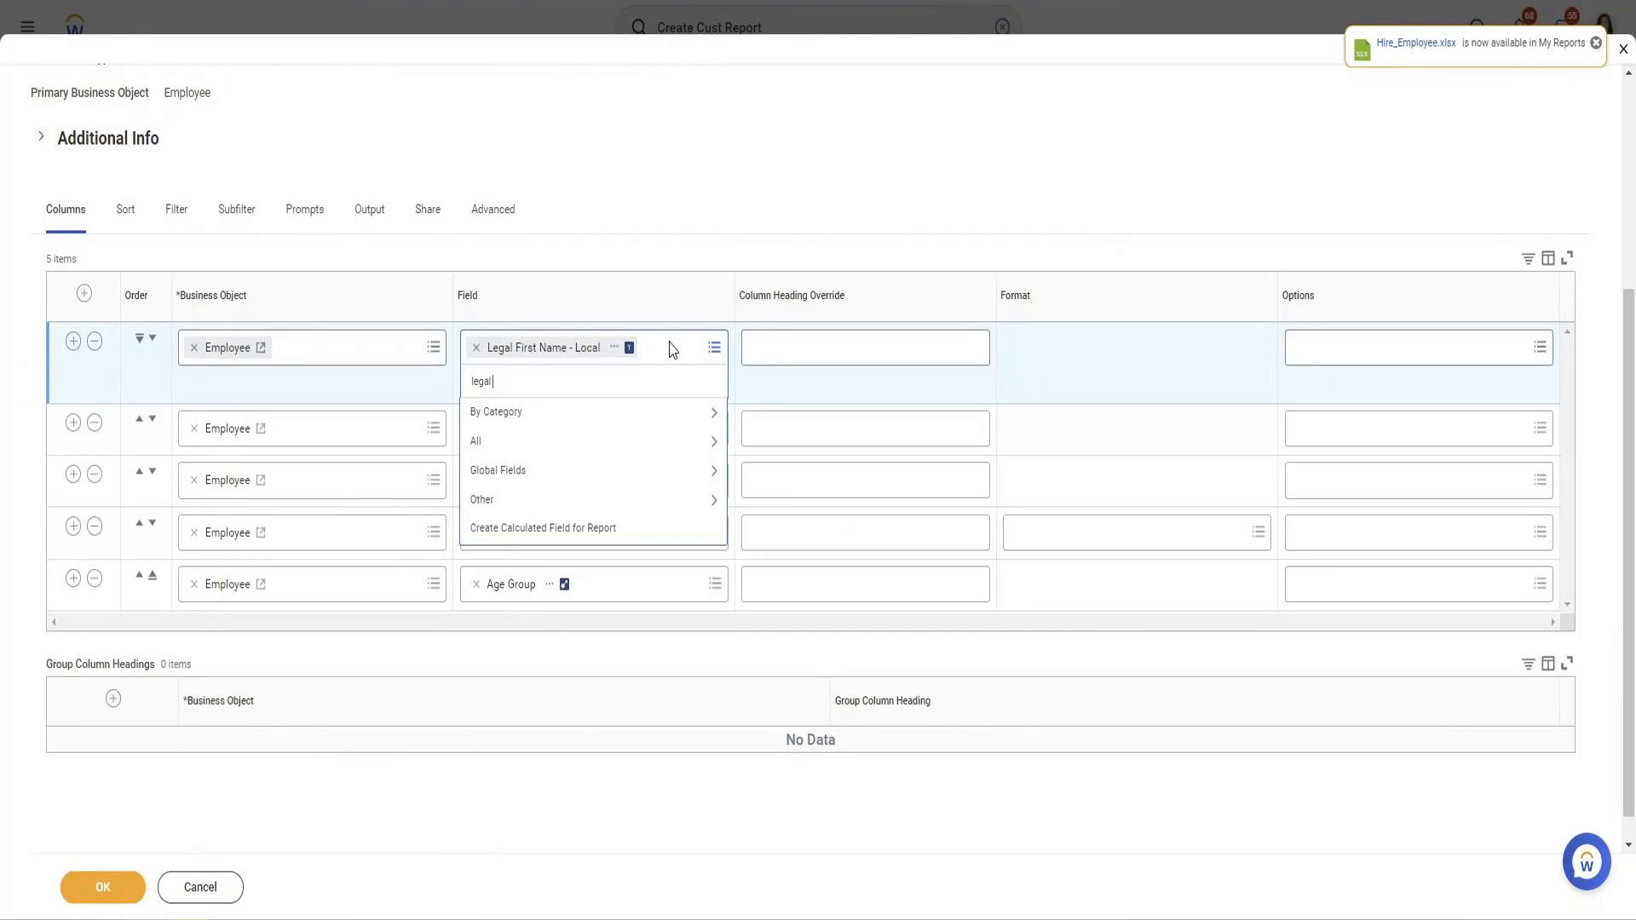
{"action": "type", "text": " first nam"}
{"action": "key", "text": "Return"}
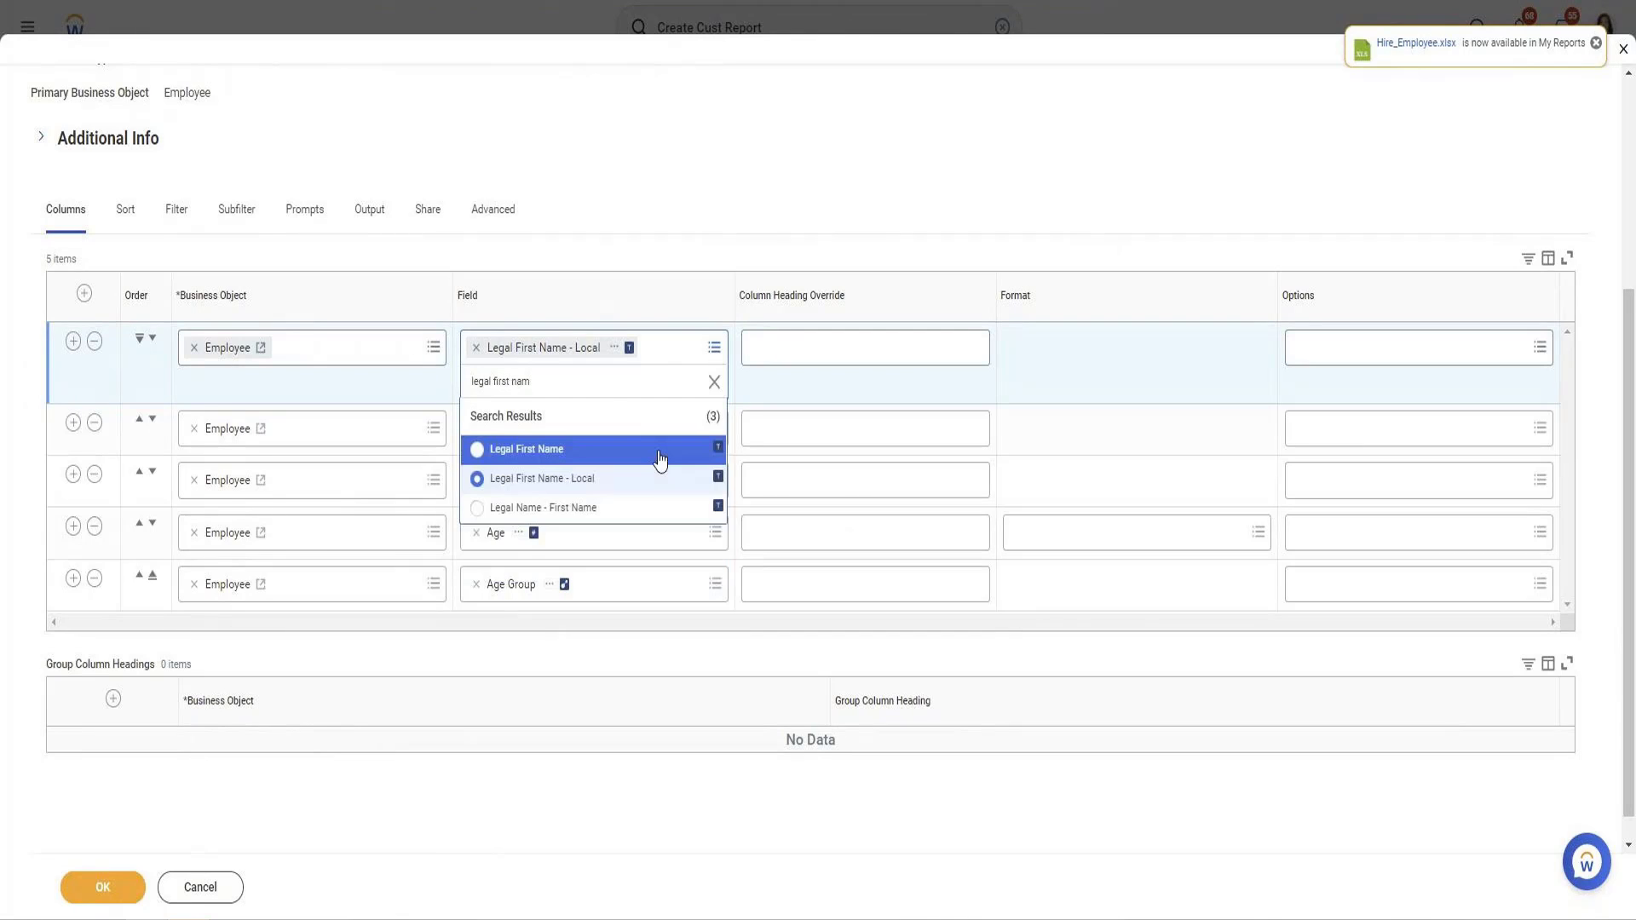
{"action": "left_click", "coordinate": [575, 510]}
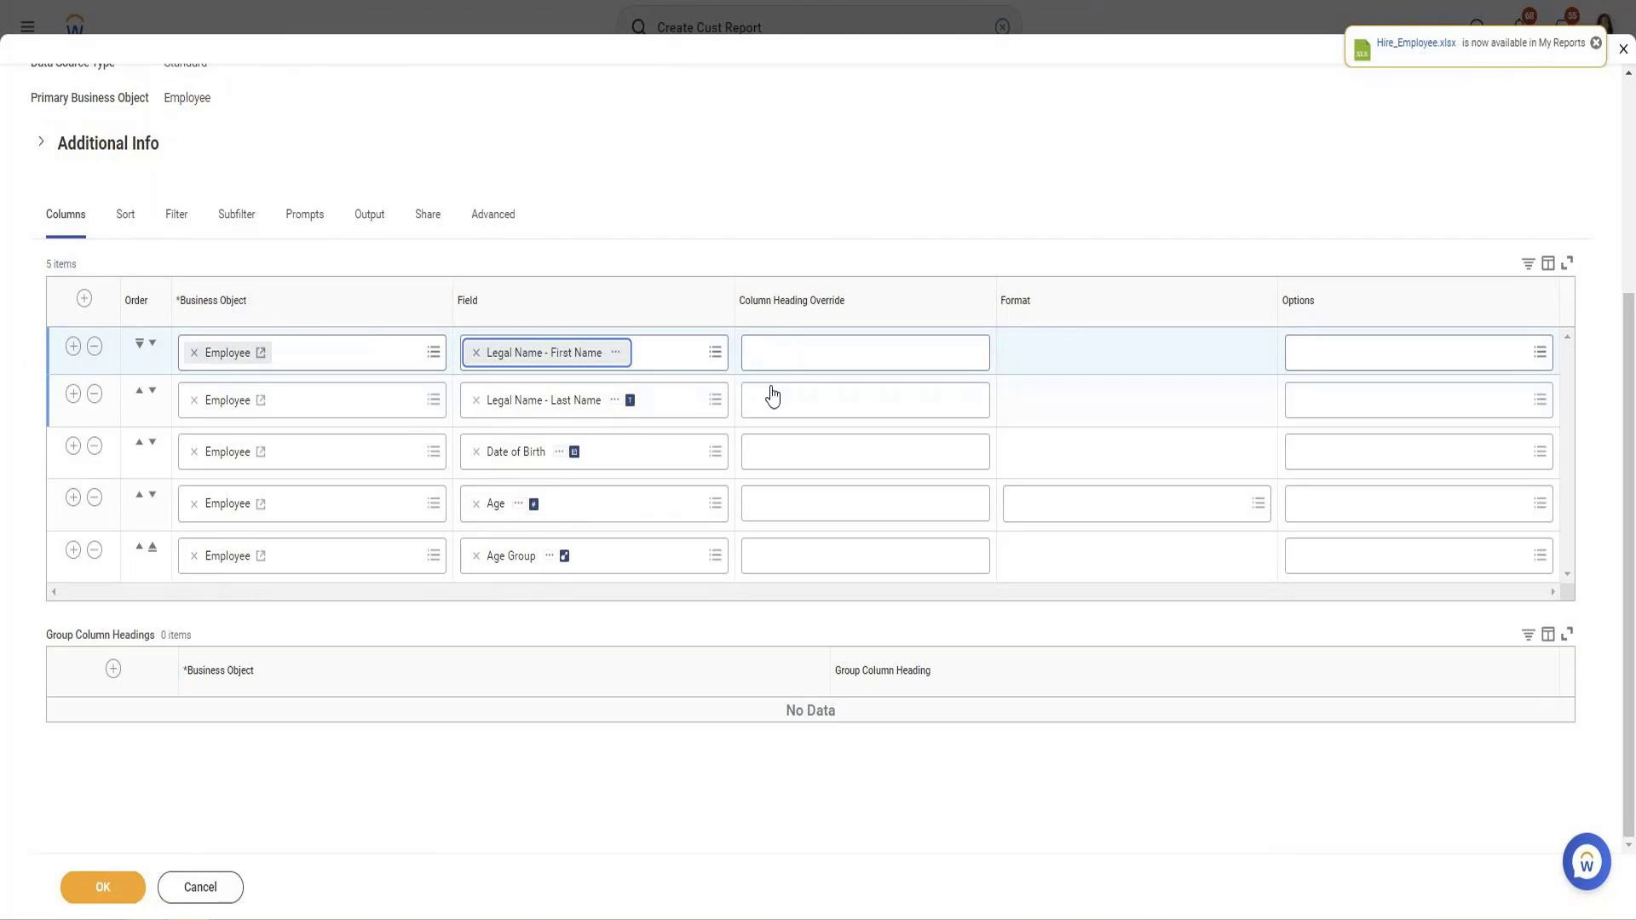
{"action": "left_click", "coordinate": [102, 890]}
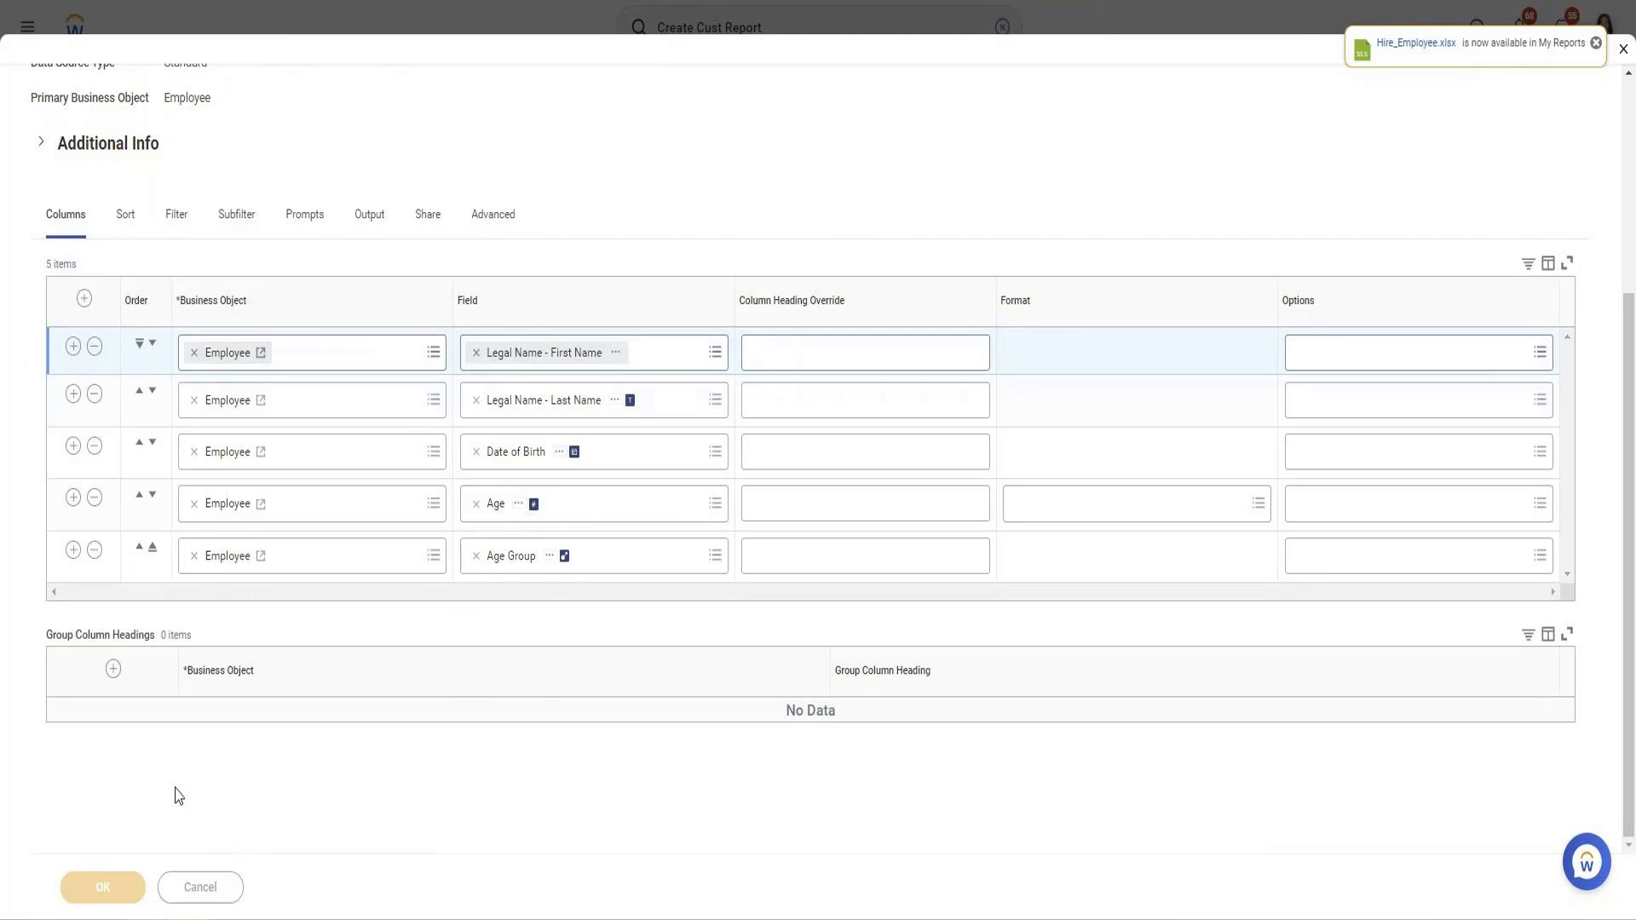
Test the report and examine the first name and last name columns and their headings.
{"action": "left_click", "coordinate": [237, 886]}
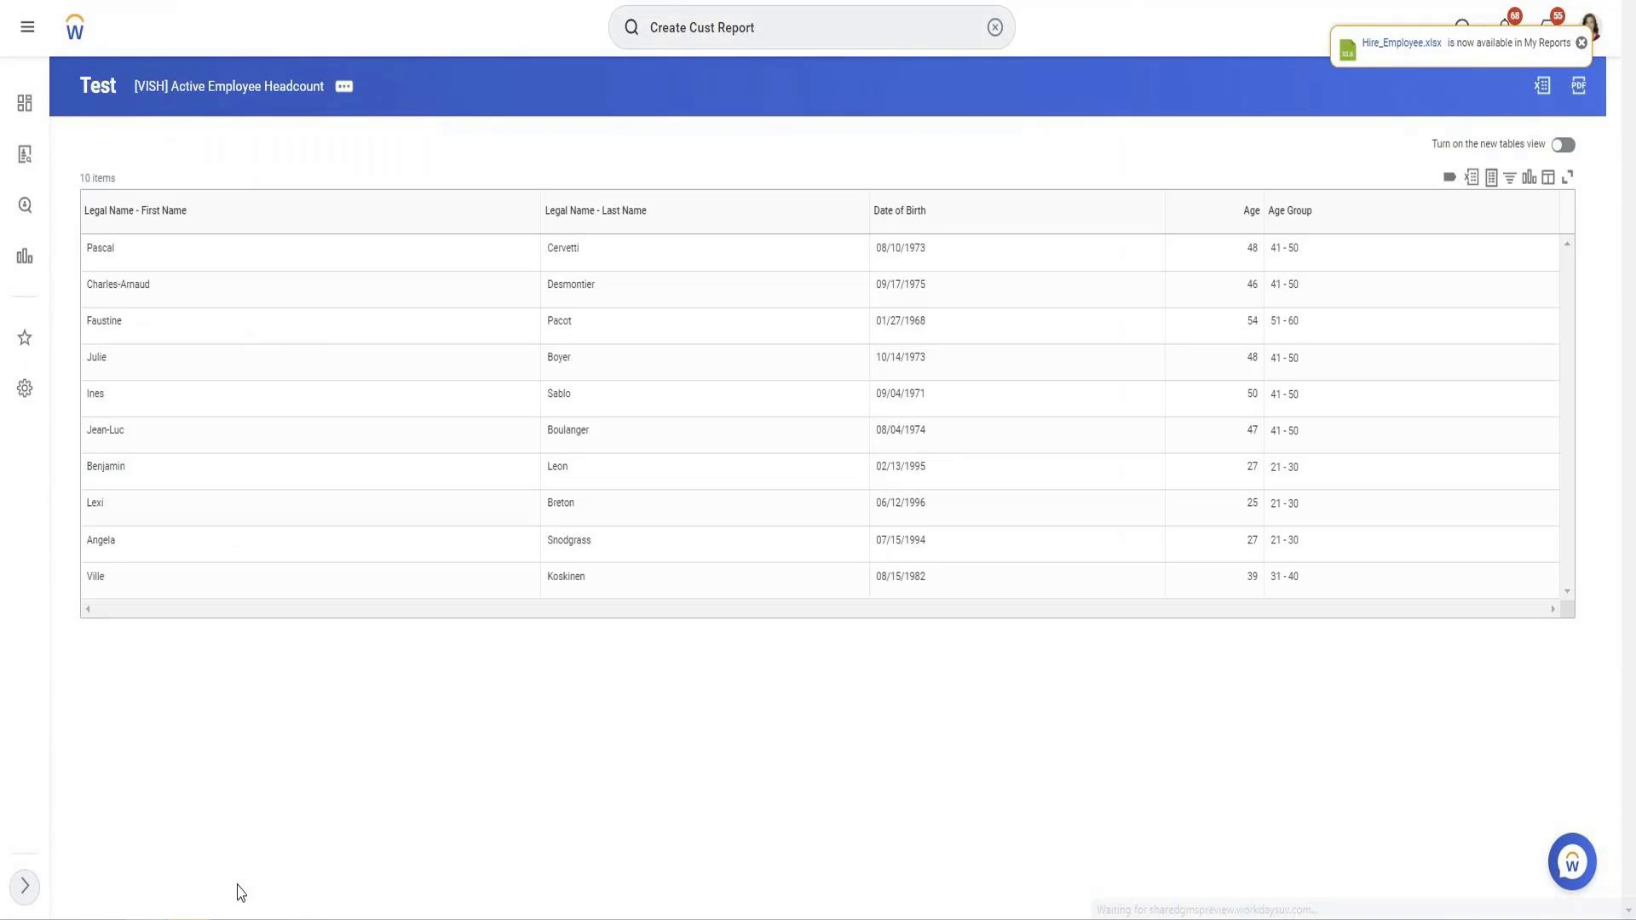
{"action": "left_click_drag", "start_coordinate": [62, 241], "coordinate": [189, 225]}
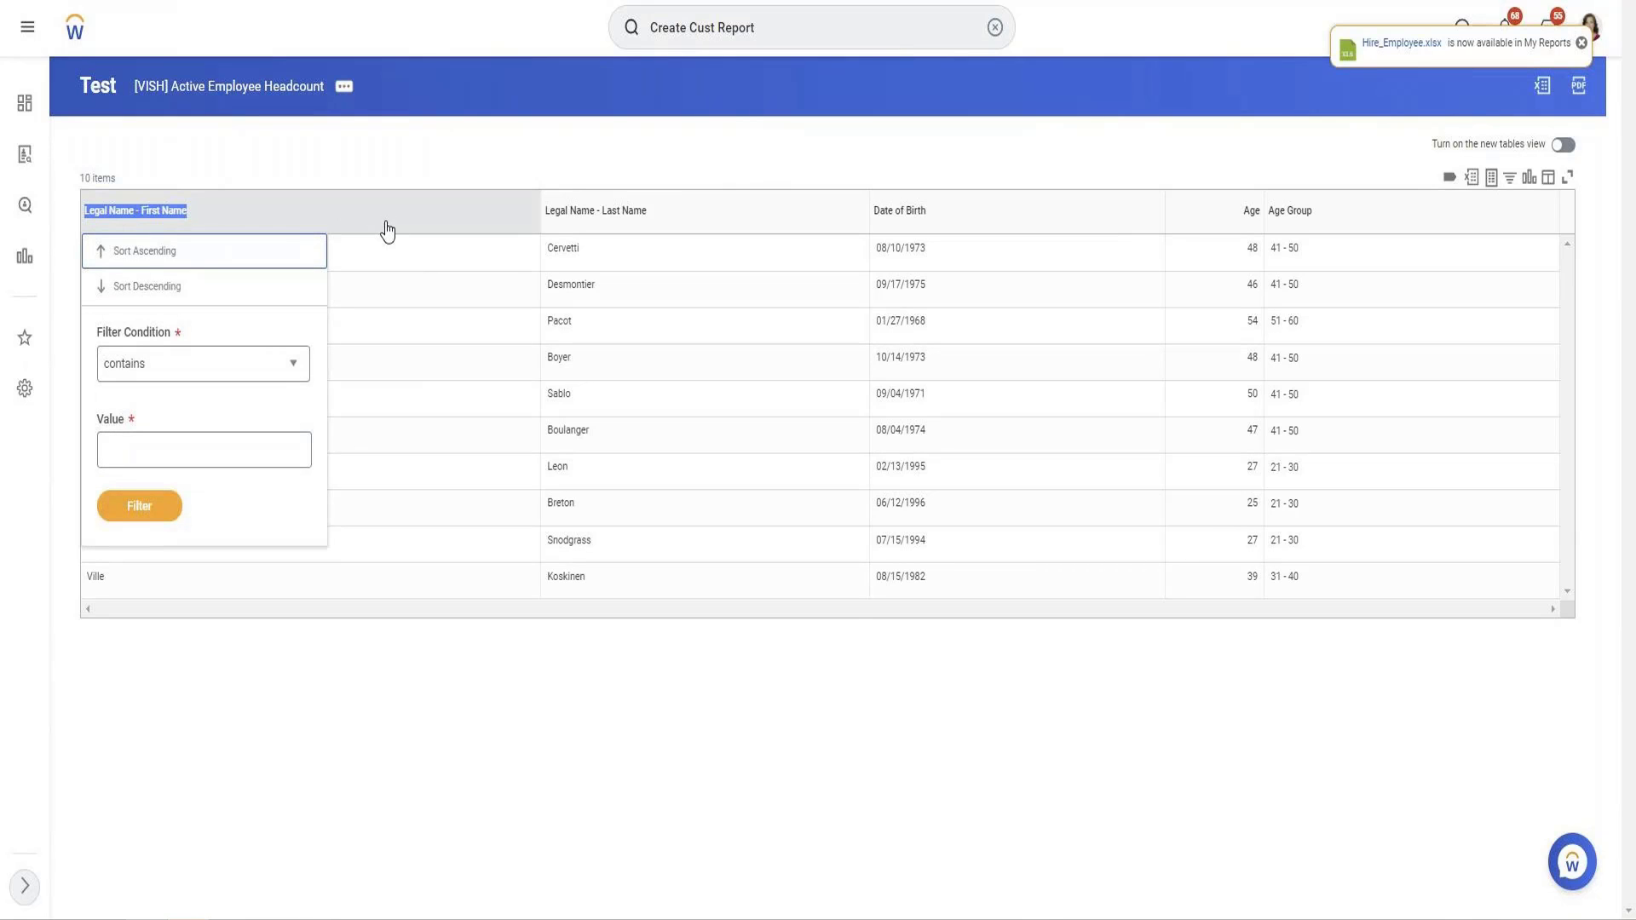
{"action": "left_click", "coordinate": [678, 221]}
{"action": "left_click", "coordinate": [669, 220]}
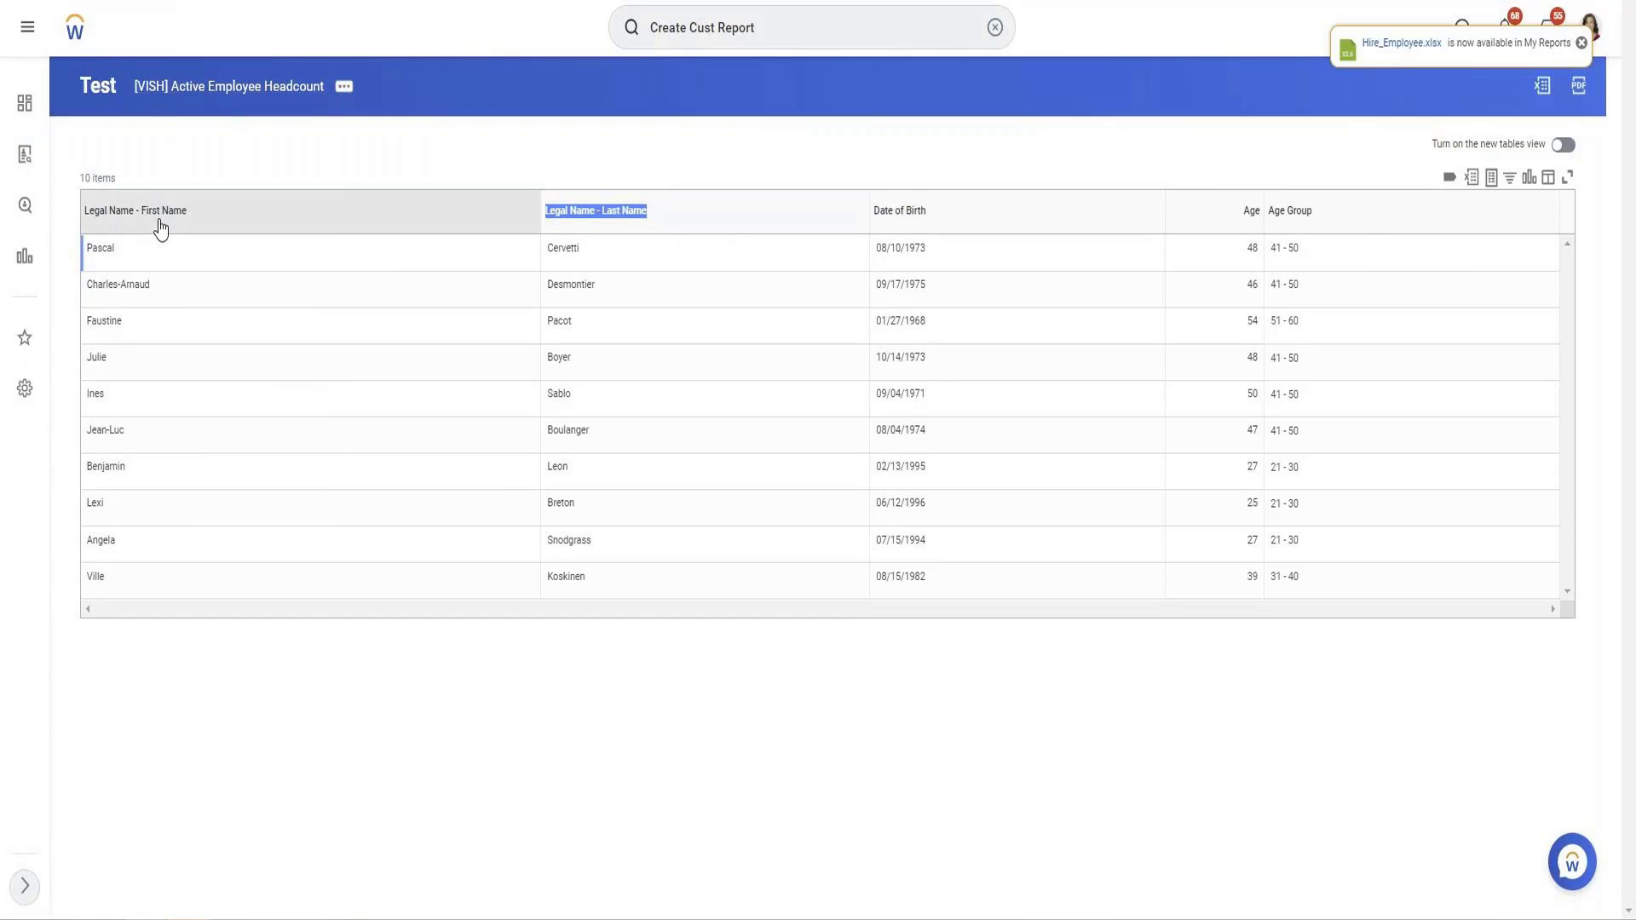
Reopen the report definition for editing and override the Legal Name - First Name column heading with "First Name".
{"action": "left_click", "coordinate": [344, 86]}
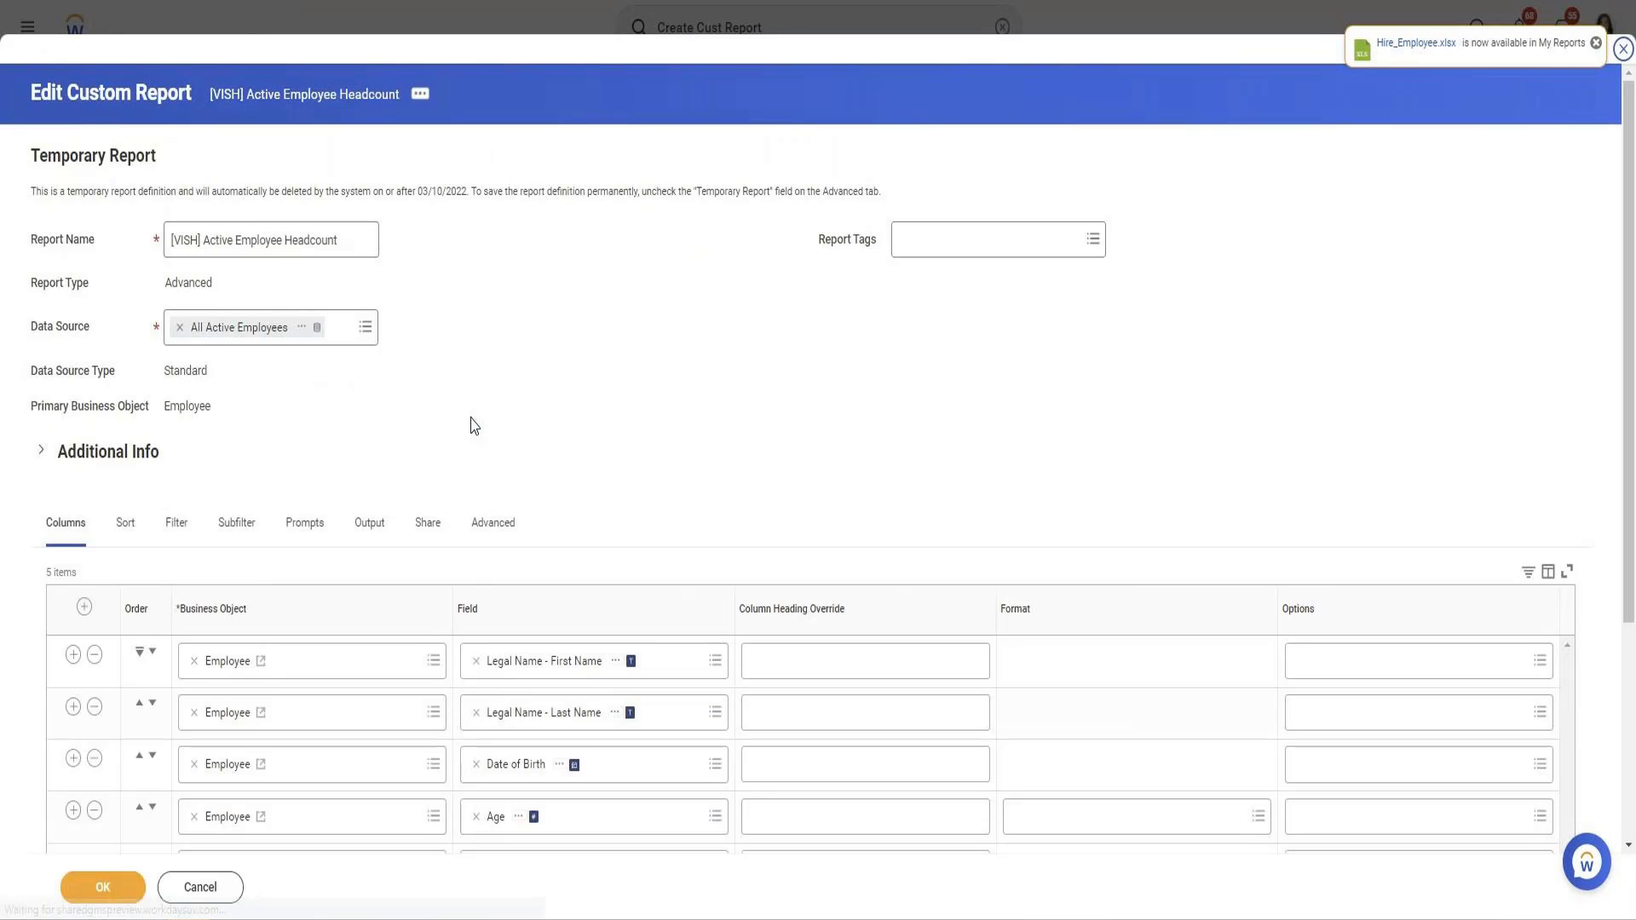
{"action": "scroll", "coordinate": [797, 362], "scroll_direction": "down", "scroll_amount": 4}
{"action": "left_click", "coordinate": [804, 361]}
{"action": "type", "text": "Firs"}
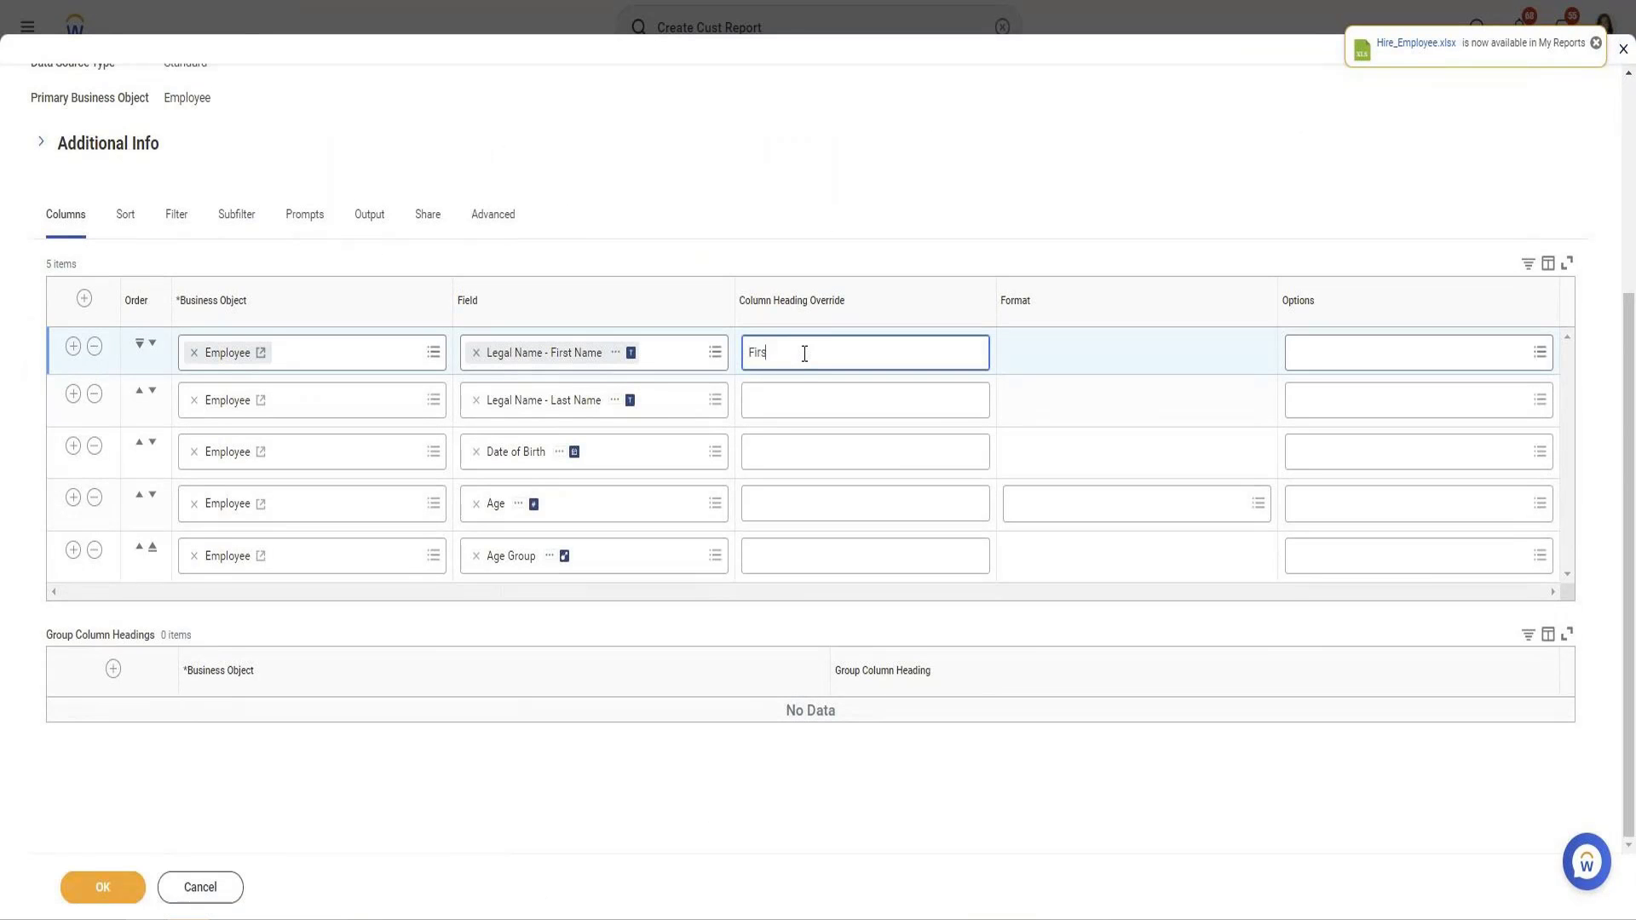
{"action": "type", "text": "t Name"}
Override the Legal Name - Last Name heading with "Last Name" and the Date of Birth heading with "DOB", saving the report.
{"action": "left_click", "coordinate": [809, 409]}
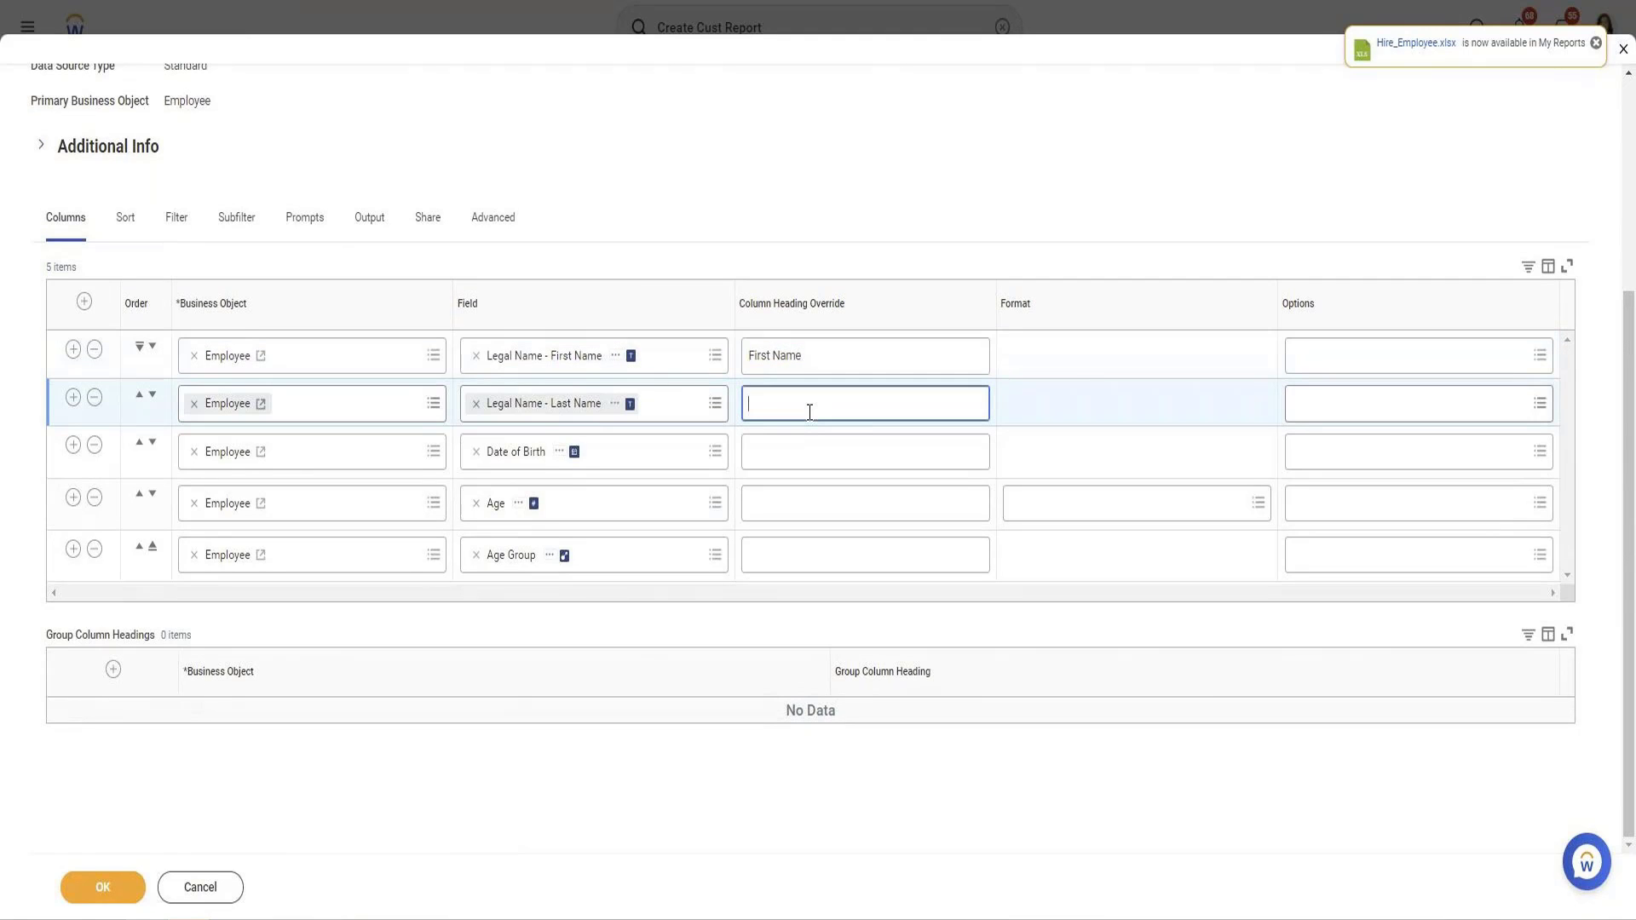
{"action": "type", "text": "LAst Name"}
{"action": "key", "text": "BackSpace"}
{"action": "type", "text": "a"}
{"action": "left_click", "coordinate": [755, 453]}
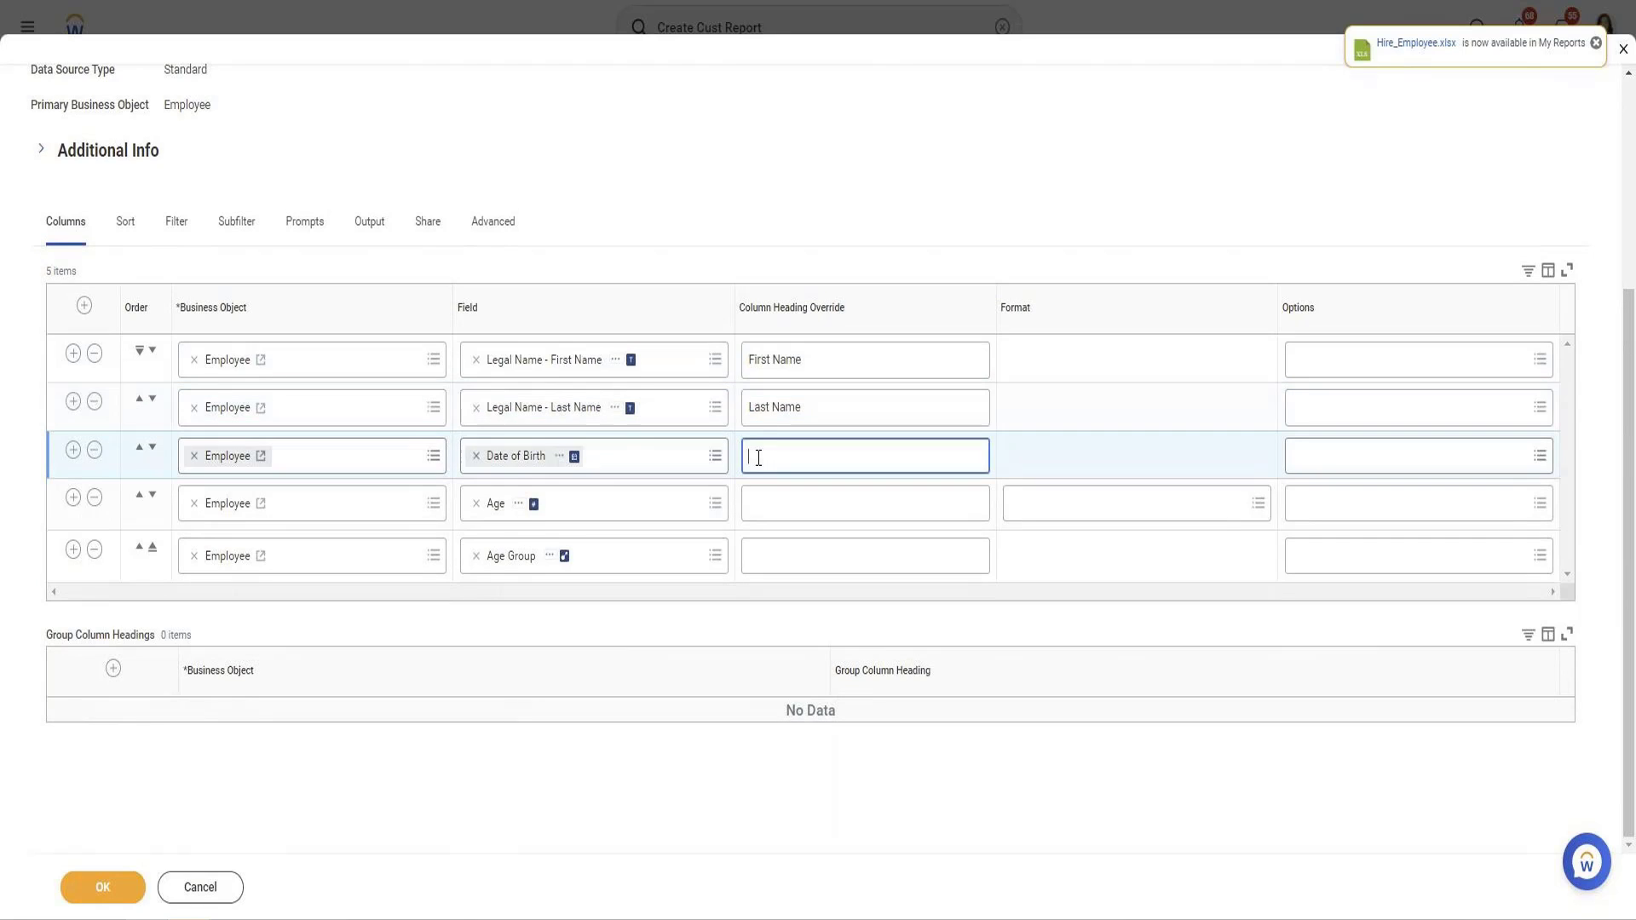
{"action": "type", "text": "DOB"}
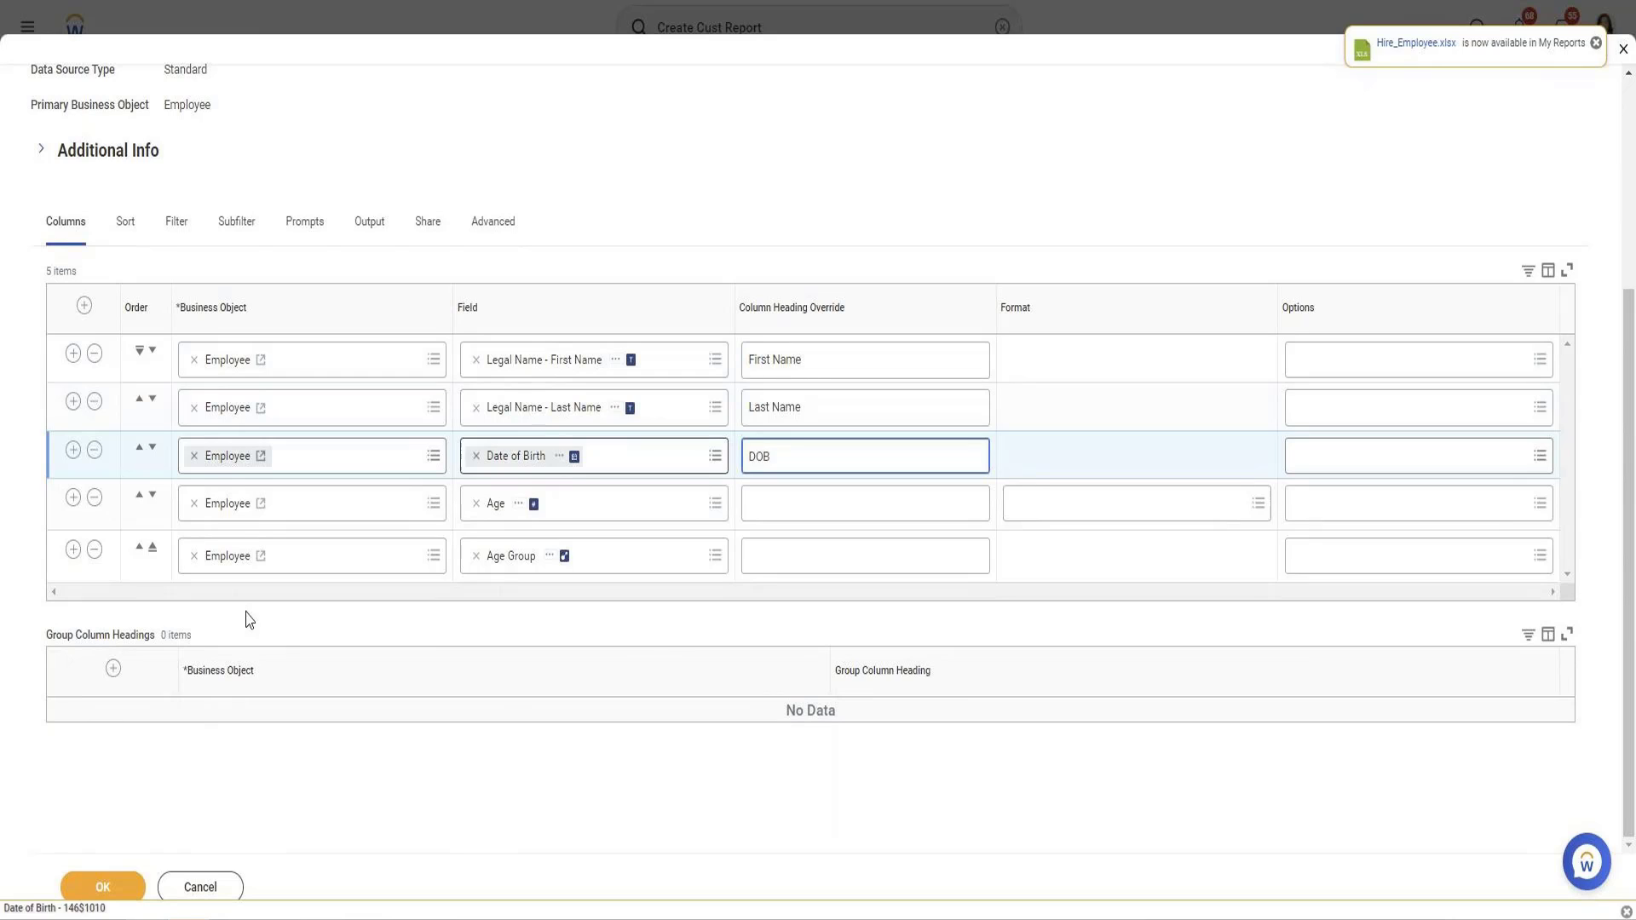
{"action": "left_click", "coordinate": [108, 889]}
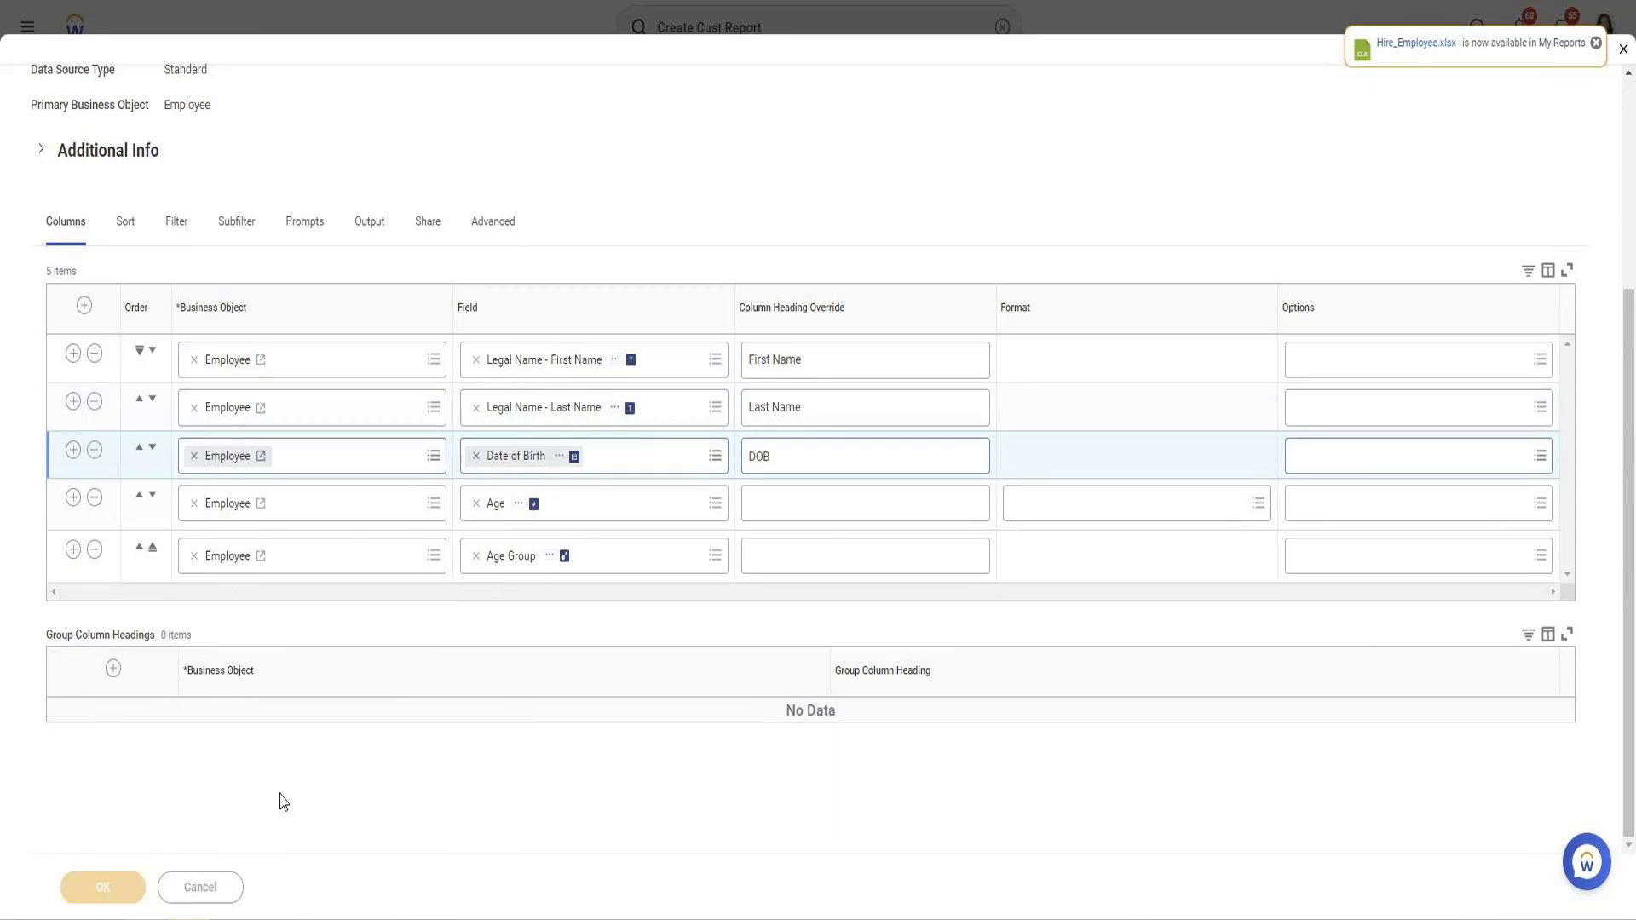
Test the report to check the headings and Age Group values, and reopen its definition for editing.
{"action": "left_click", "coordinate": [236, 887]}
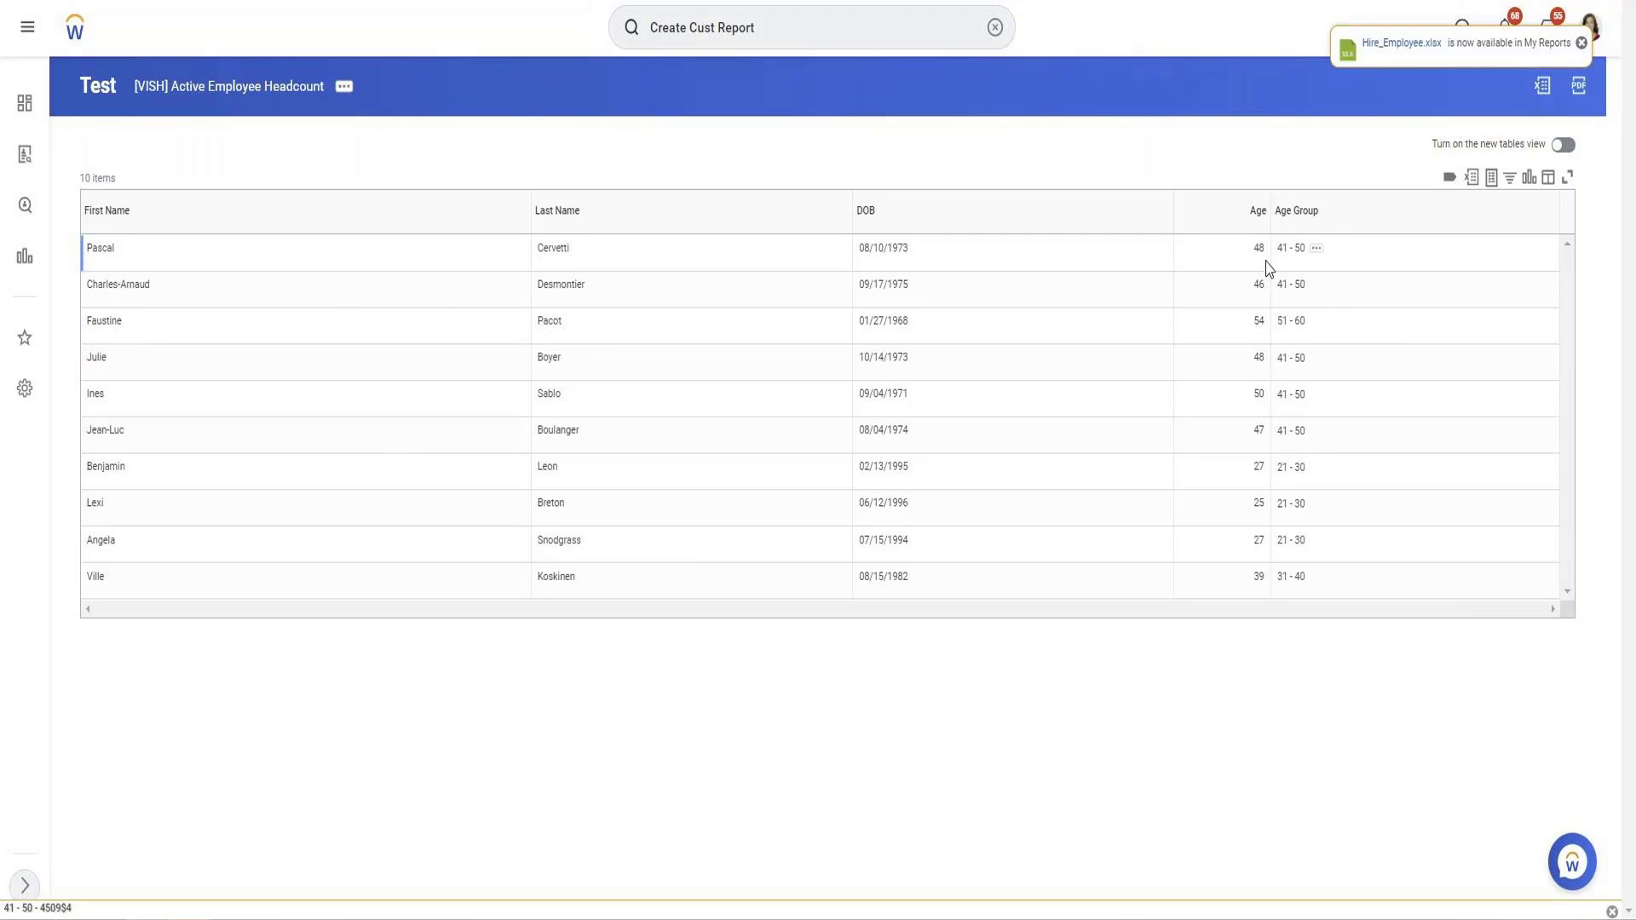
{"action": "left_click_drag", "start_coordinate": [1276, 248], "coordinate": [1313, 252]}
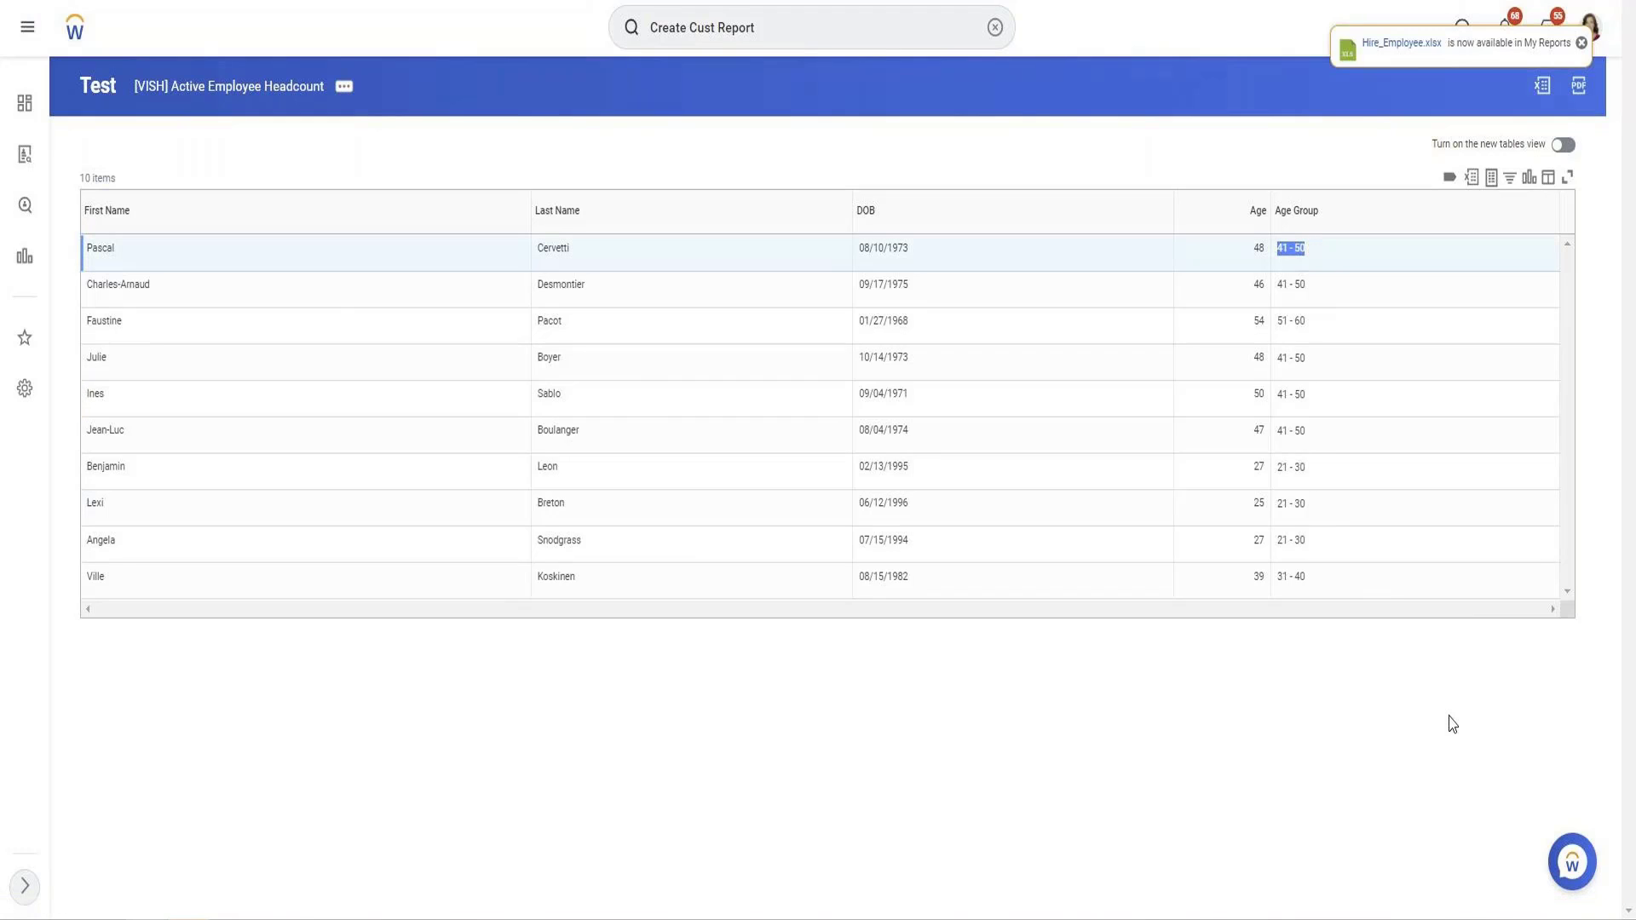
{"action": "left_click", "coordinate": [345, 87]}
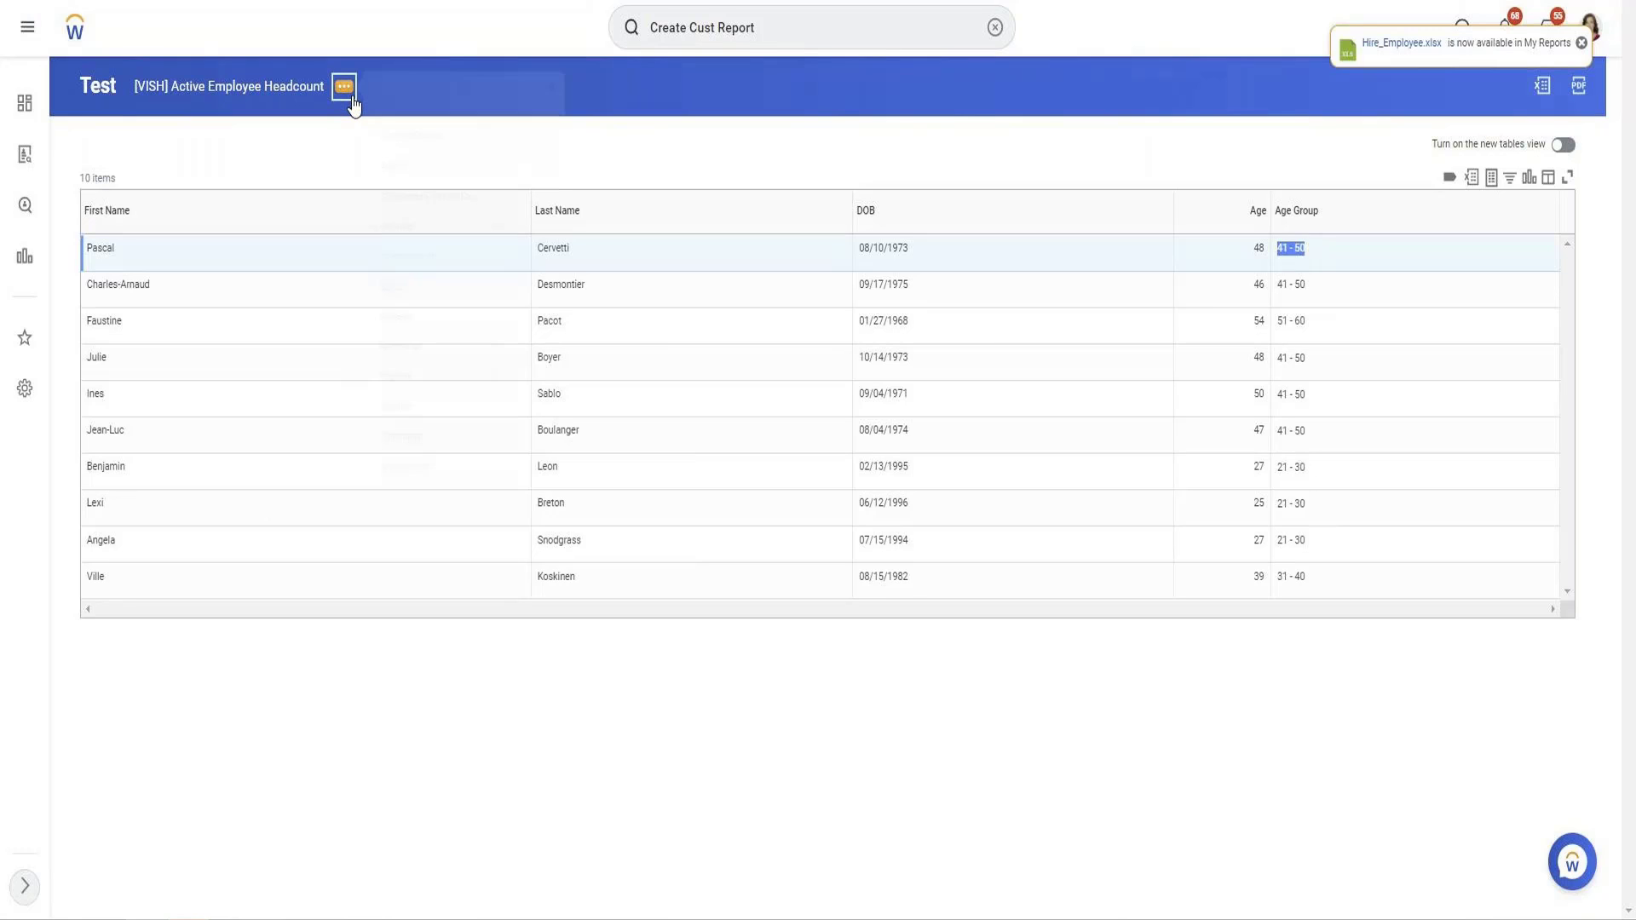
{"action": "mouse_move", "coordinate": [419, 161]}
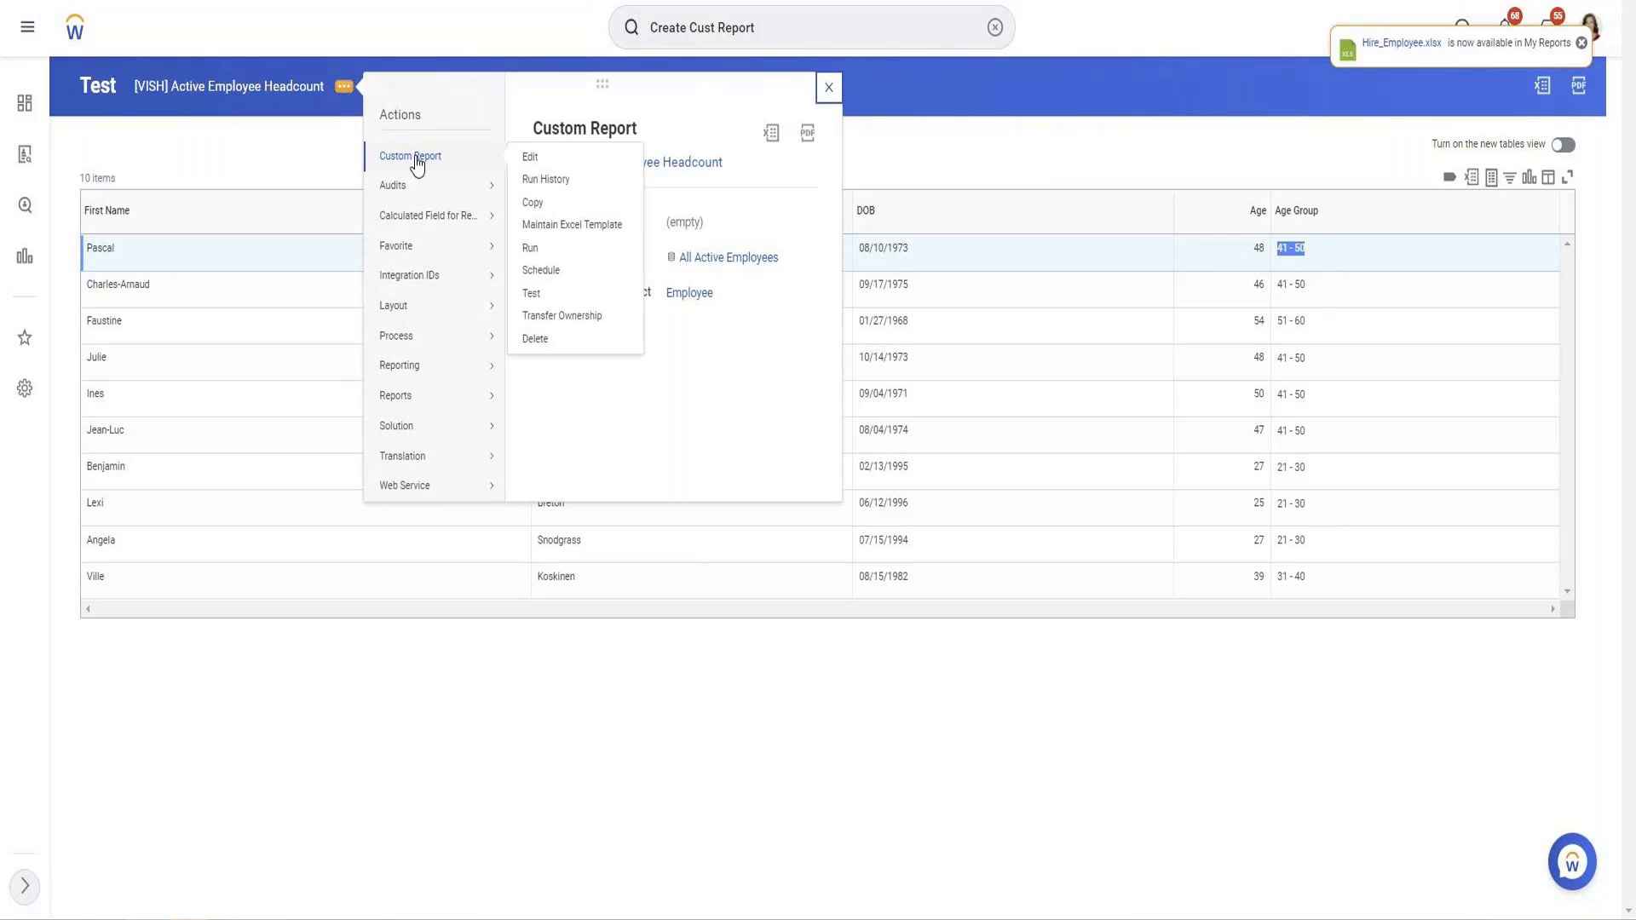
{"action": "left_click", "coordinate": [530, 160]}
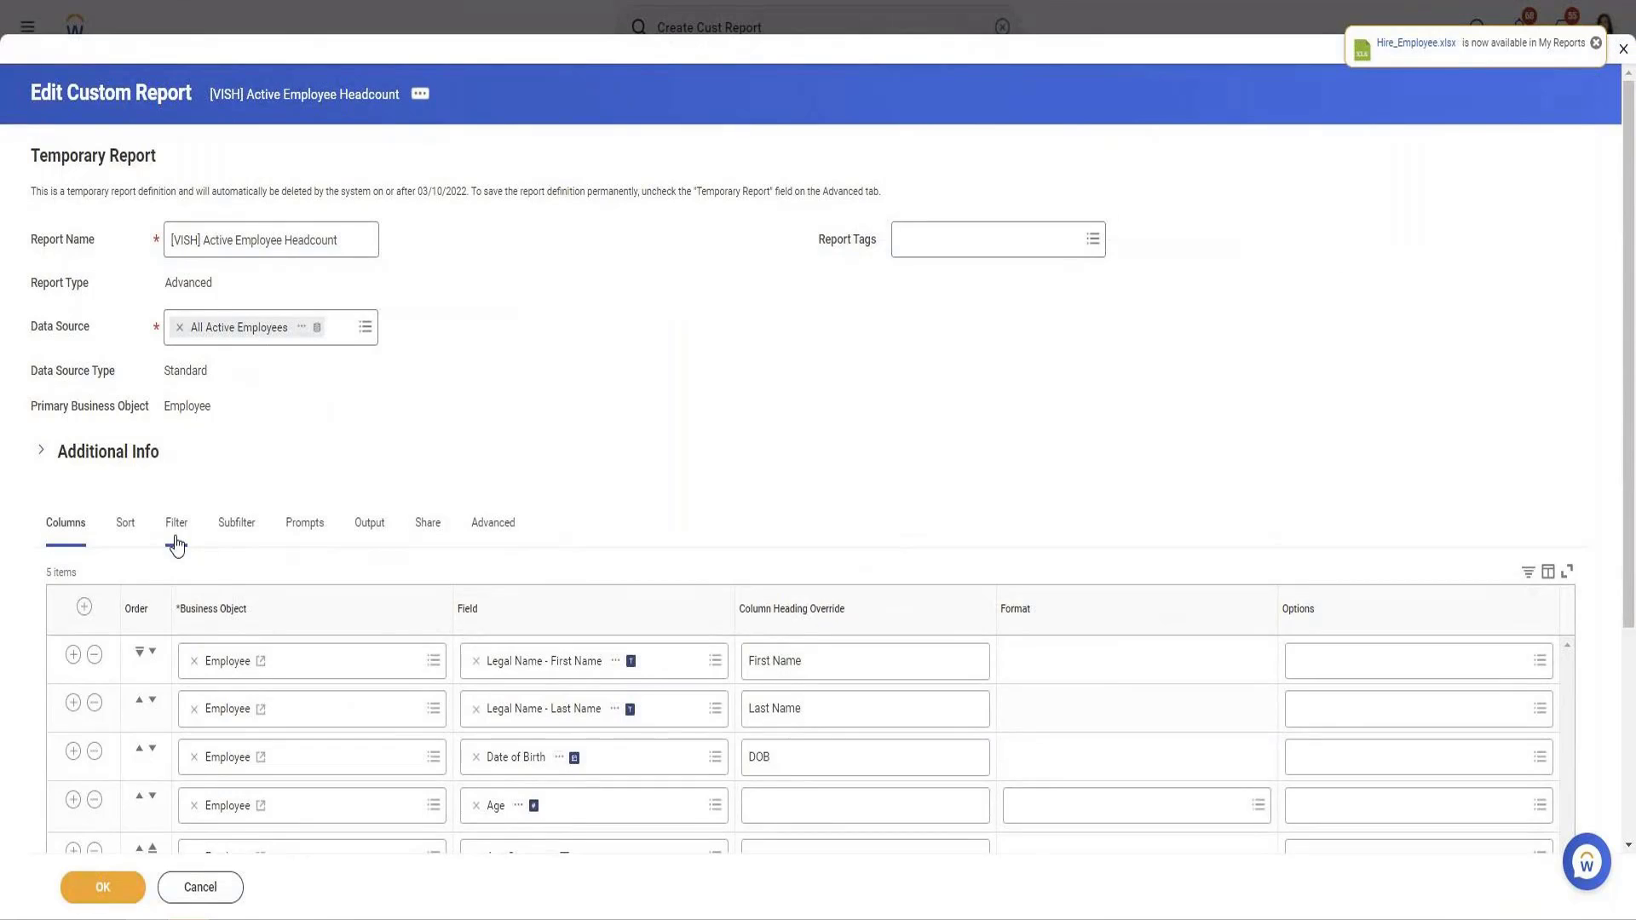
Add a filter condition on instances that uses the Age Group field.
{"action": "left_click", "coordinate": [176, 525]}
{"action": "scroll", "coordinate": [388, 471], "scroll_direction": "down", "scroll_amount": 1}
{"action": "left_click", "coordinate": [77, 470]}
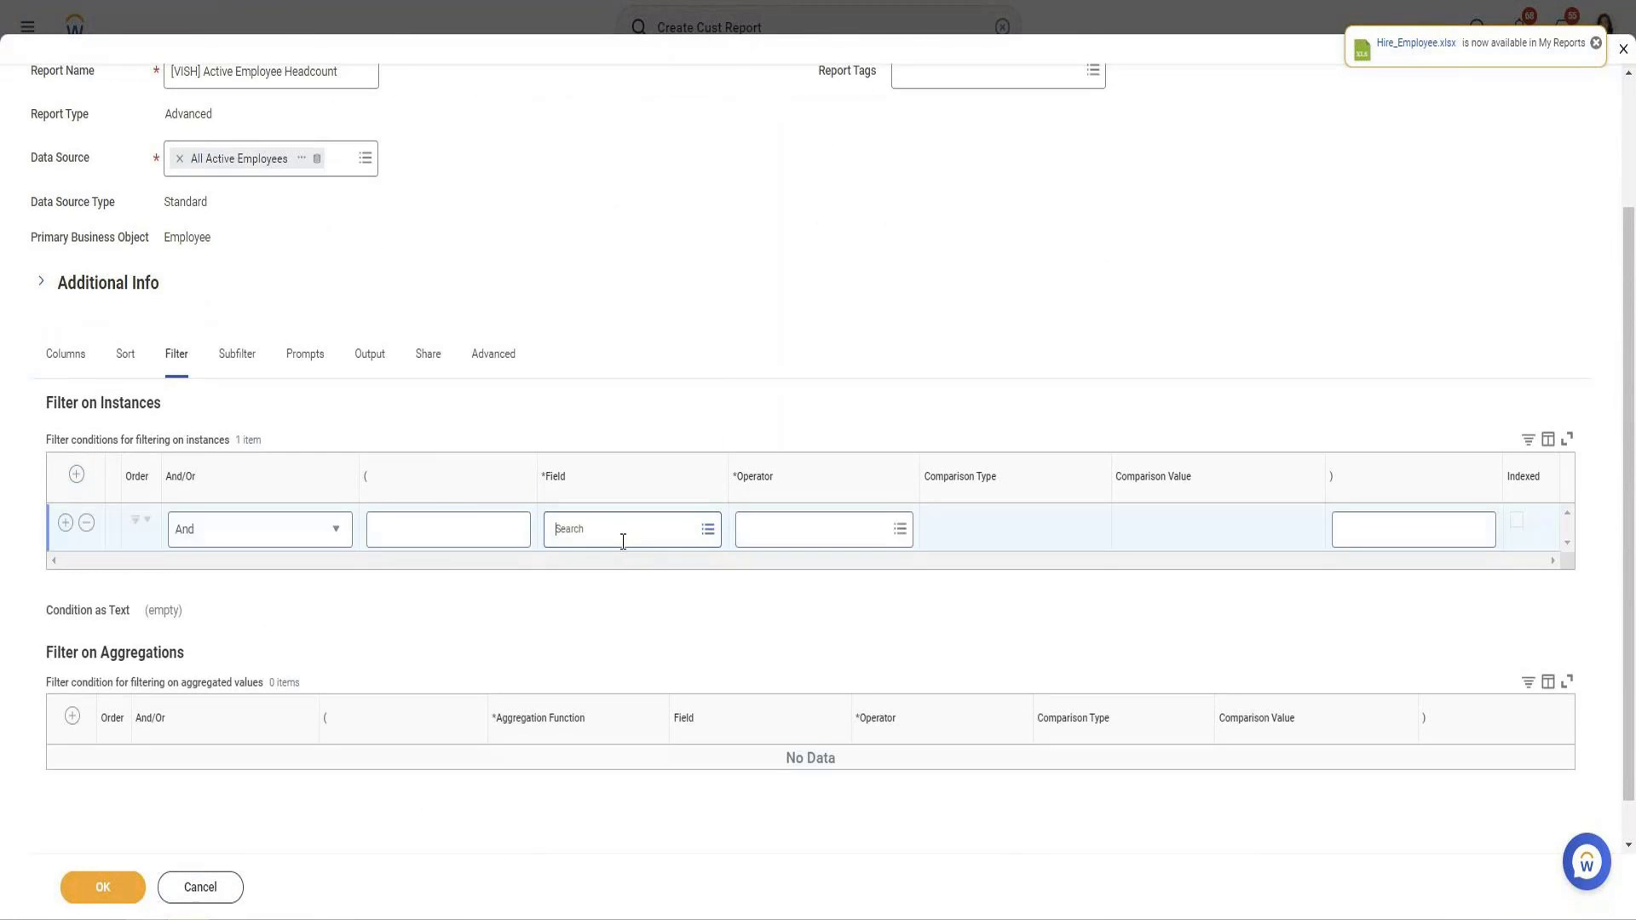
{"action": "left_click", "coordinate": [623, 537]}
{"action": "type", "text": "age"}
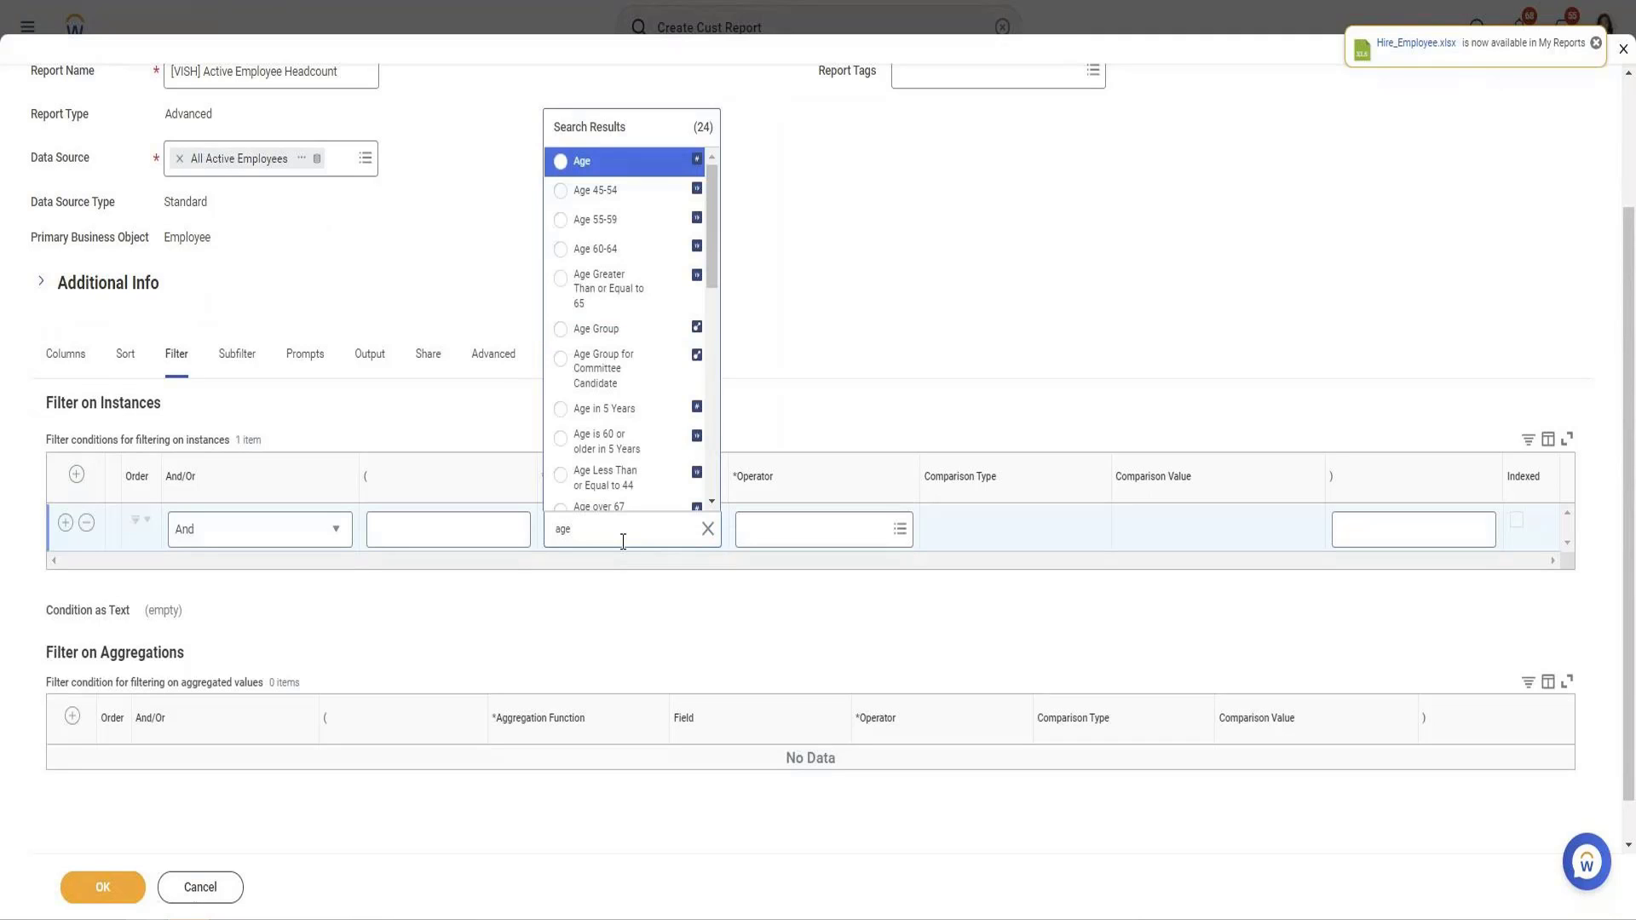
{"action": "left_click", "coordinate": [625, 339]}
Set the Age Group condition to "in the selection list" with comparison value 41 - 50, then save and run the report.
{"action": "left_click", "coordinate": [804, 530]}
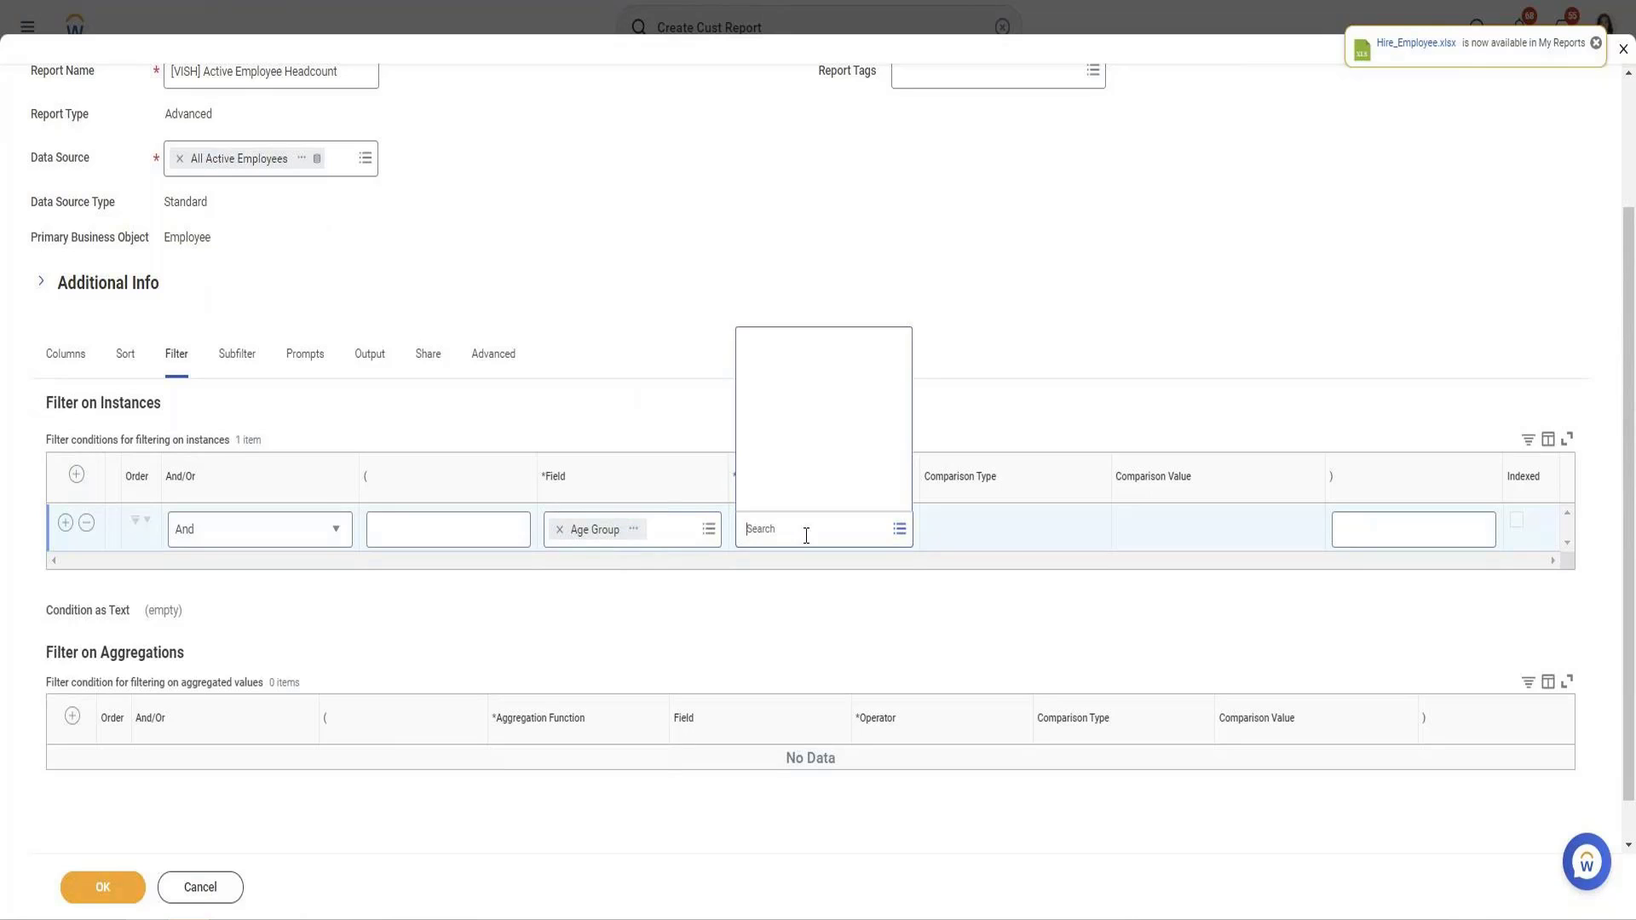
{"action": "left_click", "coordinate": [795, 476]}
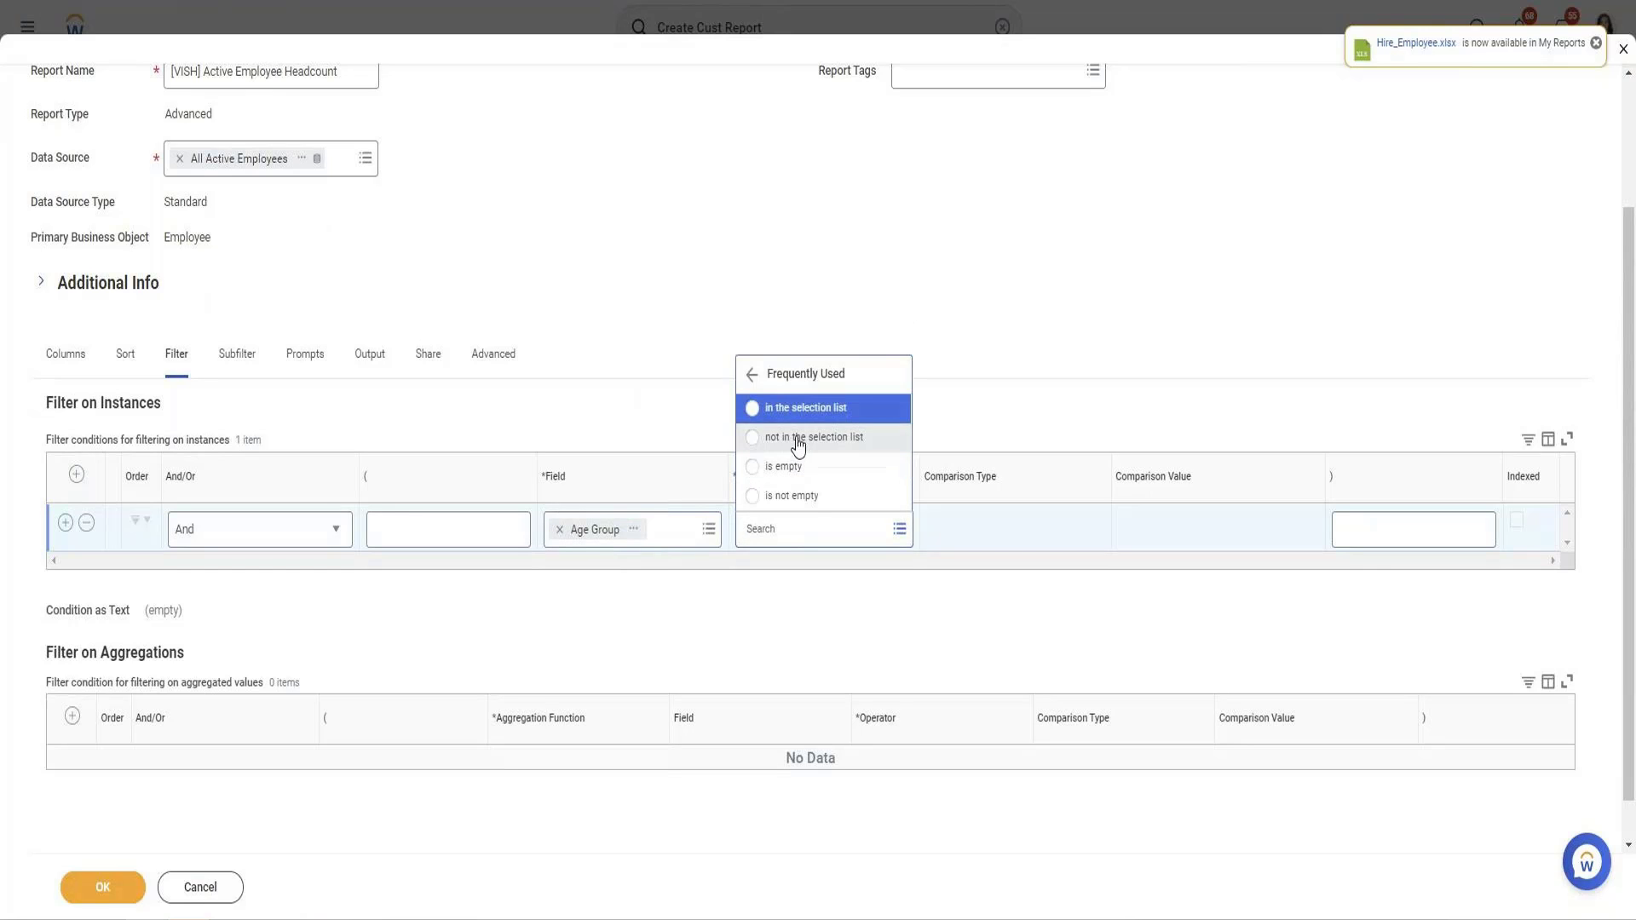
{"action": "left_click", "coordinate": [796, 415]}
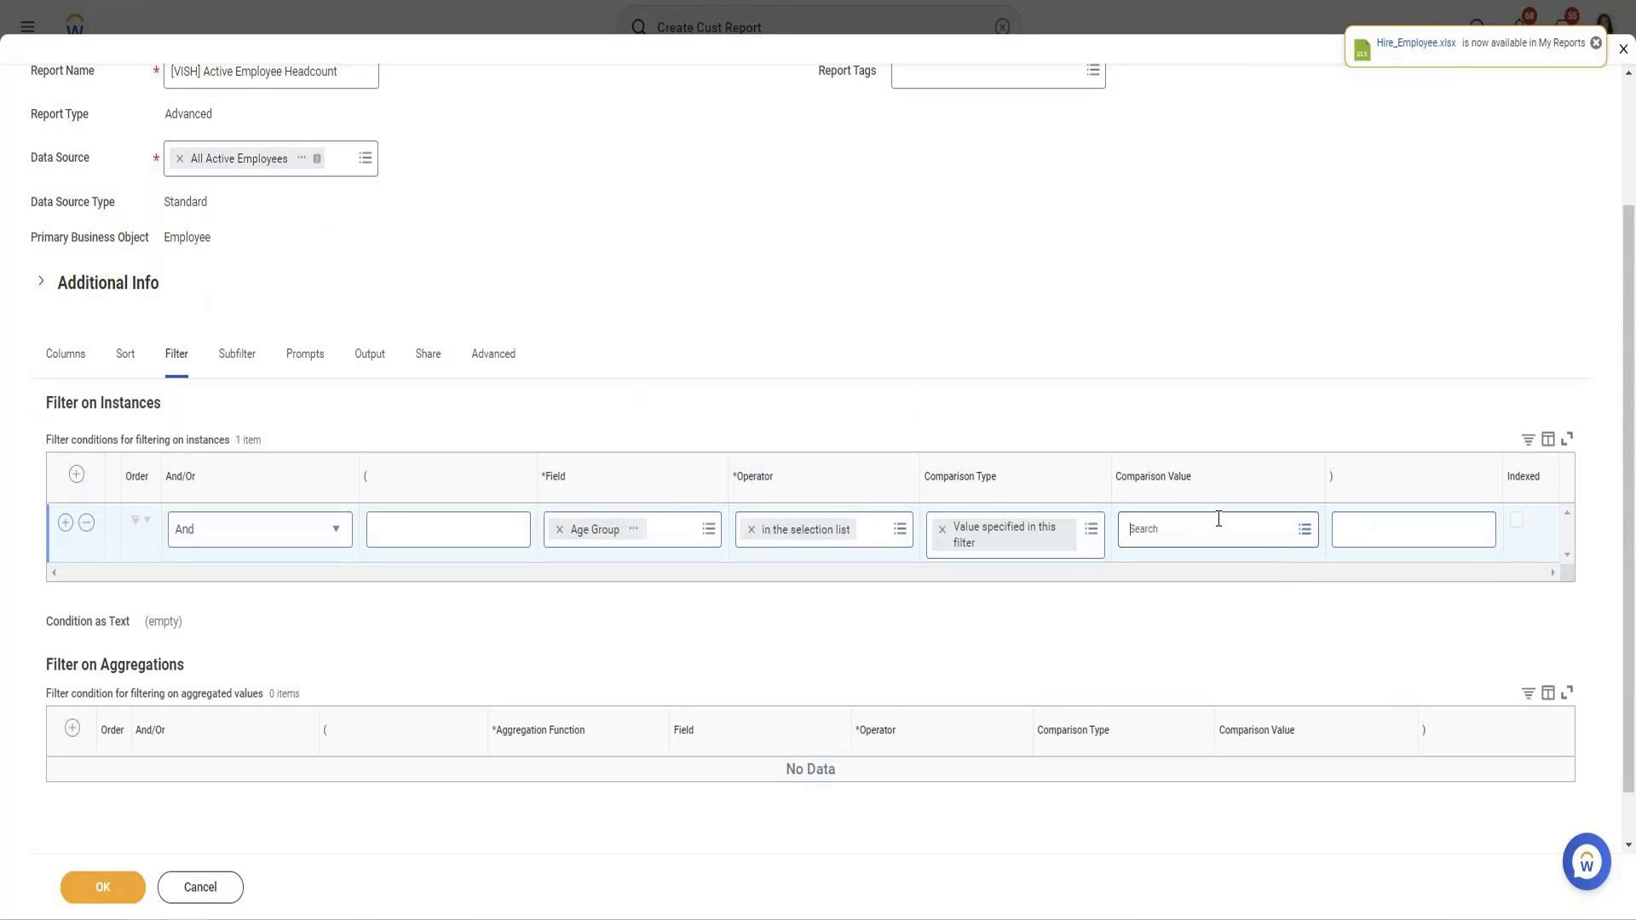
{"action": "left_click", "coordinate": [1216, 528]}
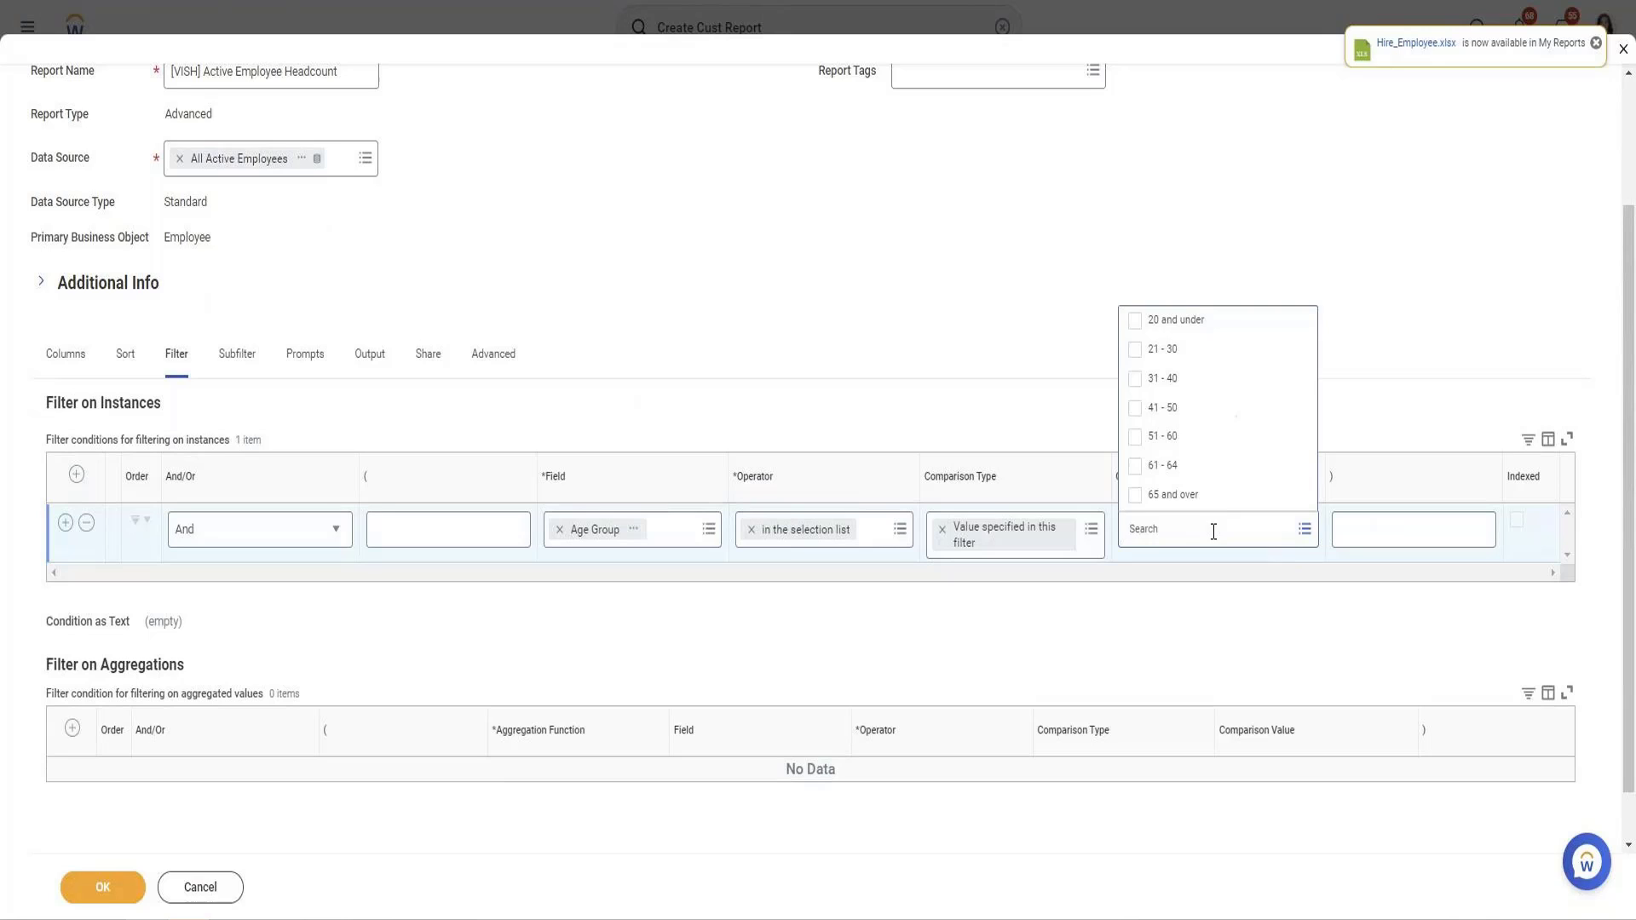
{"action": "left_click", "coordinate": [1136, 409]}
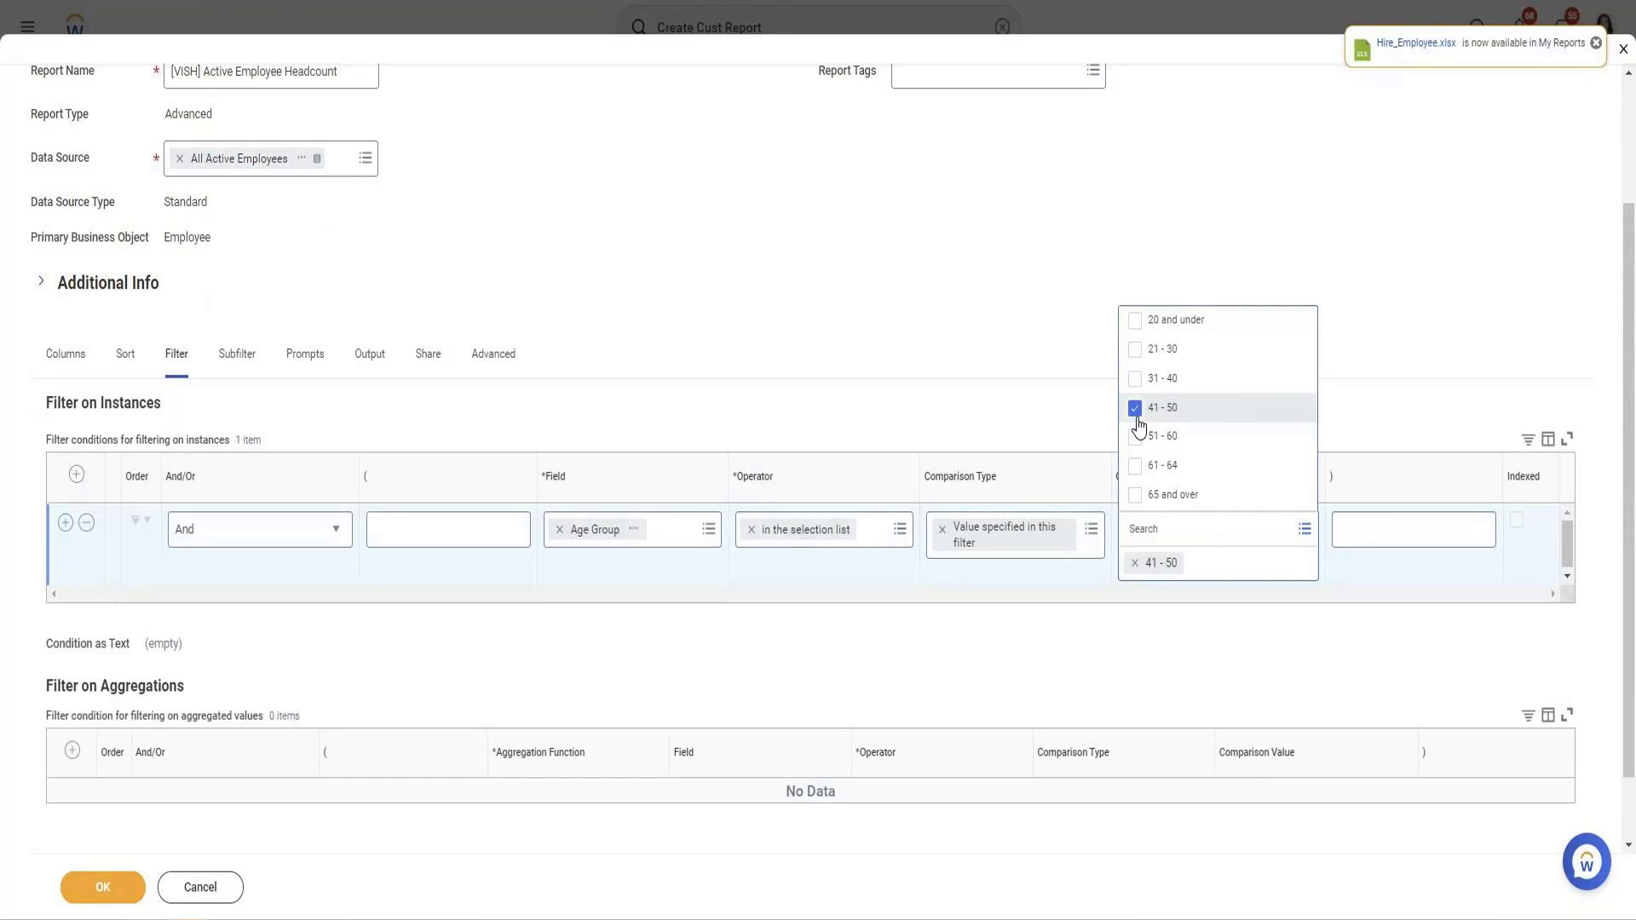
{"action": "left_click", "coordinate": [101, 890]}
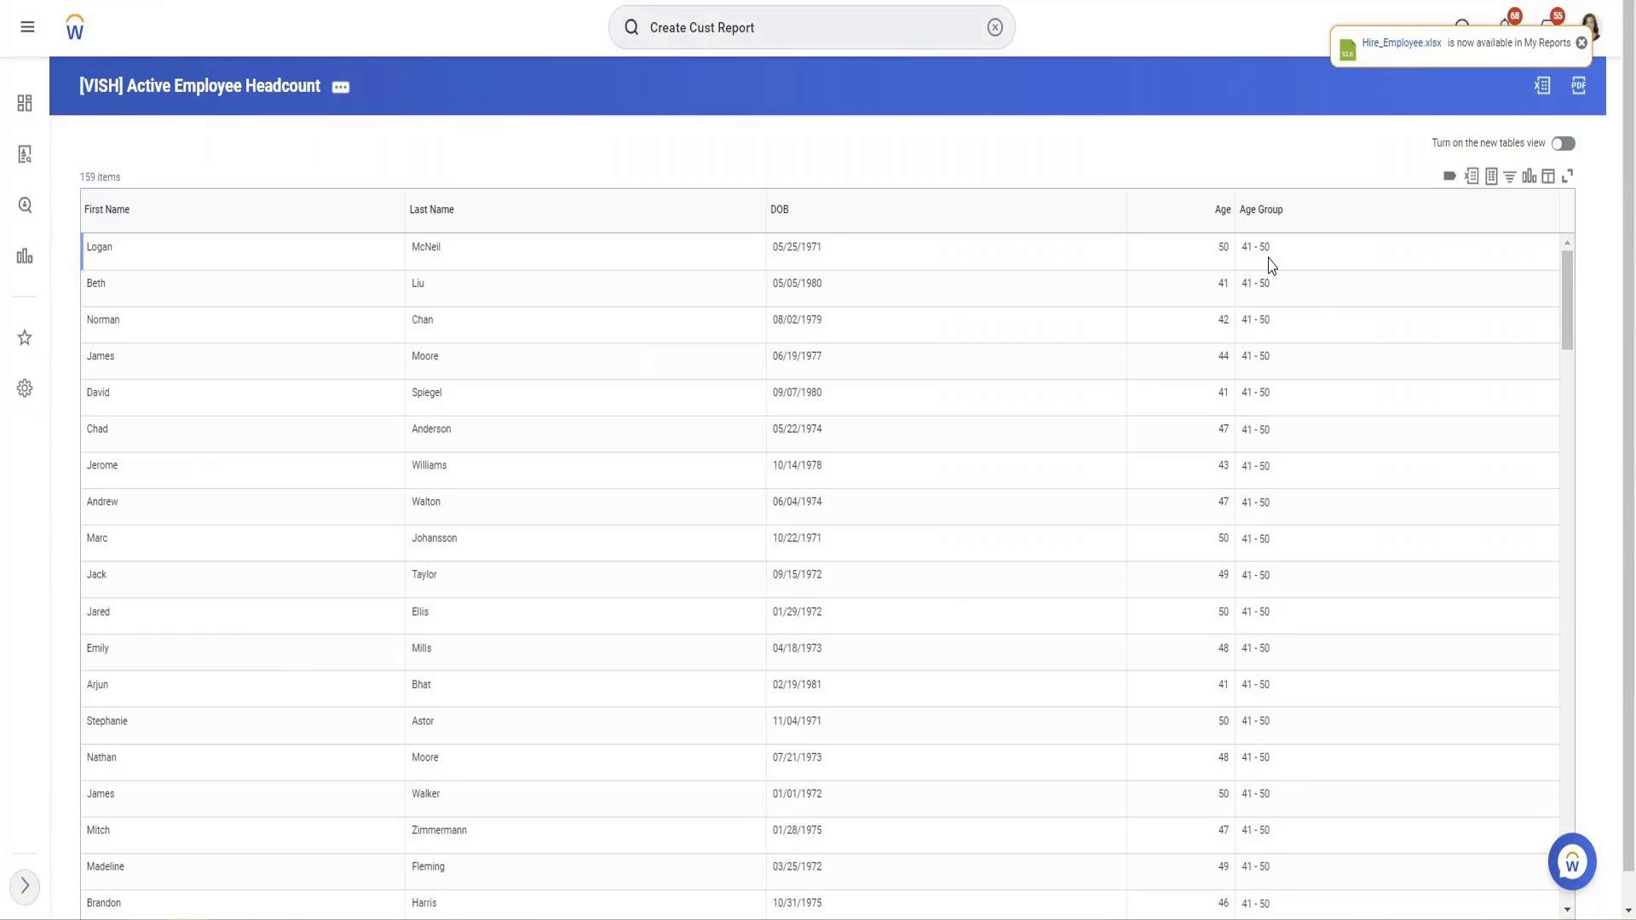
Review the Age and Age Group values in the report output and reopen the report definition for editing.
{"action": "scroll", "coordinate": [1269, 290], "scroll_direction": "down", "scroll_amount": 10}
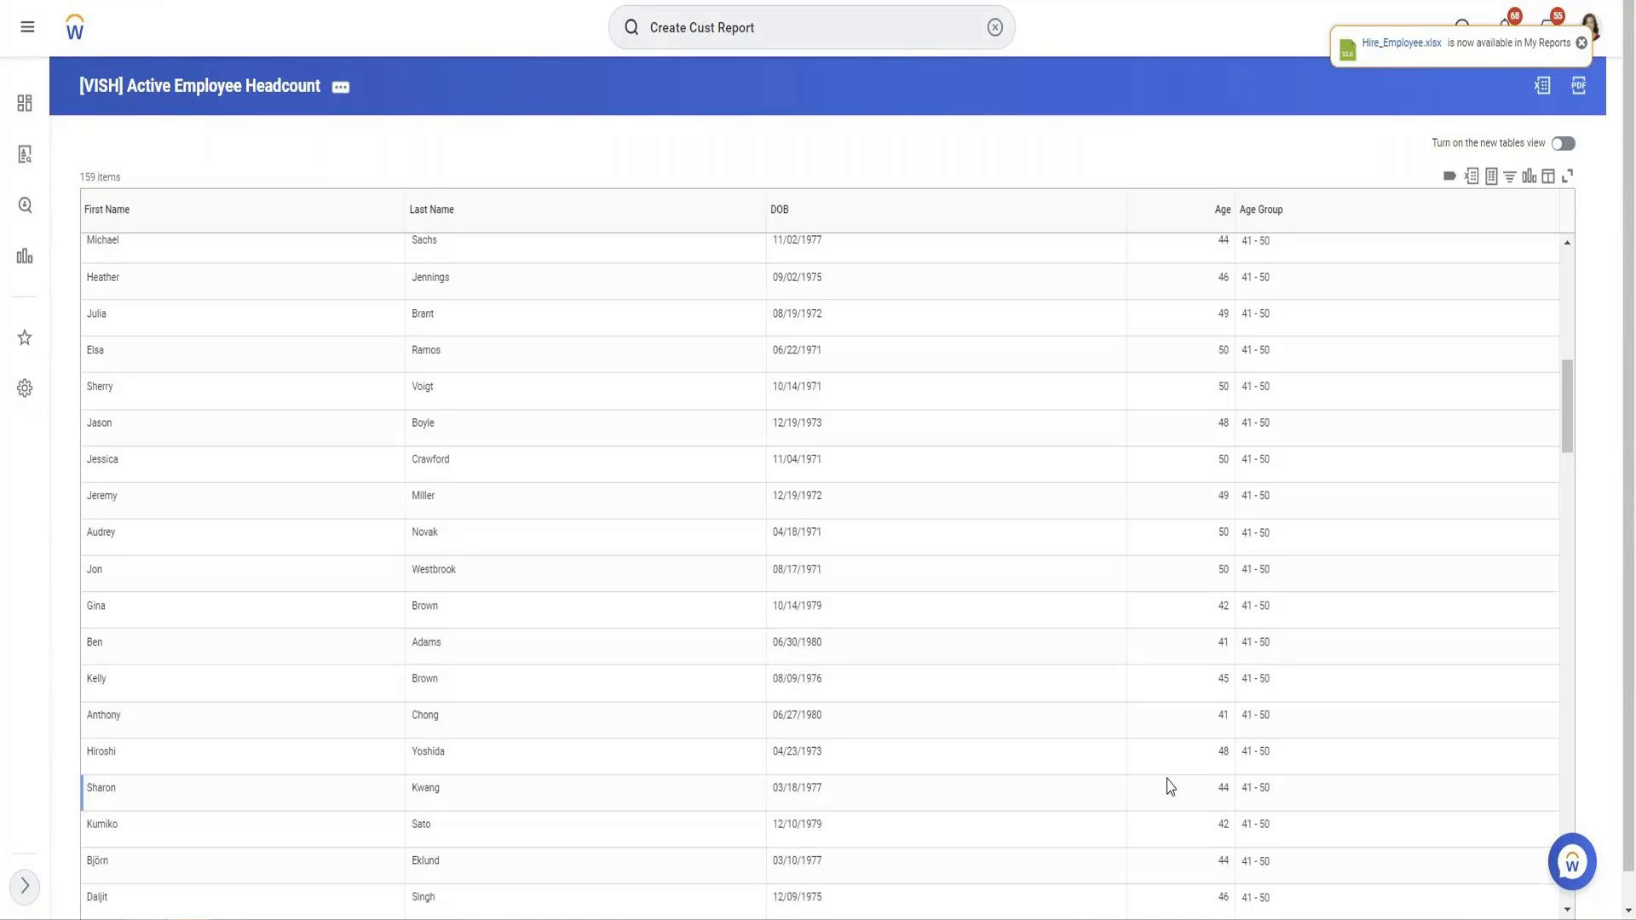
{"action": "scroll", "coordinate": [1171, 761], "scroll_direction": "down", "scroll_amount": 10}
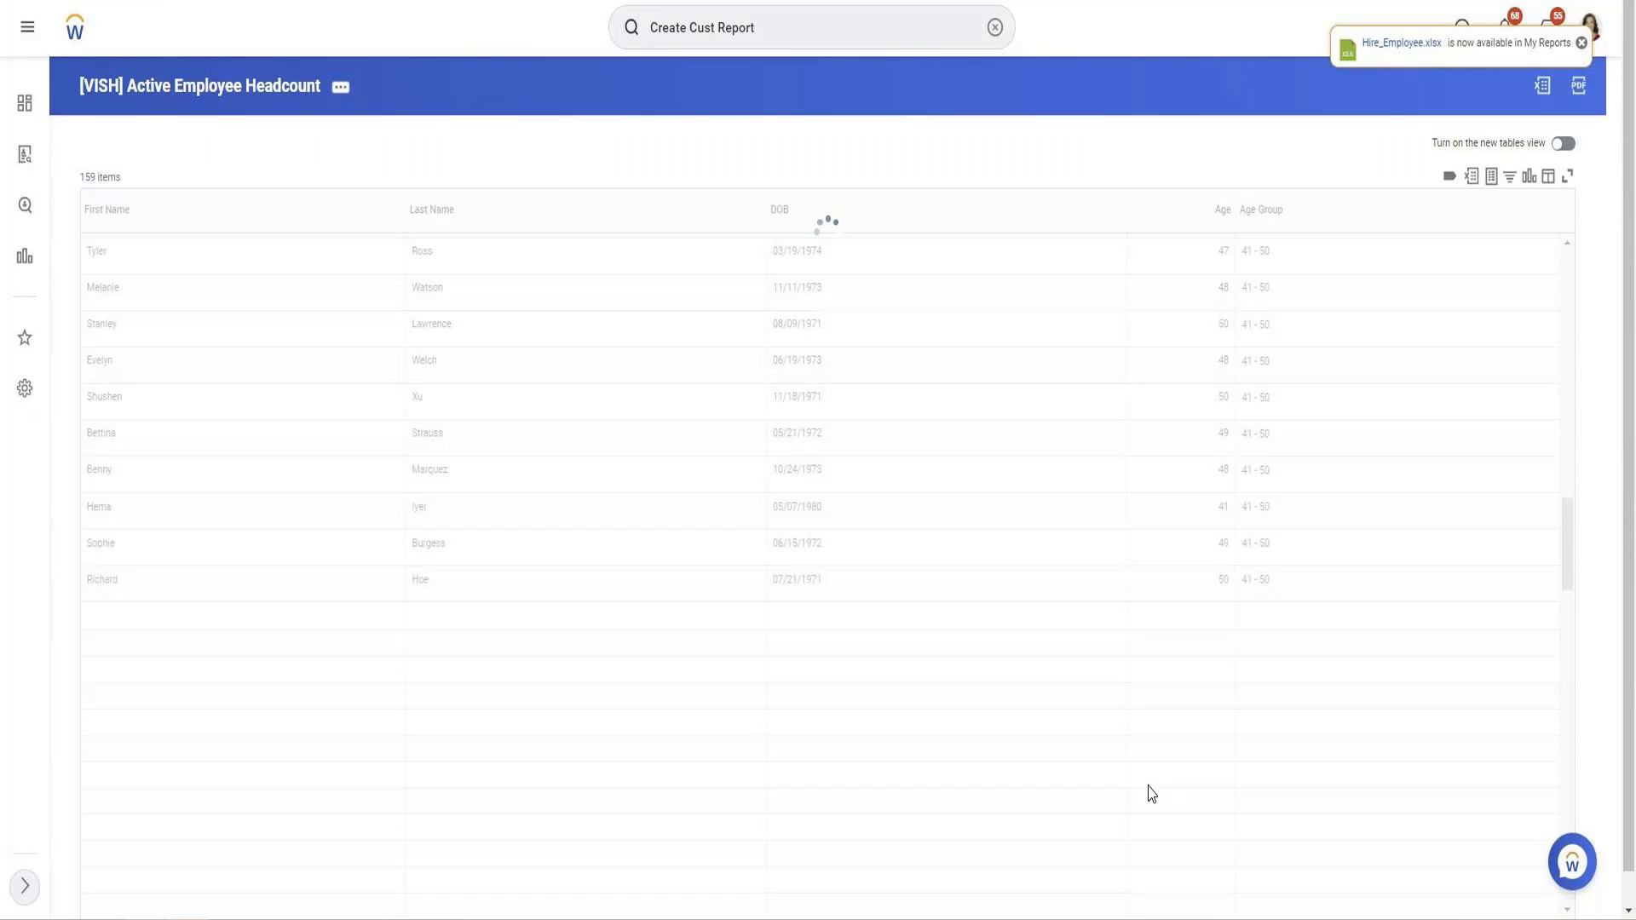
{"action": "scroll", "coordinate": [1150, 793], "scroll_direction": "up", "scroll_amount": 15}
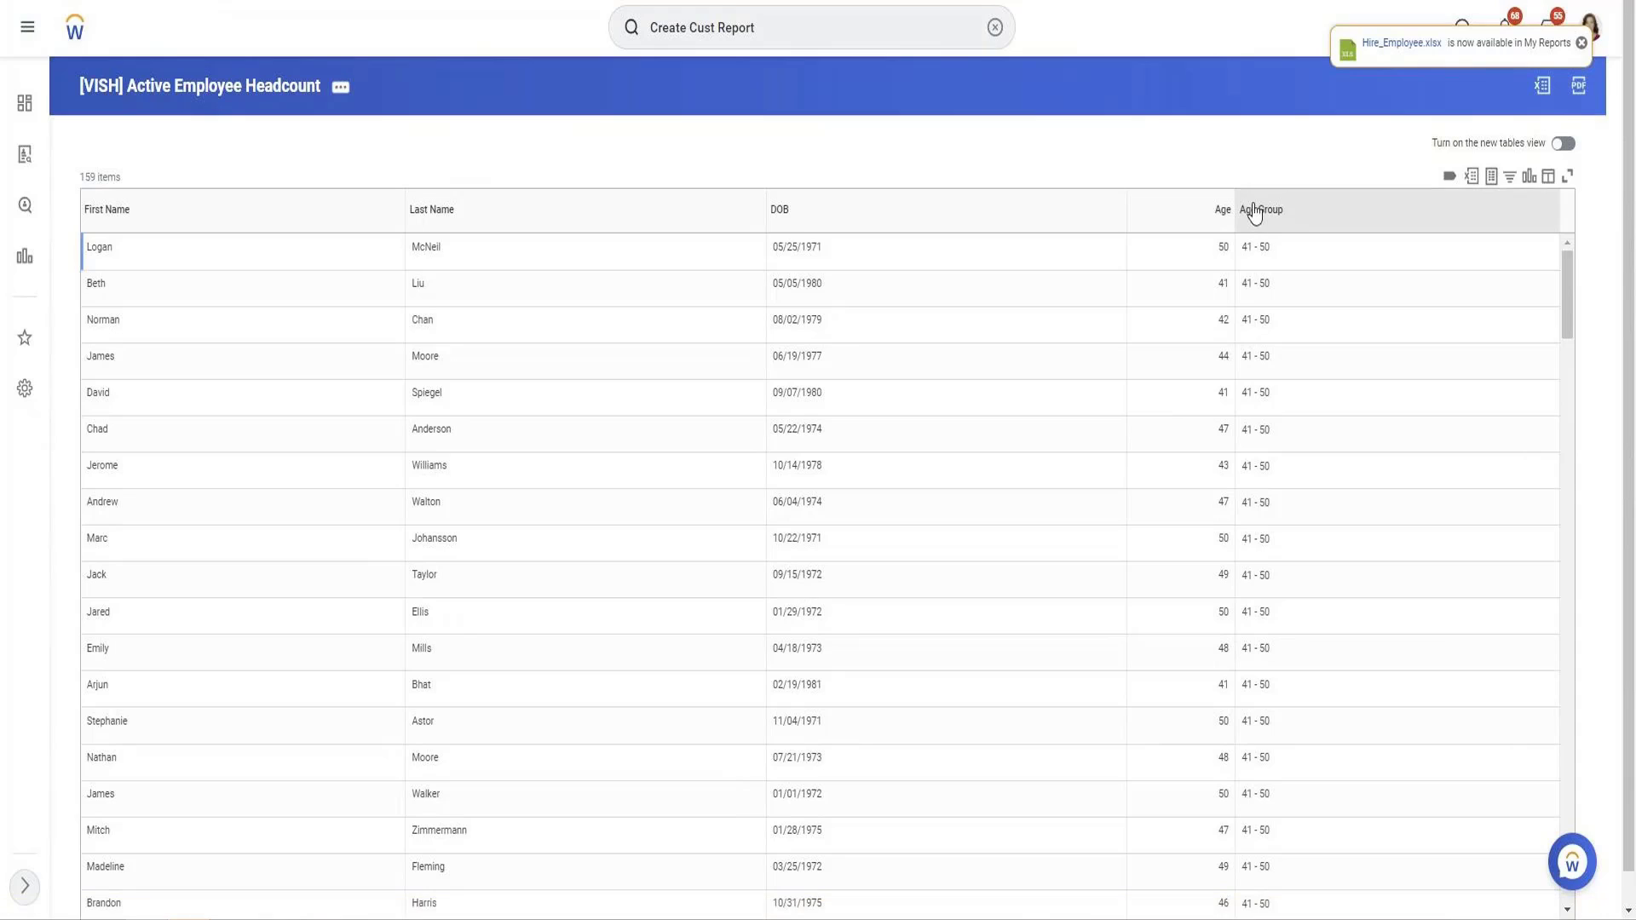
{"action": "left_click_drag", "start_coordinate": [1284, 210], "coordinate": [1244, 219]}
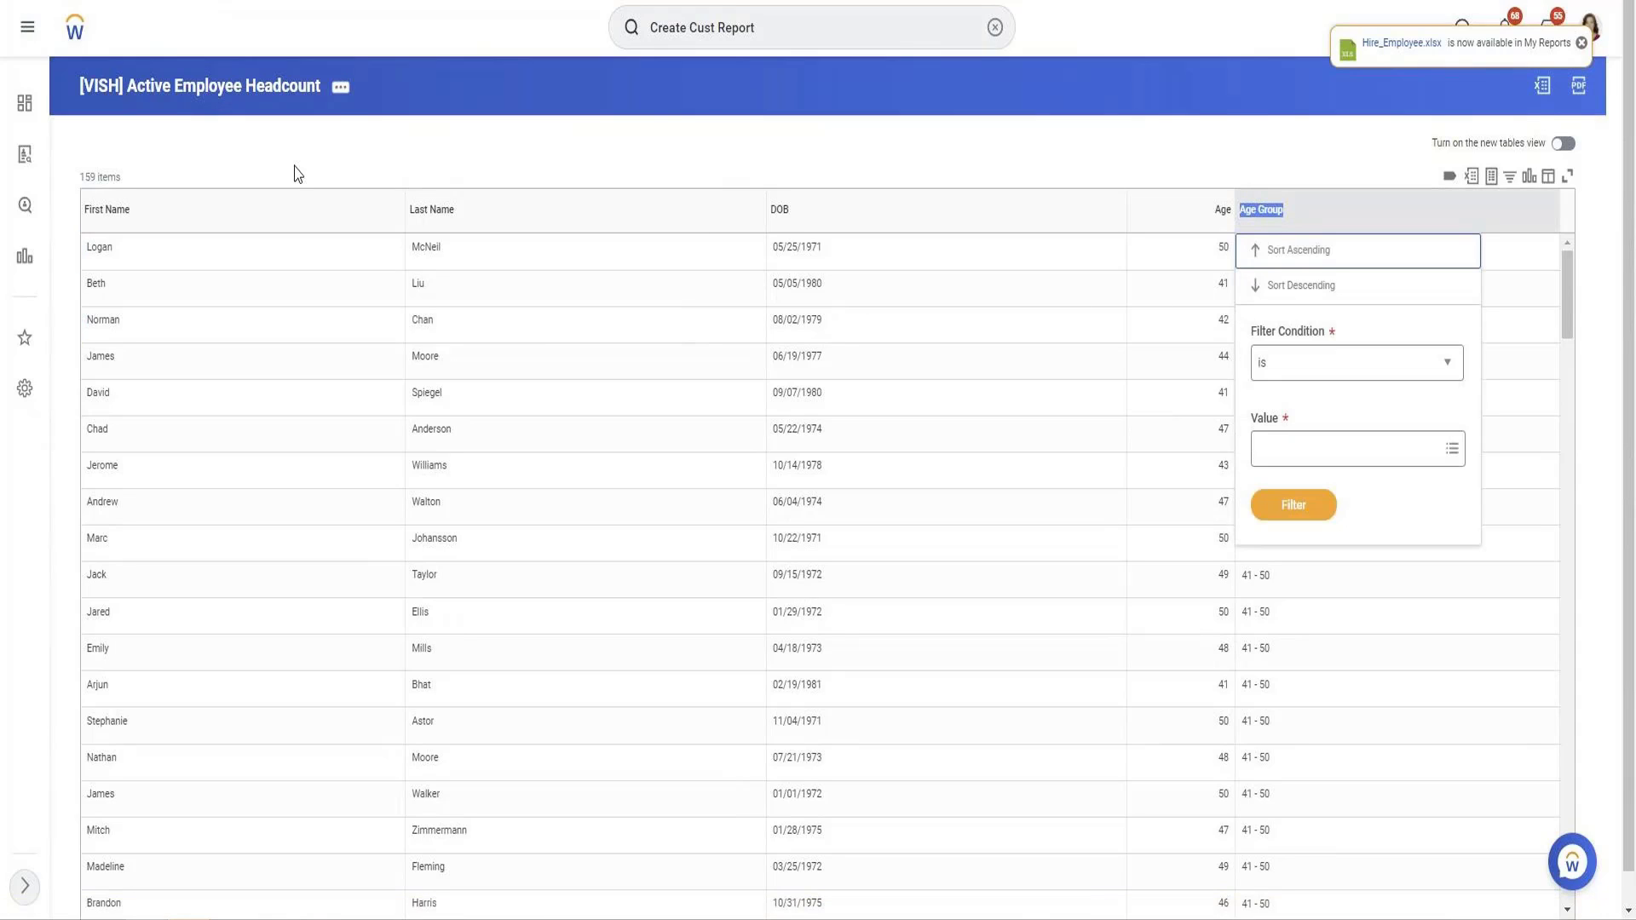
{"action": "left_click", "coordinate": [341, 89]}
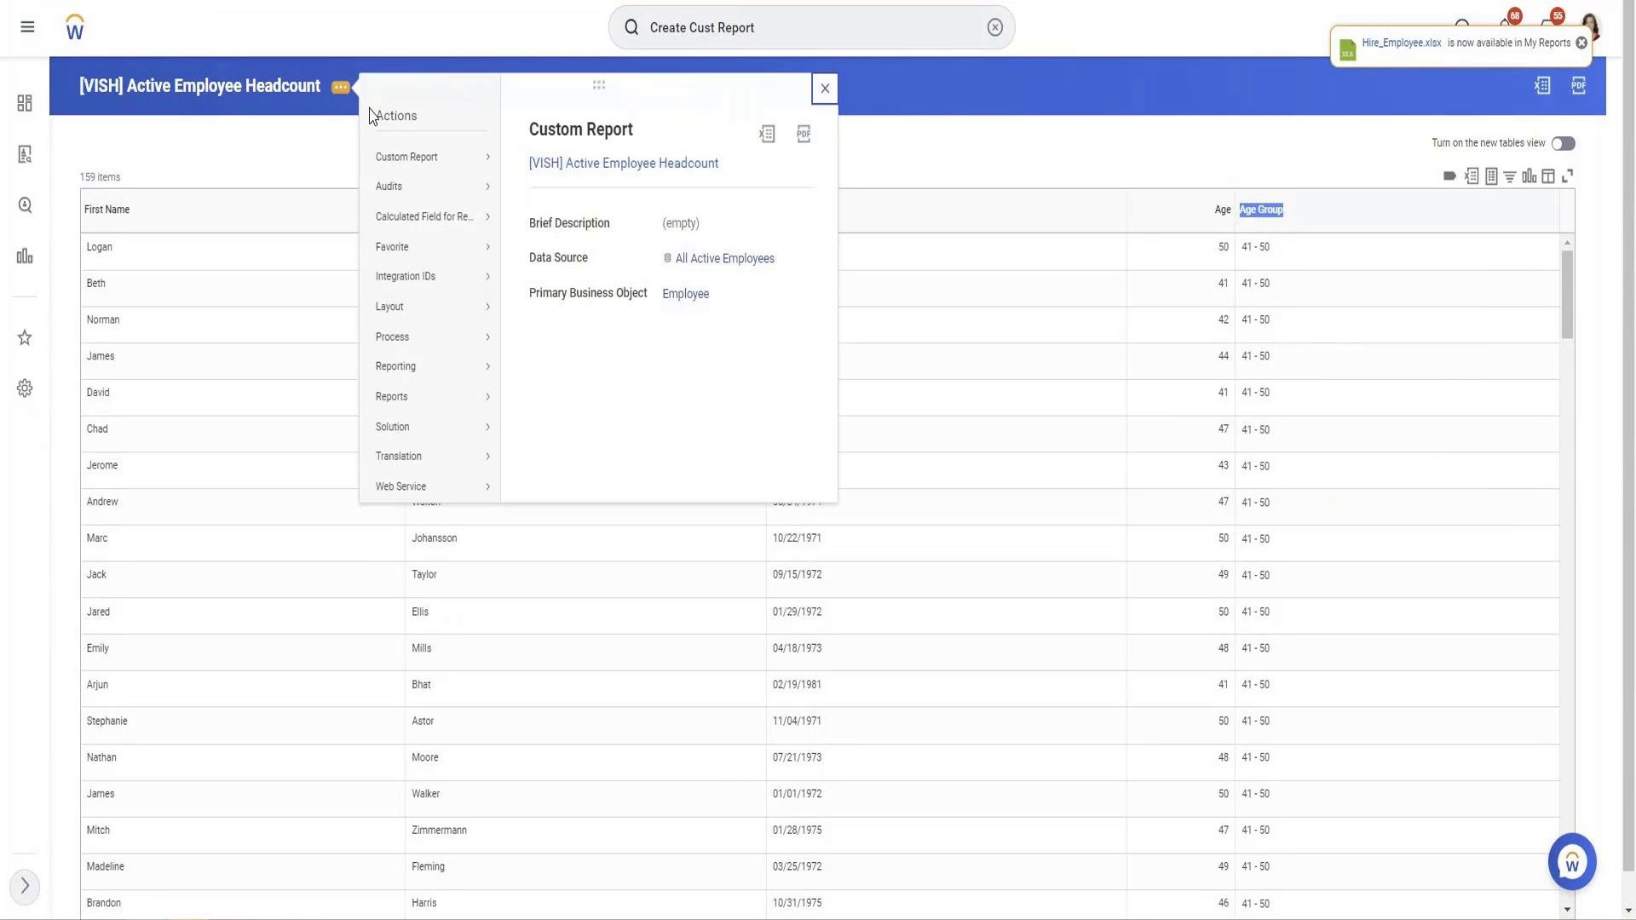
{"action": "mouse_move", "coordinate": [432, 158]}
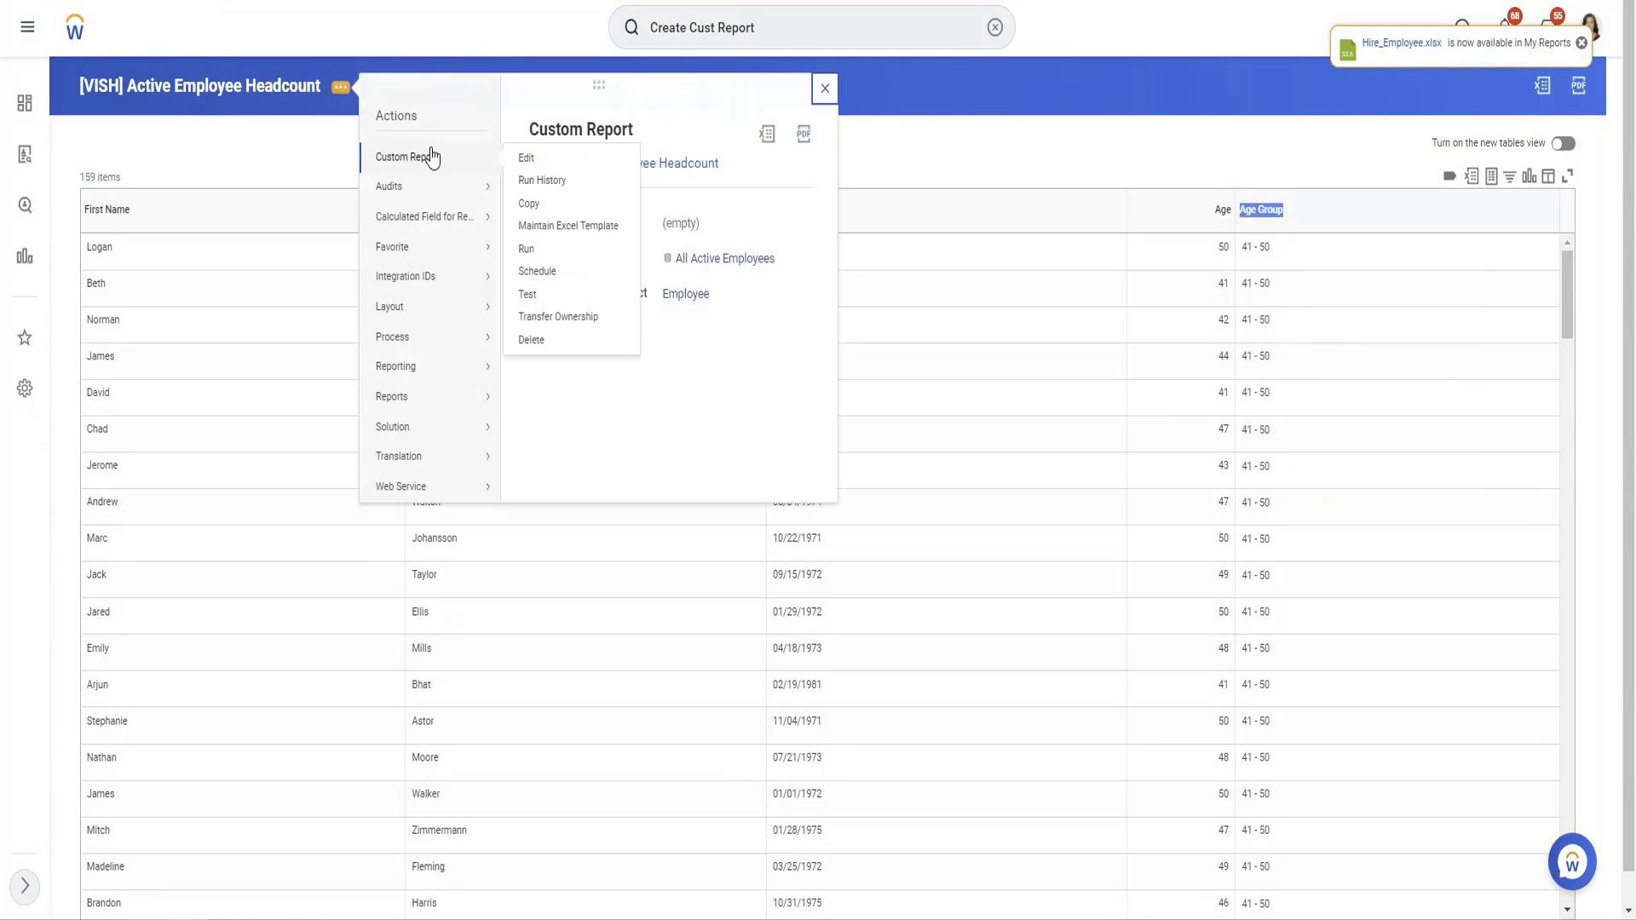
{"action": "left_click", "coordinate": [547, 165]}
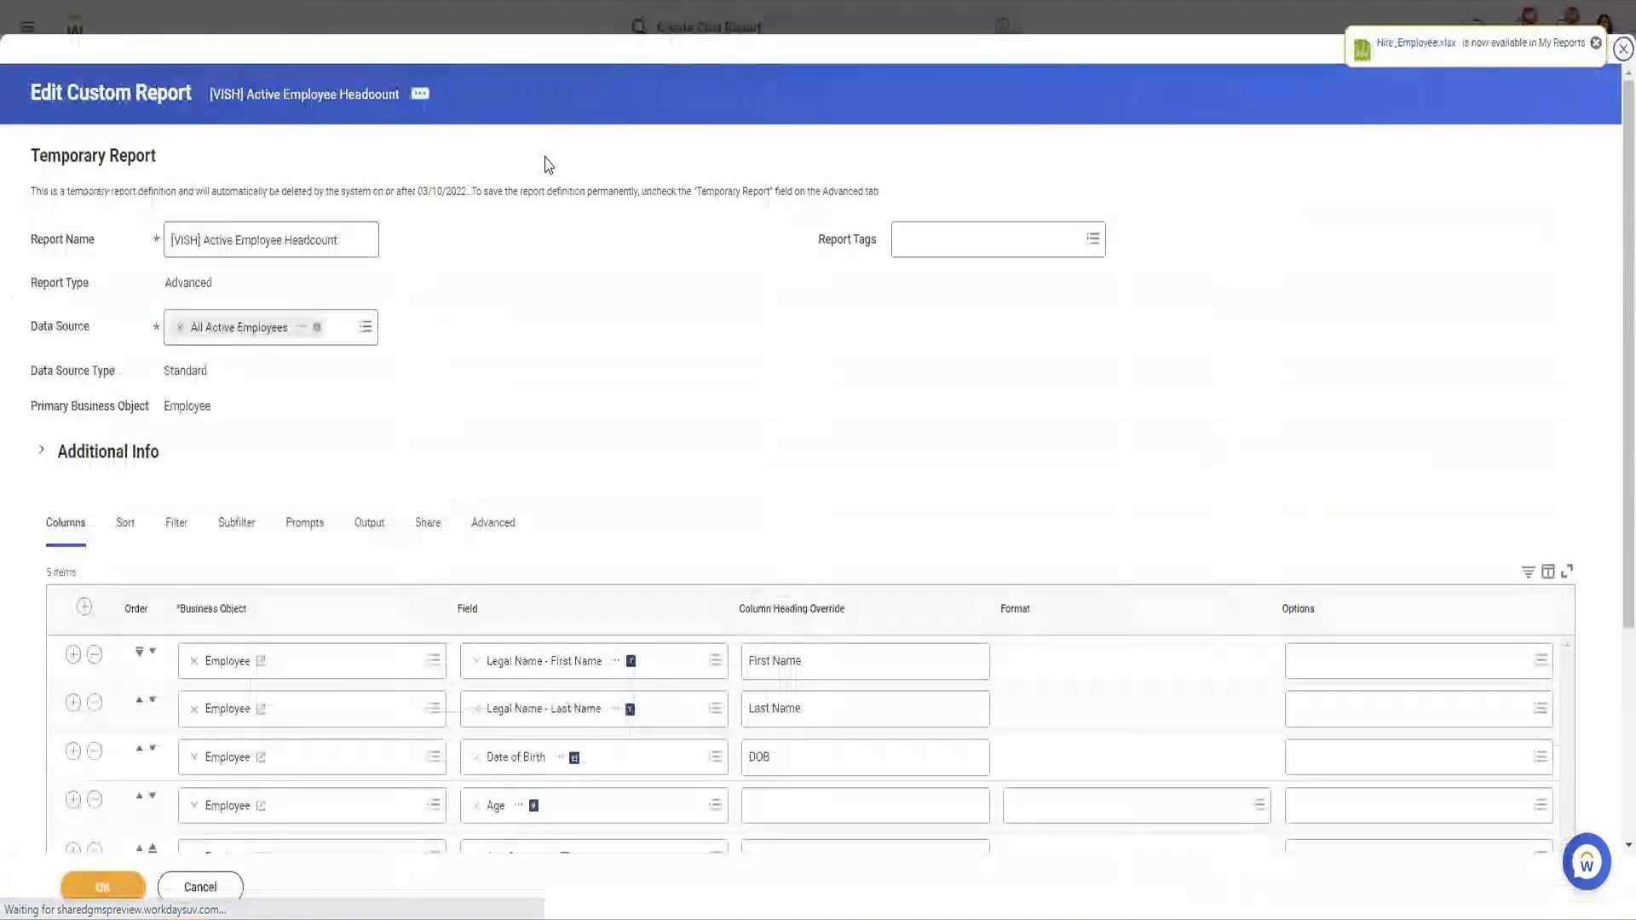
Replace the Age Group condition in the instance filter with a new condition on the Age field.
{"action": "left_click", "coordinate": [186, 530]}
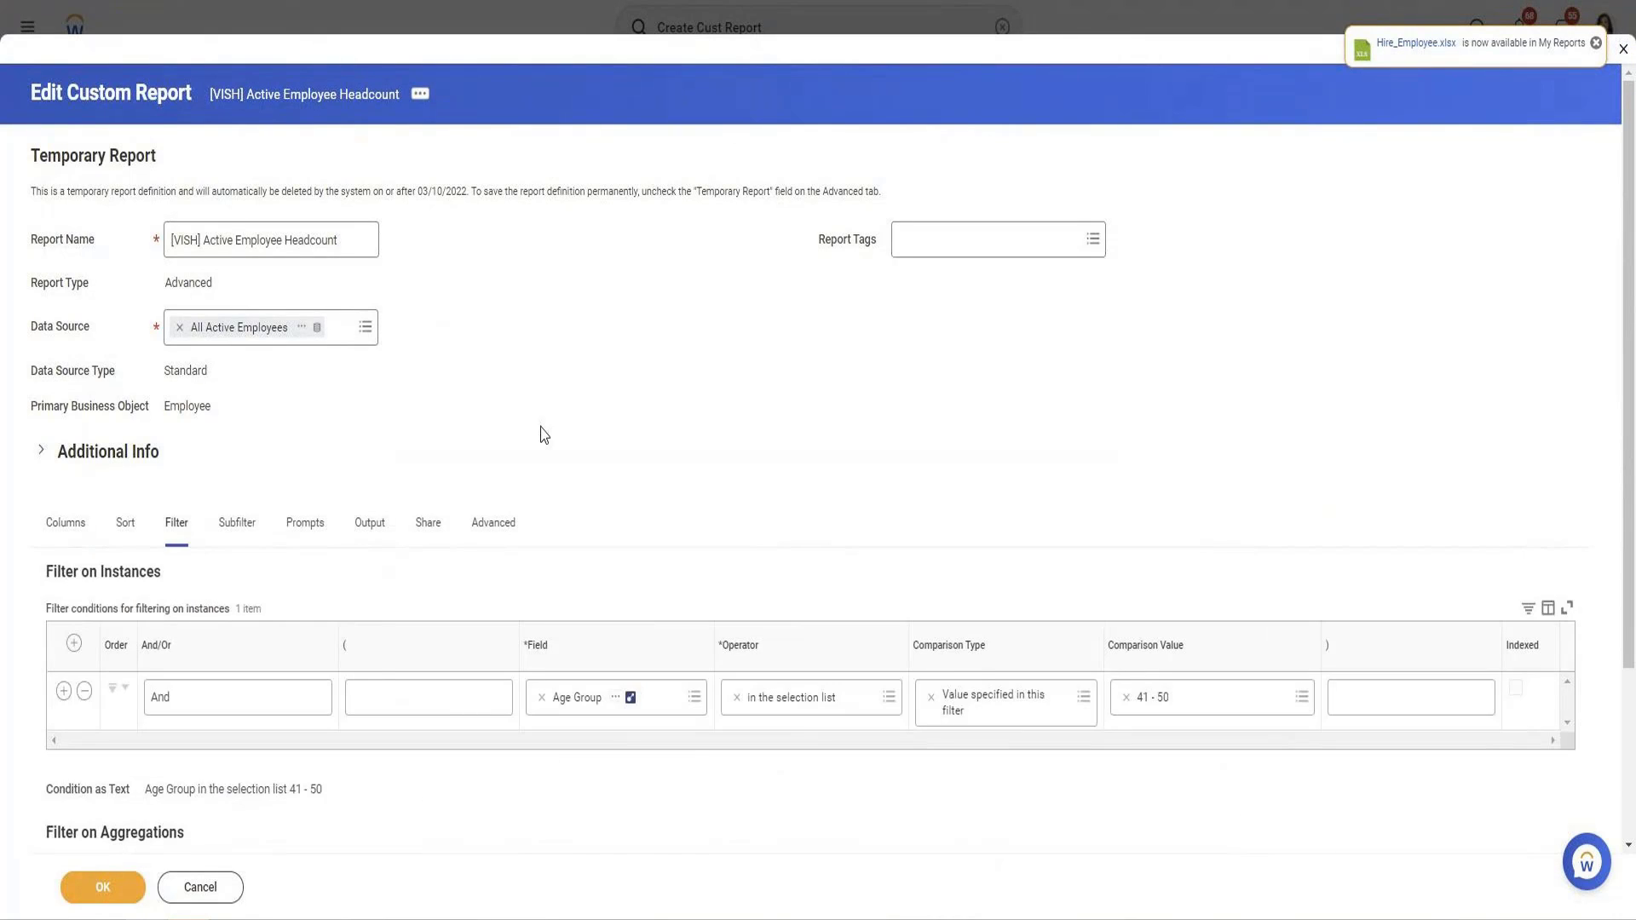
{"action": "scroll", "coordinate": [544, 435], "scroll_direction": "down", "scroll_amount": 3}
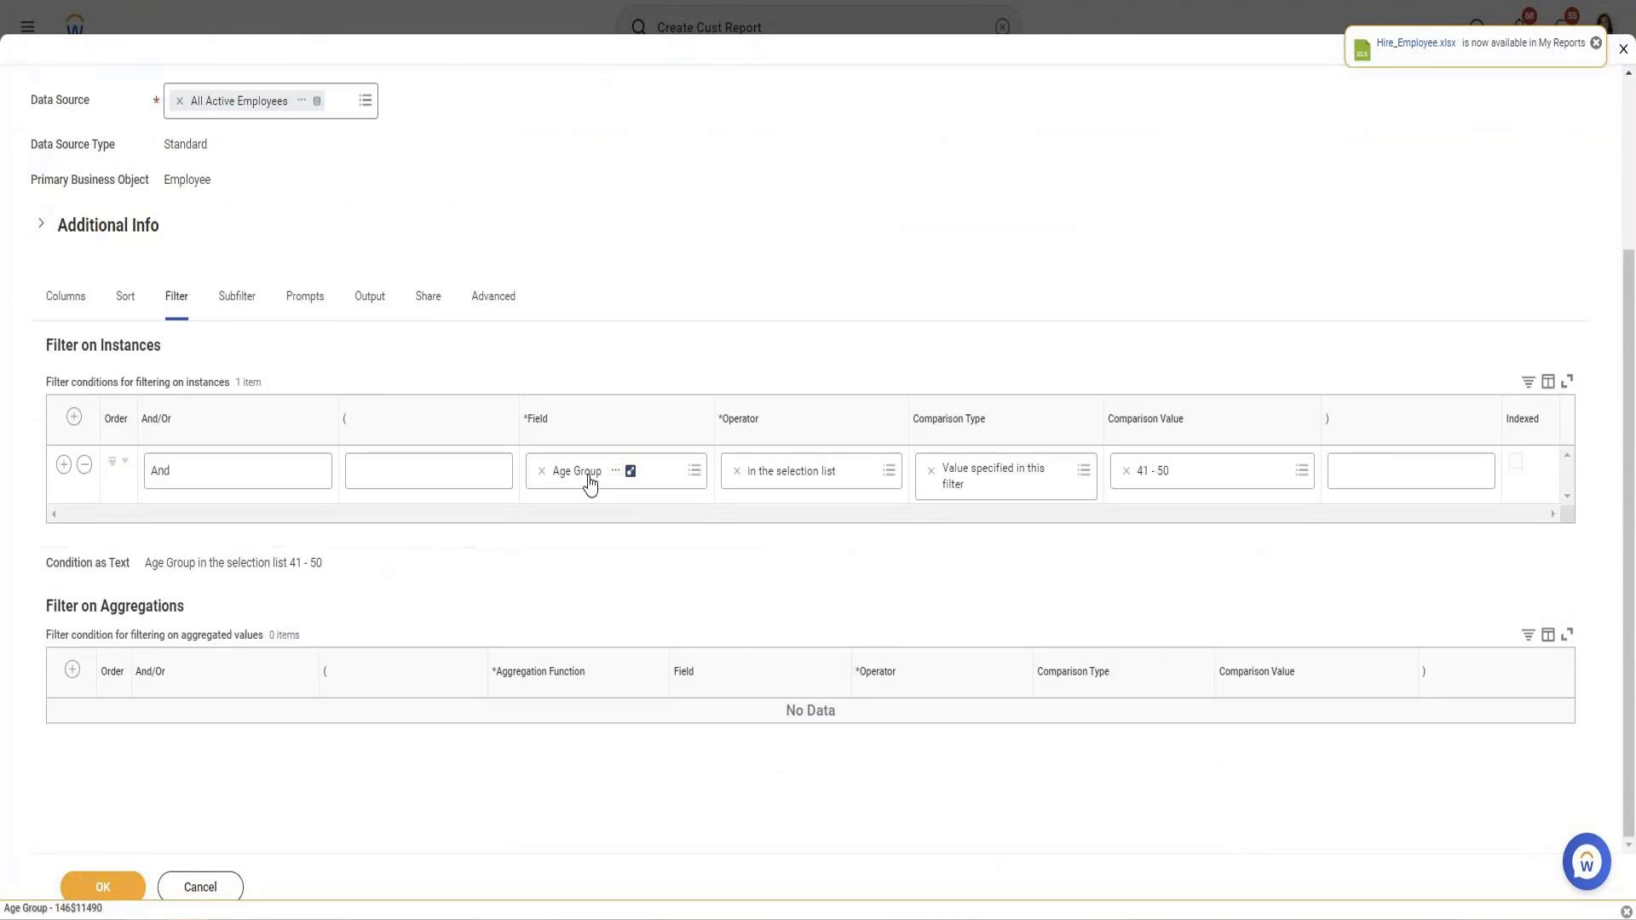
{"action": "left_click", "coordinate": [84, 470]}
{"action": "left_click", "coordinate": [74, 469]}
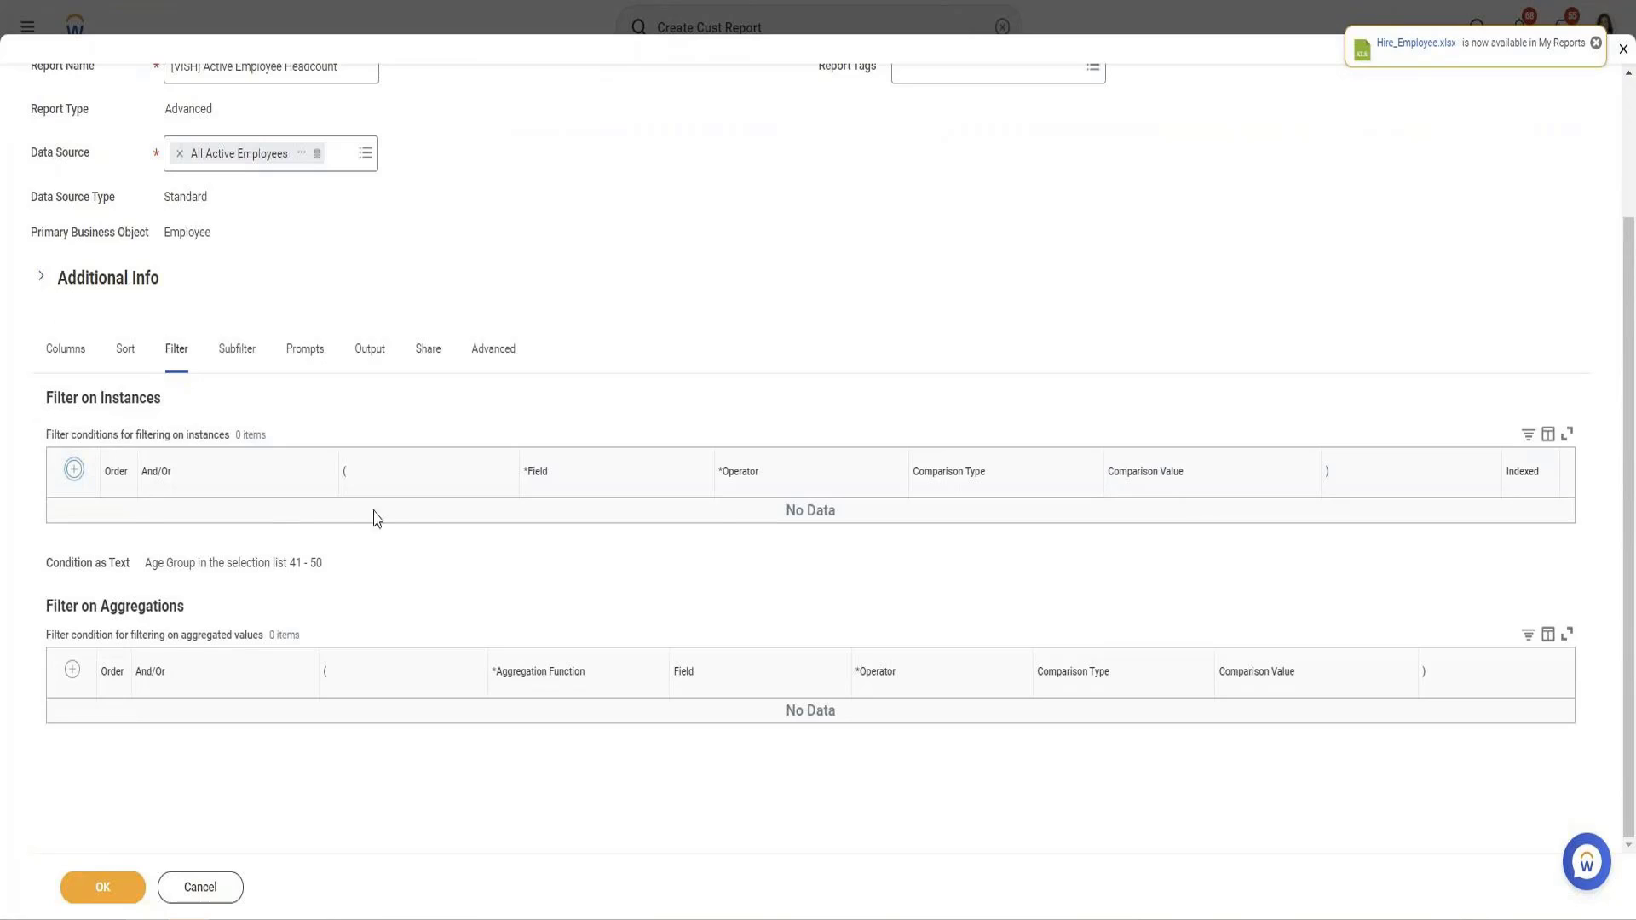
{"action": "left_click", "coordinate": [628, 523]}
{"action": "type", "text": "age"}
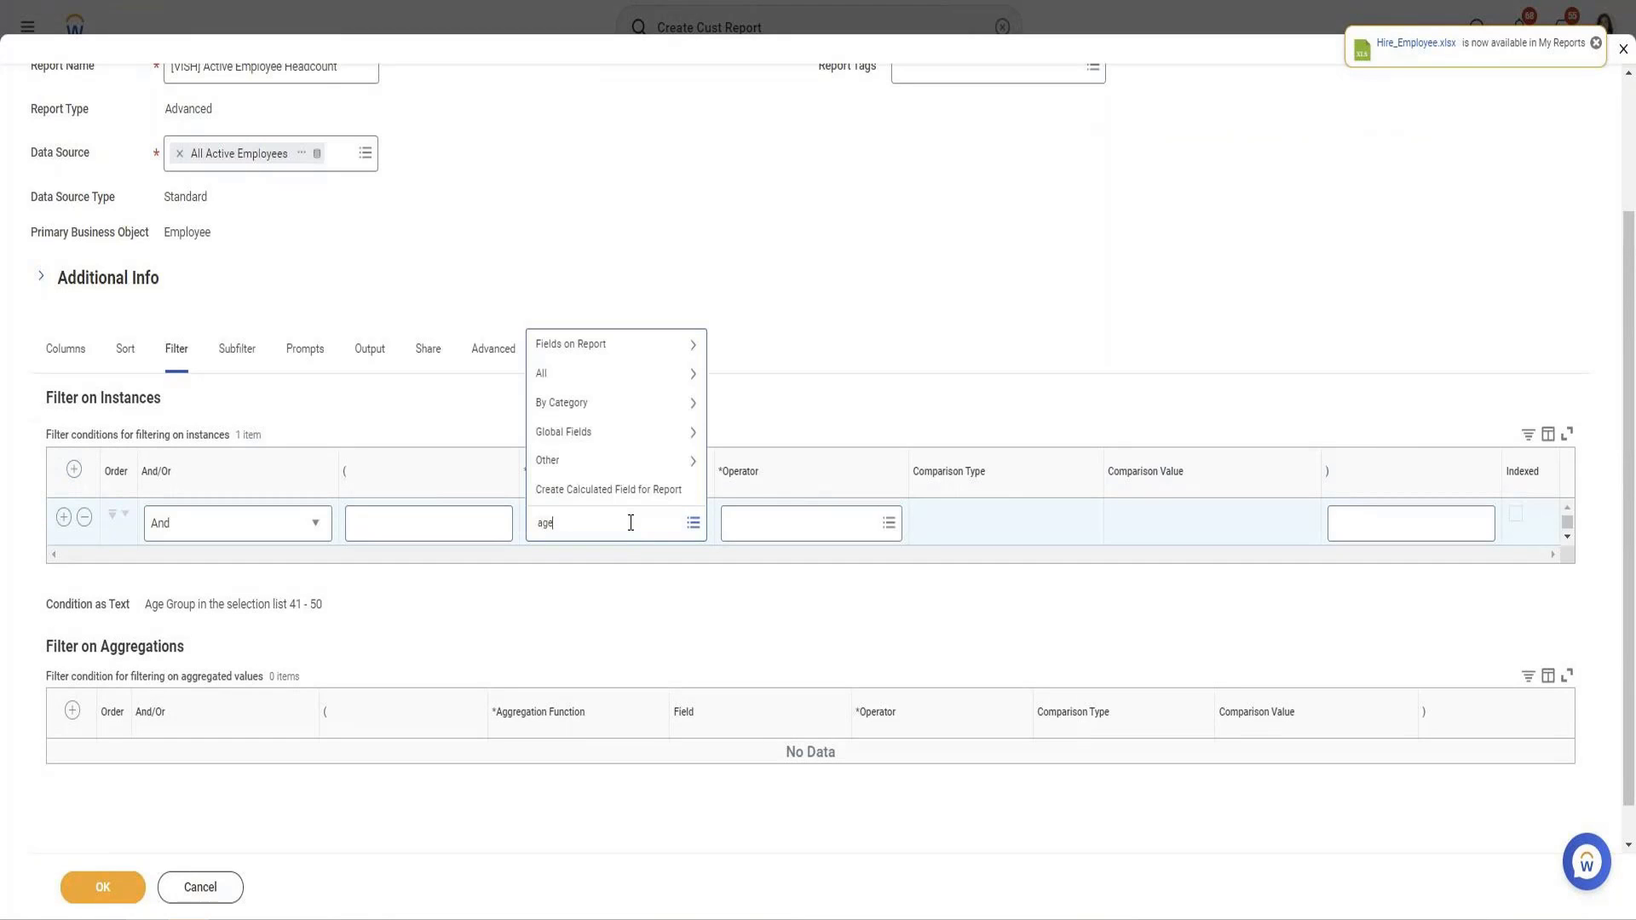
{"action": "key", "text": "Return"}
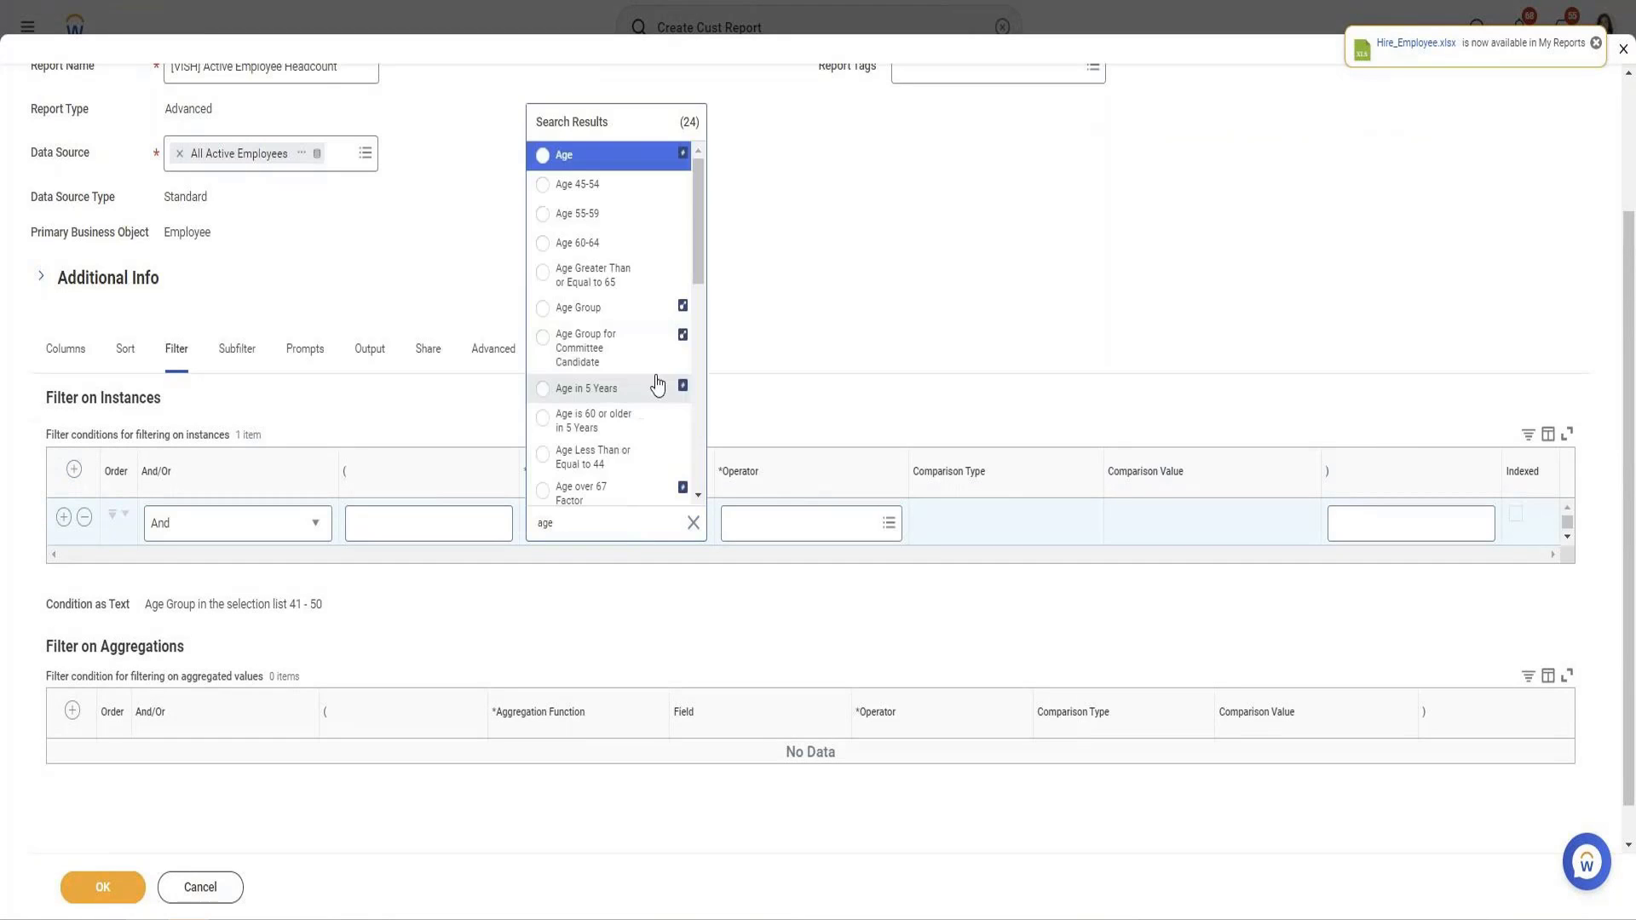
{"action": "left_click", "coordinate": [572, 156]}
Set the Age condition's operator to "greater than or equal to" with comparison value 35.
{"action": "left_click", "coordinate": [826, 522]}
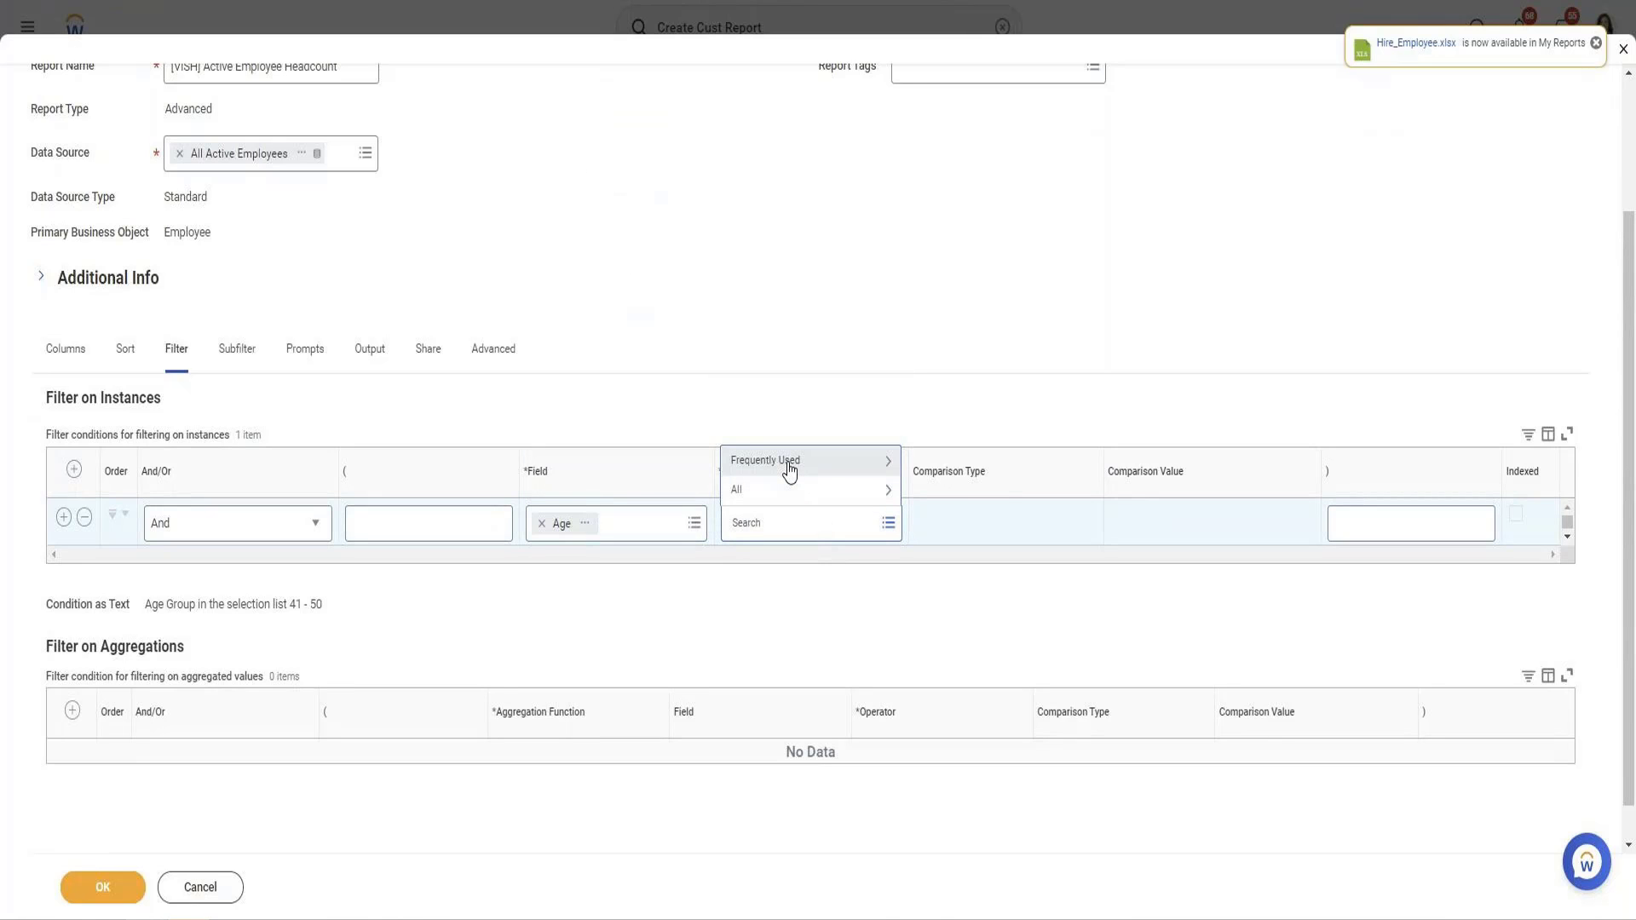
{"action": "left_click", "coordinate": [790, 469]}
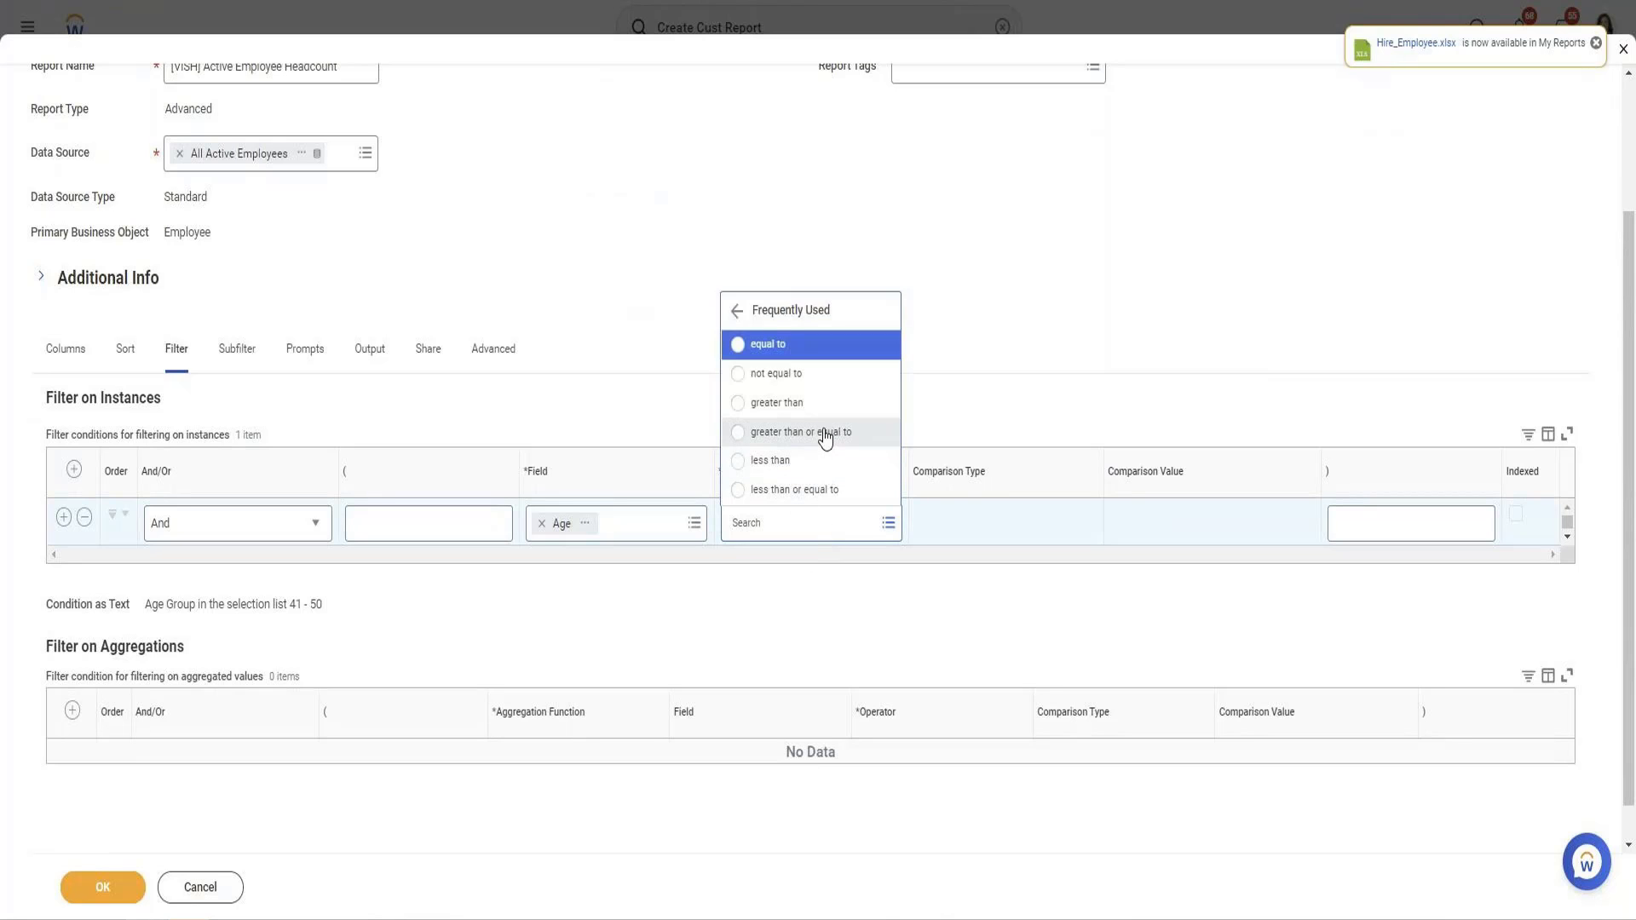
{"action": "left_click", "coordinate": [825, 435]}
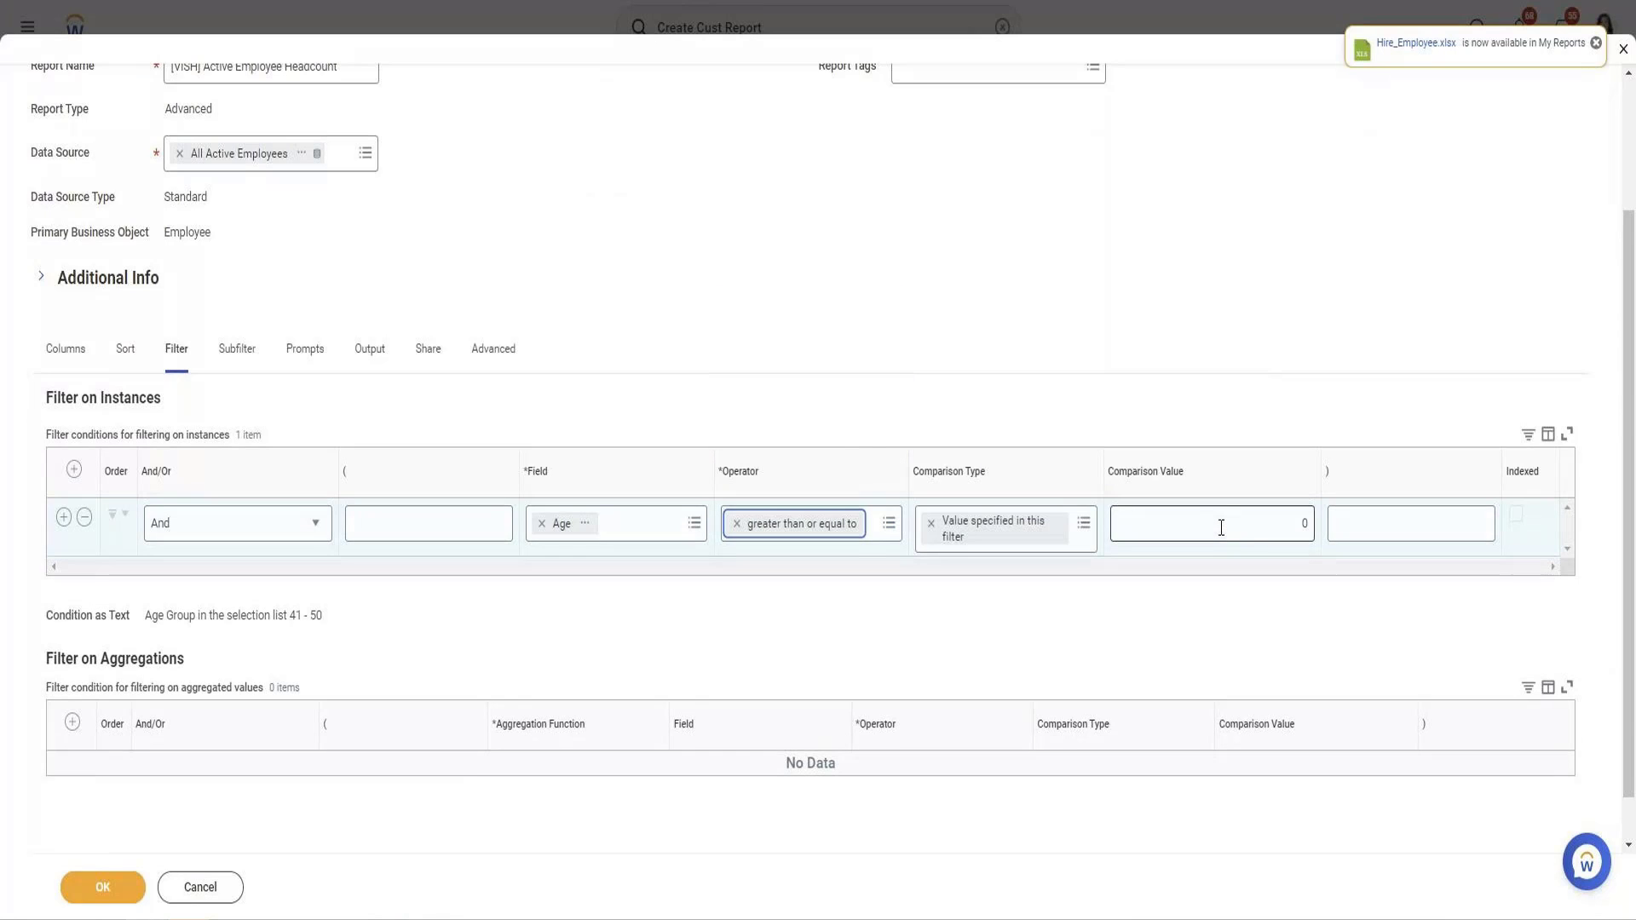
{"action": "left_click", "coordinate": [1221, 527]}
{"action": "key", "text": "BackSpace"}
{"action": "type", "text": "35"}
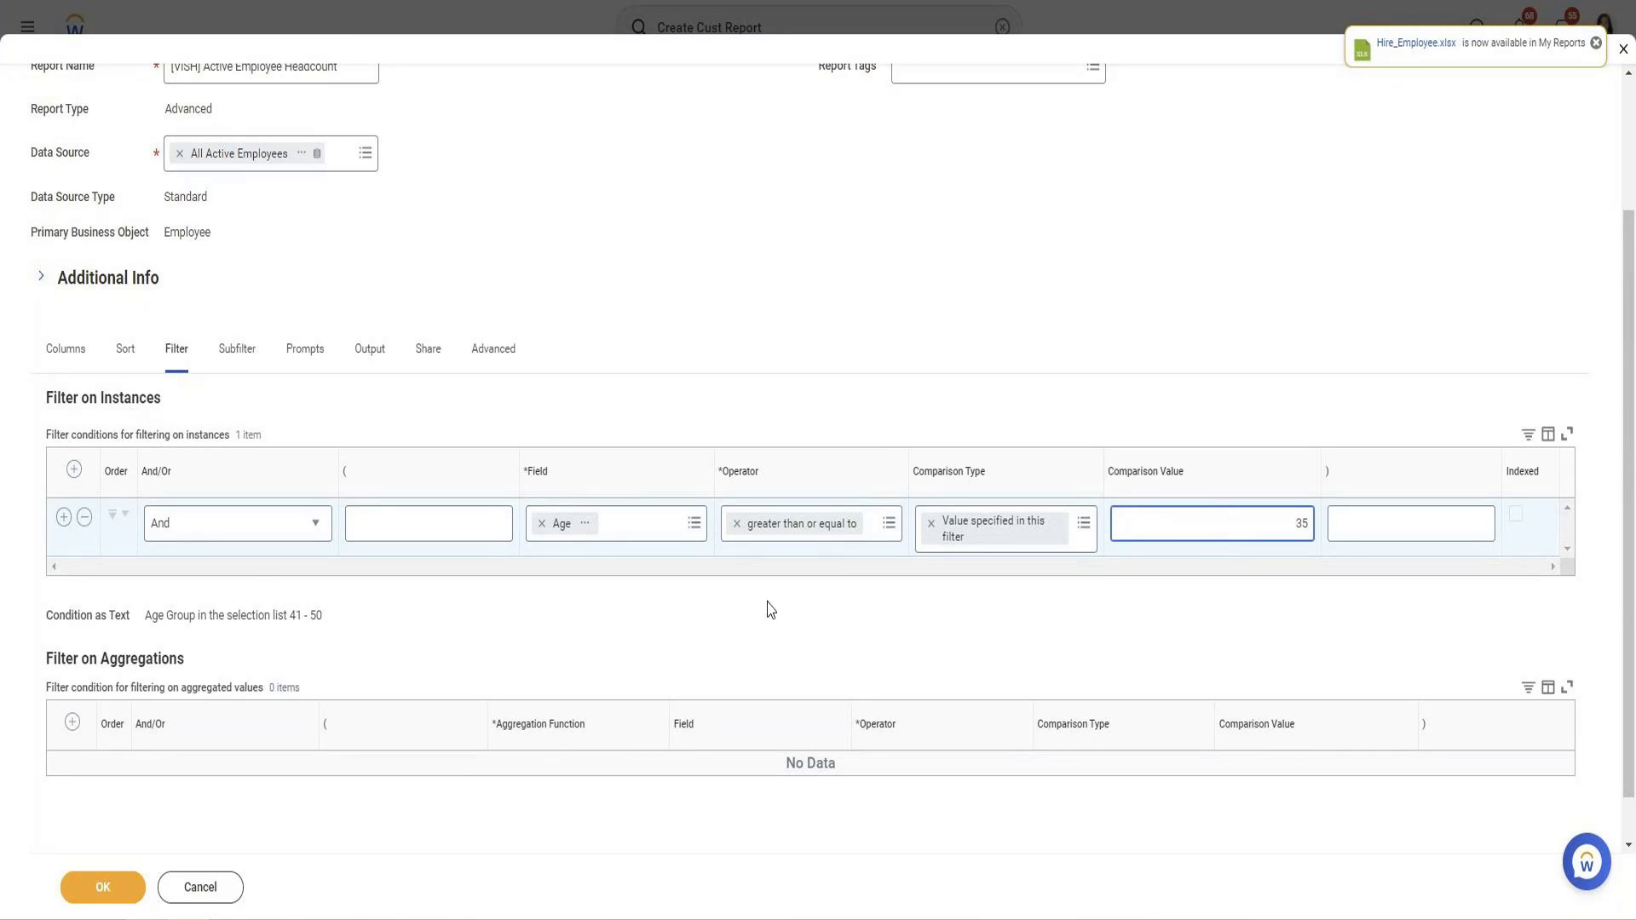
Add a second And condition to the instance filter, using the Age field.
{"action": "left_click", "coordinate": [64, 518]}
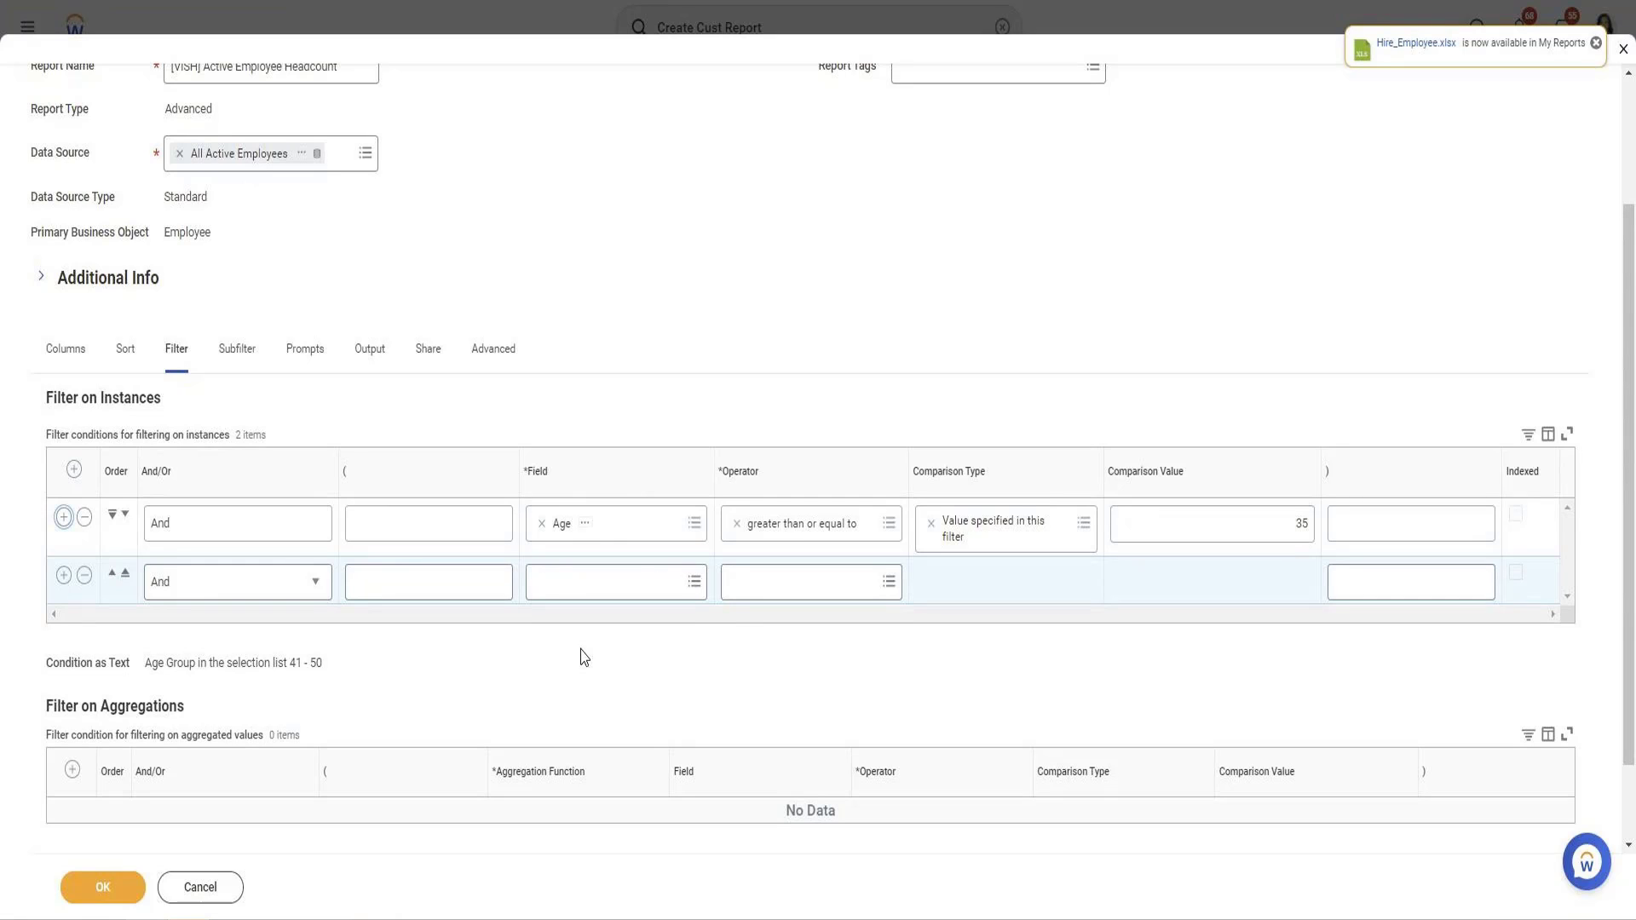
{"action": "left_click", "coordinate": [572, 584]}
{"action": "type", "text": "age"}
{"action": "key", "text": "Return"}
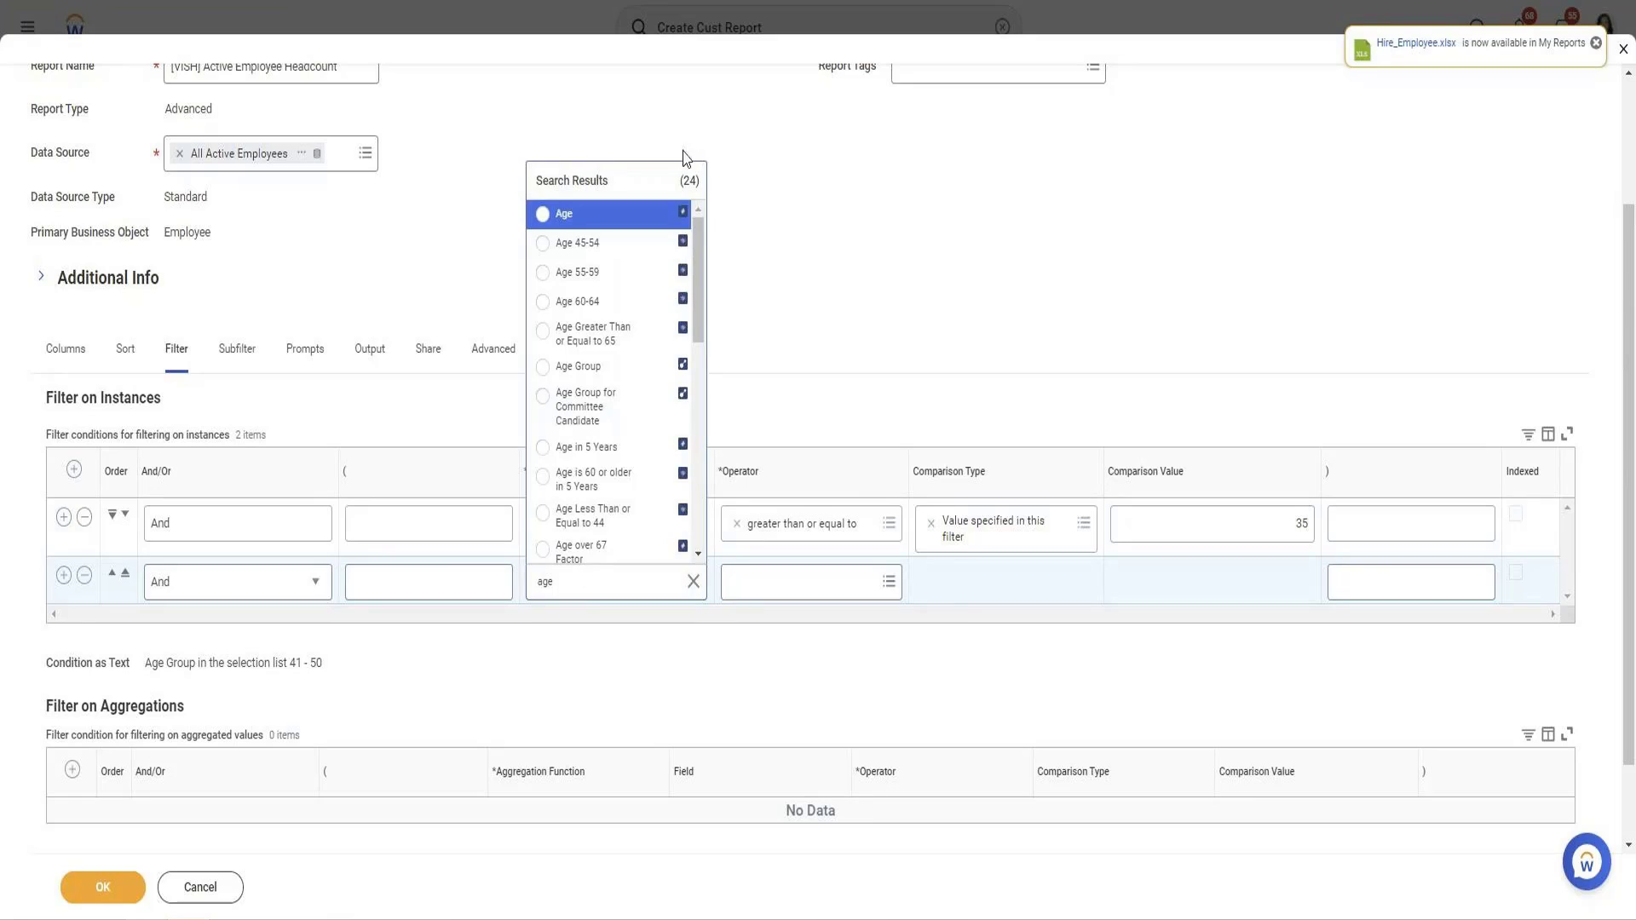
{"action": "left_click", "coordinate": [564, 214]}
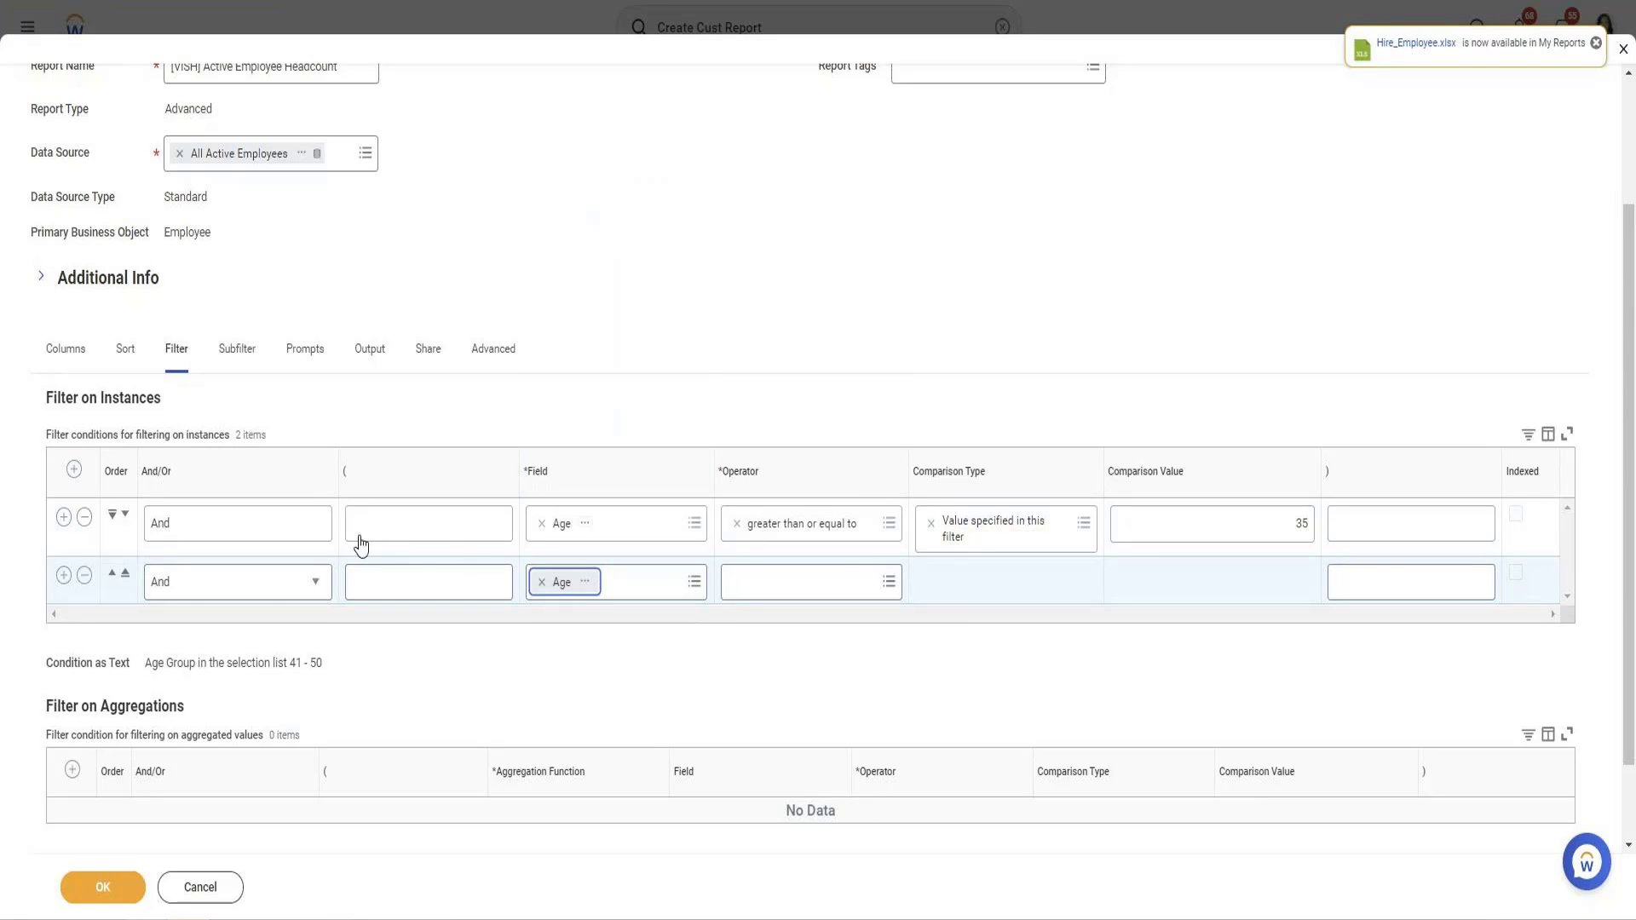
Set the second Age condition to "less than or equal to" 45, then save and run the report.
{"action": "left_click", "coordinate": [862, 584]}
{"action": "type", "text": "less t"}
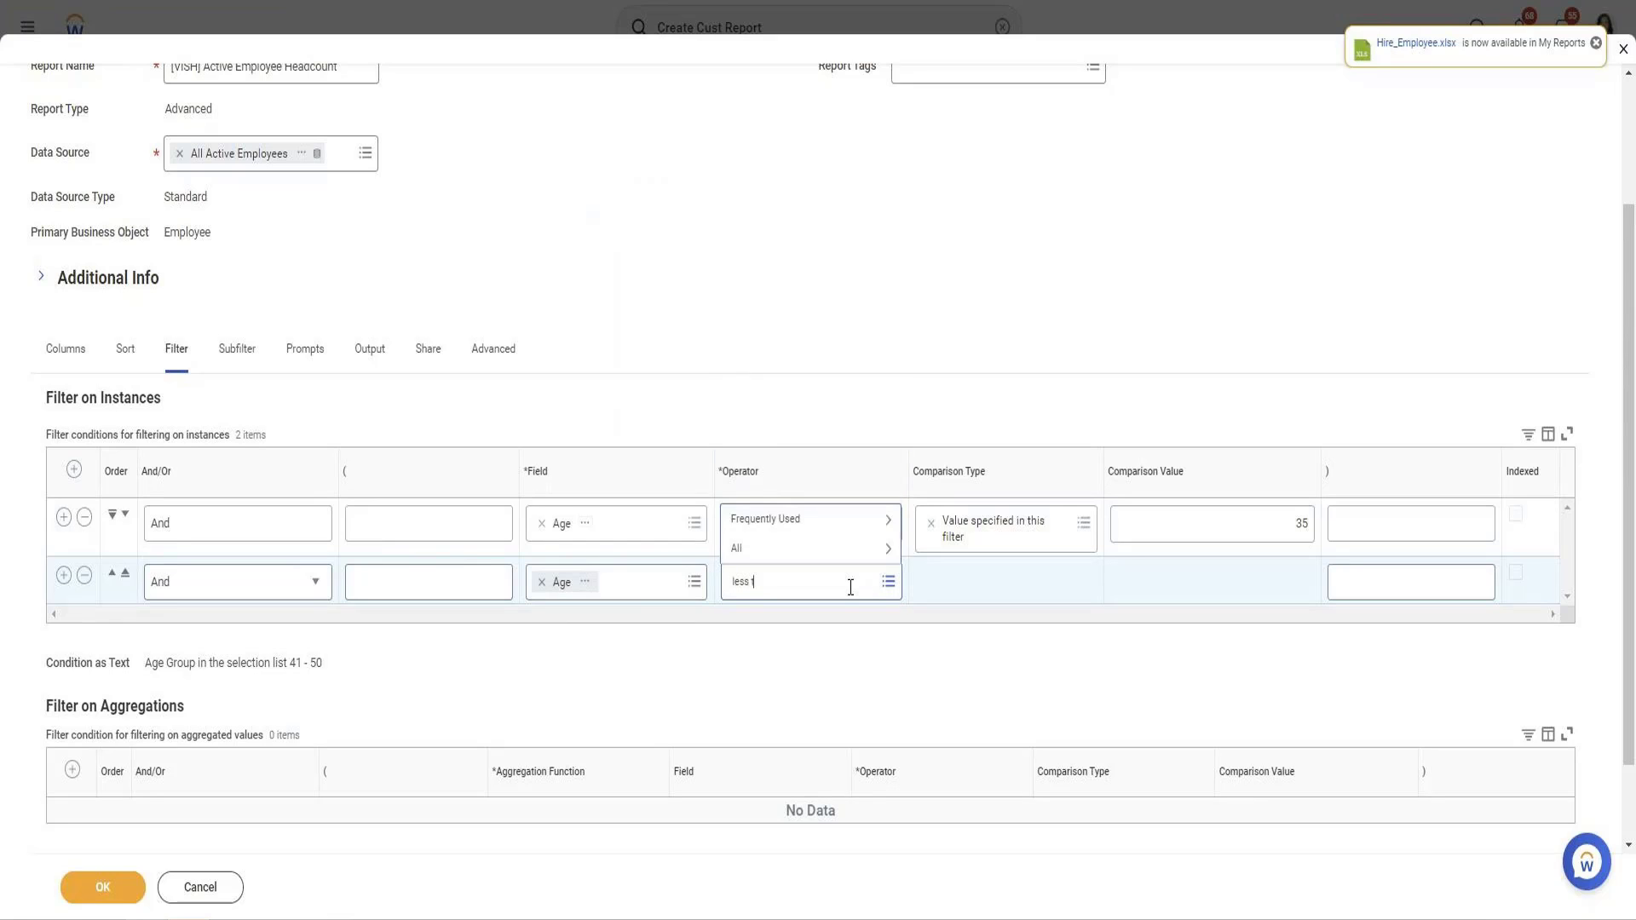
{"action": "type", "text": "han or"}
{"action": "key", "text": "Return"}
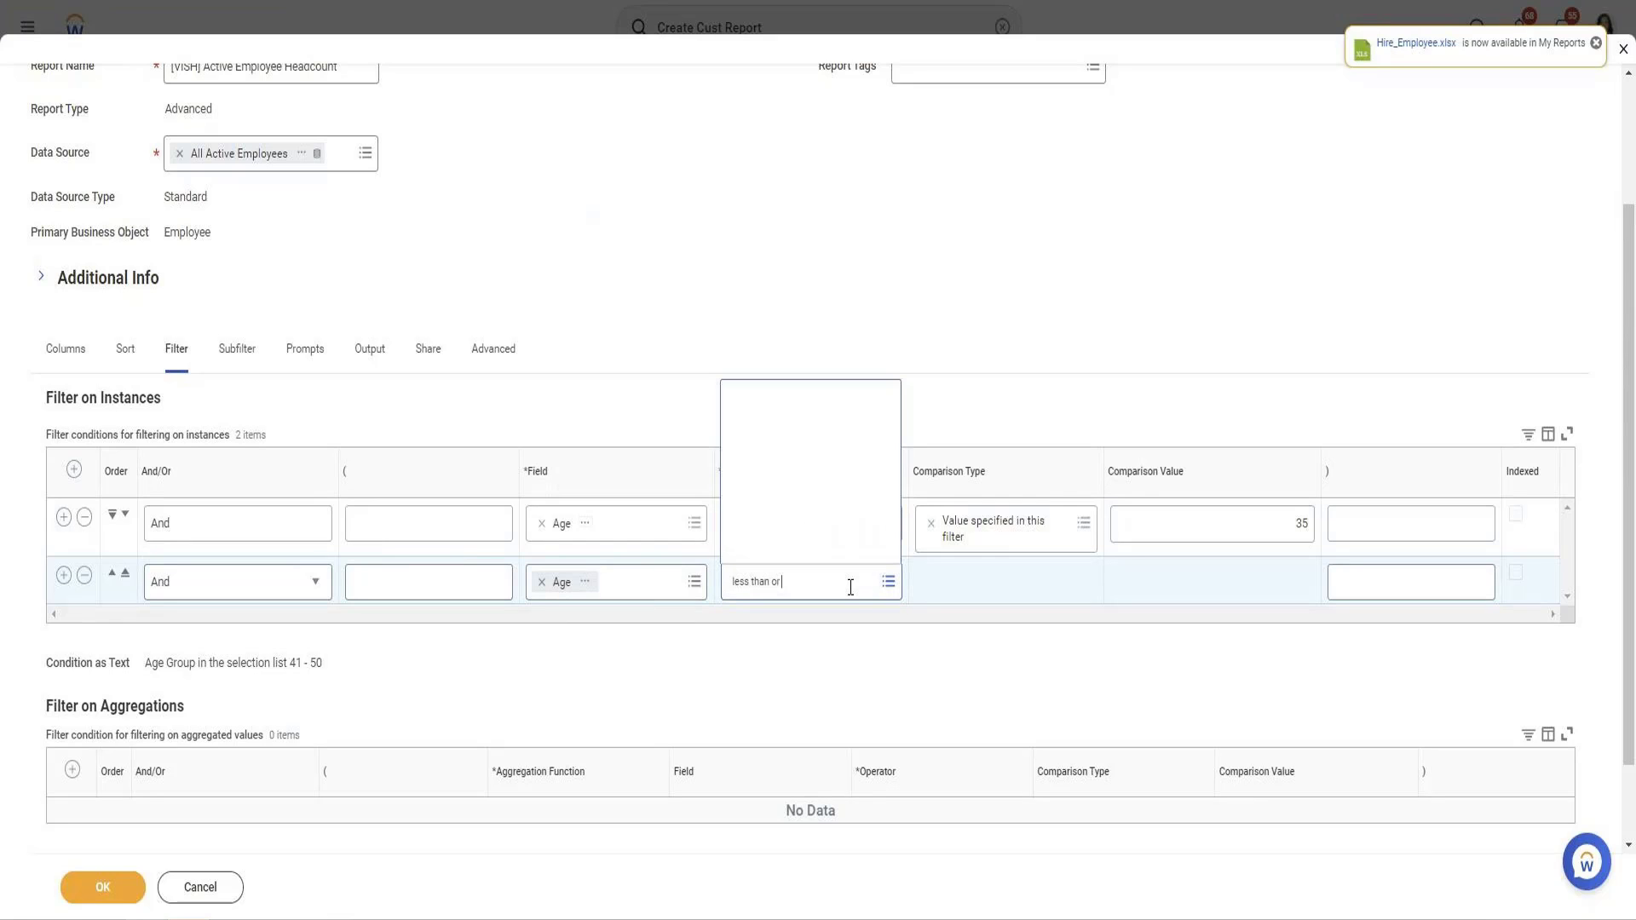
{"action": "left_click", "coordinate": [1157, 588]}
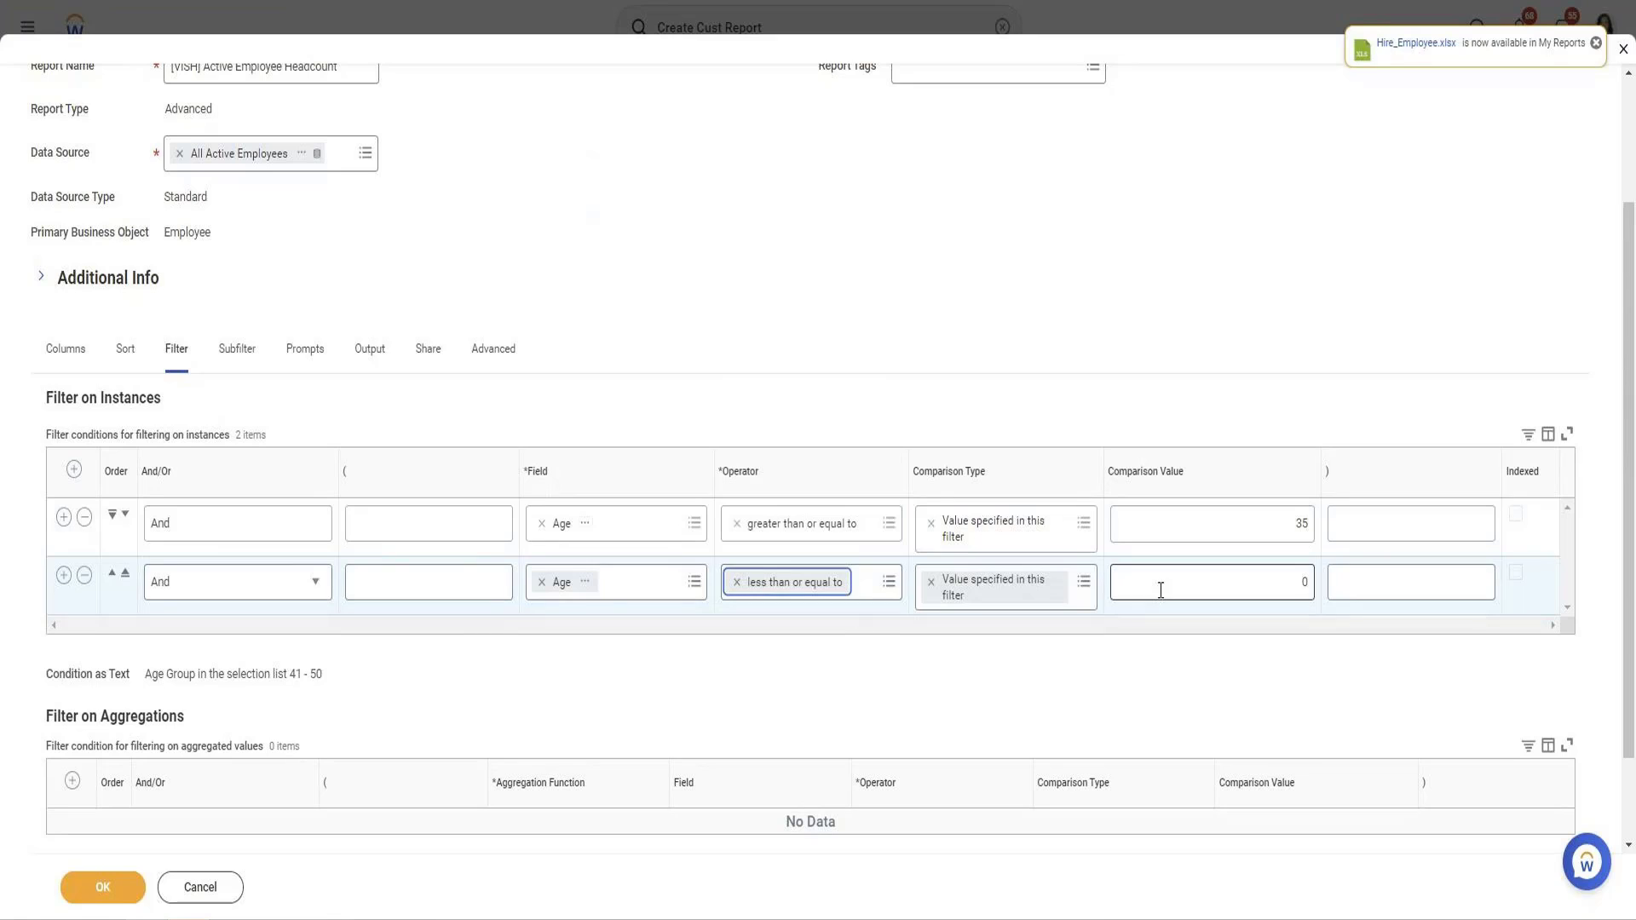
{"action": "type", "text": "45"}
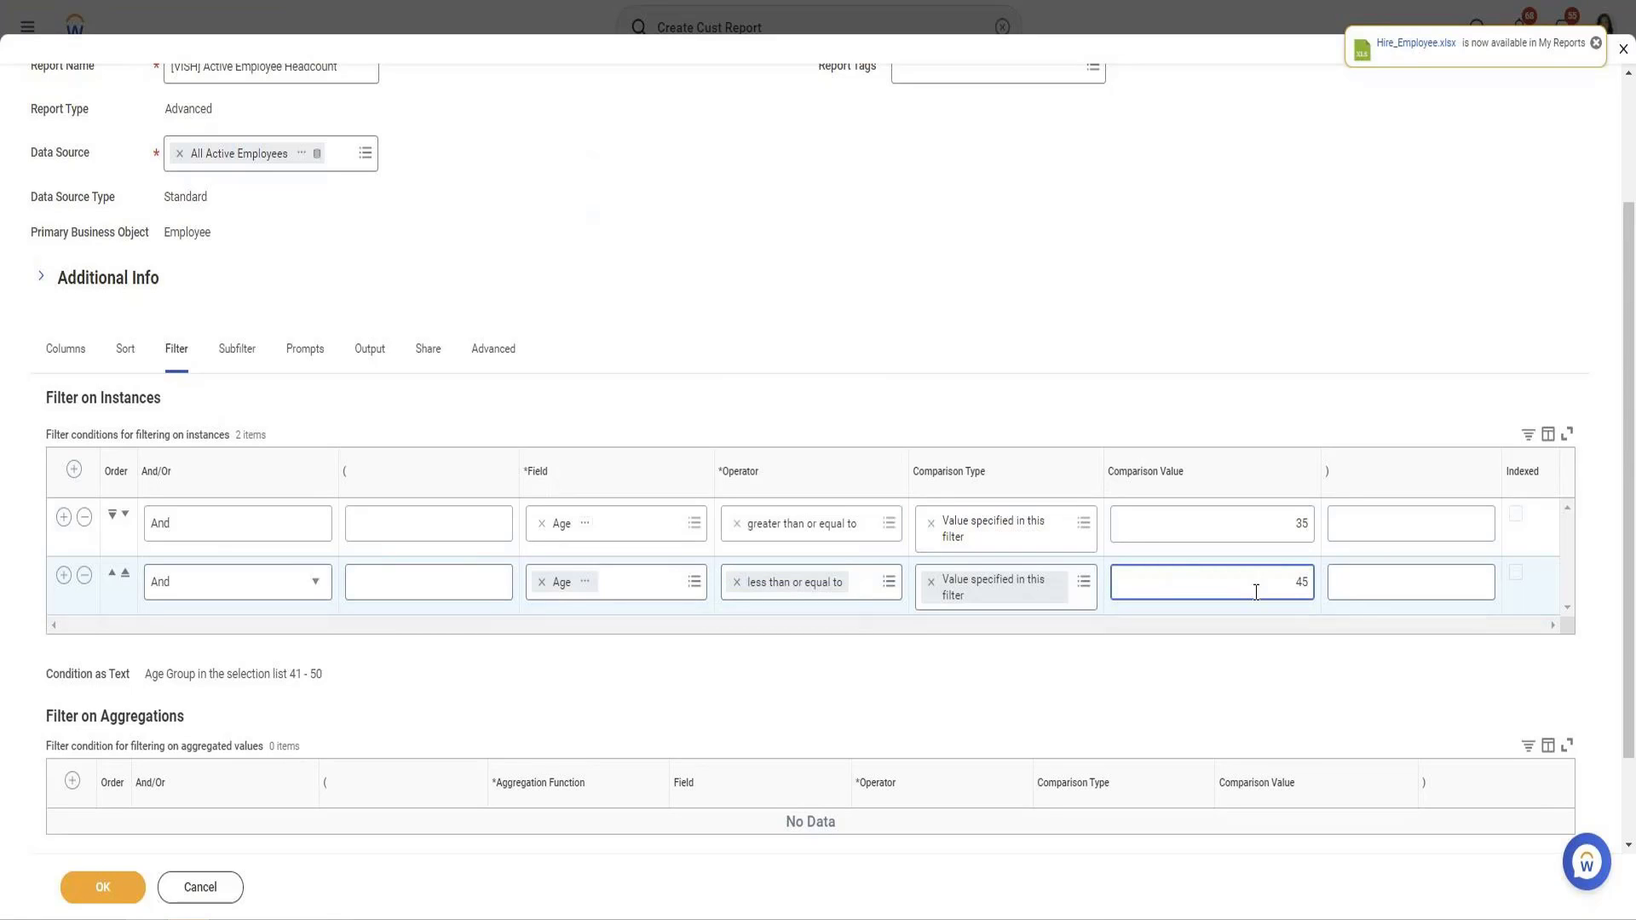
{"action": "left_click", "coordinate": [96, 901]}
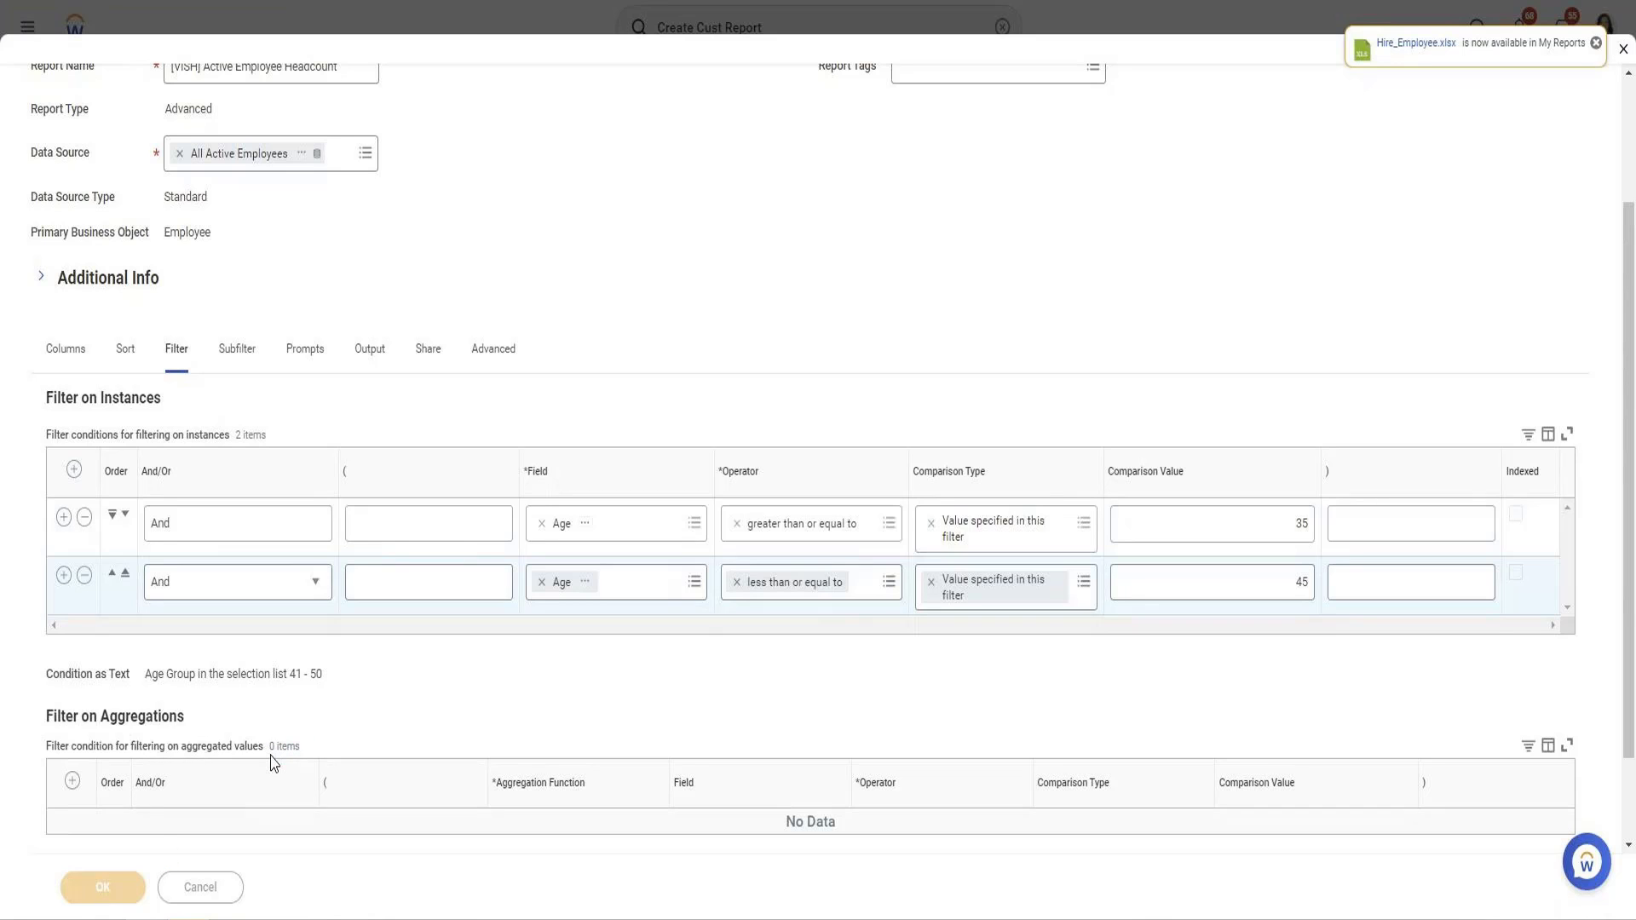
{"action": "left_click", "coordinate": [137, 886]}
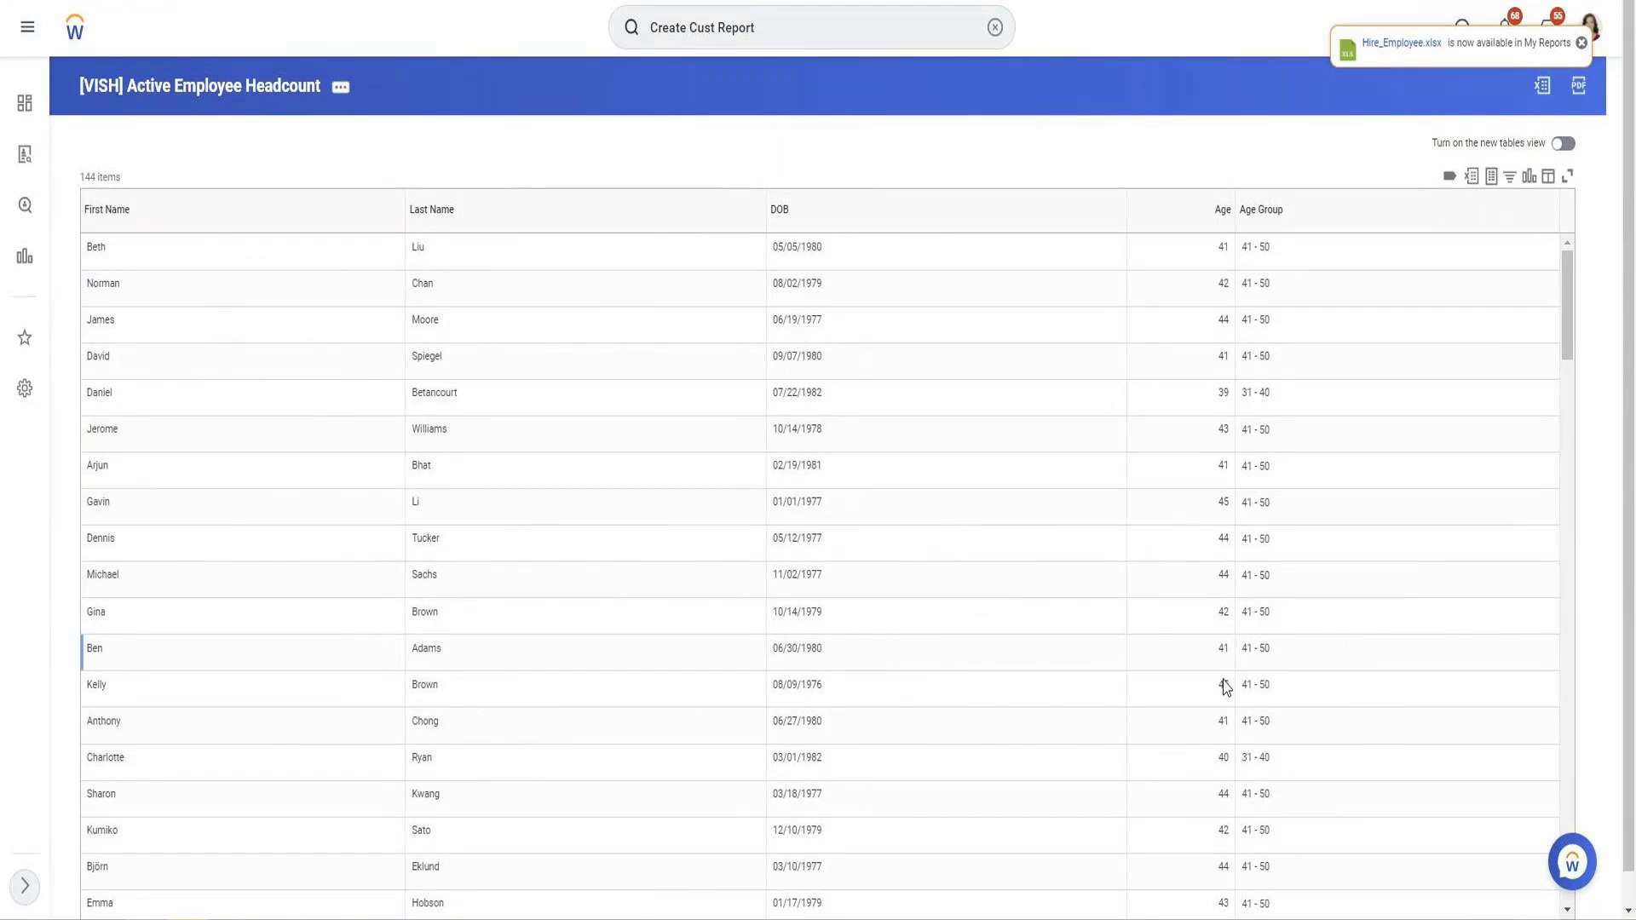
Compare the Age and Age Group values in the filtered output and reopen the report definition at its columns.
{"action": "scroll", "coordinate": [1224, 686], "scroll_direction": "down", "scroll_amount": 6}
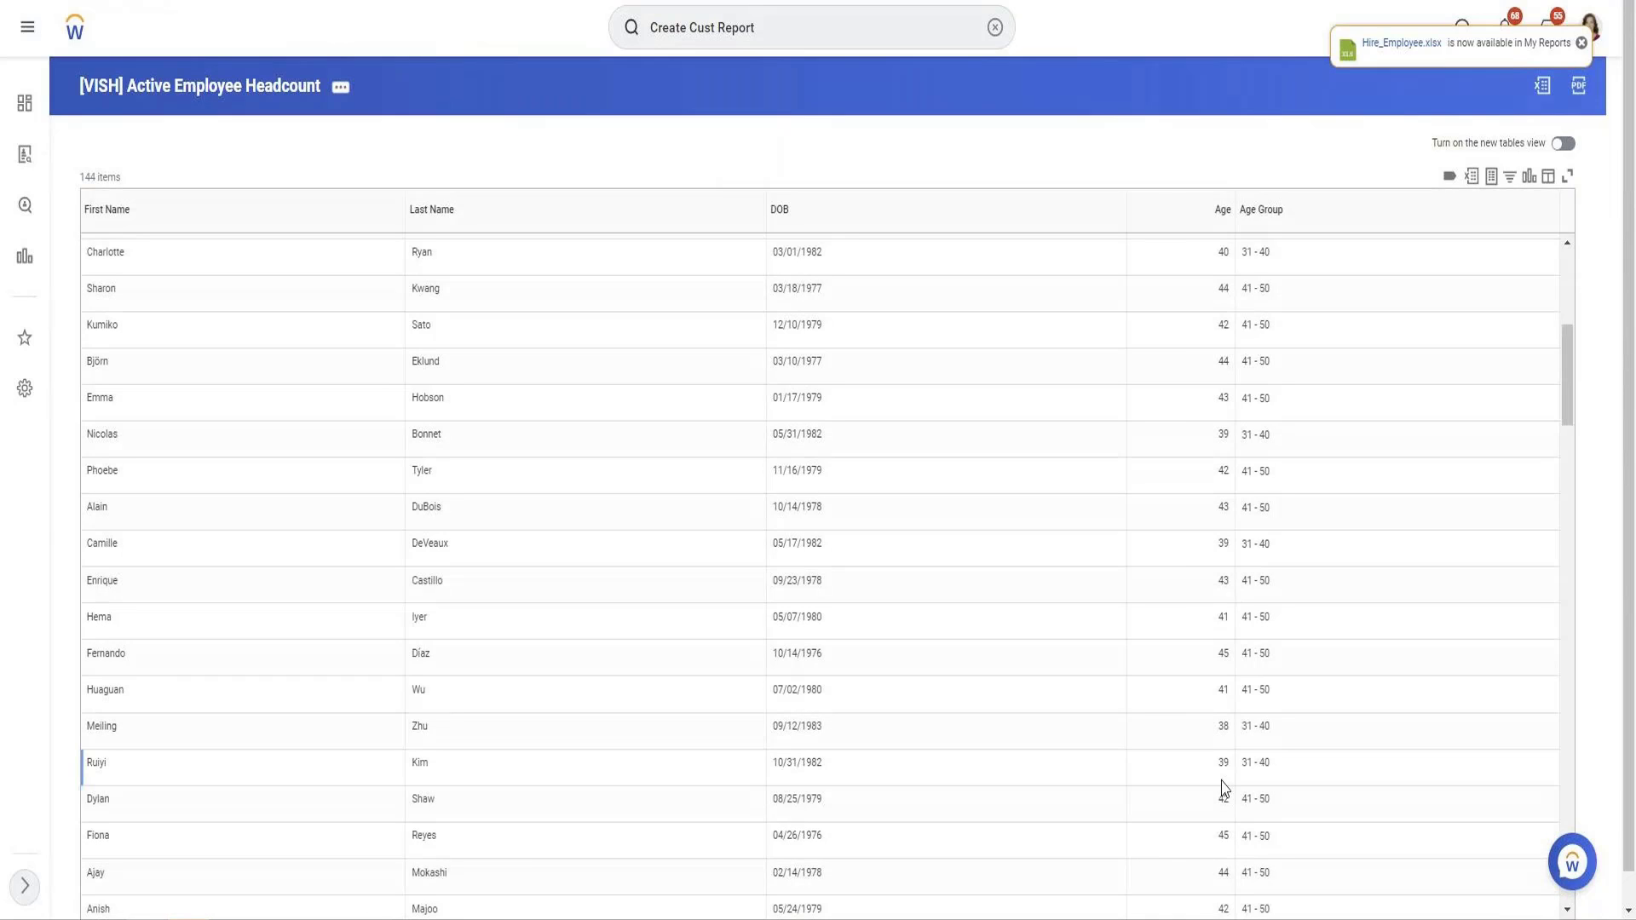
{"action": "double_click", "coordinate": [1226, 764]}
{"action": "left_click_drag", "start_coordinate": [1231, 773], "coordinate": [1269, 764]}
{"action": "left_click", "coordinate": [340, 86]}
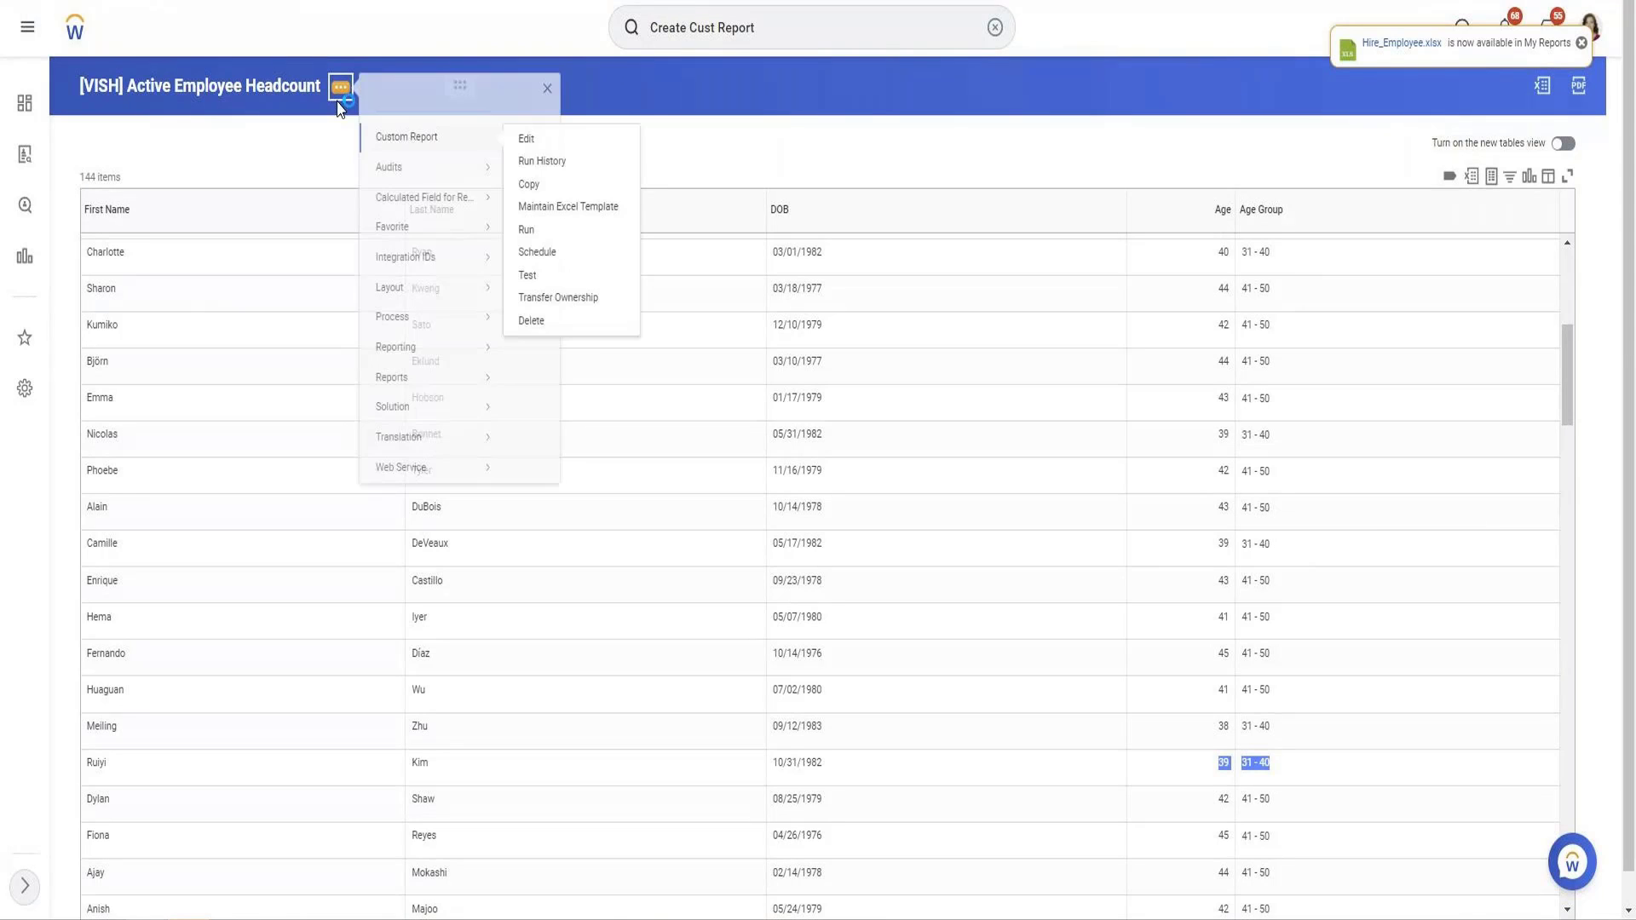
{"action": "left_click", "coordinate": [538, 162]}
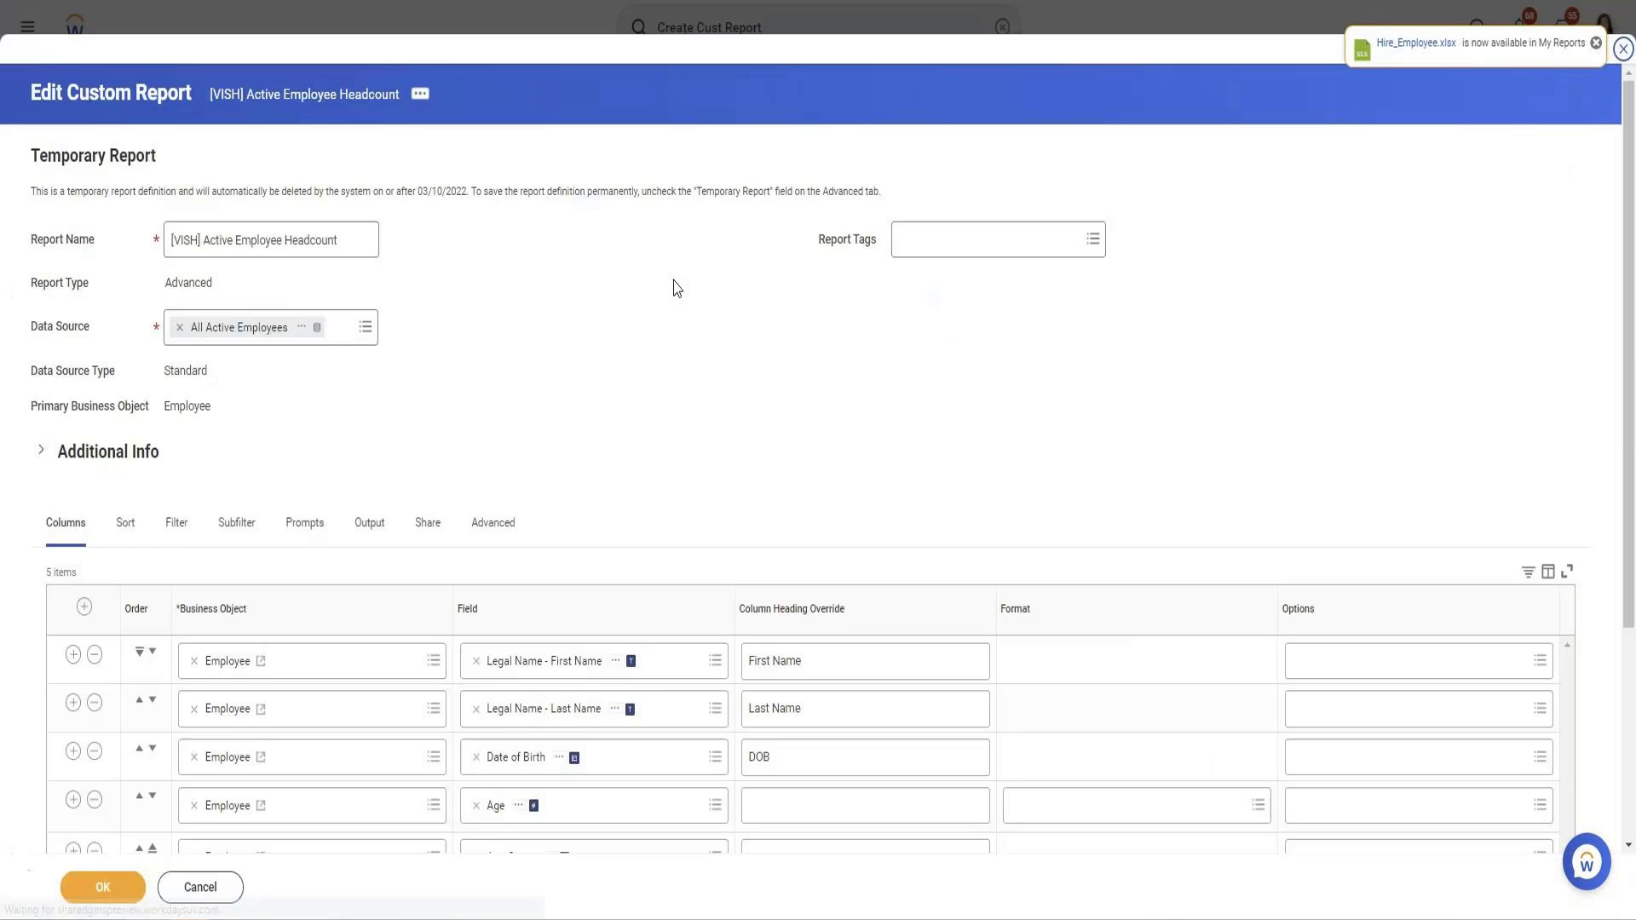
{"action": "scroll", "coordinate": [672, 284], "scroll_direction": "down", "scroll_amount": 3}
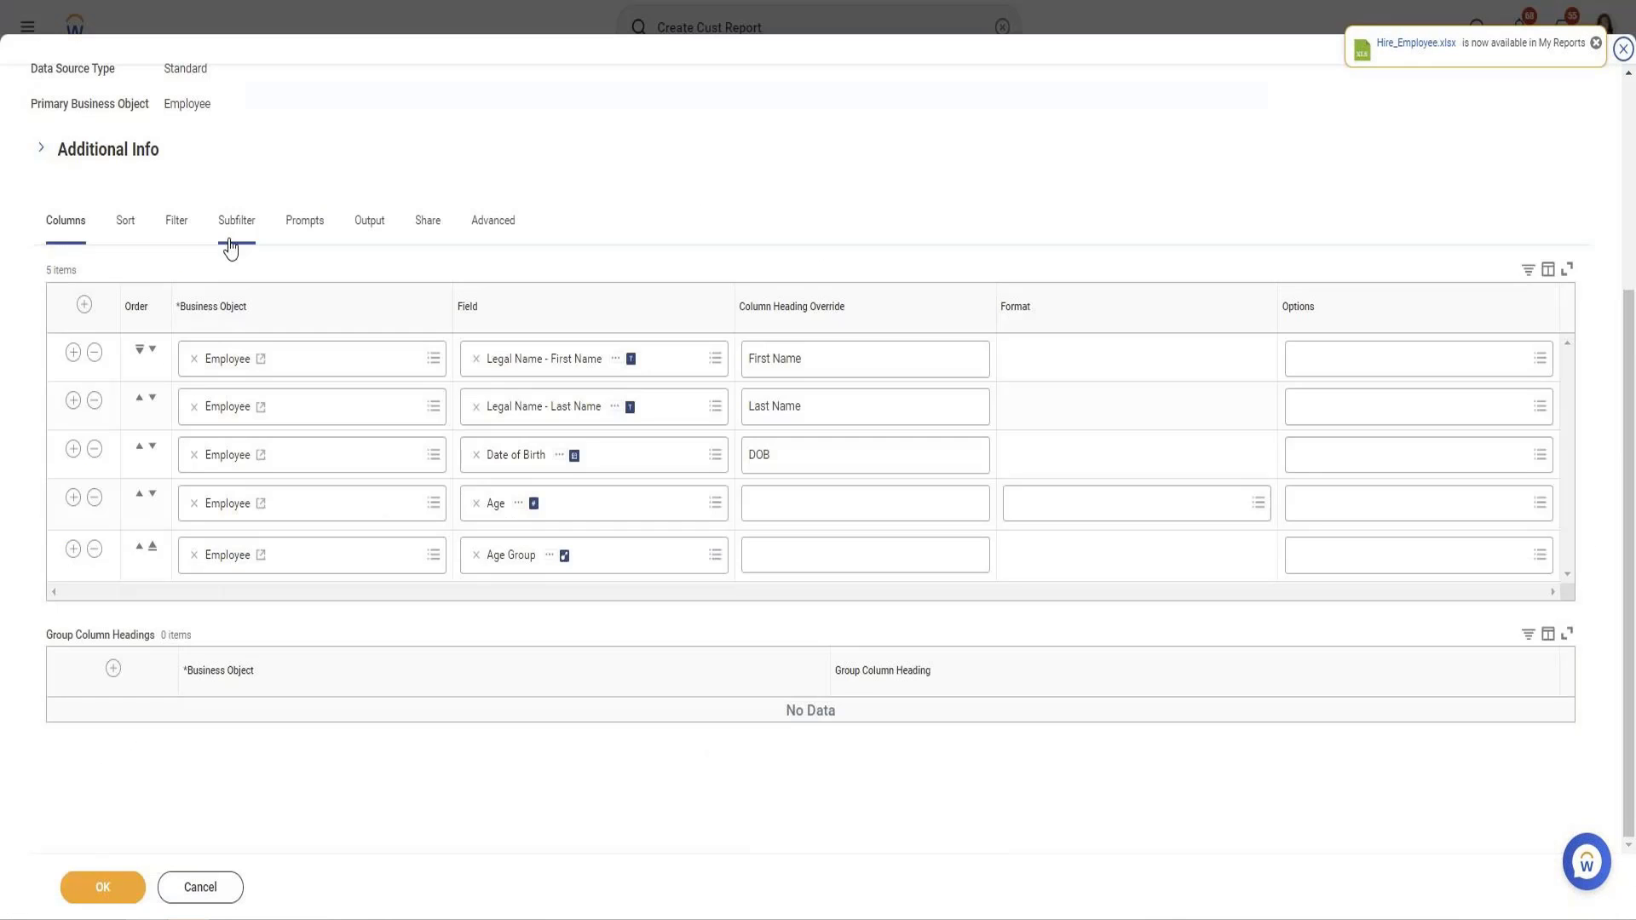
Add a third And condition to the instance filter, using the Date of Birth field.
{"action": "left_click", "coordinate": [175, 228]}
{"action": "left_click", "coordinate": [63, 467]}
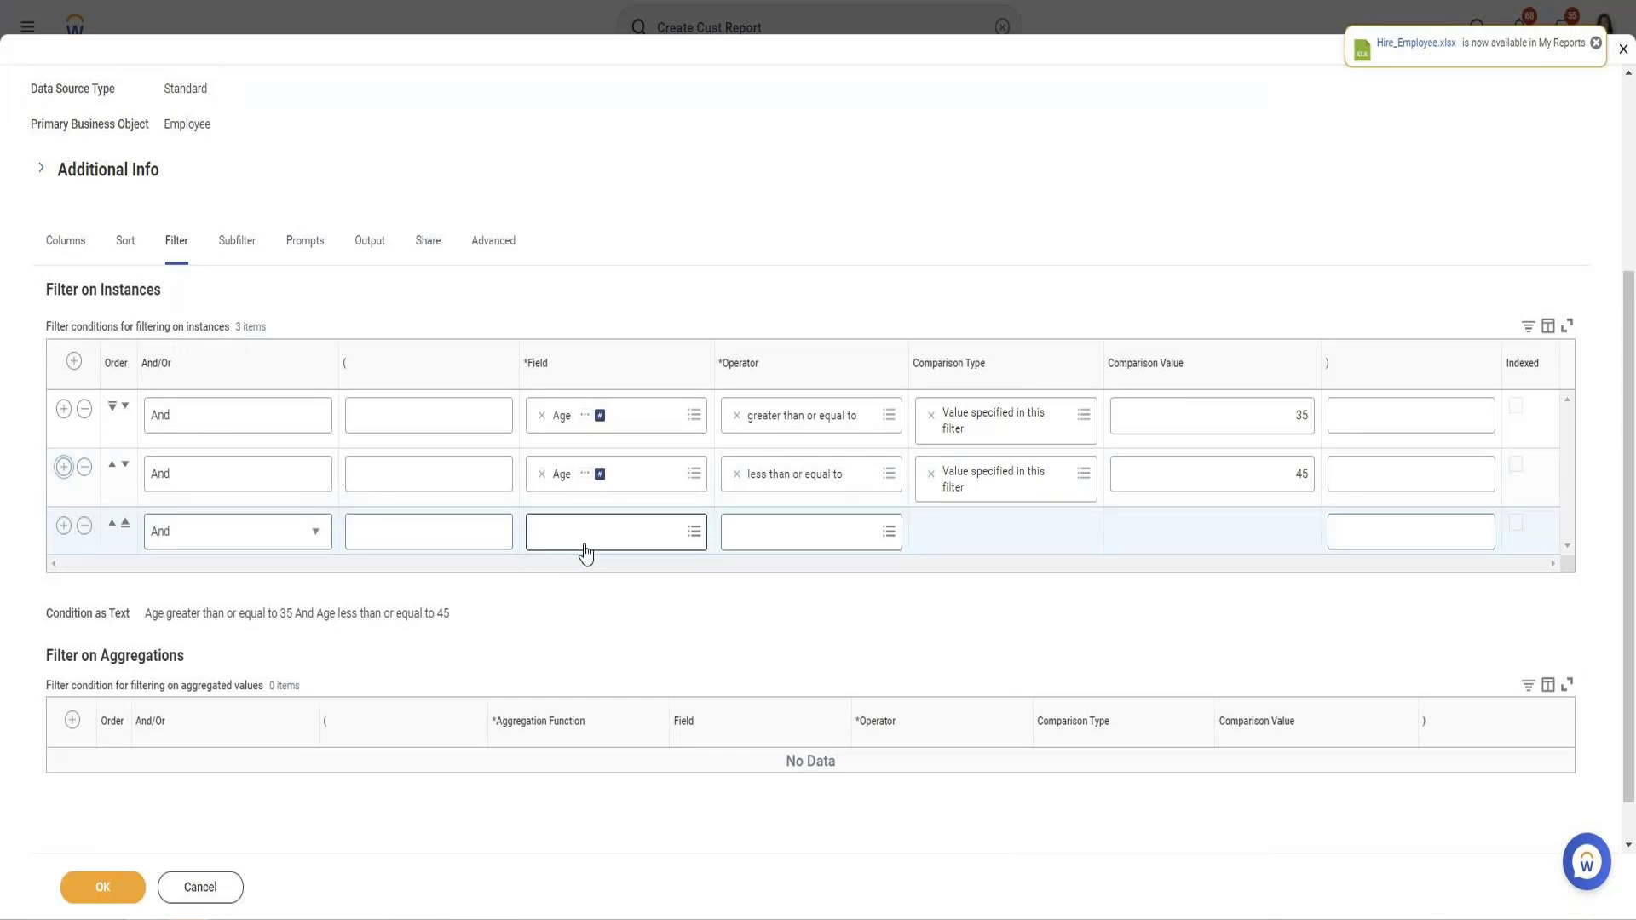
{"action": "left_click", "coordinate": [588, 537]}
{"action": "type", "text": "Date of"}
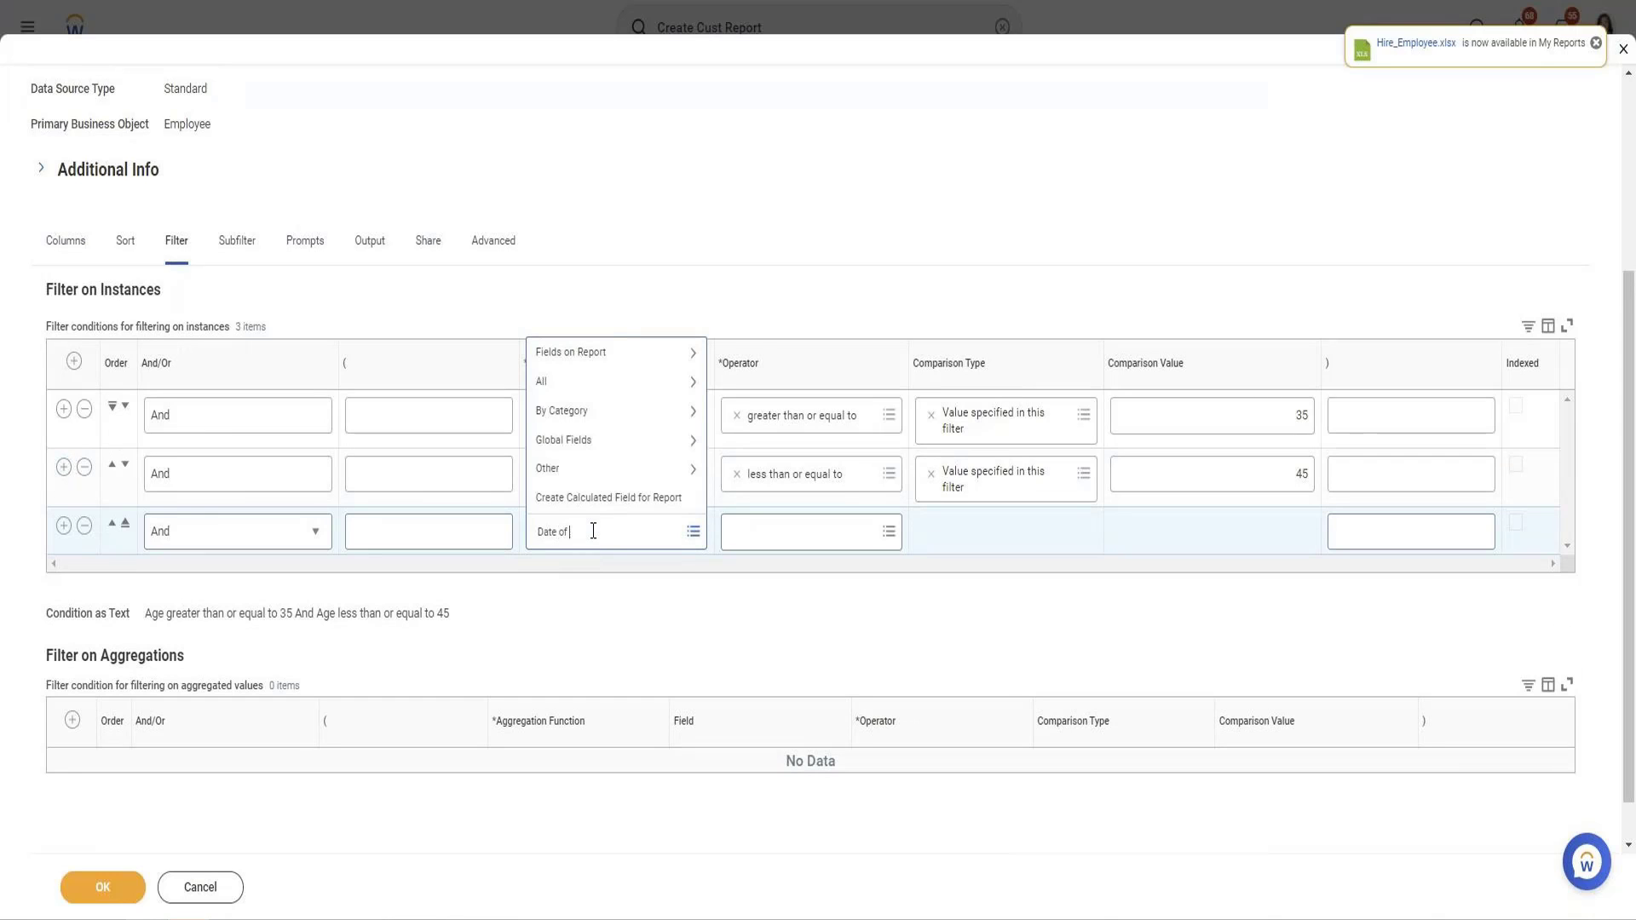
{"action": "type", "text": " birth\\"}
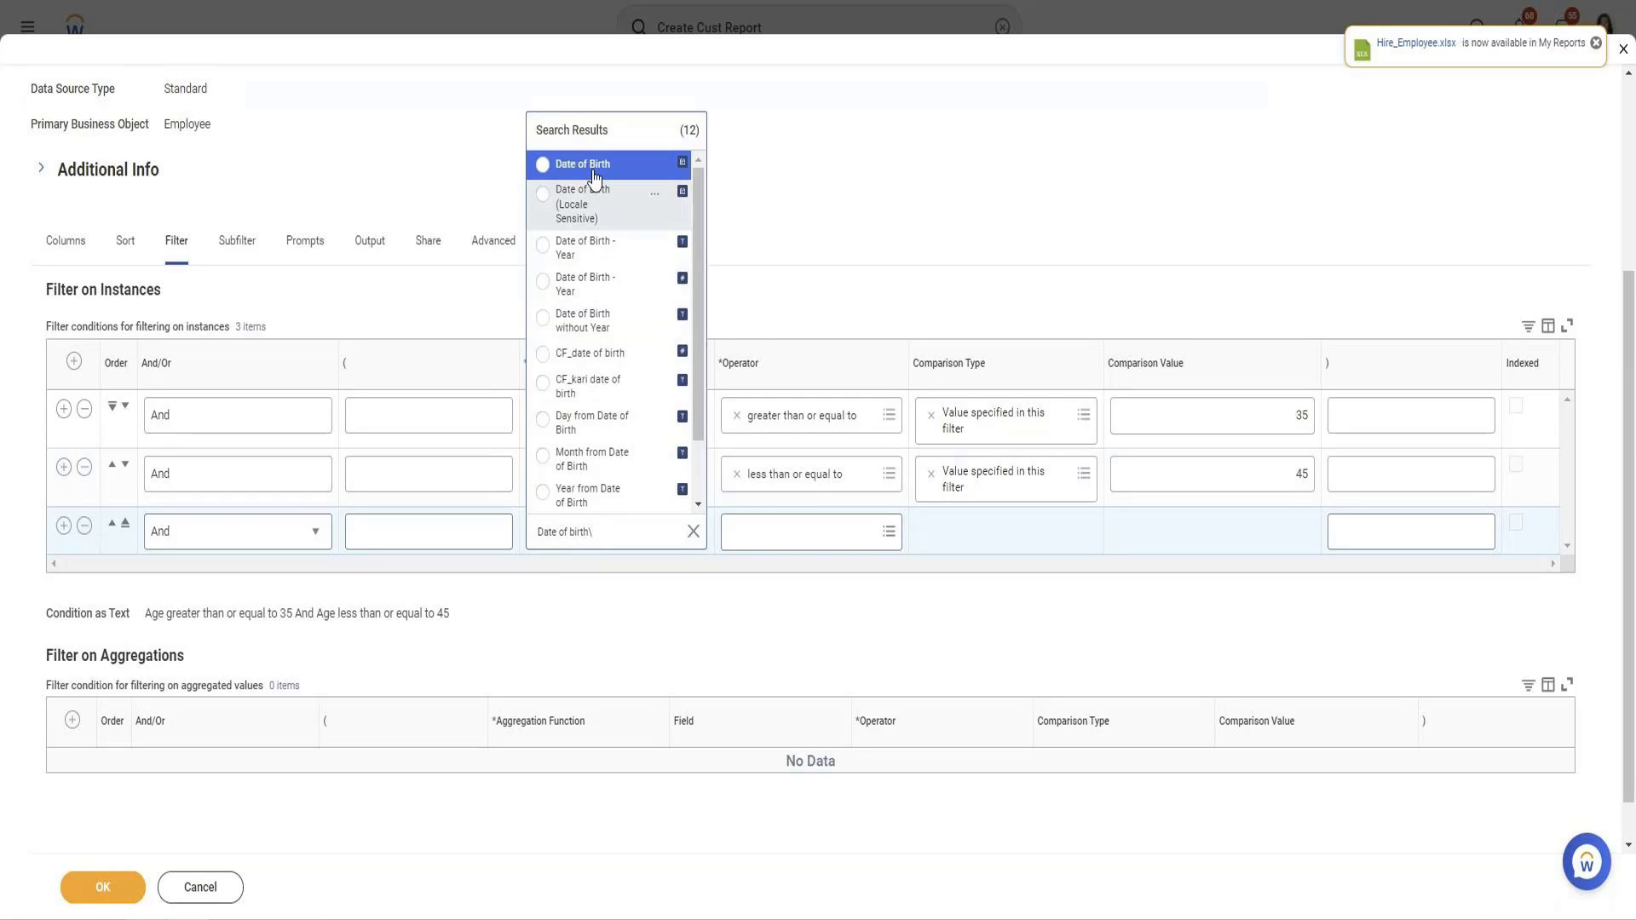
{"action": "left_click", "coordinate": [622, 167]}
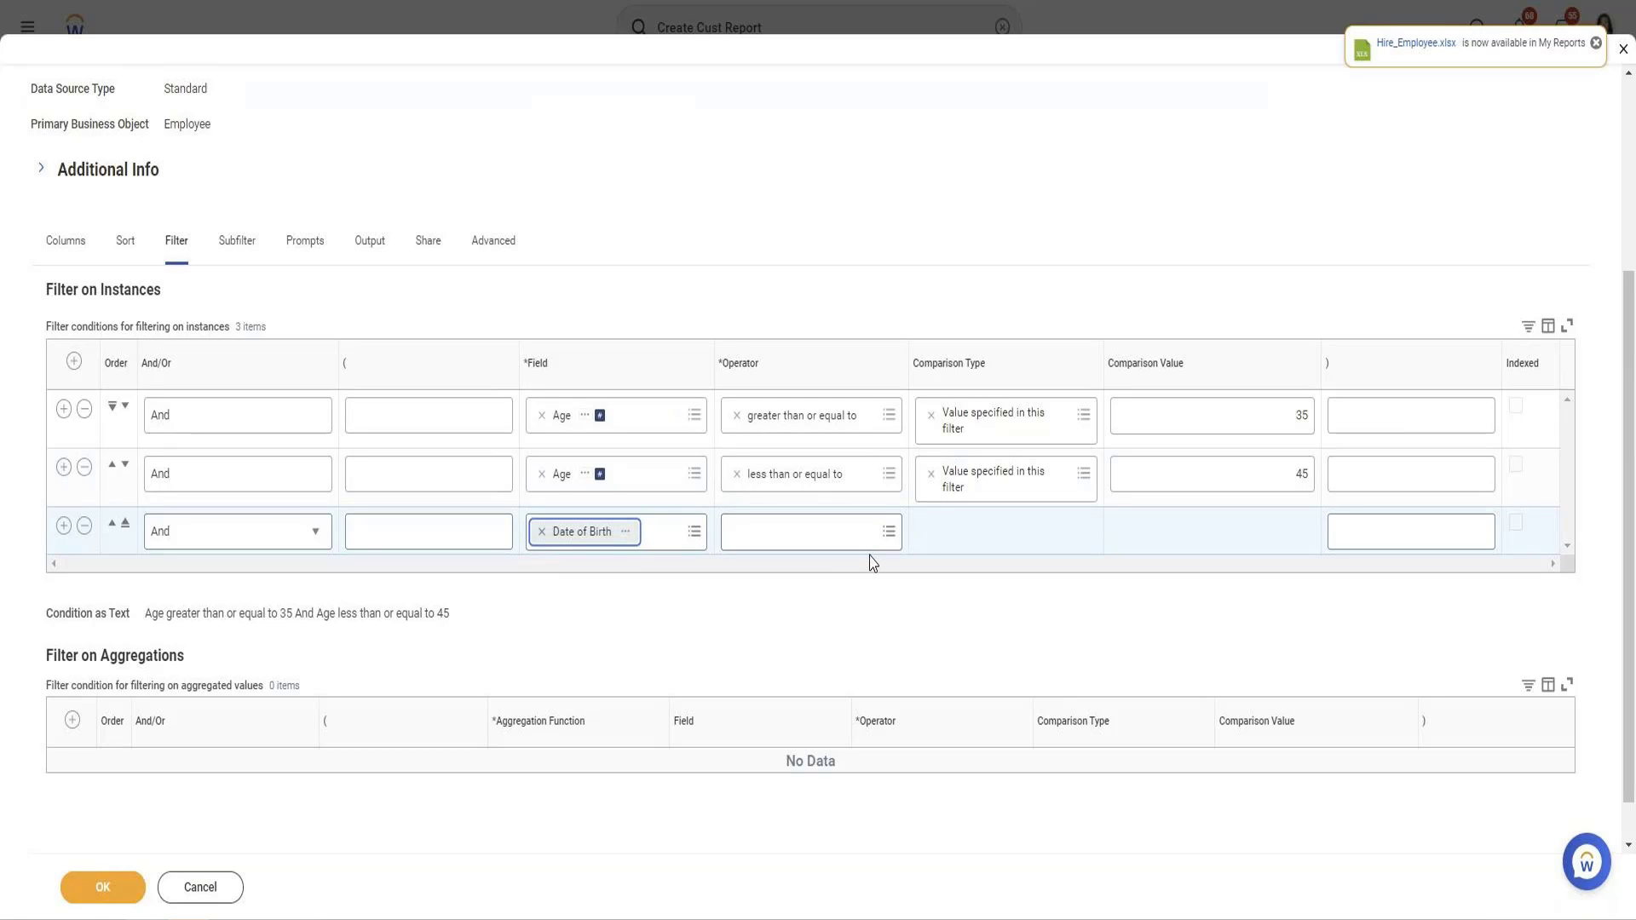
Set the Date of Birth condition's operator to "greater than or equal to".
{"action": "left_click", "coordinate": [816, 542]}
{"action": "type", "text": "less"}
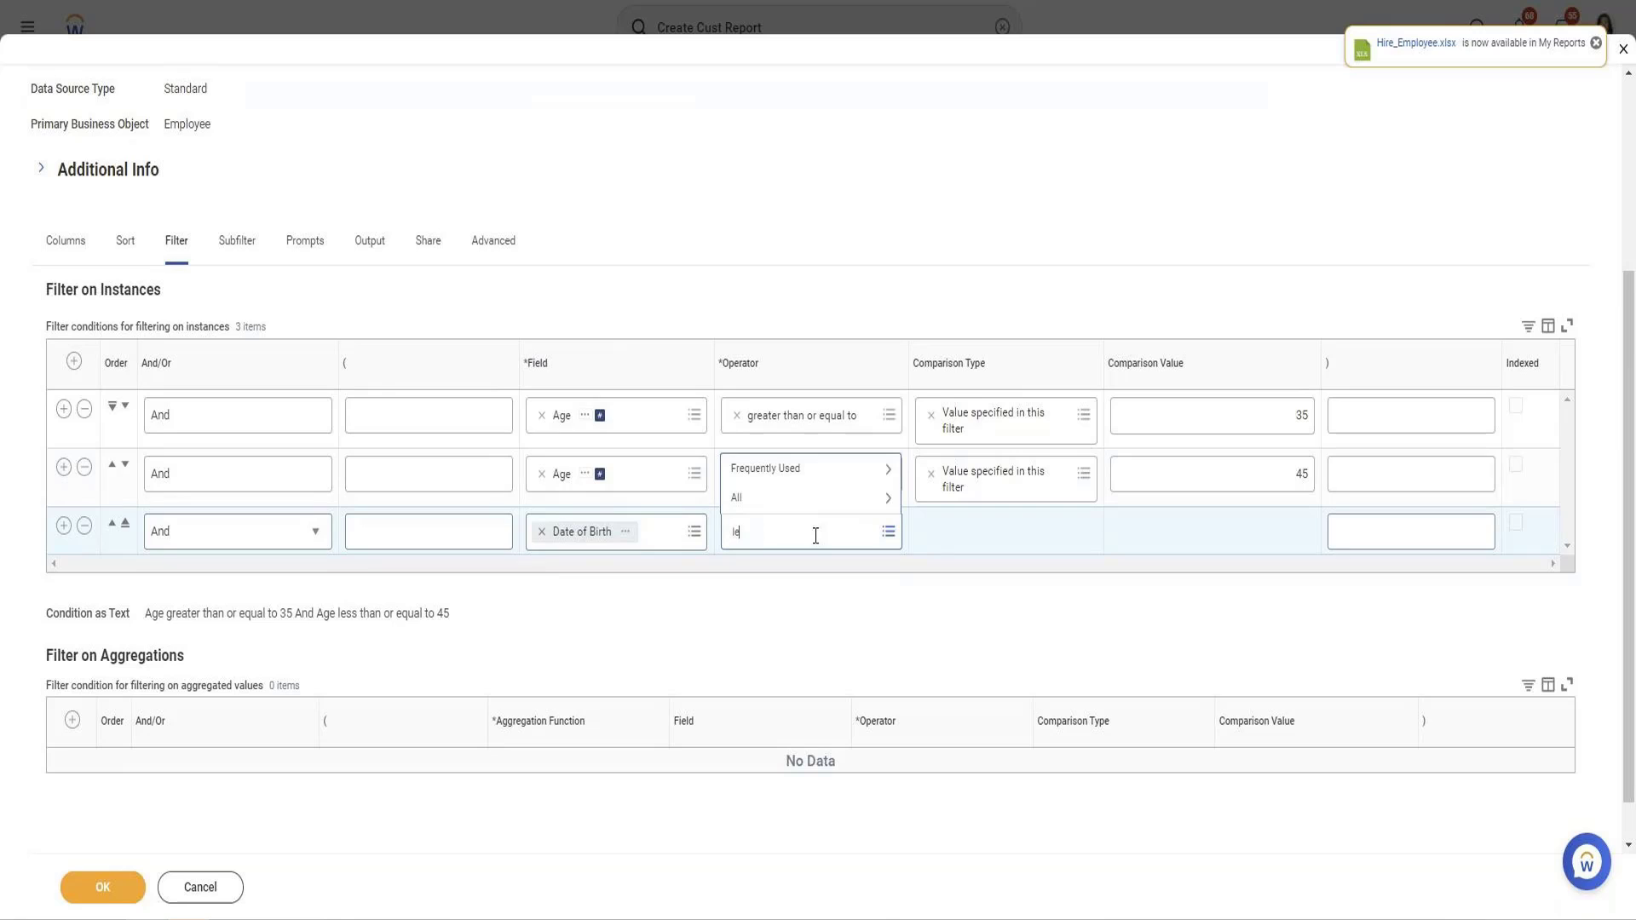
{"action": "key", "text": "BackSpace"}
{"action": "key", "text": "BackSpace"}
{"action": "key", "text": "BackSpace"}
{"action": "key", "text": "BackSpace"}
{"action": "type", "text": "greather"}
{"action": "key", "text": "Return"}
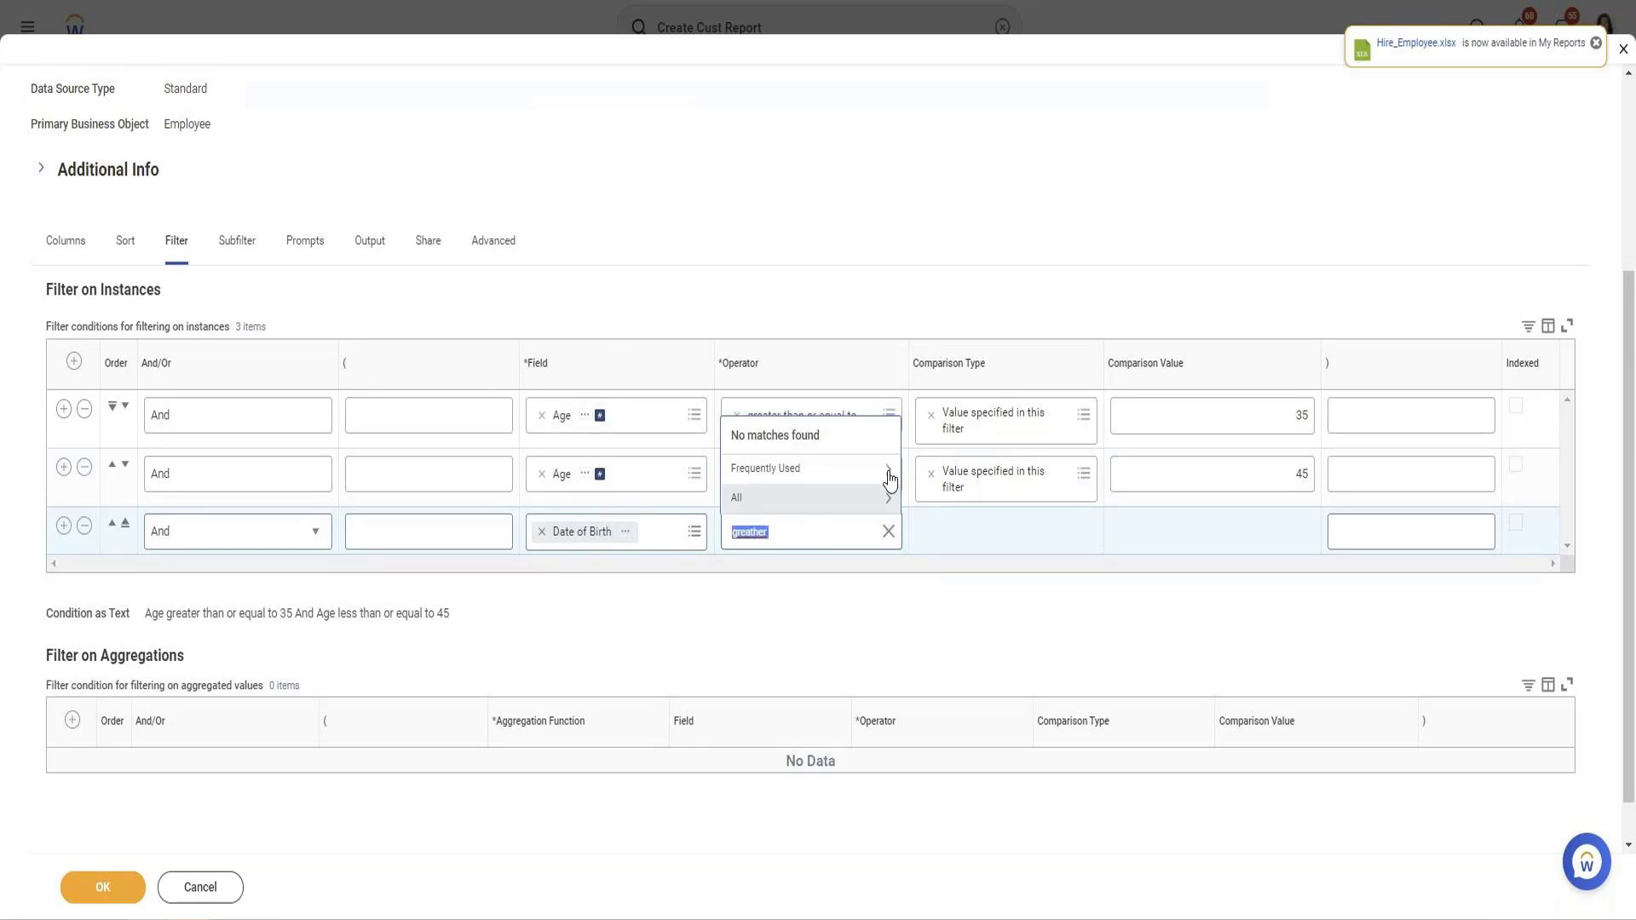
{"action": "left_click", "coordinate": [811, 522]}
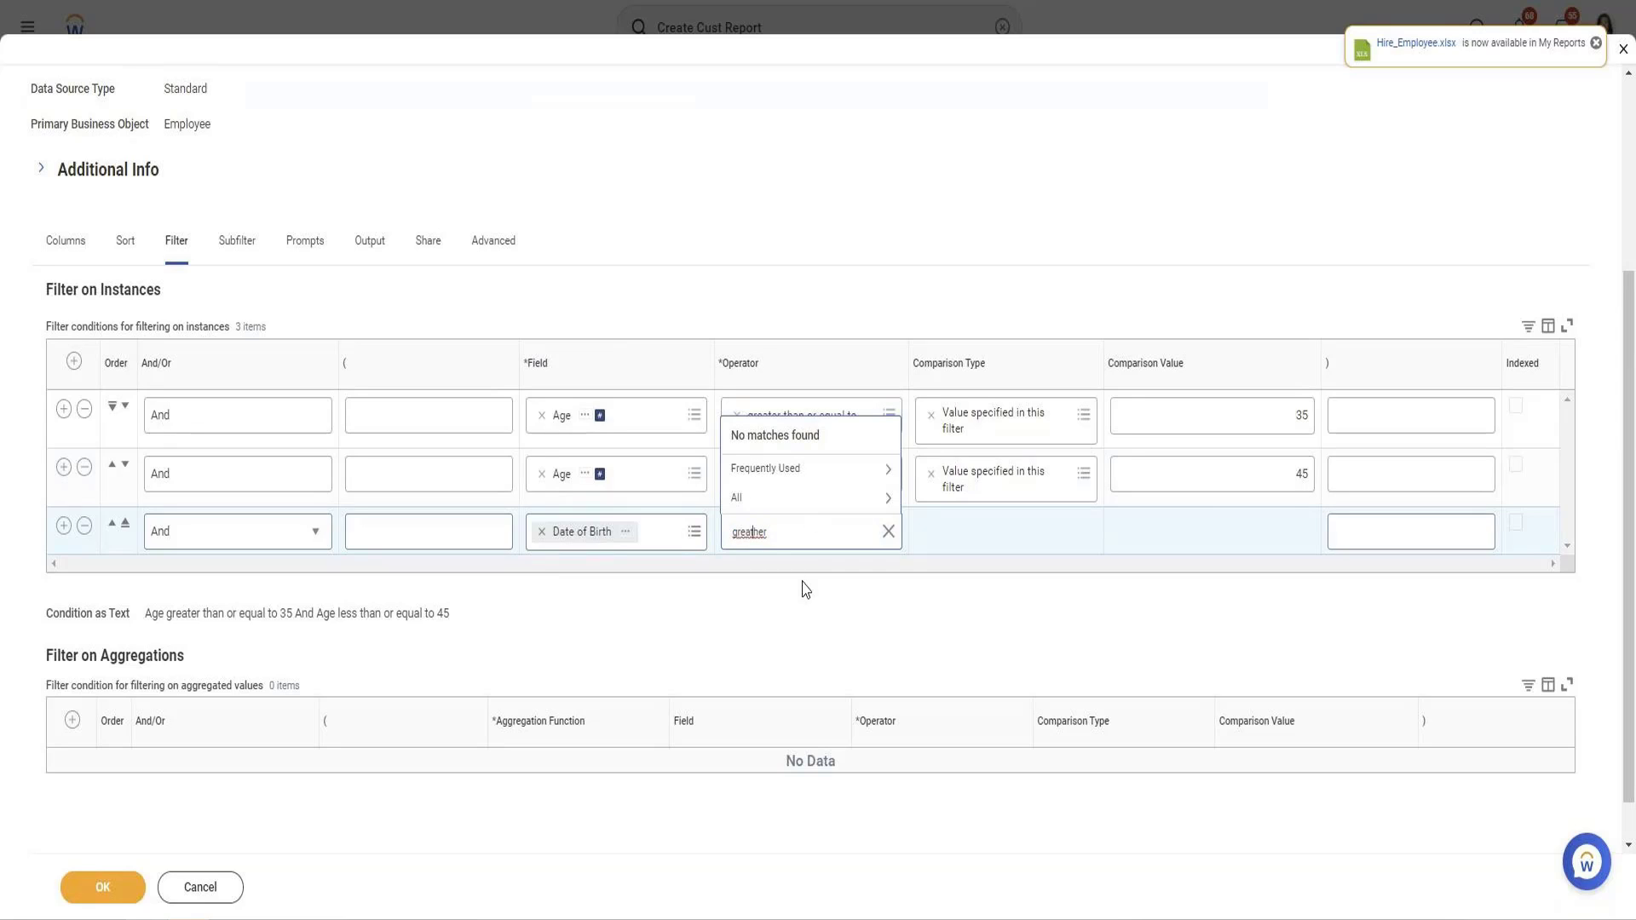
{"action": "key", "text": "Left"}
{"action": "key", "text": "Left"}
{"action": "key", "text": "BackSpace"}
{"action": "key", "text": "Return"}
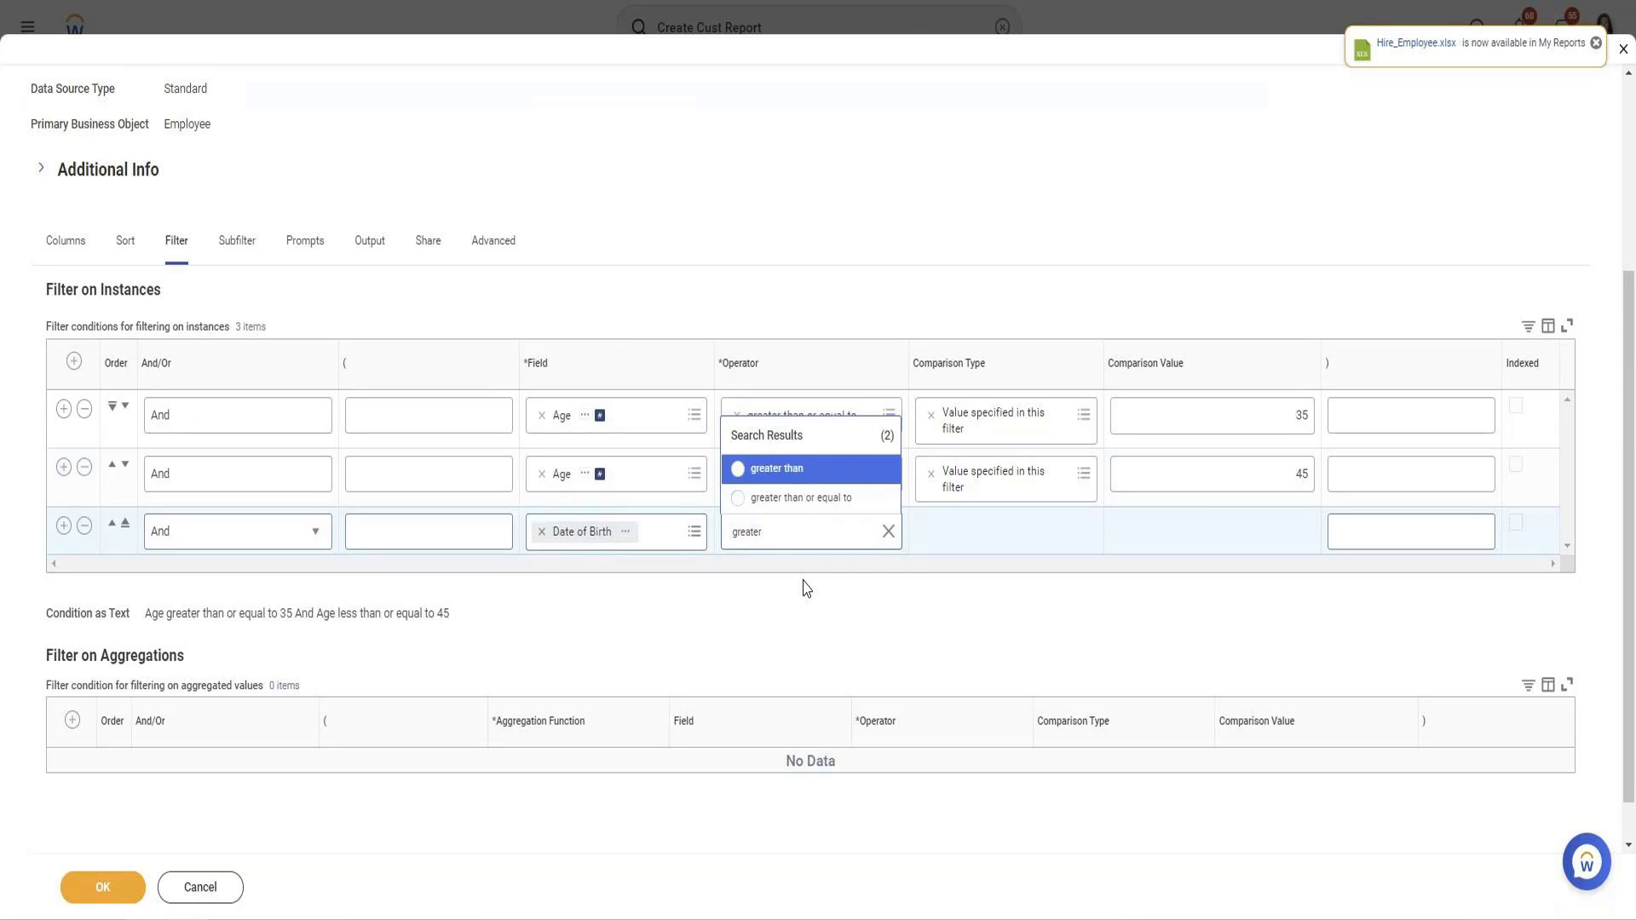
{"action": "left_click", "coordinate": [811, 502]}
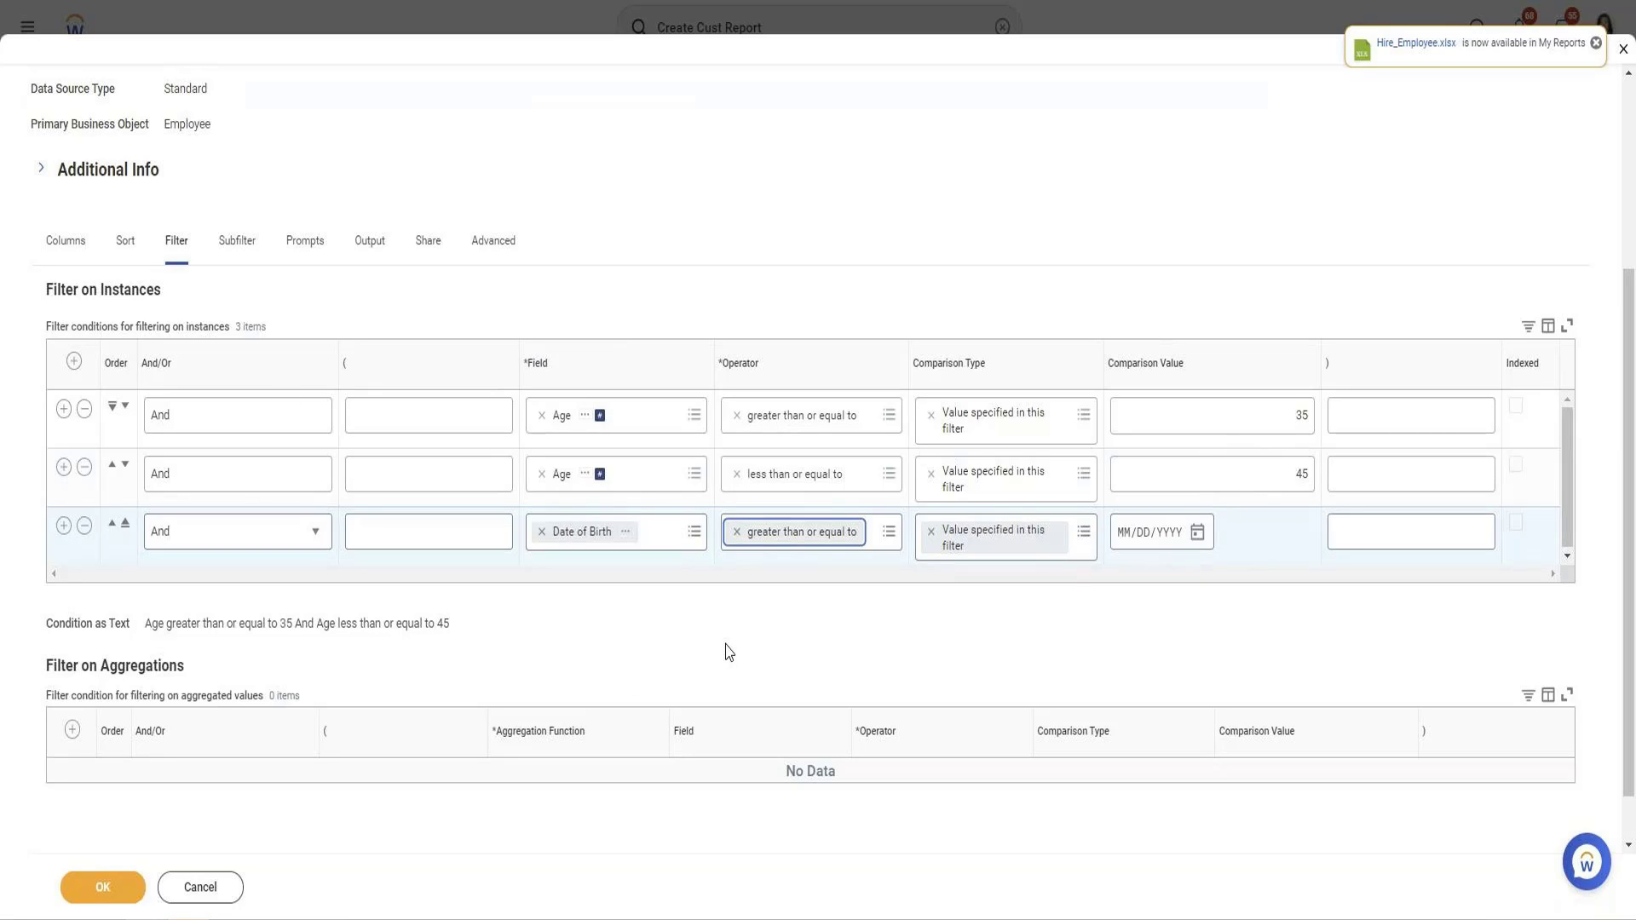
Set the Date of Birth condition's comparison type to "Prompt the user for the value" and save the report.
{"action": "left_click", "coordinate": [1083, 536]}
{"action": "left_click", "coordinate": [1084, 537]}
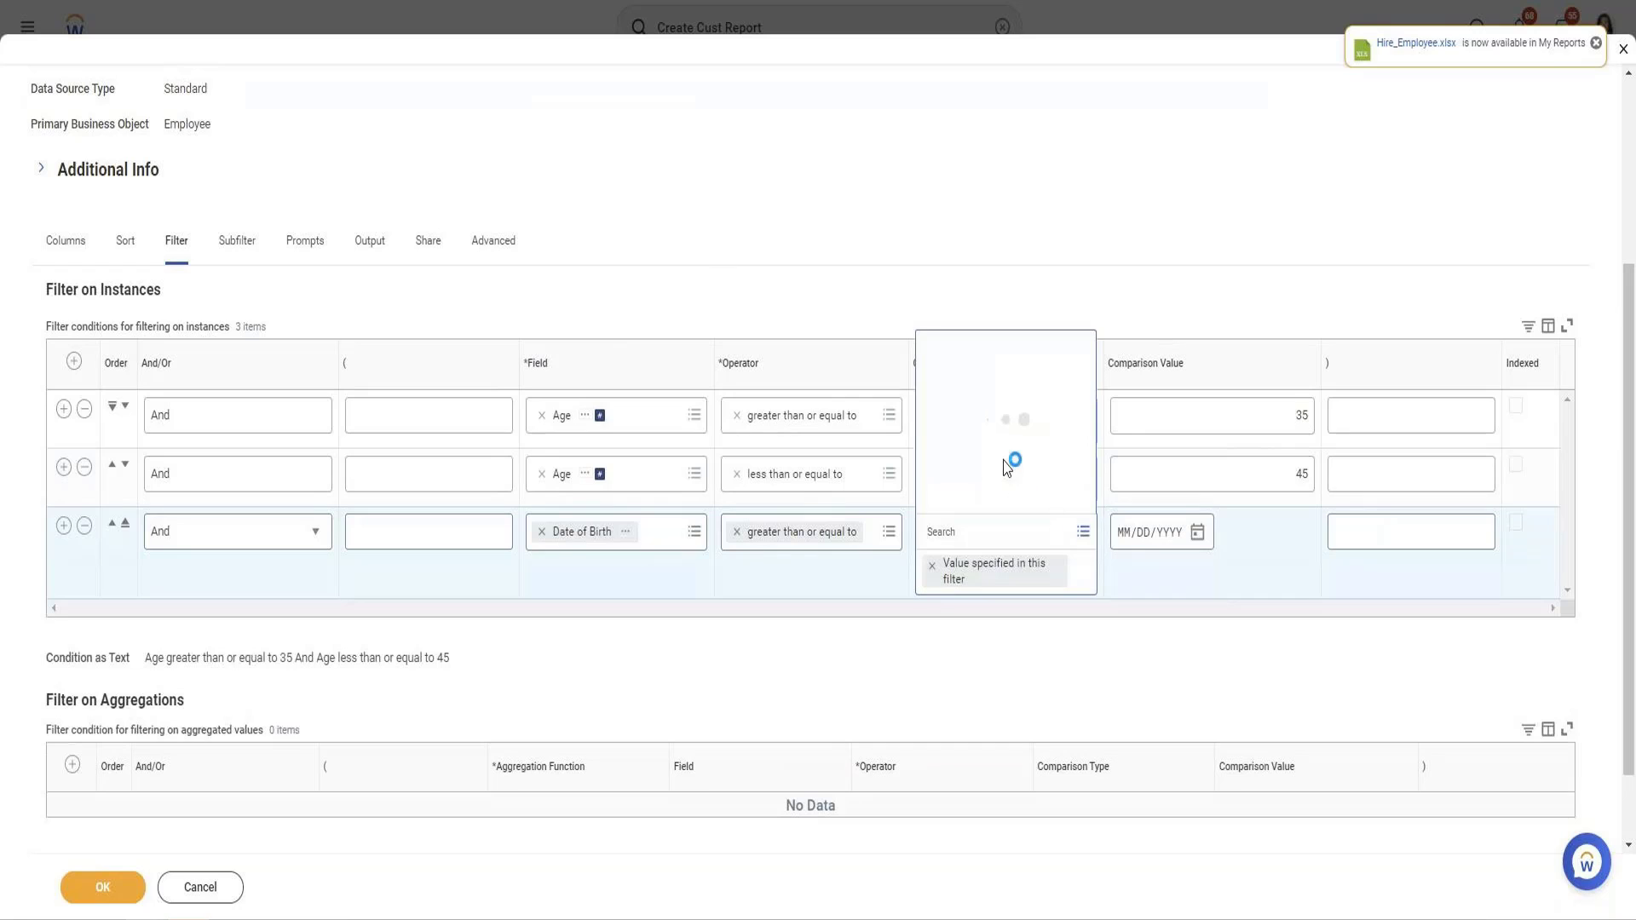
{"action": "left_click", "coordinate": [971, 467]}
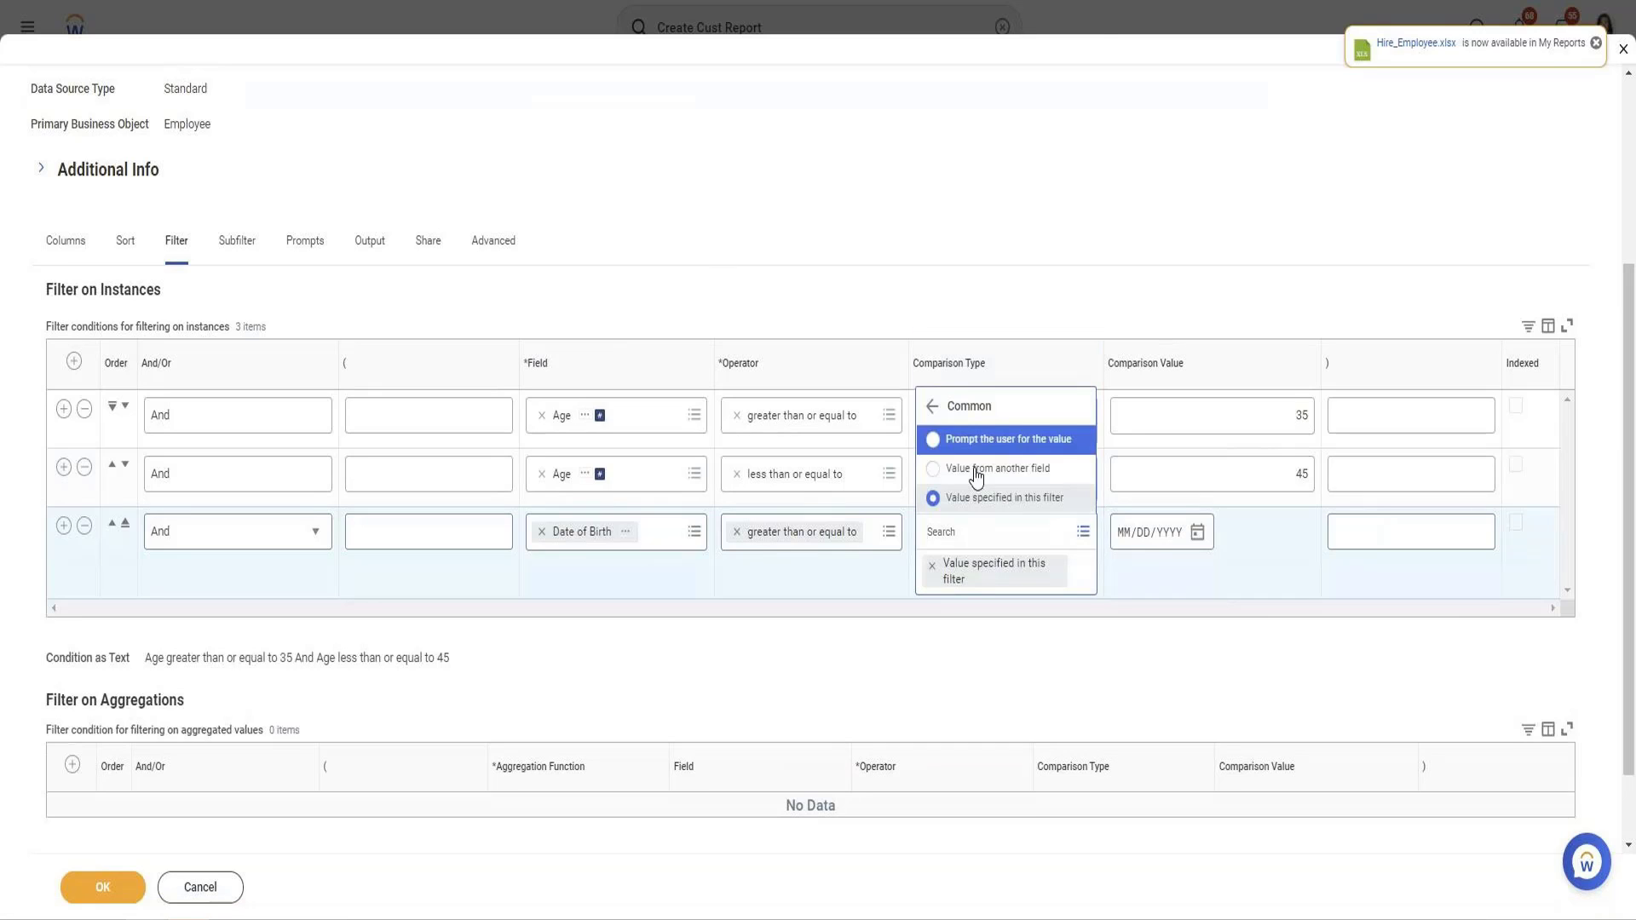
{"action": "left_click", "coordinate": [1027, 439]}
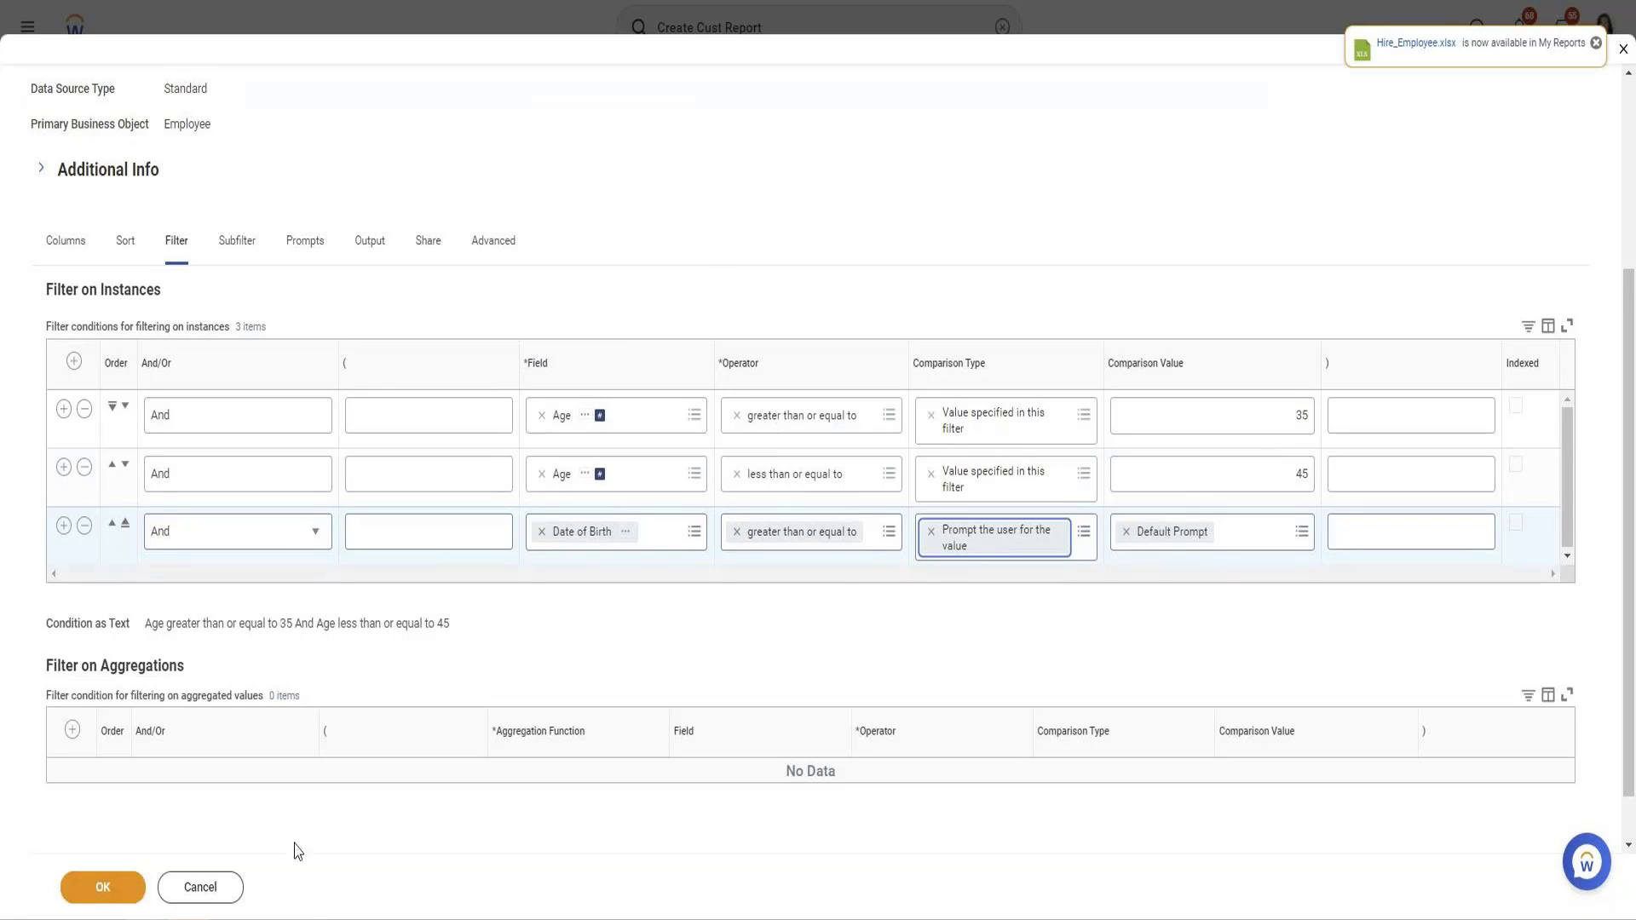
{"action": "left_click", "coordinate": [104, 891]}
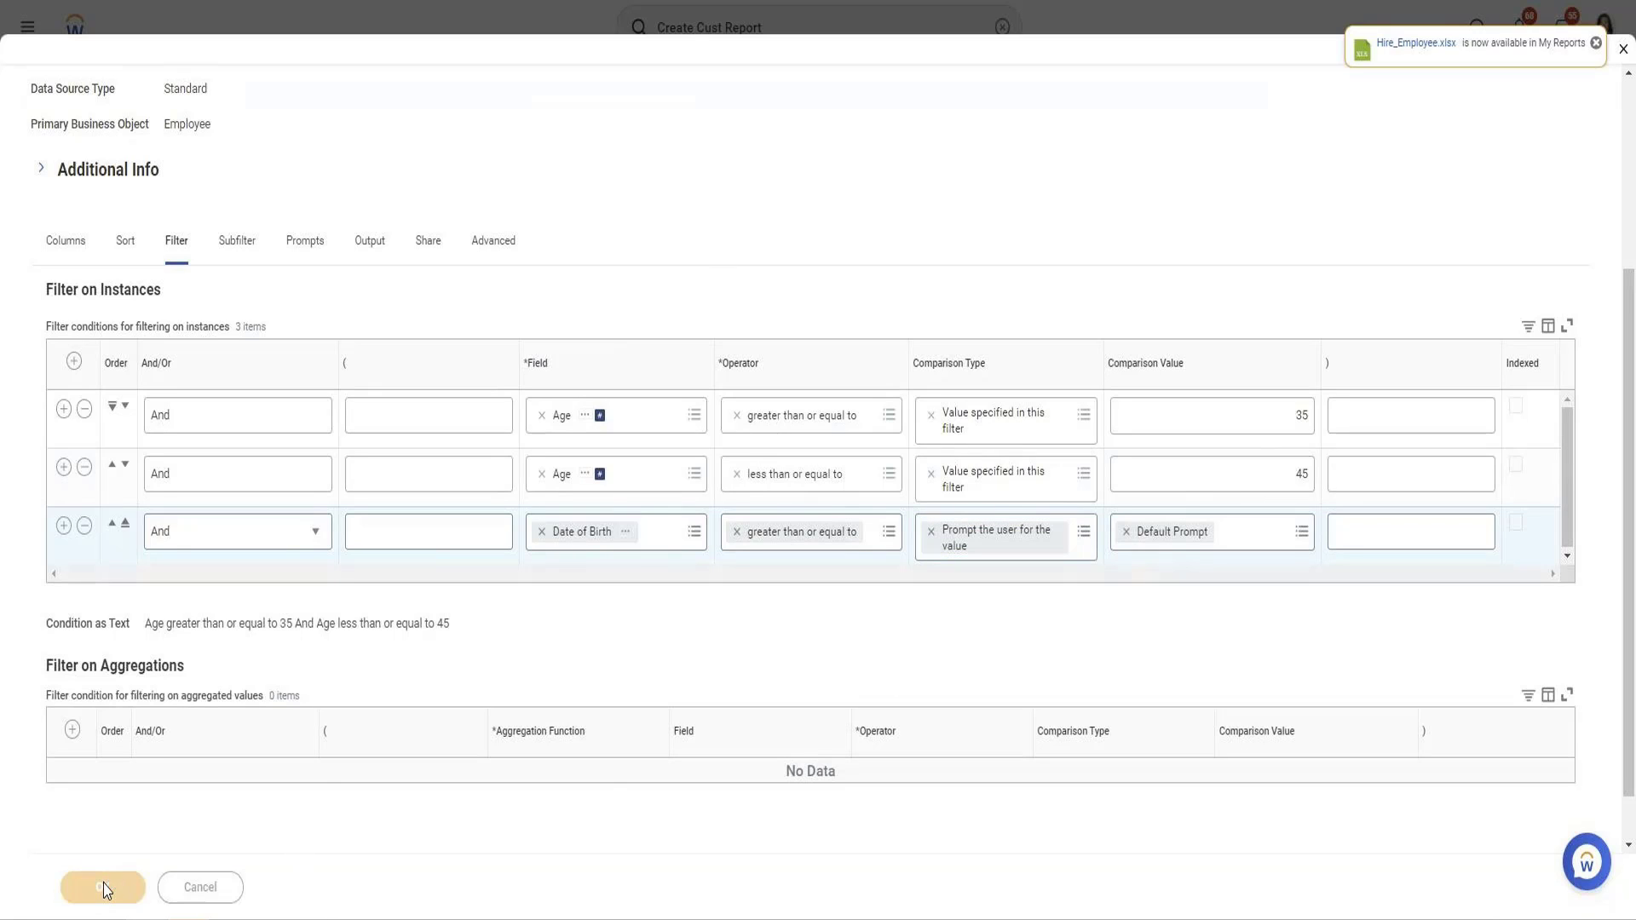
Run the report with a prompt cutoff of 01/01/1980 and check the DOB column in the output.
{"action": "left_click", "coordinate": [128, 887]}
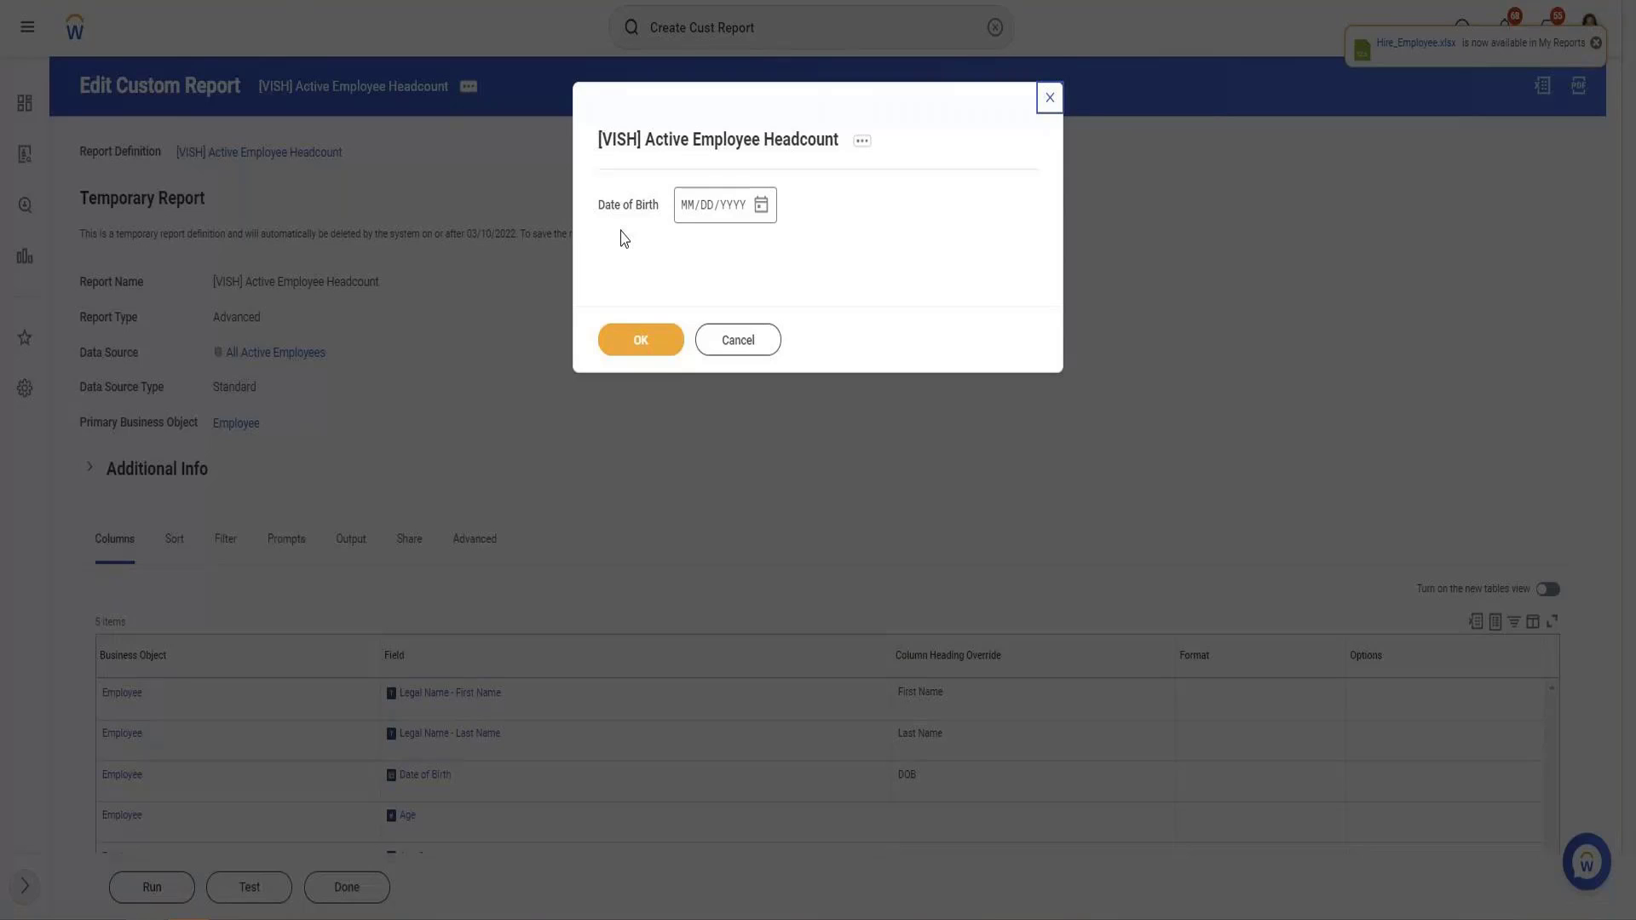
{"action": "left_click", "coordinate": [759, 214]}
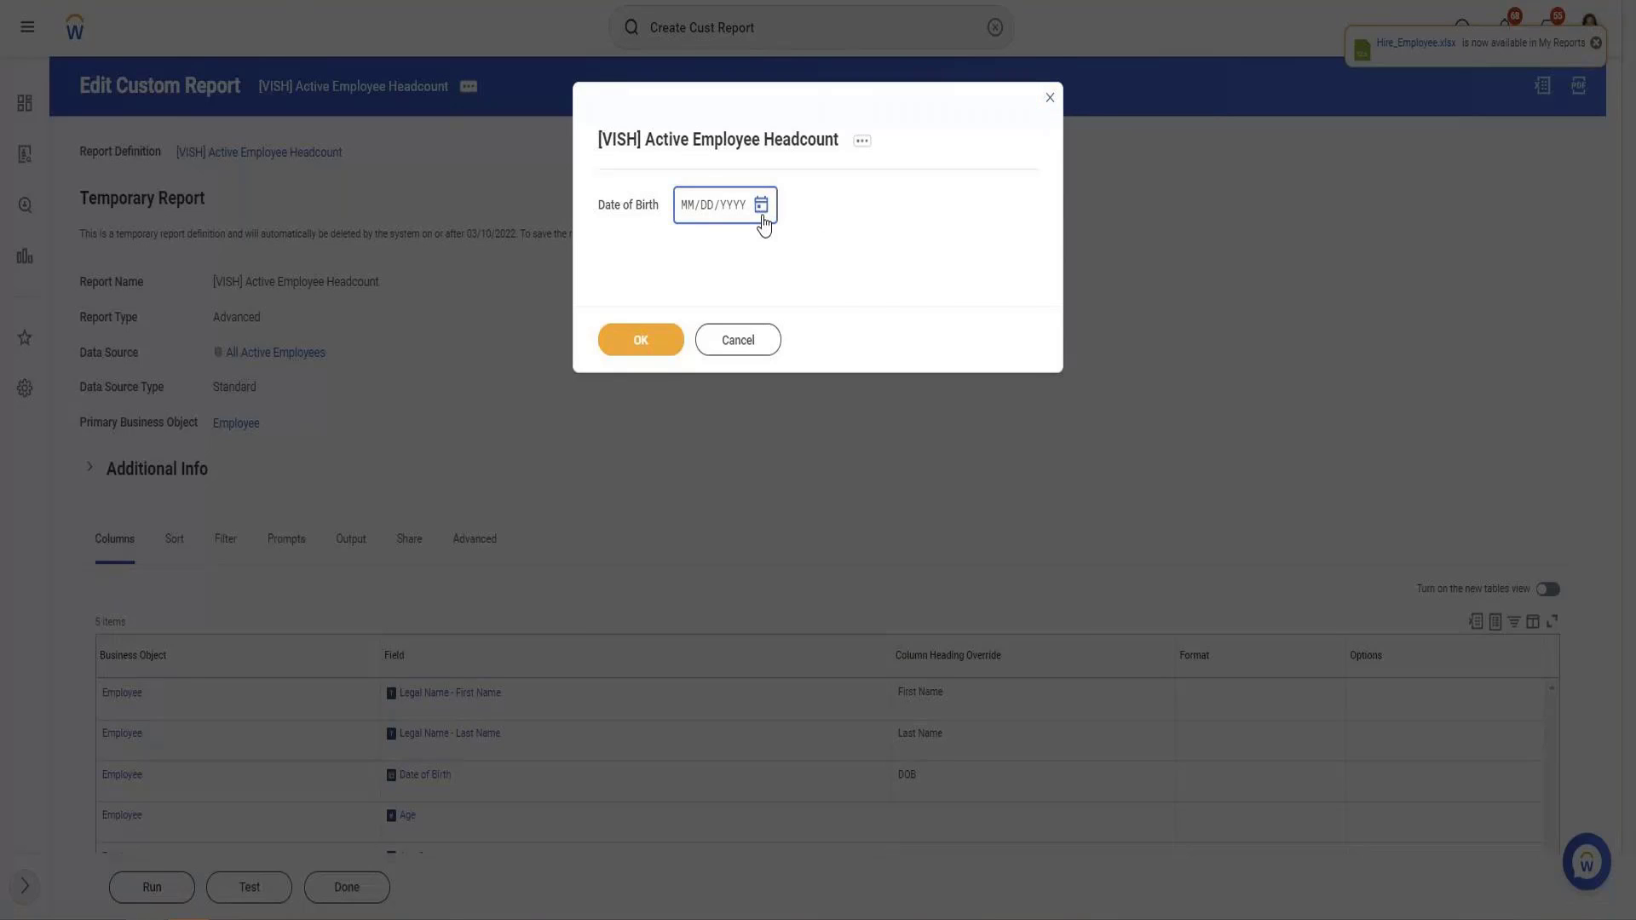
{"action": "left_click", "coordinate": [690, 213]}
{"action": "type", "text": "01/01/1980"}
{"action": "left_click", "coordinate": [651, 341]}
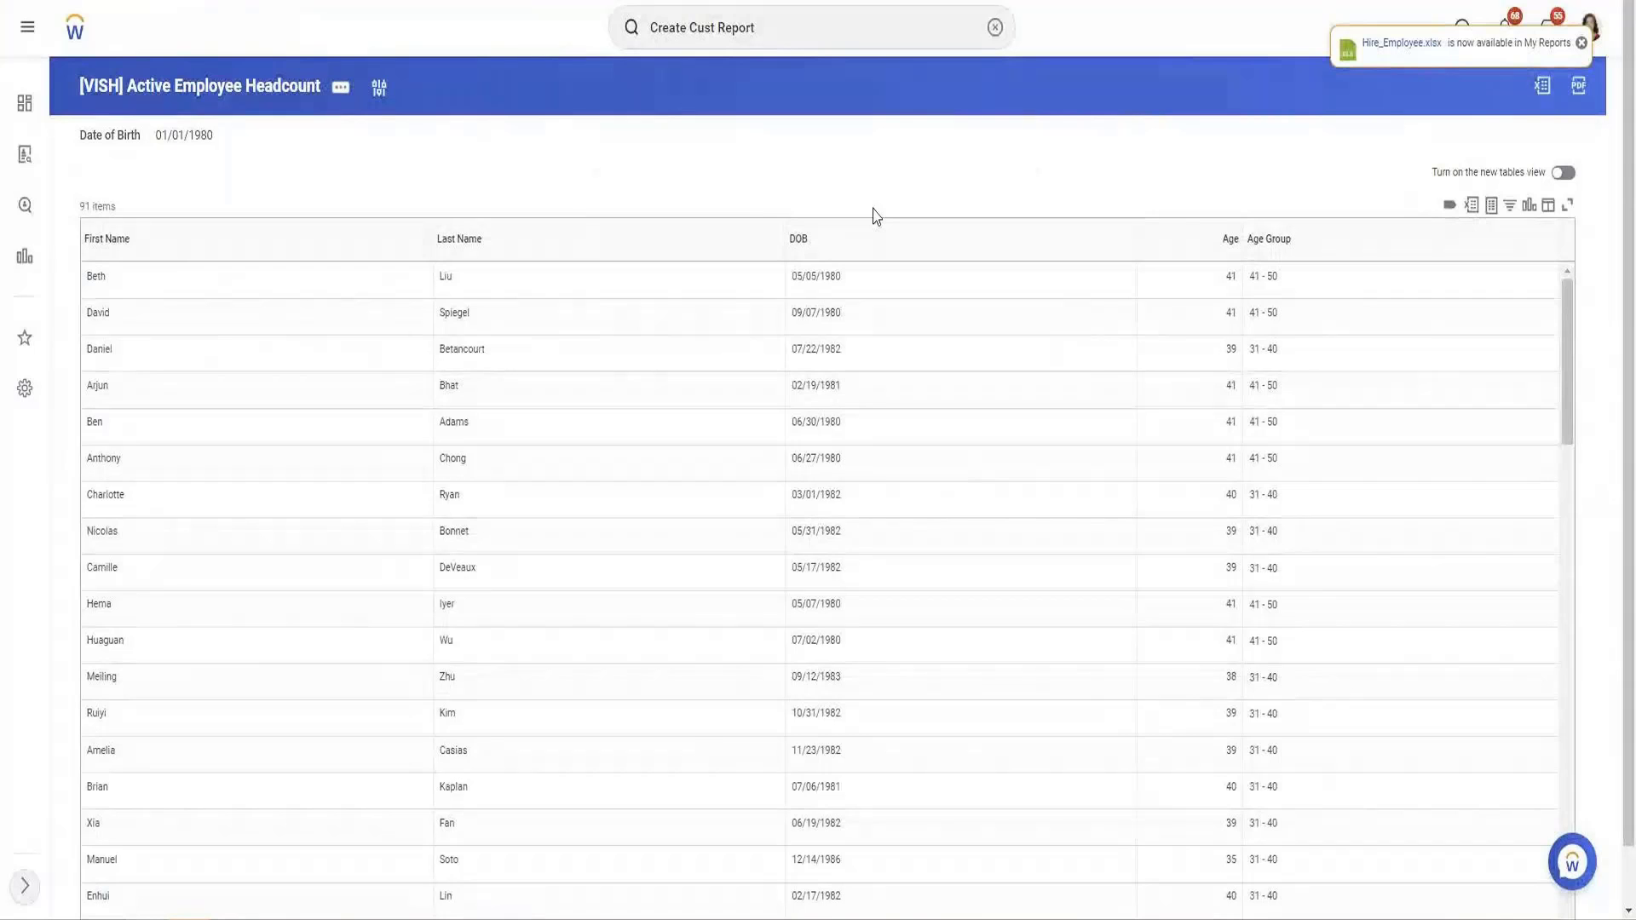
{"action": "triple_click", "coordinate": [829, 279]}
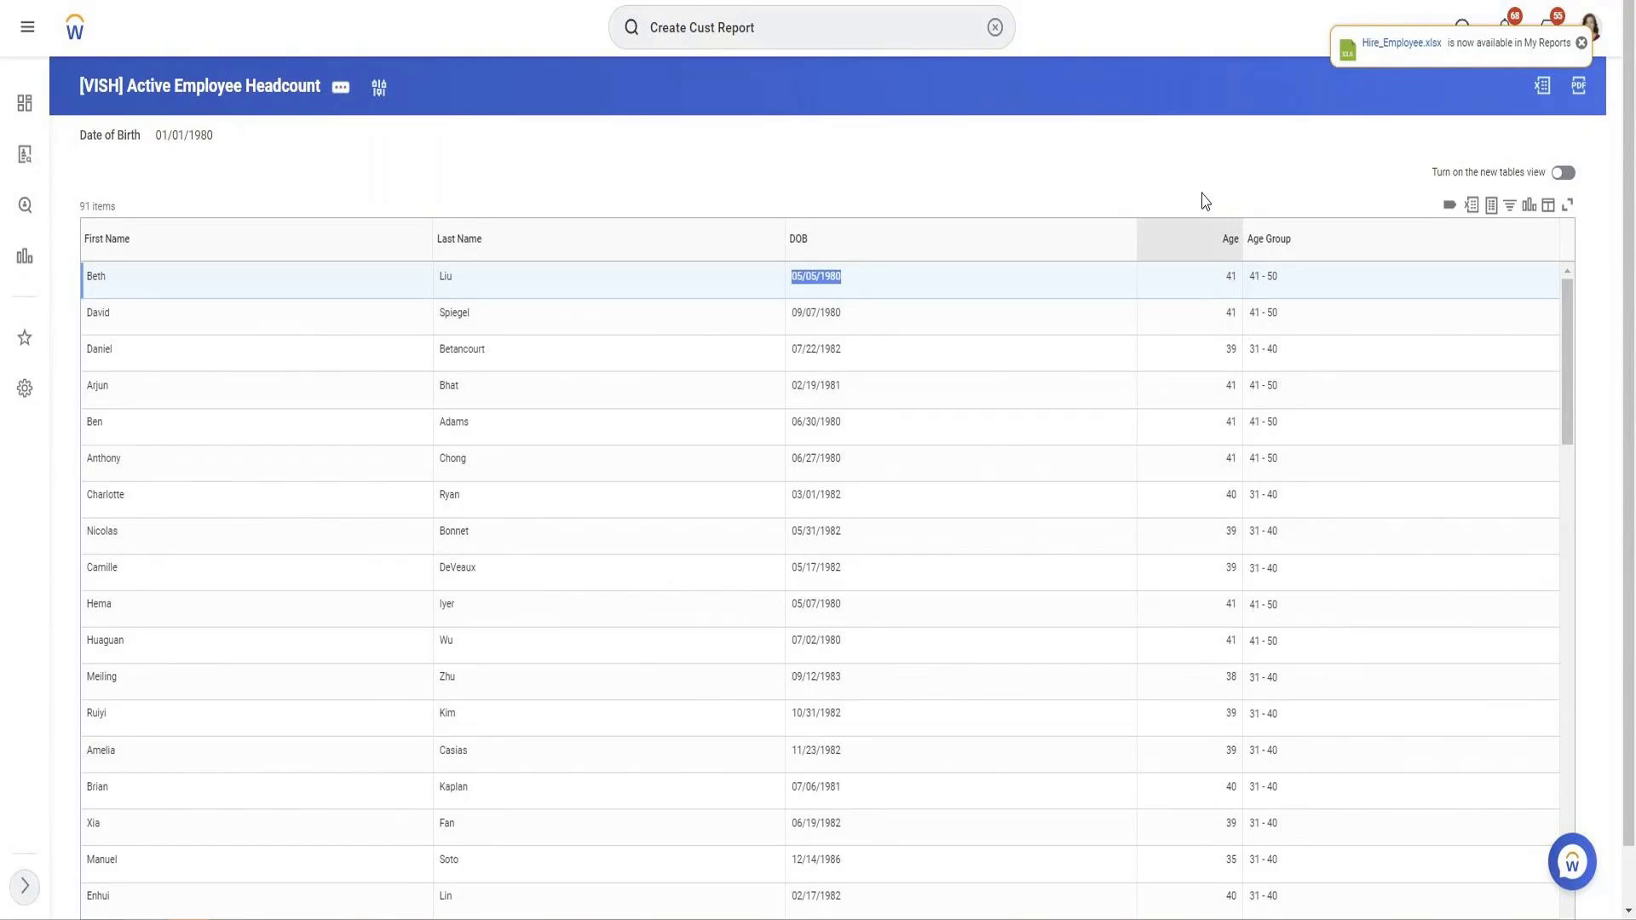
Run the report again from its output, leaving the Date of Birth prompt blank.
{"action": "left_click", "coordinate": [341, 87]}
{"action": "mouse_move", "coordinate": [407, 158]}
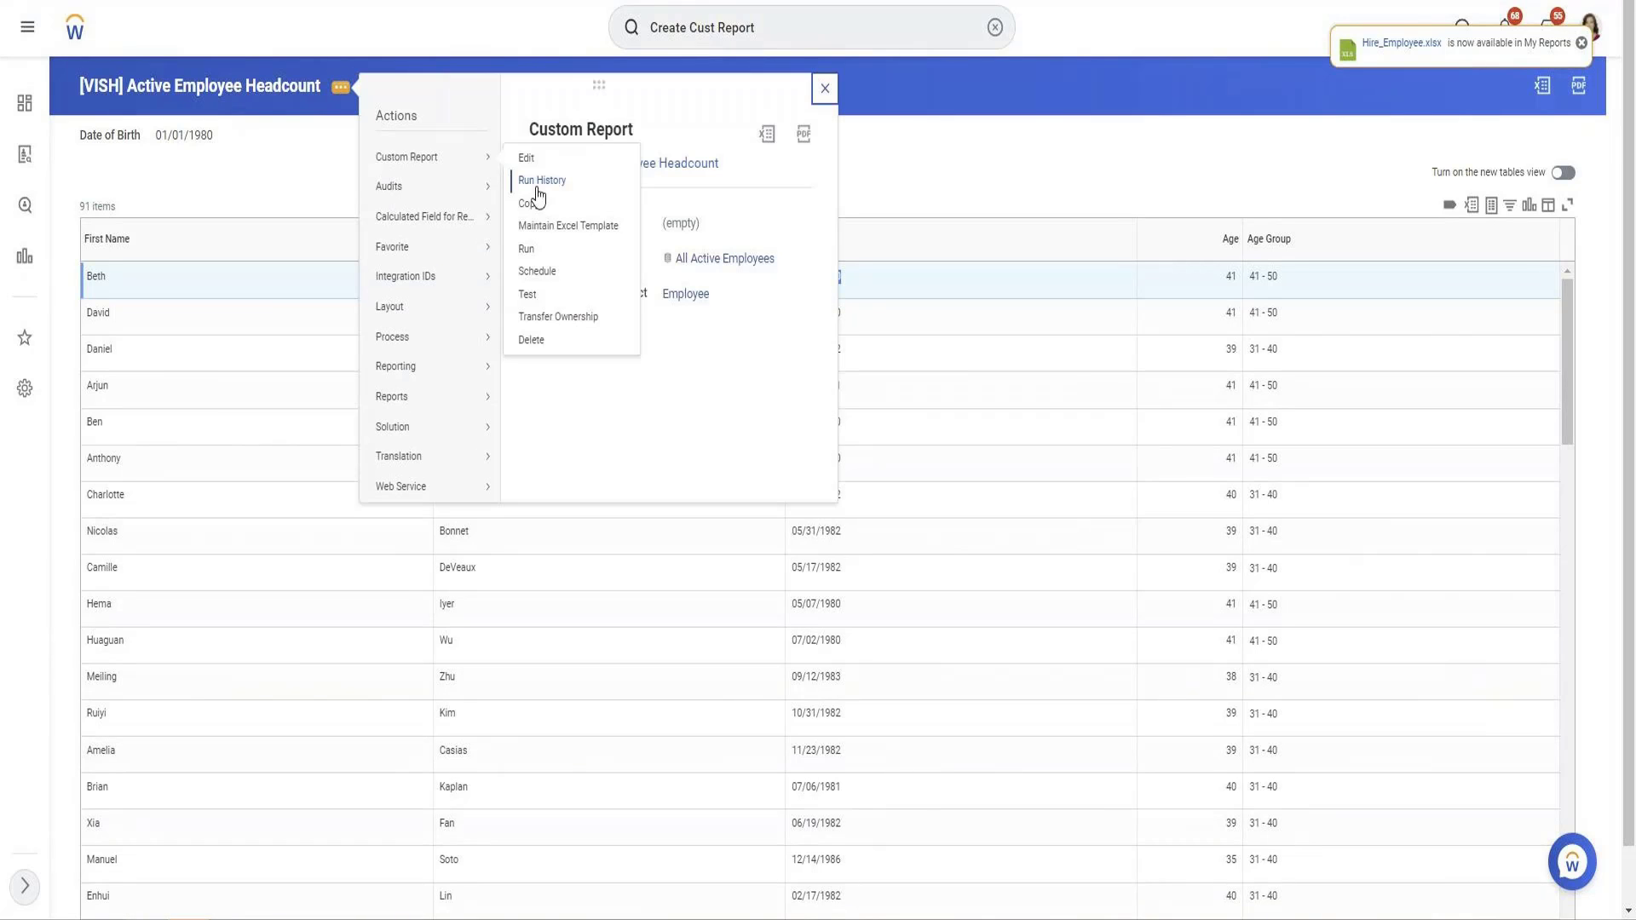
{"action": "left_click", "coordinate": [527, 249]}
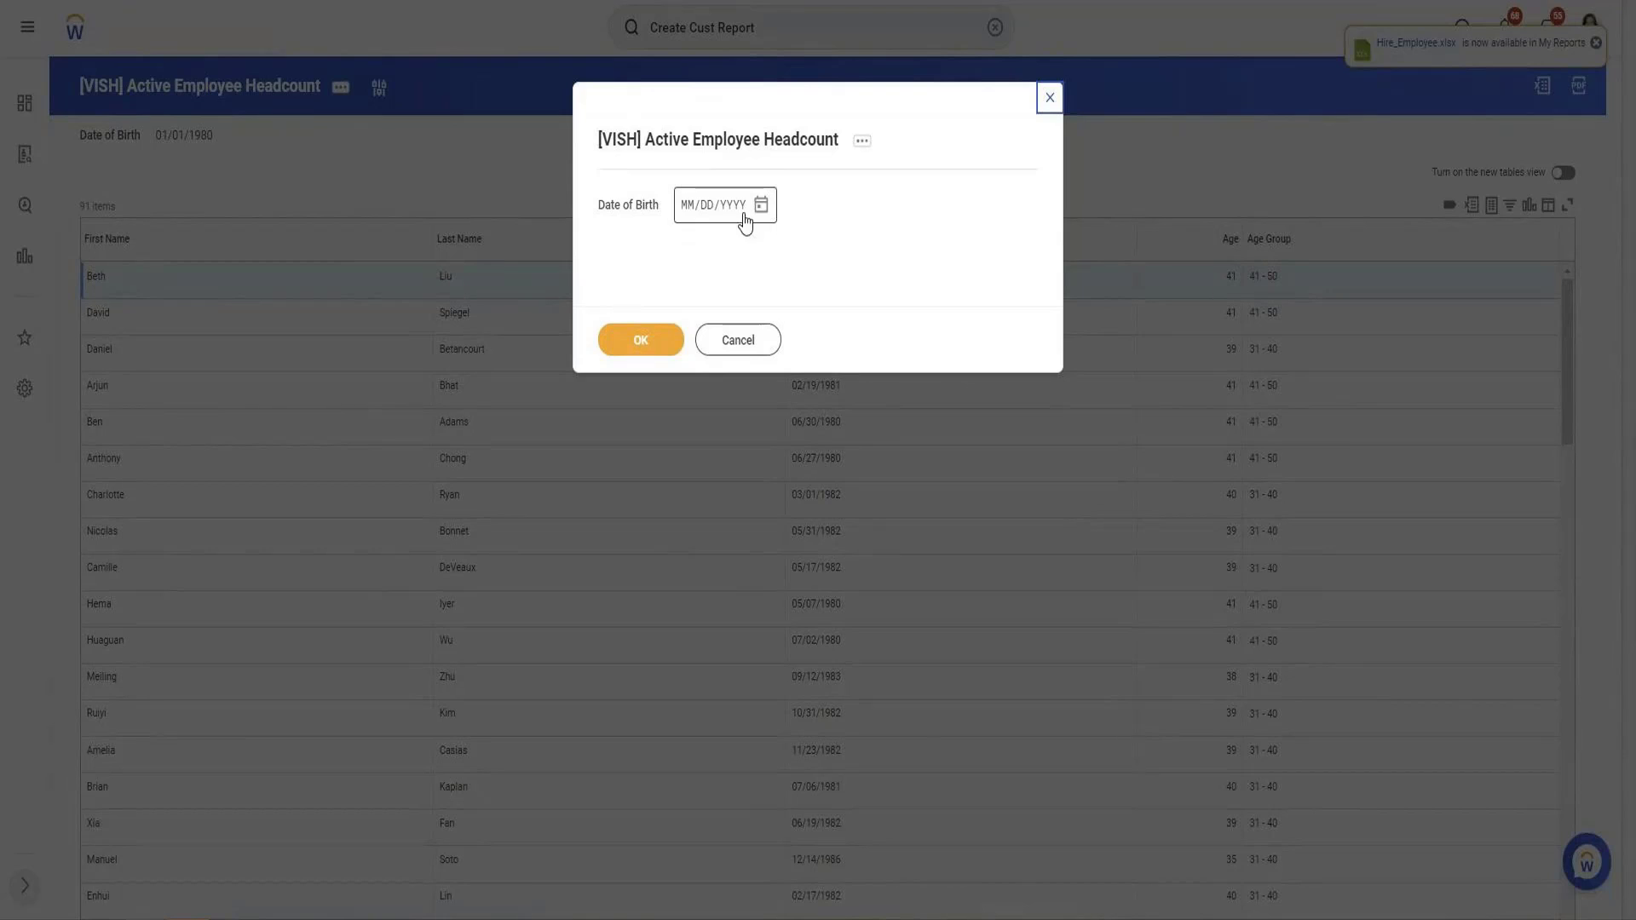
{"action": "left_click", "coordinate": [647, 338]}
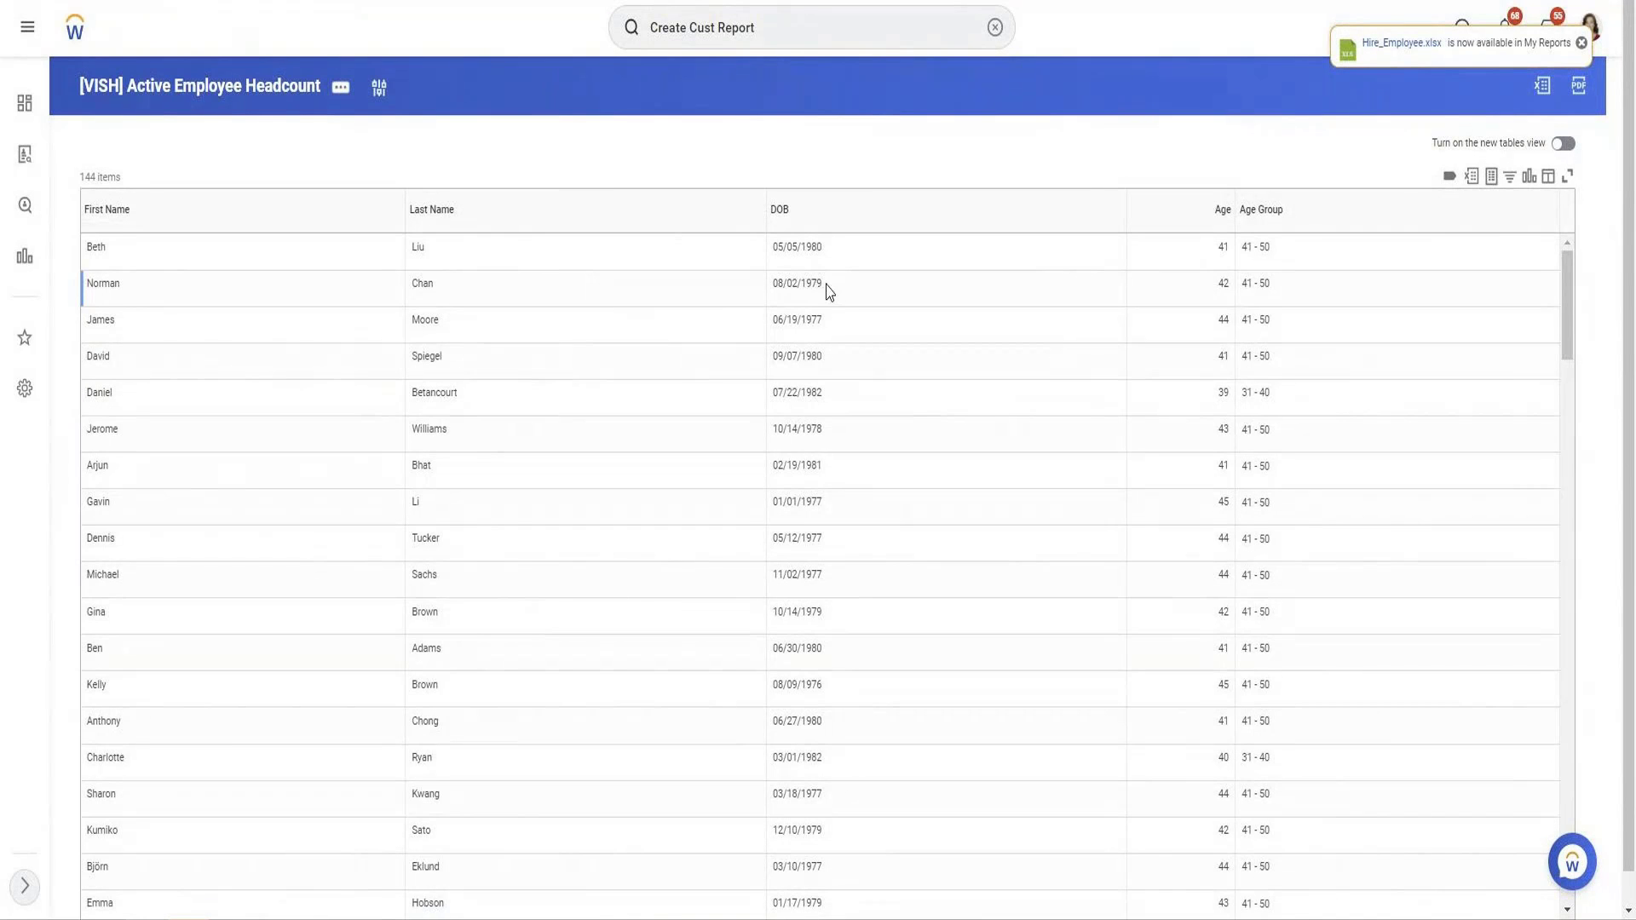
Test the report with the Date of Birth prompt left blank and inspect the DOB values in the test output.
{"action": "left_click", "coordinate": [341, 88]}
{"action": "mouse_move", "coordinate": [415, 403]}
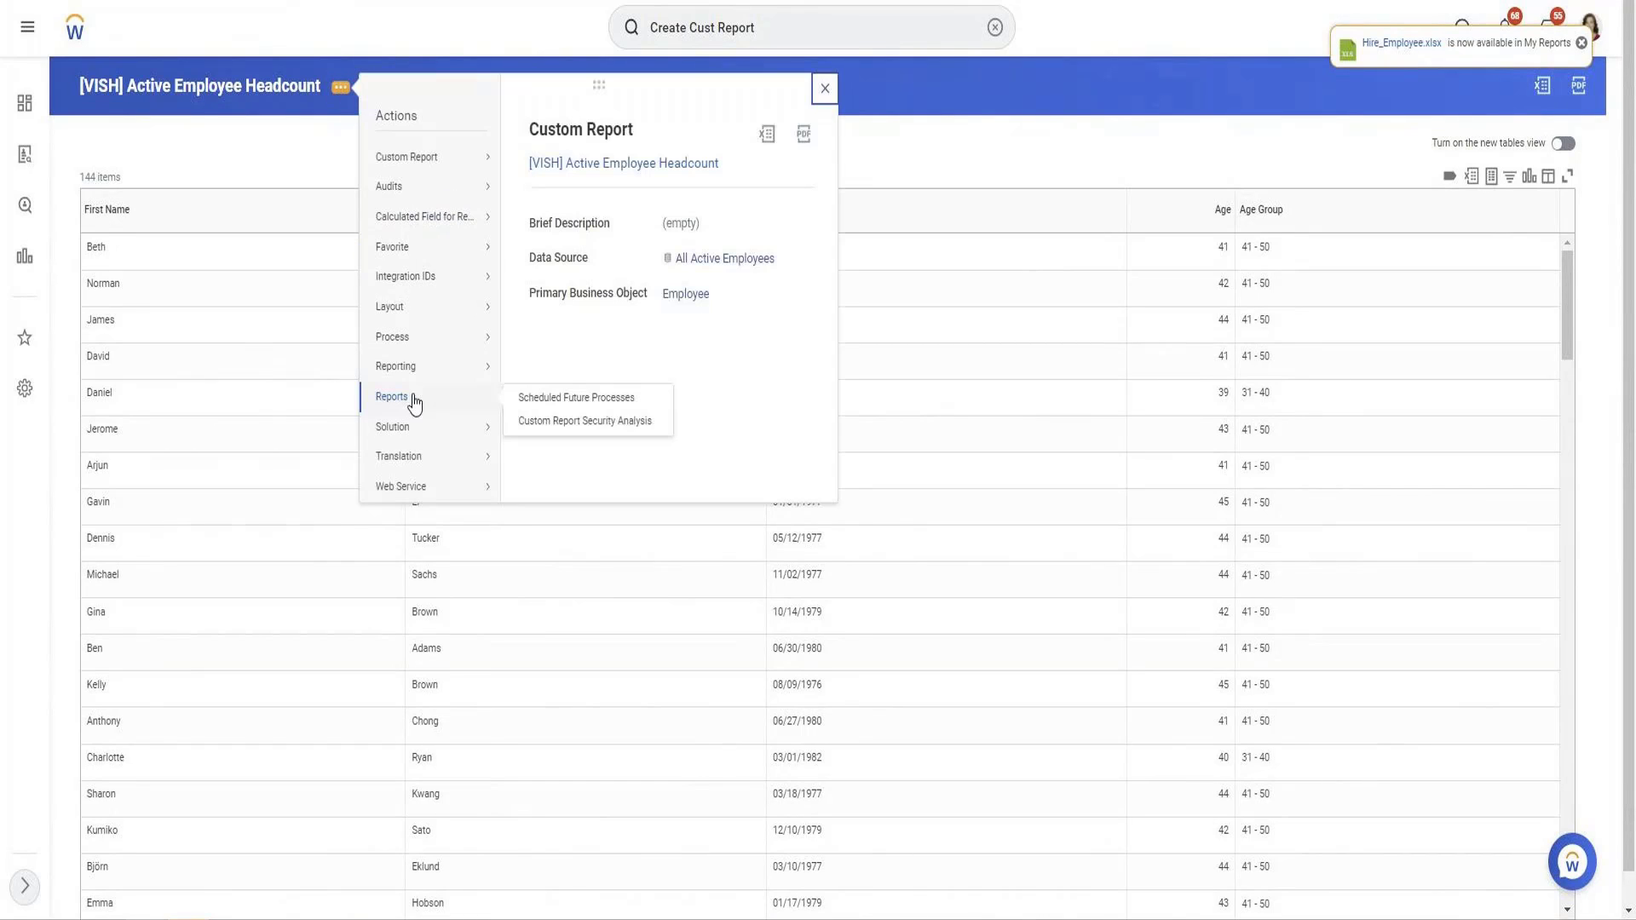
{"action": "mouse_move", "coordinate": [411, 375]}
{"action": "mouse_move", "coordinate": [421, 158]}
{"action": "left_click", "coordinate": [539, 297]}
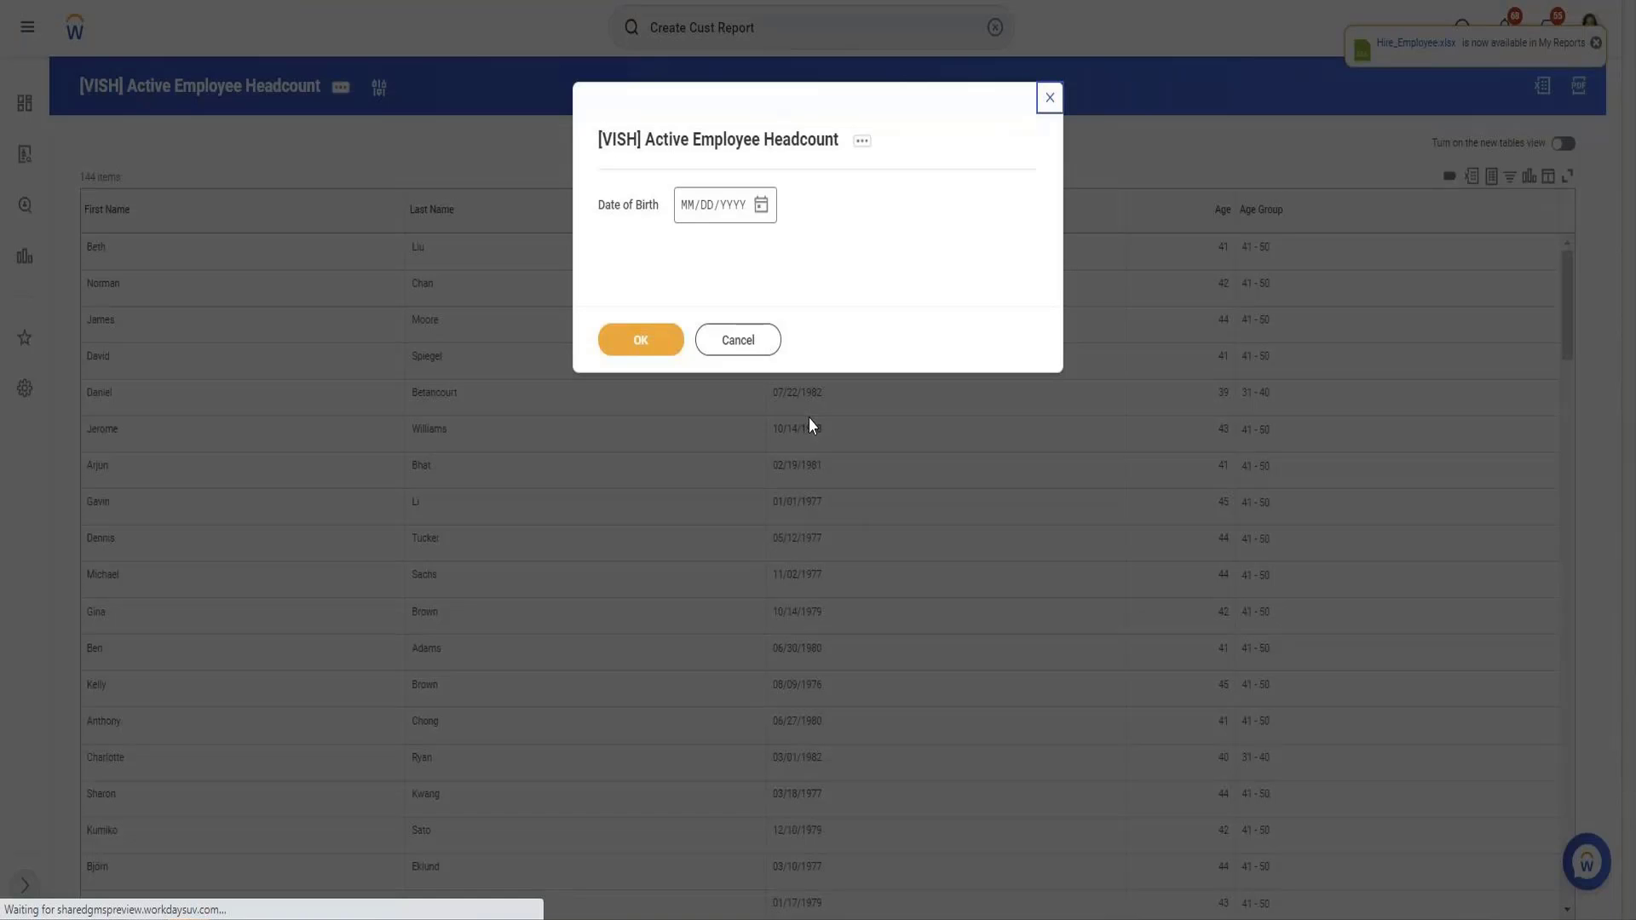
{"action": "left_click", "coordinate": [660, 339]}
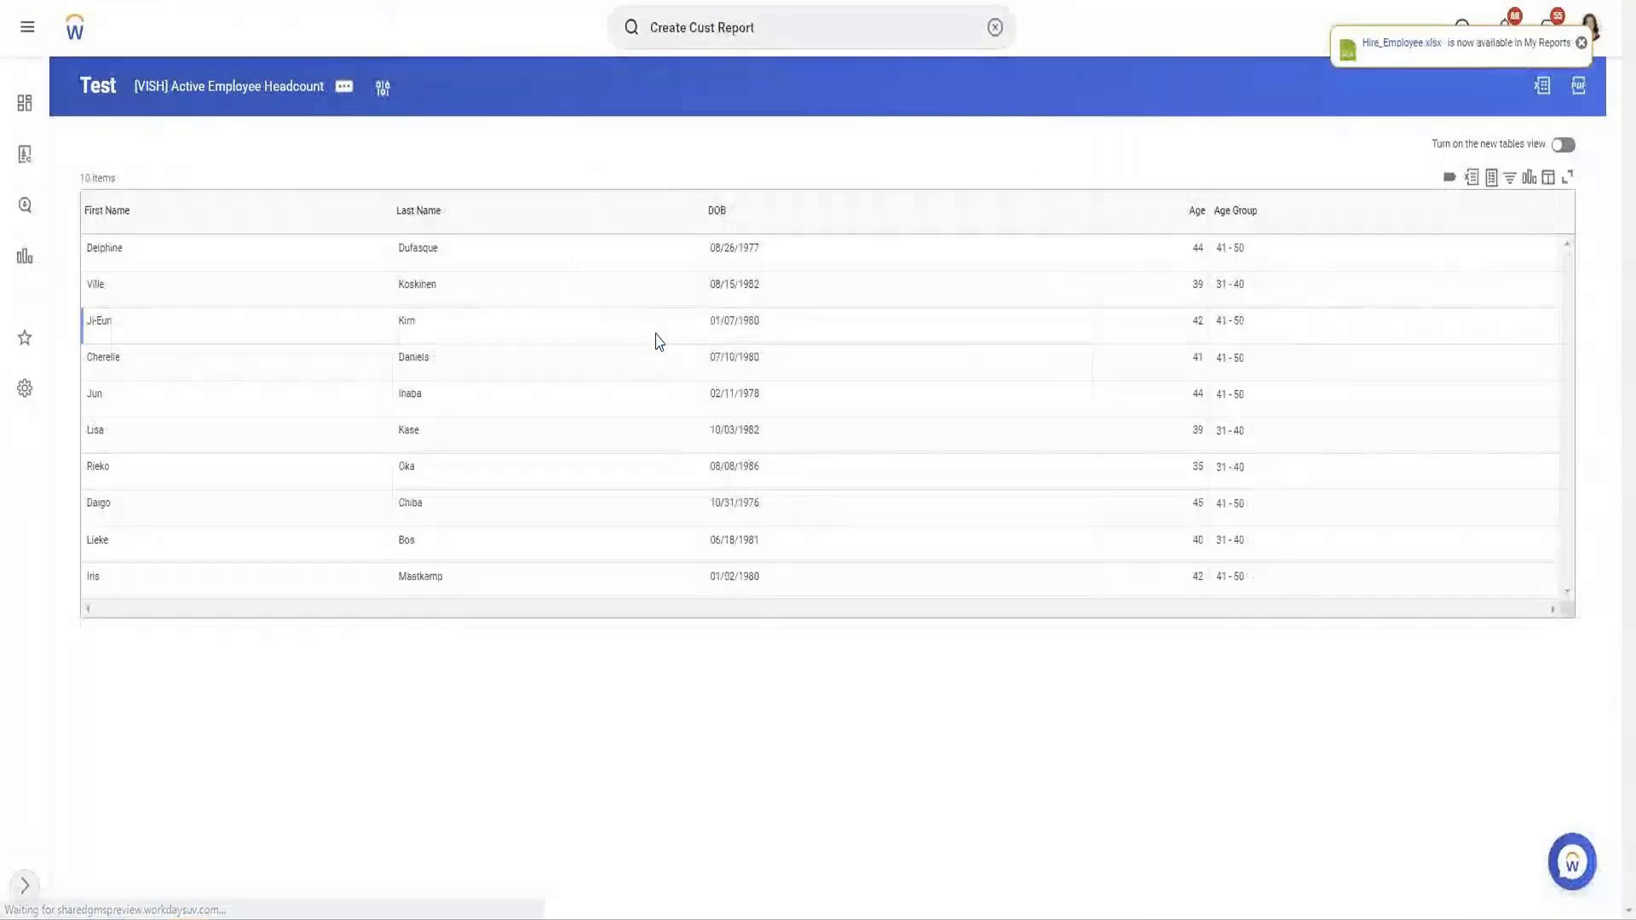
{"action": "double_click", "coordinate": [749, 249]}
{"action": "double_click", "coordinate": [716, 284]}
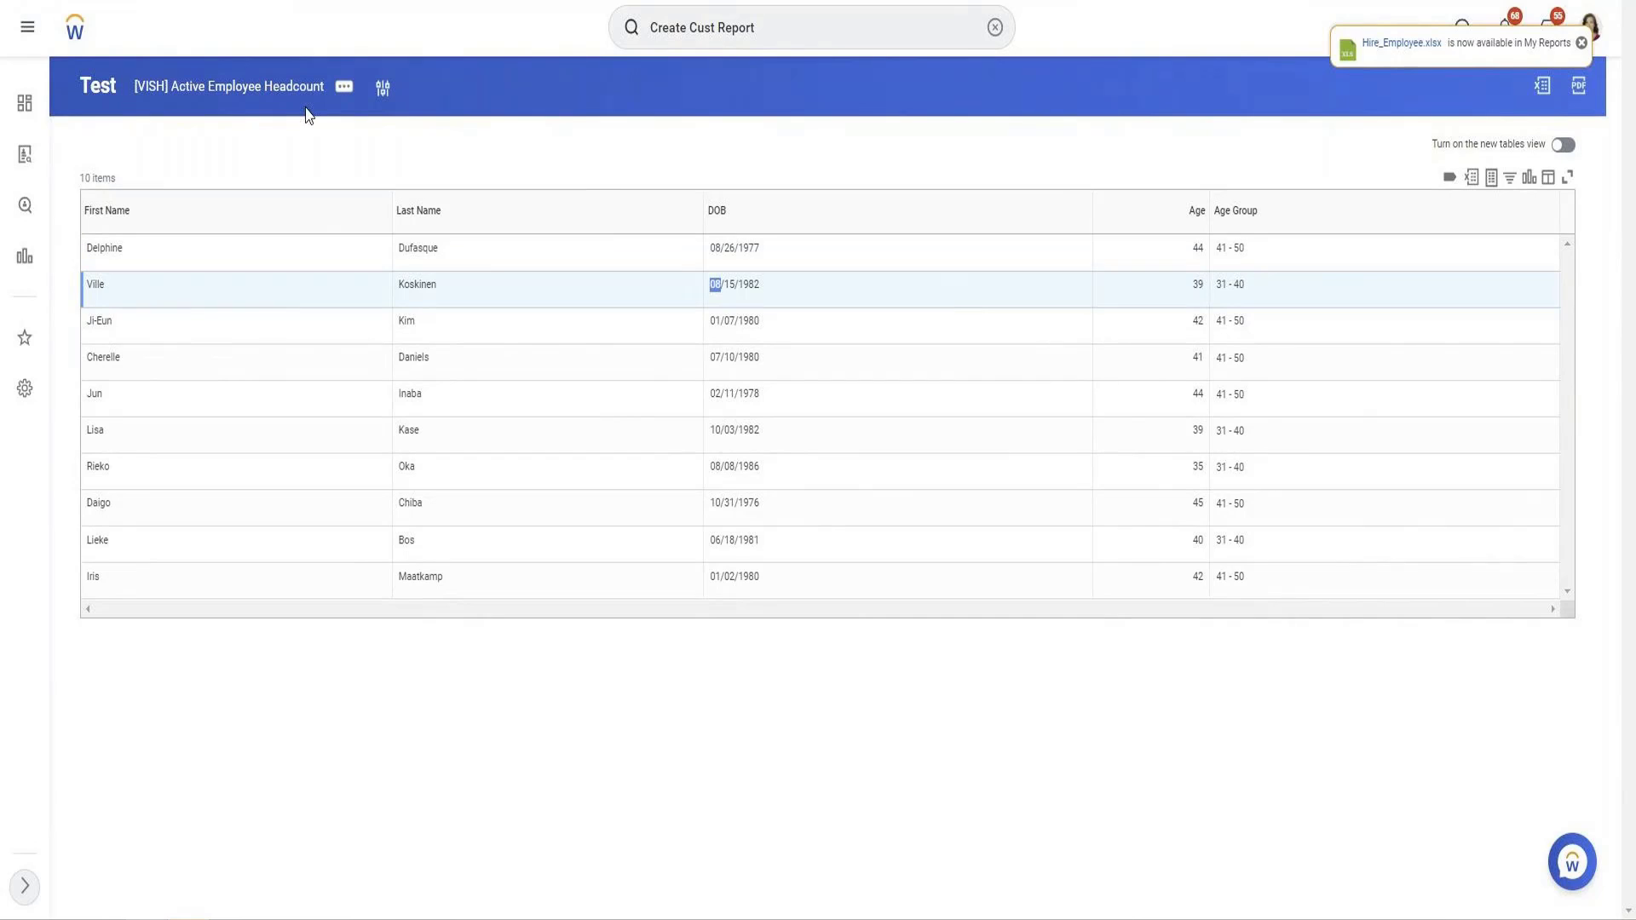
Reopen the report definition for editing and review its instance filter conditions.
{"action": "left_click", "coordinate": [345, 88]}
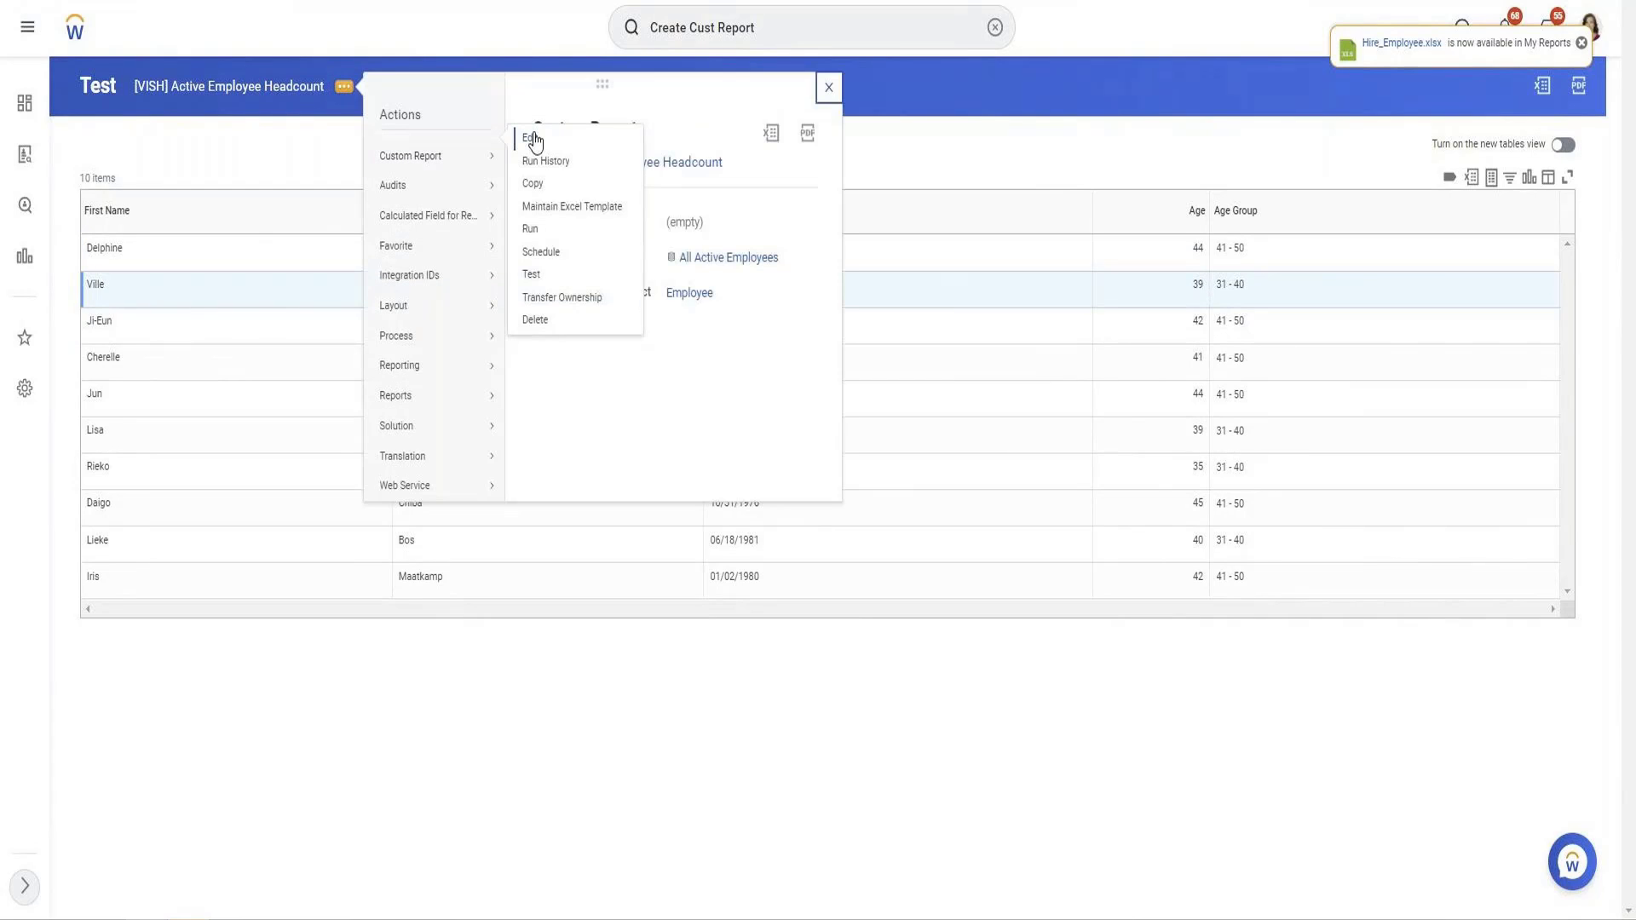
{"action": "left_click", "coordinate": [534, 141]}
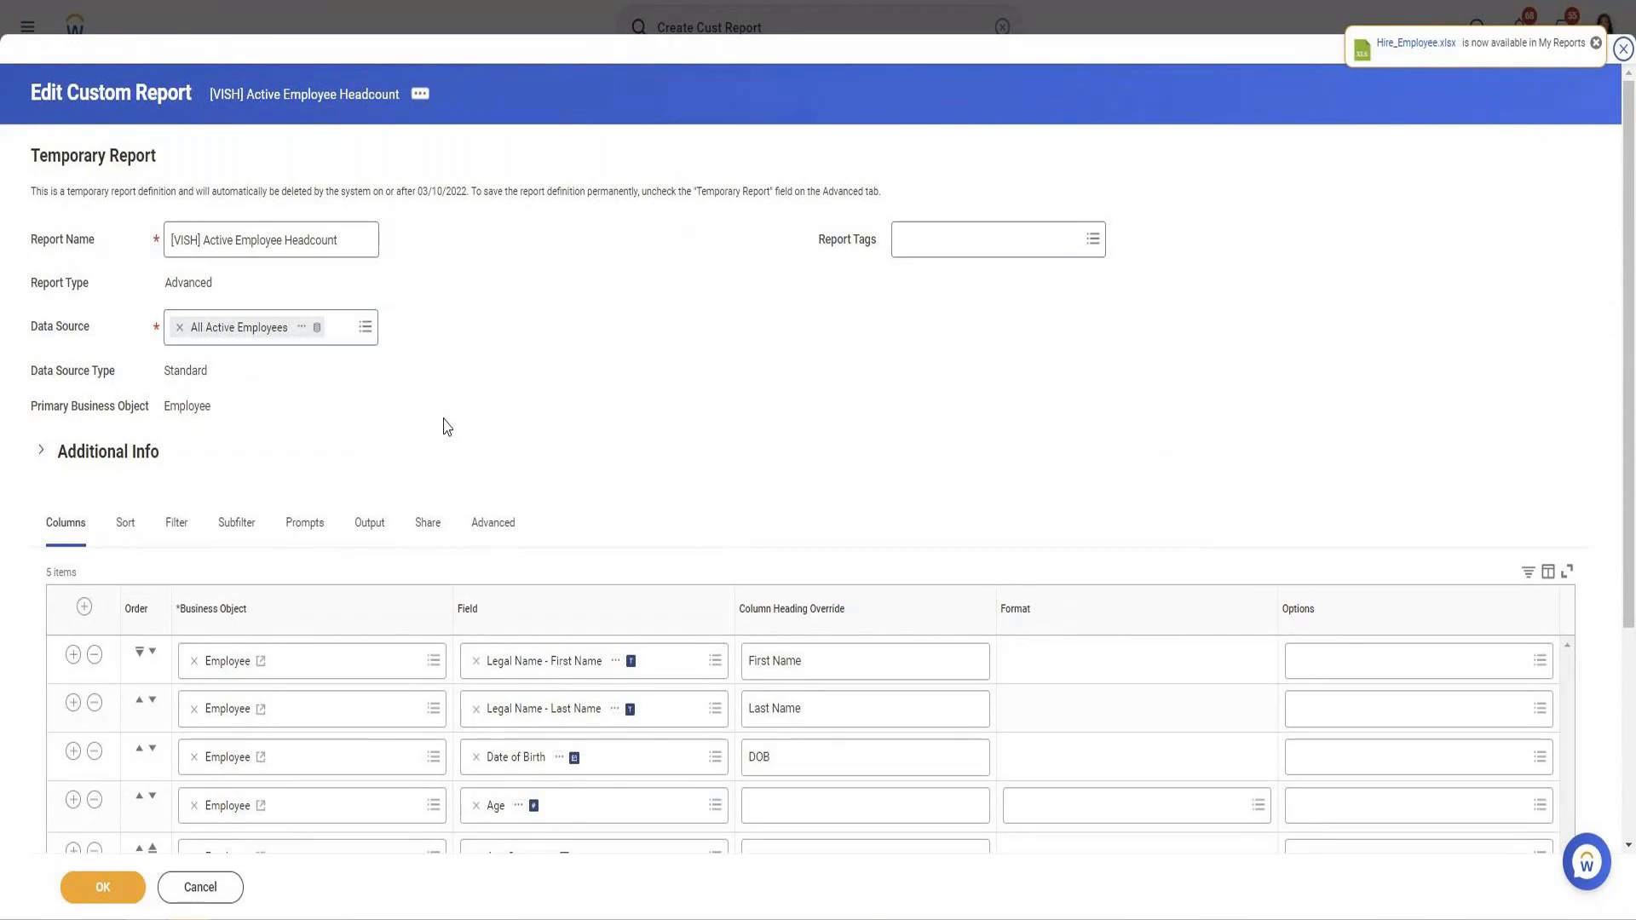
{"action": "scroll", "coordinate": [448, 426], "scroll_direction": "down", "scroll_amount": 3}
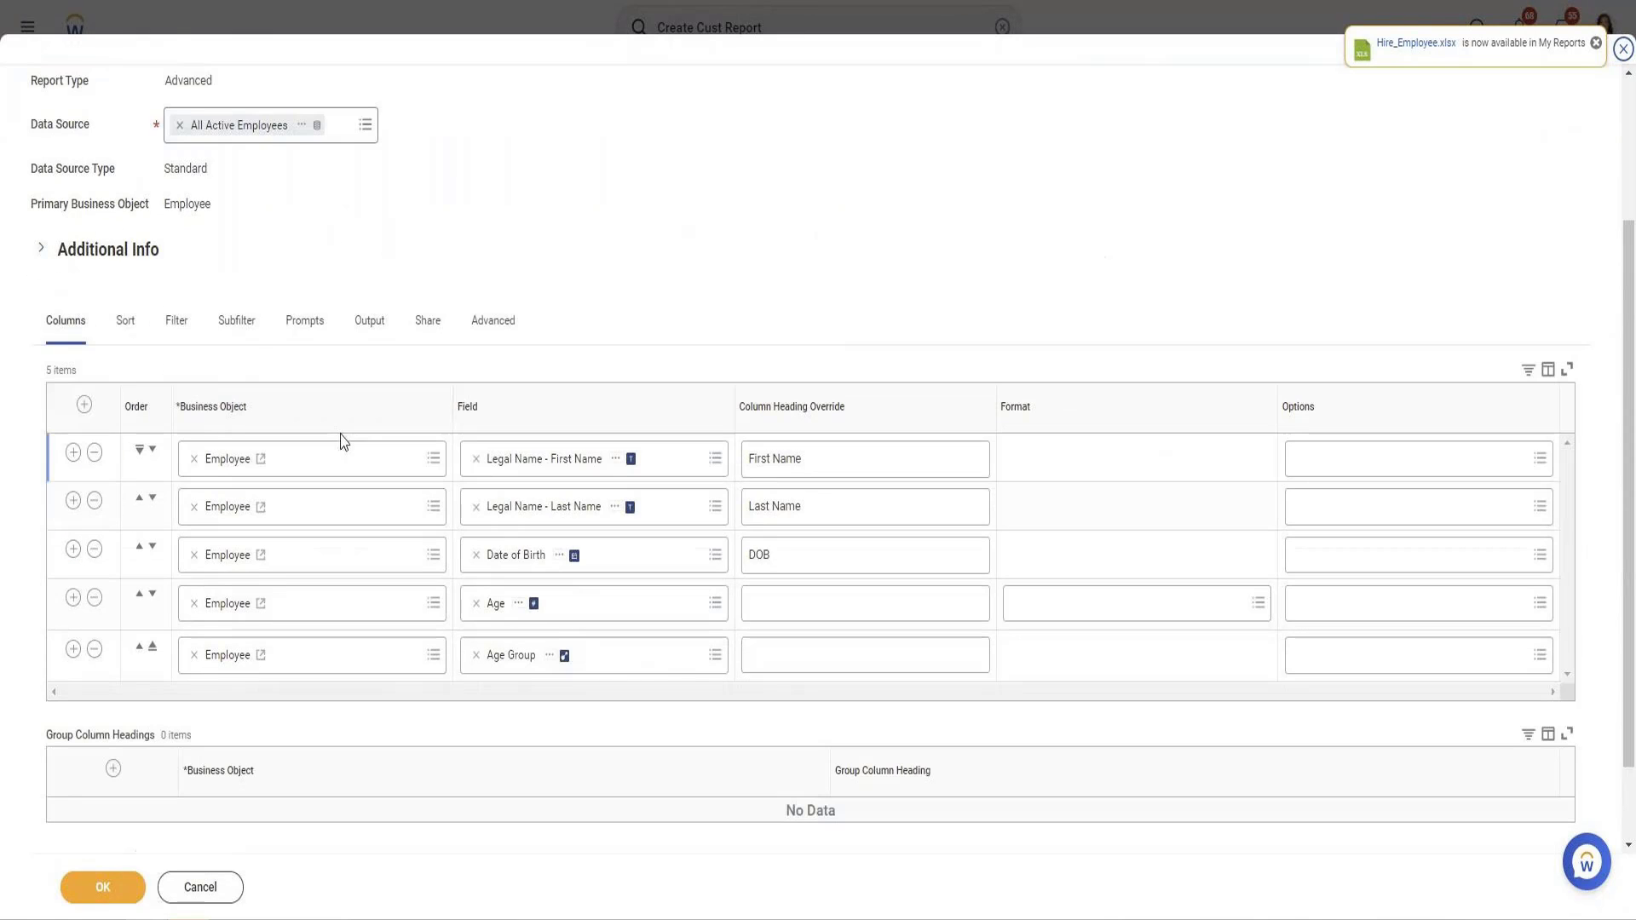
{"action": "left_click", "coordinate": [239, 336]}
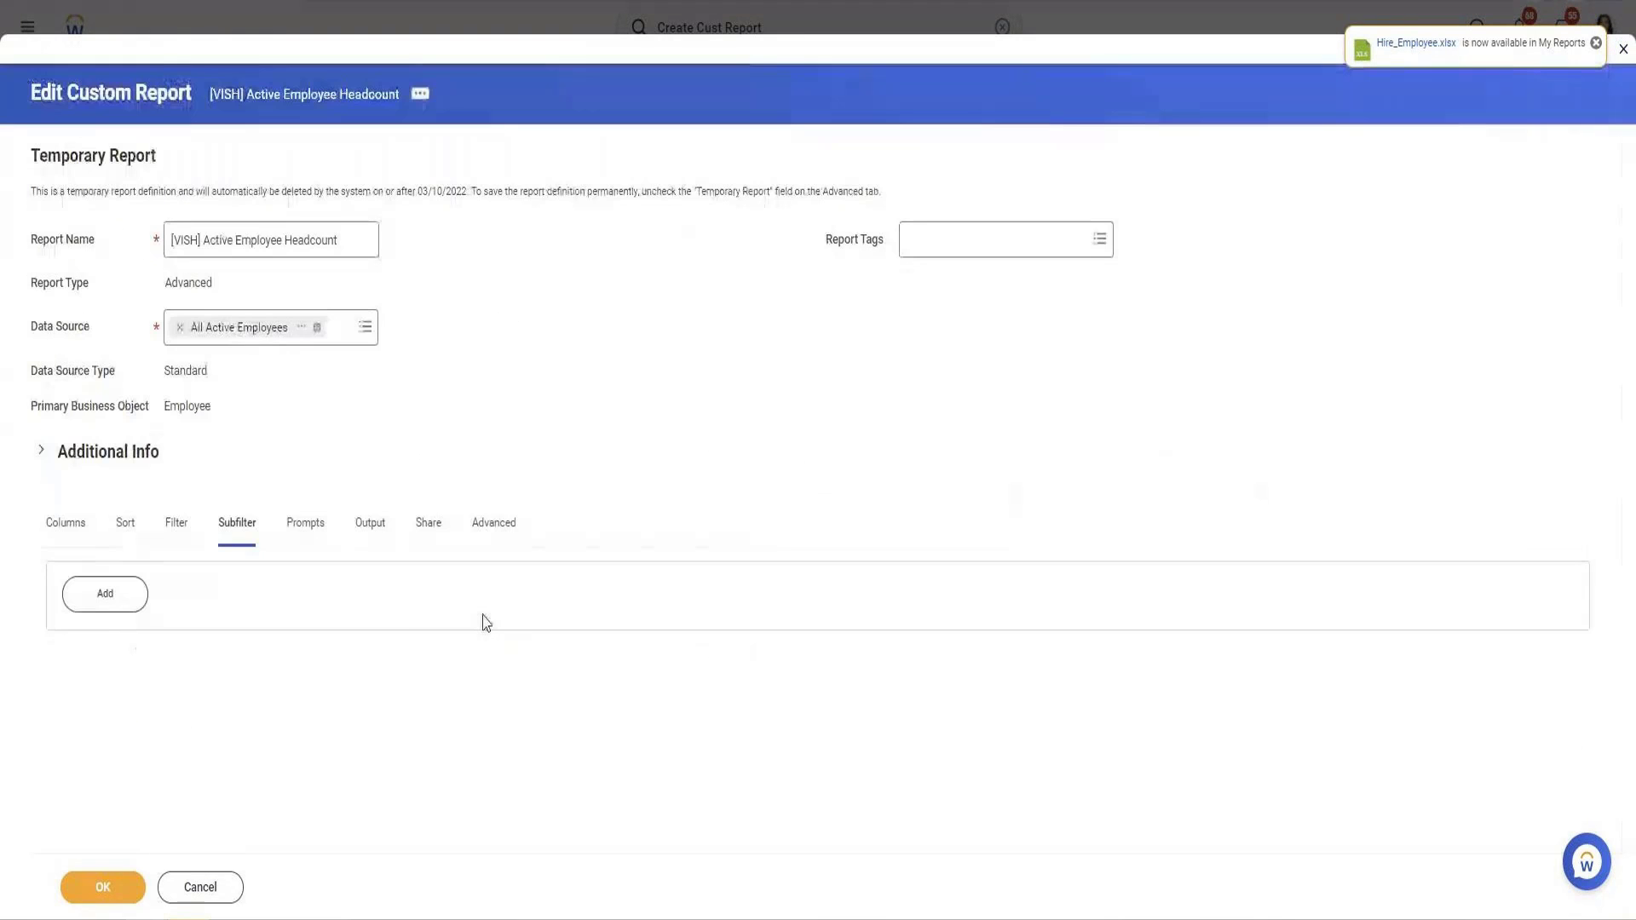
{"action": "left_click", "coordinate": [183, 553]}
{"action": "scroll", "coordinate": [942, 753], "scroll_direction": "down", "scroll_amount": 5}
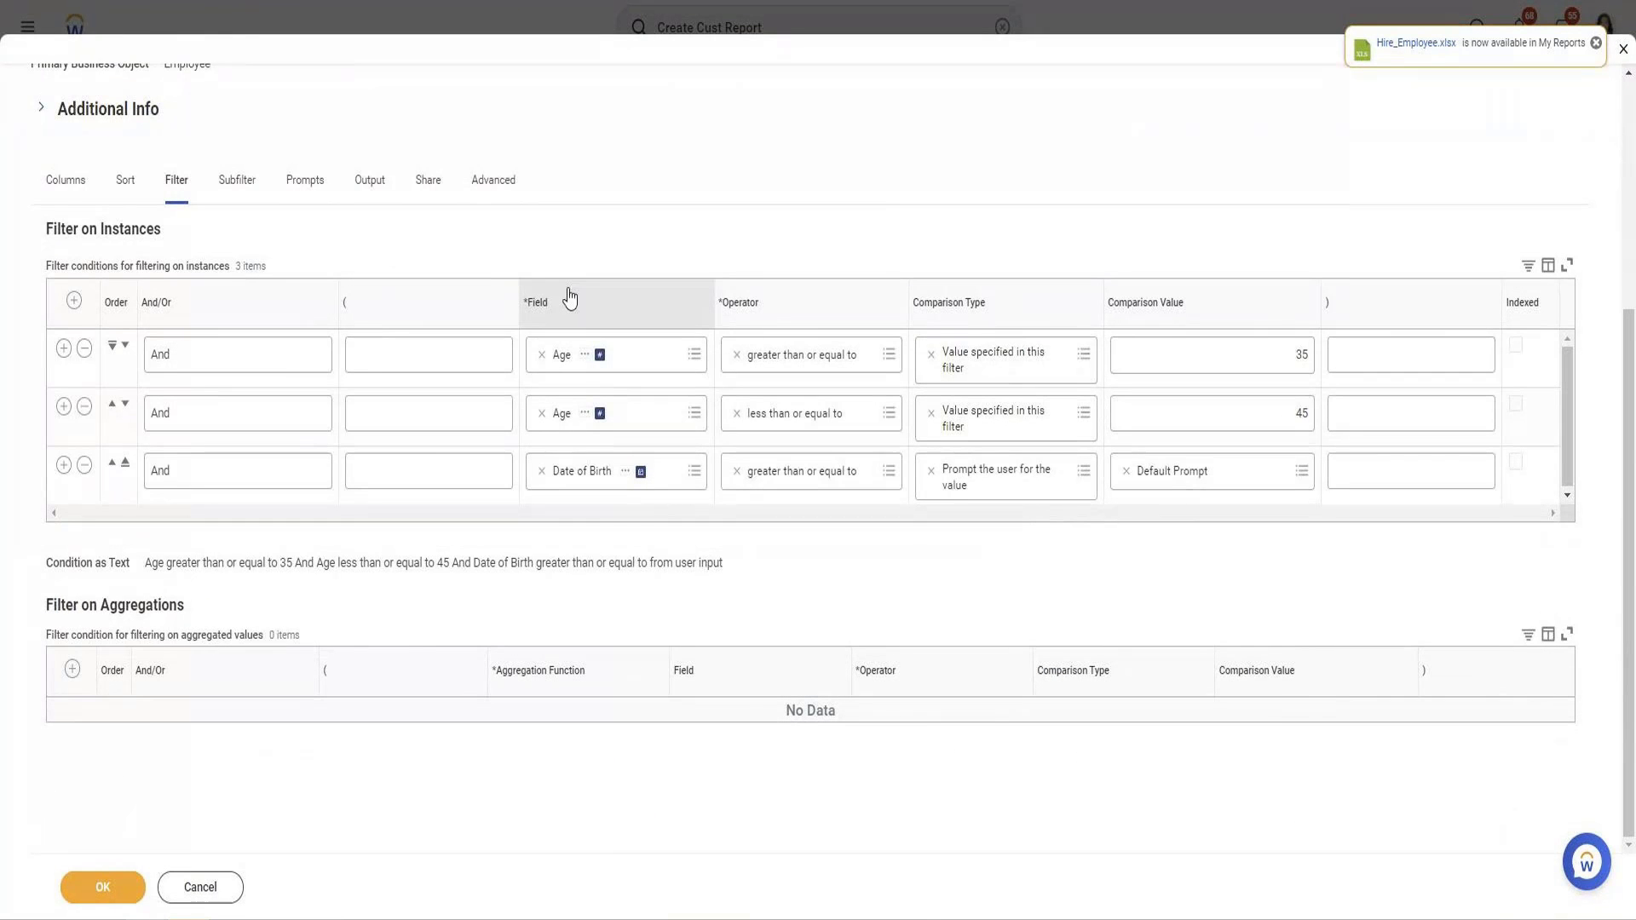
Populate the undefined prompt defaults, make the Date of Birth prompt required, and save the report.
{"action": "left_click", "coordinate": [303, 205]}
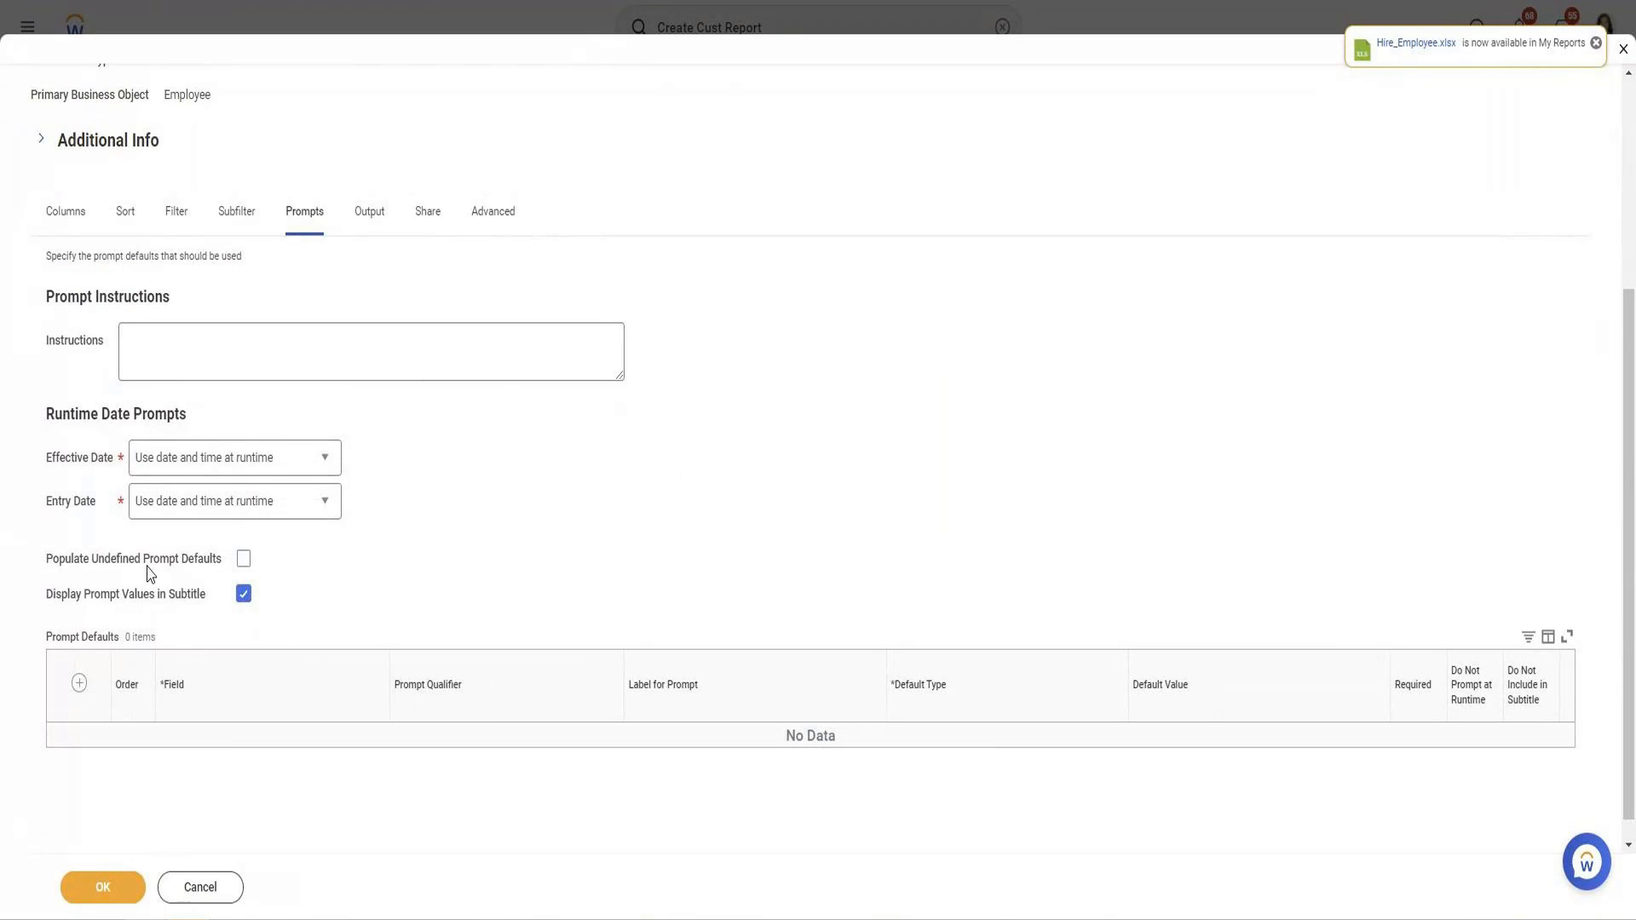
{"action": "left_click", "coordinate": [244, 558]}
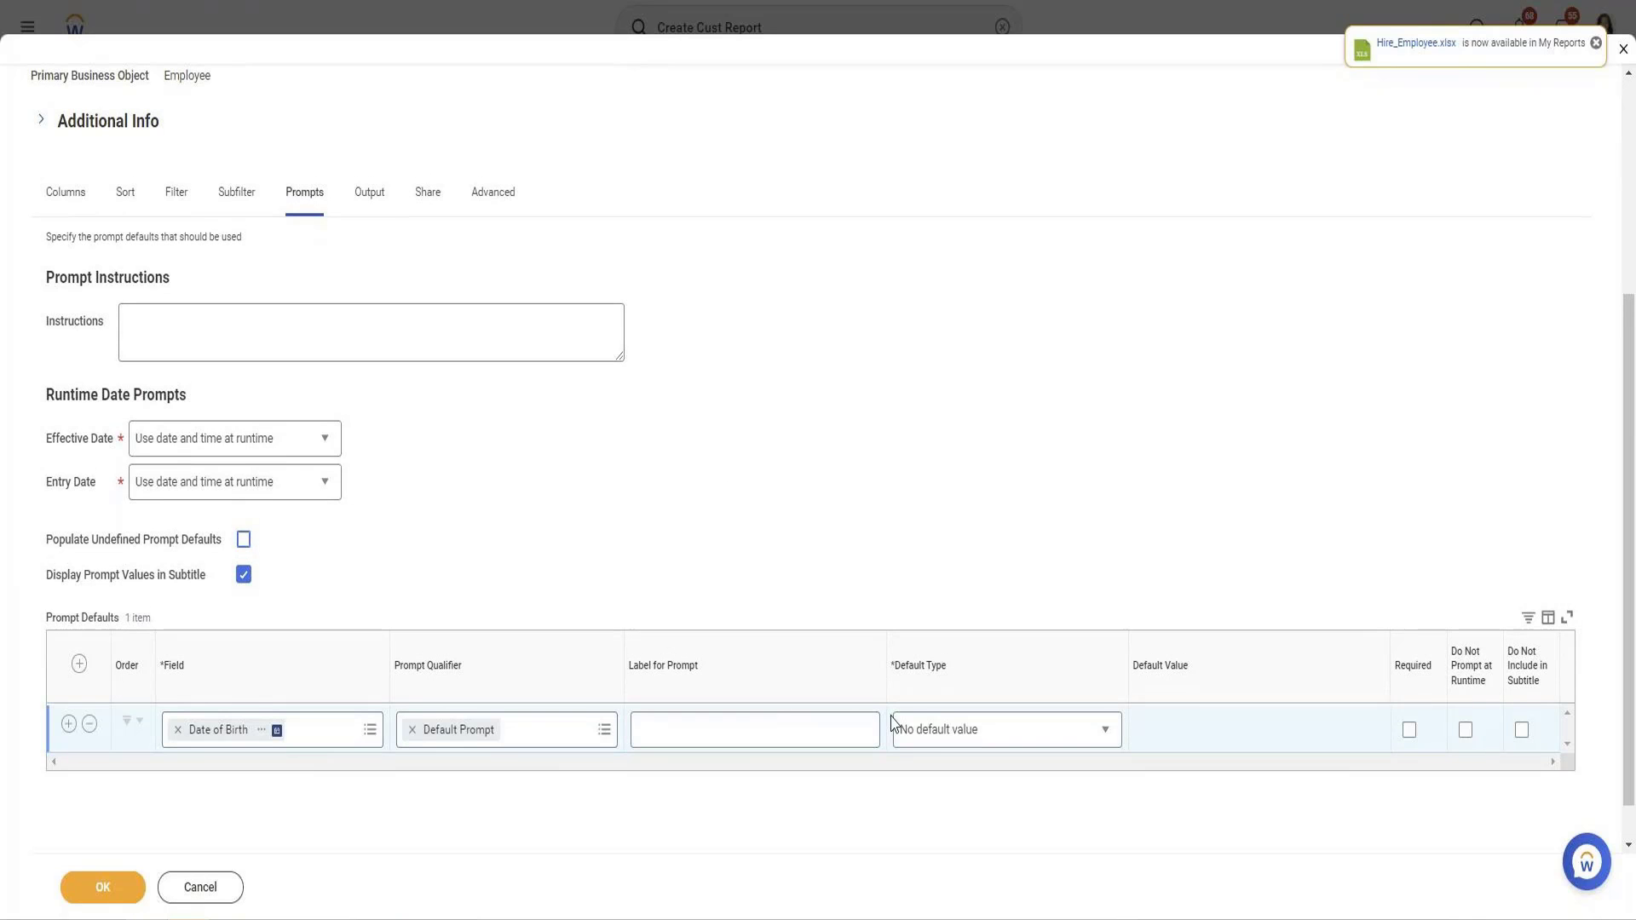
{"action": "left_click", "coordinate": [1410, 735]}
{"action": "left_click", "coordinate": [125, 896]}
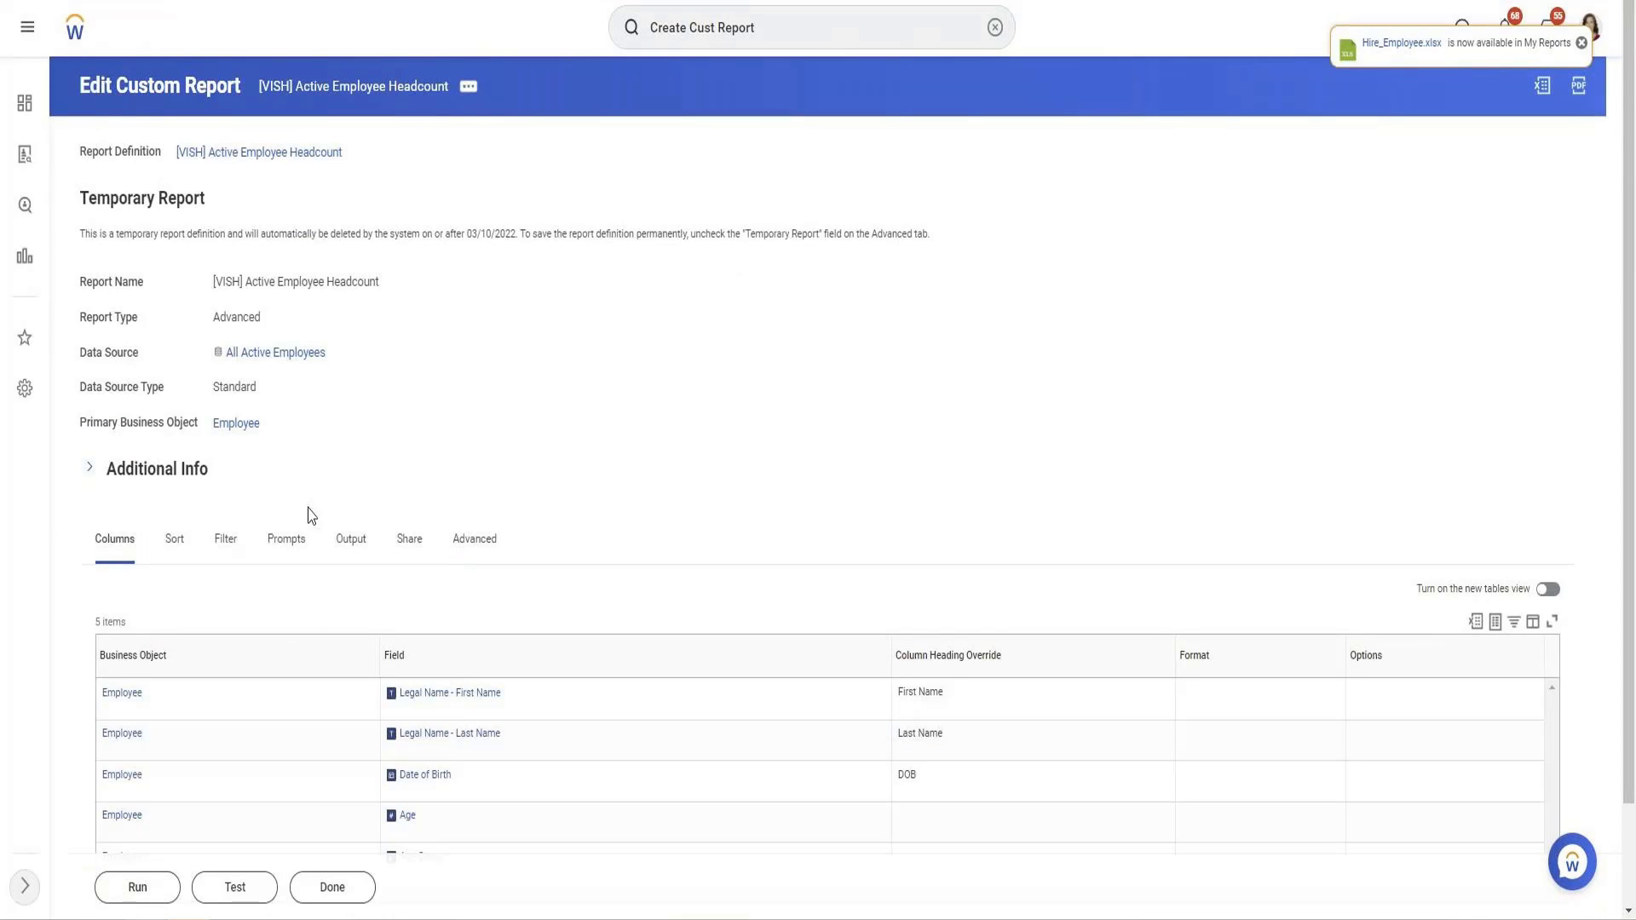
Try to run the report with the required Date of Birth prompt left blank, and cancel the prompt.
{"action": "left_click", "coordinate": [141, 886]}
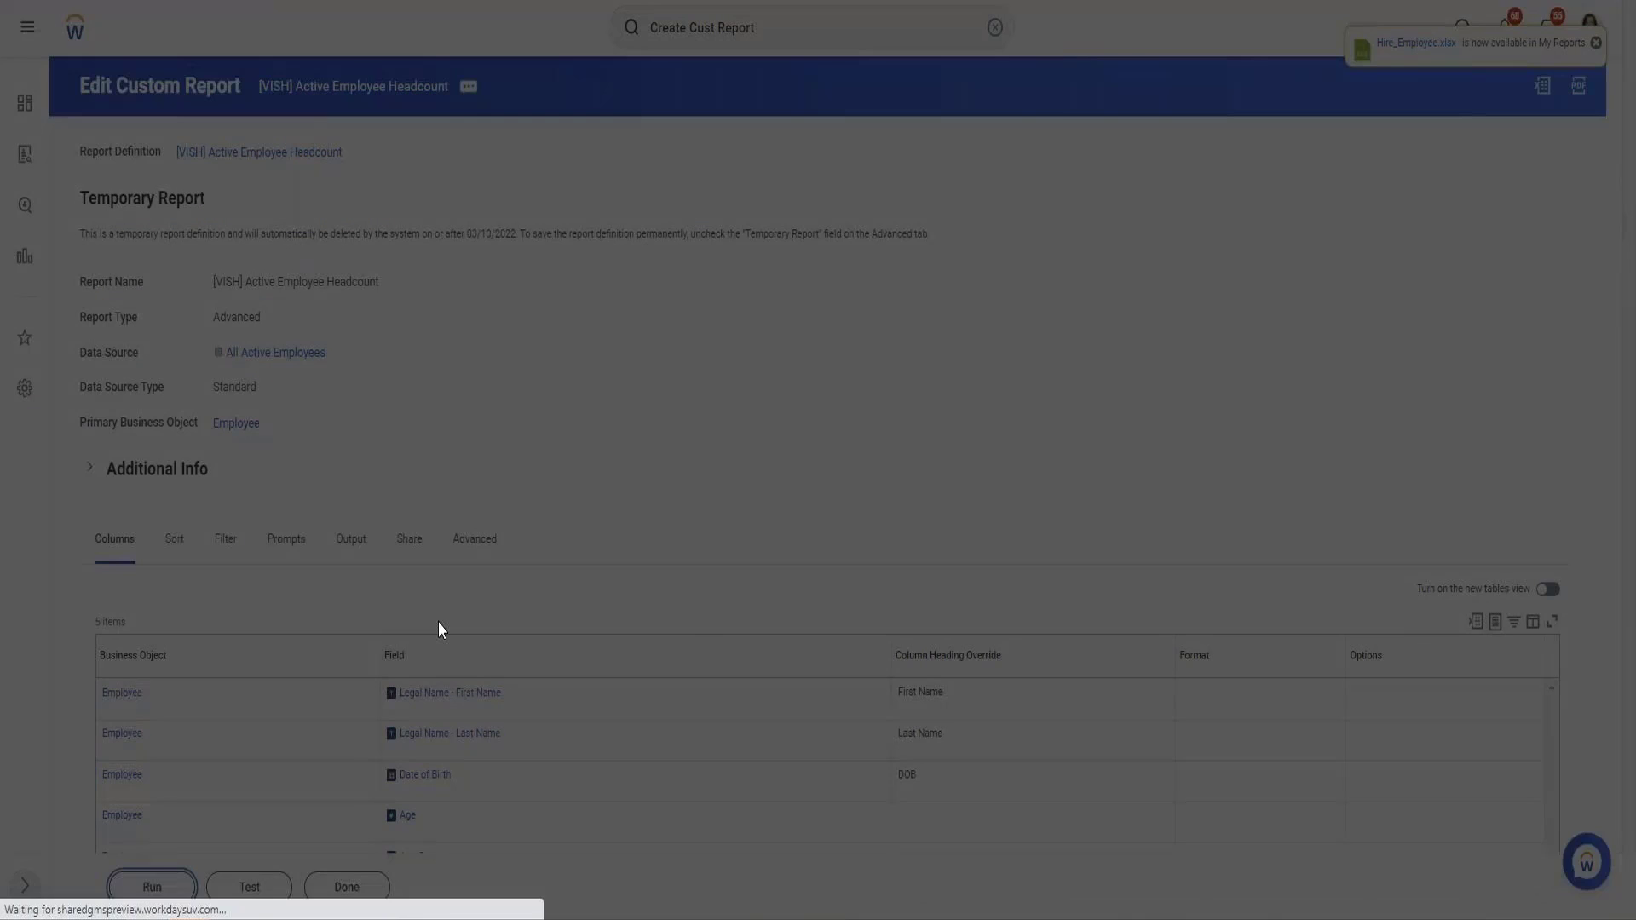
{"action": "left_click", "coordinate": [650, 343]}
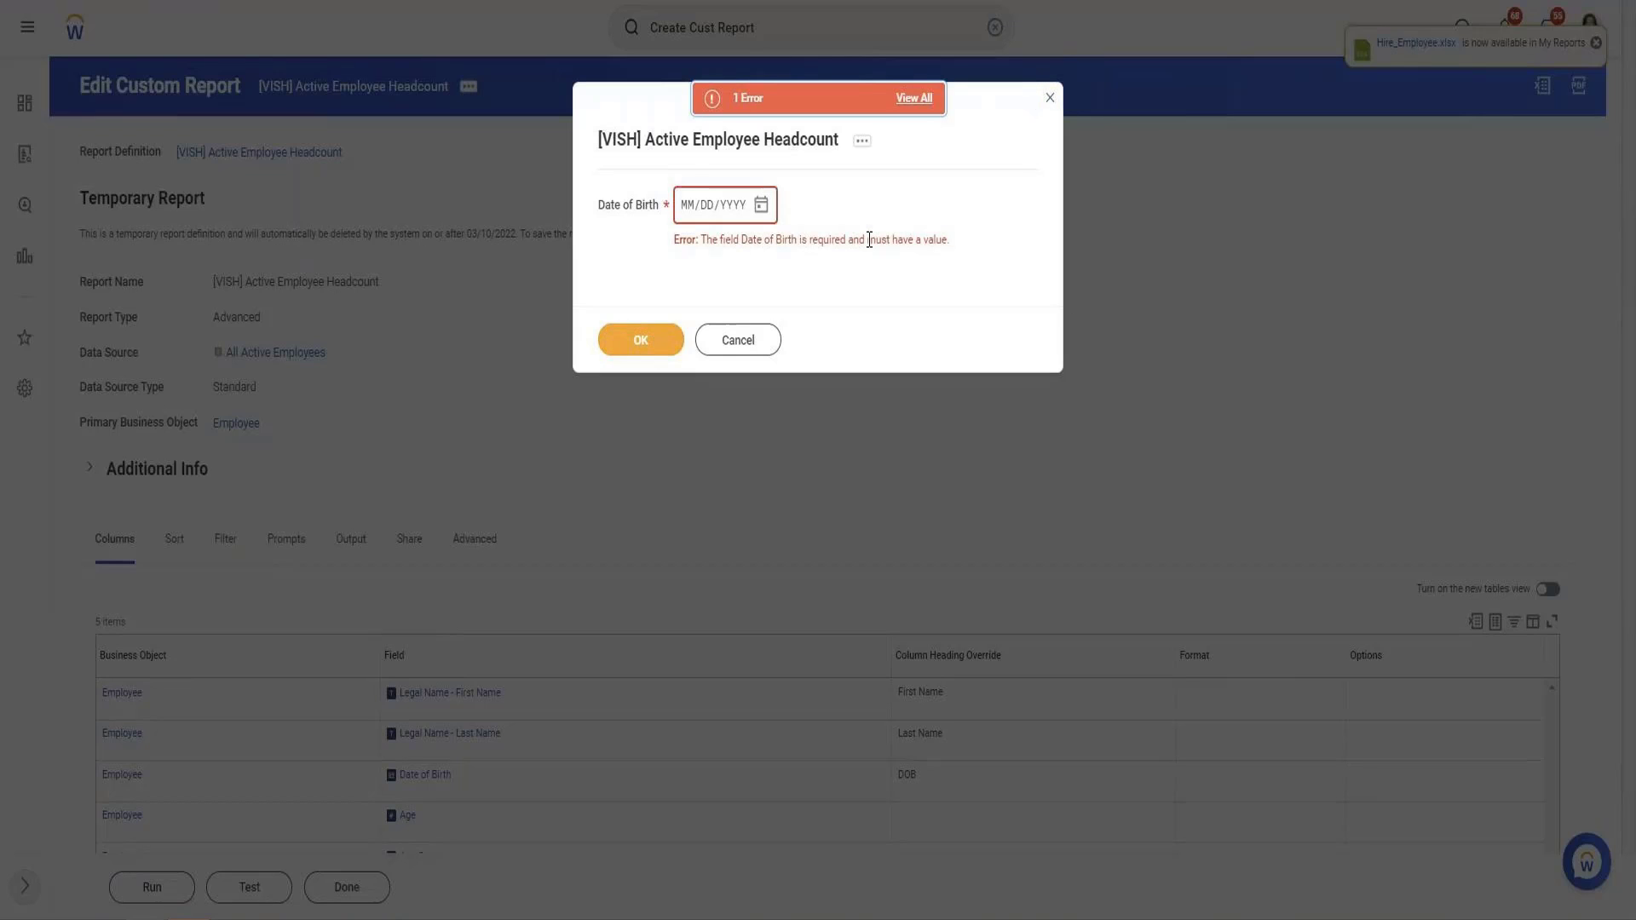
{"action": "left_click", "coordinate": [738, 340]}
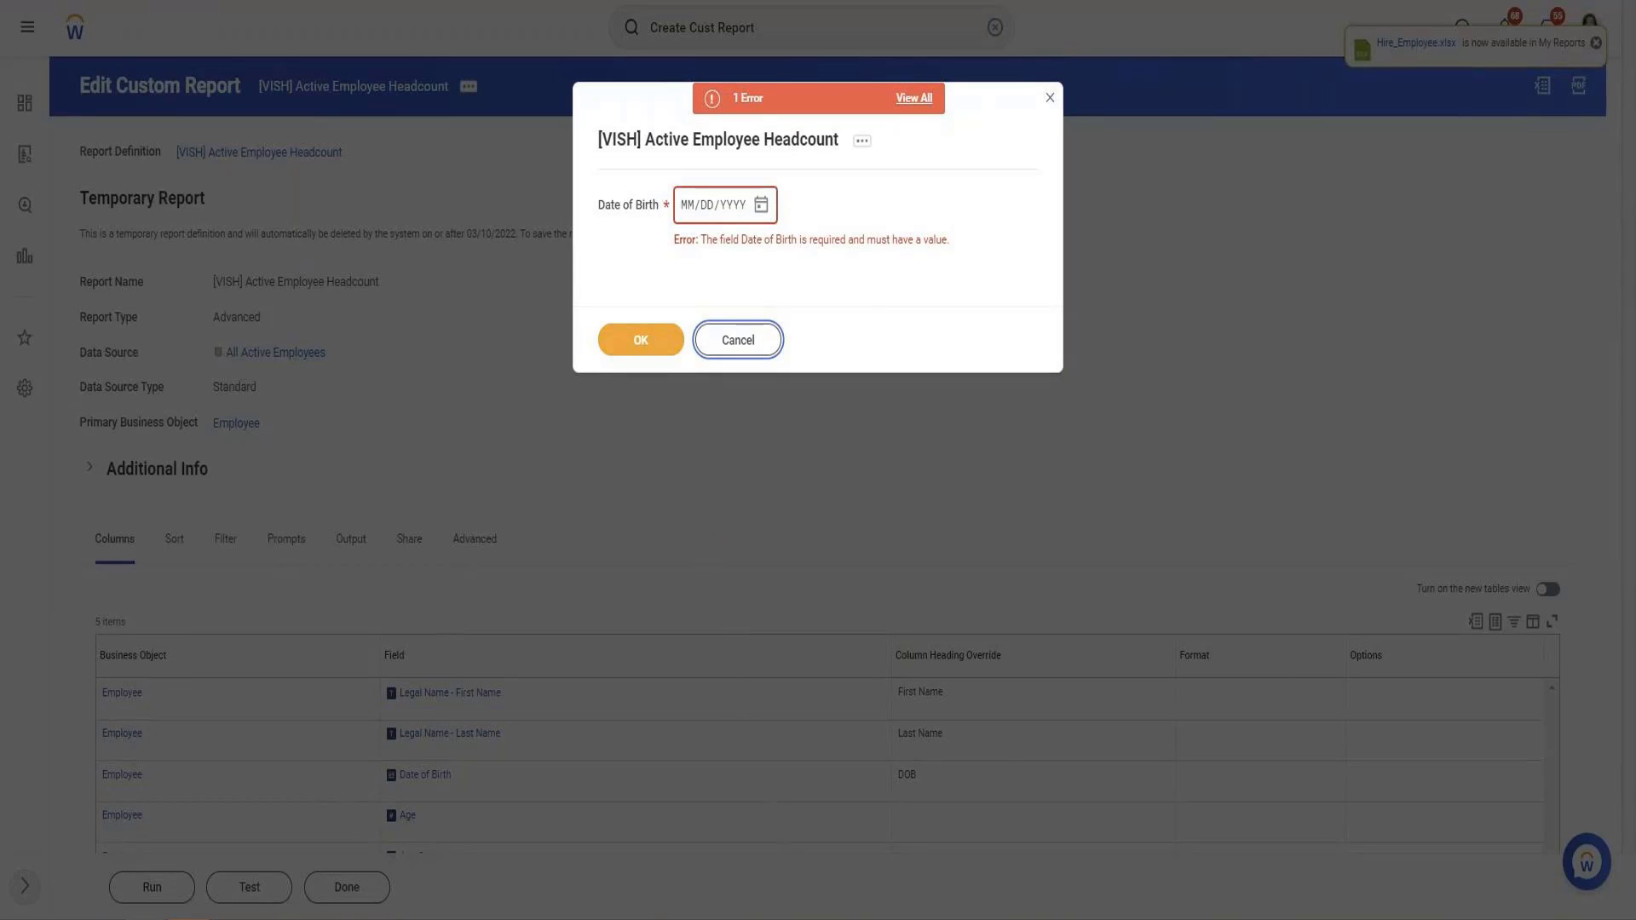
Add a Dependents field column on the Employee business object below Age Group, and save the report.
{"action": "scroll", "coordinate": [428, 444], "scroll_direction": "down", "scroll_amount": 3}
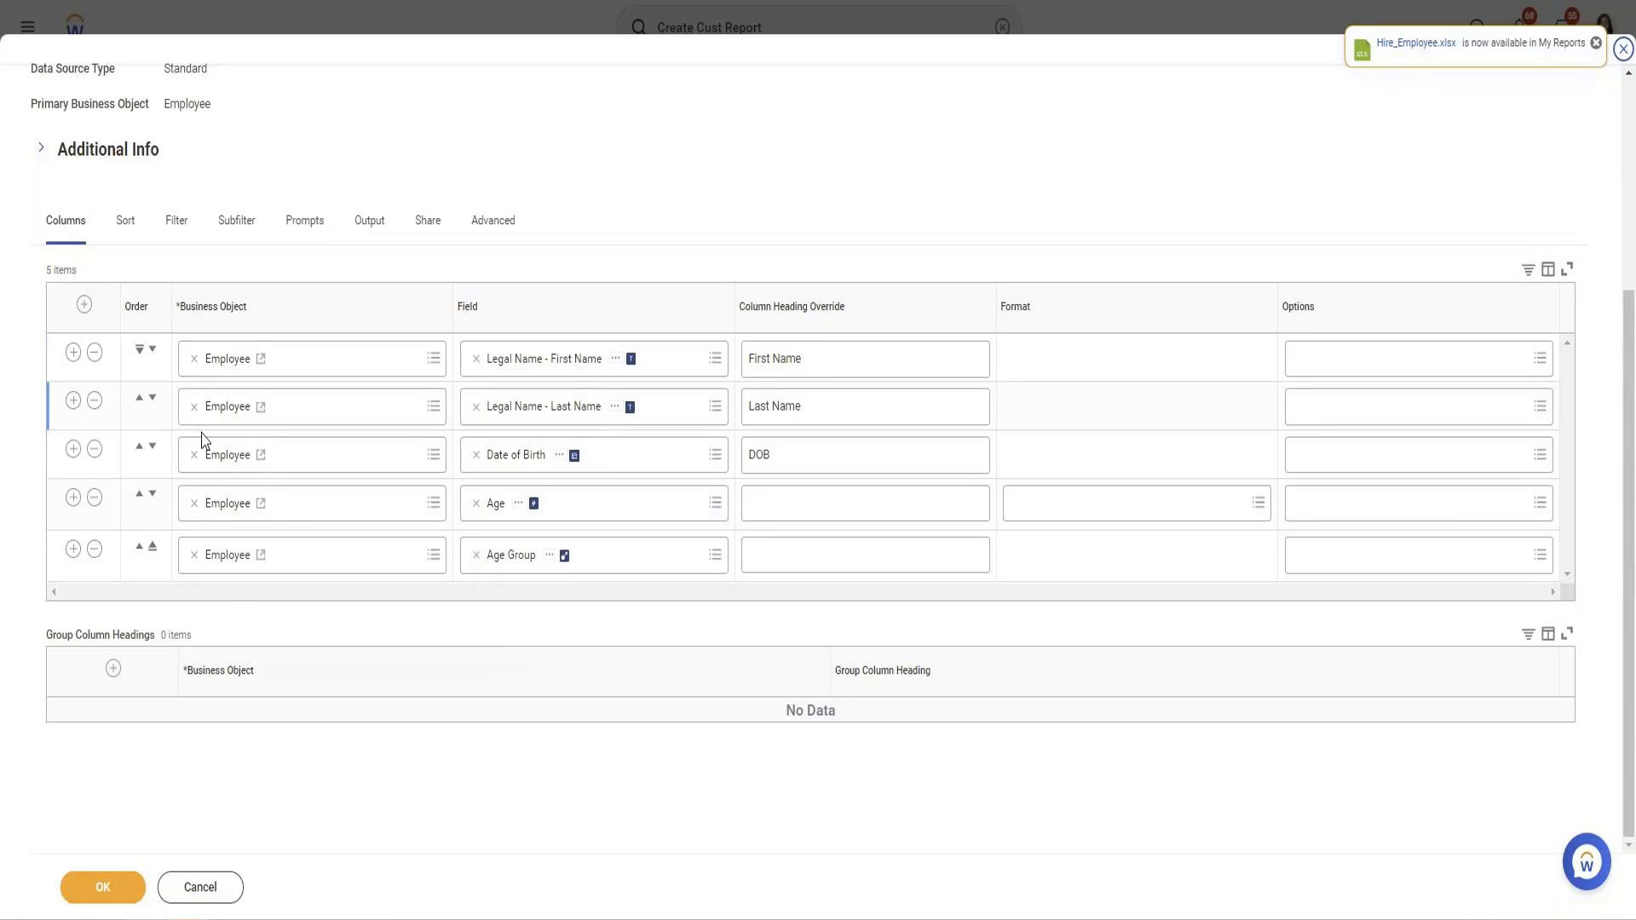
{"action": "left_click", "coordinate": [73, 550]}
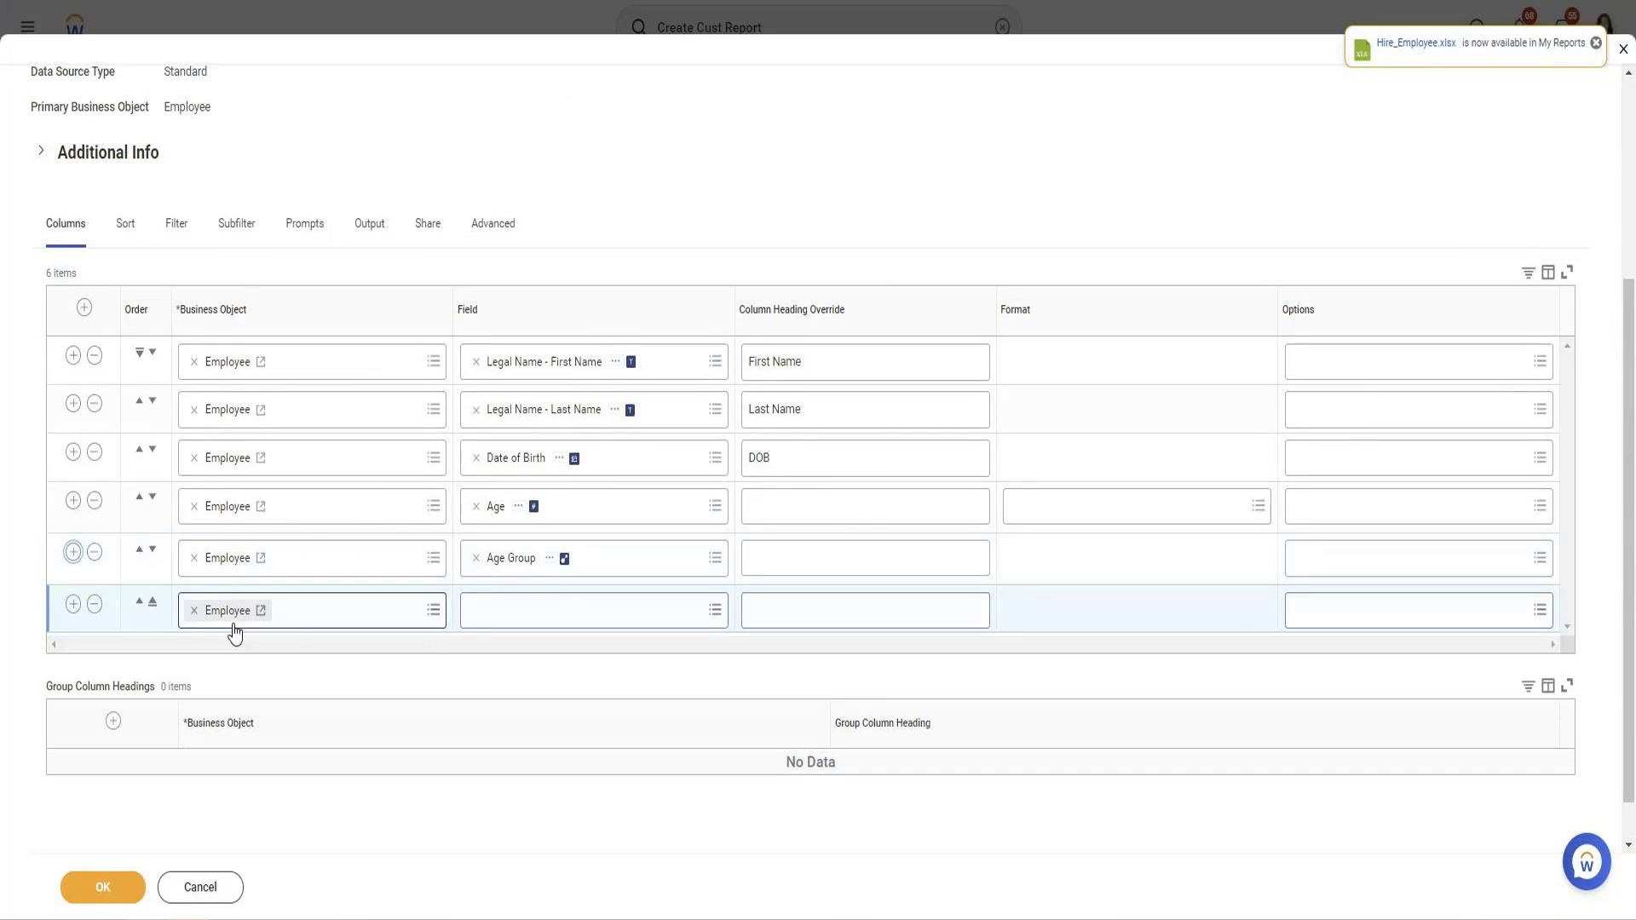
{"action": "left_click", "coordinate": [595, 613]}
{"action": "type", "text": "Depe"}
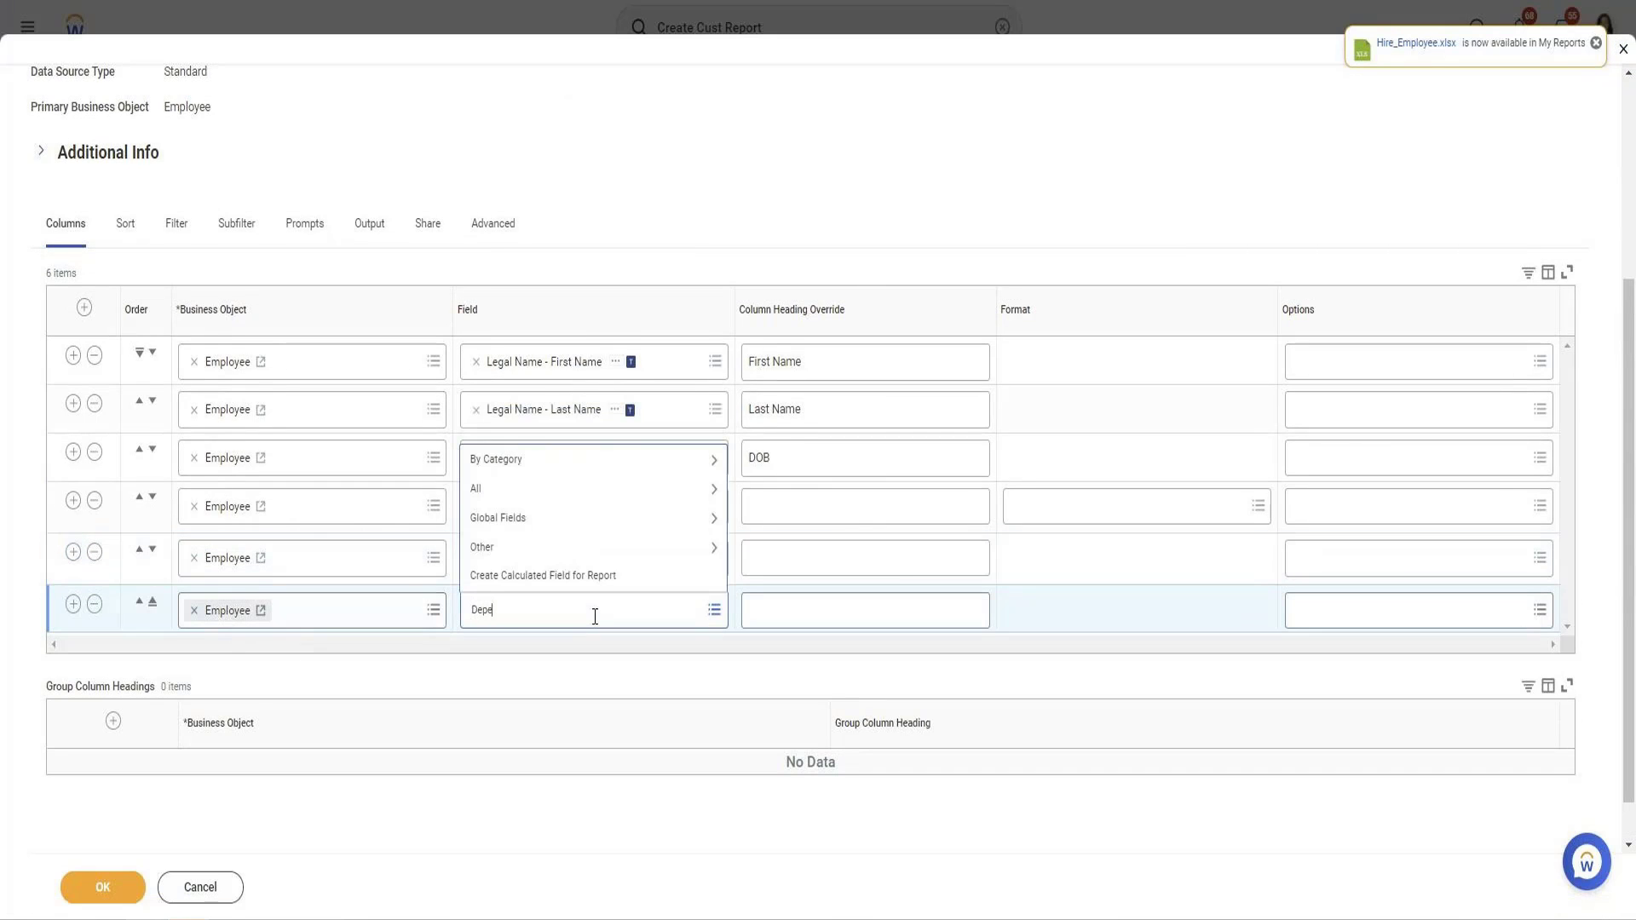
{"action": "type", "text": "ndent"}
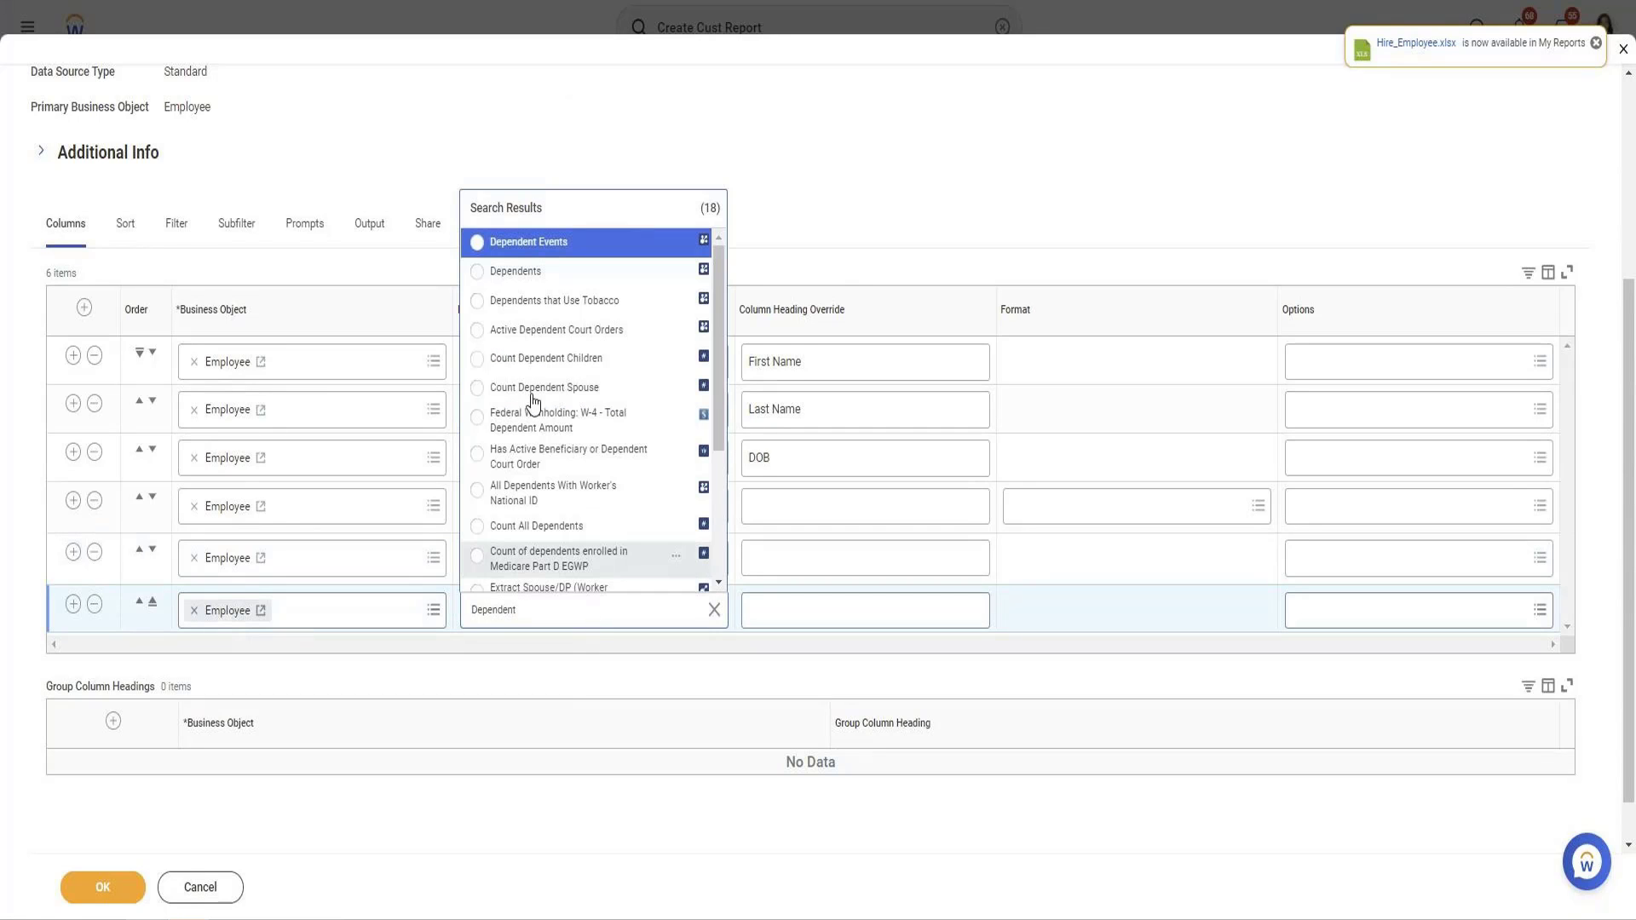
{"action": "left_click", "coordinate": [516, 271]}
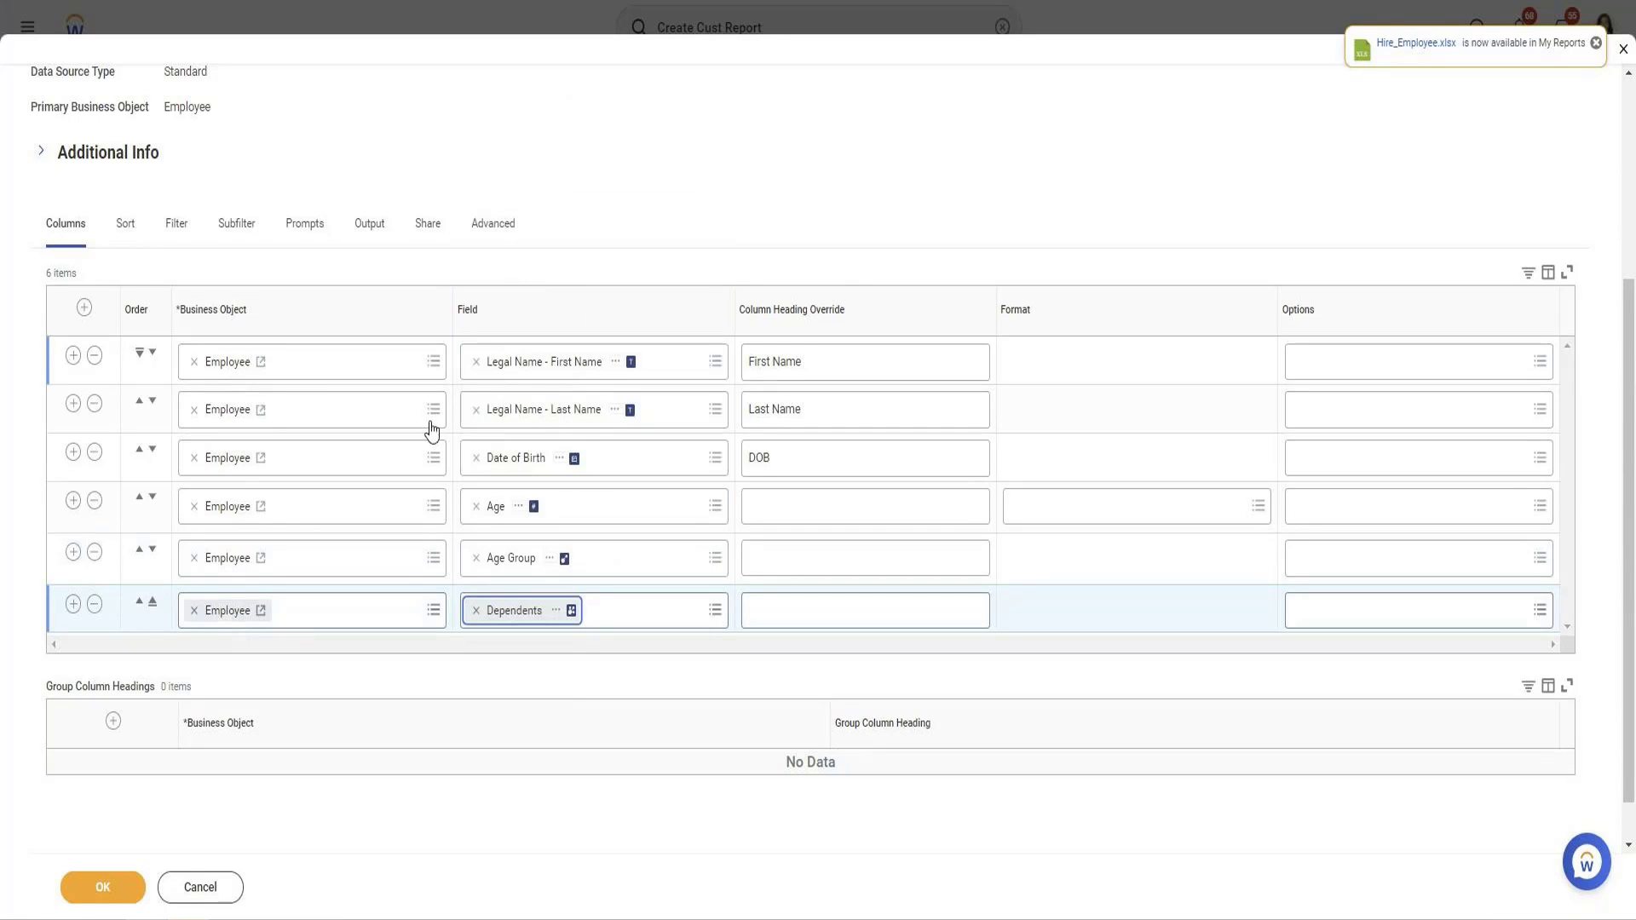
{"action": "left_click", "coordinate": [115, 886]}
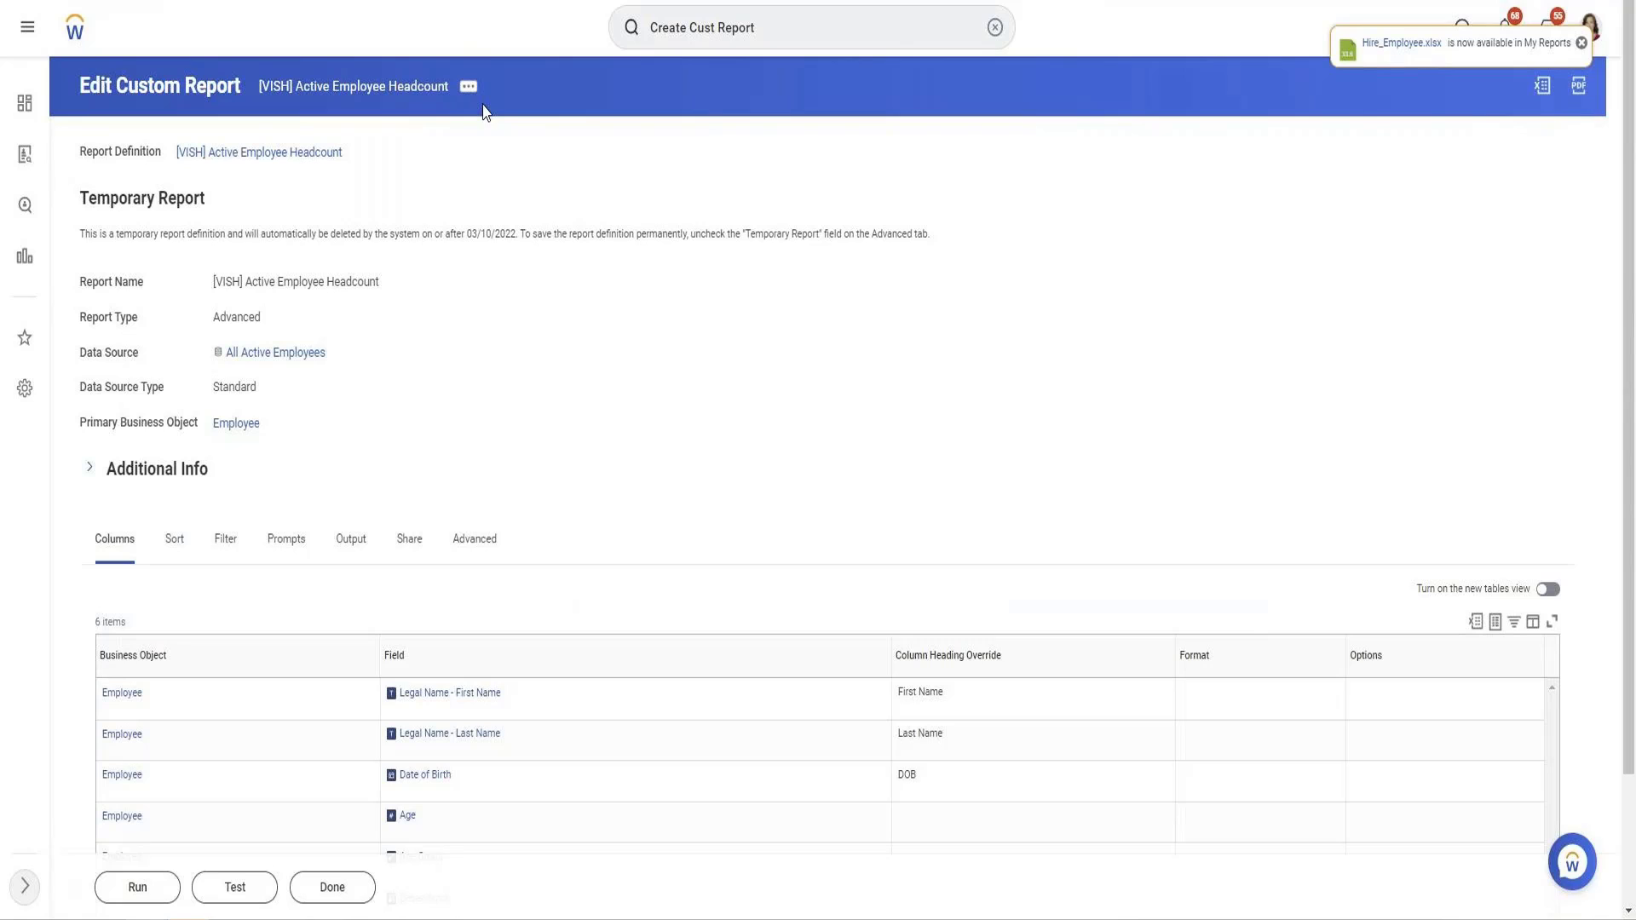
Reopen the report definition for editing and remove all Age and Date of Birth conditions from the instance filter.
{"action": "left_click", "coordinate": [479, 92]}
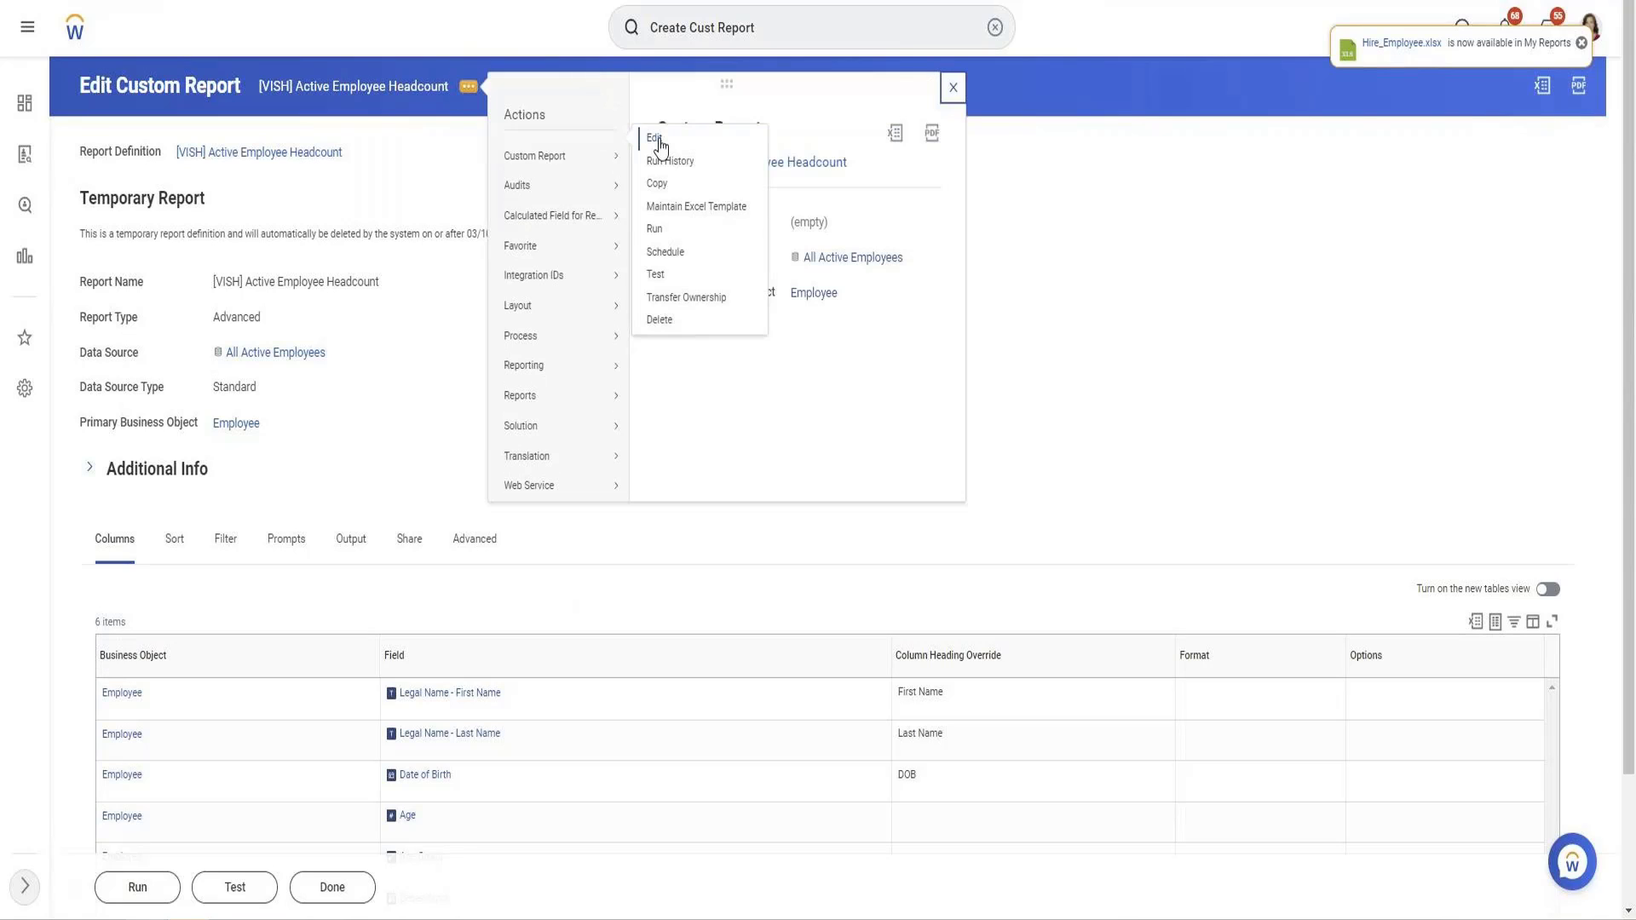
{"action": "left_click", "coordinate": [654, 137]}
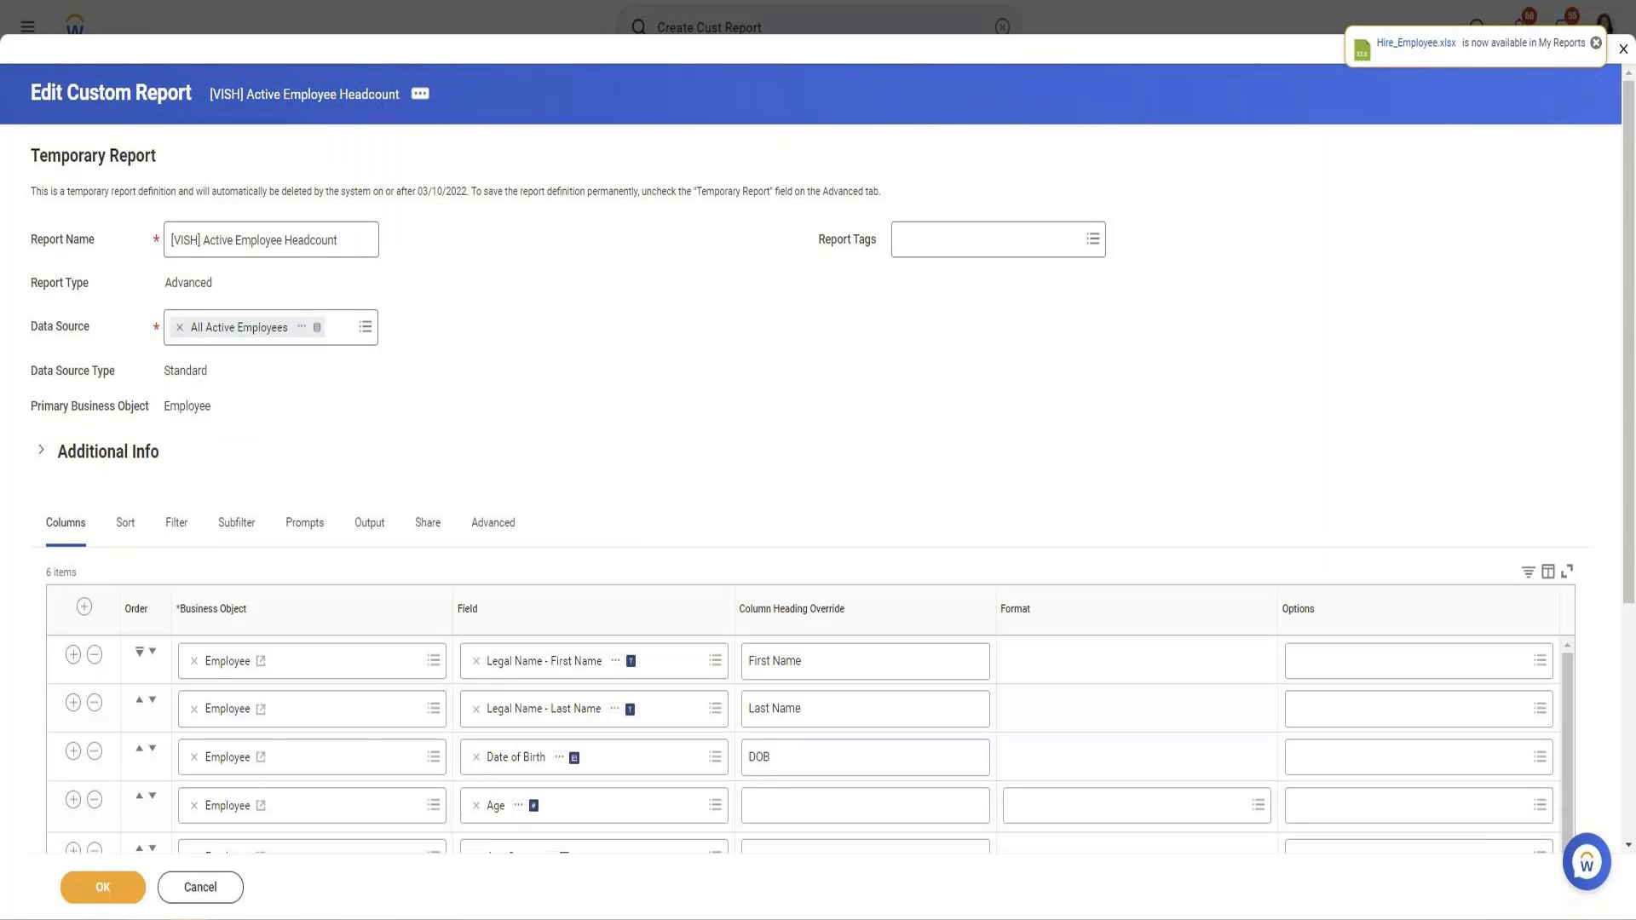
{"action": "scroll", "coordinate": [267, 288], "scroll_direction": "down", "scroll_amount": 4}
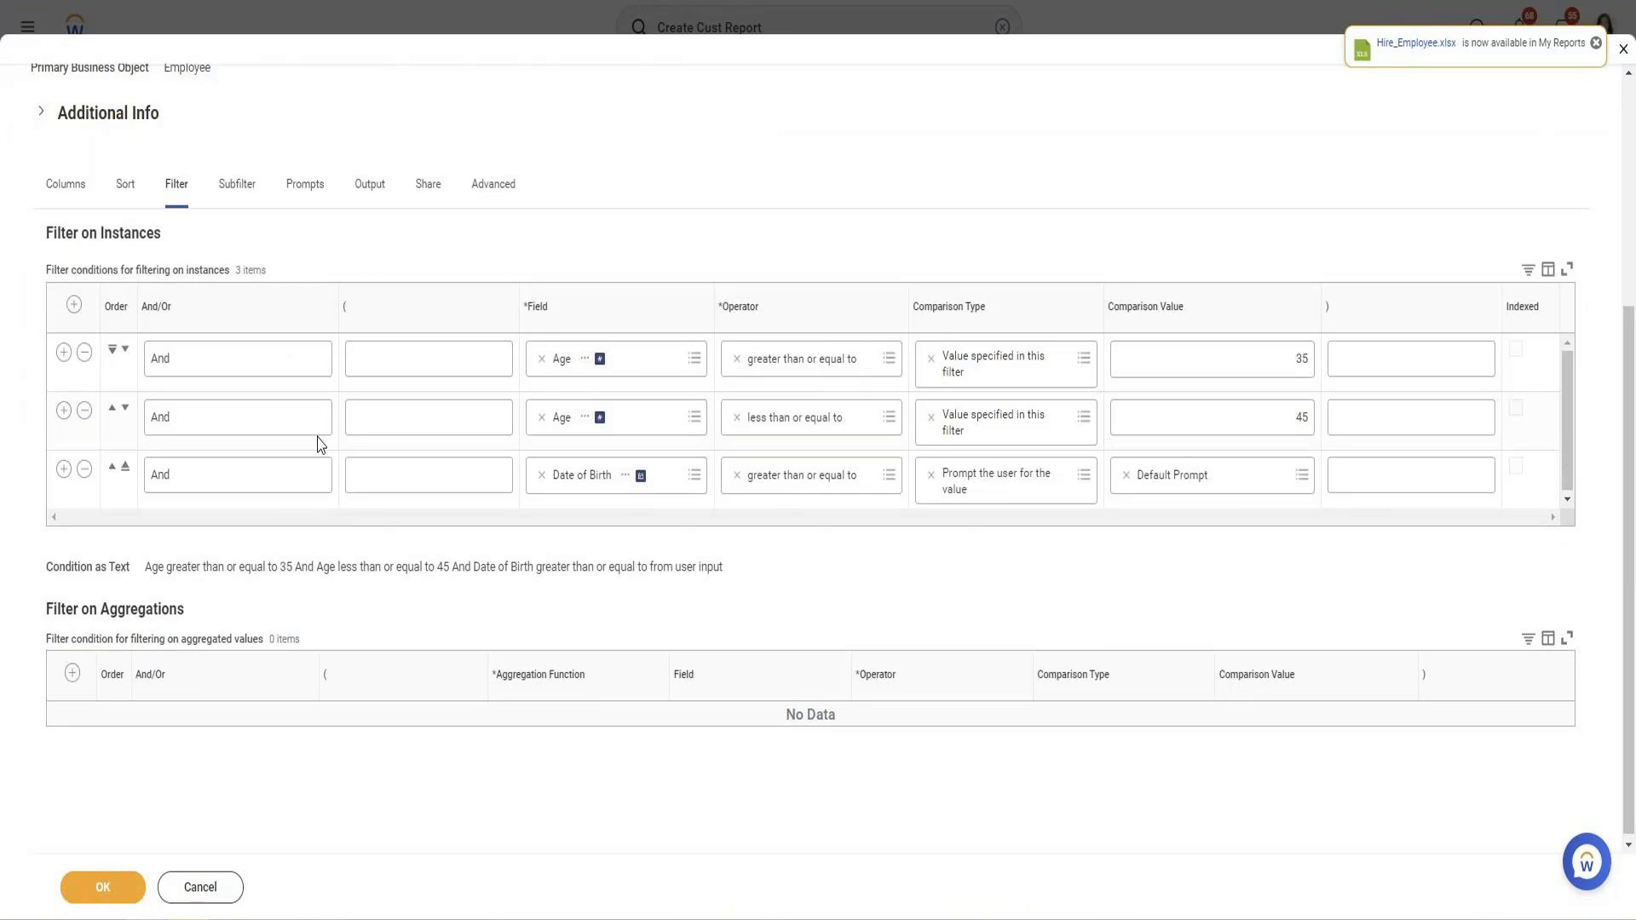
{"action": "left_click", "coordinate": [85, 410]}
{"action": "left_click", "coordinate": [83, 405]}
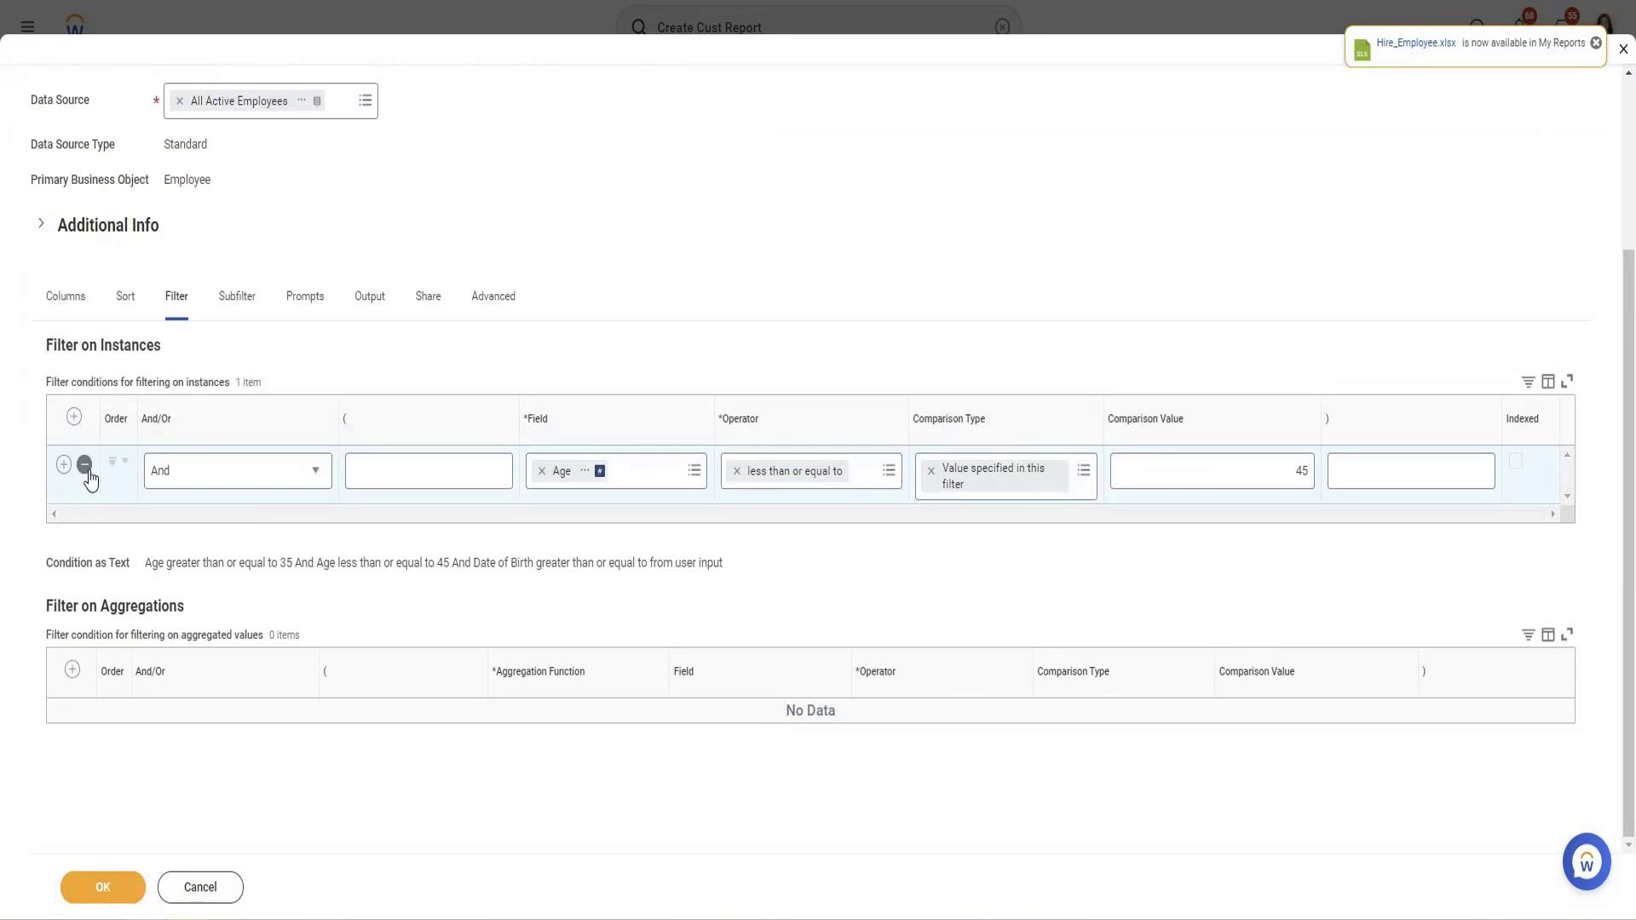
{"action": "left_click", "coordinate": [83, 465]}
Remove the Date of Birth prompt default, leave Populate Undefined Prompt Defaults off, and save the report.
{"action": "left_click", "coordinate": [308, 349]}
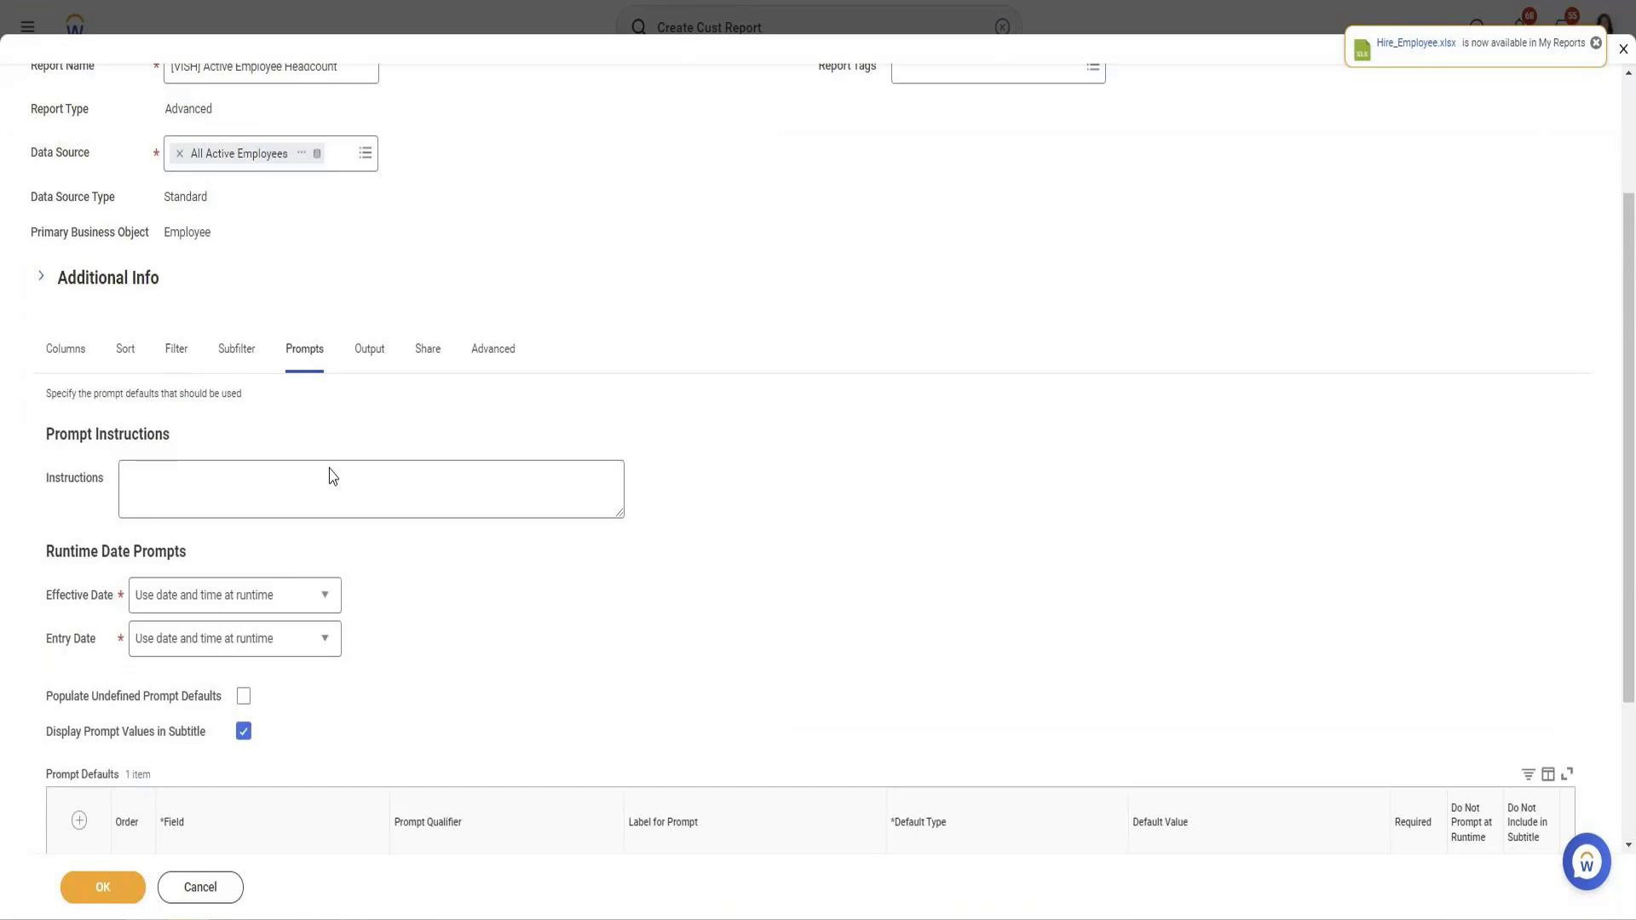
{"action": "scroll", "coordinate": [329, 475], "scroll_direction": "down", "scroll_amount": 3}
{"action": "left_click", "coordinate": [91, 673]}
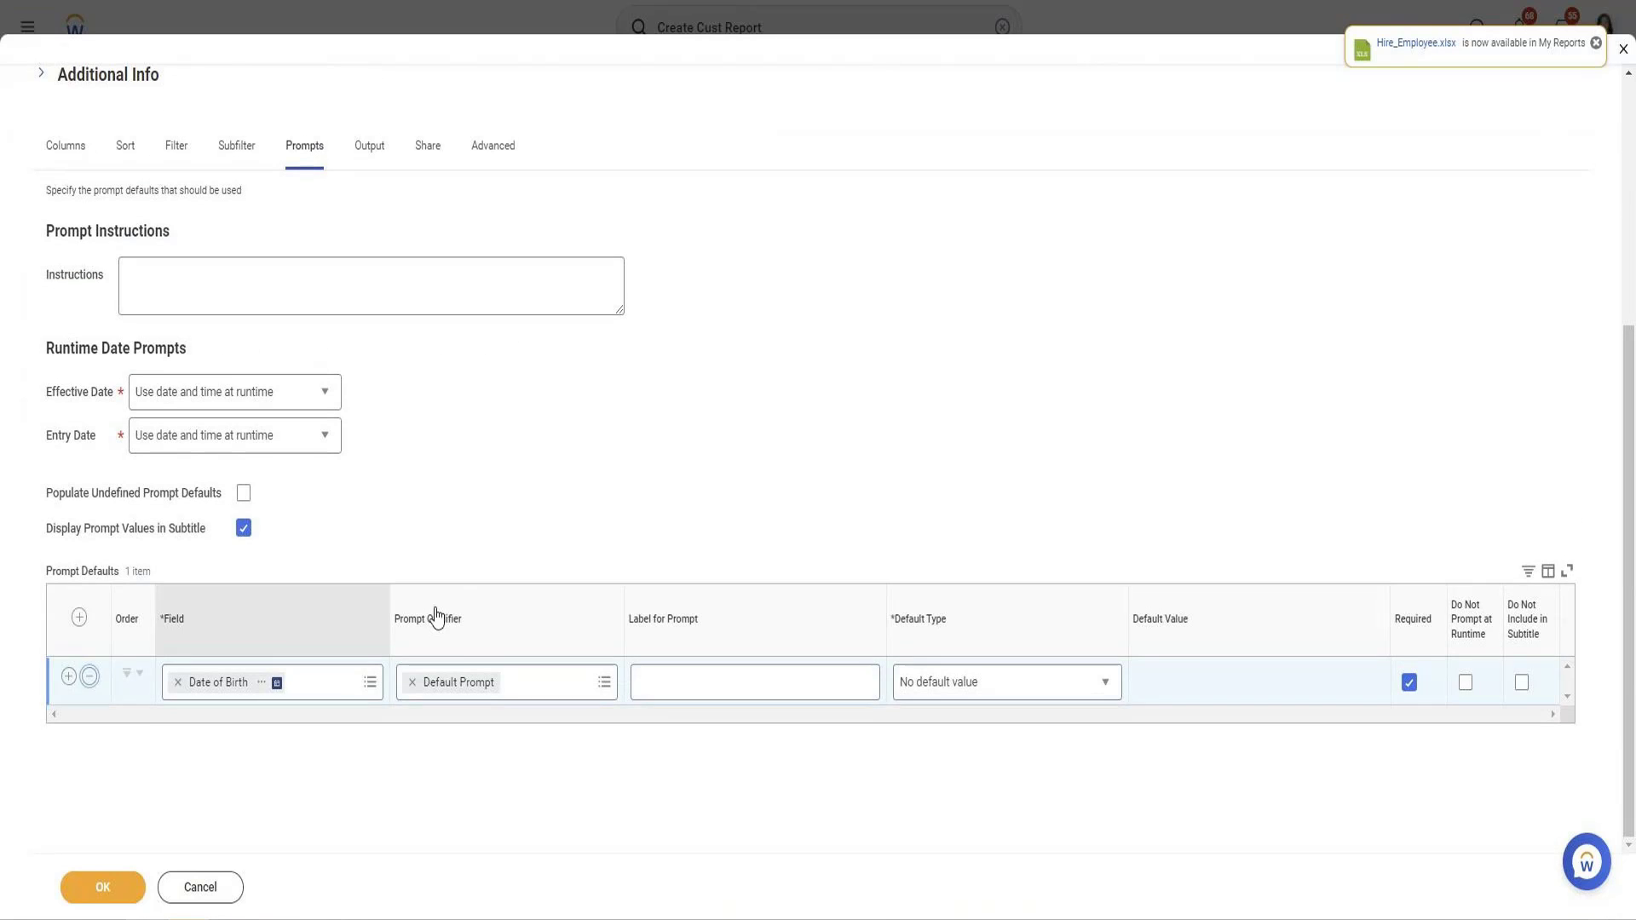
{"action": "left_click", "coordinate": [244, 536]}
{"action": "left_click", "coordinate": [244, 536]}
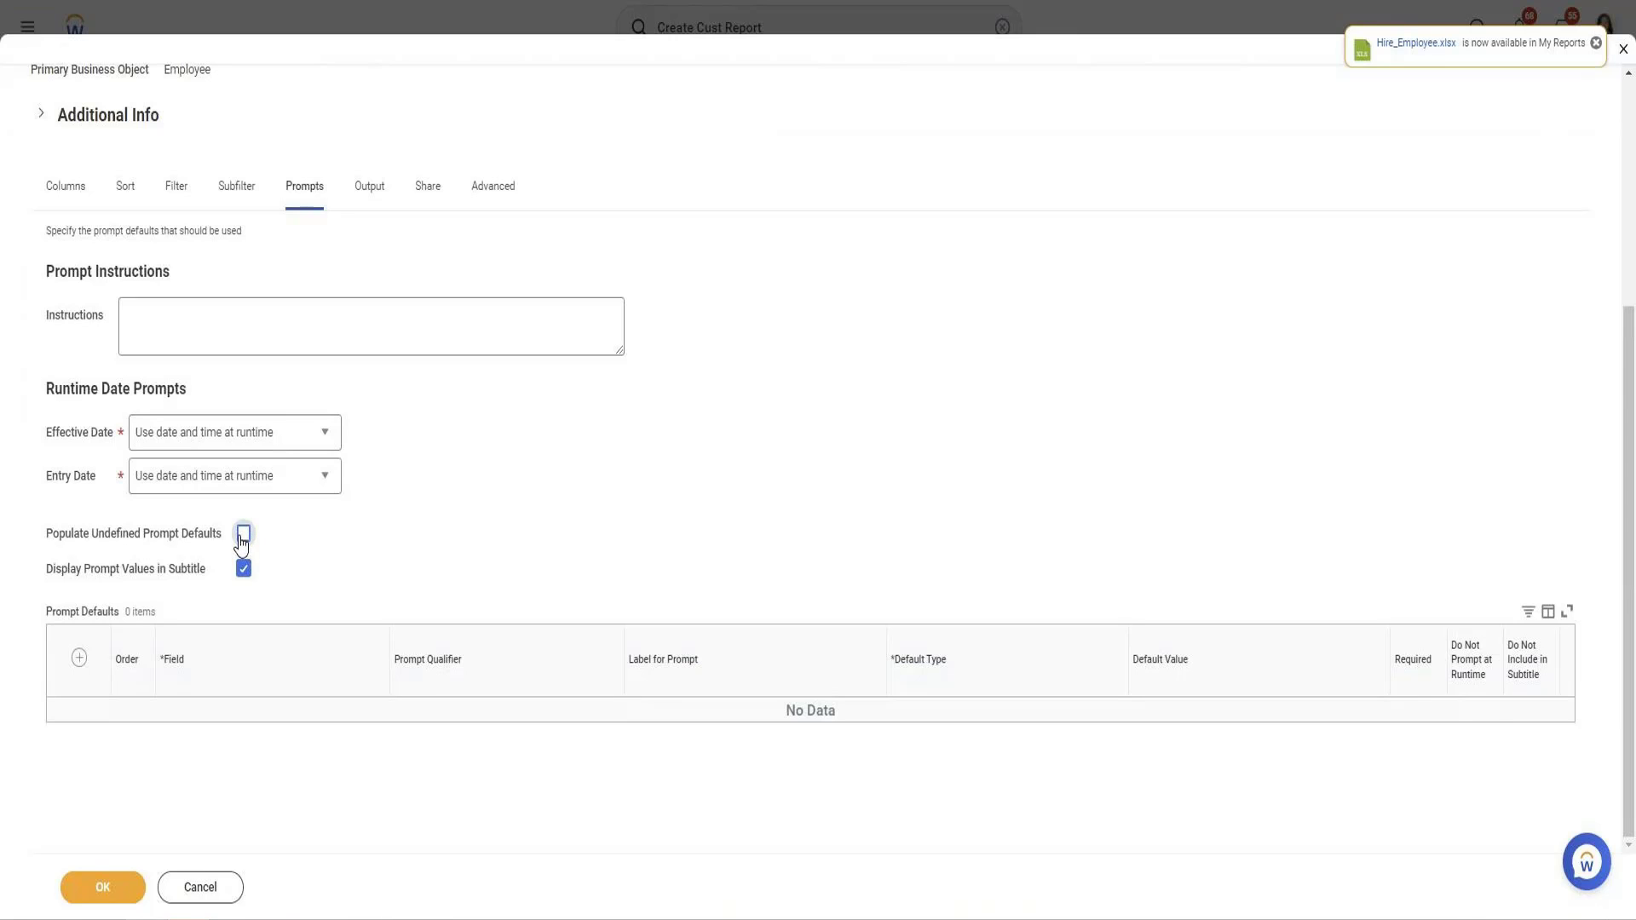
{"action": "left_click", "coordinate": [117, 890]}
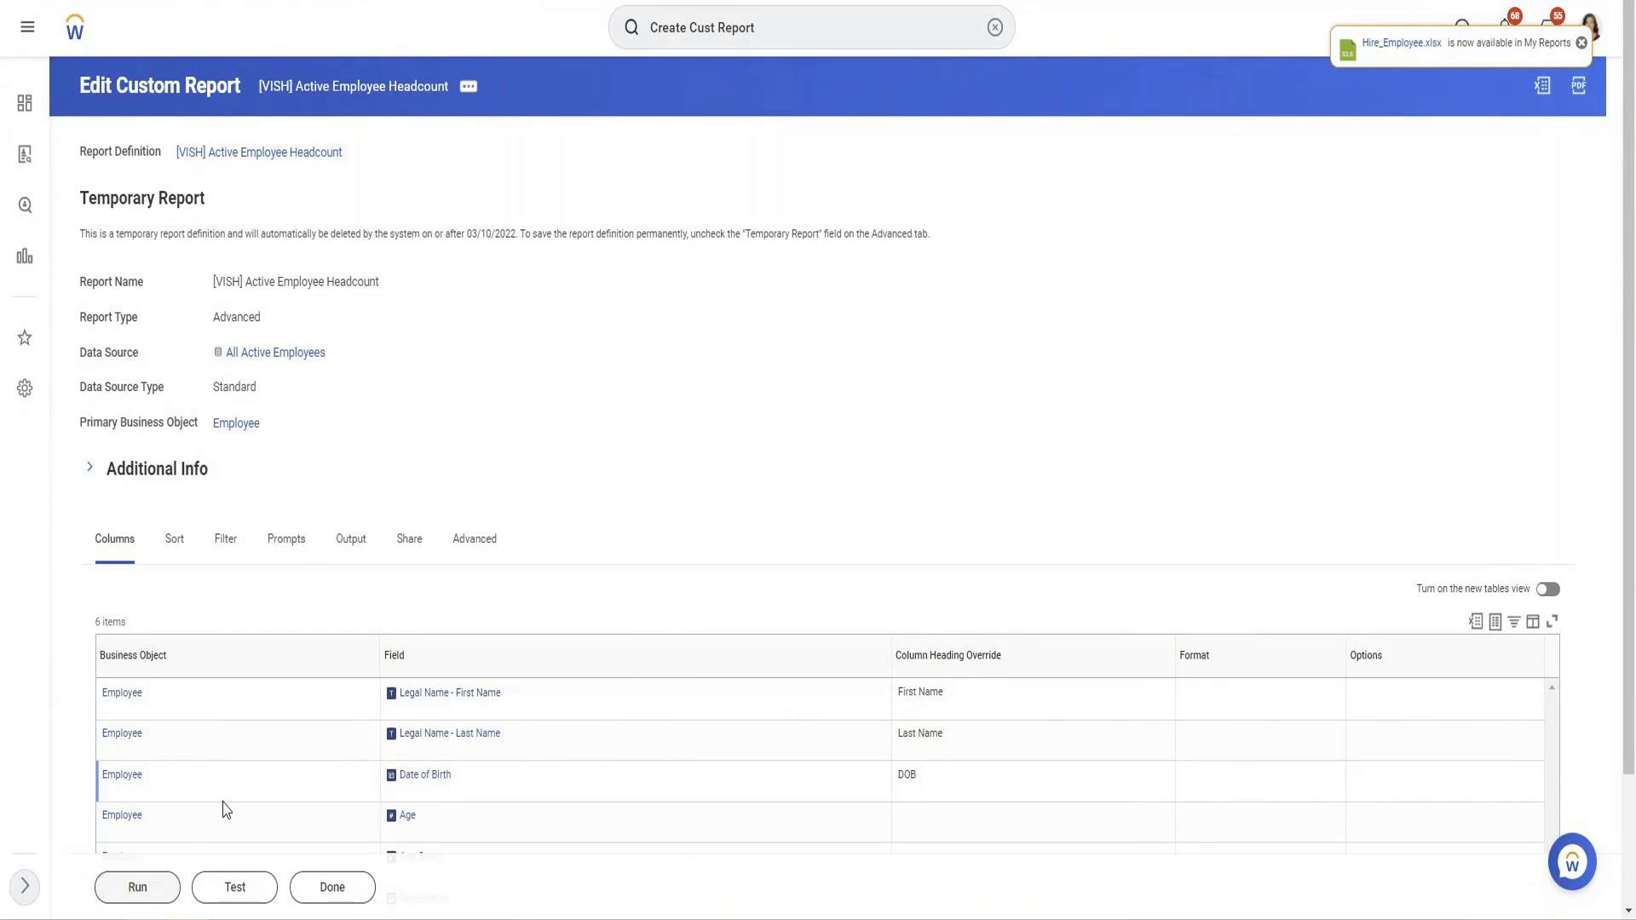
Run the report to view the Dependents column in the output, and reopen the report definition for editing.
{"action": "scroll", "coordinate": [427, 660], "scroll_direction": "down", "scroll_amount": 2}
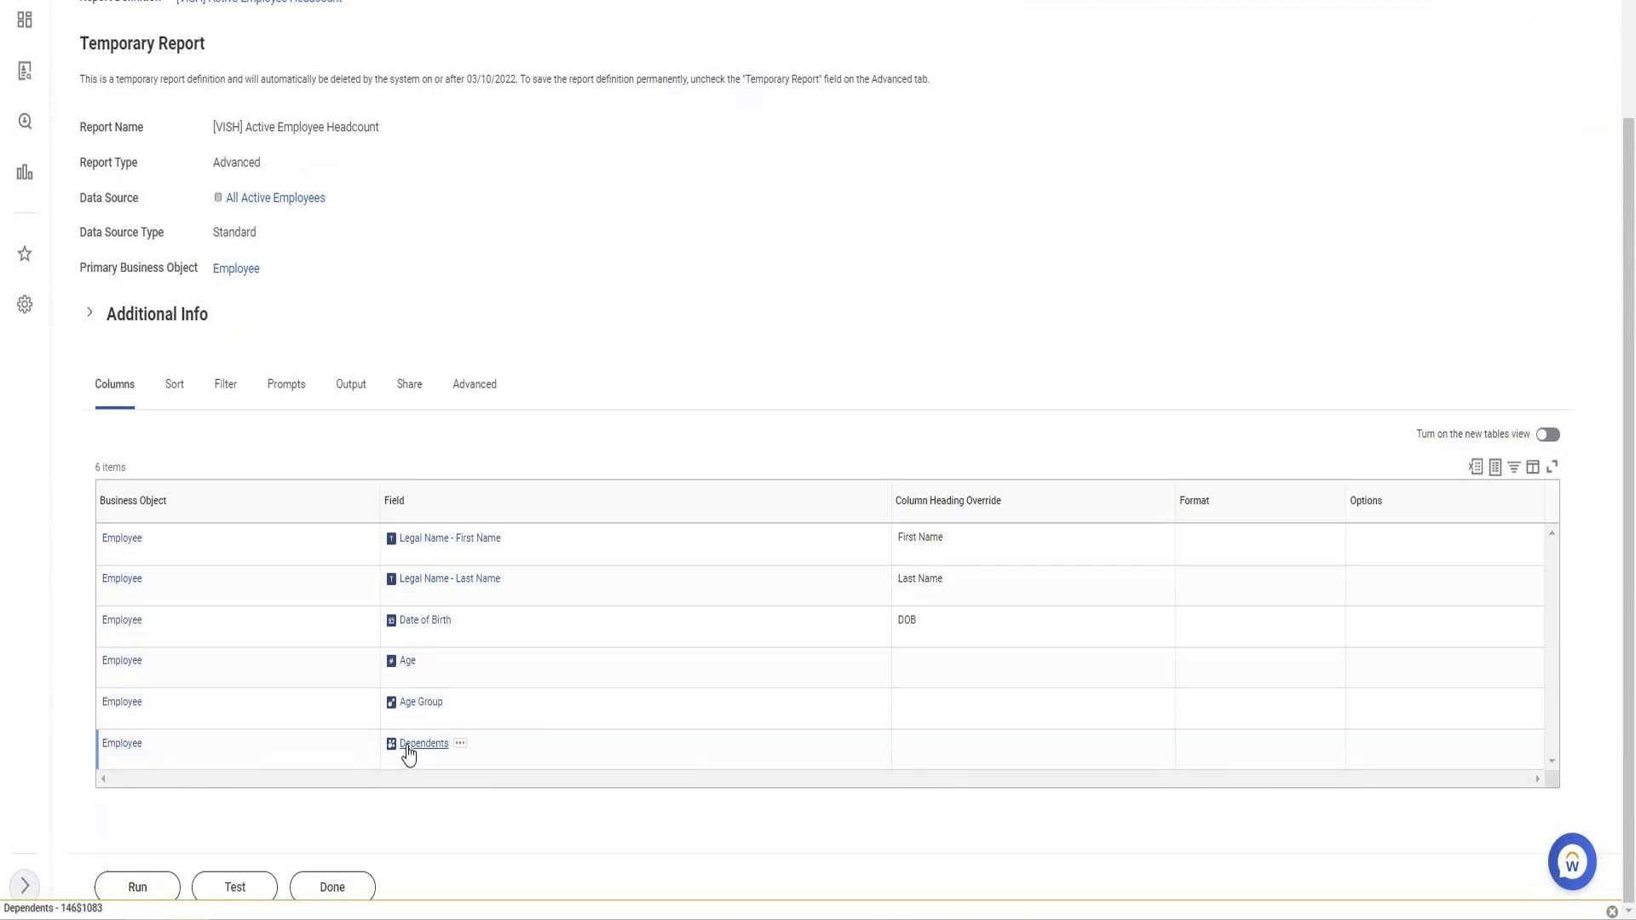
{"action": "left_click", "coordinate": [150, 894]}
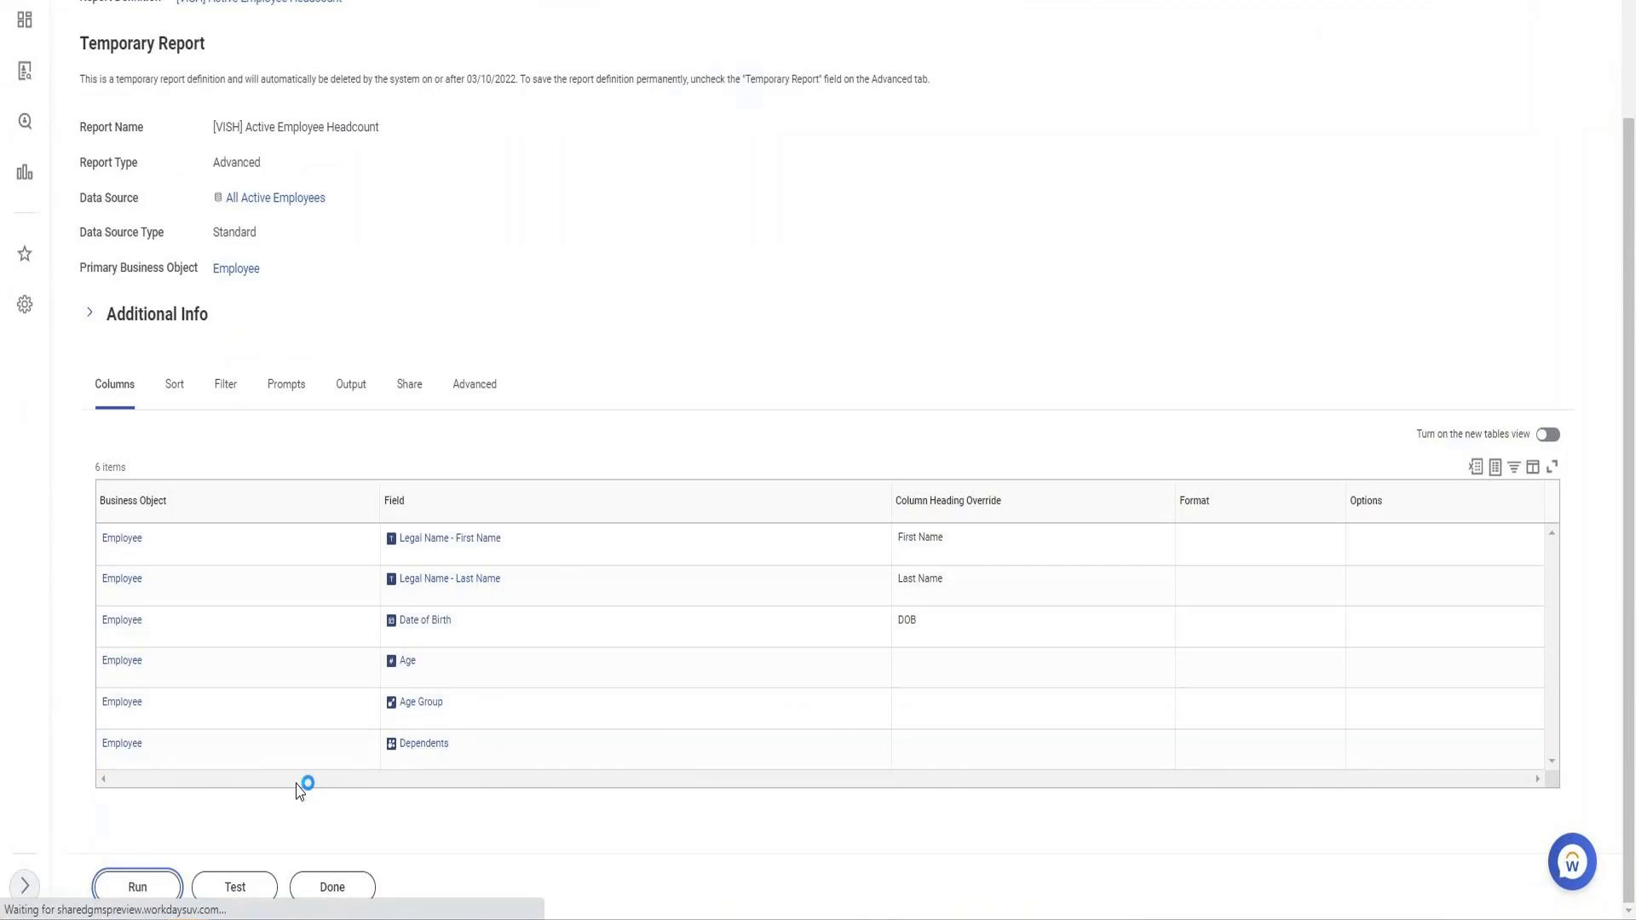
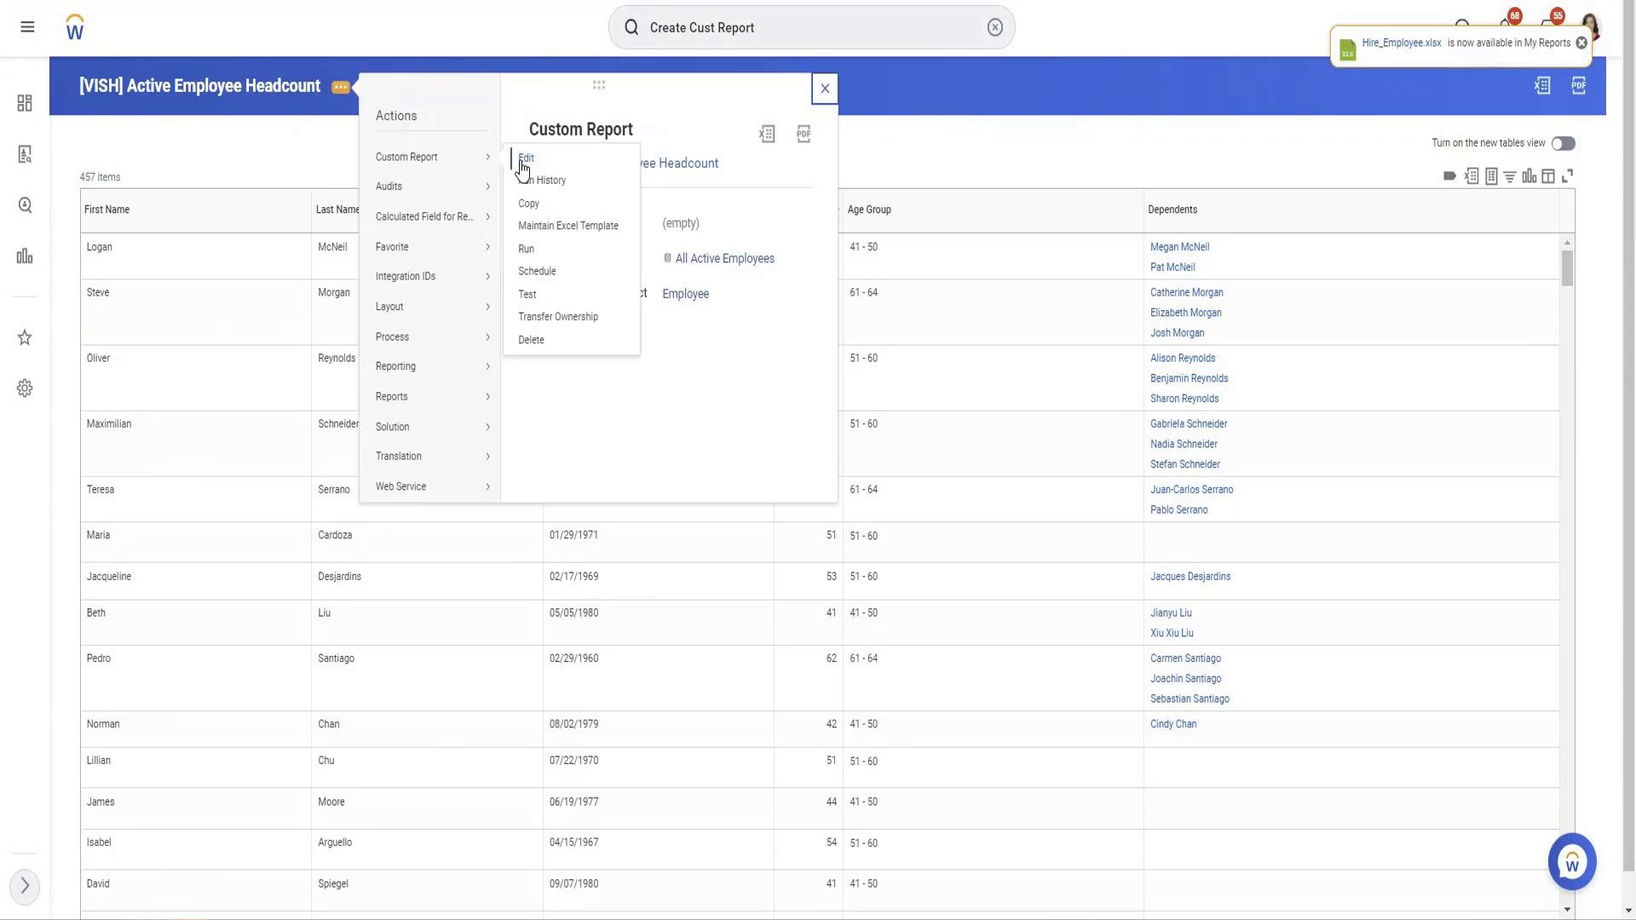
{"action": "left_click", "coordinate": [659, 246]}
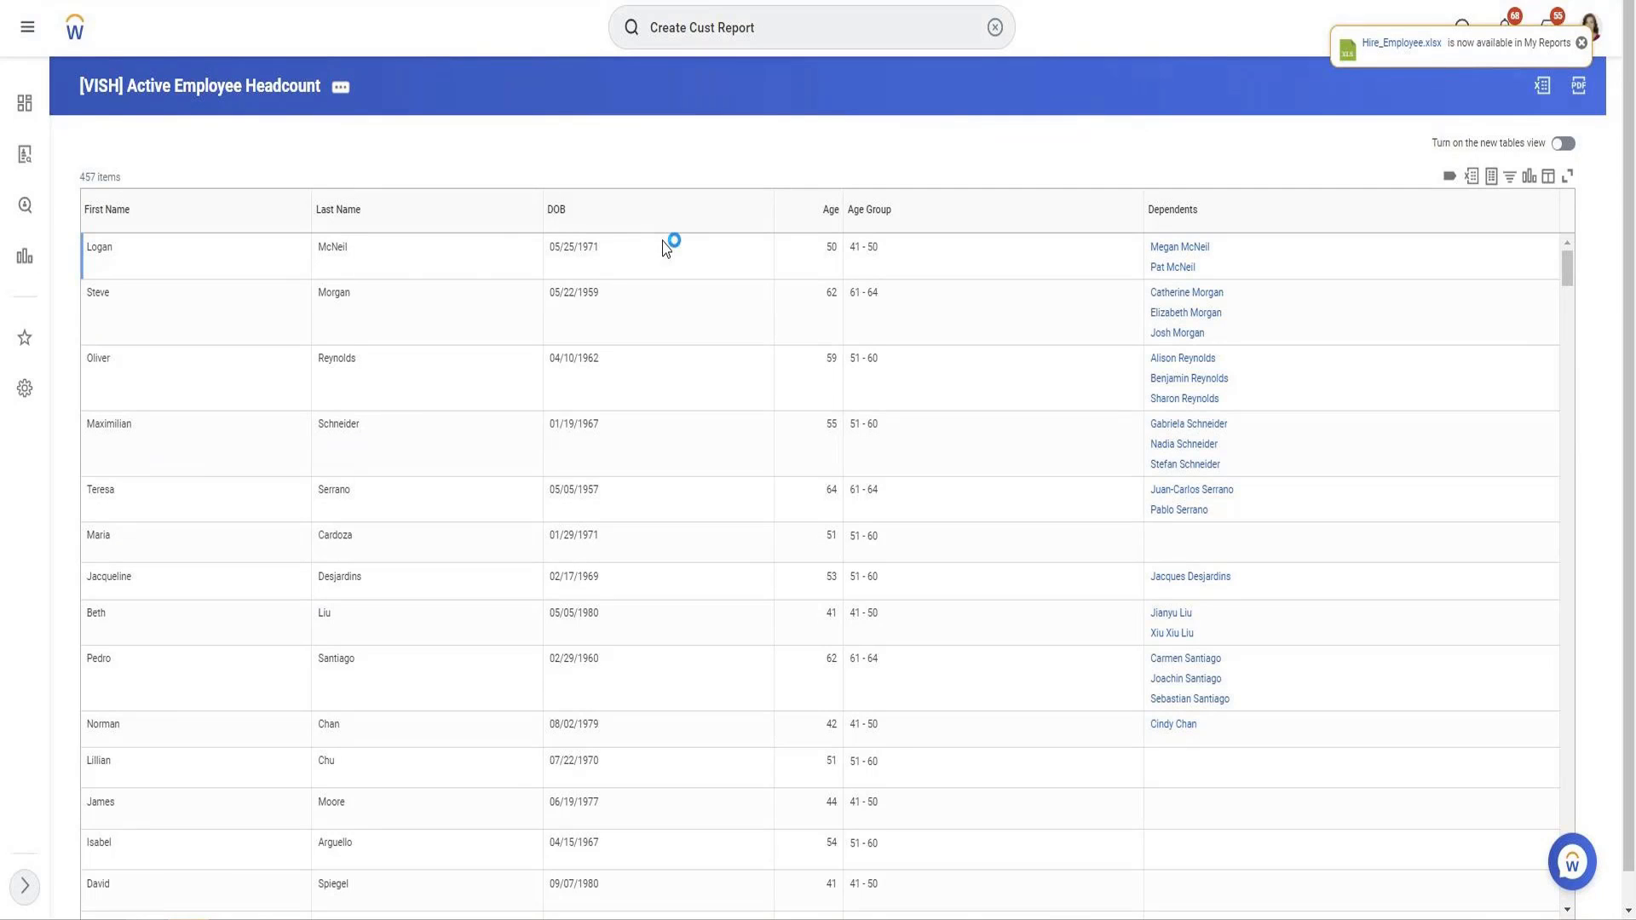
Add a column row after the Dependents field and set its business object to Dependents.
{"action": "scroll", "coordinate": [534, 426], "scroll_direction": "down", "scroll_amount": 2}
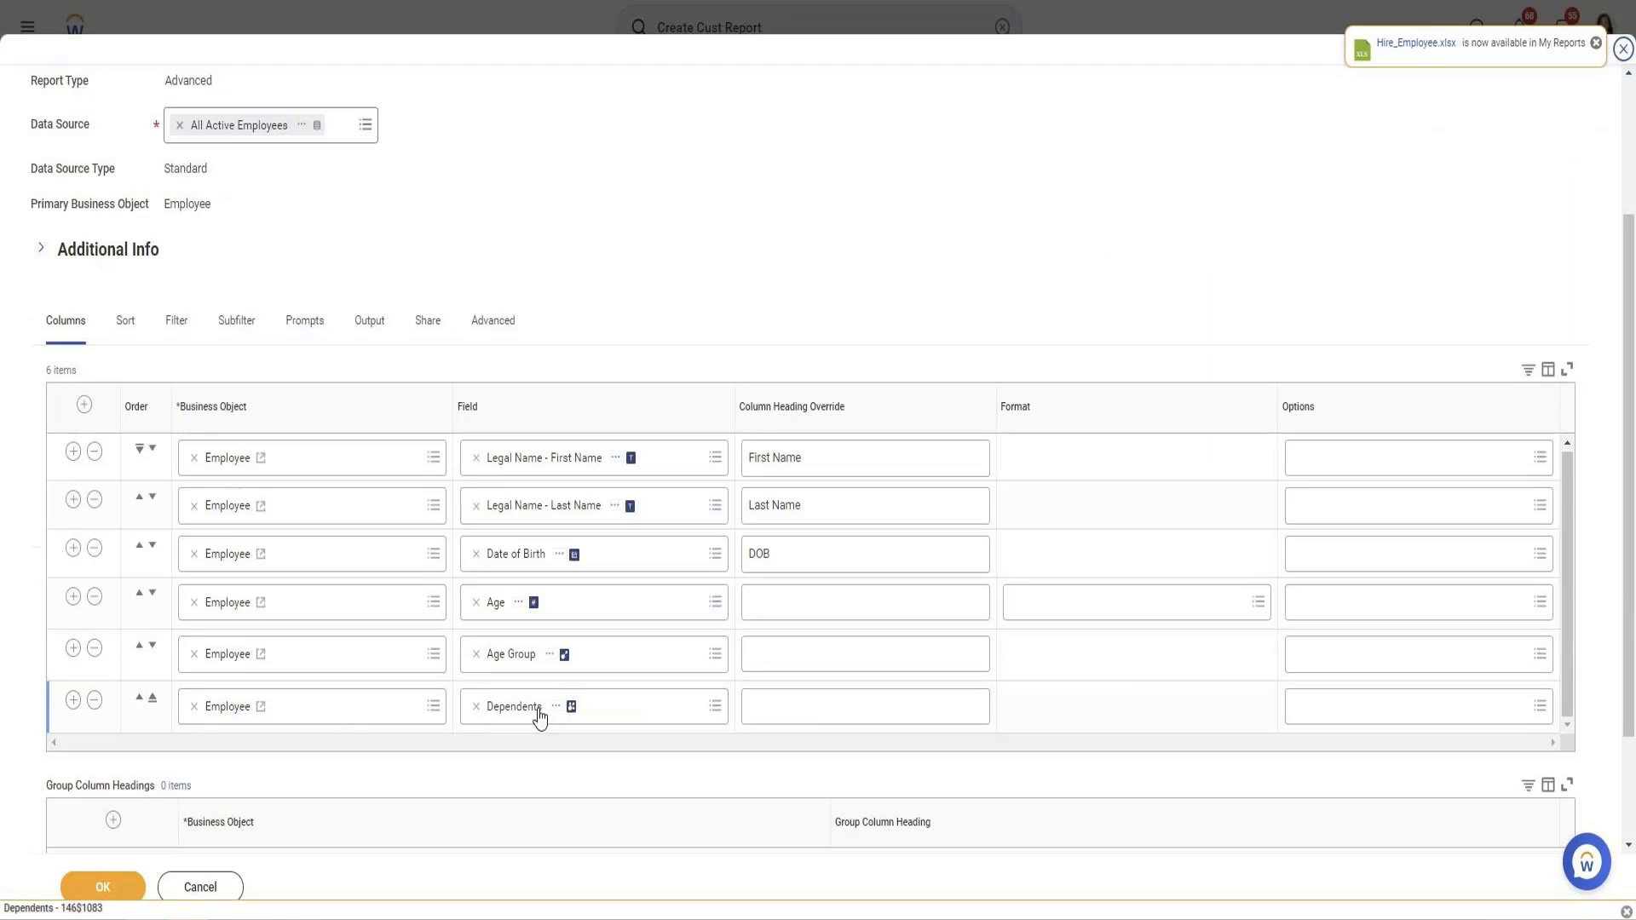
{"action": "left_click", "coordinate": [72, 701]}
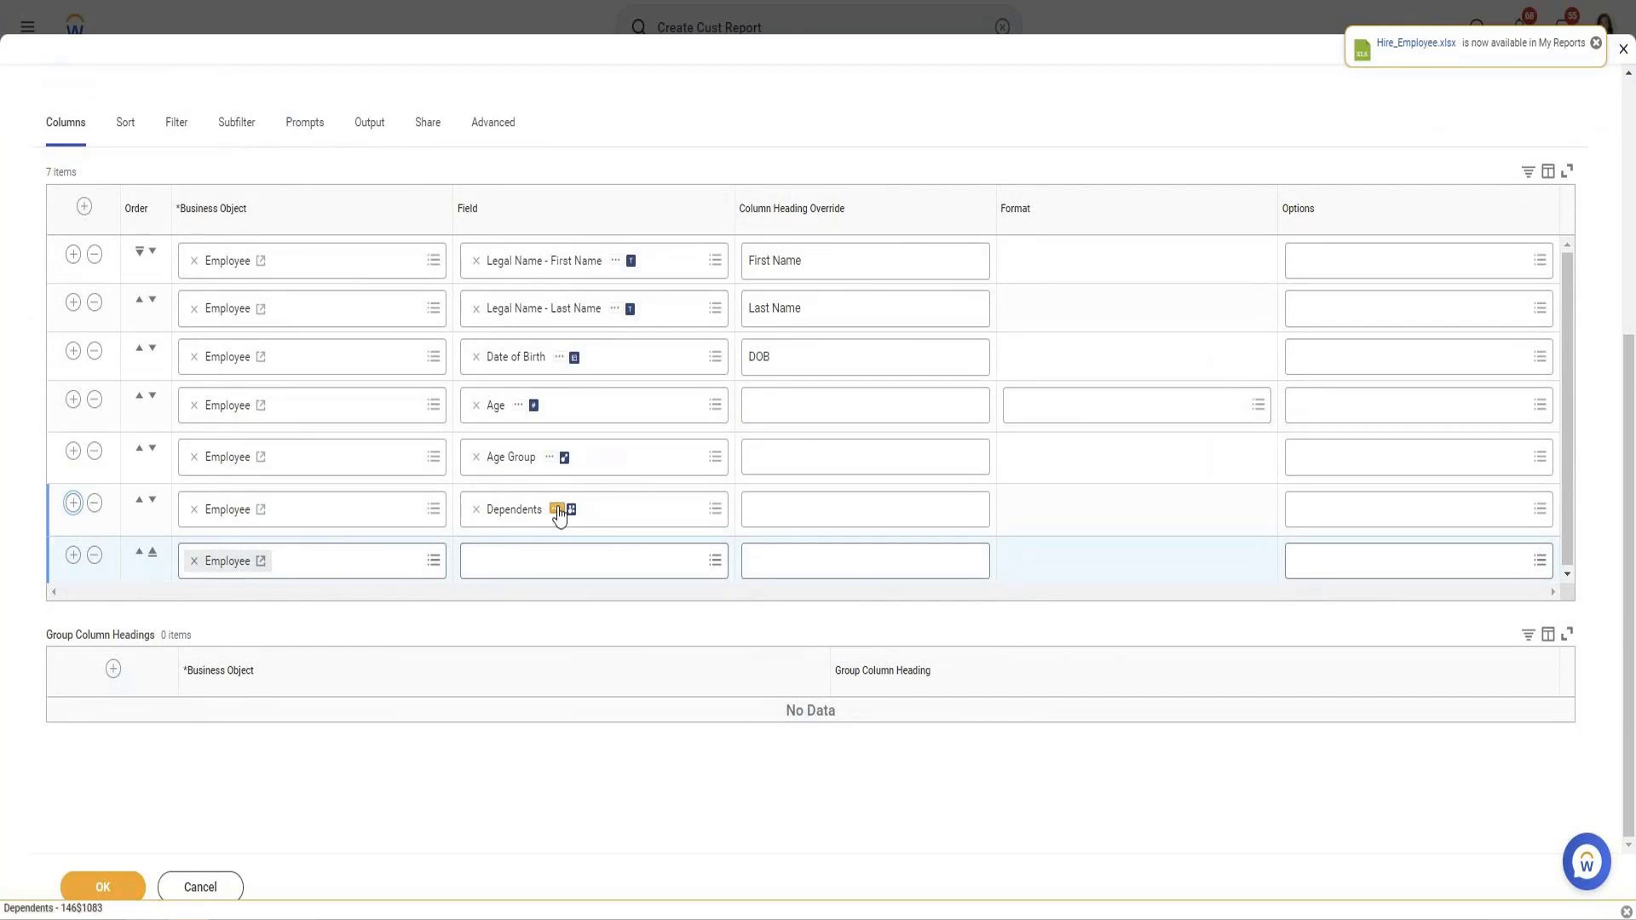
{"action": "left_click", "coordinate": [558, 511]}
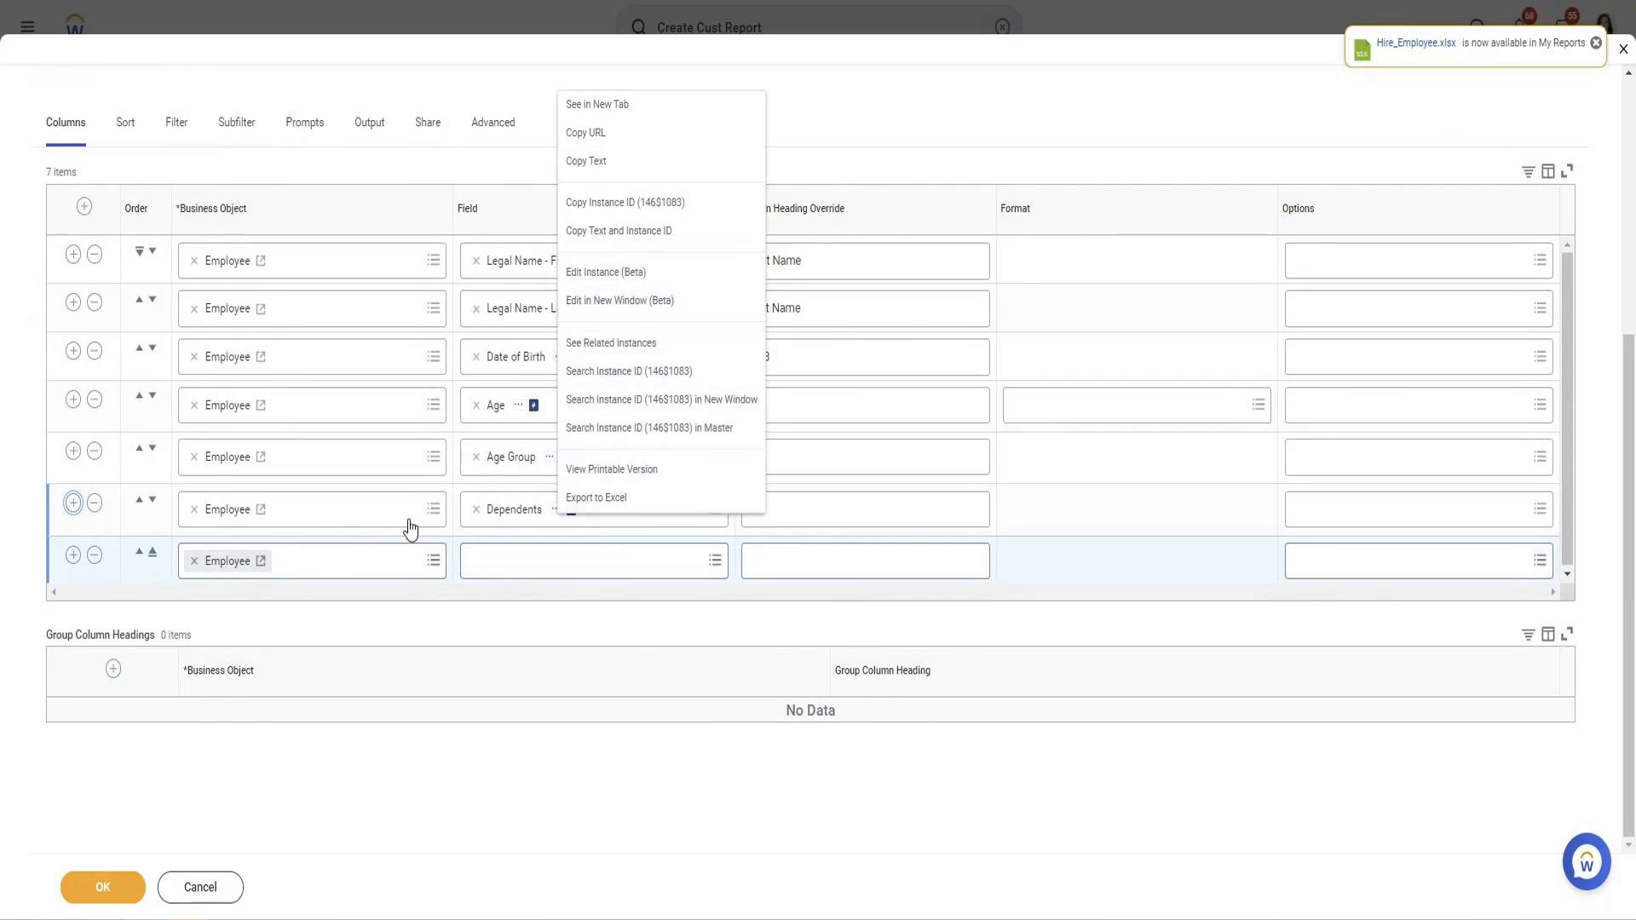
{"action": "left_click", "coordinate": [383, 561]}
{"action": "type", "text": "Depende"}
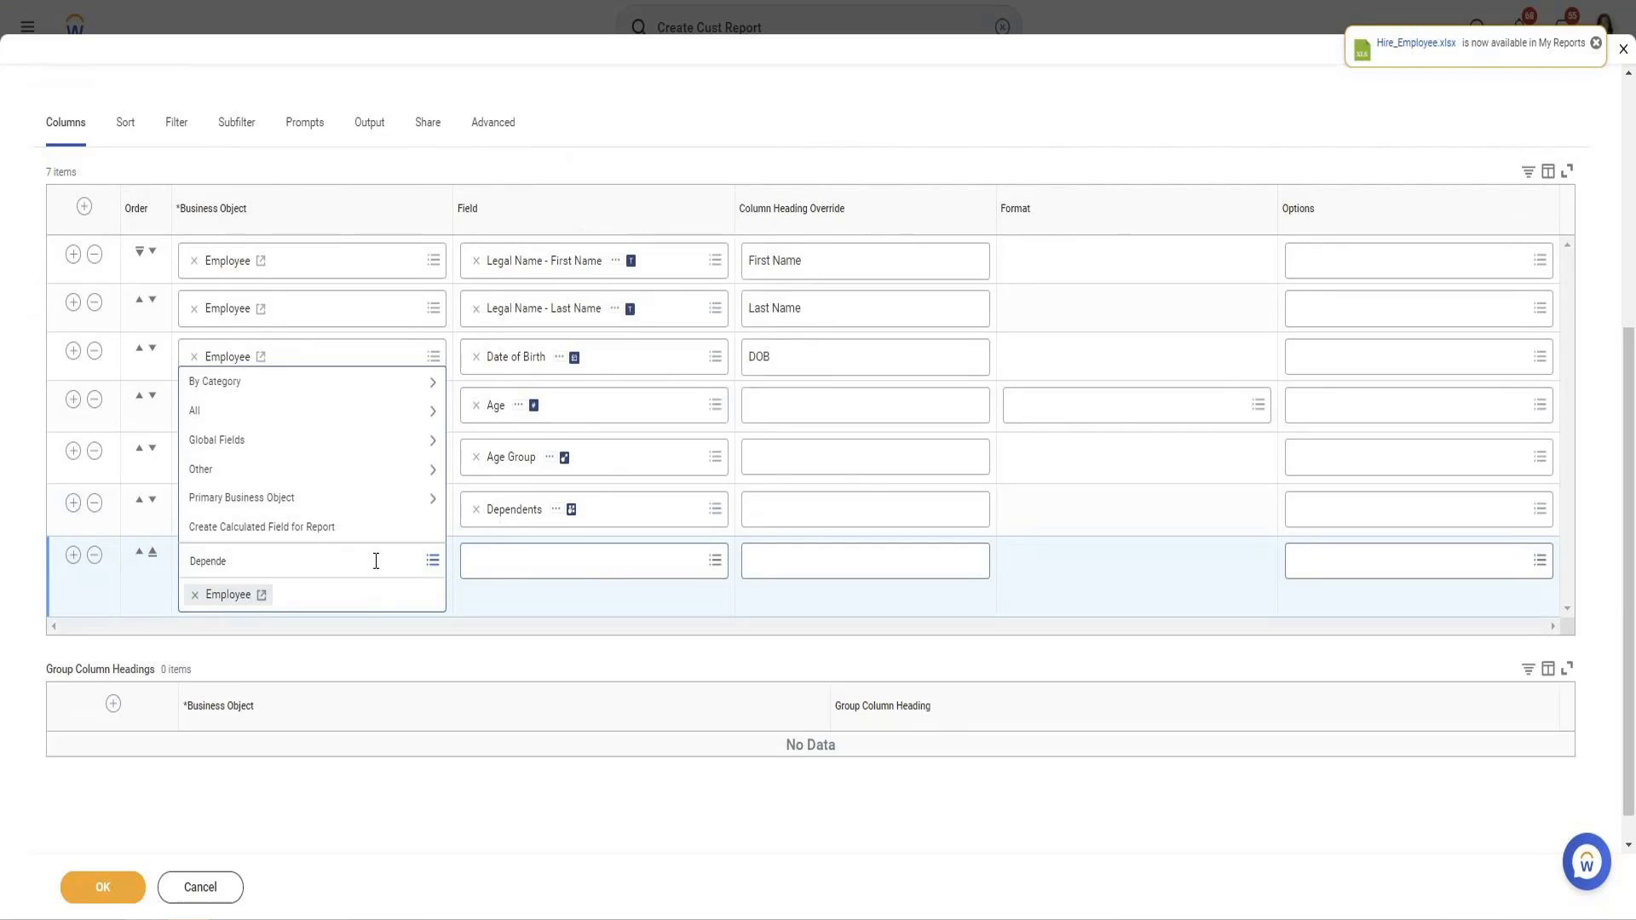
{"action": "type", "text": "nts"}
{"action": "key", "text": "Return"}
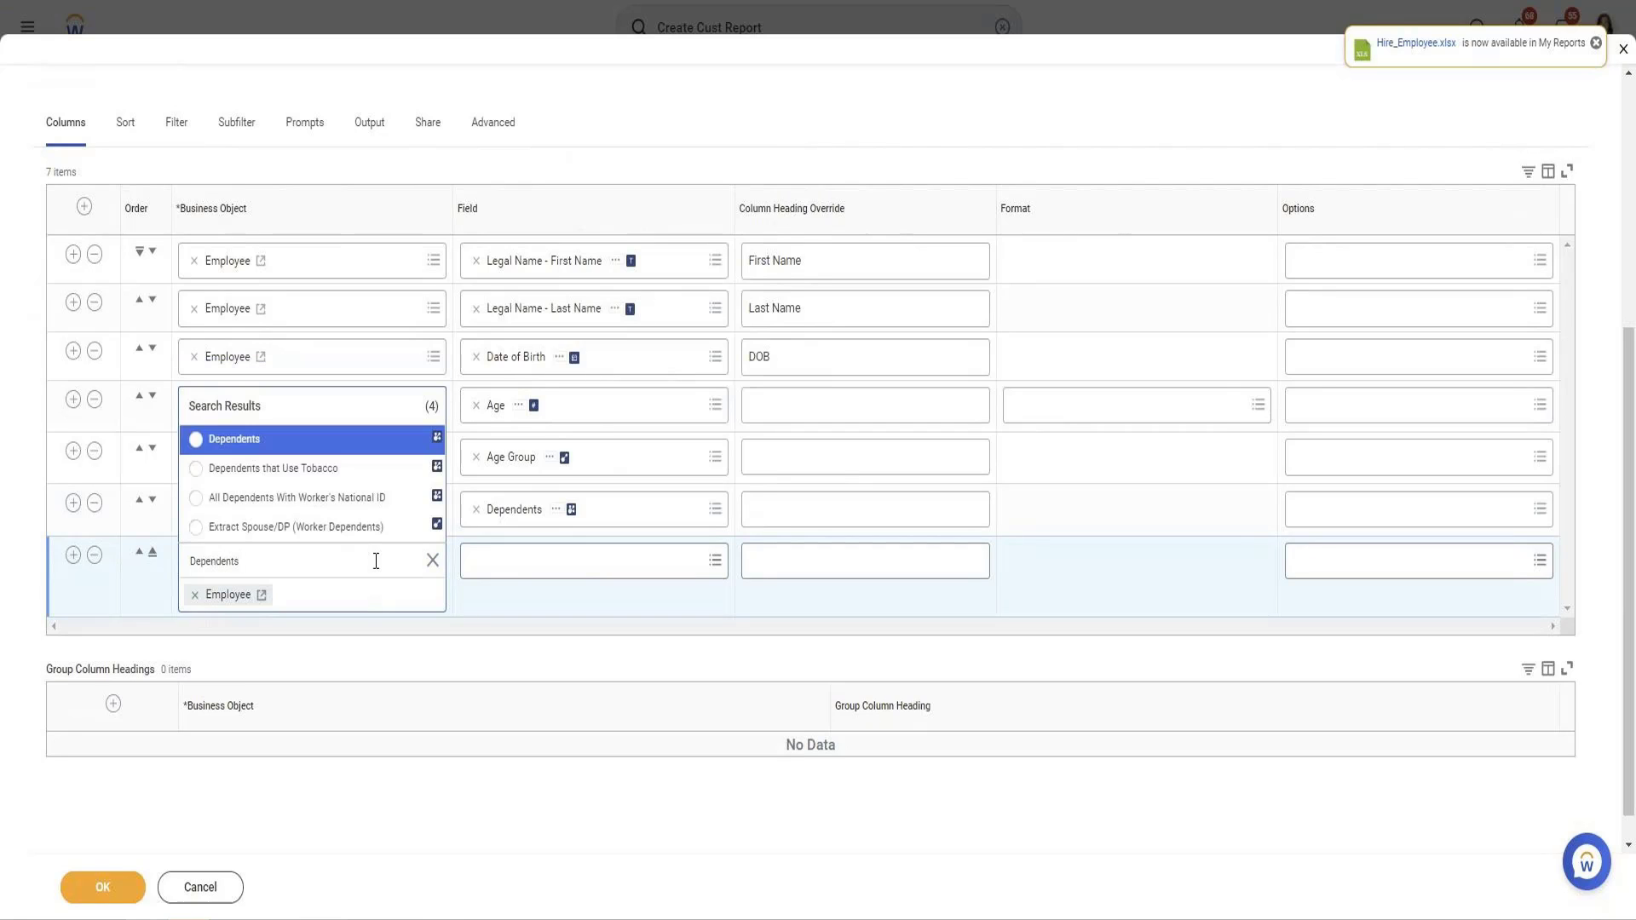
{"action": "left_click", "coordinate": [256, 438]}
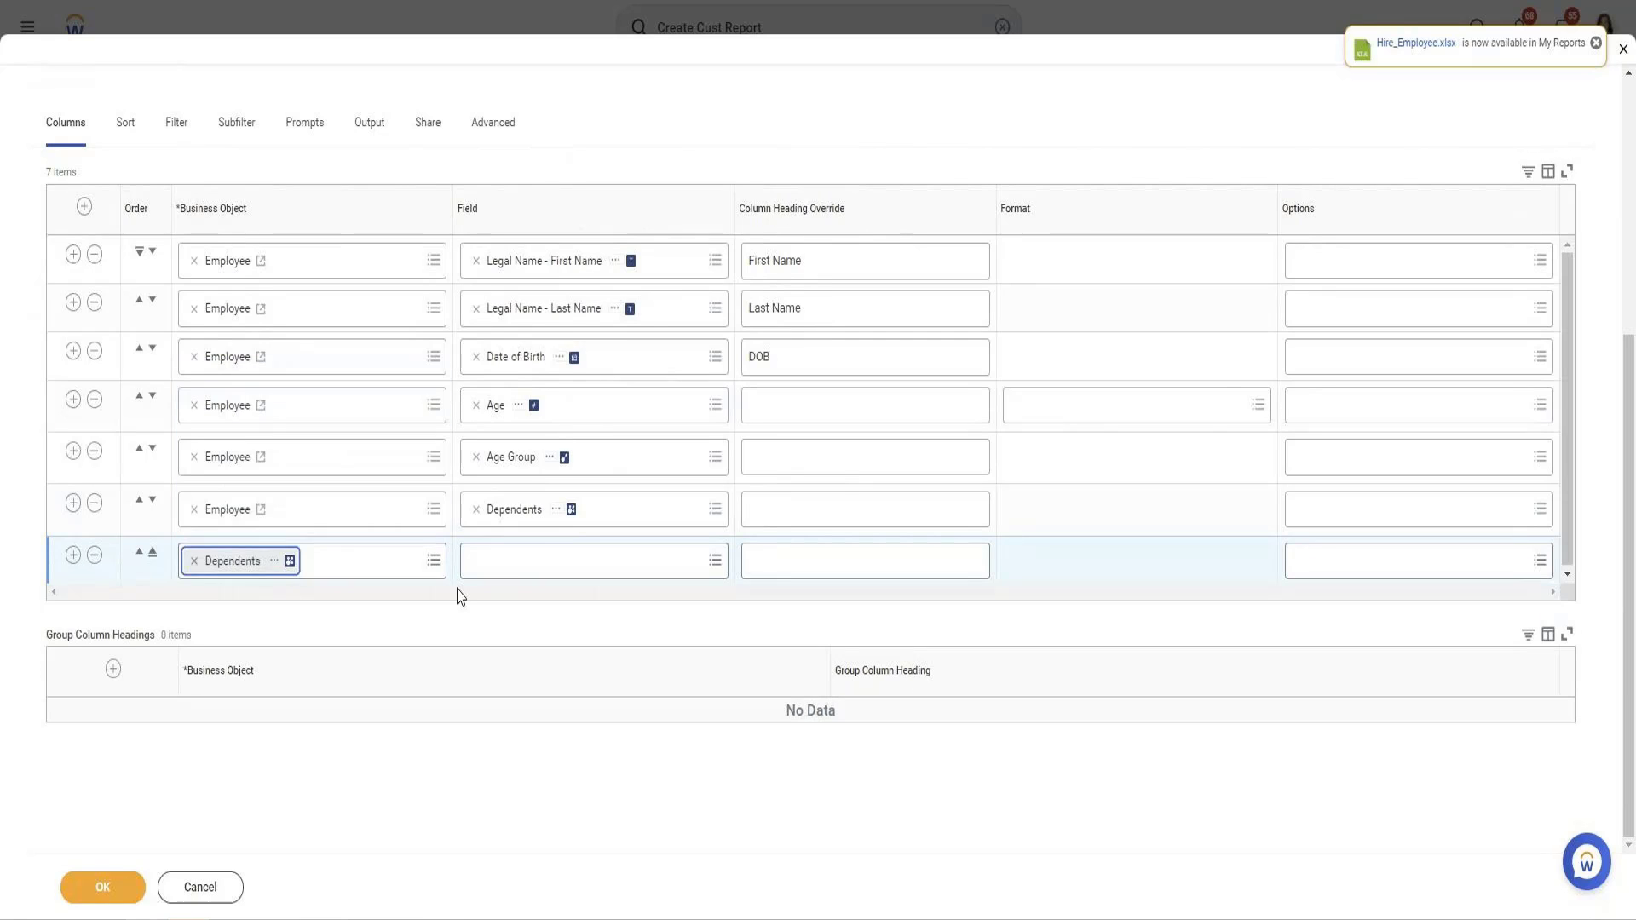
Set the field of the new Dependents business object row to Legal Name - First Name.
{"action": "left_click", "coordinate": [514, 563]}
{"action": "type", "text": "Na"}
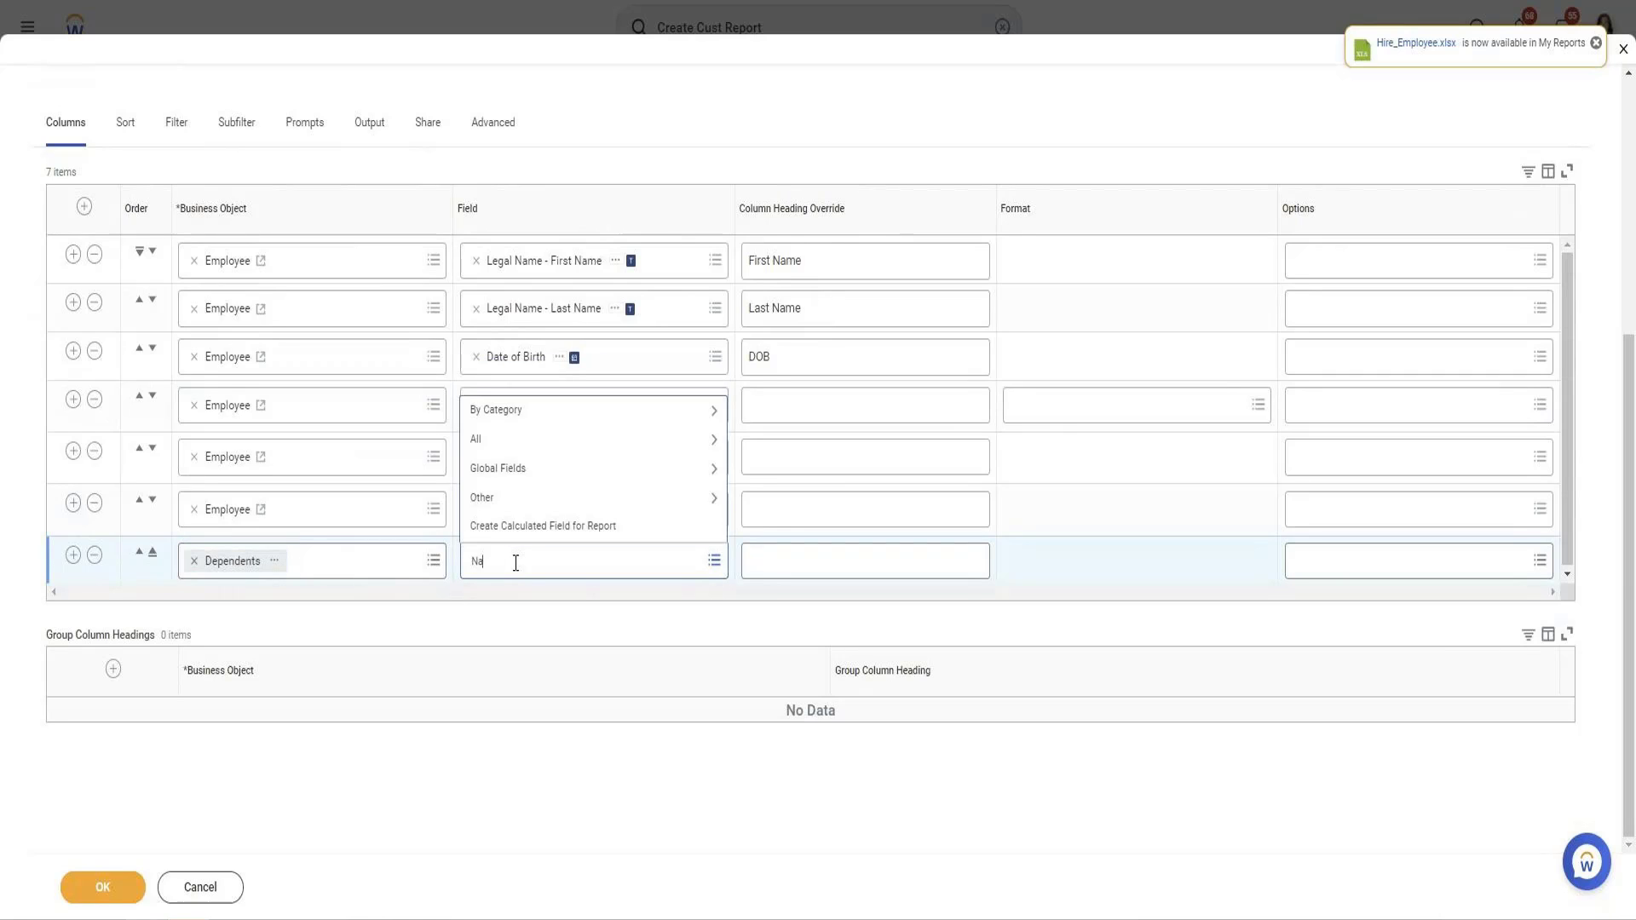
{"action": "type", "text": "me"}
{"action": "key", "text": "Return"}
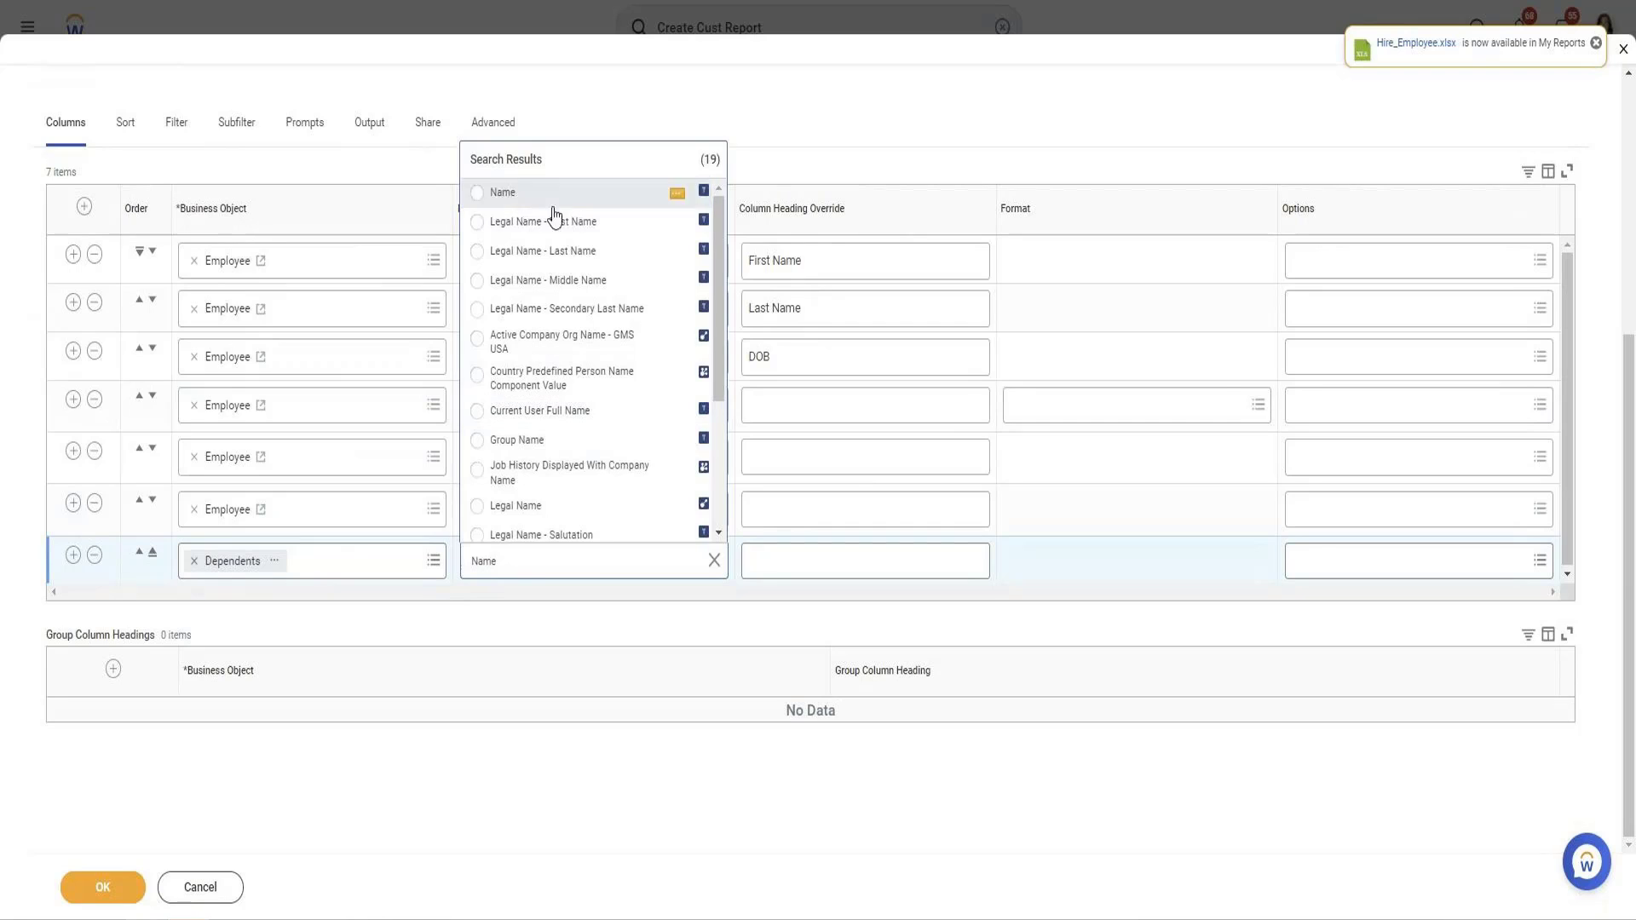
{"action": "left_click", "coordinate": [552, 205]}
{"action": "left_click", "coordinate": [567, 223]}
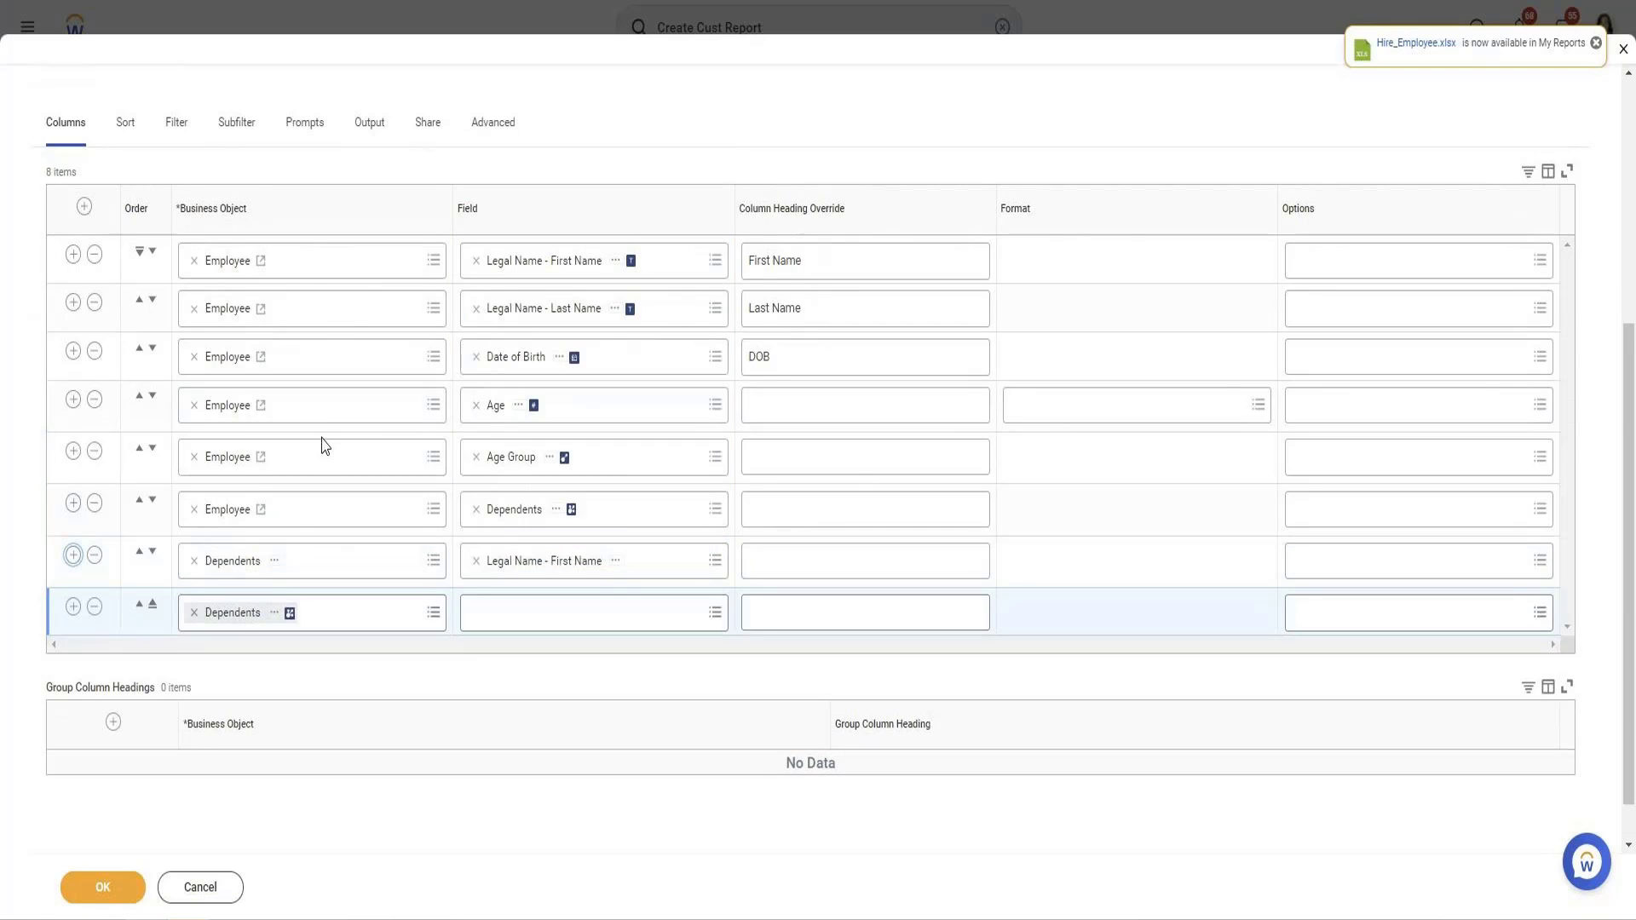
Set the field of the second Dependents business object row to Legal Name - Last Name.
{"action": "scroll", "coordinate": [324, 445], "scroll_direction": "down", "scroll_amount": 1}
{"action": "left_click", "coordinate": [504, 564]}
{"action": "type", "text": "Legal"}
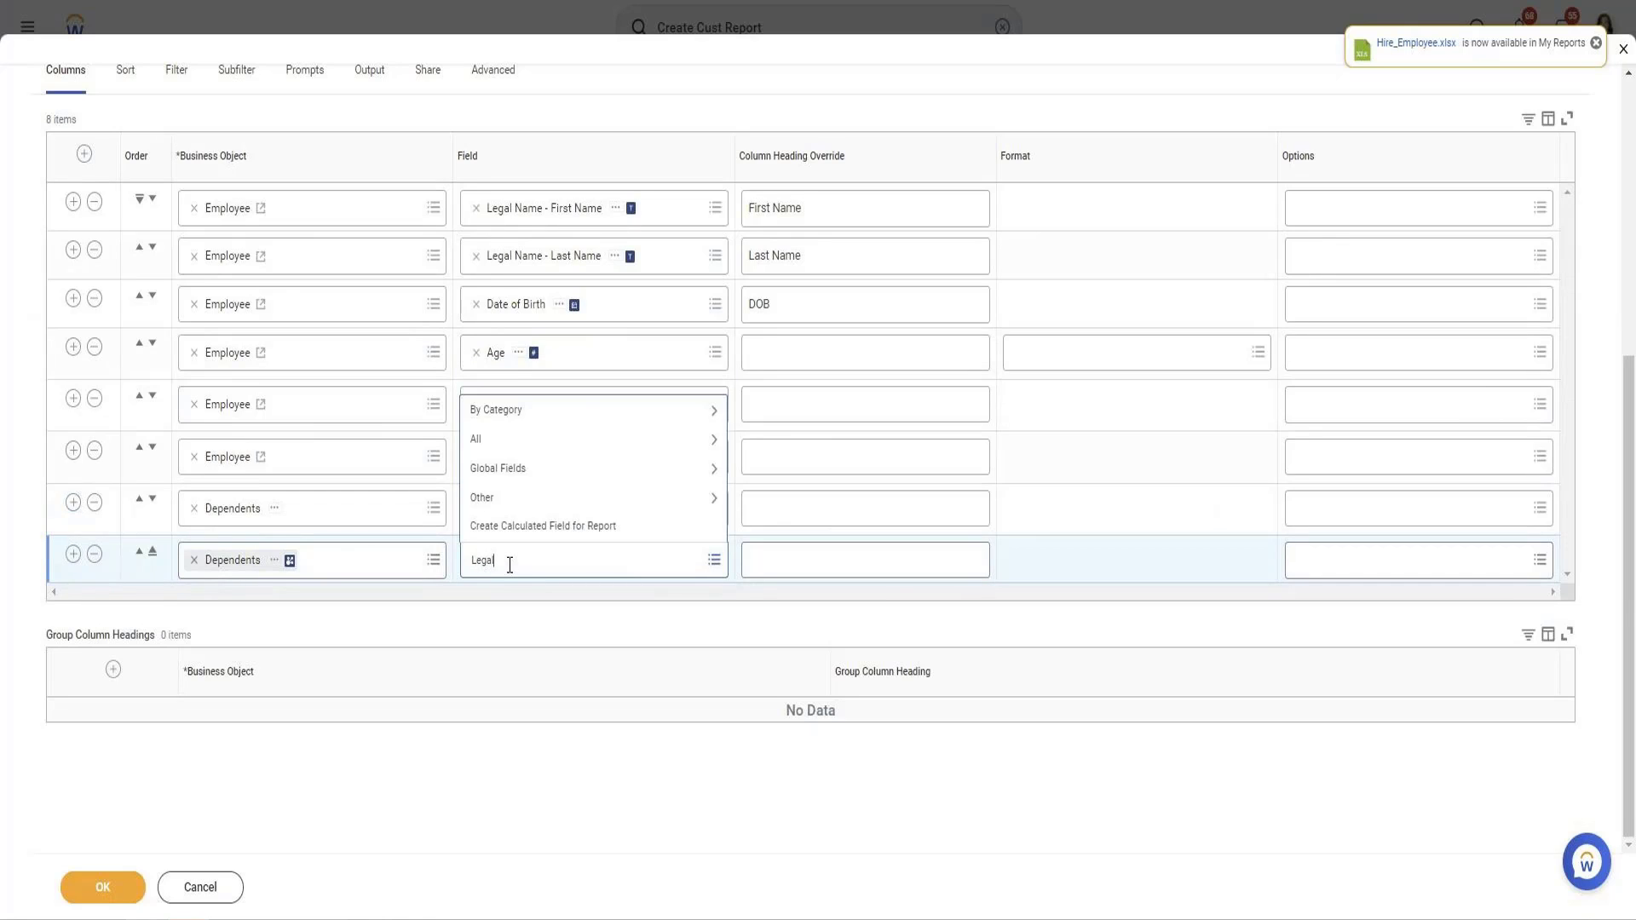
{"action": "type", "text": " Last Name"}
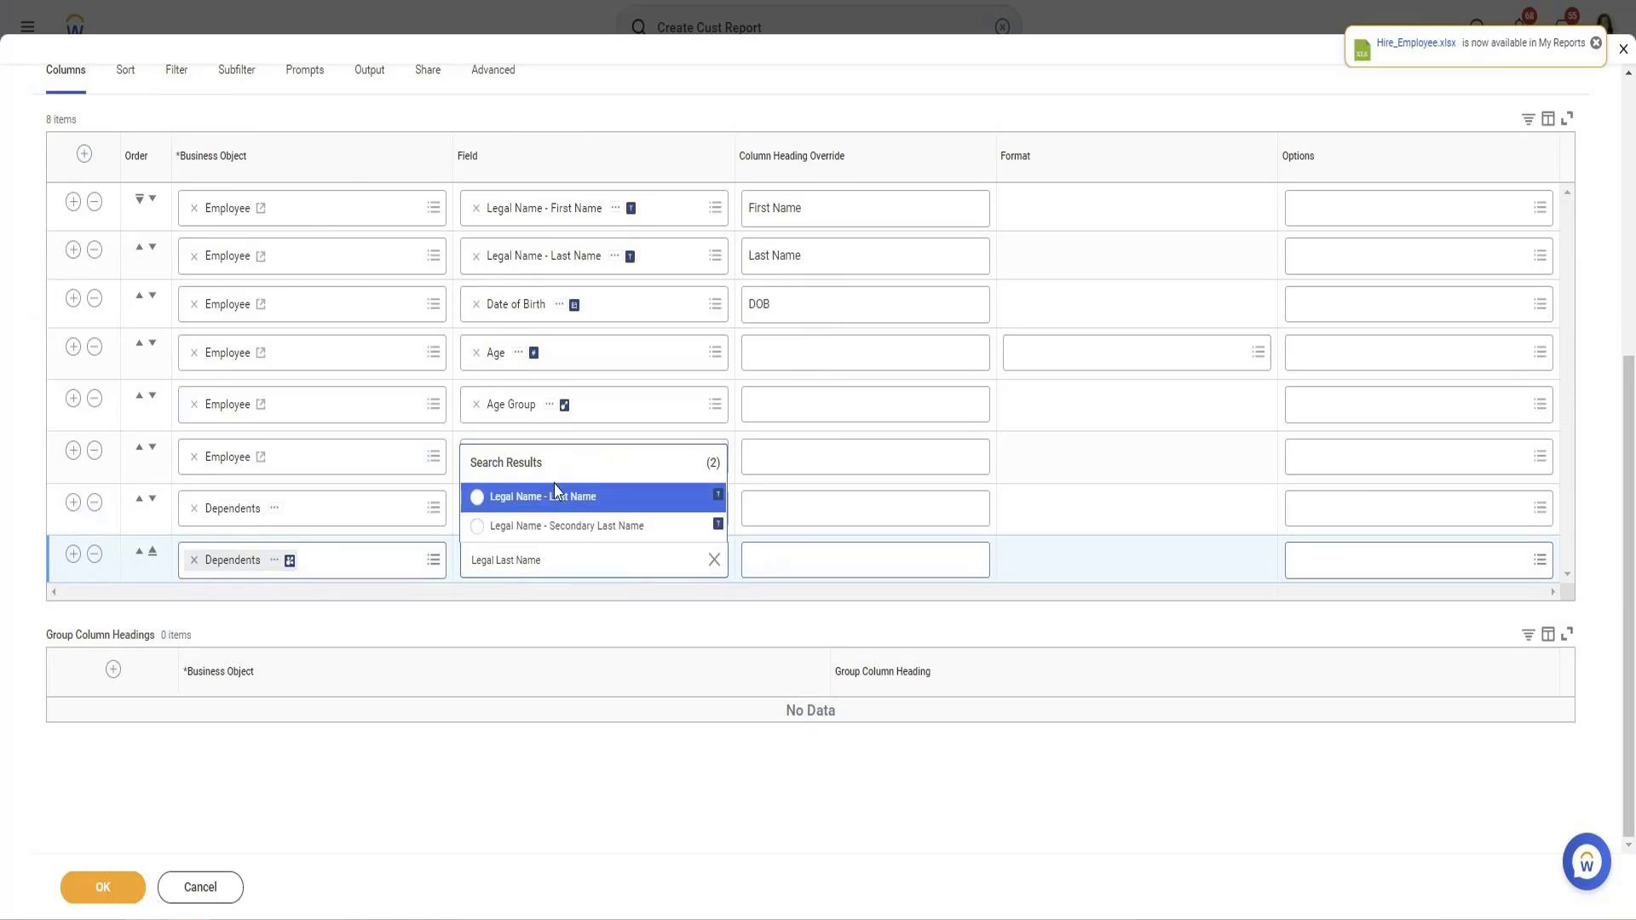
{"action": "left_click", "coordinate": [550, 490]}
Add another Dependents business object row and set its field to Date of Birth.
{"action": "left_click", "coordinate": [72, 555]}
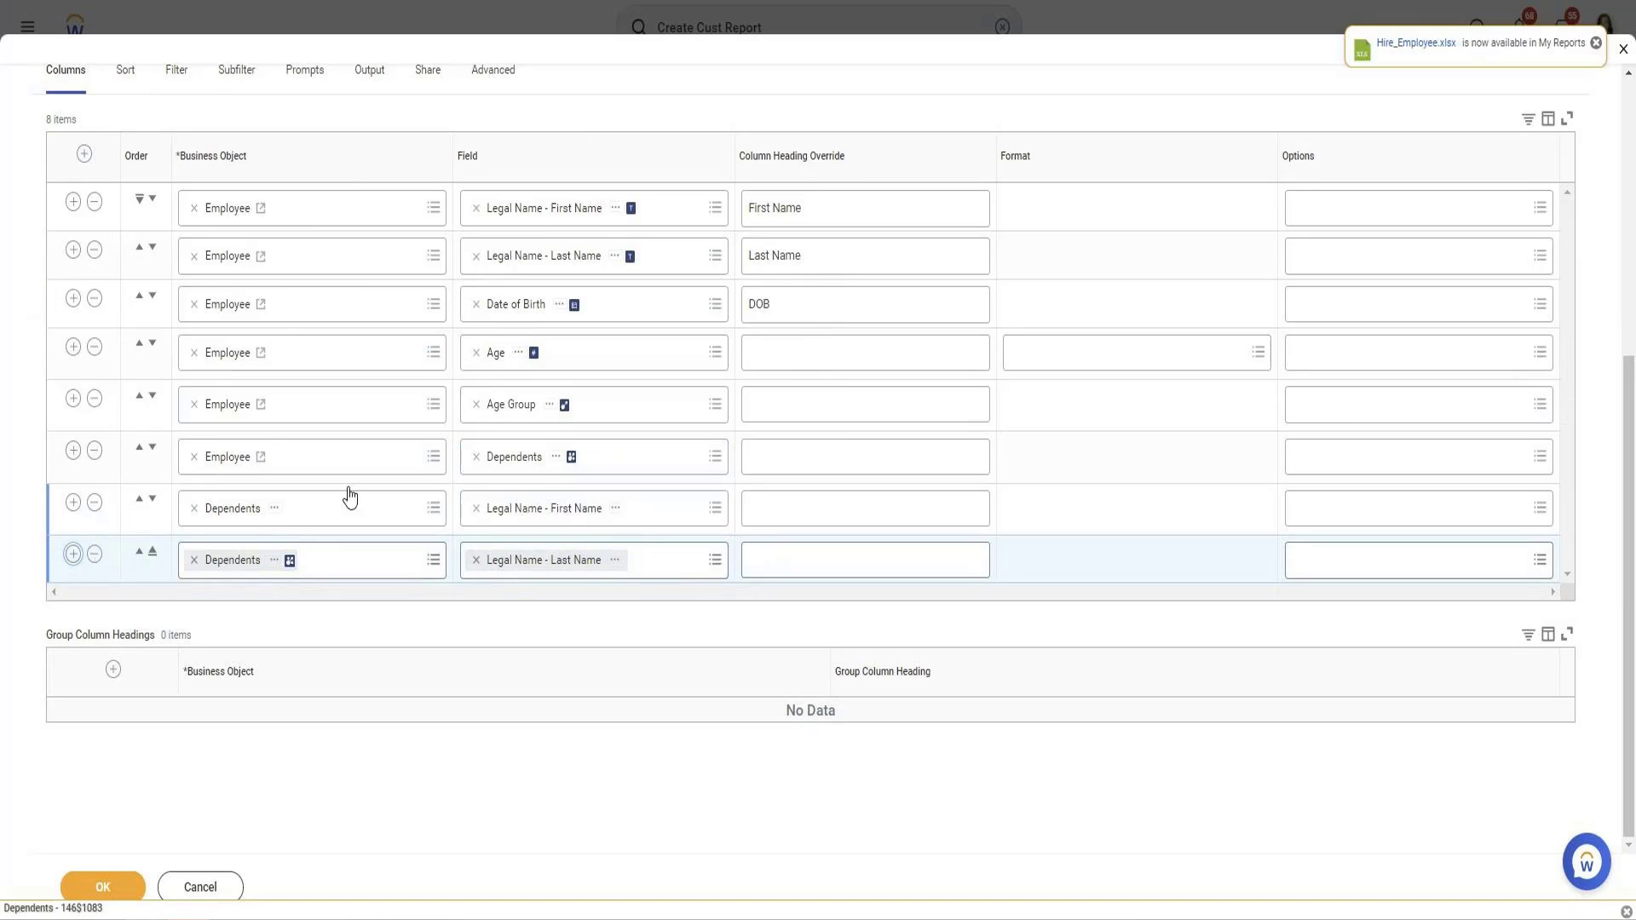
{"action": "scroll", "coordinate": [614, 556], "scroll_direction": "down", "scroll_amount": 1}
{"action": "left_click", "coordinate": [613, 556]}
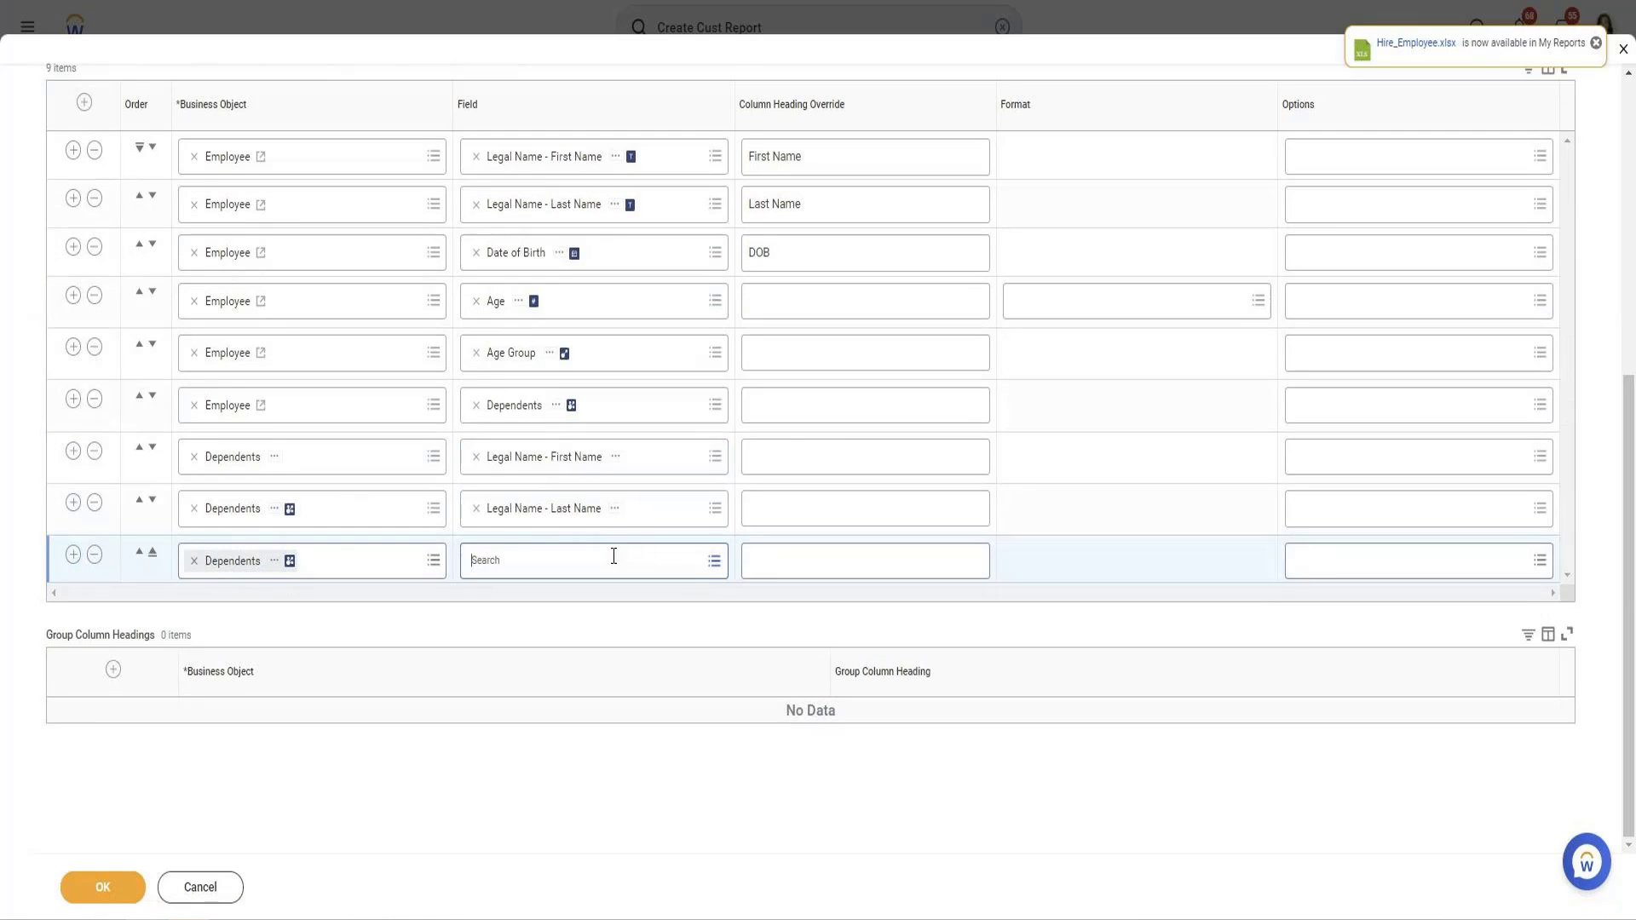
{"action": "type", "text": "Date of"}
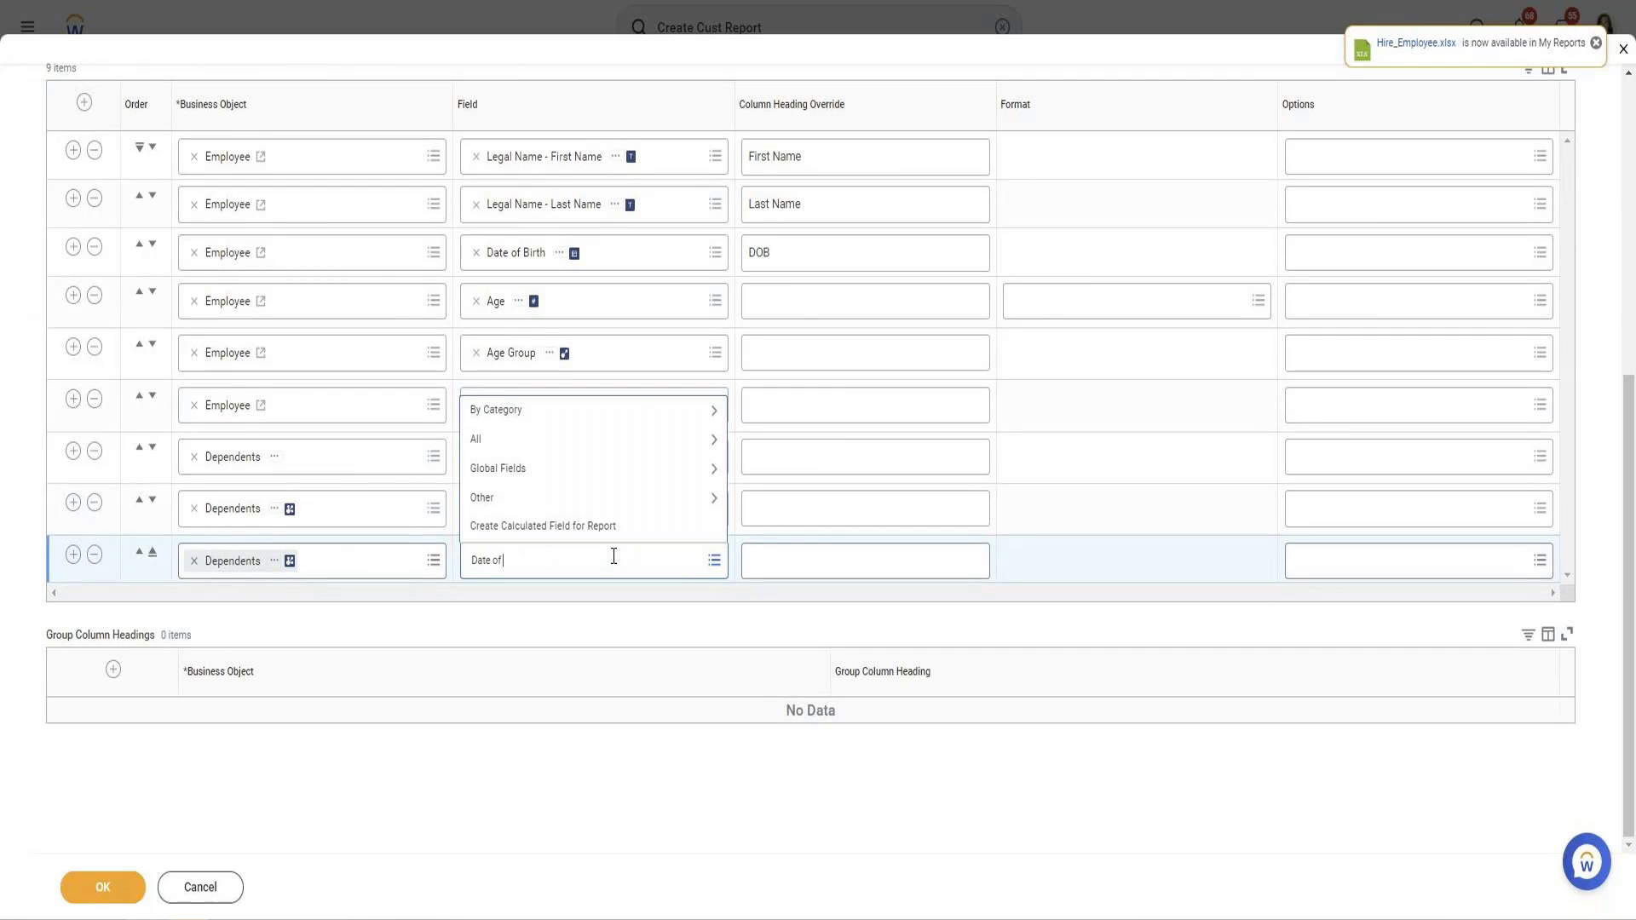
{"action": "type", "text": " Birth"}
{"action": "key", "text": "Return"}
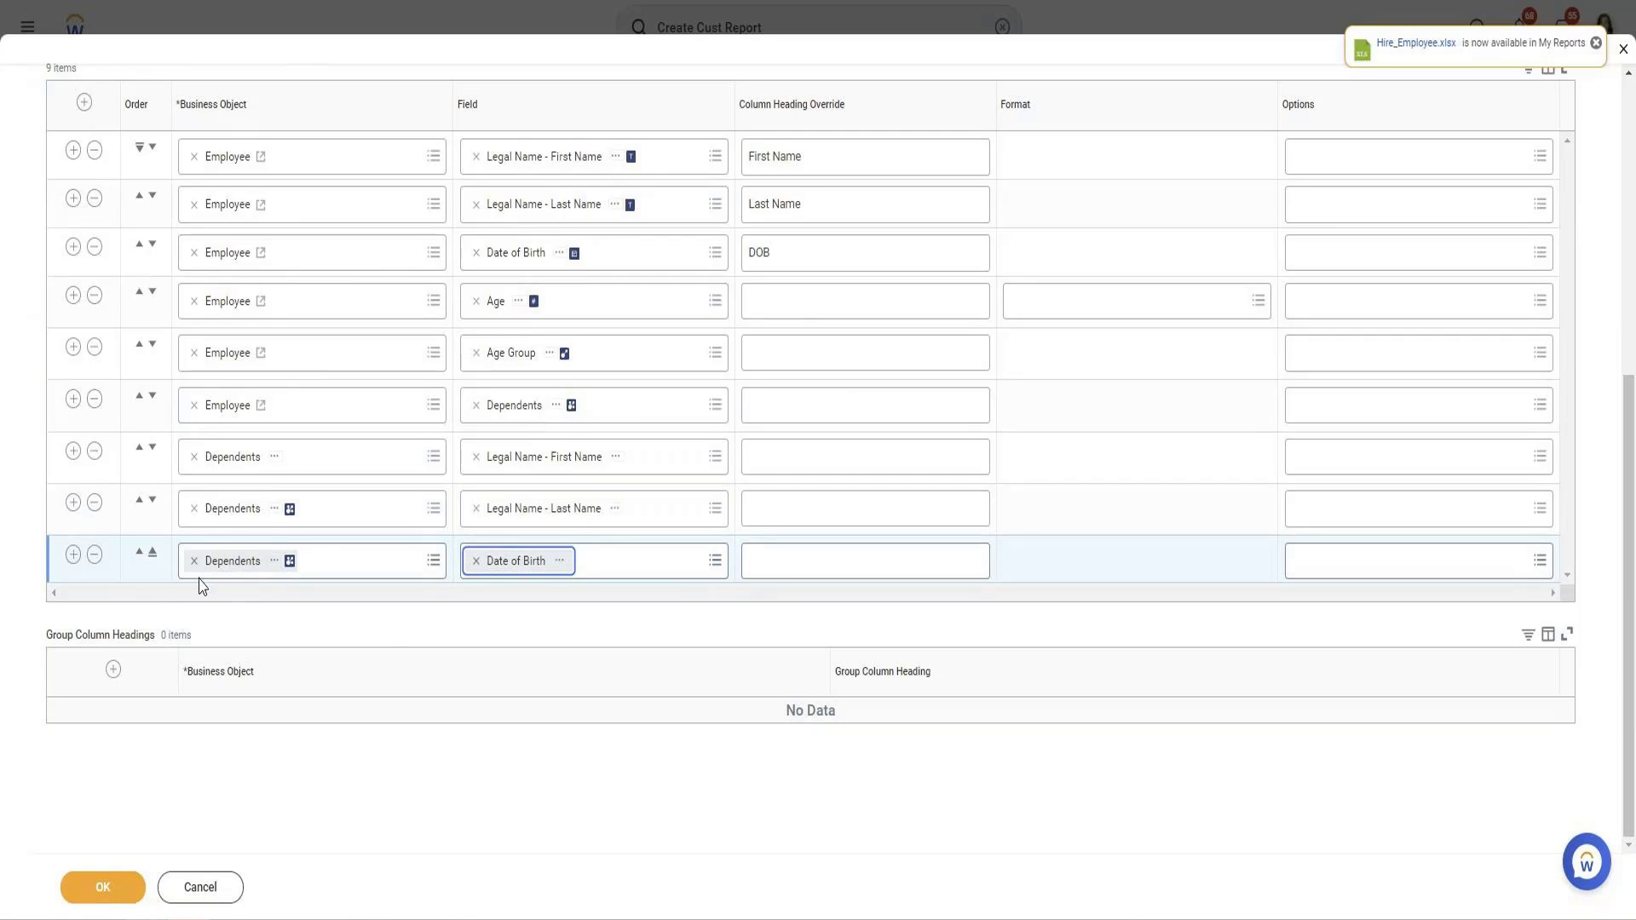
Add another Dependents business object row below Date of Birth and set its field to Relationship.
{"action": "left_click", "coordinate": [72, 555]}
{"action": "left_click", "coordinate": [495, 613]}
{"action": "type", "text": "RElation"}
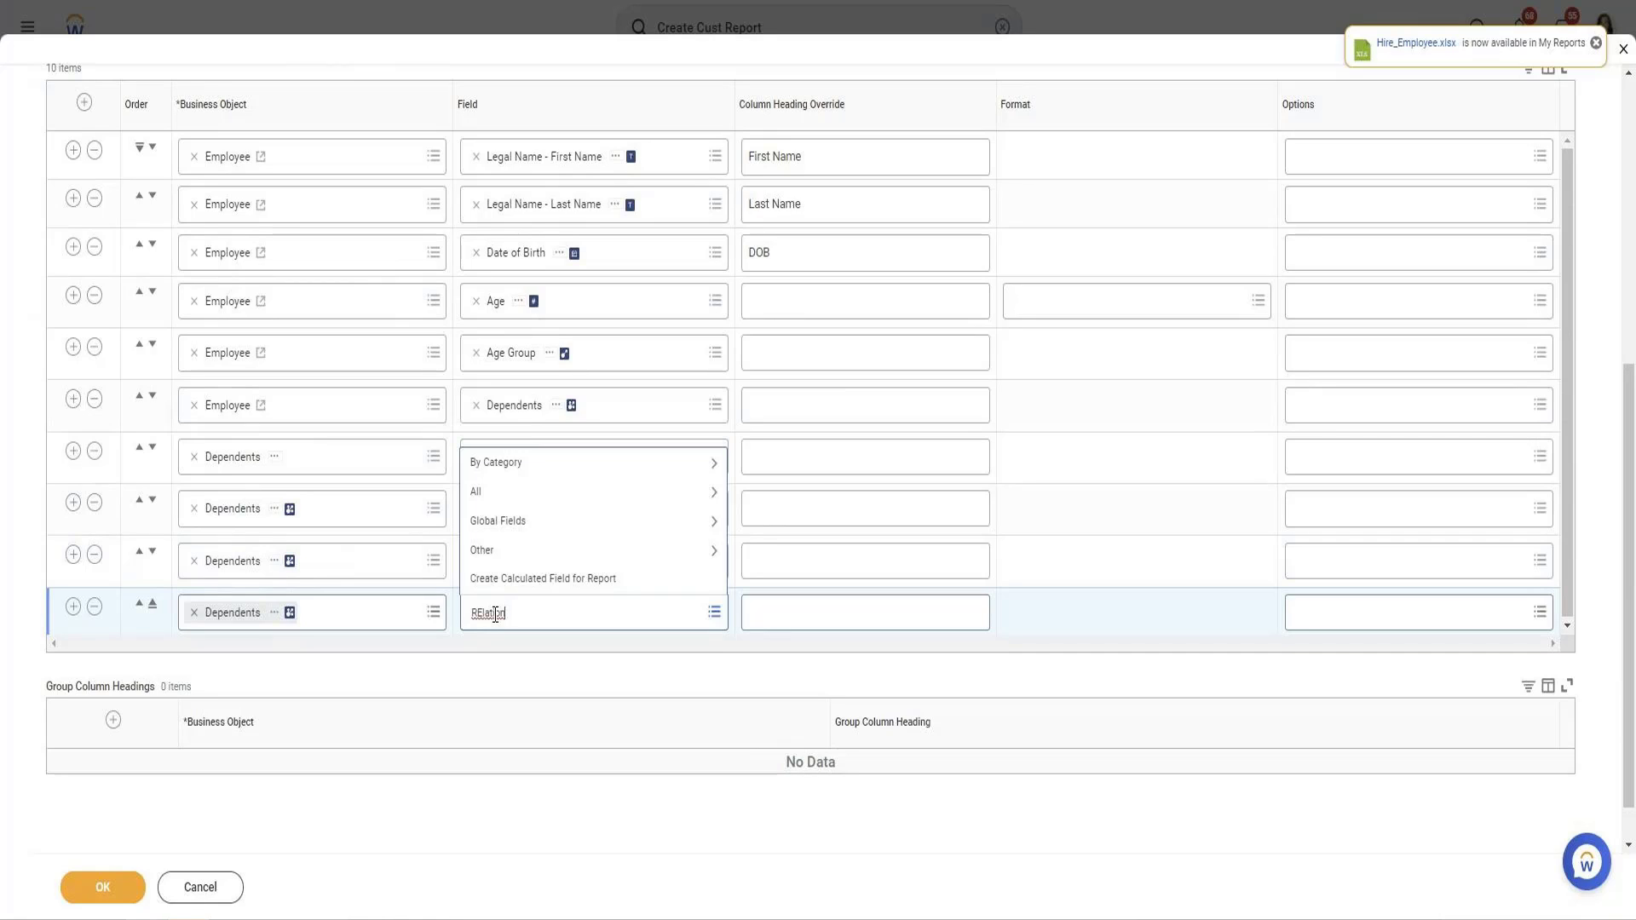
{"action": "key", "text": "BackSpace"}
{"action": "key", "text": "BackSpace"}
{"action": "key", "text": "BackSpace"}
{"action": "key", "text": "BackSpace"}
{"action": "key", "text": "BackSpace"}
{"action": "key", "text": "BackSpace"}
{"action": "key", "text": "BackSpace"}
{"action": "key", "text": "BackSpace"}
{"action": "type", "text": "elationship"}
{"action": "key", "text": "Return"}
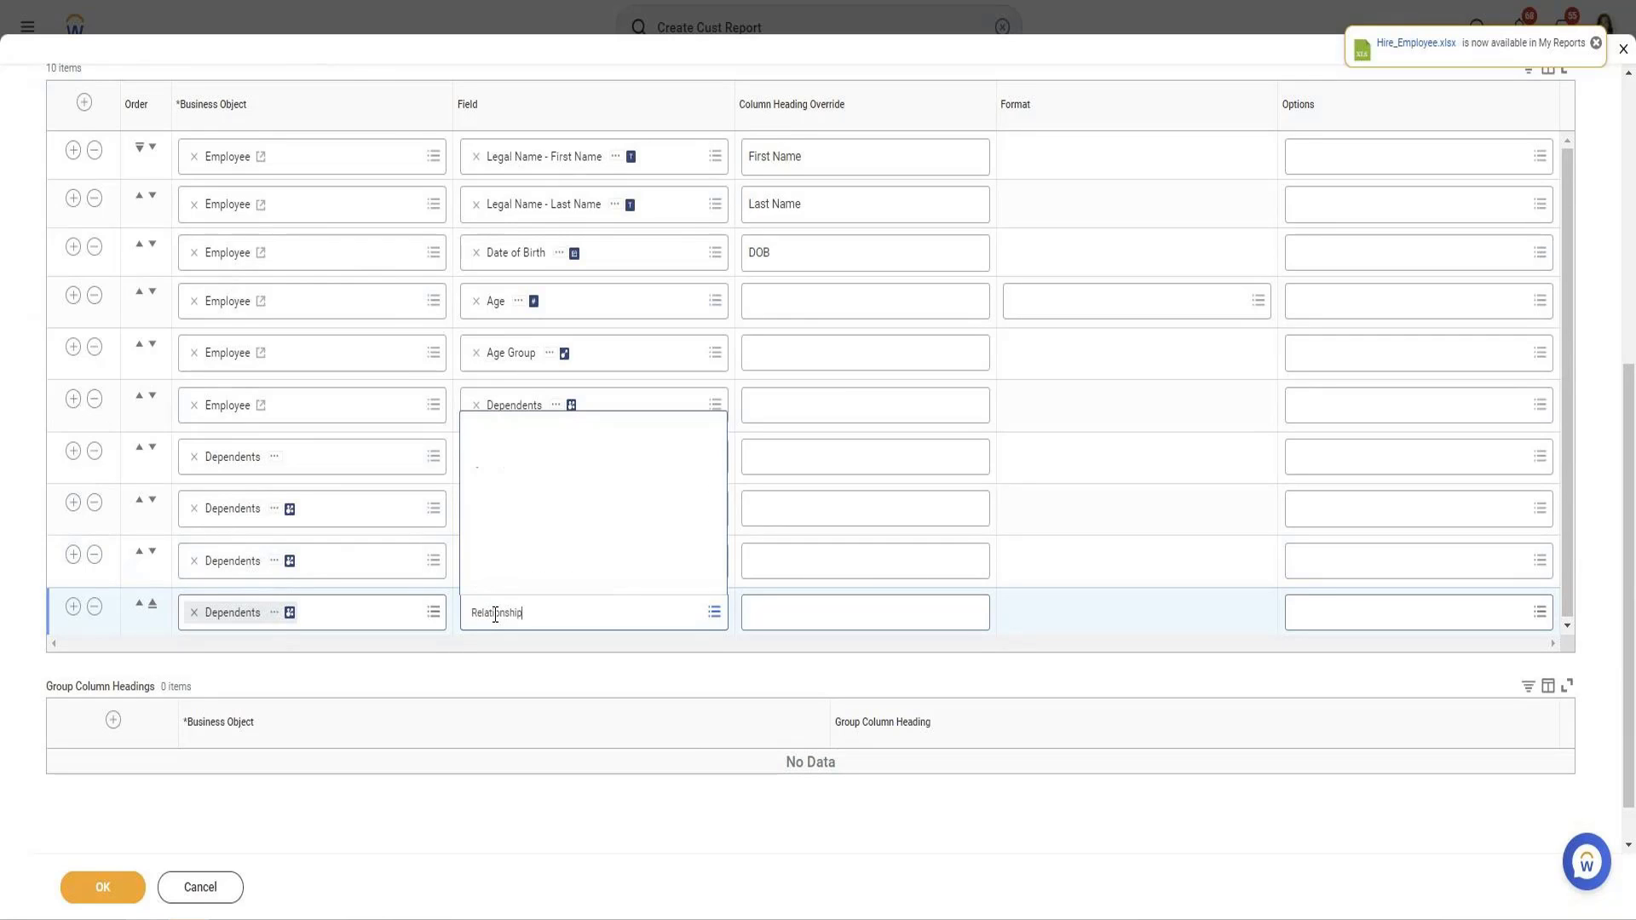
{"action": "left_click", "coordinate": [538, 434]}
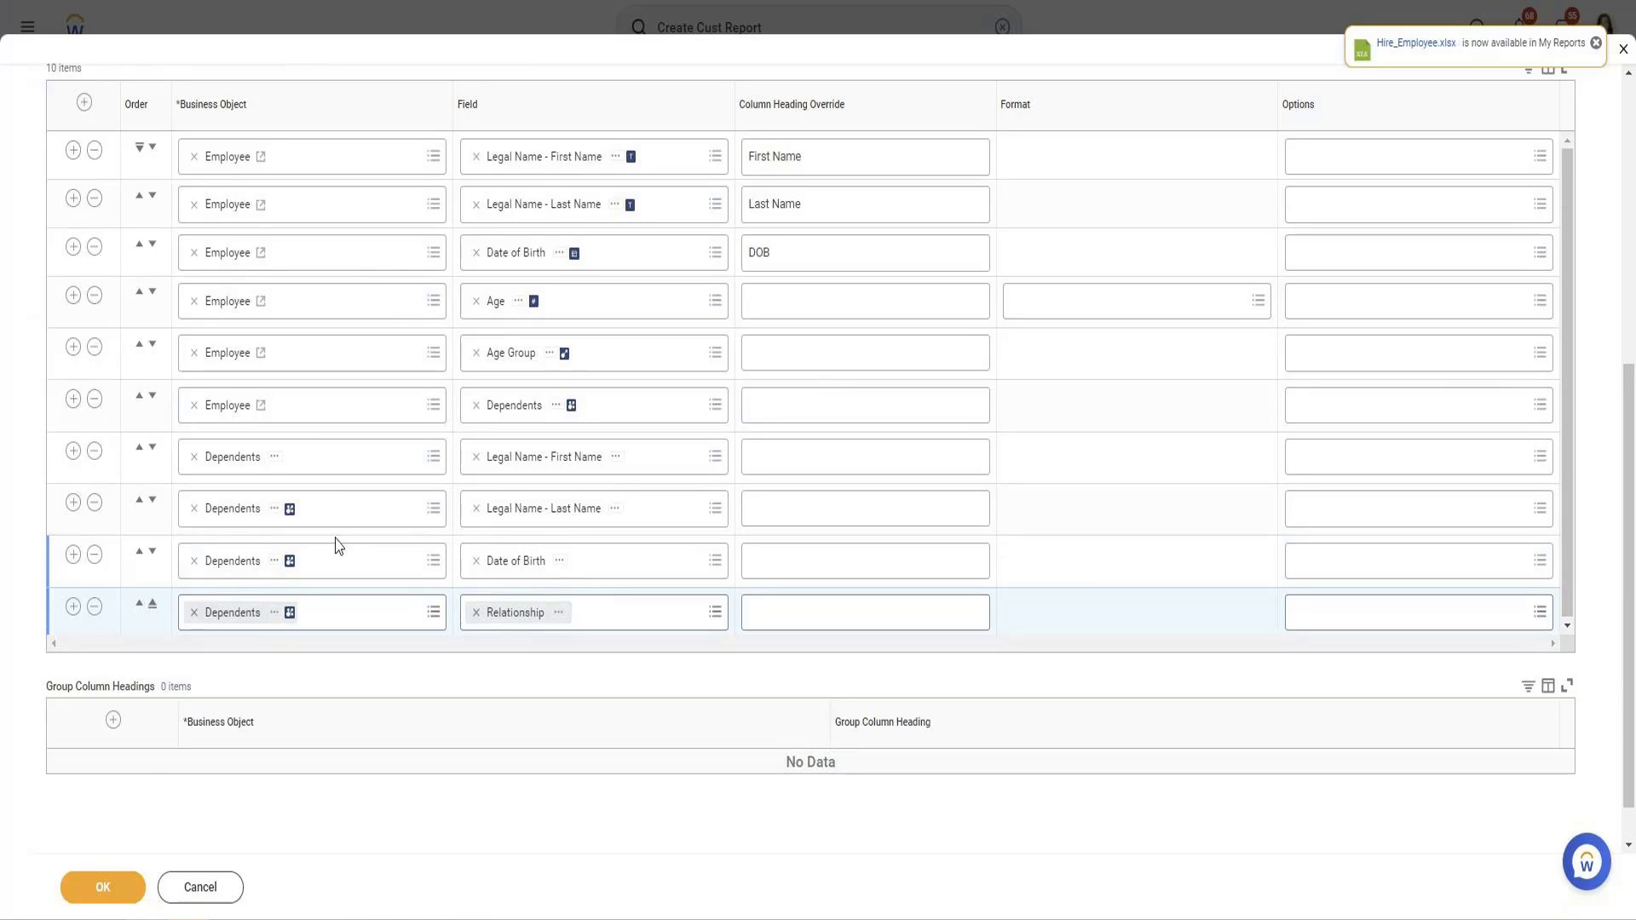
Save the report definition and run it to review the dependents' name, date of birth and relationship columns.
{"action": "left_click", "coordinate": [95, 887]}
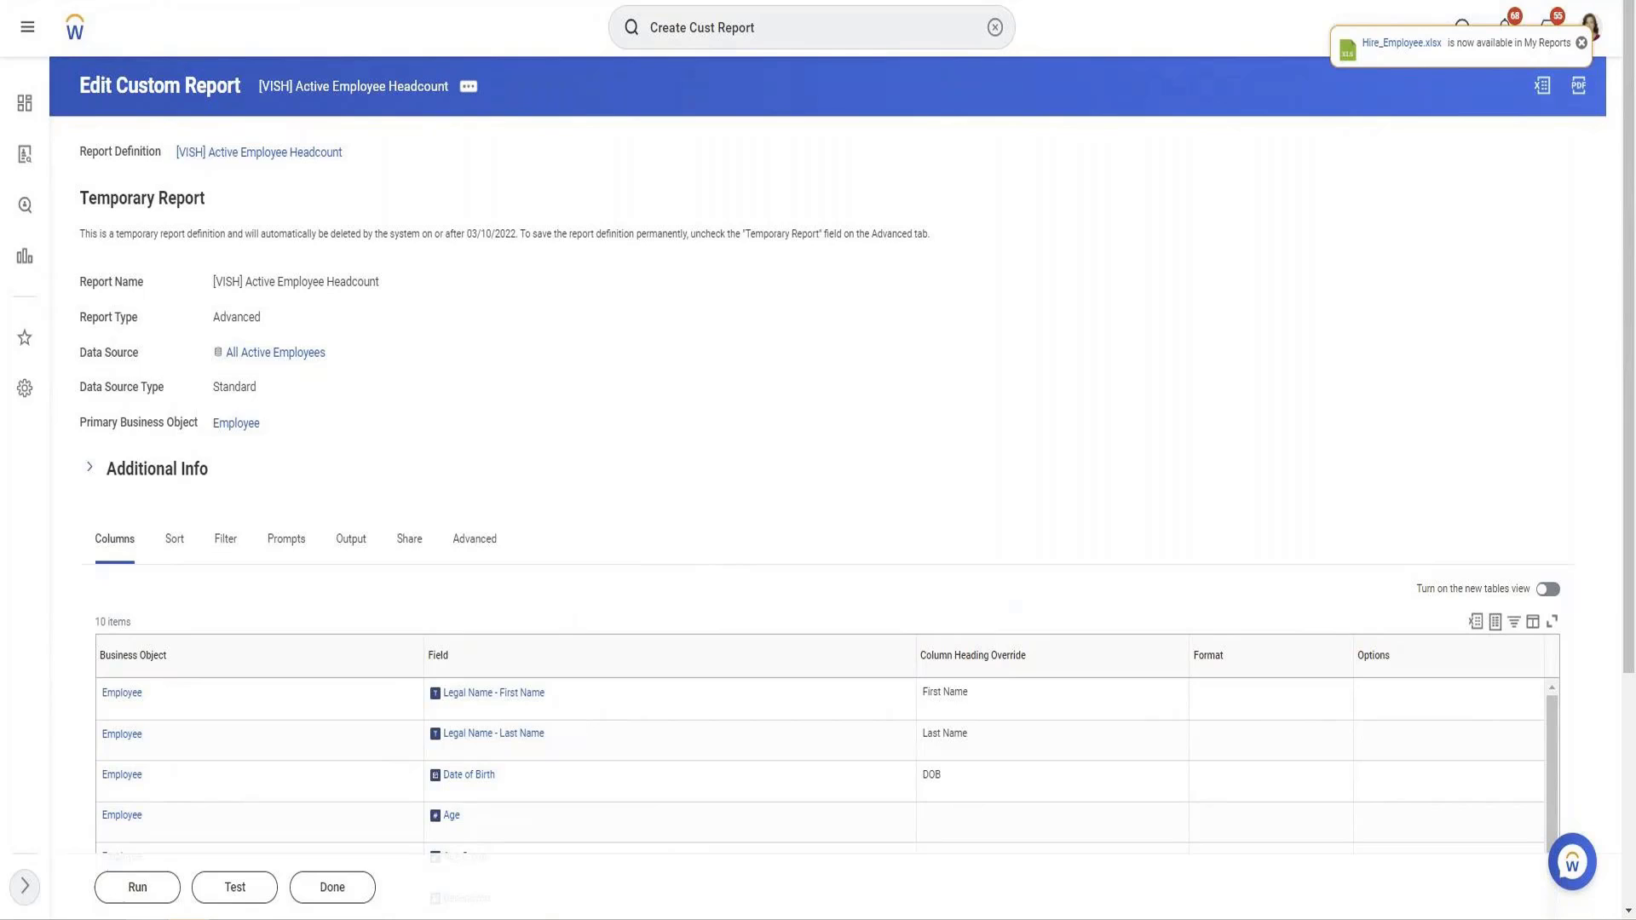
{"action": "left_click", "coordinate": [171, 890]}
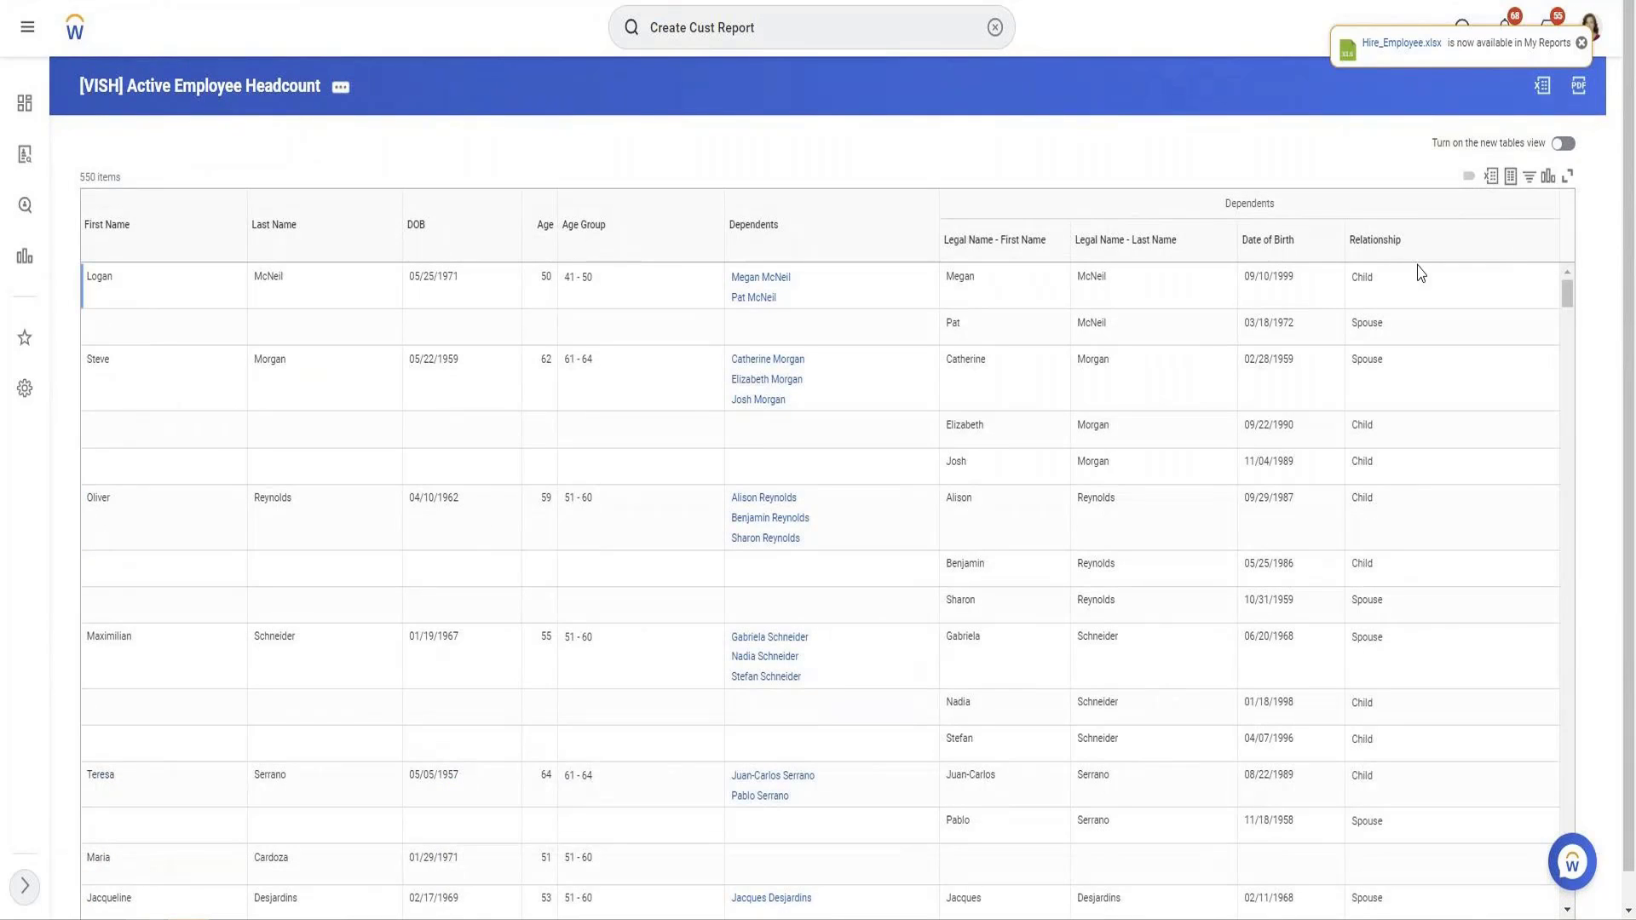
{"action": "left_click_drag", "start_coordinate": [962, 258], "coordinate": [1439, 375]}
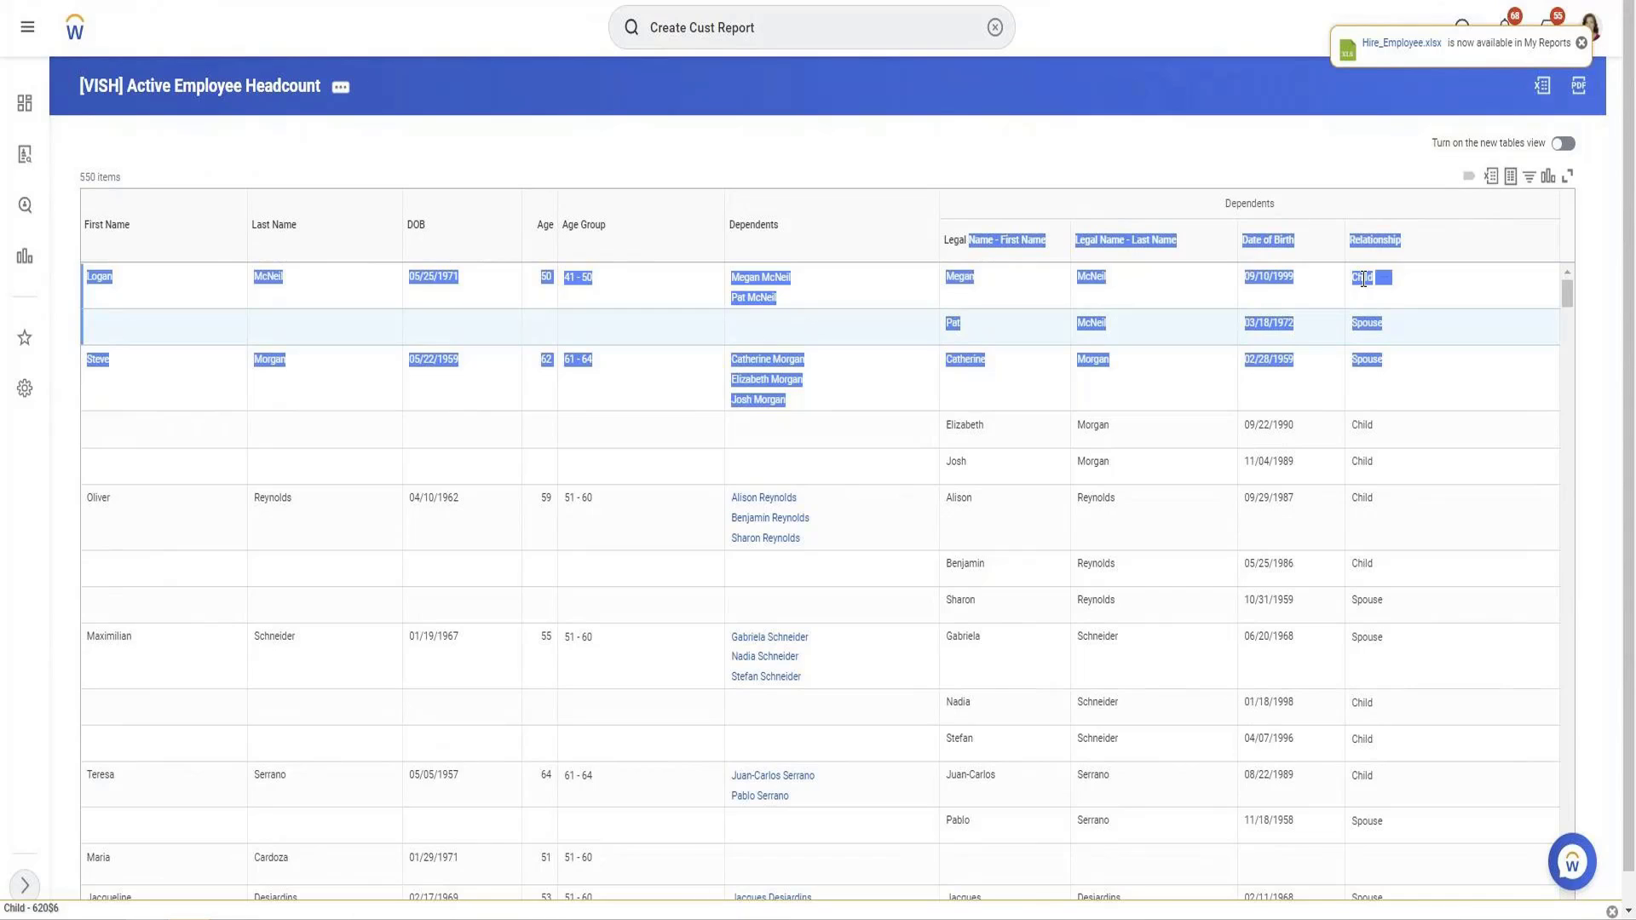
{"action": "left_click", "coordinate": [1206, 341]}
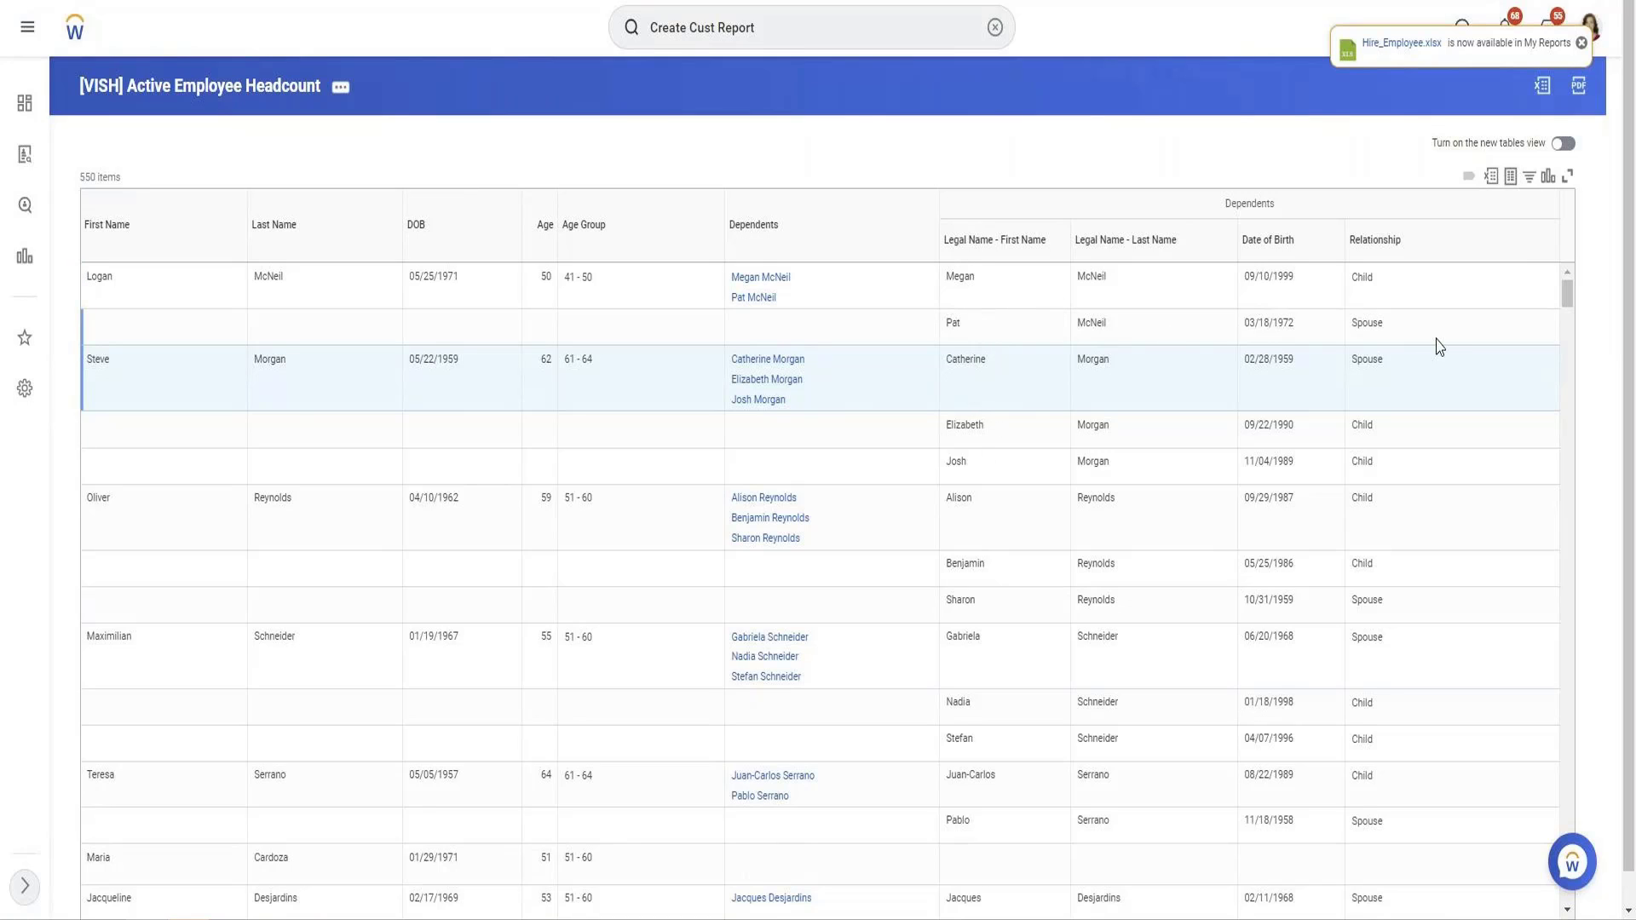
{"action": "left_click_drag", "start_coordinate": [1408, 324], "coordinate": [788, 317]}
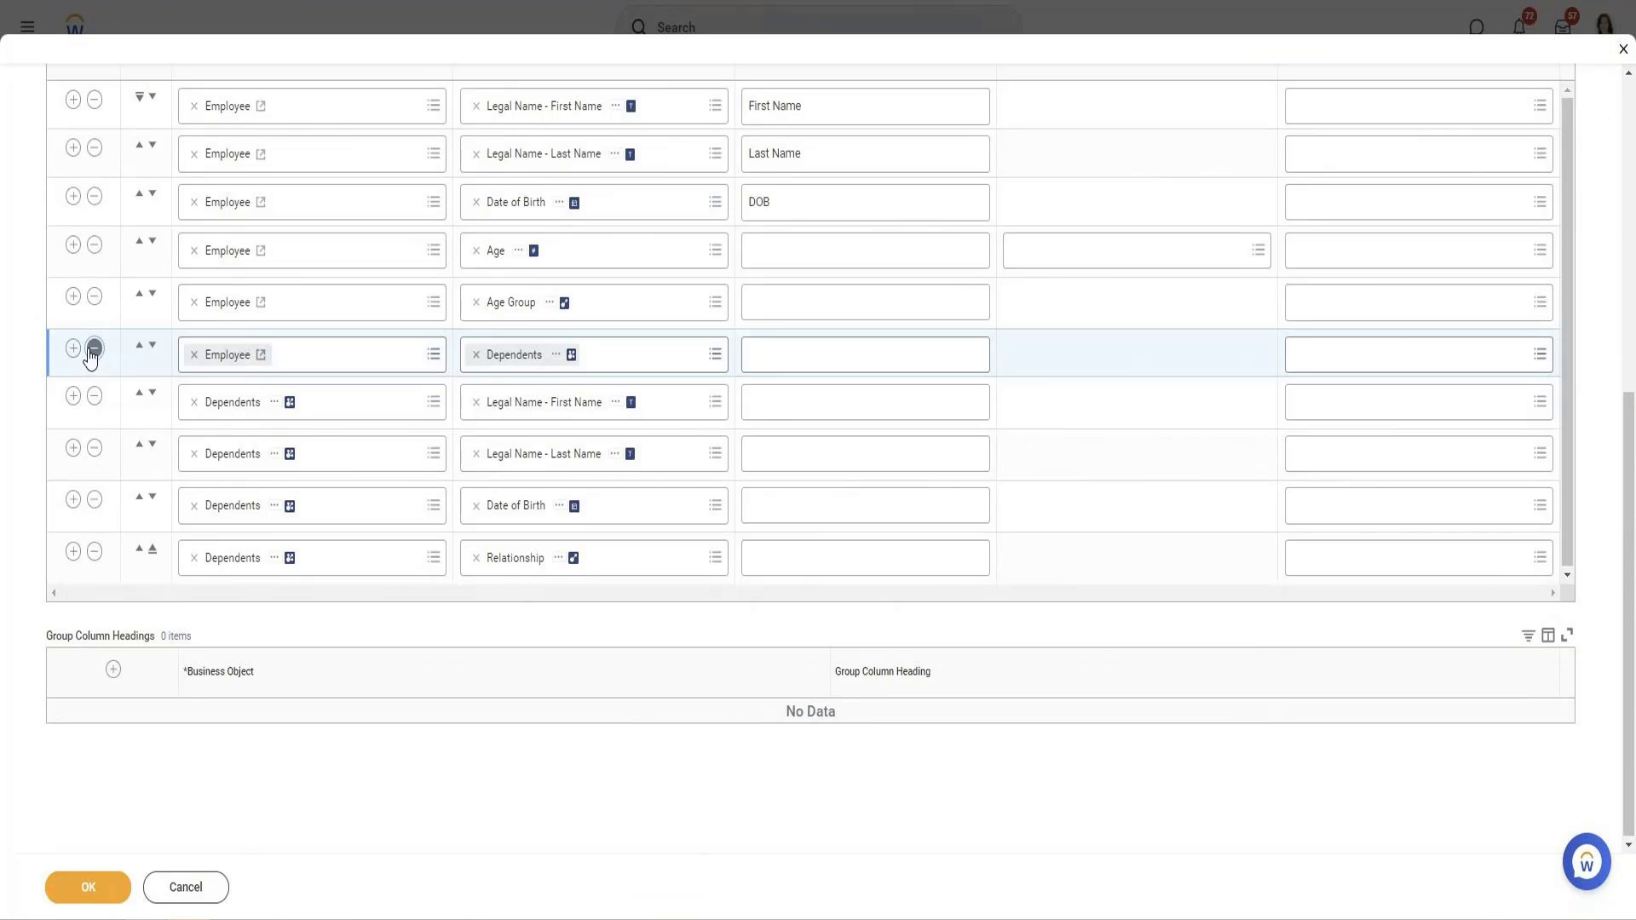
Remove the Employee business object row with the Dependents field from the report columns.
{"action": "left_click", "coordinate": [94, 347]}
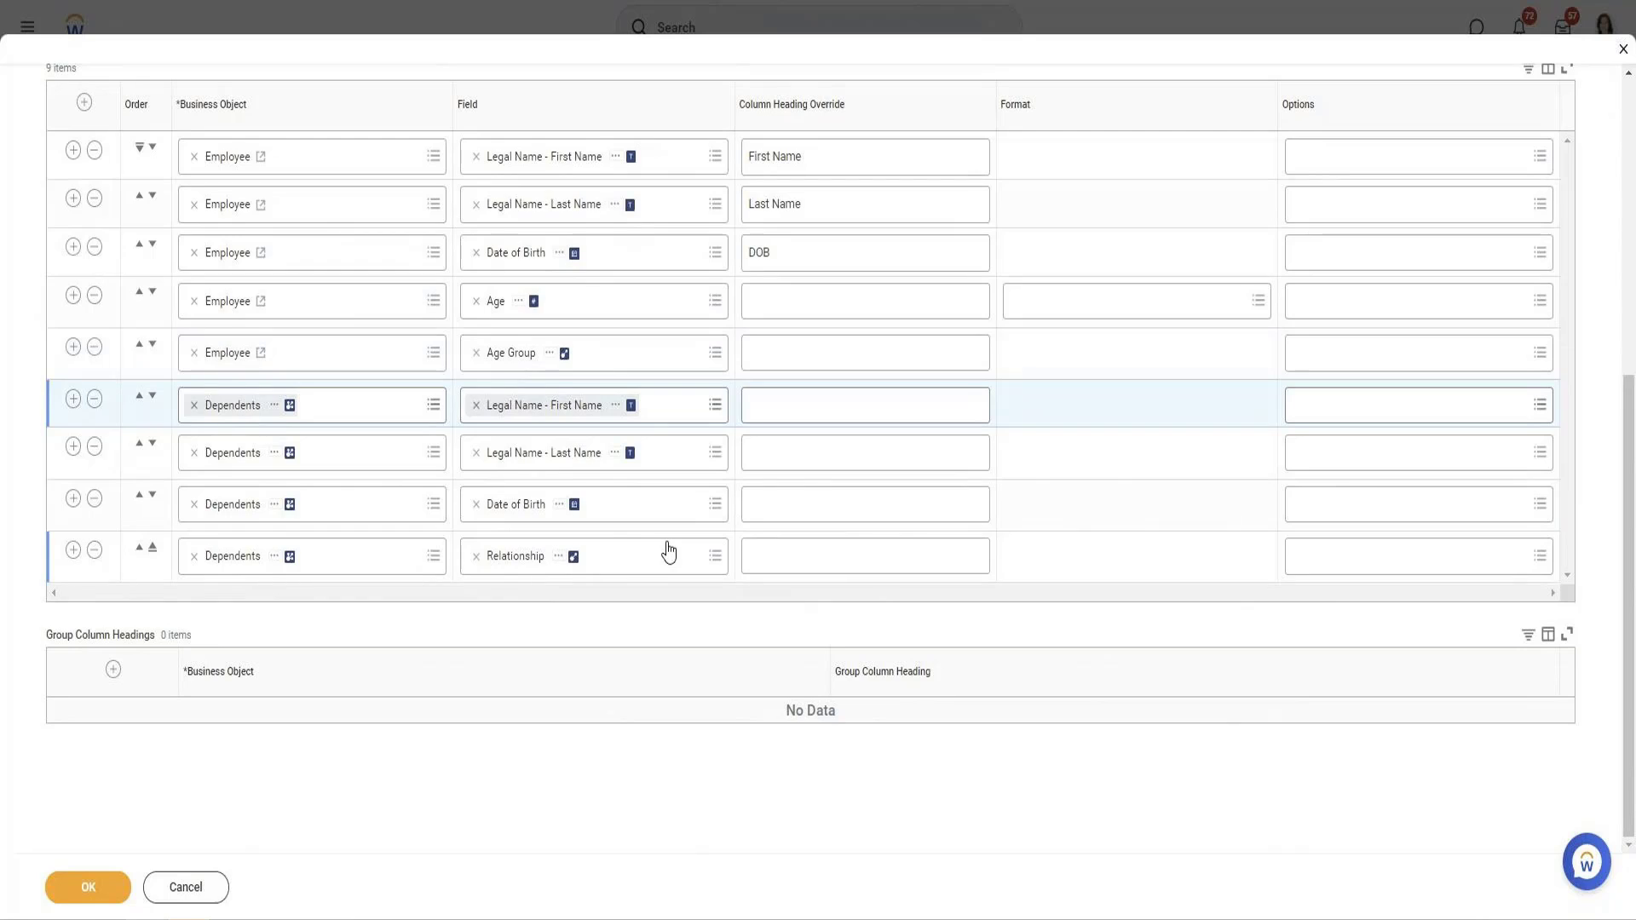
{"action": "scroll", "coordinate": [654, 541], "scroll_direction": "up", "scroll_amount": 3}
{"action": "scroll", "coordinate": [650, 539], "scroll_direction": "down", "scroll_amount": 1}
{"action": "scroll", "coordinate": [650, 539], "scroll_direction": "down", "scroll_amount": 3}
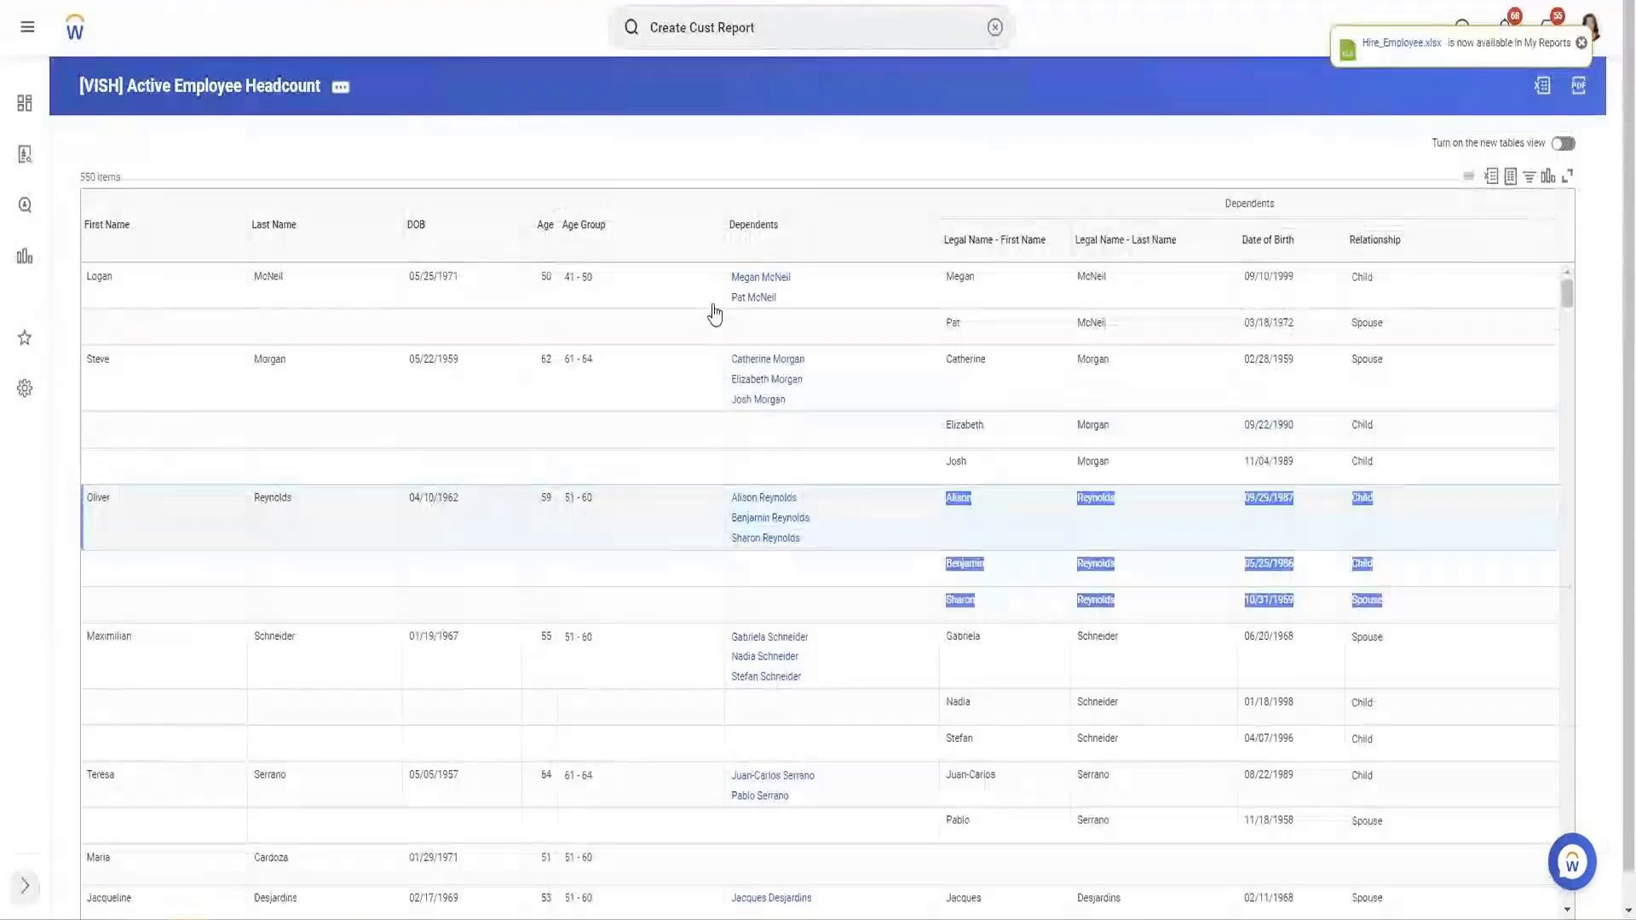
{"action": "scroll", "coordinate": [1193, 566], "scroll_direction": "down", "scroll_amount": 5}
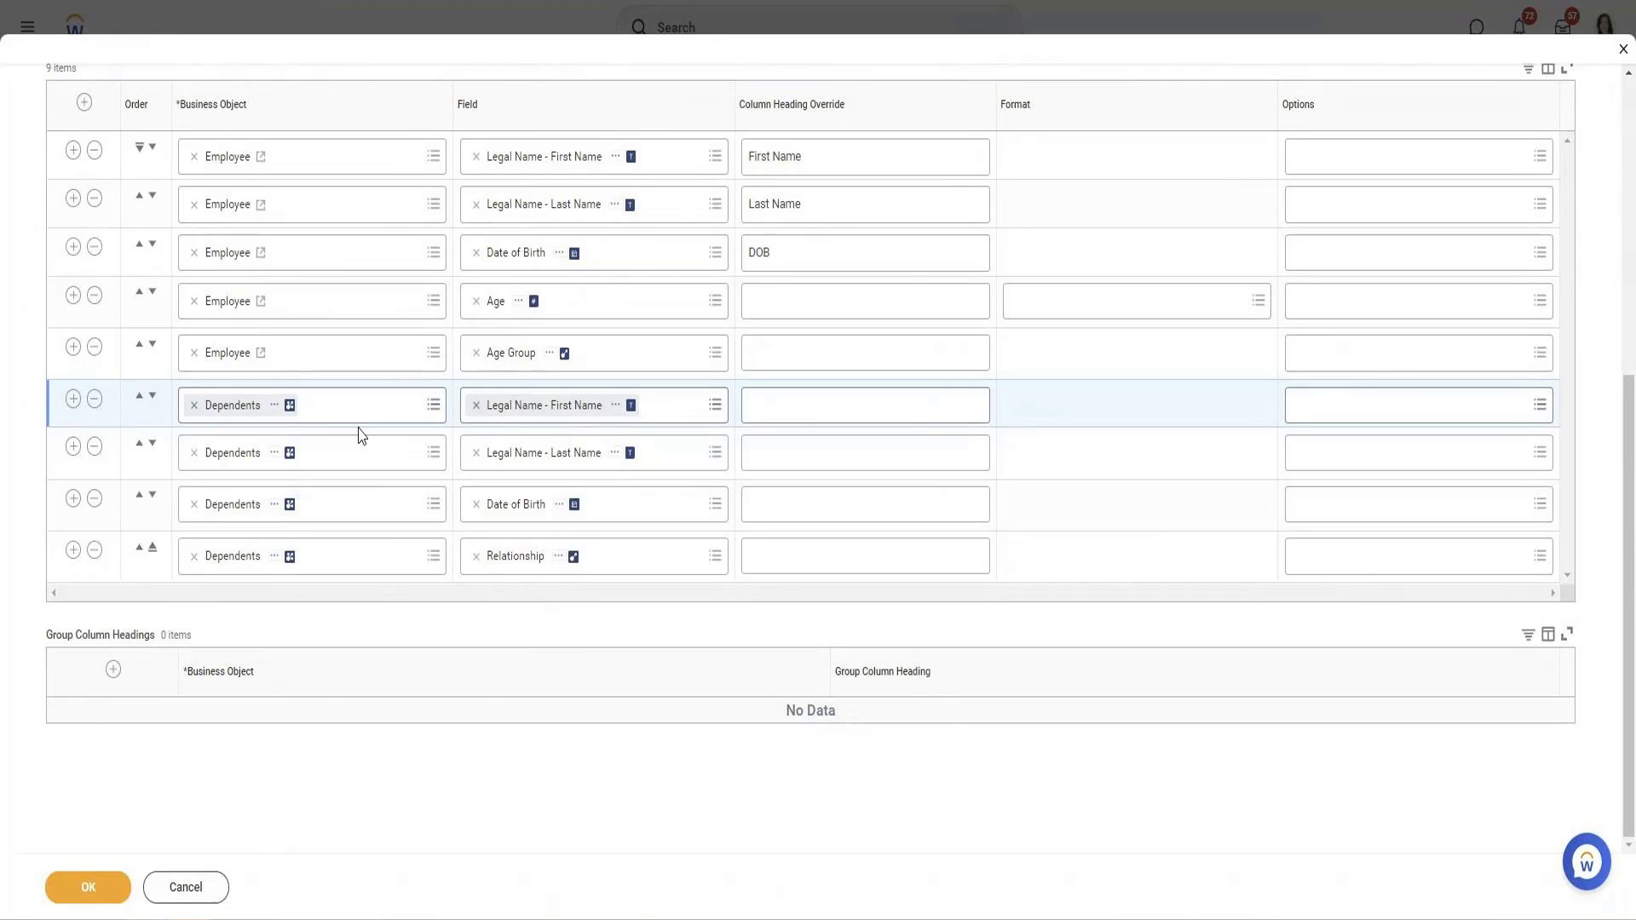
Add a condition to the report's filter on instances and set its field to Dependents.
{"action": "scroll", "coordinate": [474, 523], "scroll_direction": "up", "scroll_amount": 5}
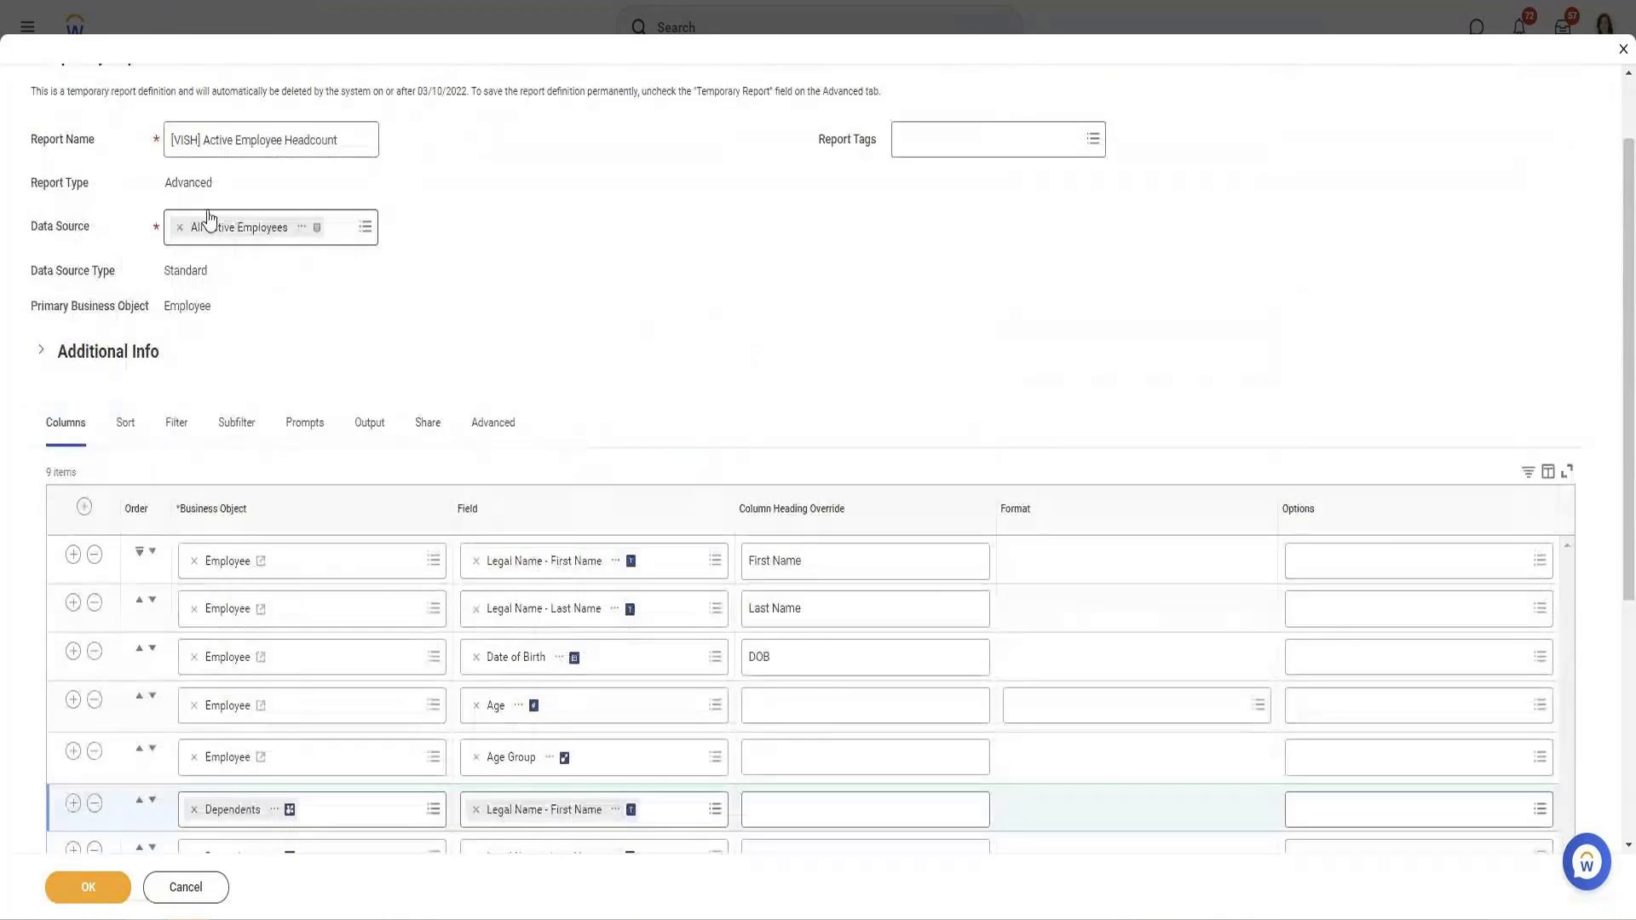
{"action": "left_click", "coordinate": [181, 428]}
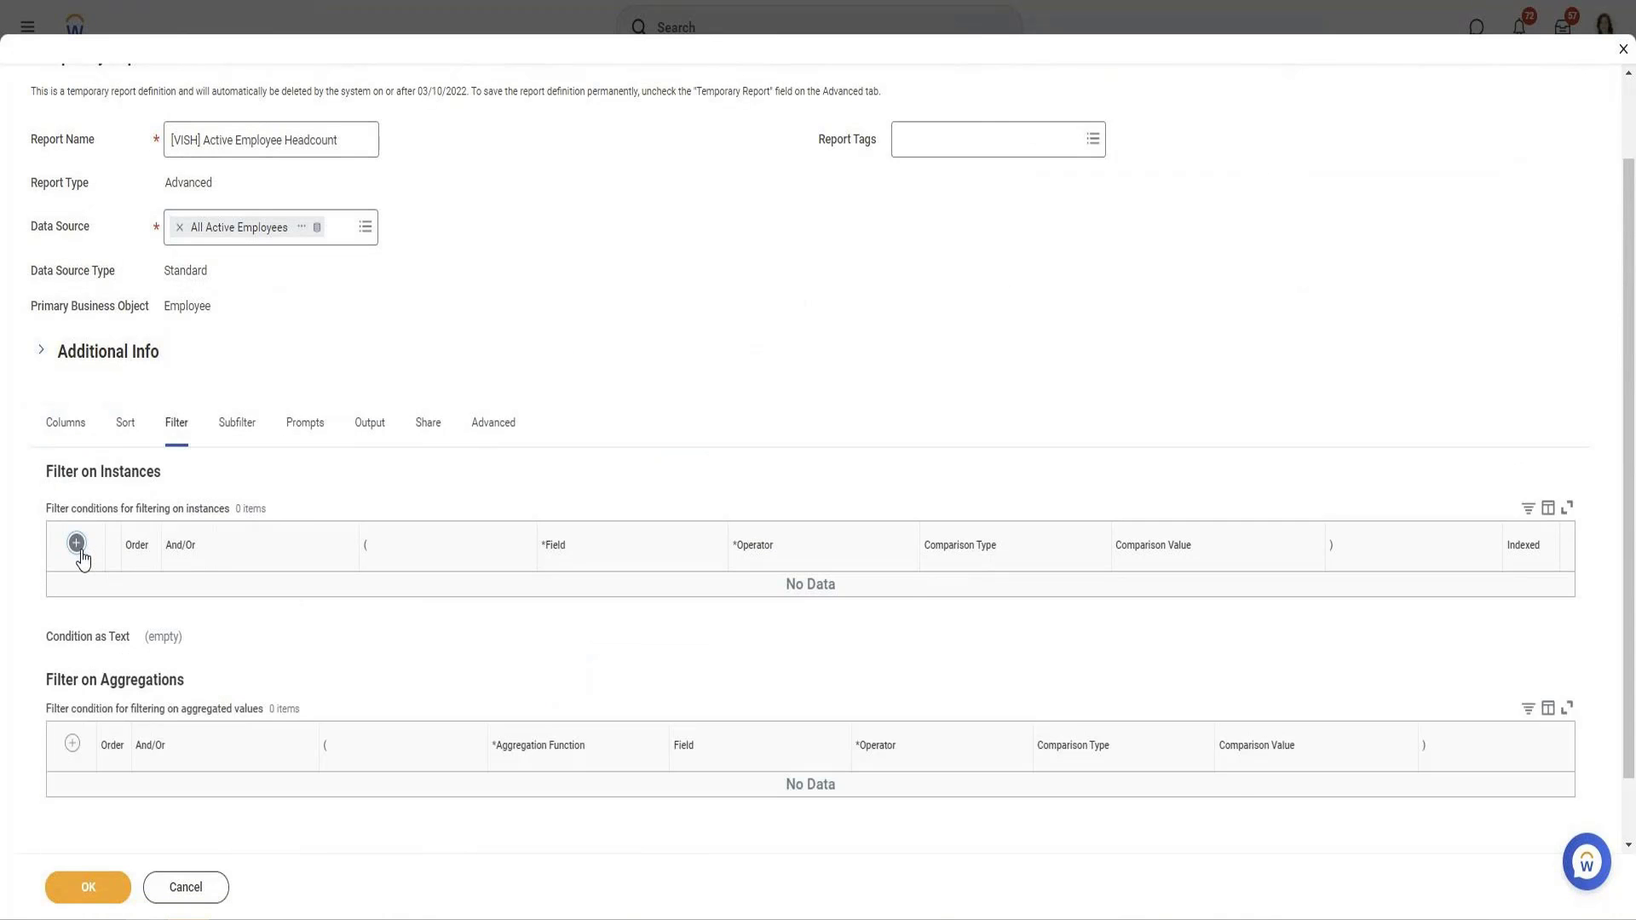
{"action": "left_click", "coordinate": [75, 544]}
{"action": "left_click", "coordinate": [622, 606]}
{"action": "type", "text": "De"}
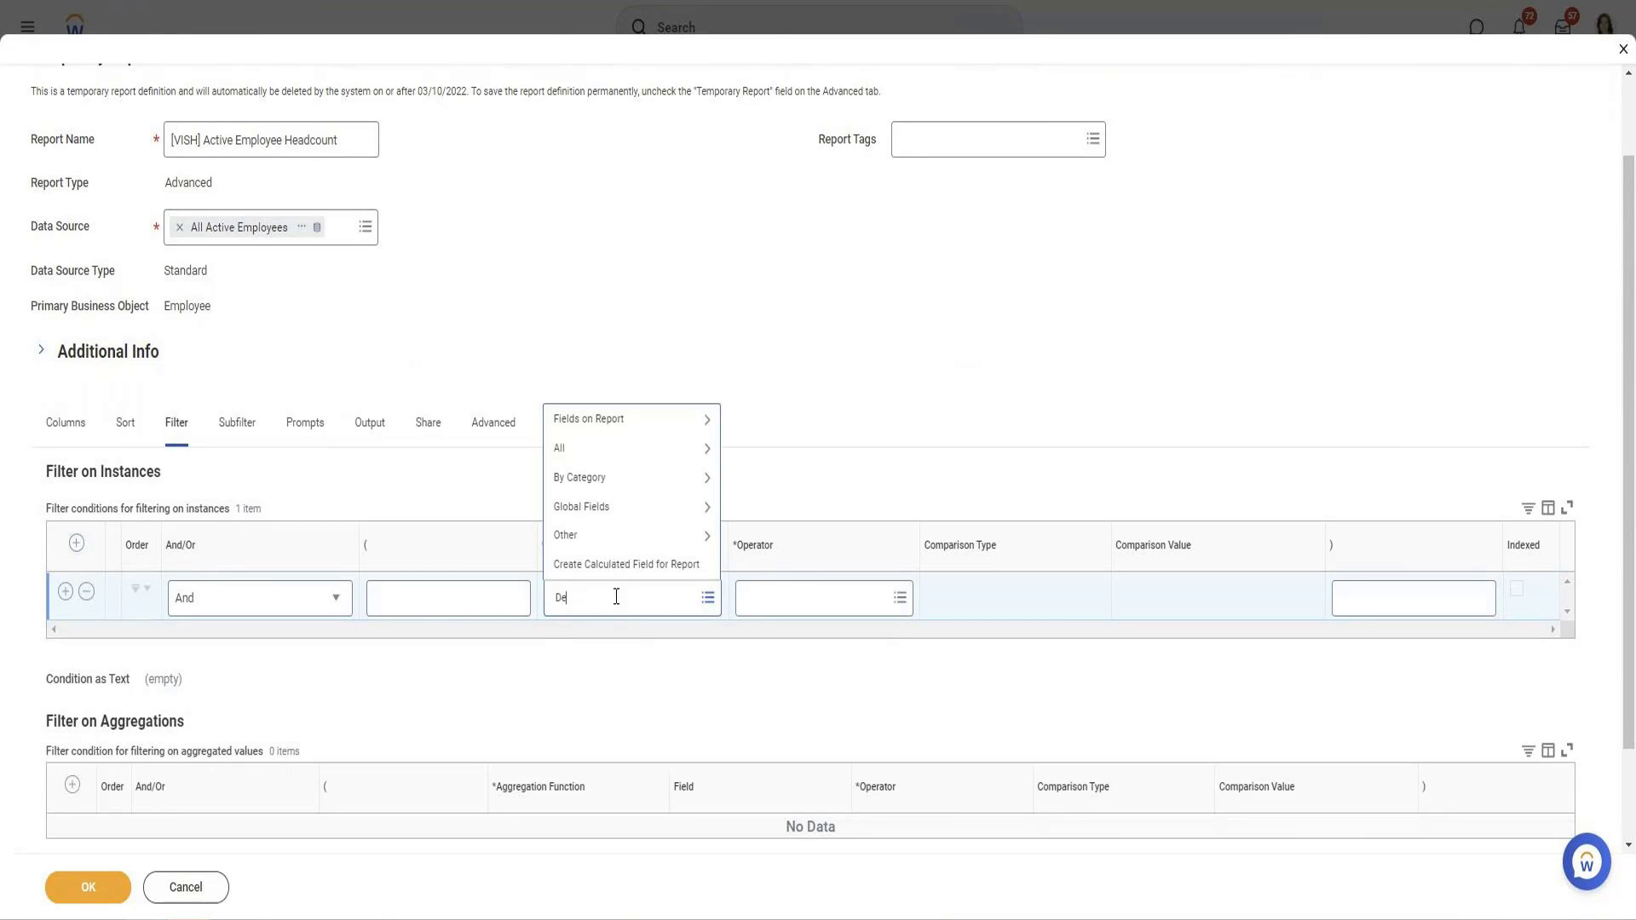
{"action": "type", "text": "pendents"}
{"action": "key", "text": "Return"}
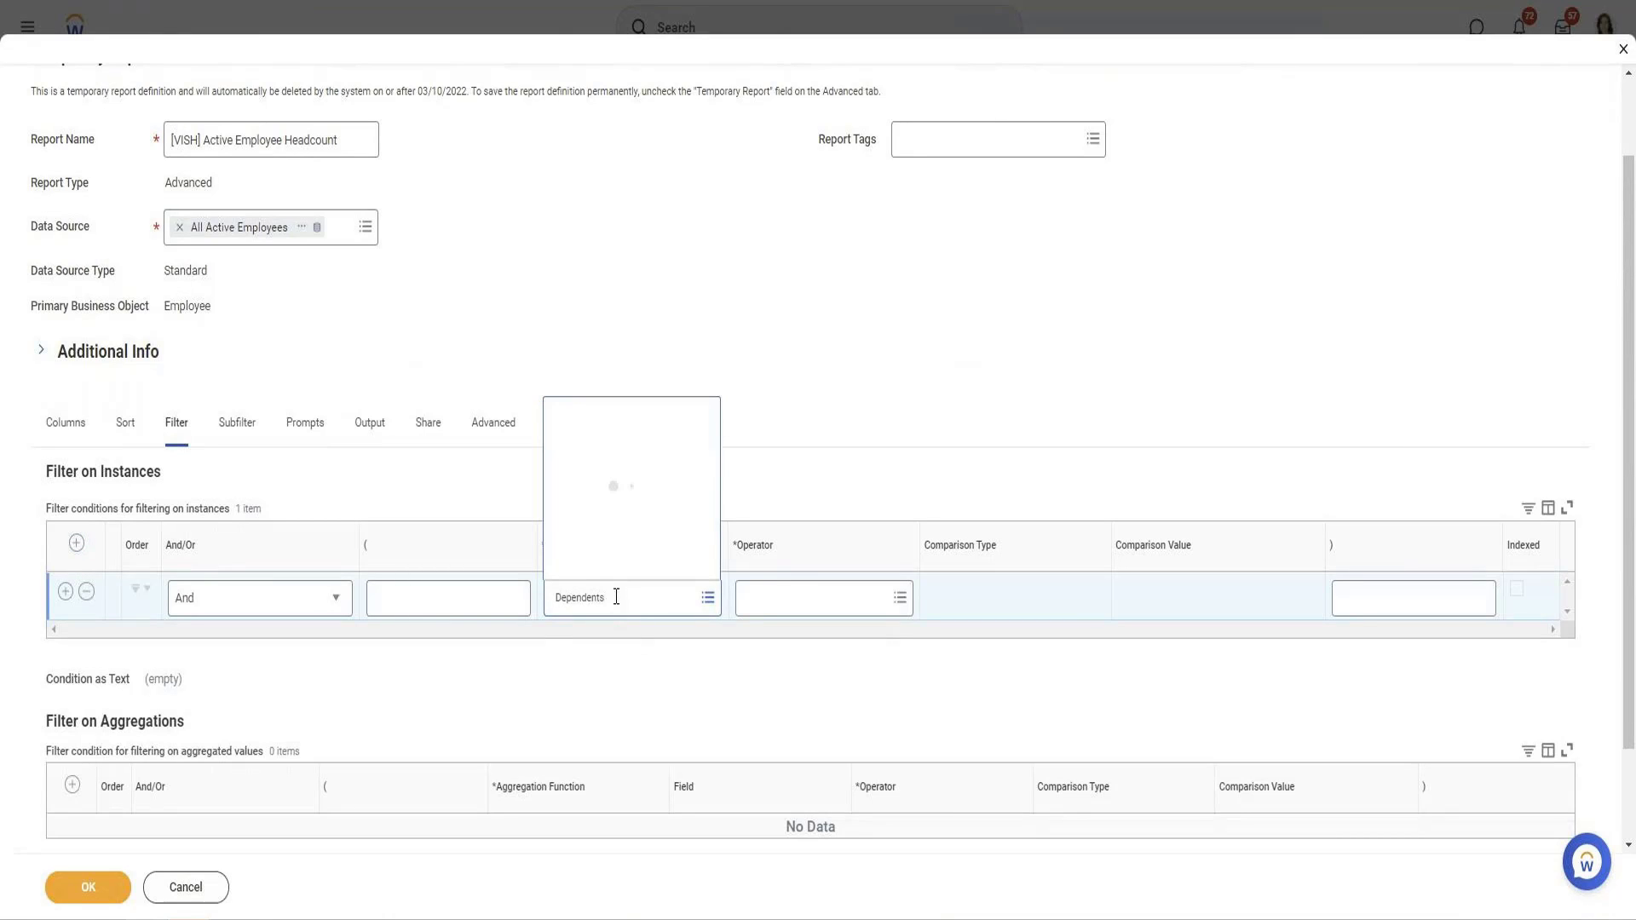
{"action": "left_click", "coordinate": [597, 230]}
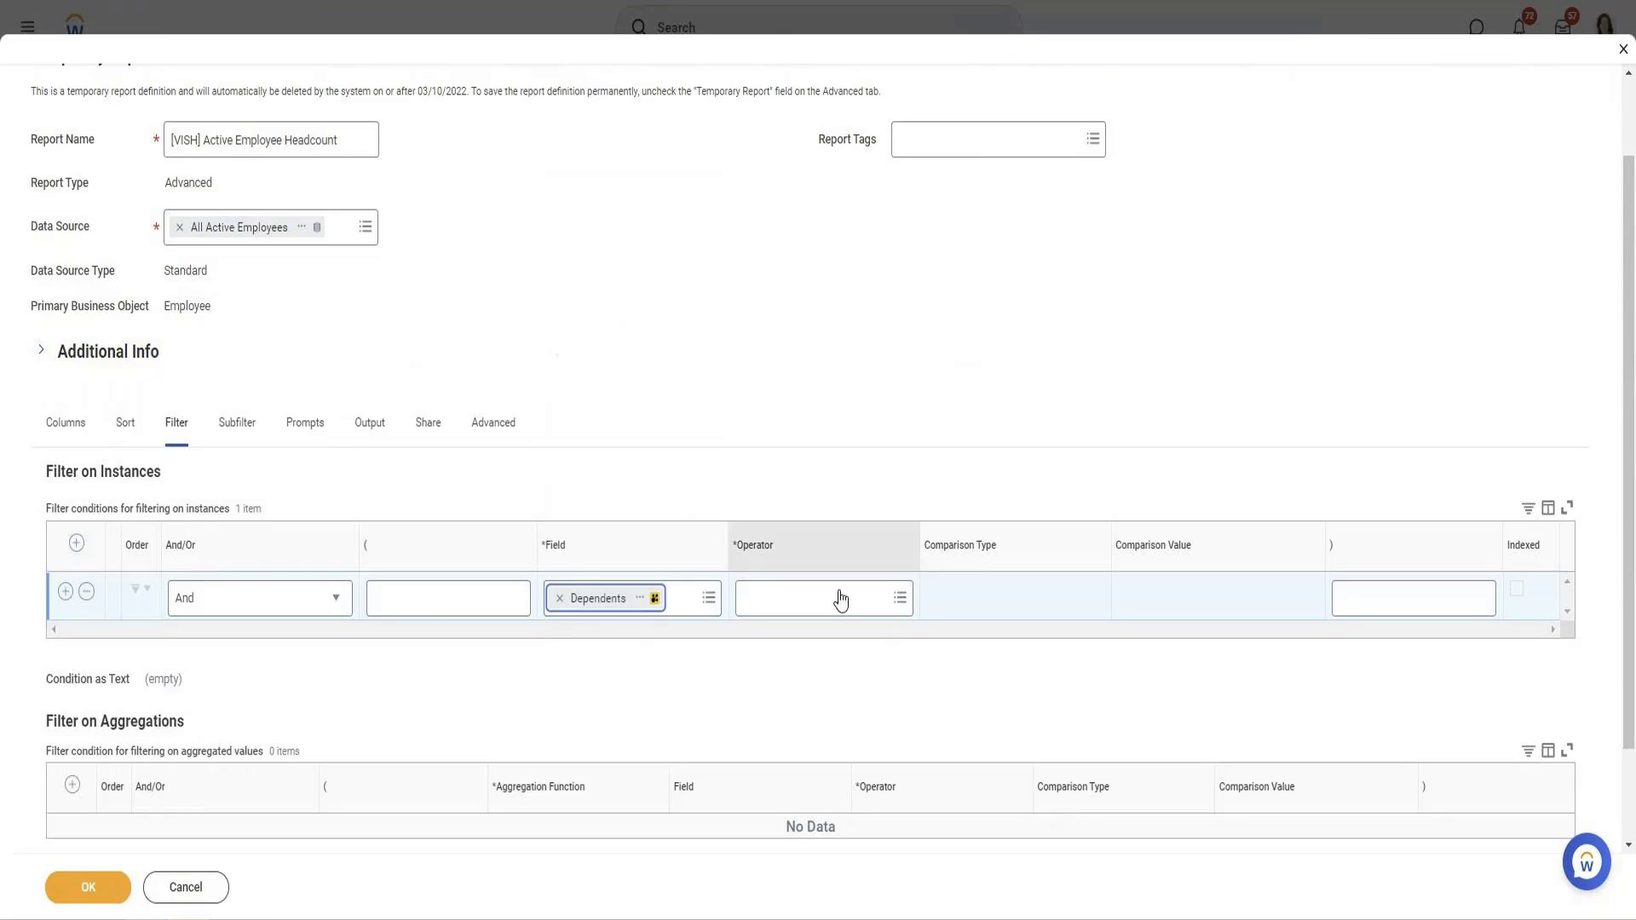
Set the Dependents filter condition's operator to is not empty, then save and run the report.
{"action": "left_click", "coordinate": [842, 597]}
{"action": "left_click", "coordinate": [846, 541]}
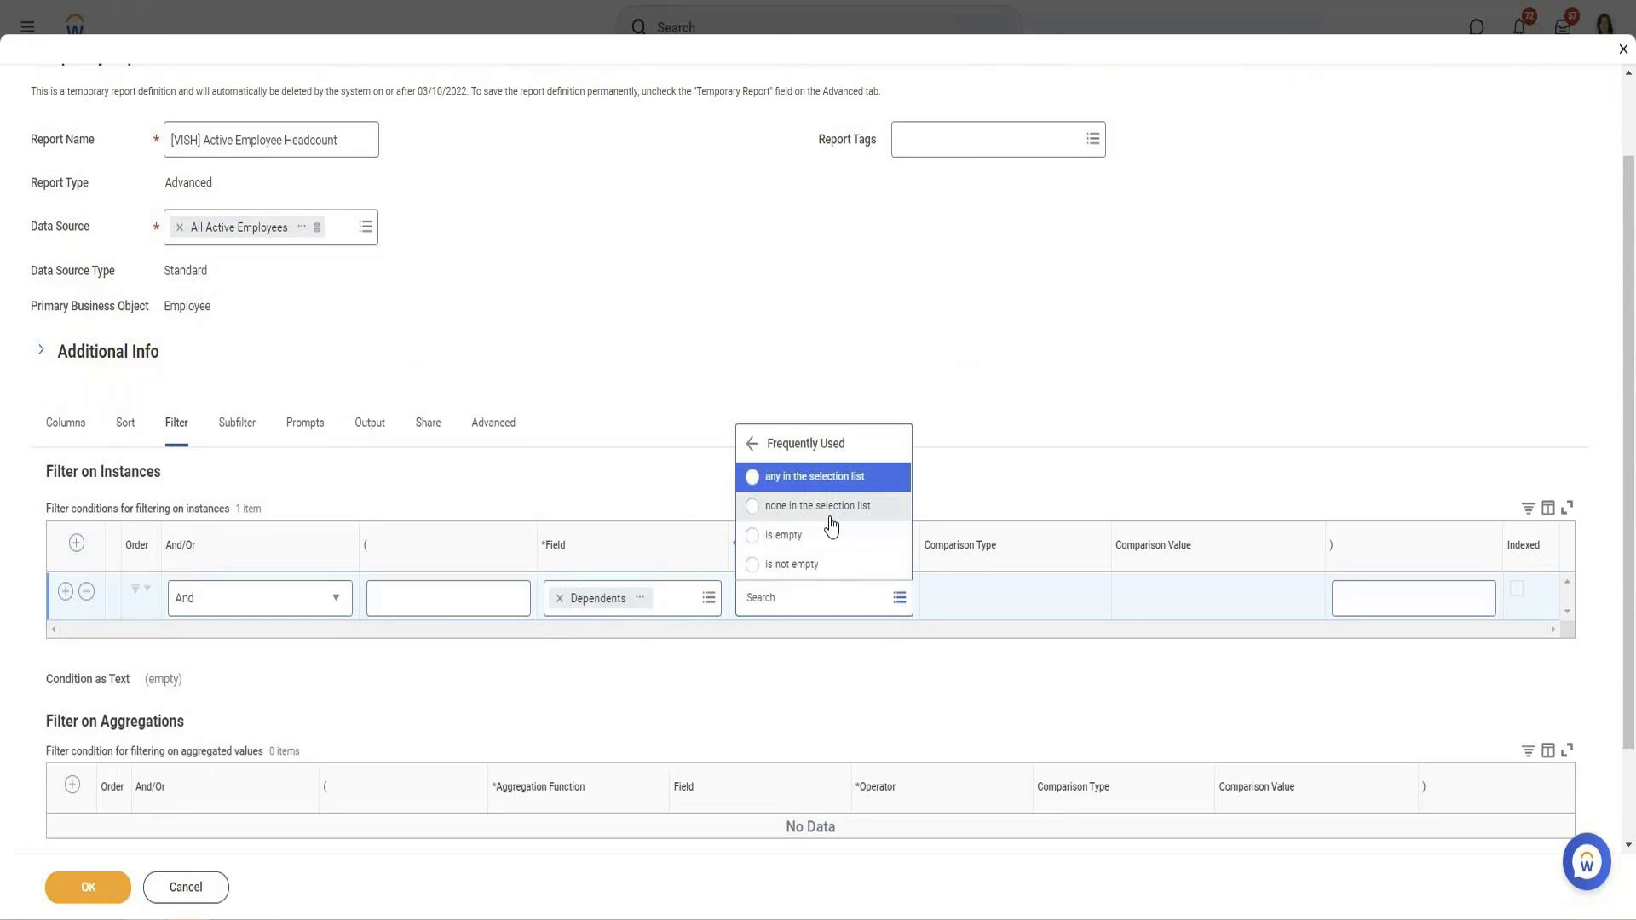
{"action": "left_click", "coordinate": [813, 567]}
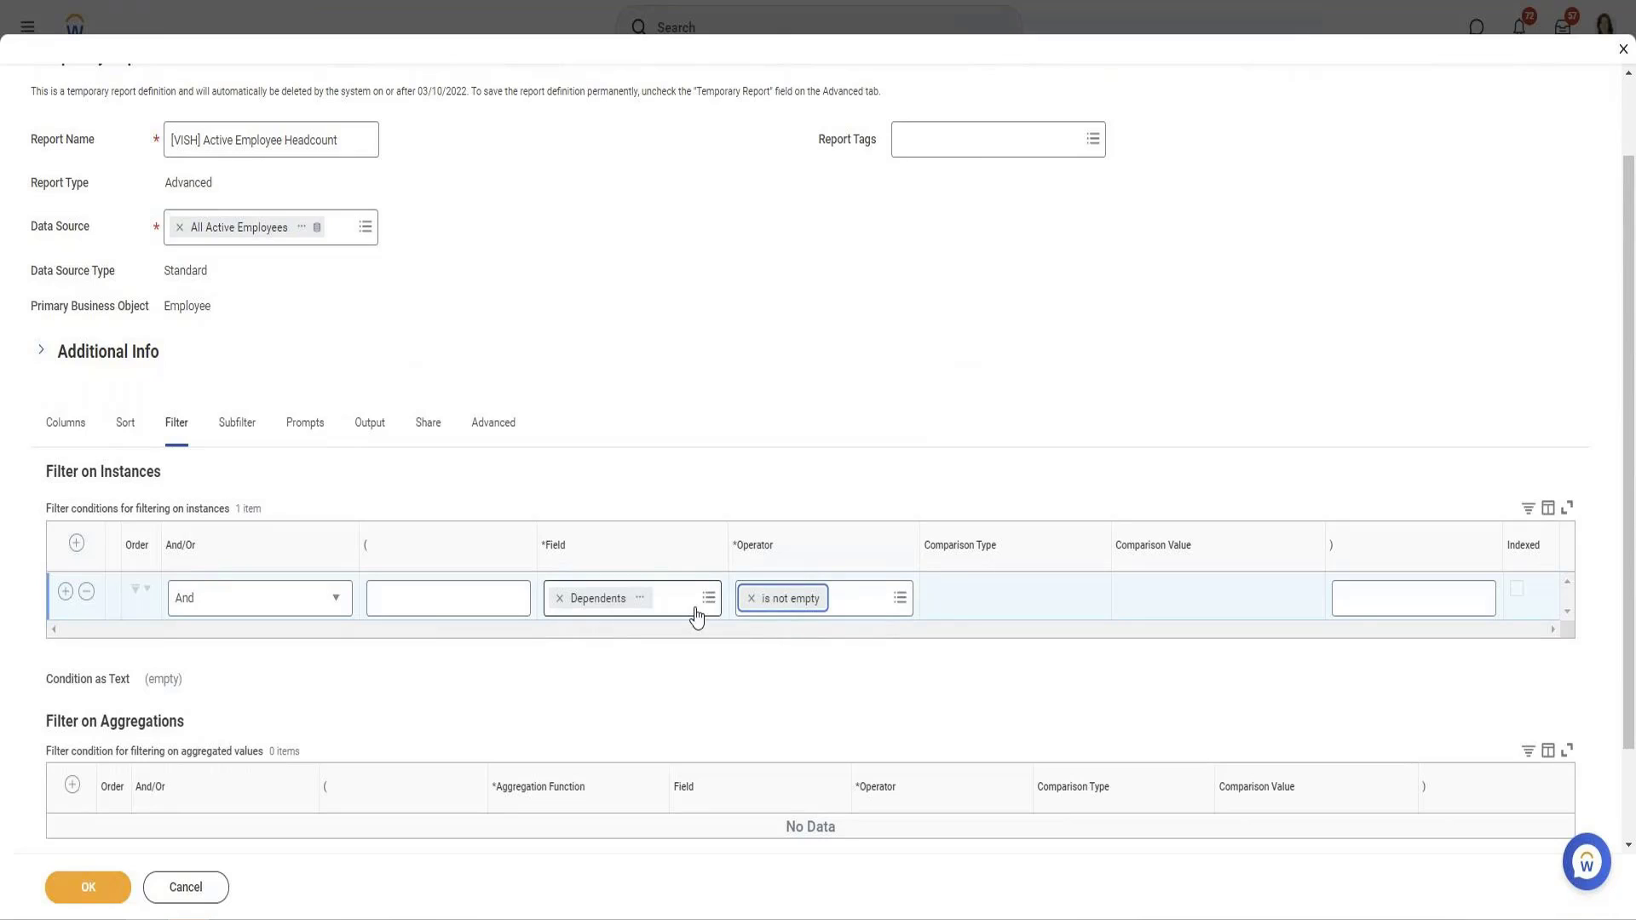
{"action": "left_click", "coordinate": [122, 886]}
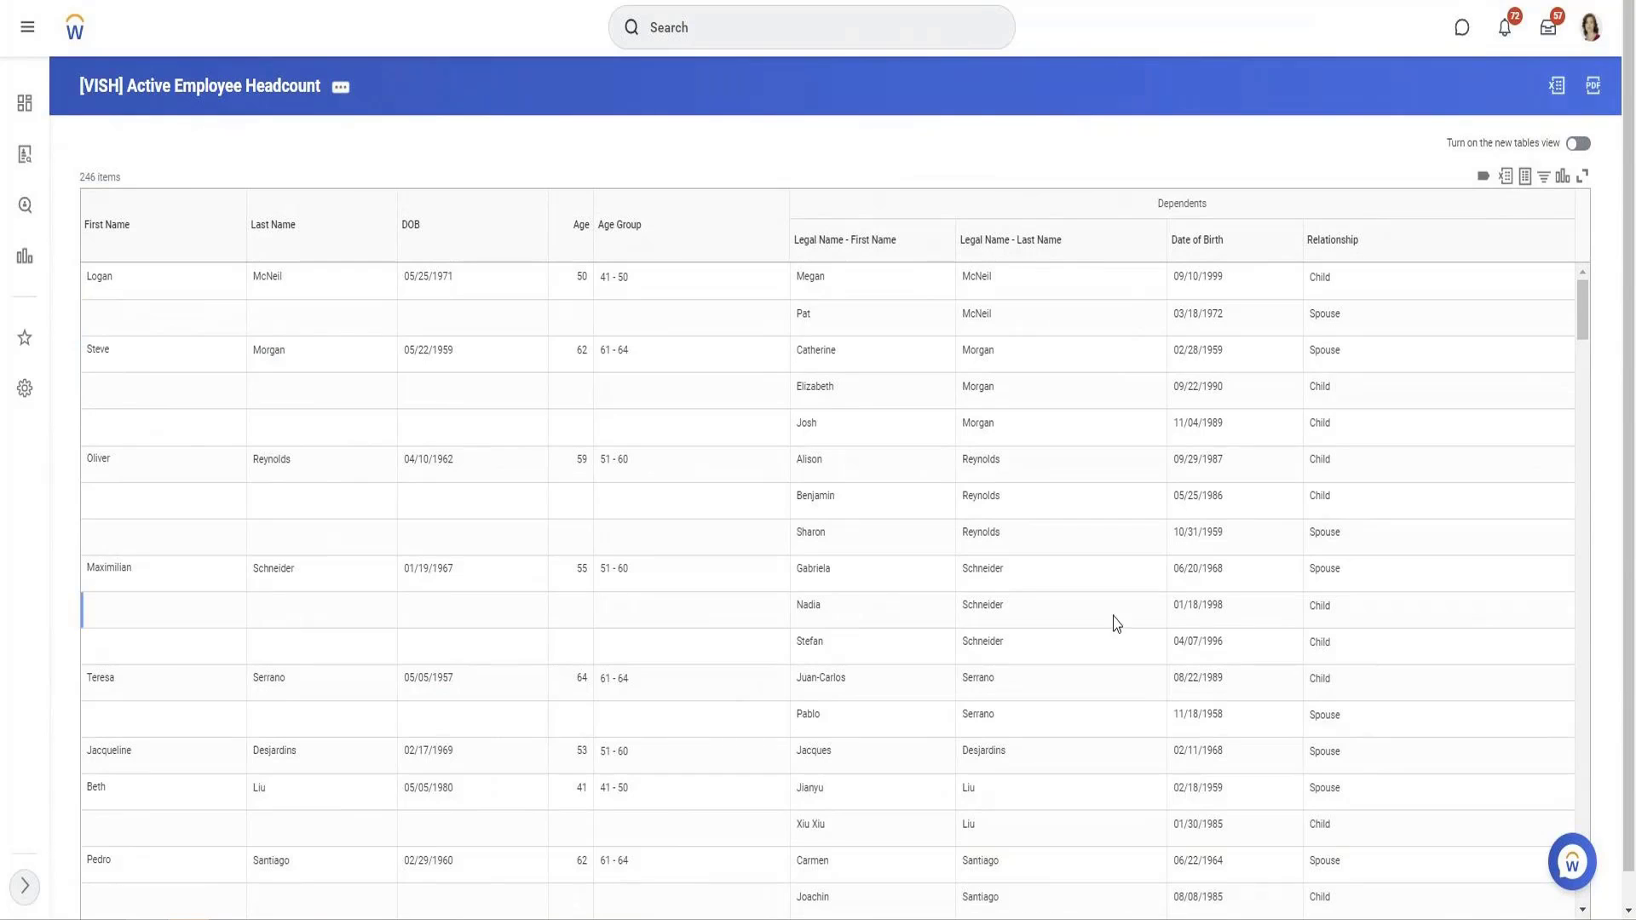
Examine the filtered report's employee rows and the relationship values of their dependents.
{"action": "scroll", "coordinate": [806, 381], "scroll_direction": "down", "scroll_amount": 10}
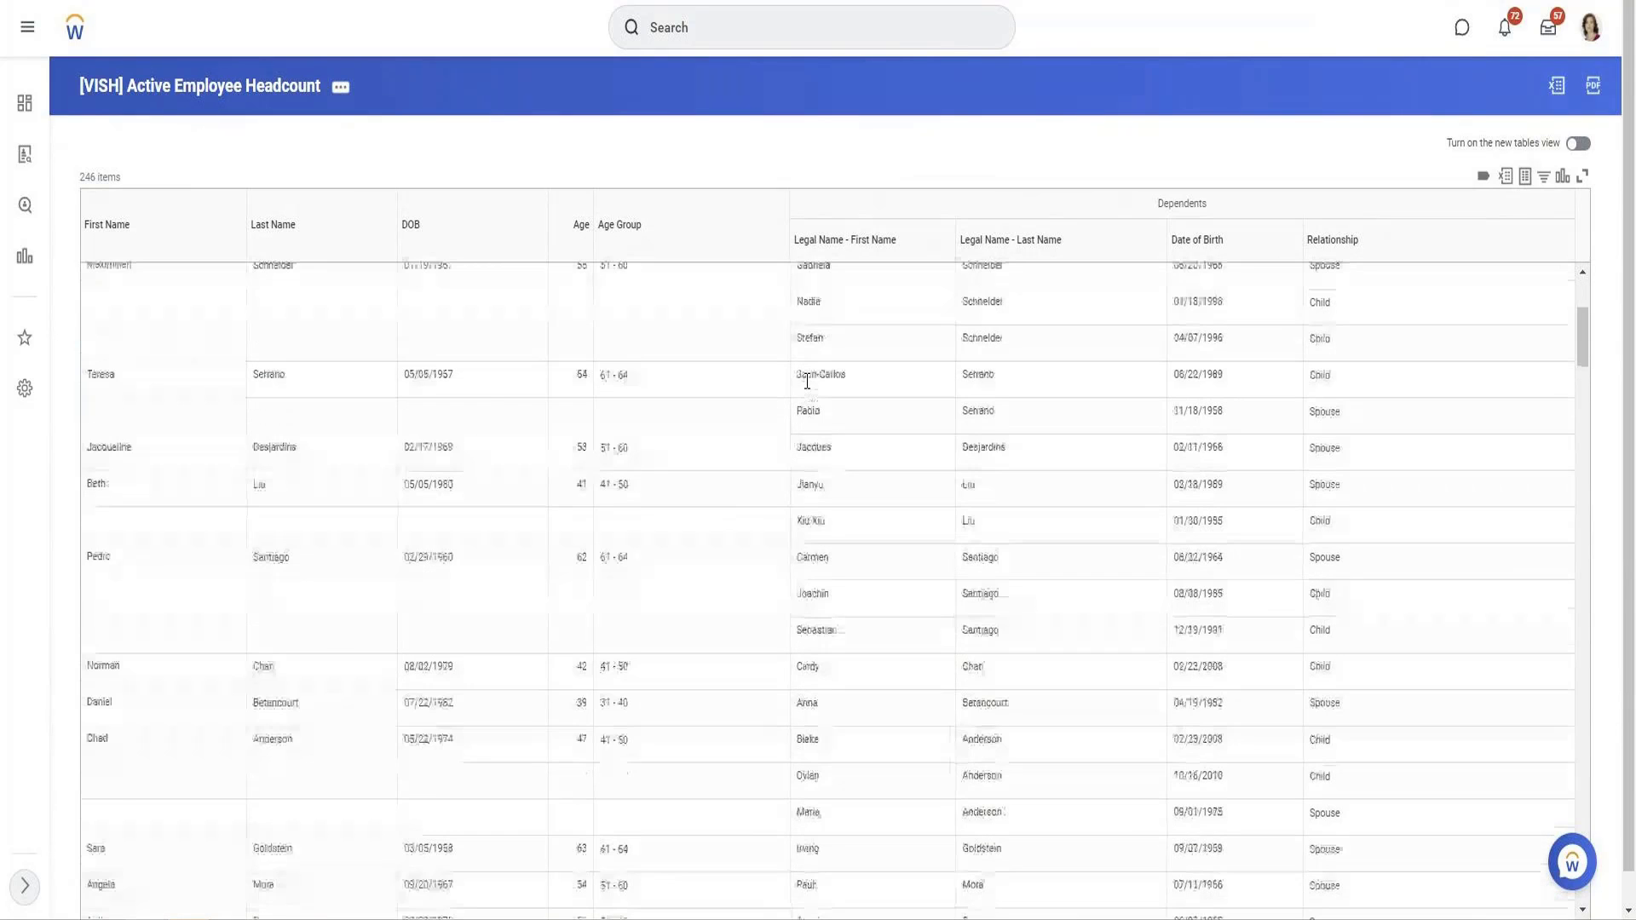
{"action": "scroll", "coordinate": [841, 585], "scroll_direction": "down", "scroll_amount": 3}
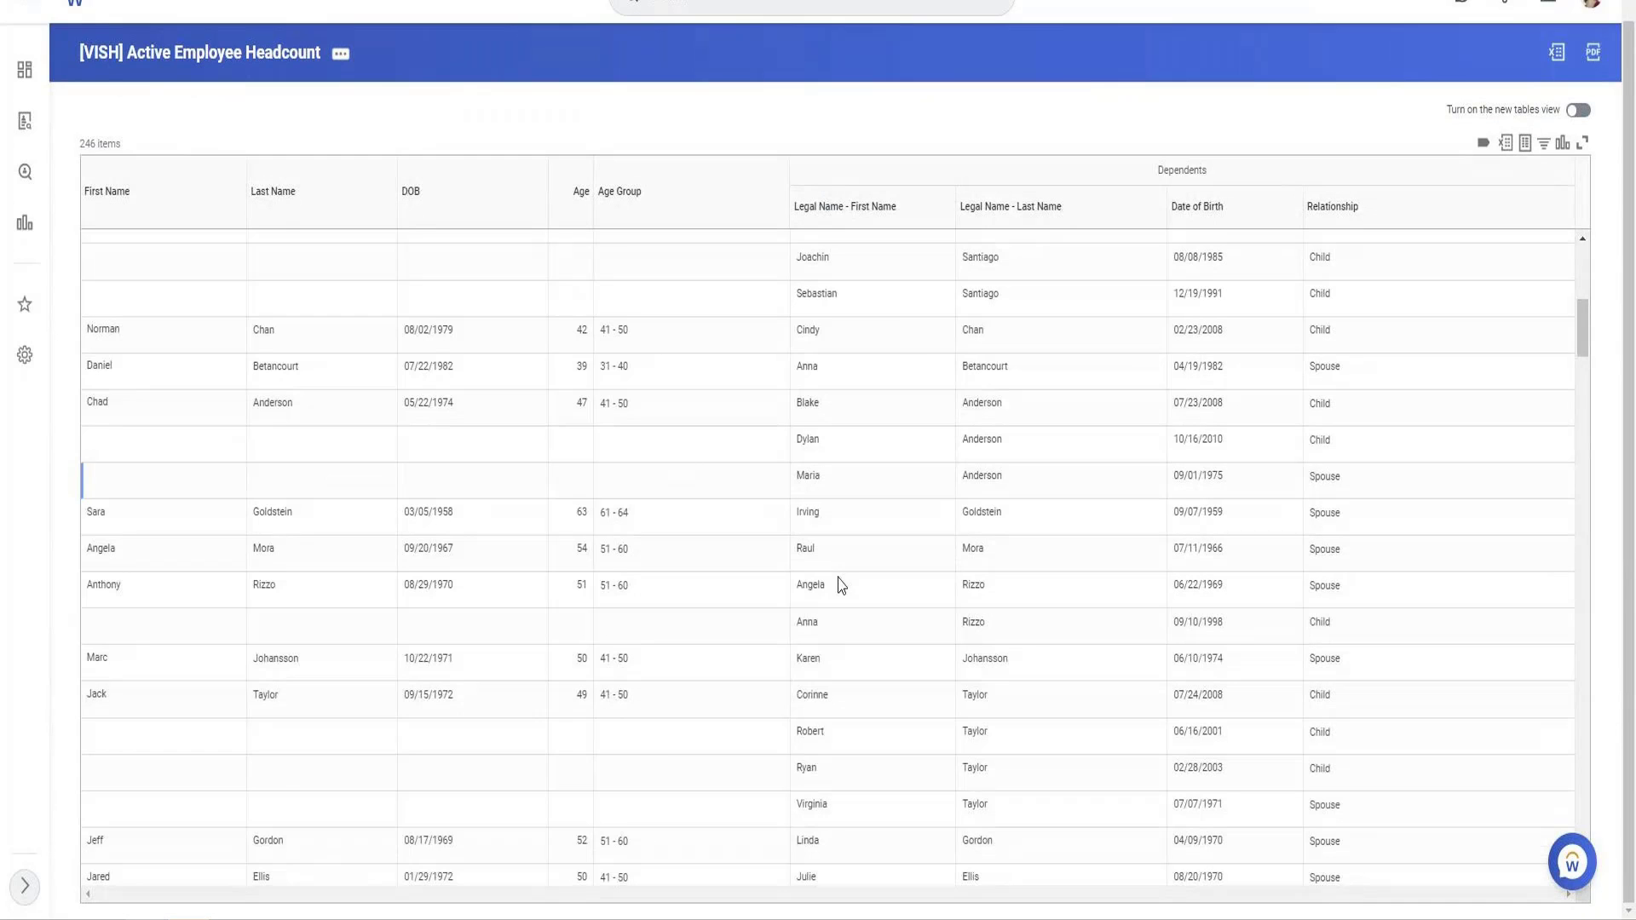
{"action": "scroll", "coordinate": [840, 585], "scroll_direction": "down", "scroll_amount": 15}
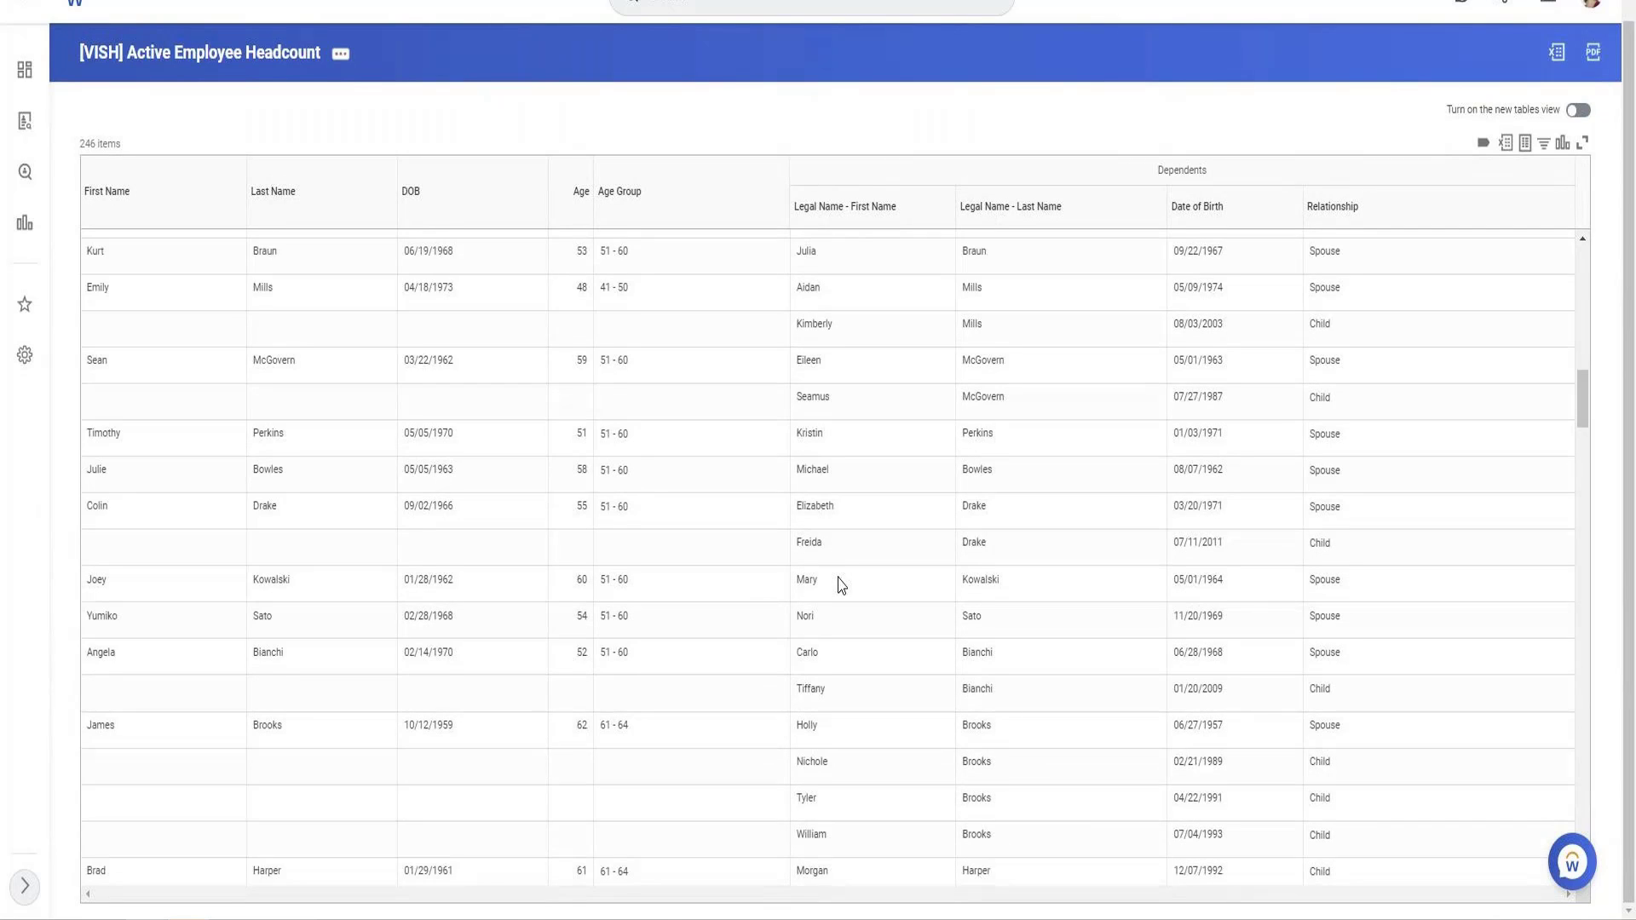
{"action": "scroll", "coordinate": [841, 585], "scroll_direction": "up", "scroll_amount": 3}
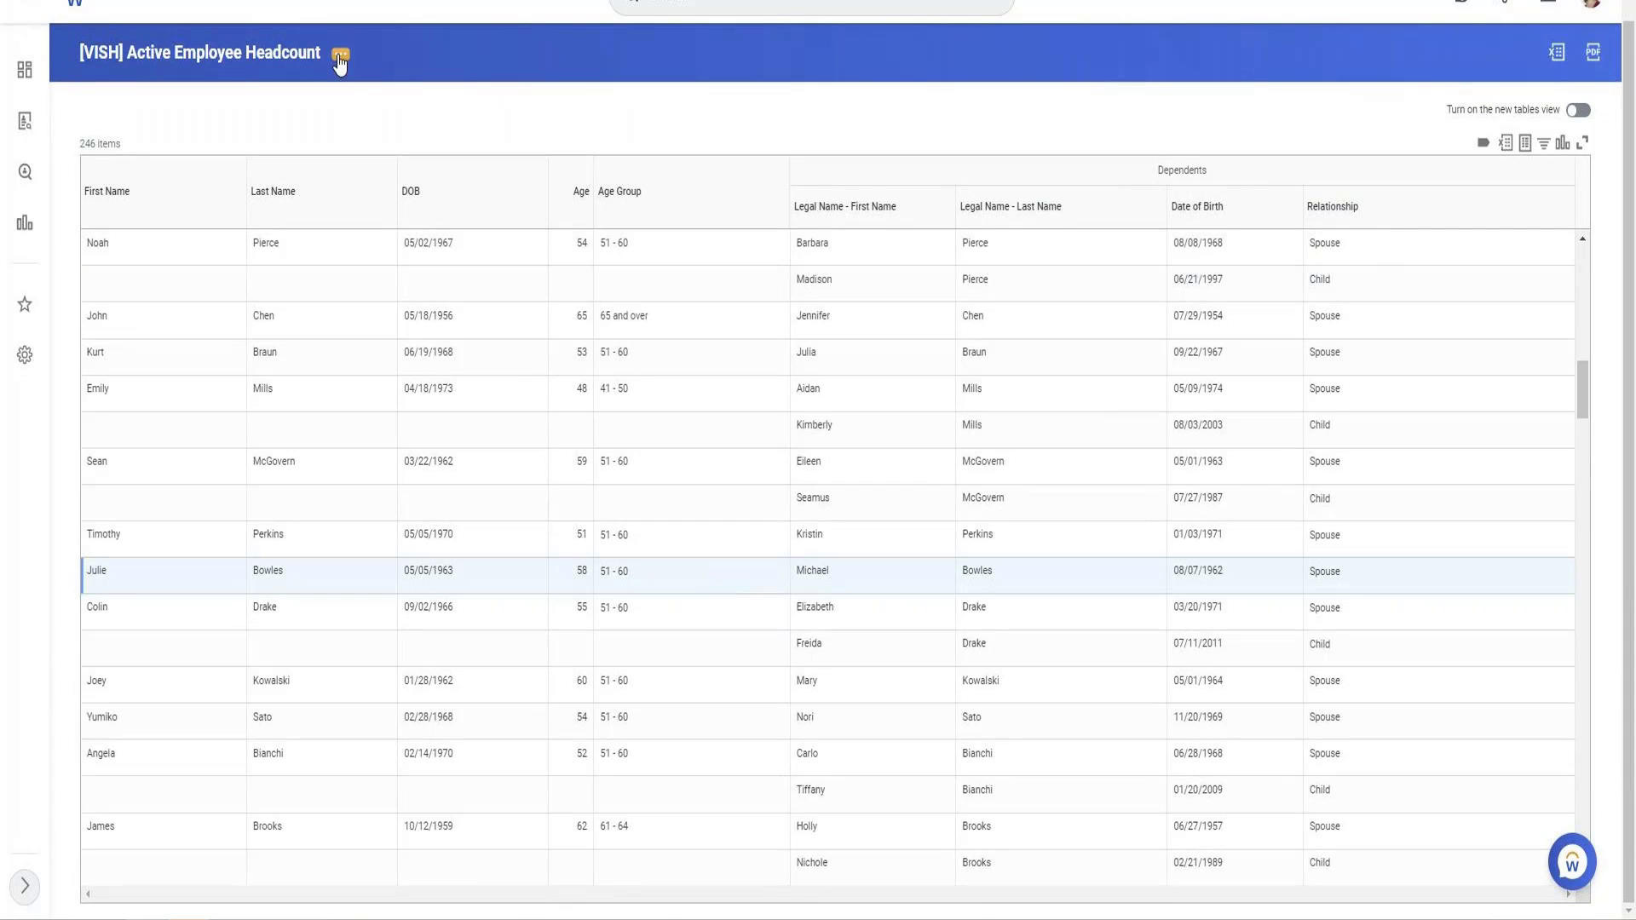
{"action": "left_click", "coordinate": [339, 57]}
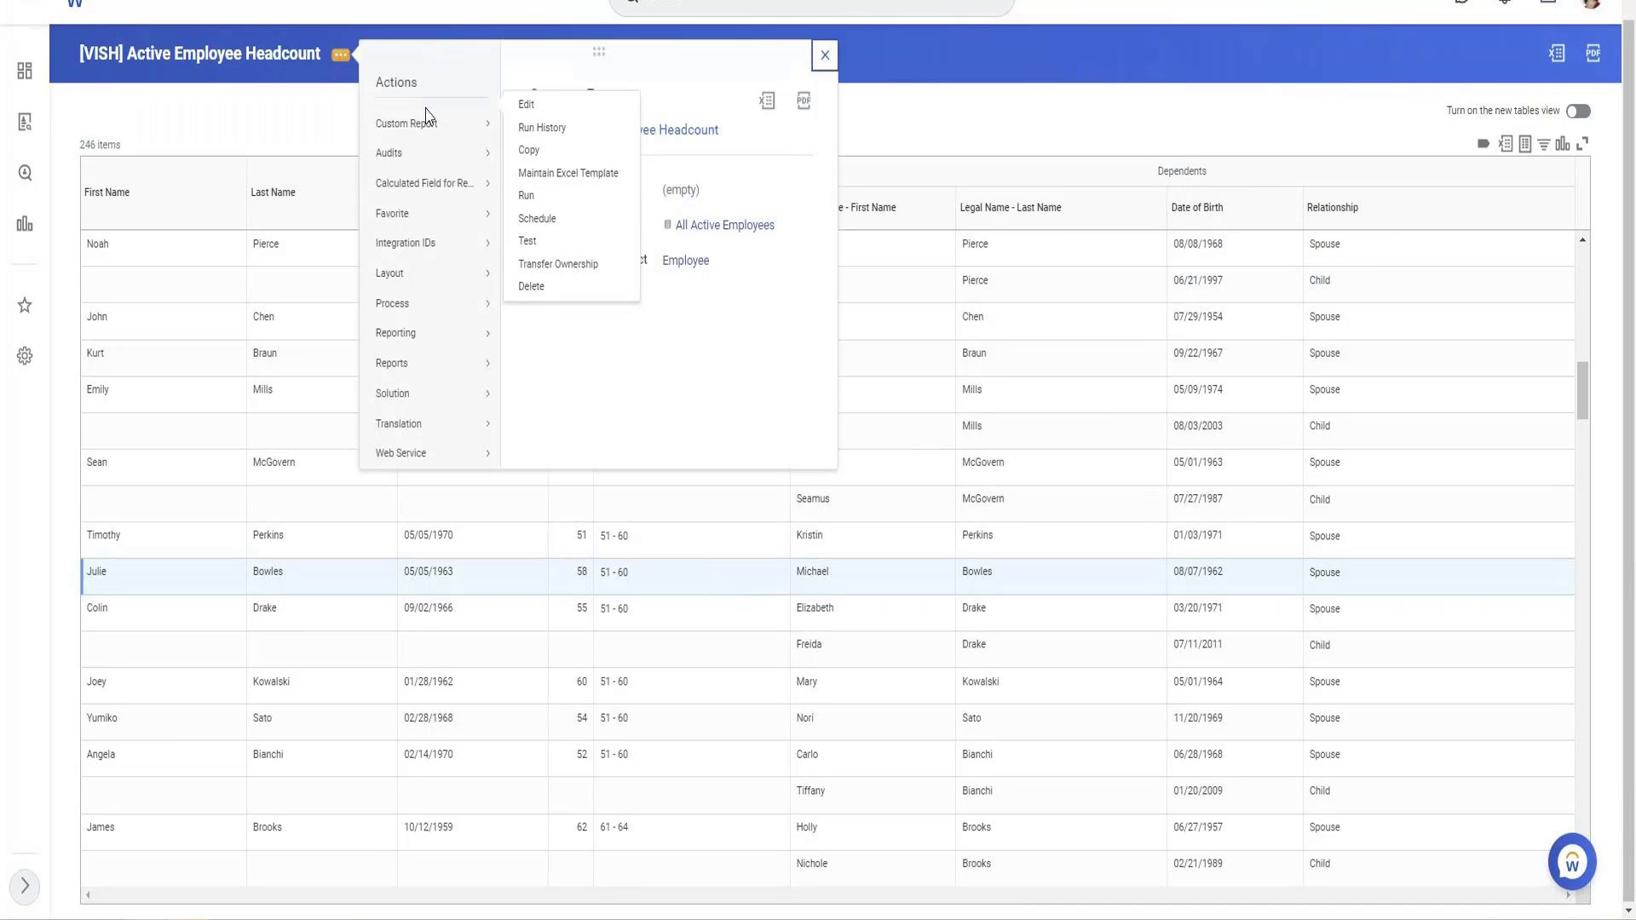
{"action": "left_click", "coordinate": [1187, 111]}
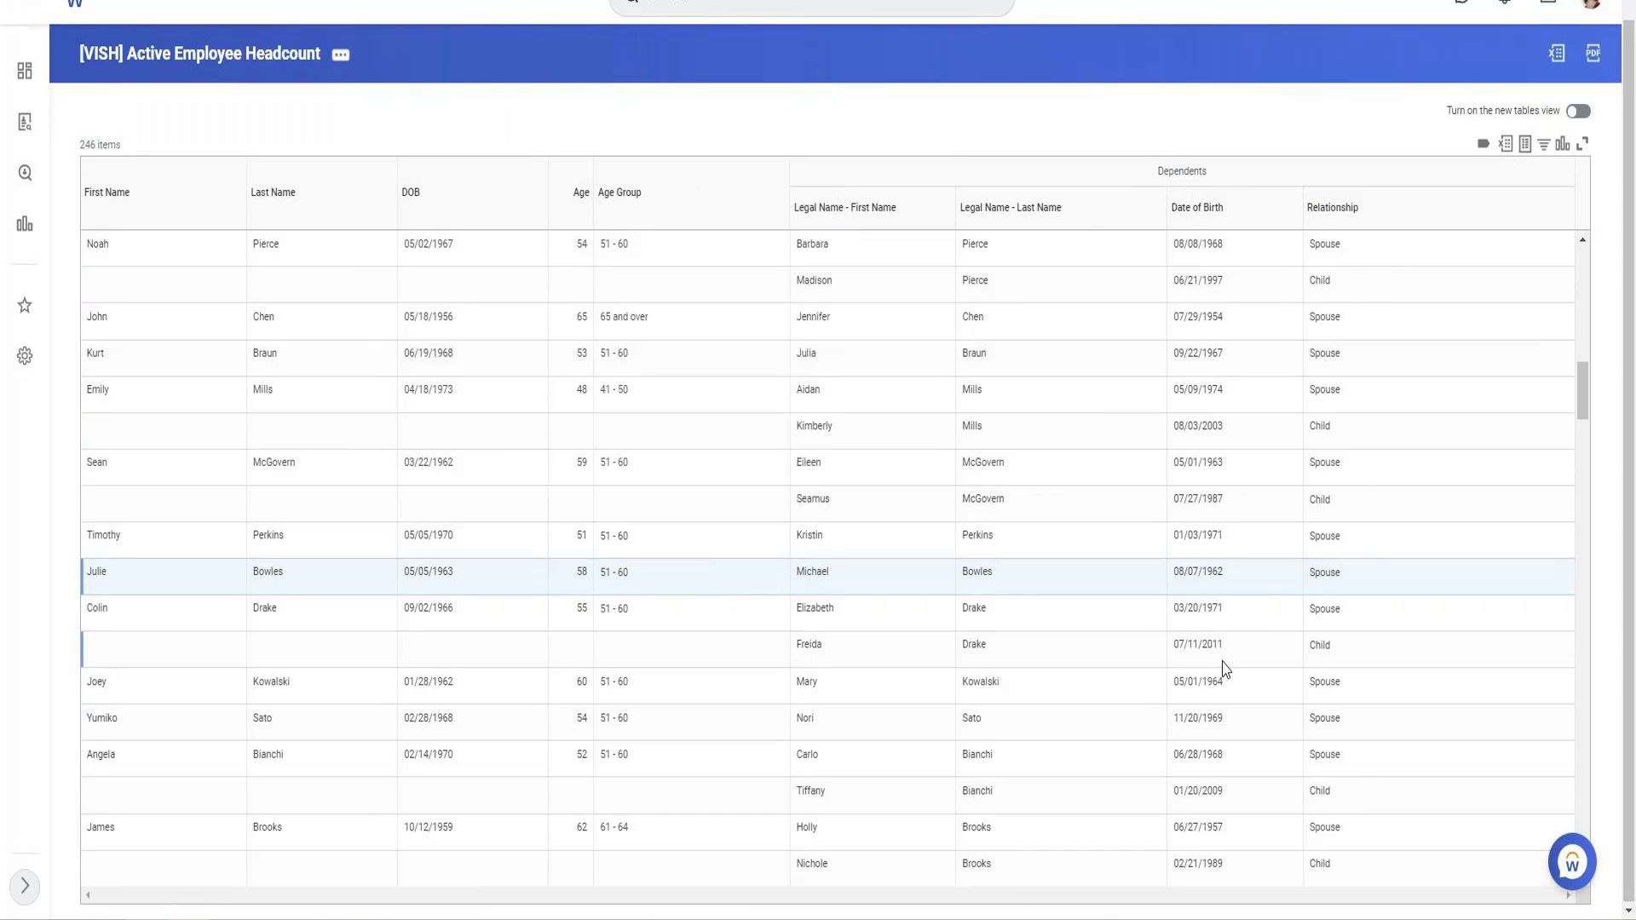
{"action": "double_click", "coordinate": [1323, 278]}
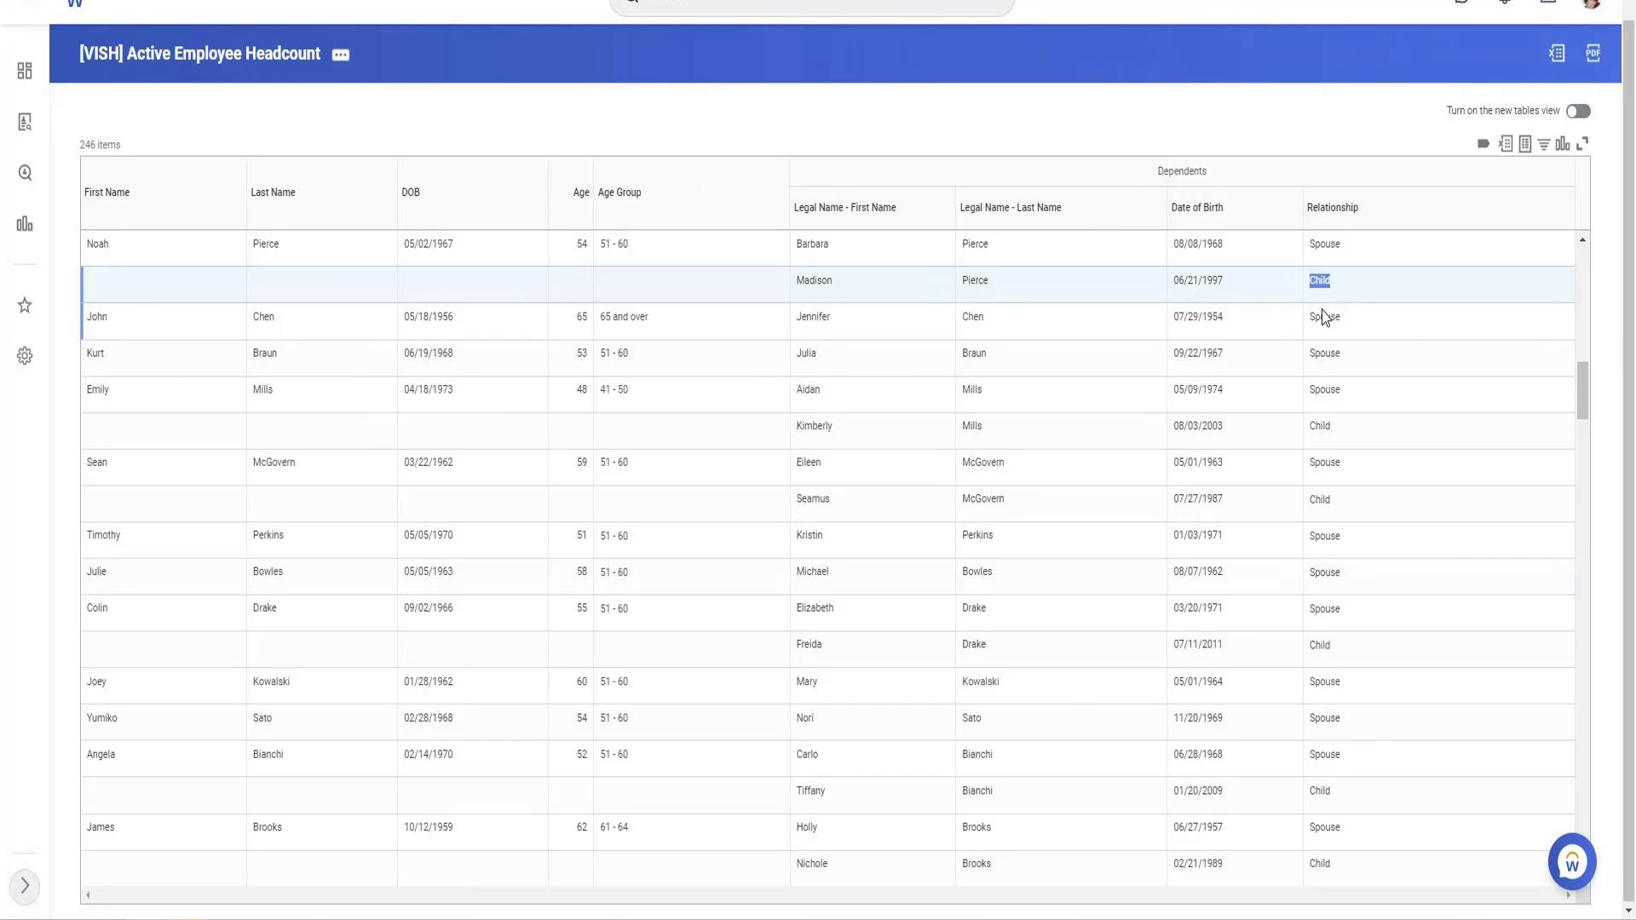
Reopen the Active Employee Headcount report definition for editing and add a sub level filter.
{"action": "left_click", "coordinate": [340, 55]}
{"action": "mouse_move", "coordinate": [384, 122]}
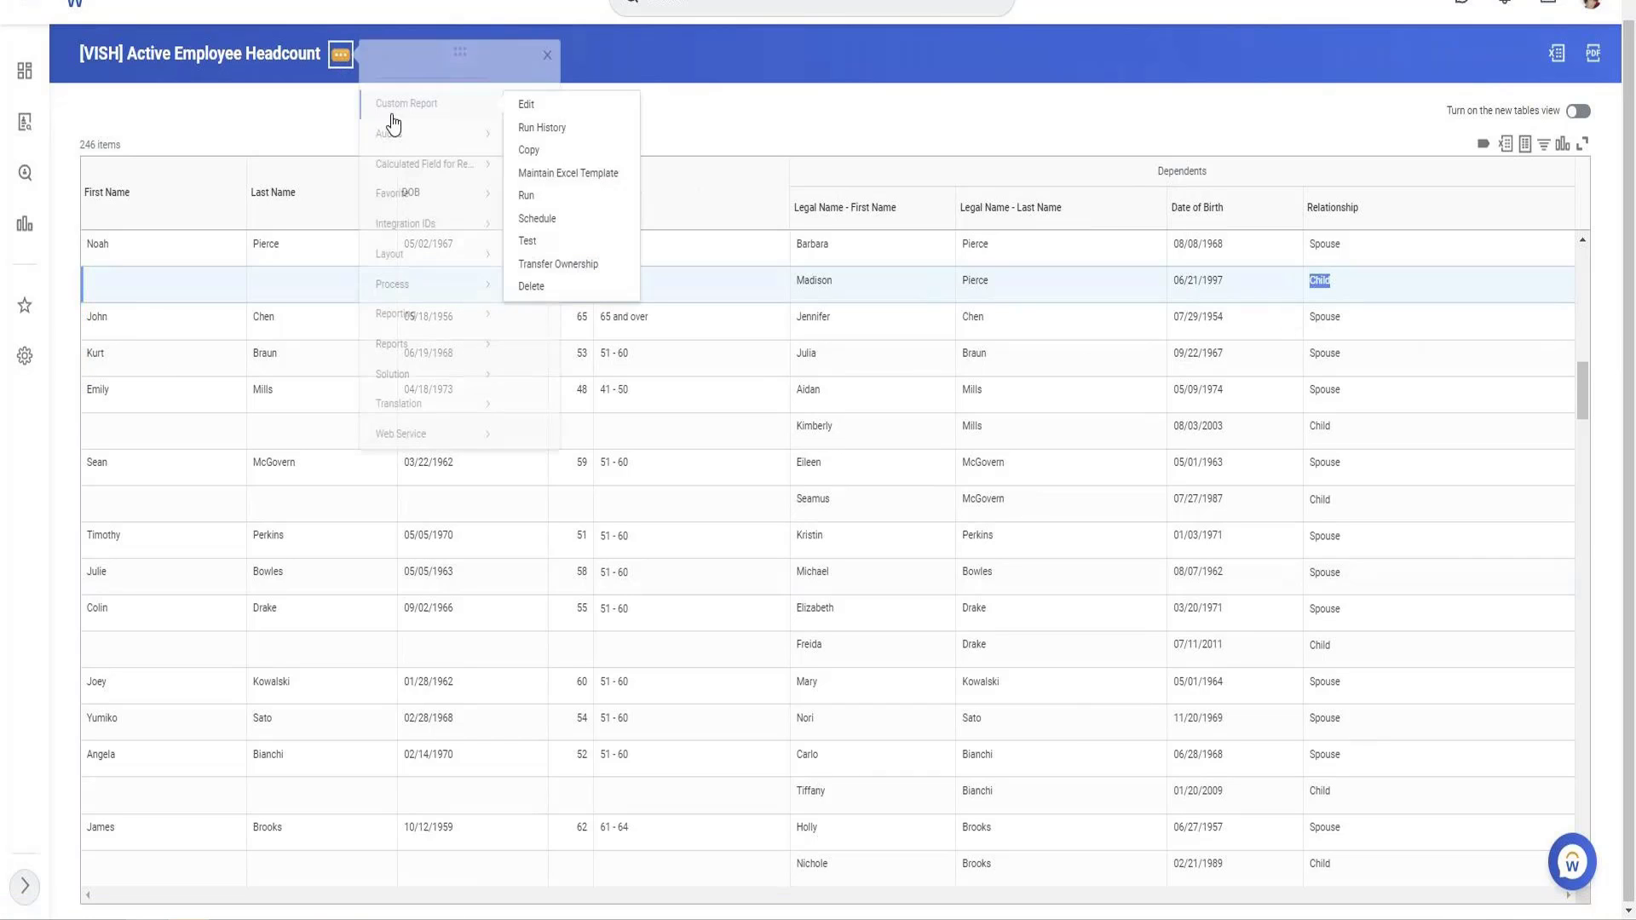
{"action": "left_click", "coordinate": [527, 107]}
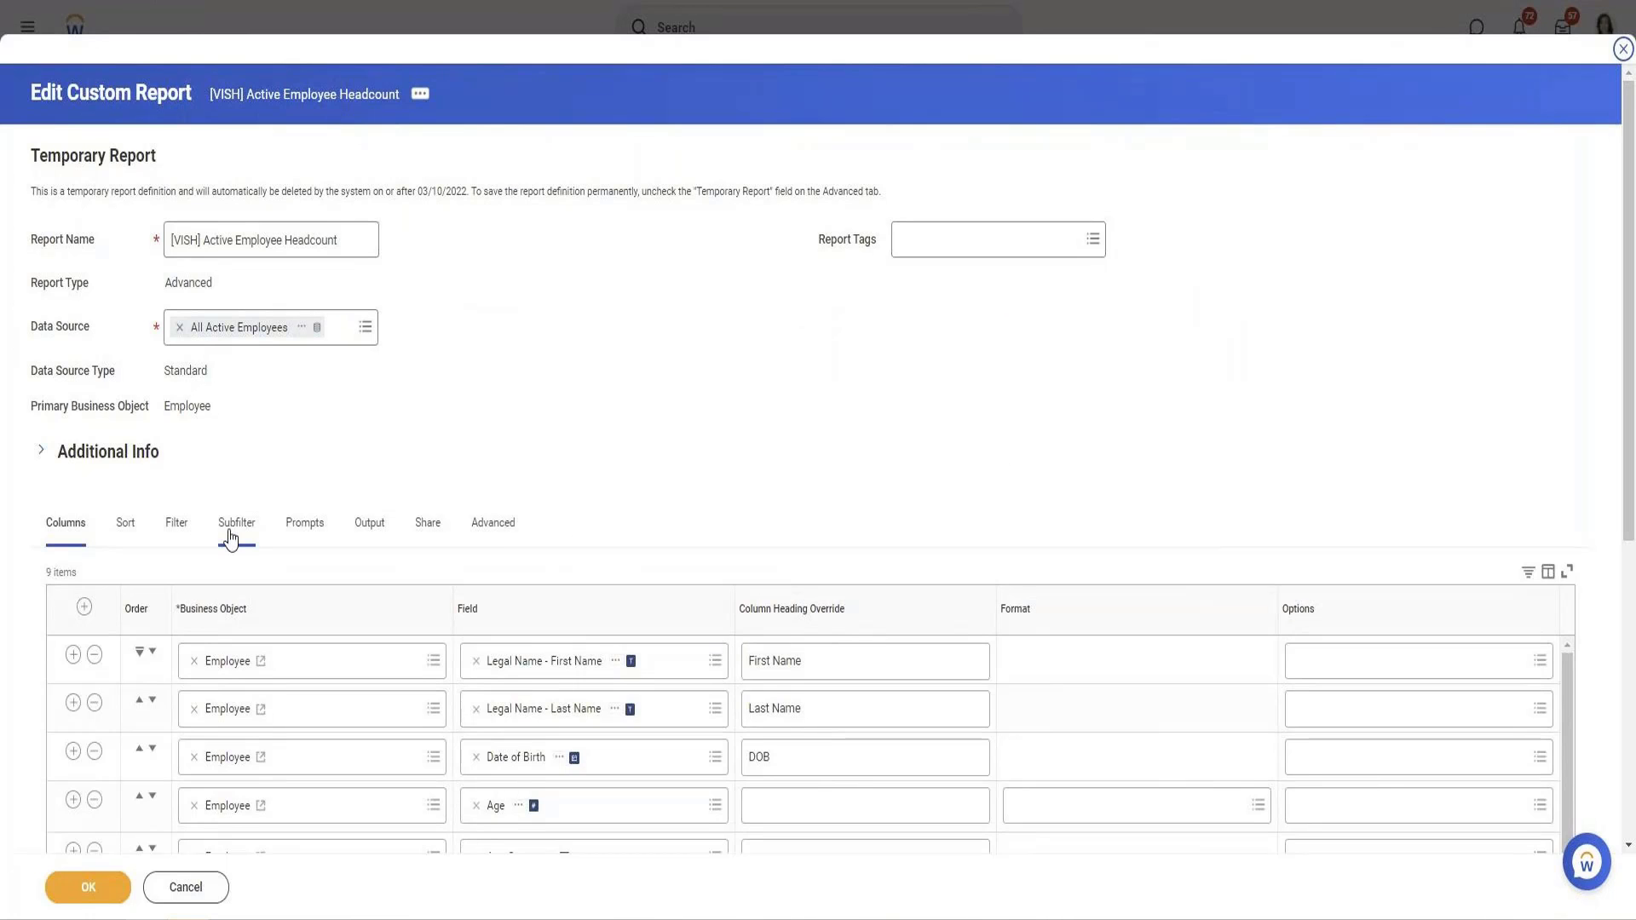
{"action": "left_click", "coordinate": [231, 536]}
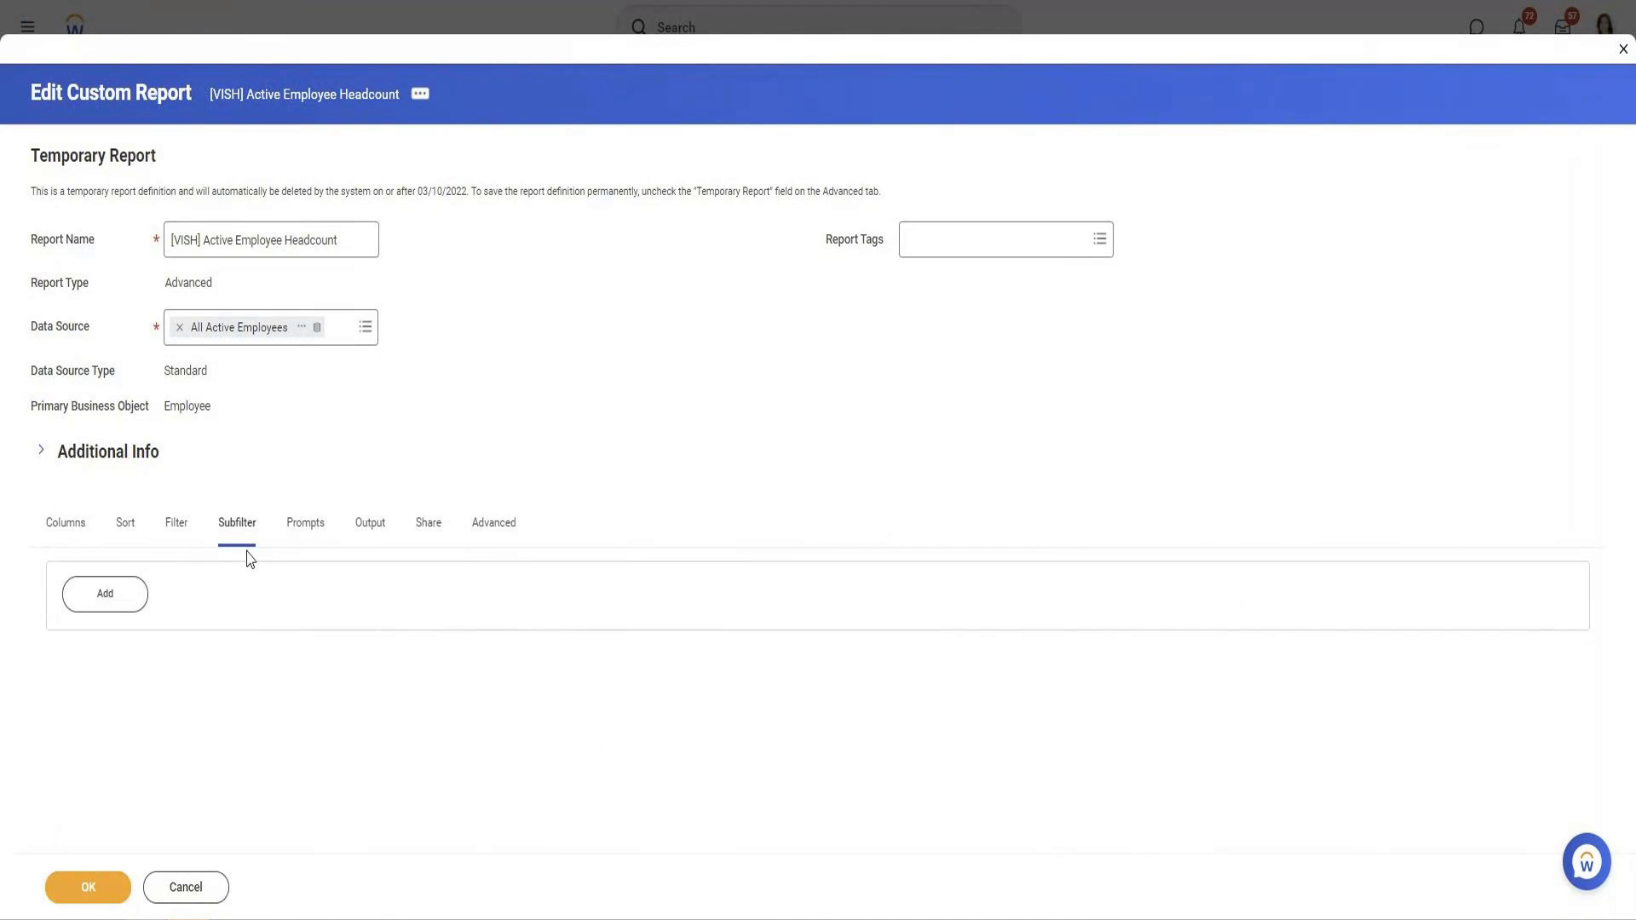
{"action": "left_click", "coordinate": [124, 600]}
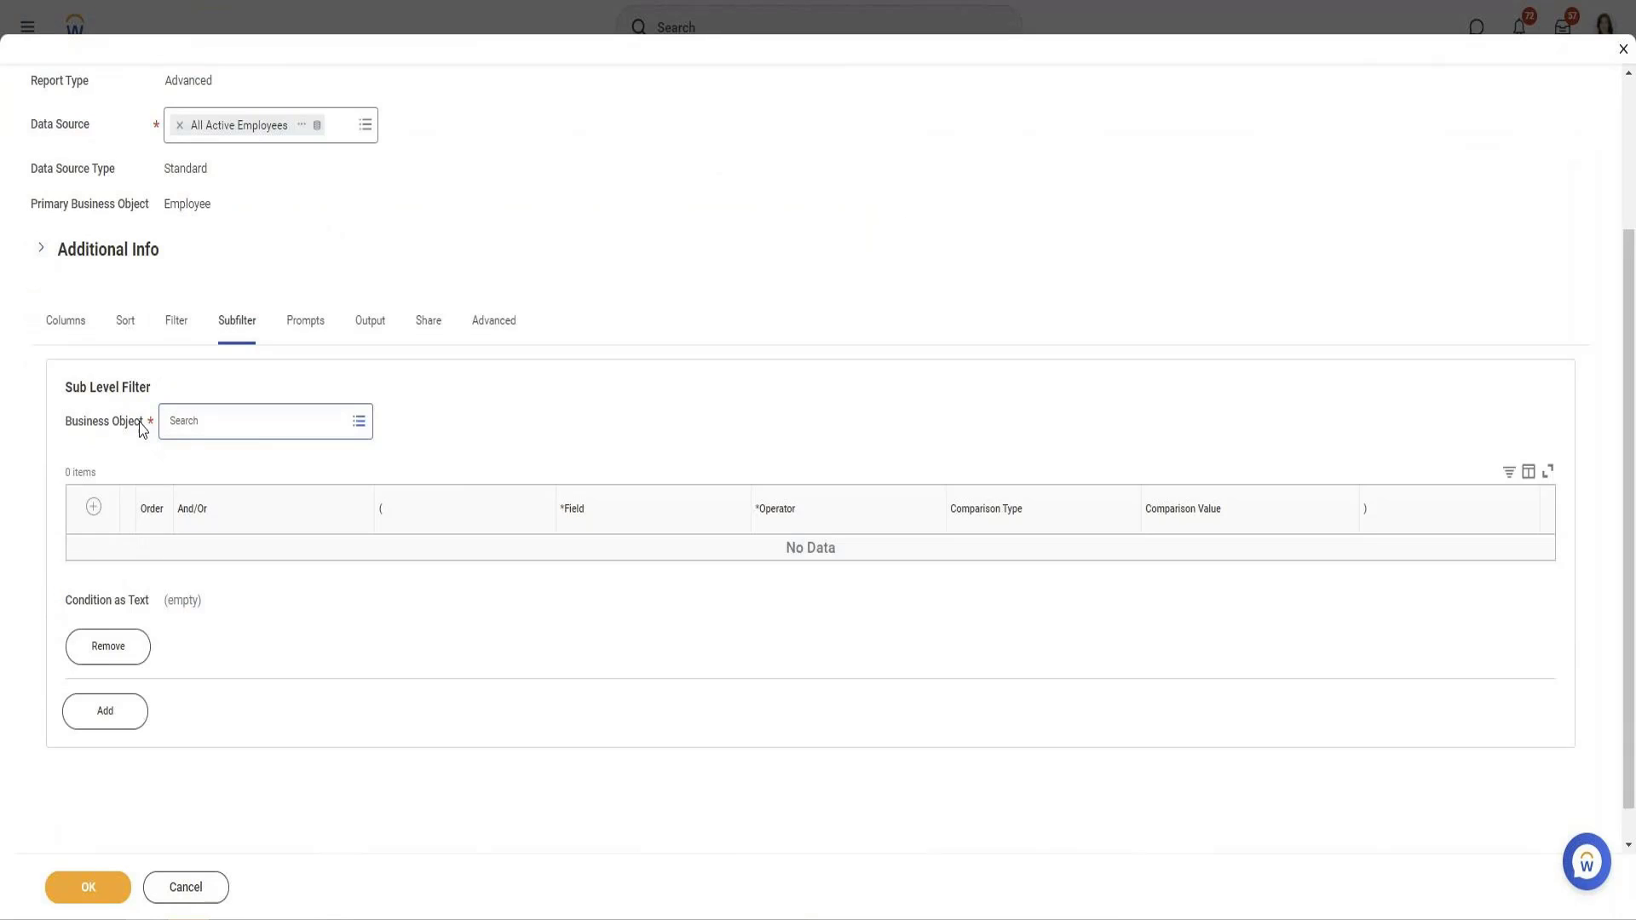
Set the sub level filter's business object to Dependents and add an And condition row to it.
{"action": "left_click", "coordinate": [193, 422]}
{"action": "type", "text": "dep"}
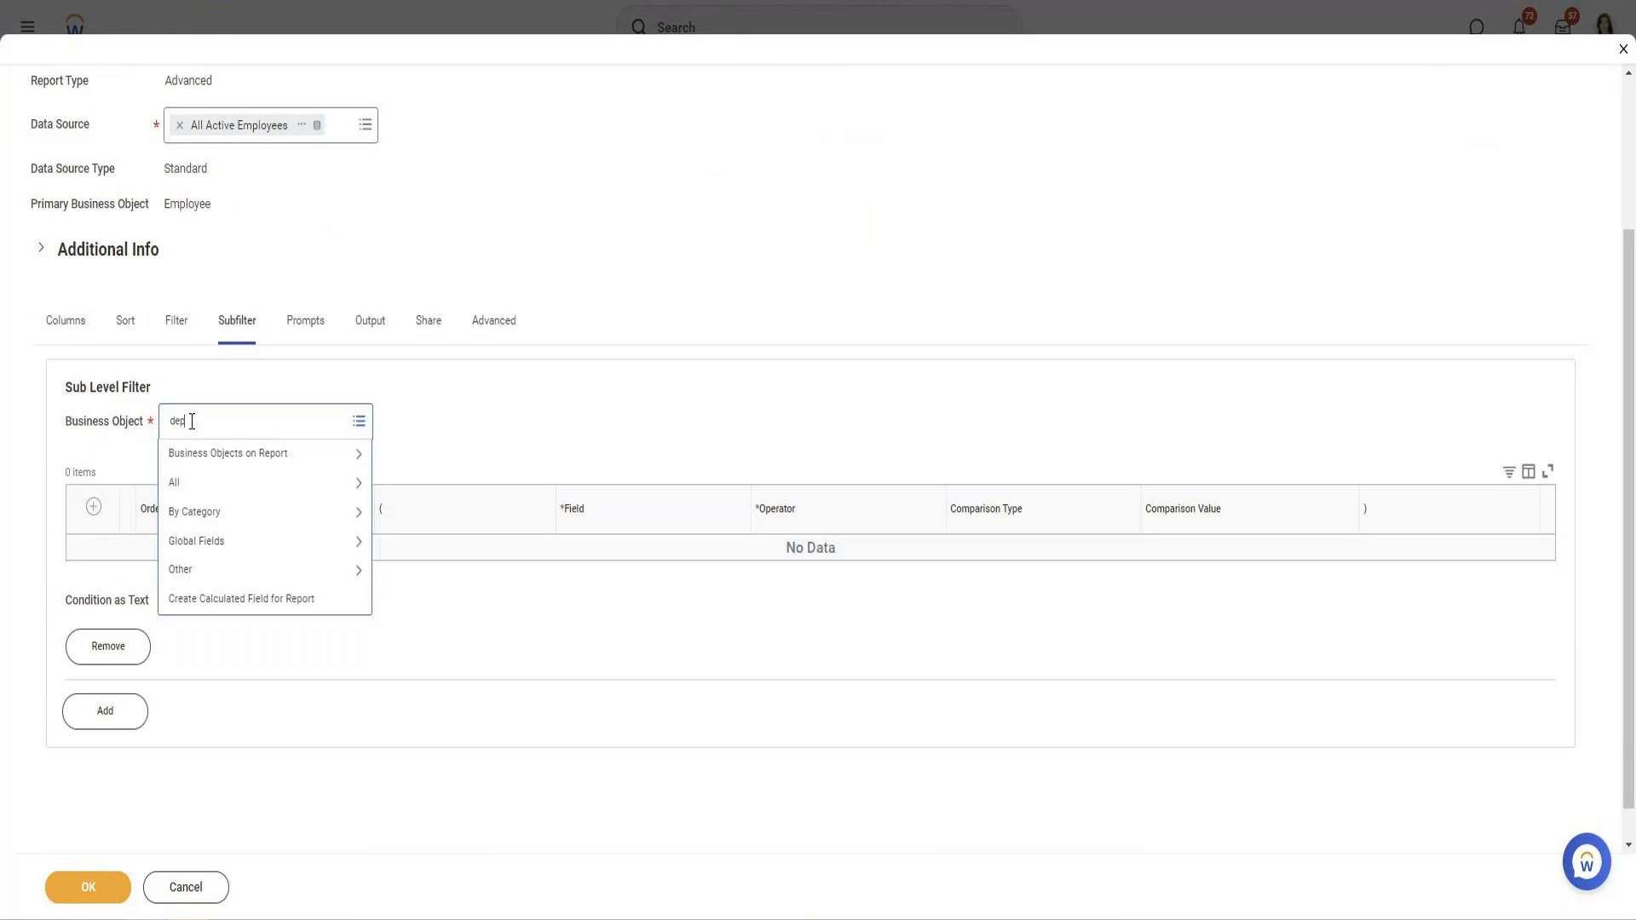
{"action": "type", "text": "endents"}
{"action": "key", "text": "Return"}
{"action": "left_click", "coordinate": [256, 422]}
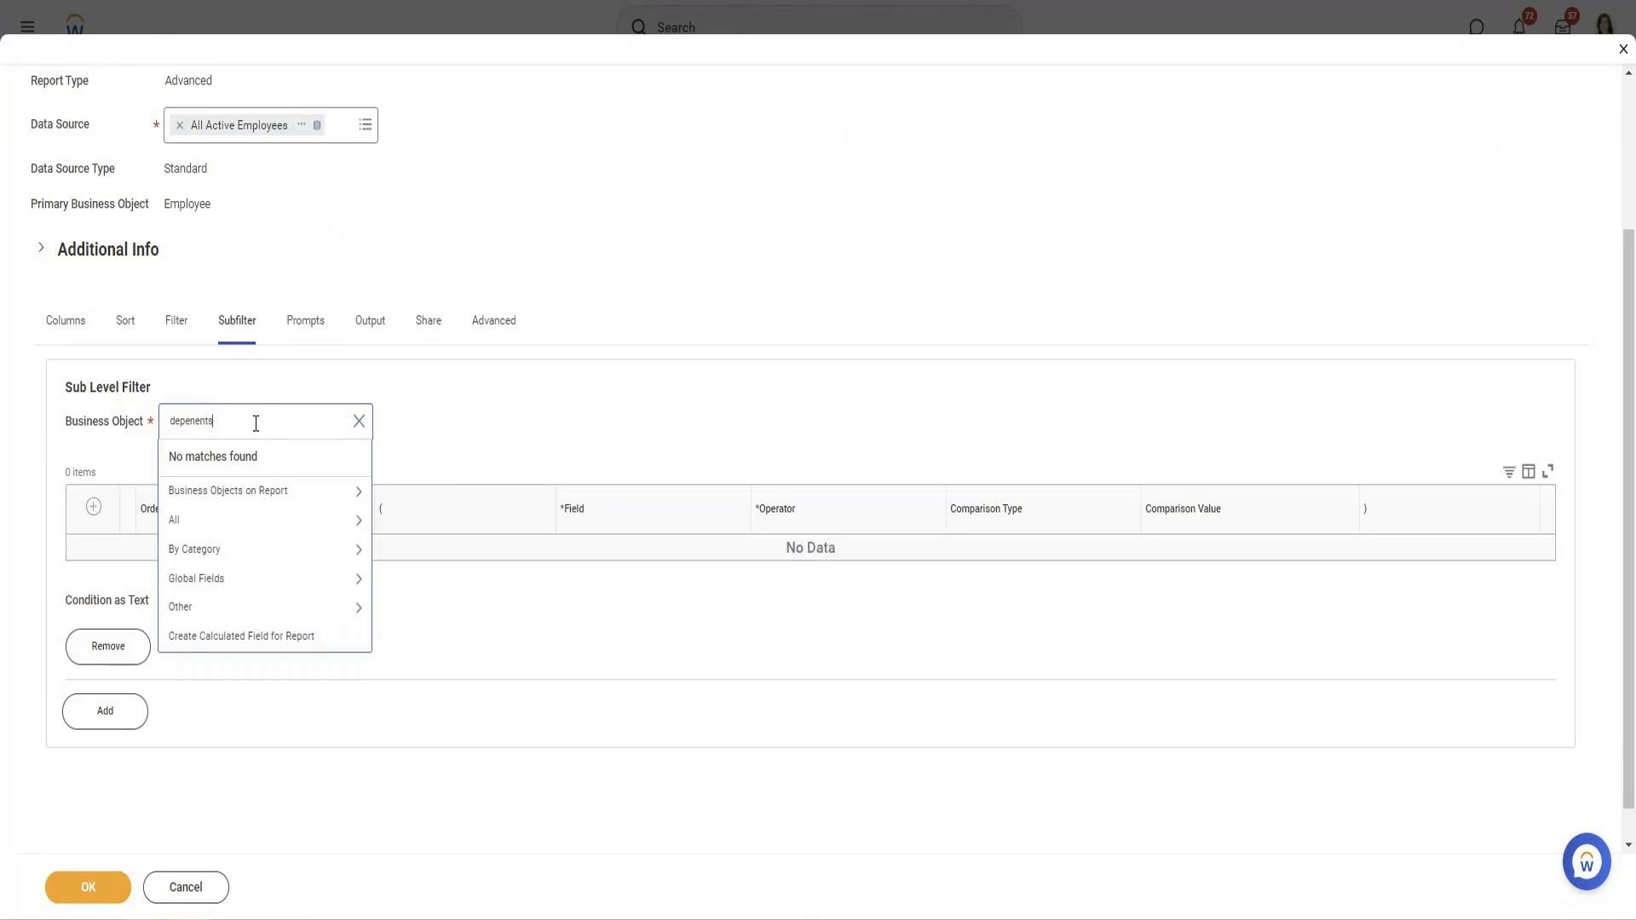
{"action": "right_click", "coordinate": [196, 421]}
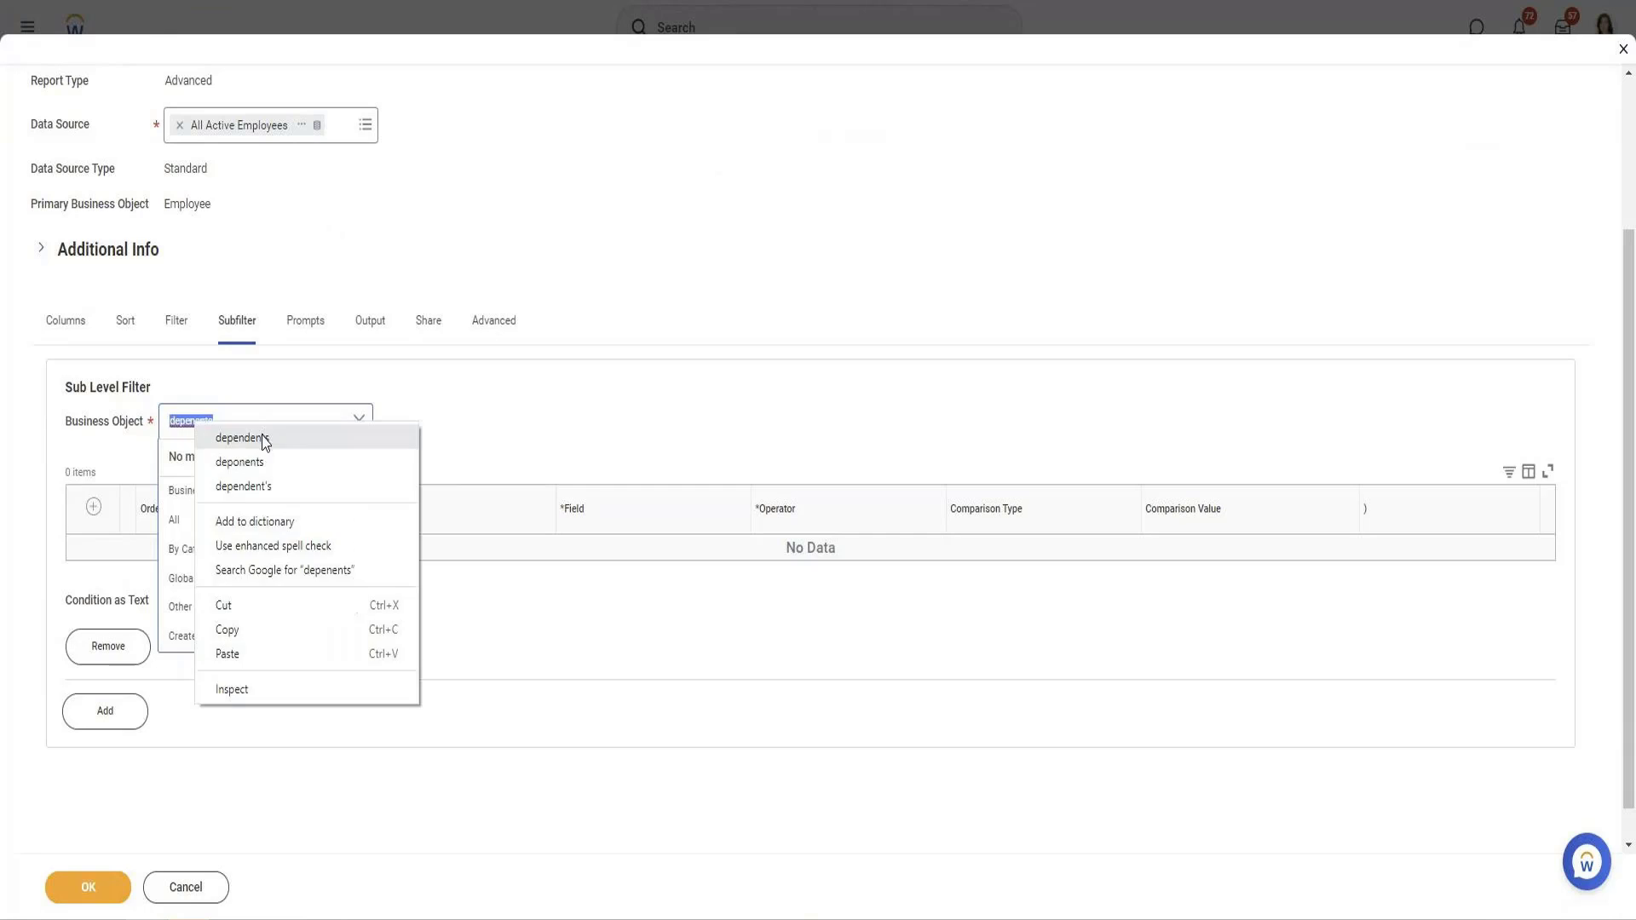
{"action": "left_click", "coordinate": [266, 439]}
{"action": "key", "text": "Return"}
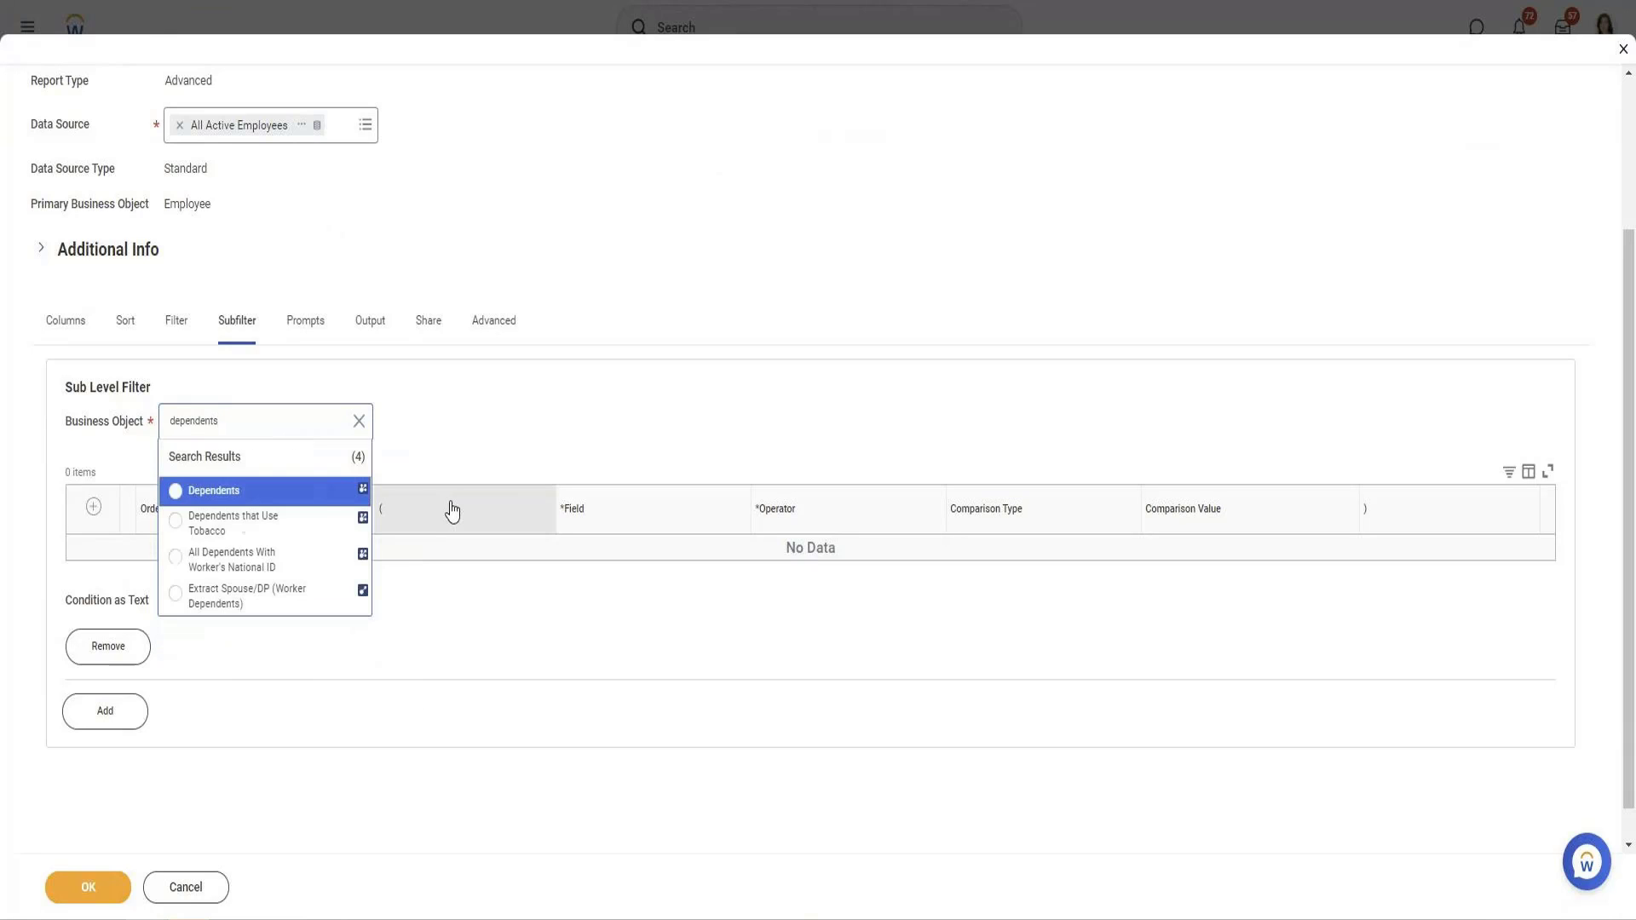
{"action": "left_click", "coordinate": [269, 493]}
{"action": "left_click", "coordinate": [94, 507]}
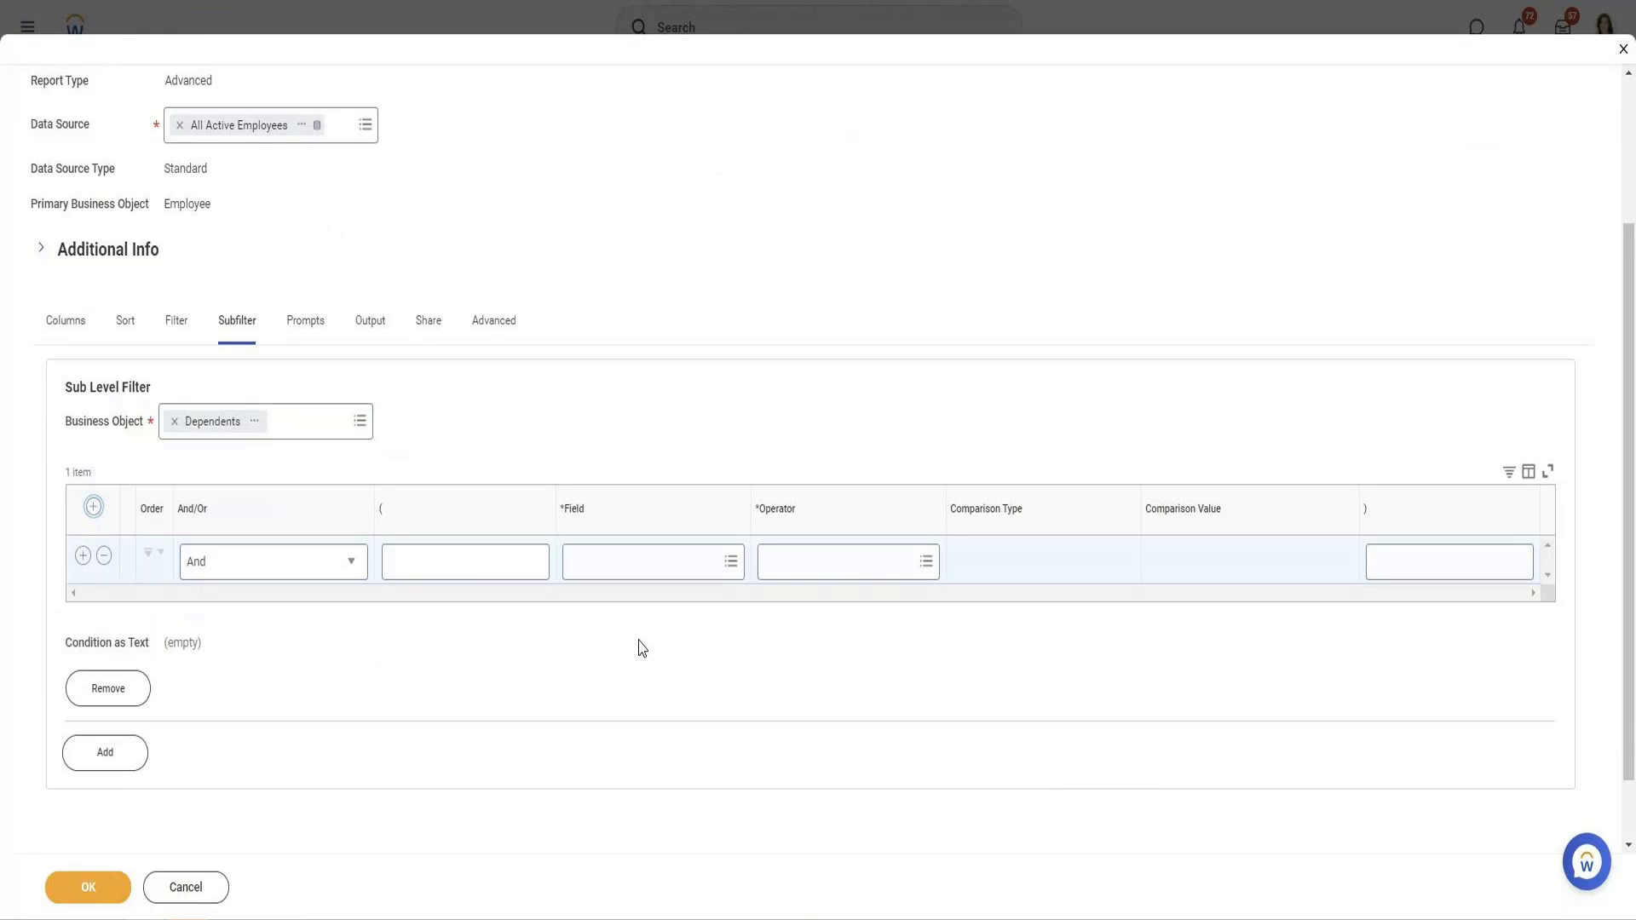
Set the Dependents subfilter condition's field to Relationship and its operator to in the selection list.
{"action": "left_click", "coordinate": [611, 572]}
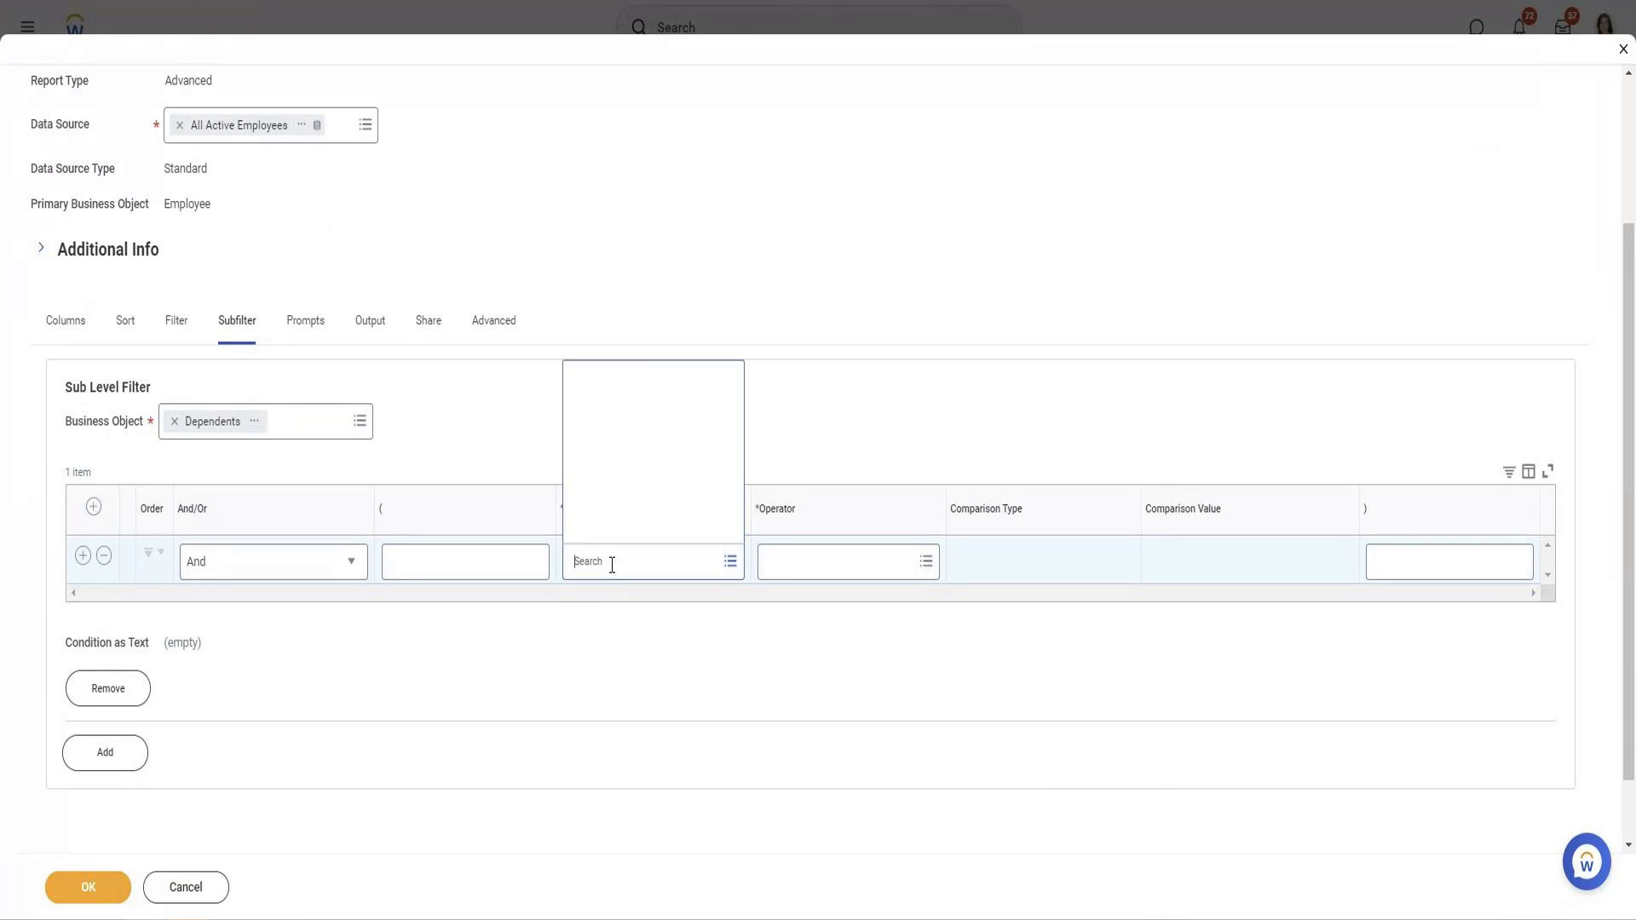
{"action": "type", "text": "relat"}
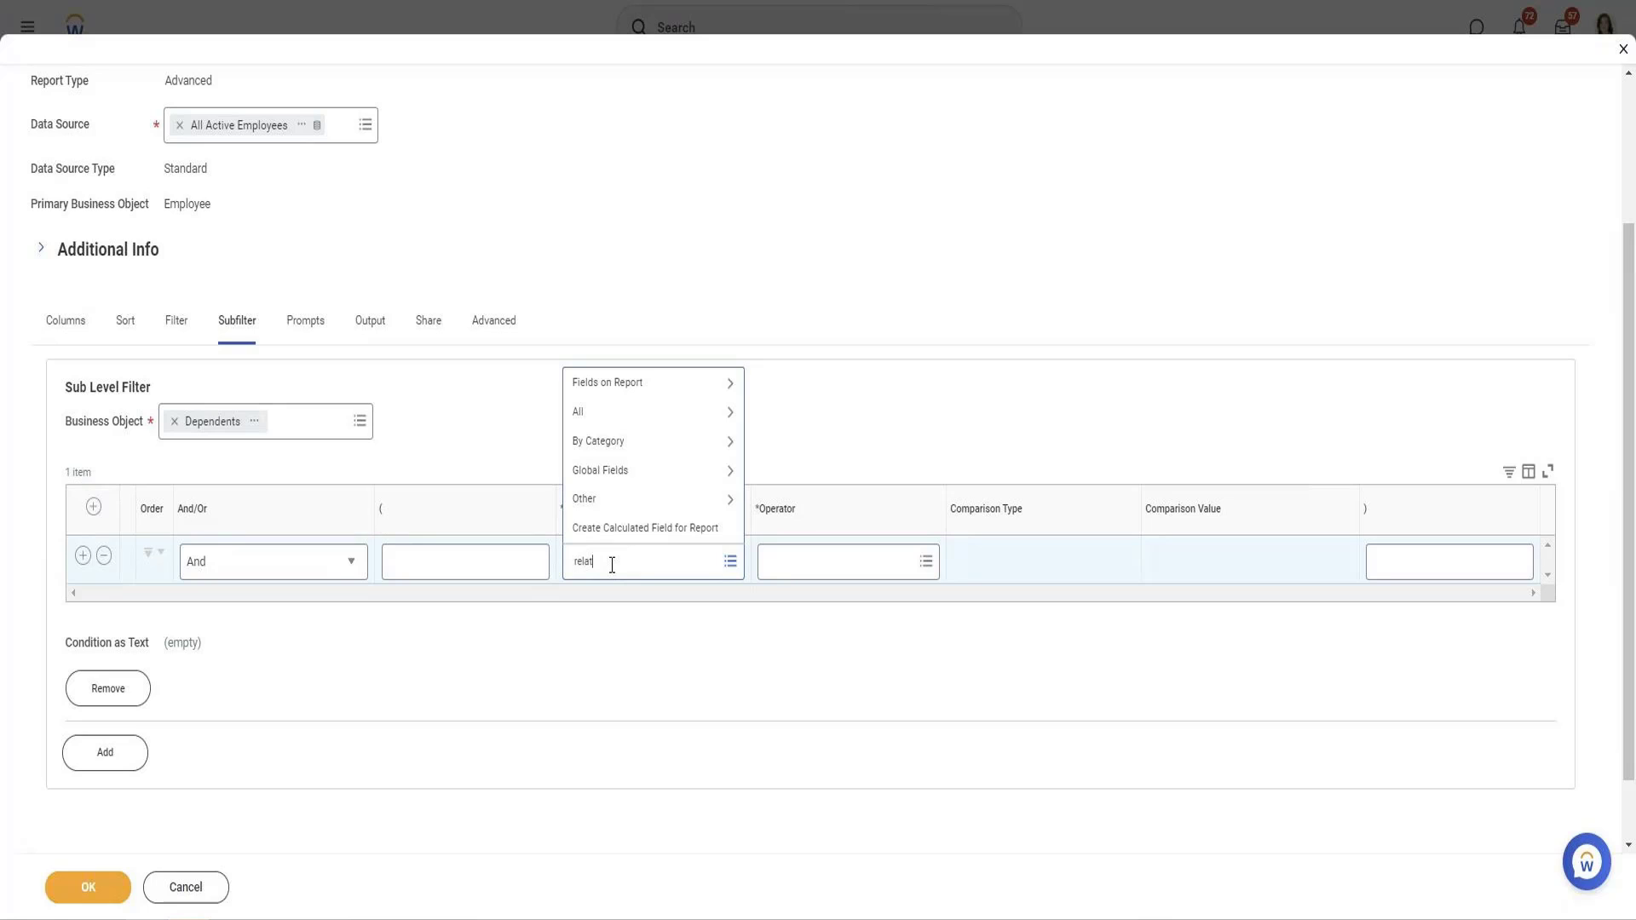
{"action": "type", "text": "ion"}
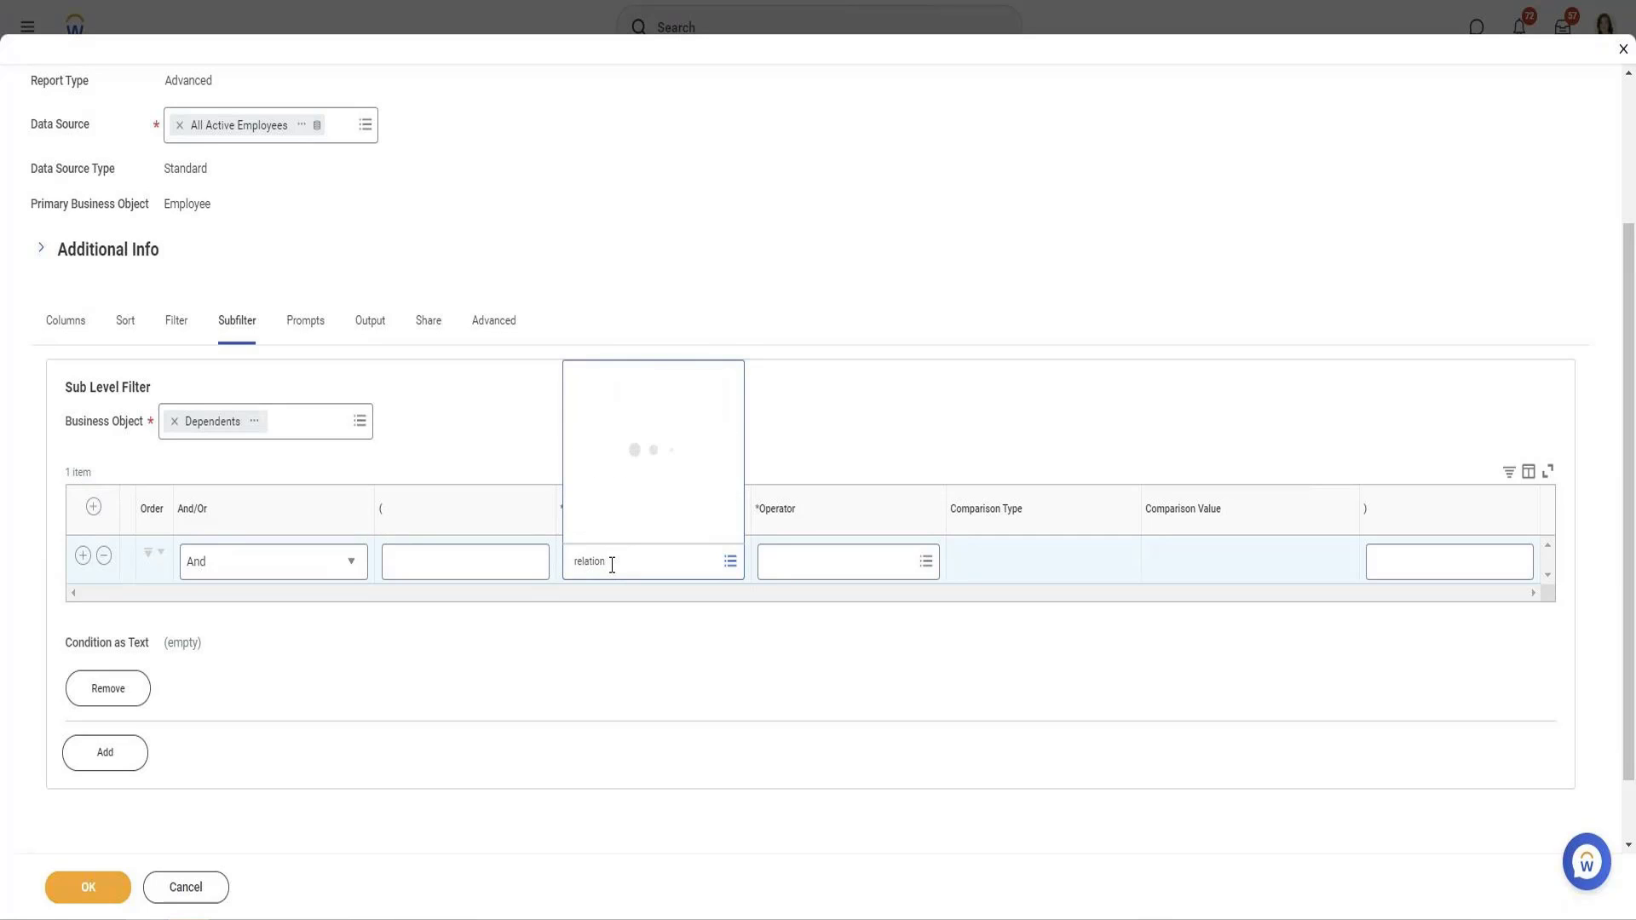
{"action": "left_click", "coordinate": [631, 247]}
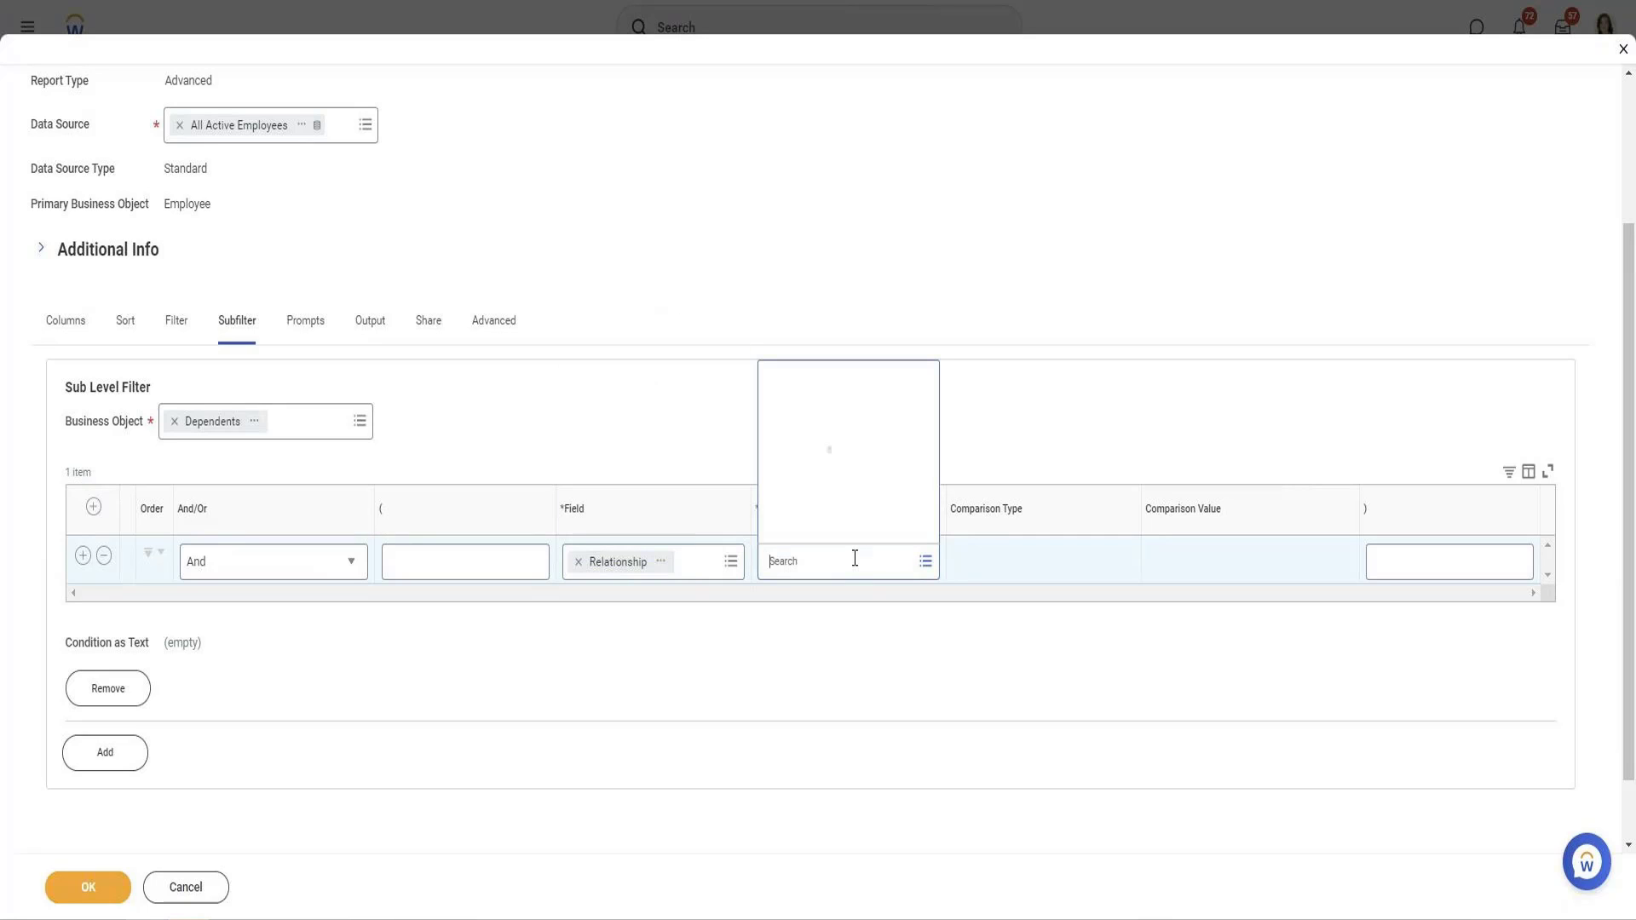
{"action": "type", "text": "in the"}
{"action": "key", "text": "Return"}
{"action": "left_click", "coordinate": [839, 497]}
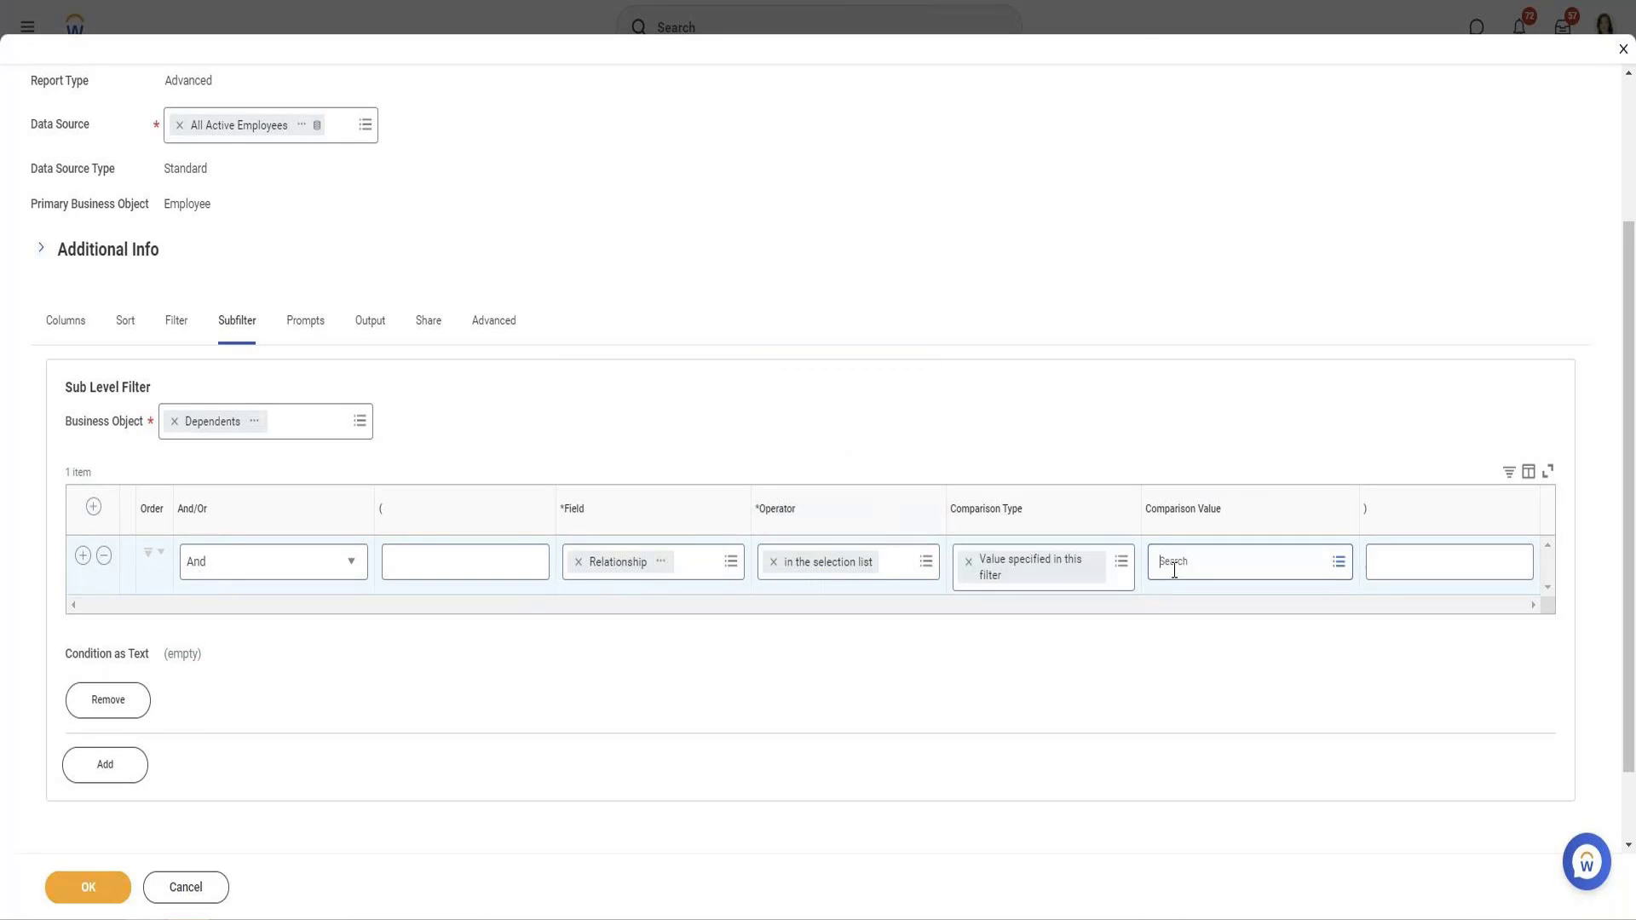
Set the subfilter condition's comparison value to Child, then save and run the report.
{"action": "left_click", "coordinate": [1171, 565]}
{"action": "type", "text": "child"}
{"action": "key", "text": "Return"}
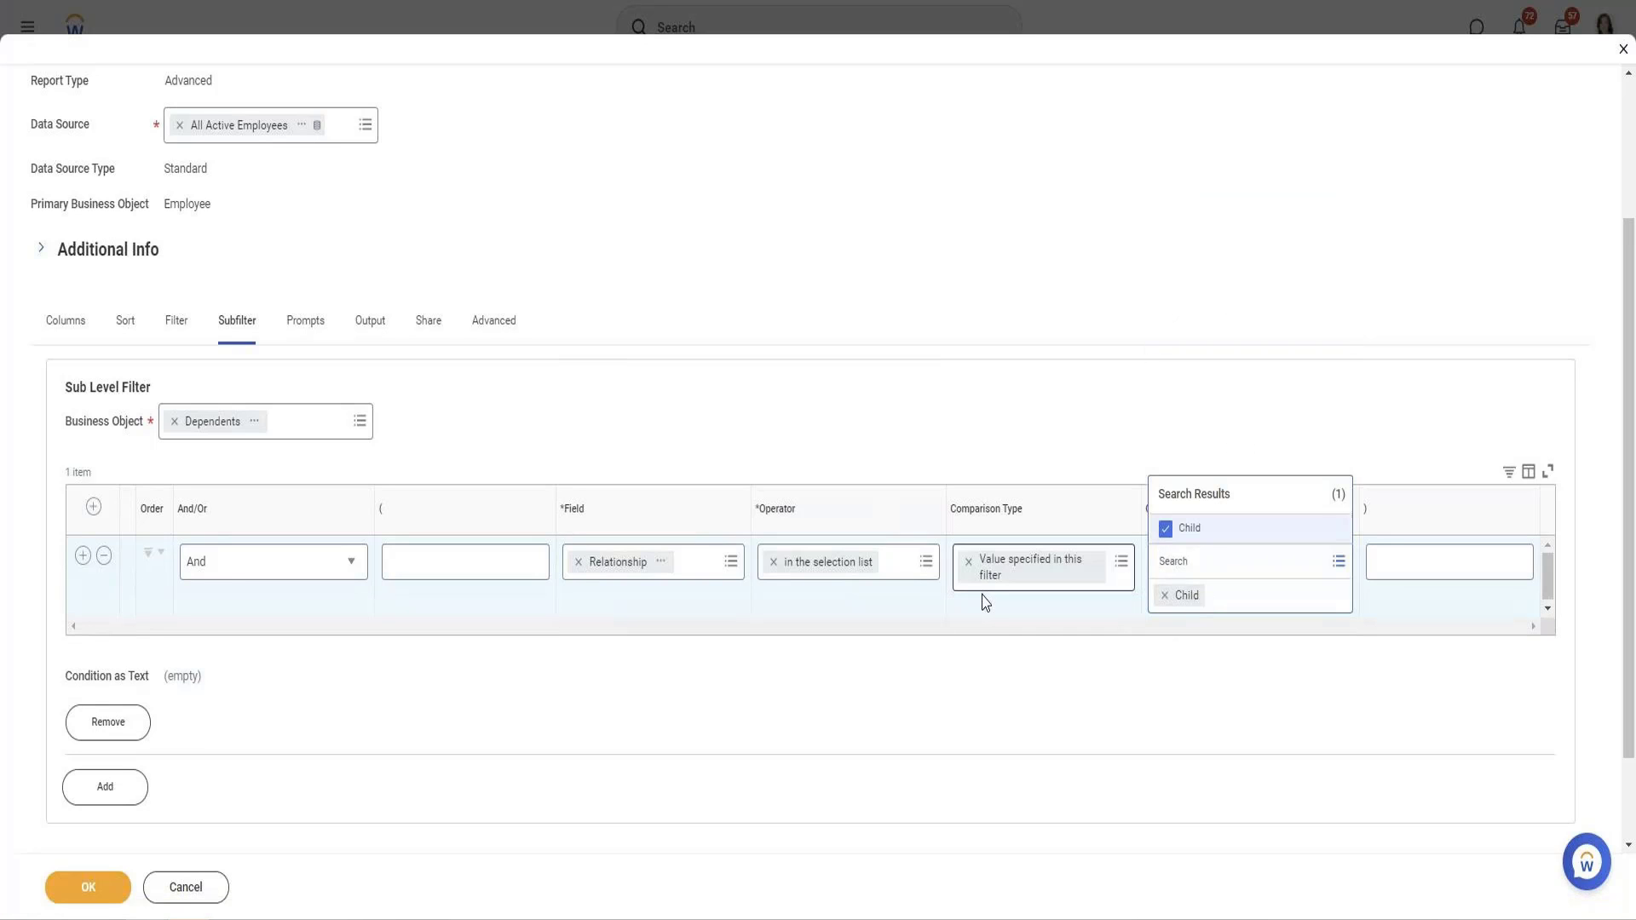
{"action": "left_click", "coordinate": [85, 886]}
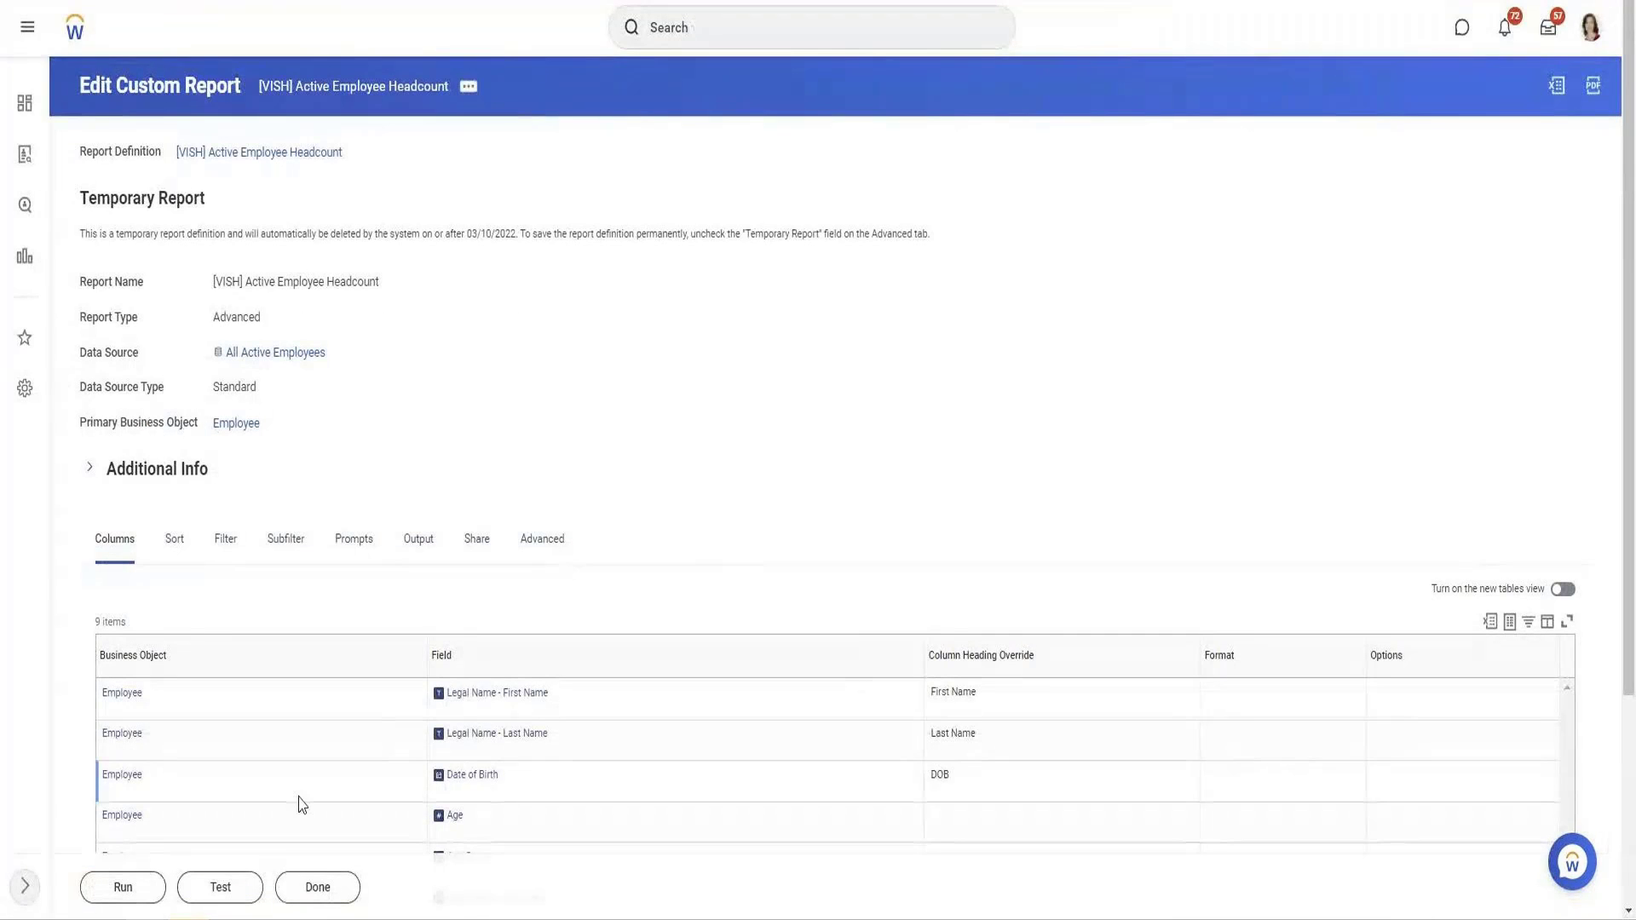
{"action": "left_click", "coordinate": [121, 888]}
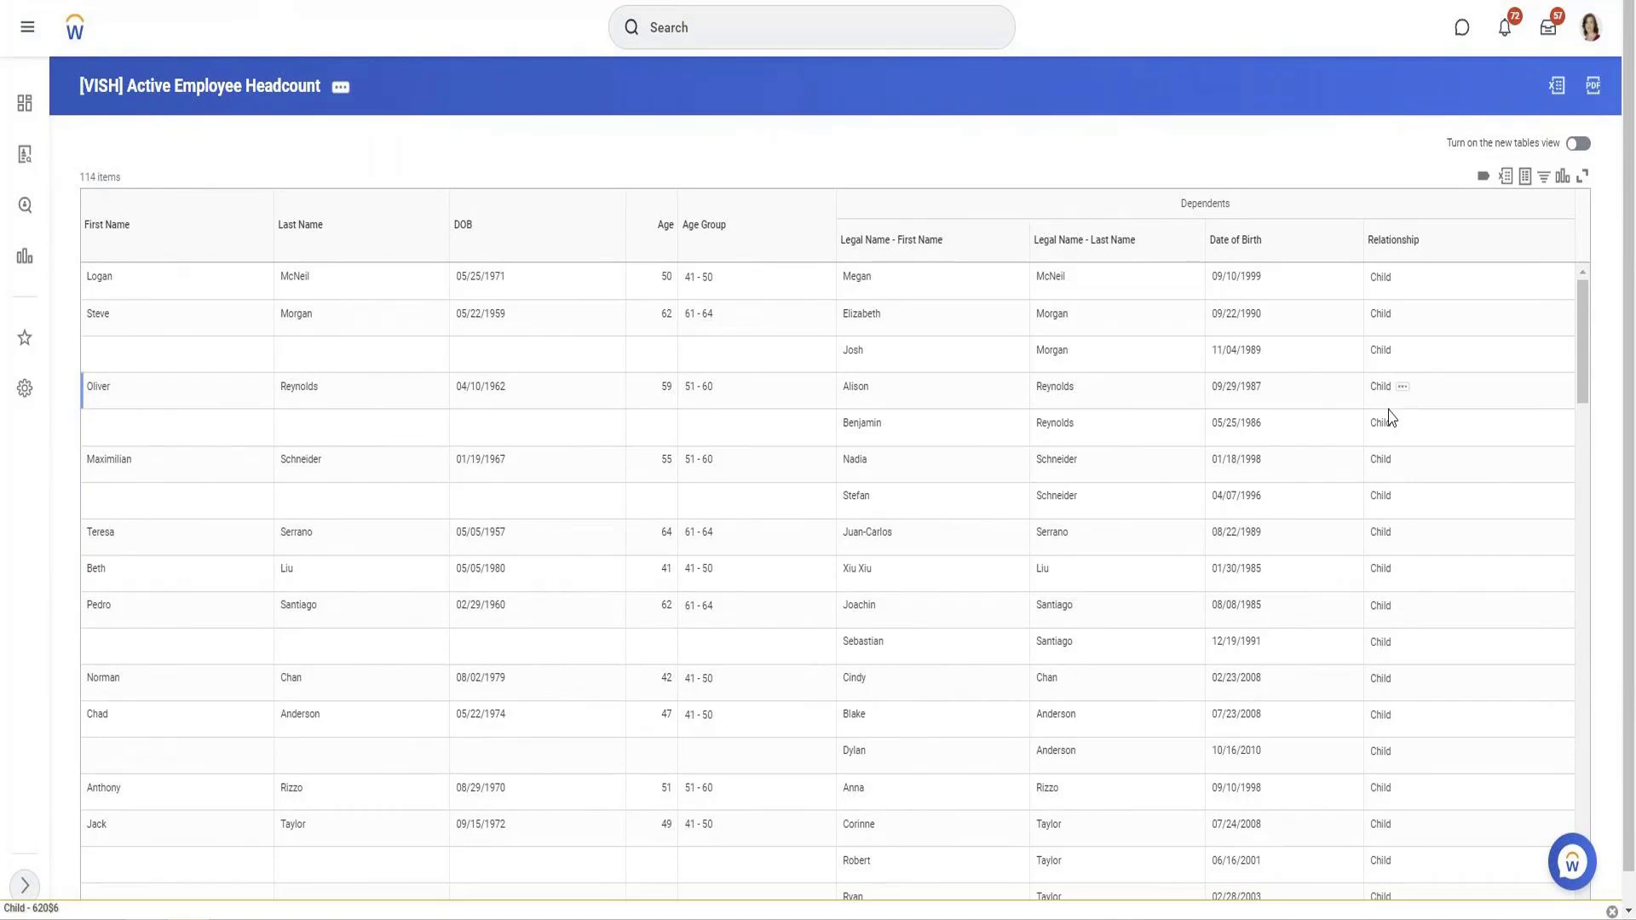
{"action": "scroll", "coordinate": [1406, 764], "scroll_direction": "down", "scroll_amount": 7}
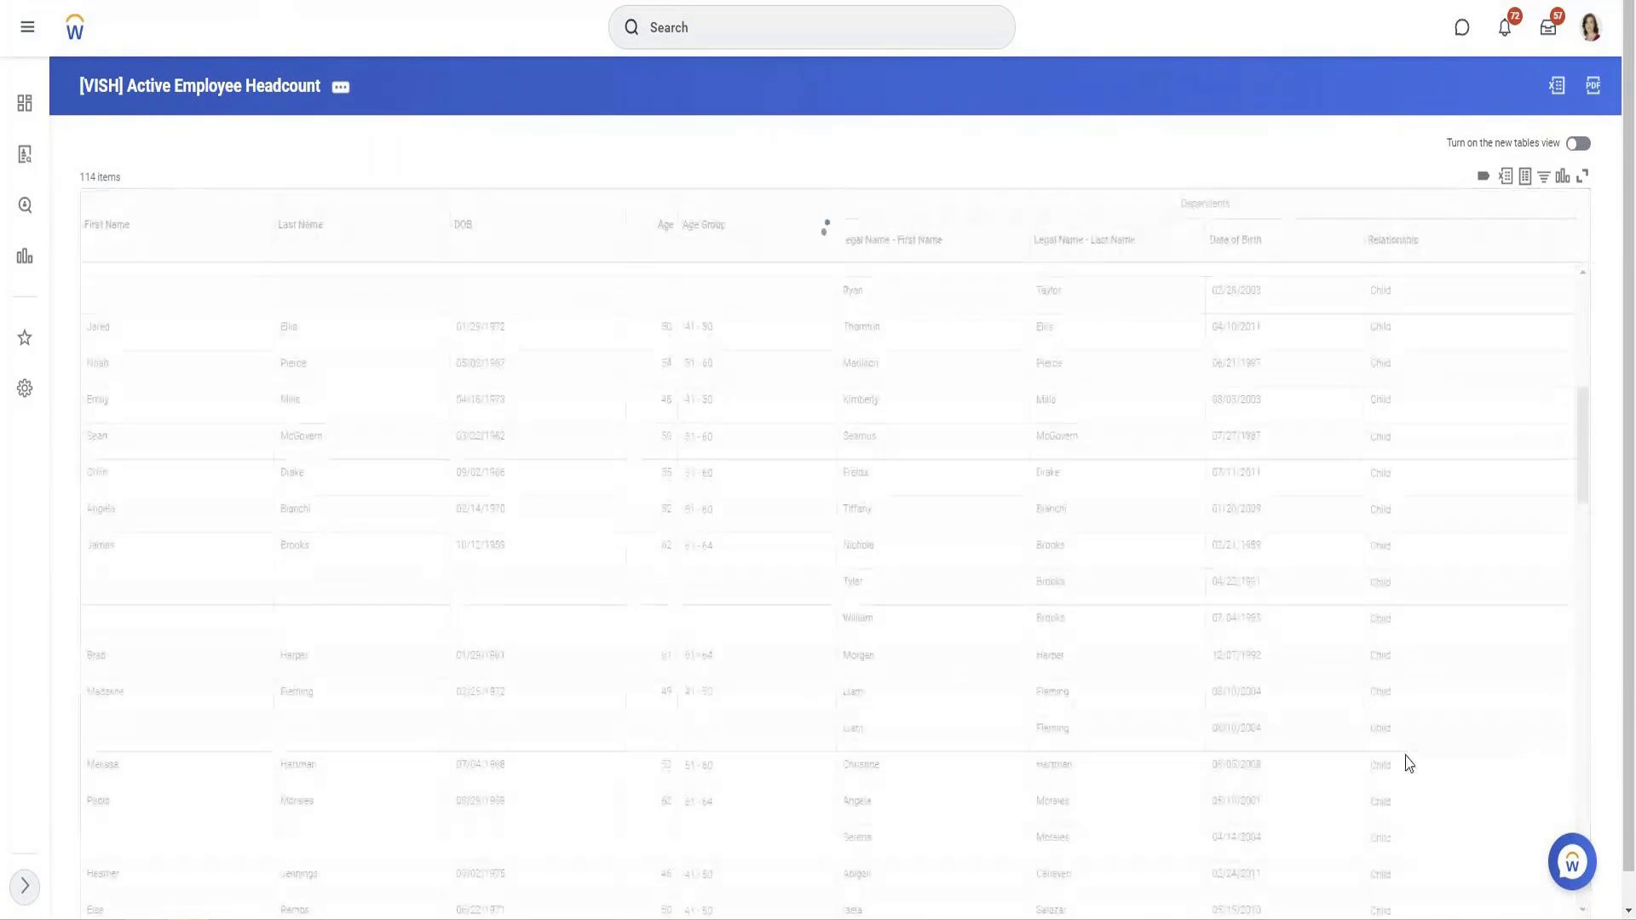
{"action": "scroll", "coordinate": [1406, 764], "scroll_direction": "down", "scroll_amount": 1}
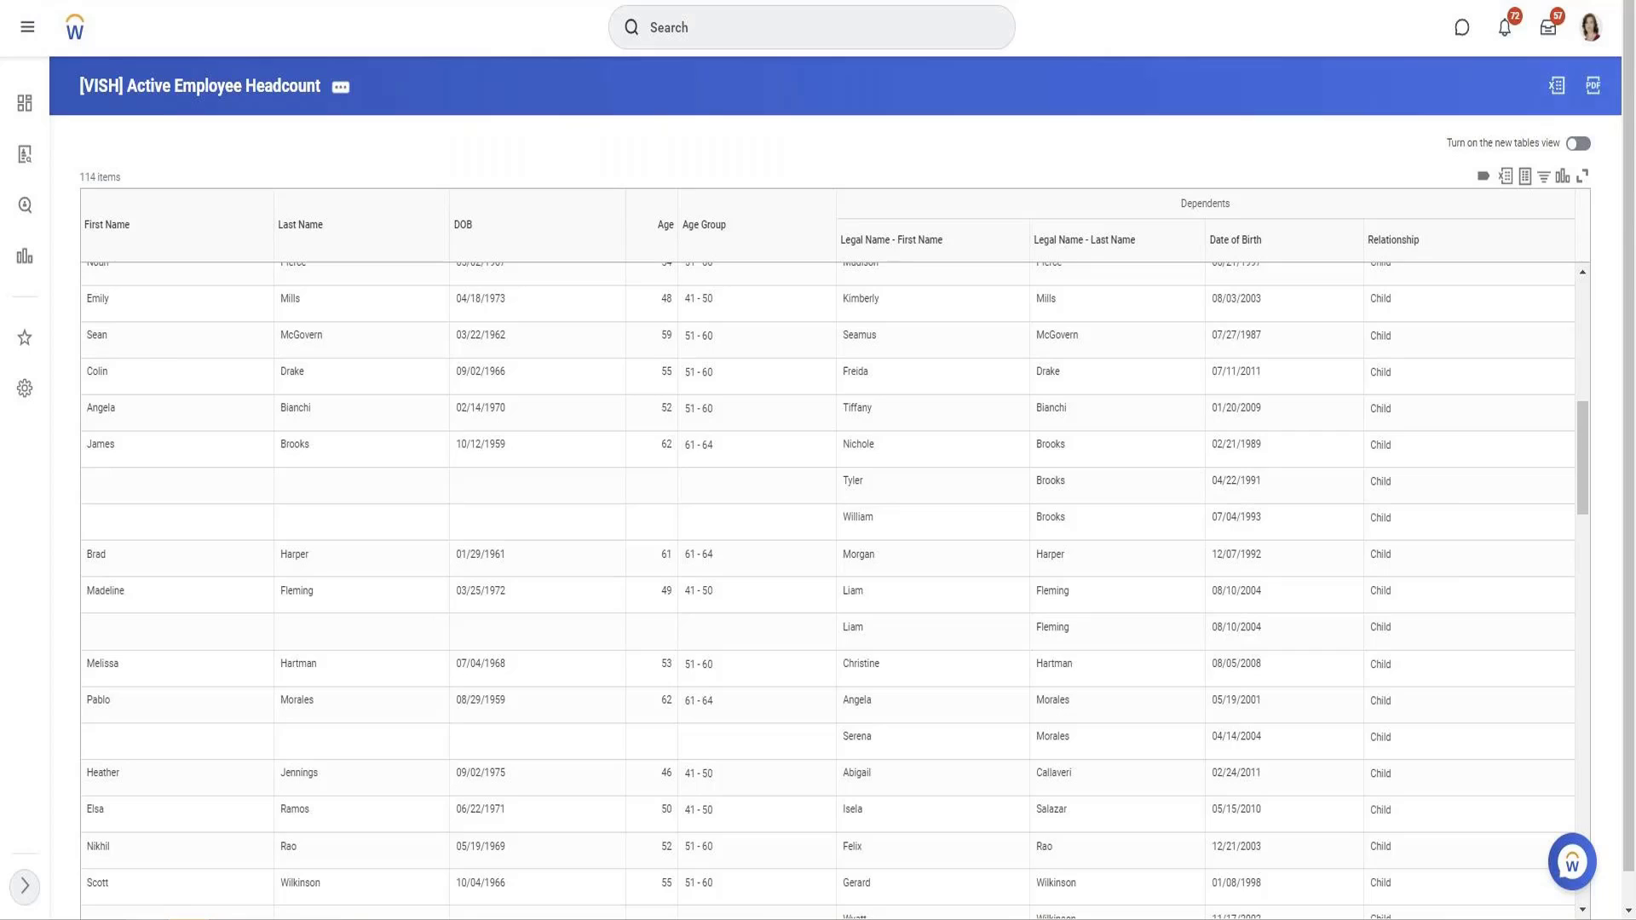
Reopen the definition of the Active Employee Headcount report for editing.
{"action": "left_click", "coordinate": [341, 89]}
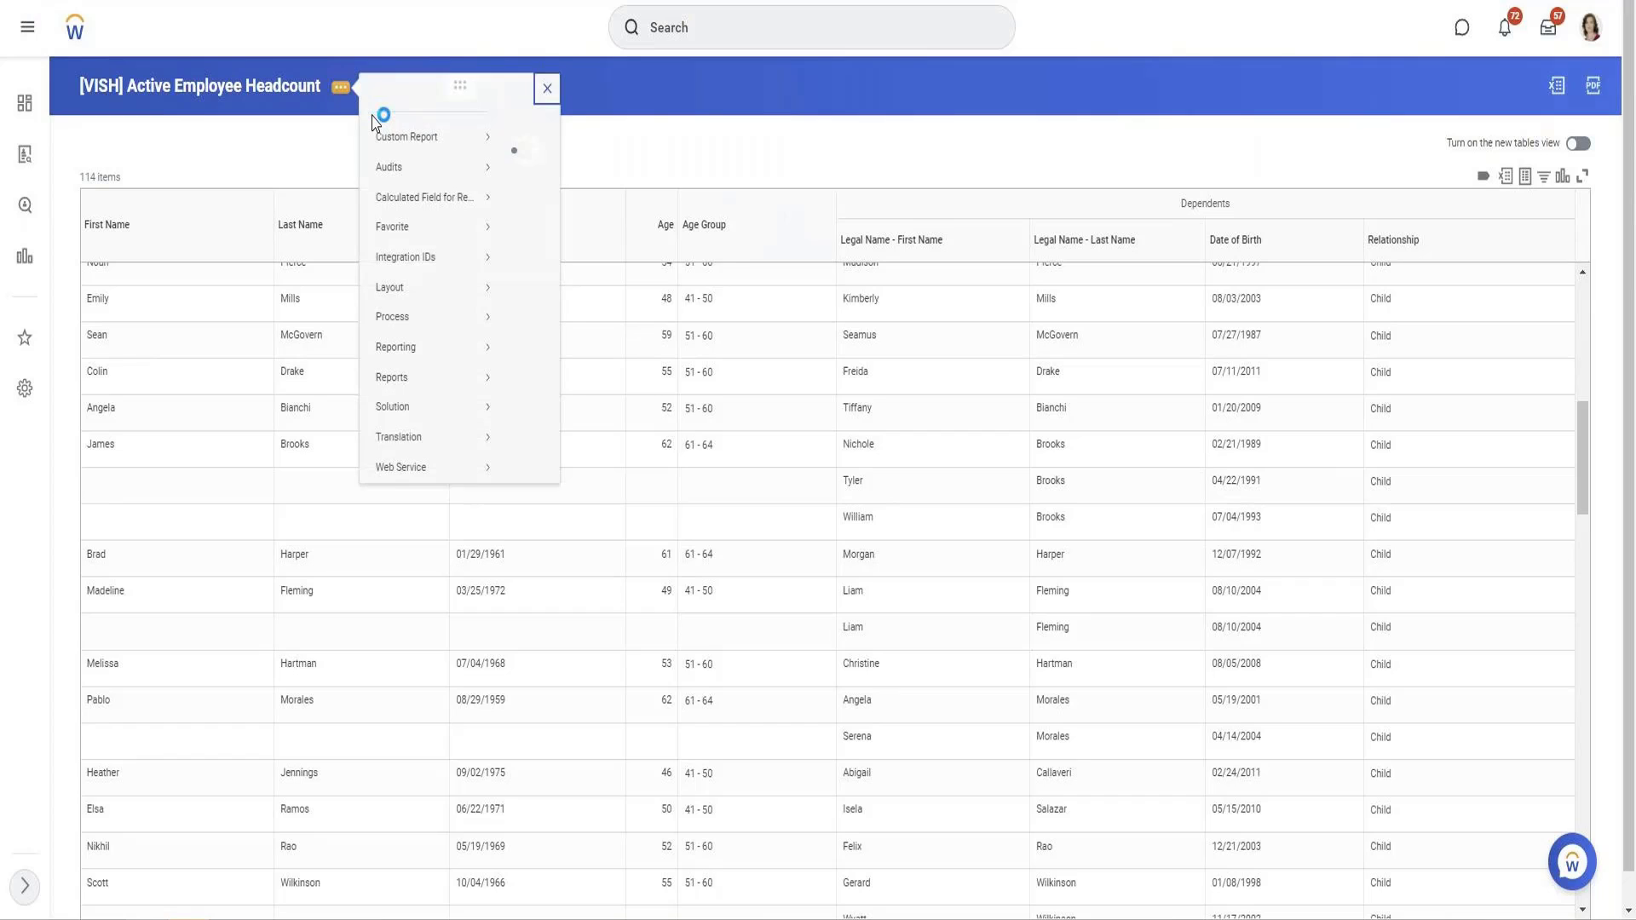
{"action": "mouse_move", "coordinate": [392, 136]}
{"action": "left_click", "coordinate": [537, 161]}
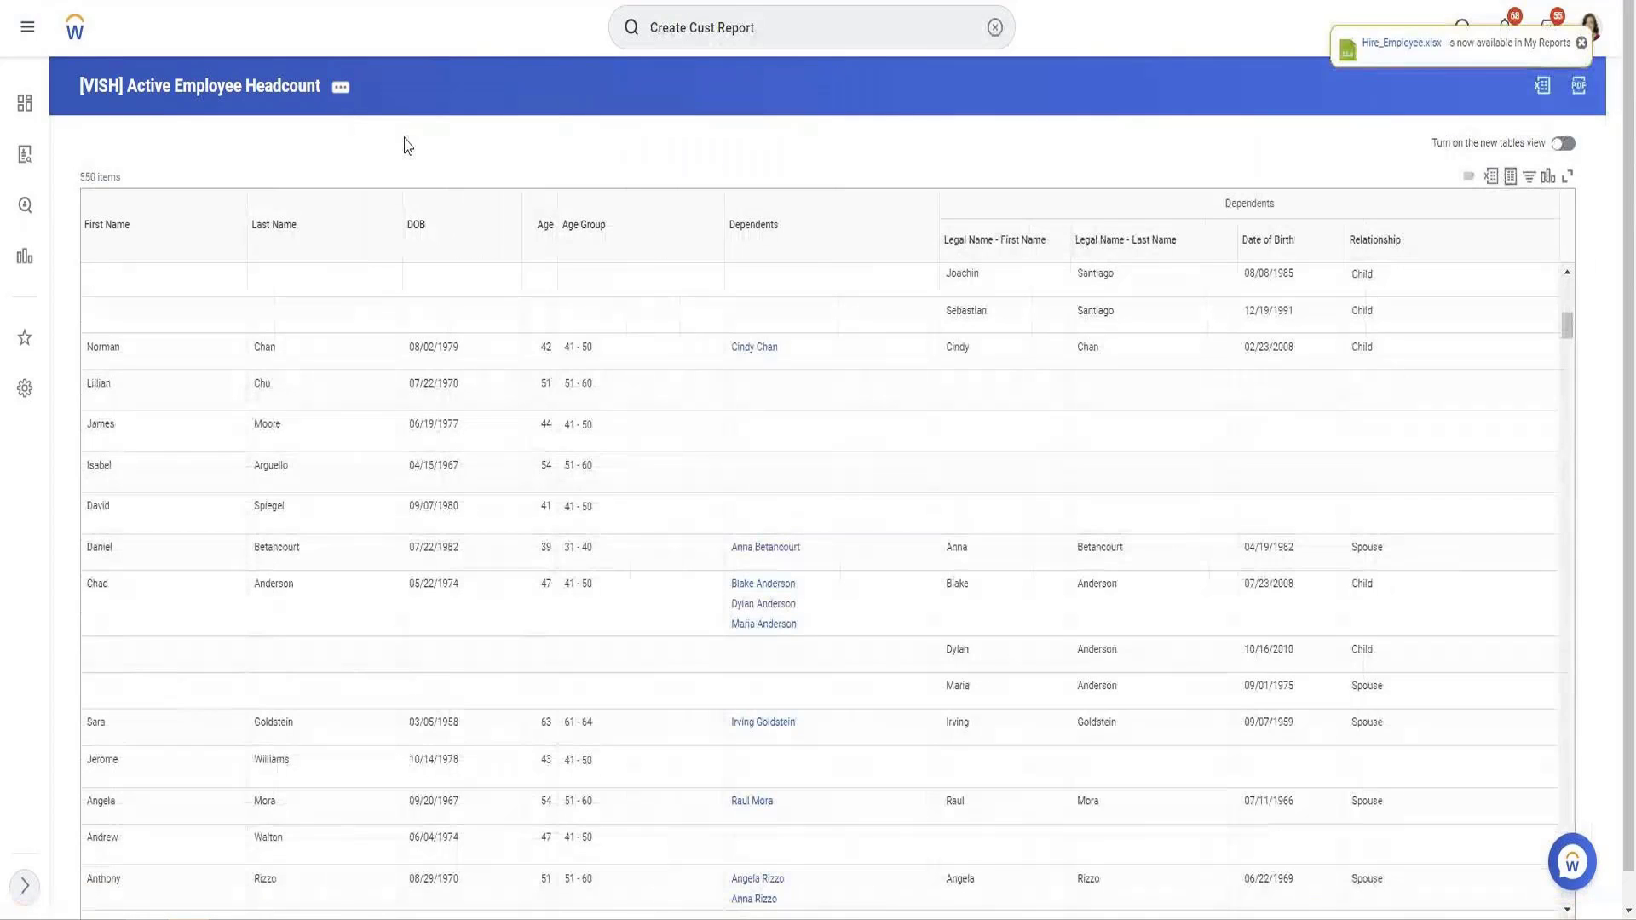
Dismiss the Hire_Employee.xlsx notification over the earlier report output and open an employee profile's Contact information.
{"action": "left_click", "coordinate": [1581, 42]}
{"action": "left_click", "coordinate": [1589, 41]}
{"action": "left_click", "coordinate": [1449, 572]}
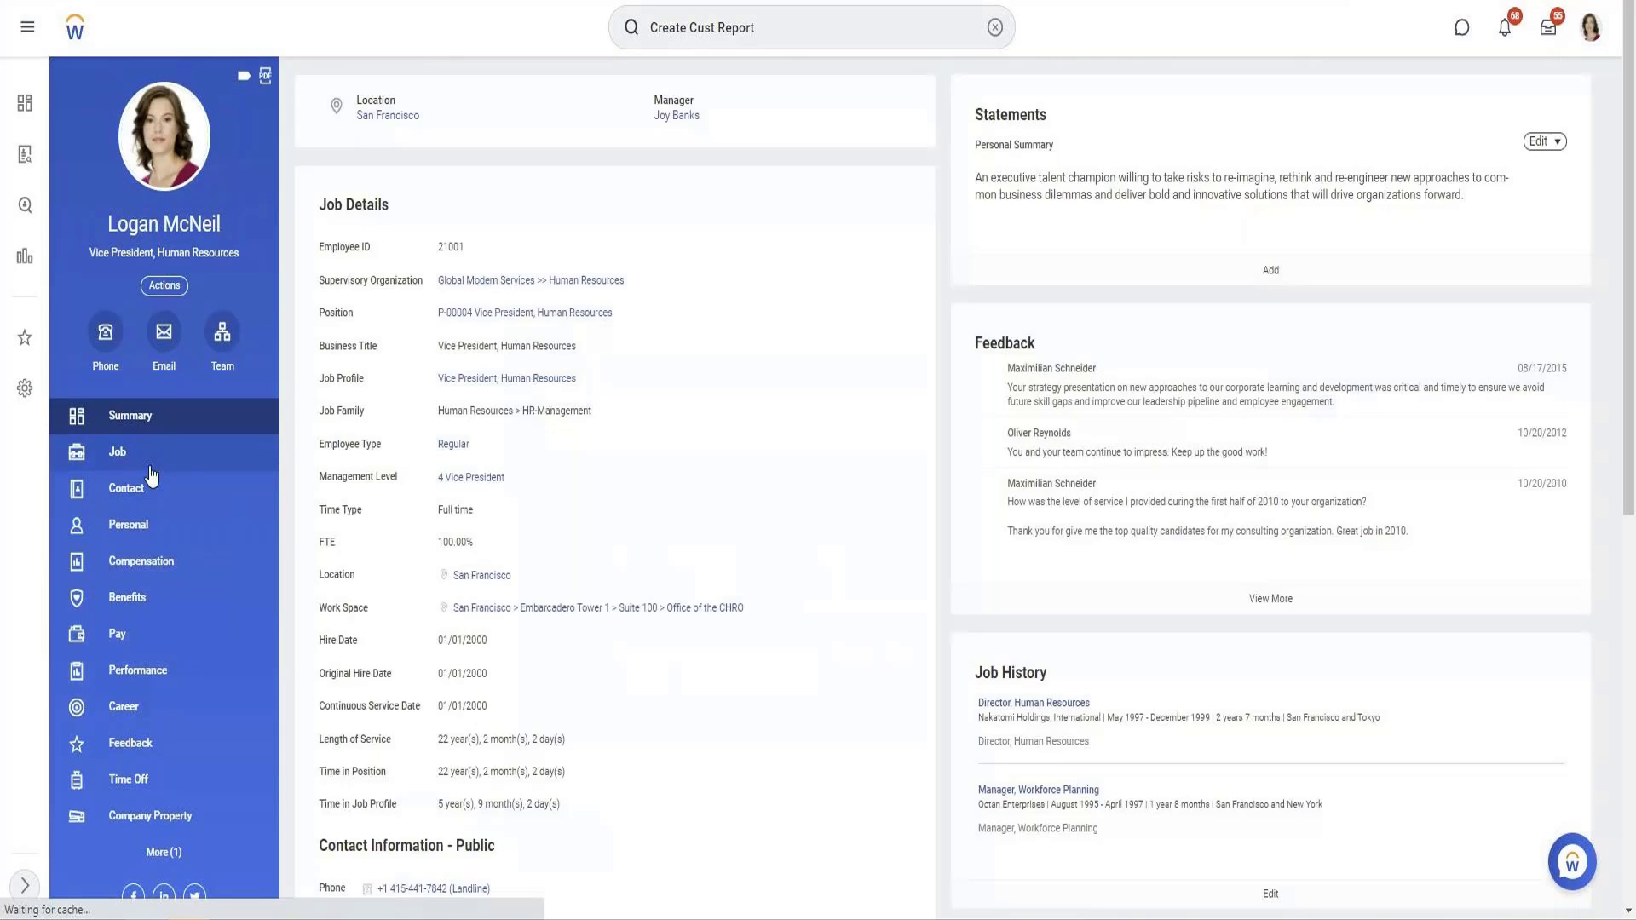
{"action": "left_click", "coordinate": [122, 486]}
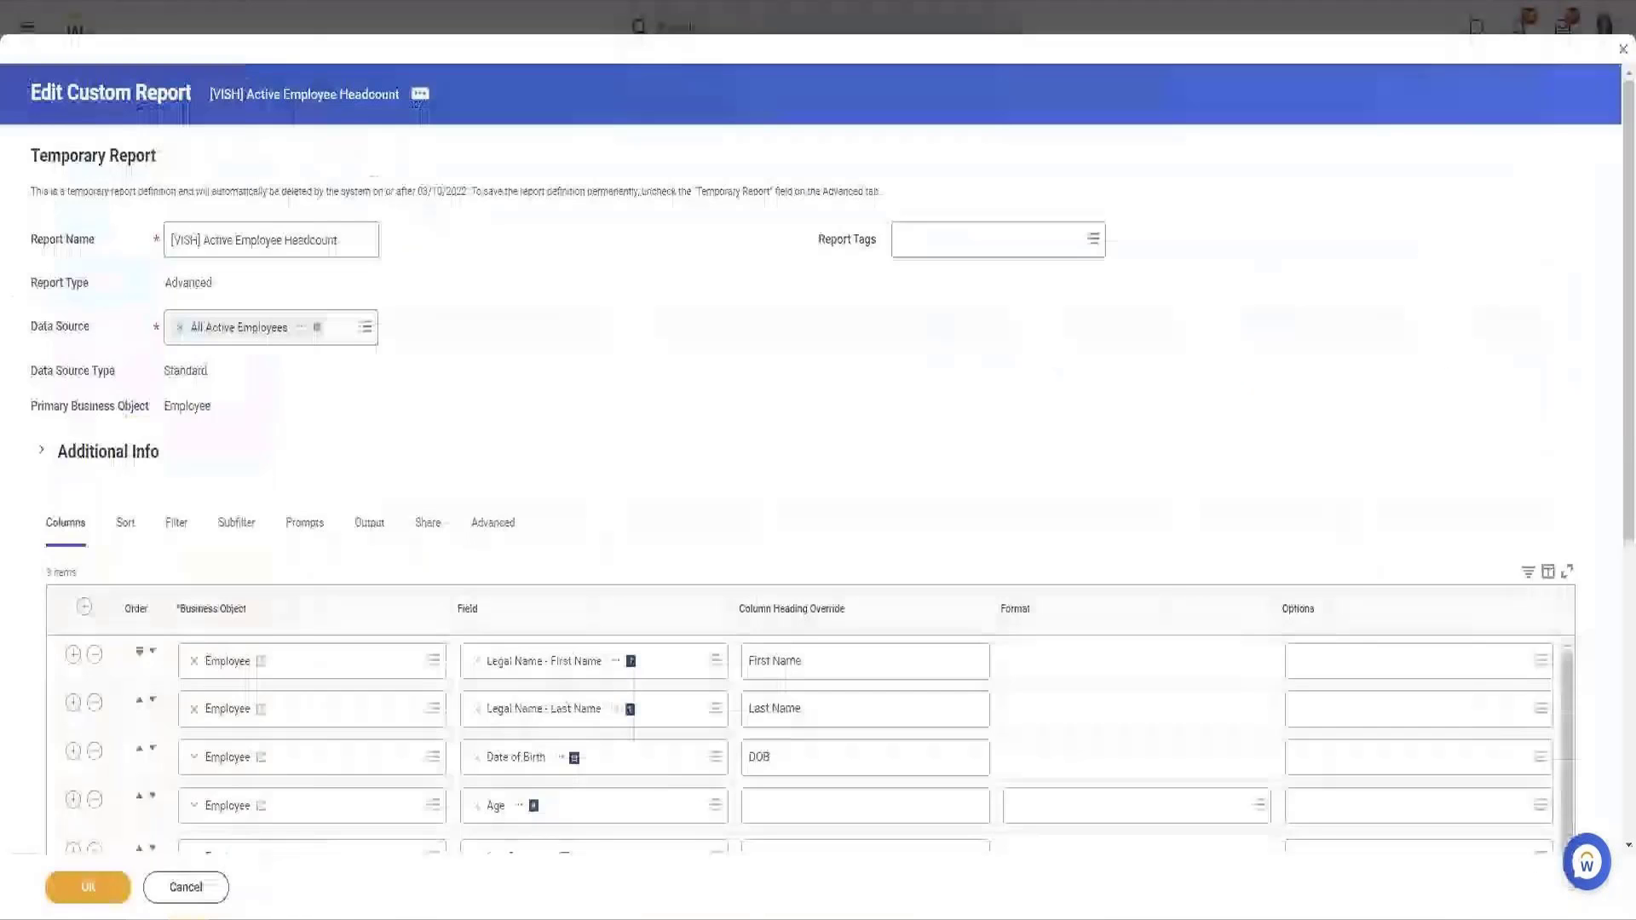
Add an Employee column row below Age Group in the report definition and search its field for Contact.
{"action": "scroll", "coordinate": [368, 492], "scroll_direction": "down", "scroll_amount": 3}
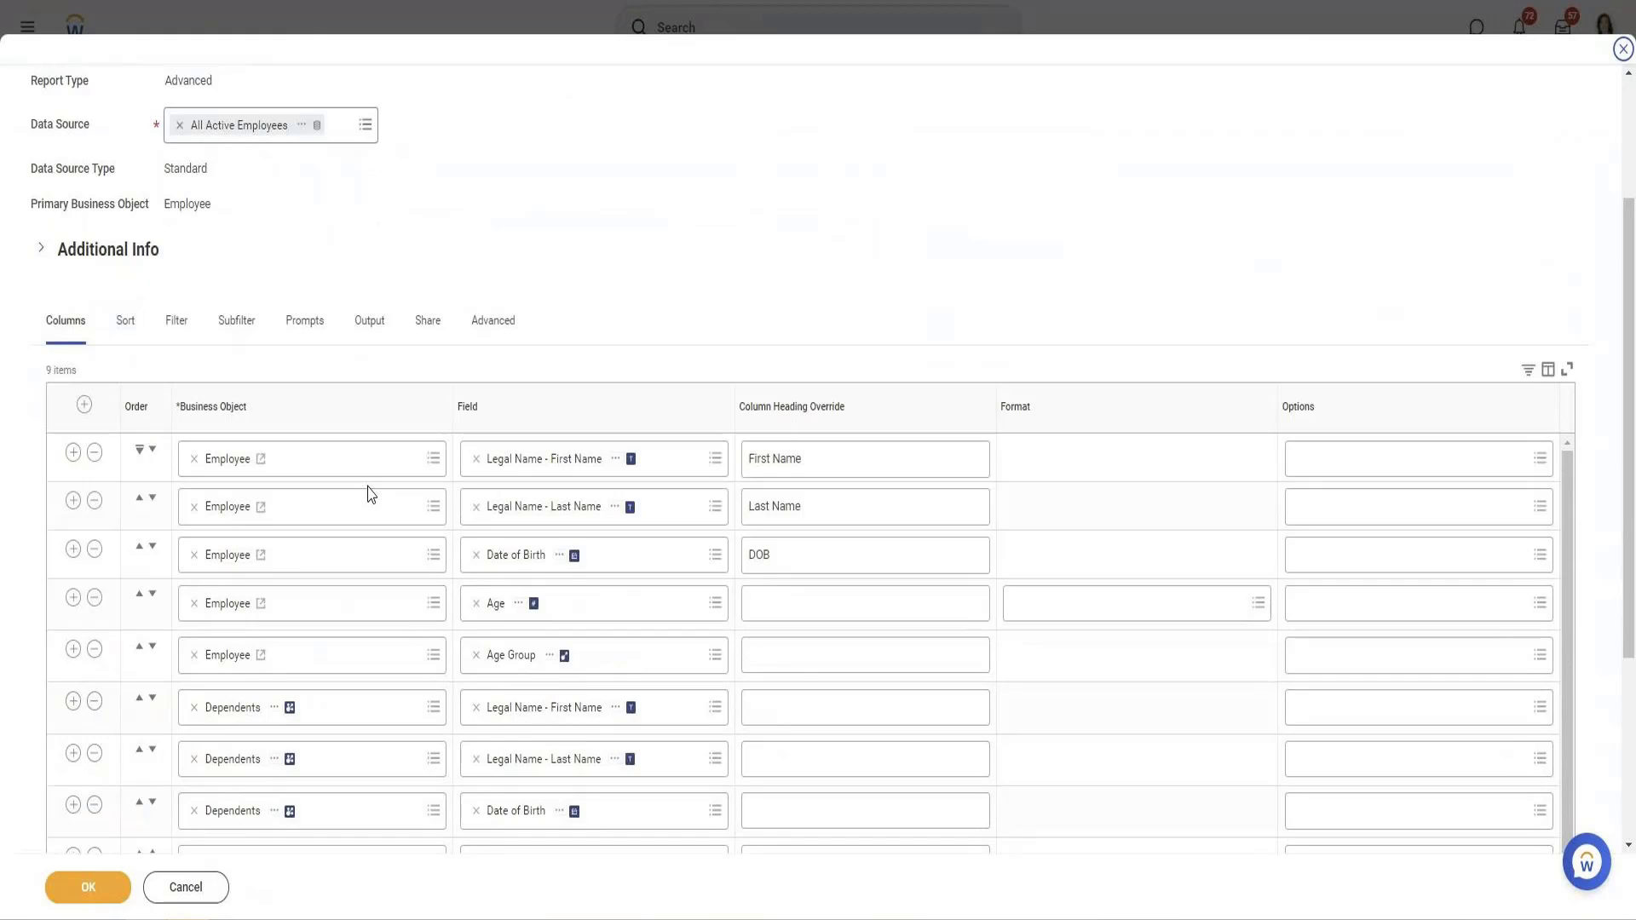
{"action": "scroll", "coordinate": [368, 492], "scroll_direction": "down", "scroll_amount": 3}
{"action": "left_click", "coordinate": [71, 346]}
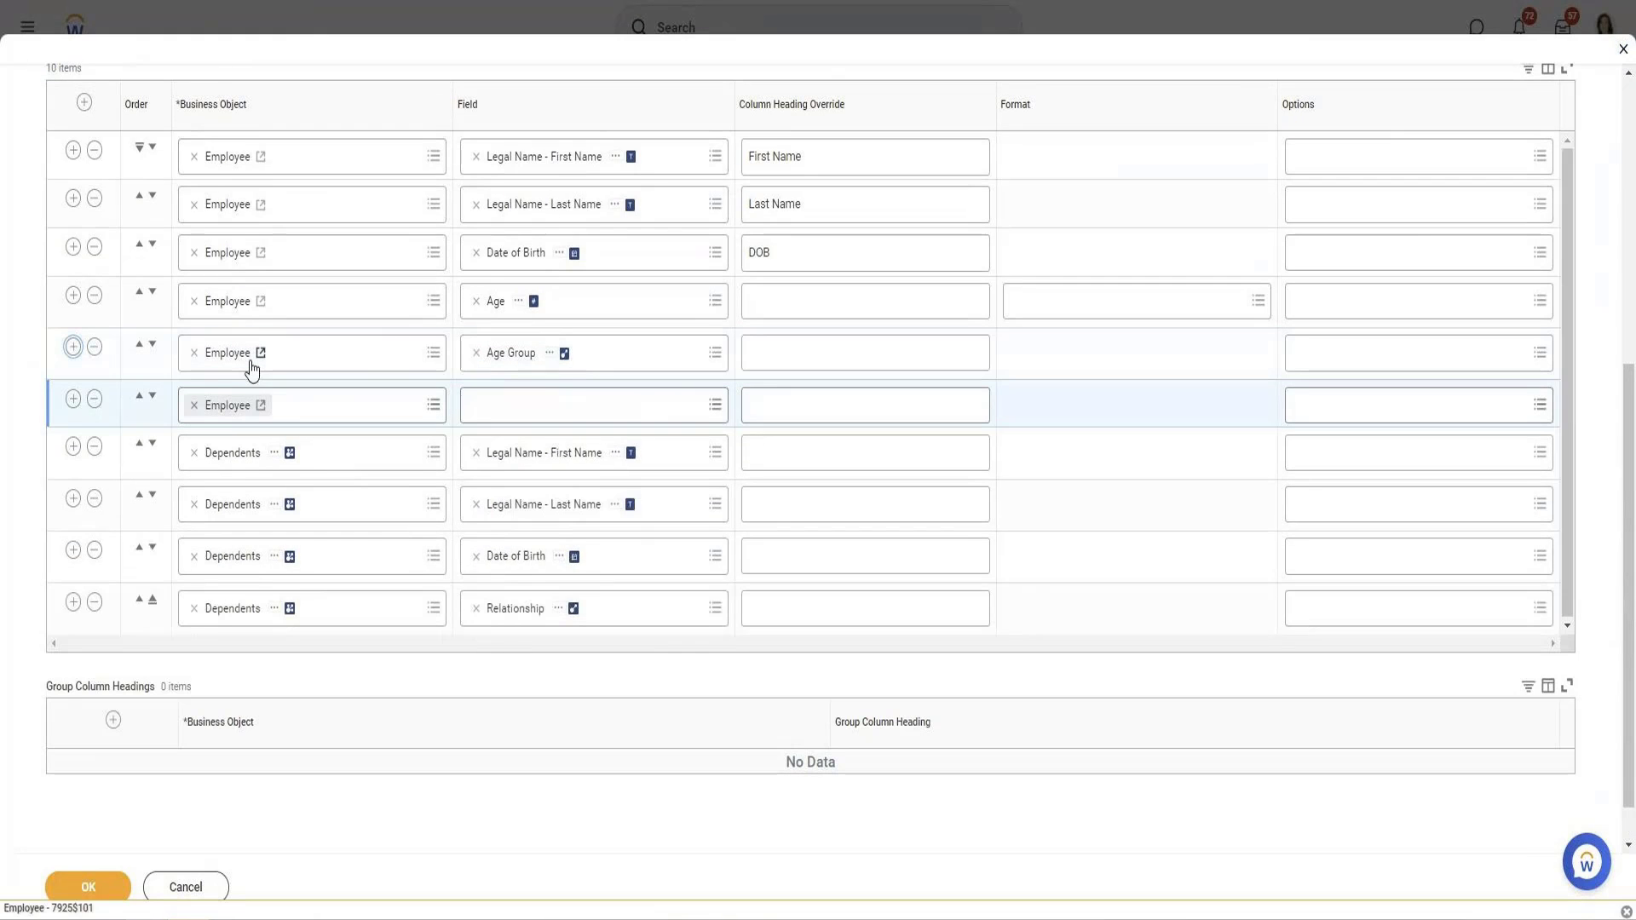
{"action": "left_click", "coordinate": [539, 405]}
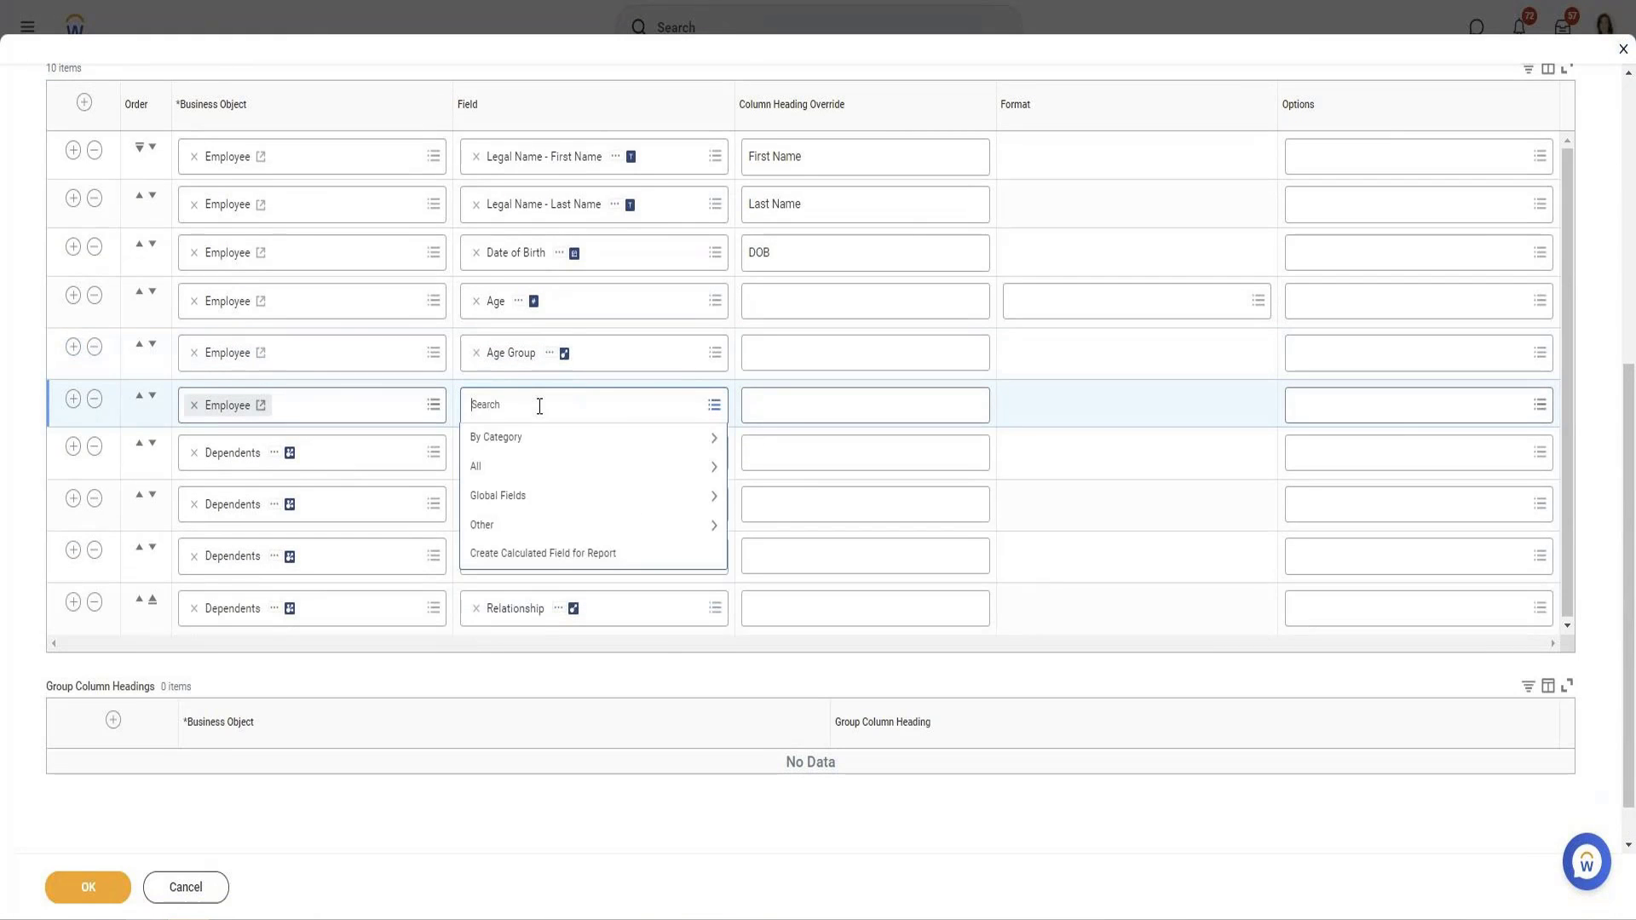
{"action": "type", "text": "Contact"}
{"action": "key", "text": "Return"}
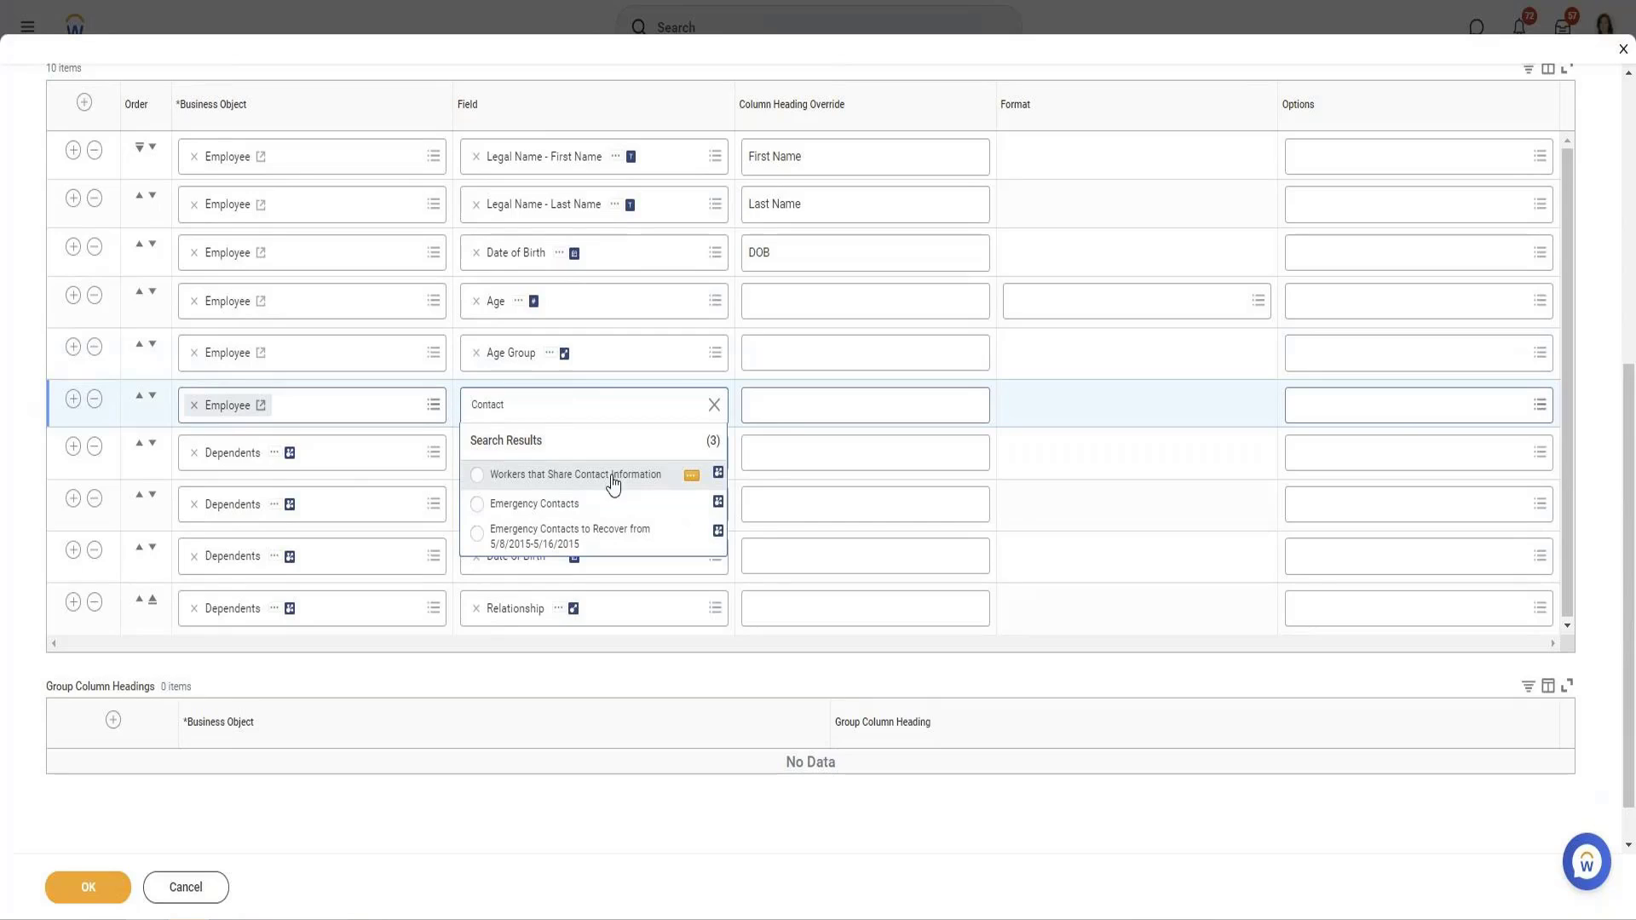
Set the new Employee column's field to Addresses, then save and run the report.
{"action": "double_click", "coordinate": [523, 408]}
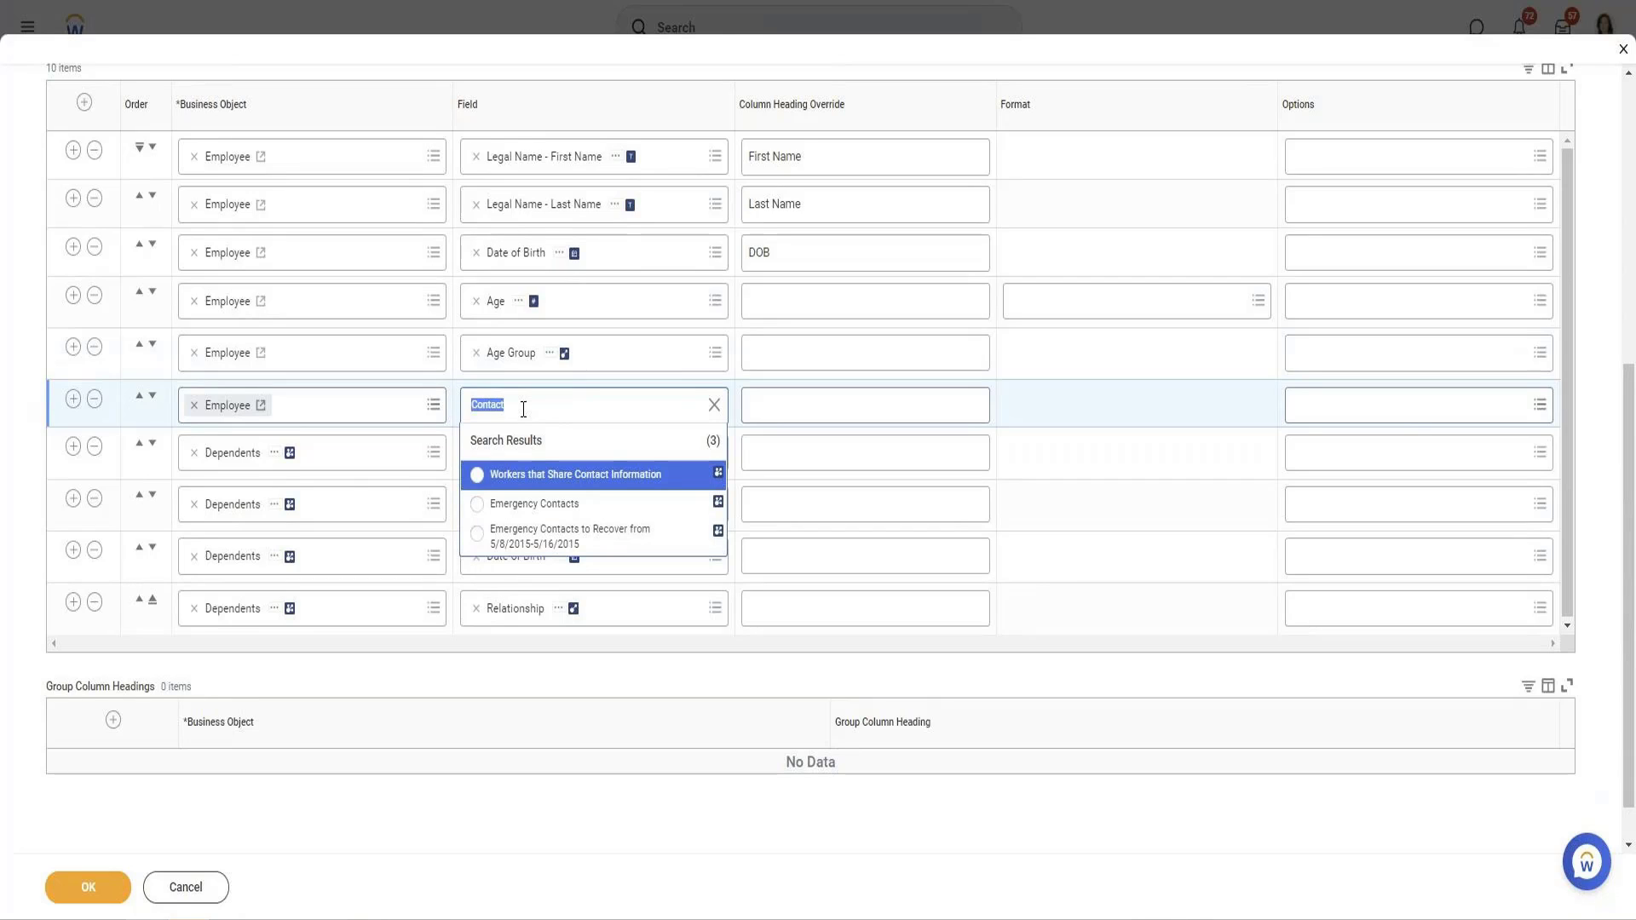
{"action": "type", "text": "Address"}
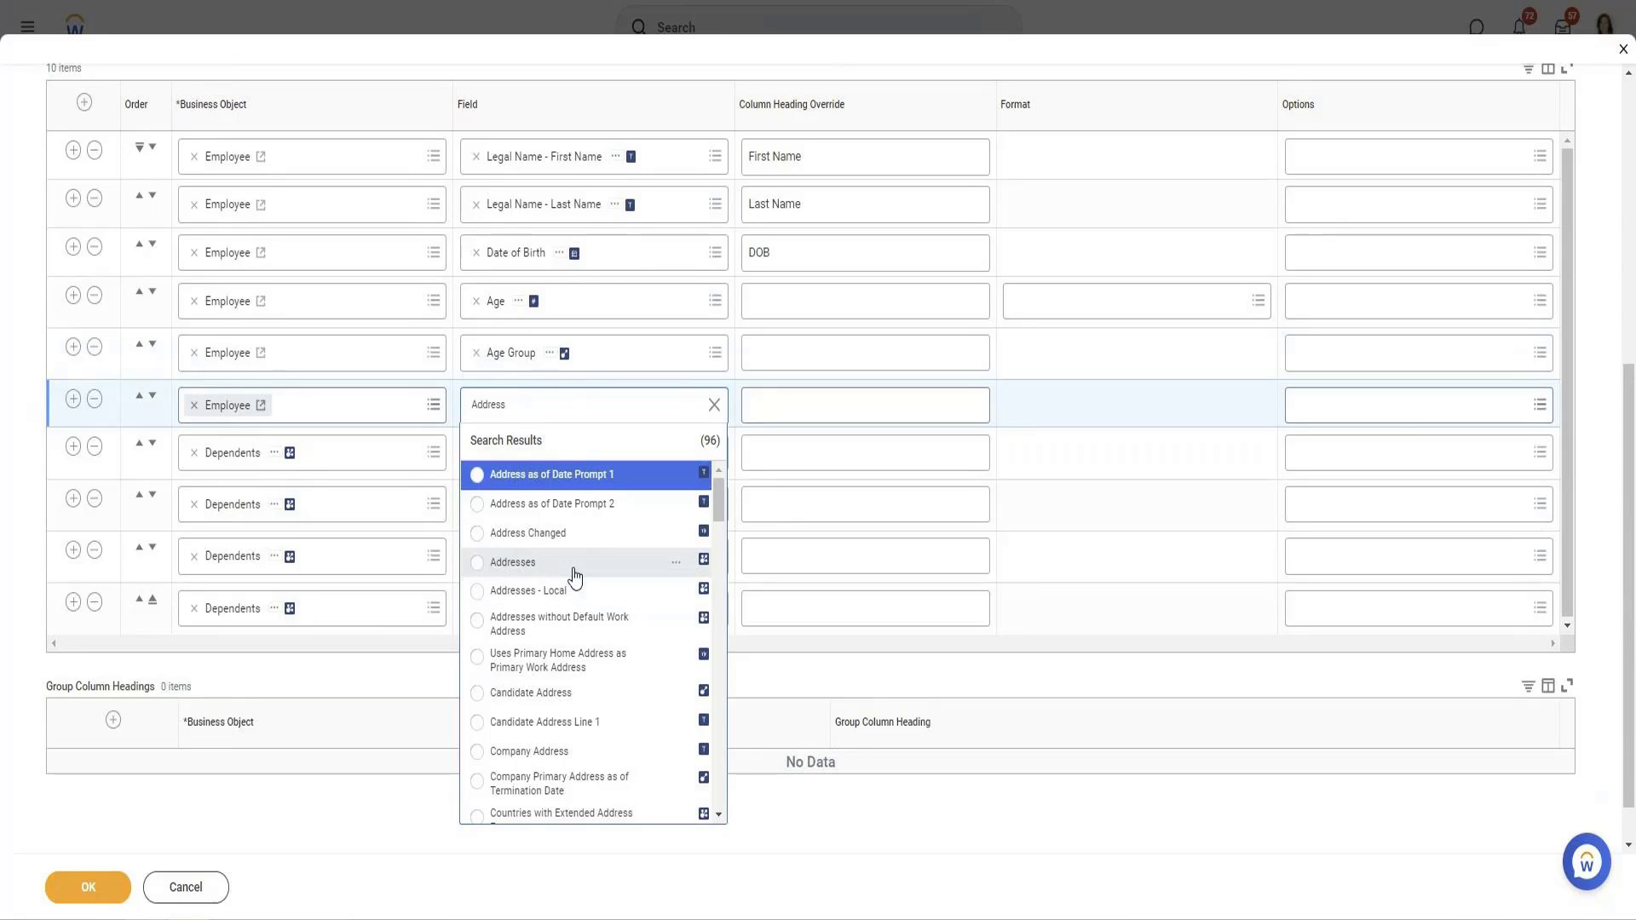
{"action": "left_click", "coordinate": [573, 569]}
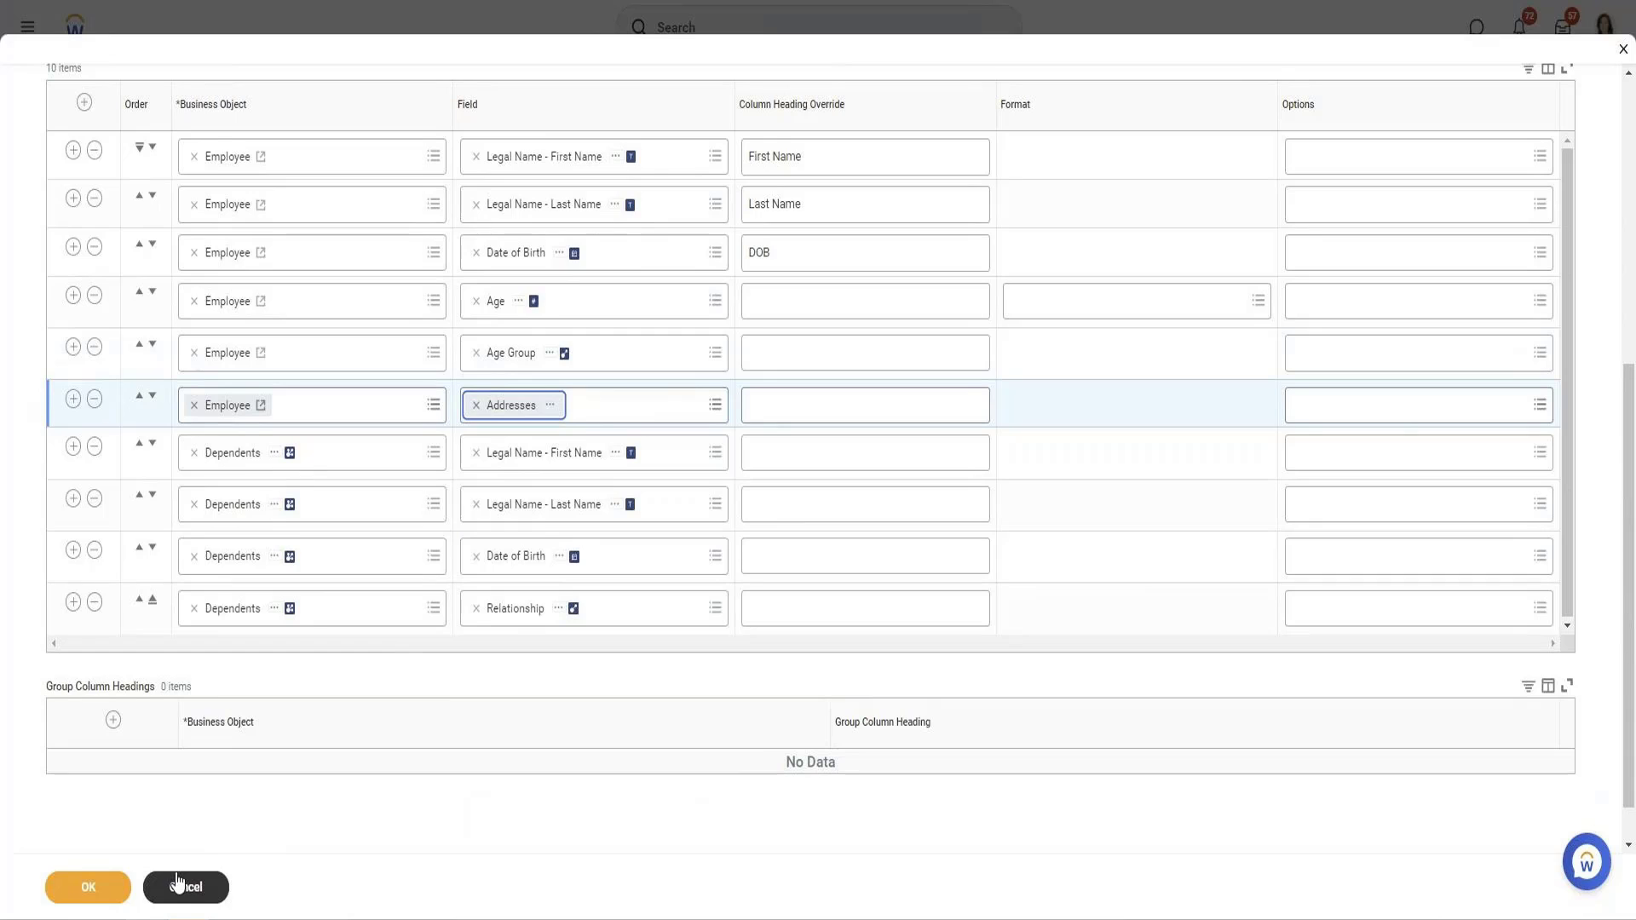
{"action": "left_click", "coordinate": [93, 883]}
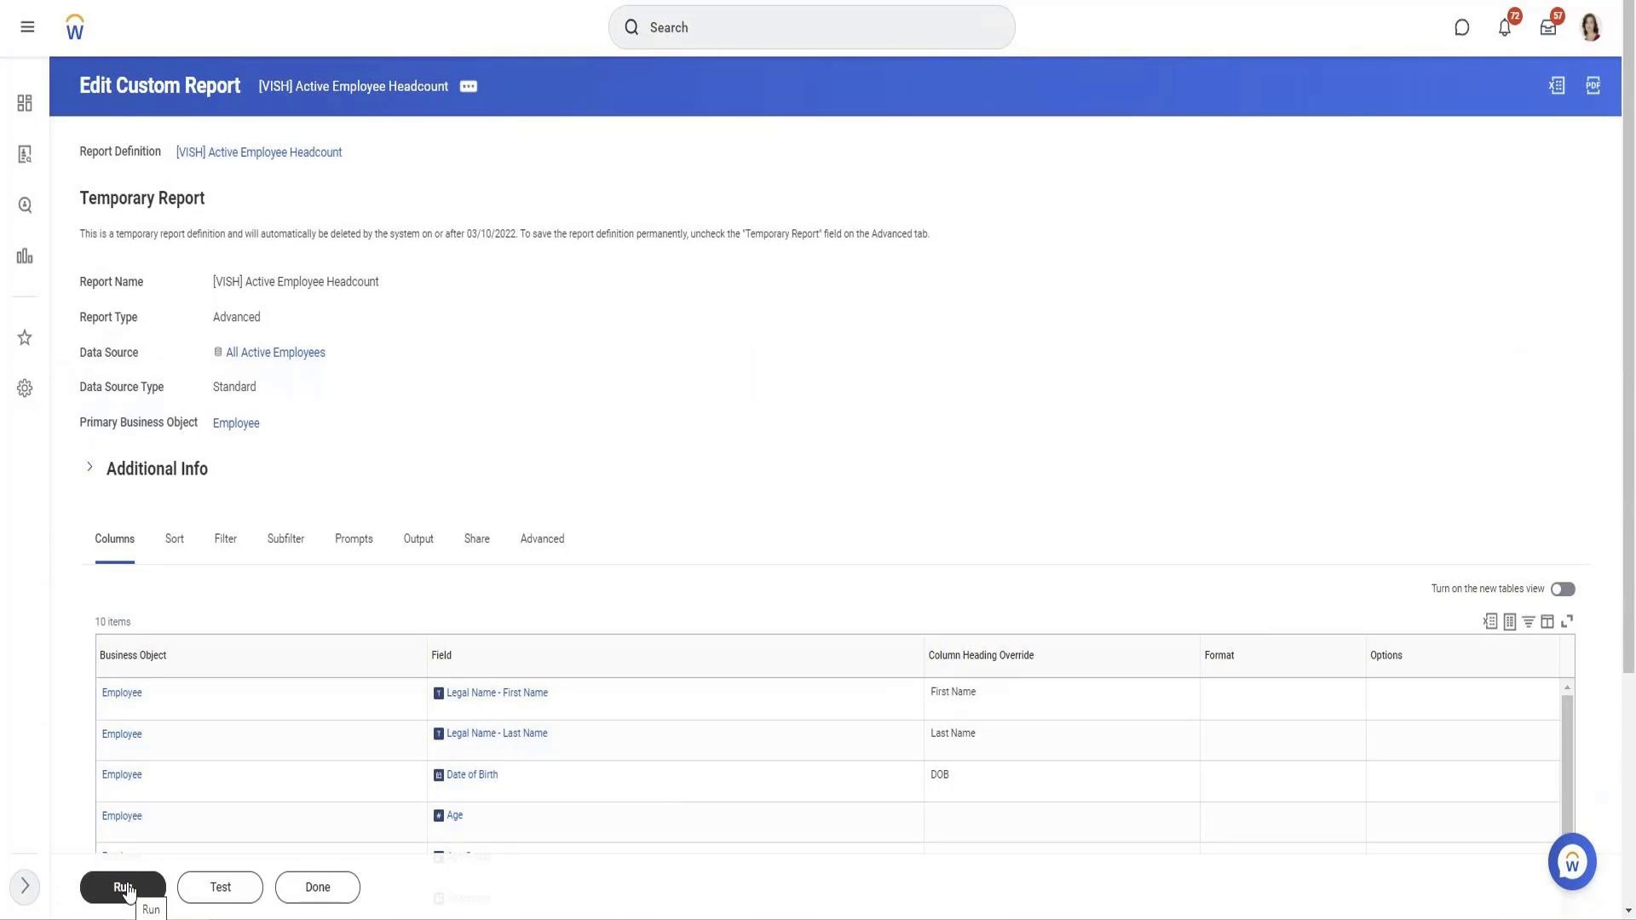
{"action": "left_click", "coordinate": [124, 888]}
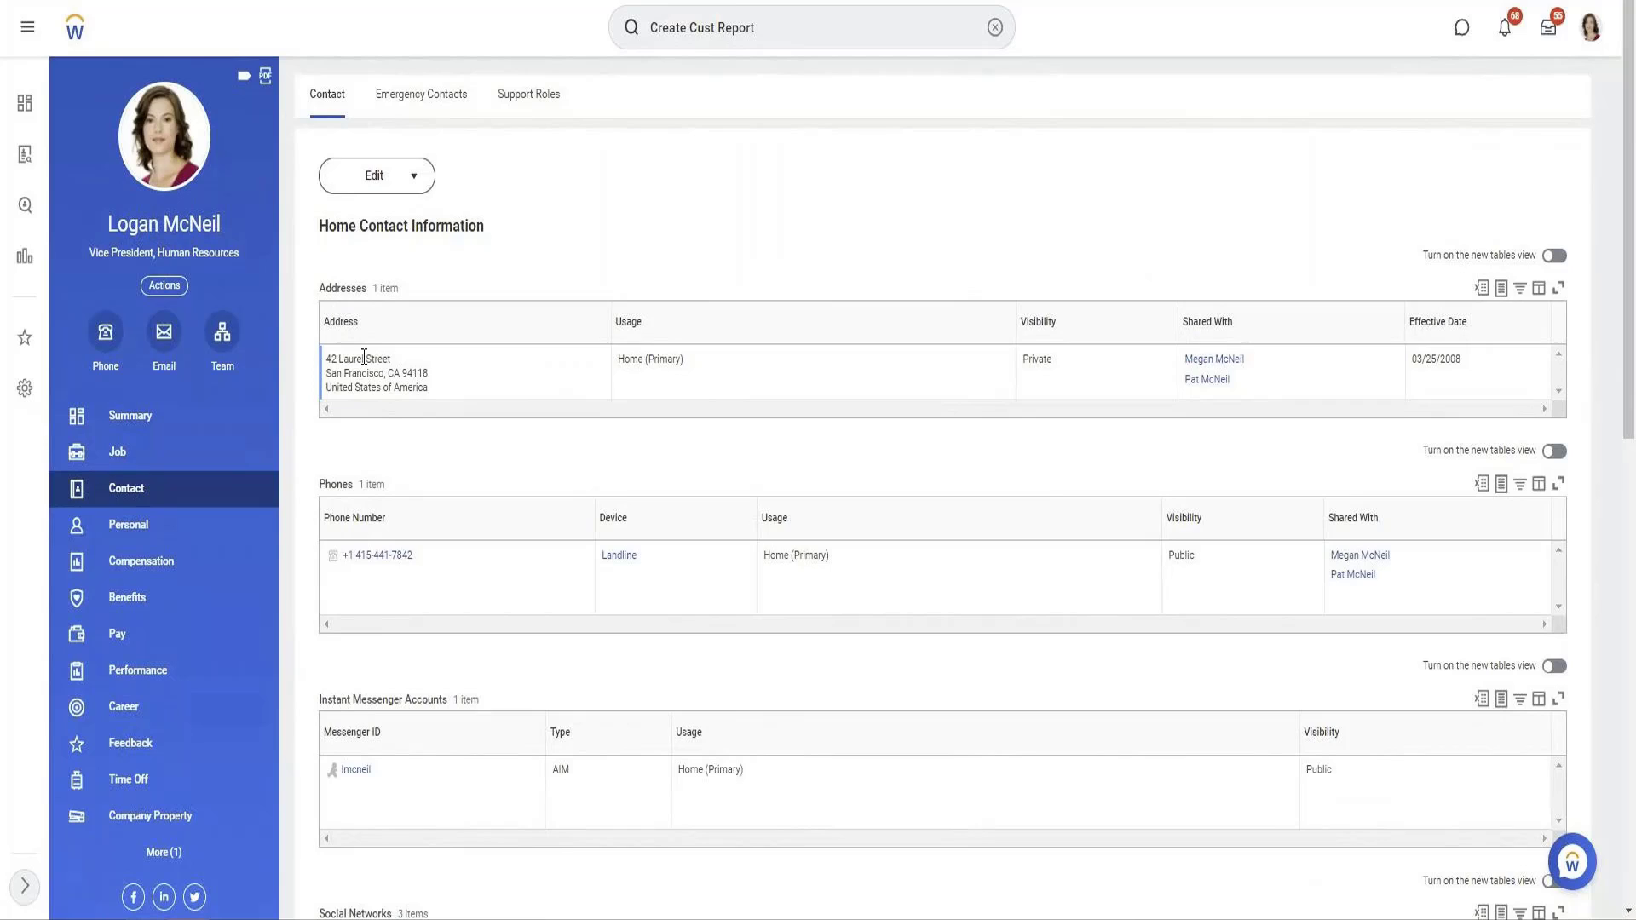
Examine the home and work addresses on the employee profile's Contact page.
{"action": "triple_click", "coordinate": [365, 359]}
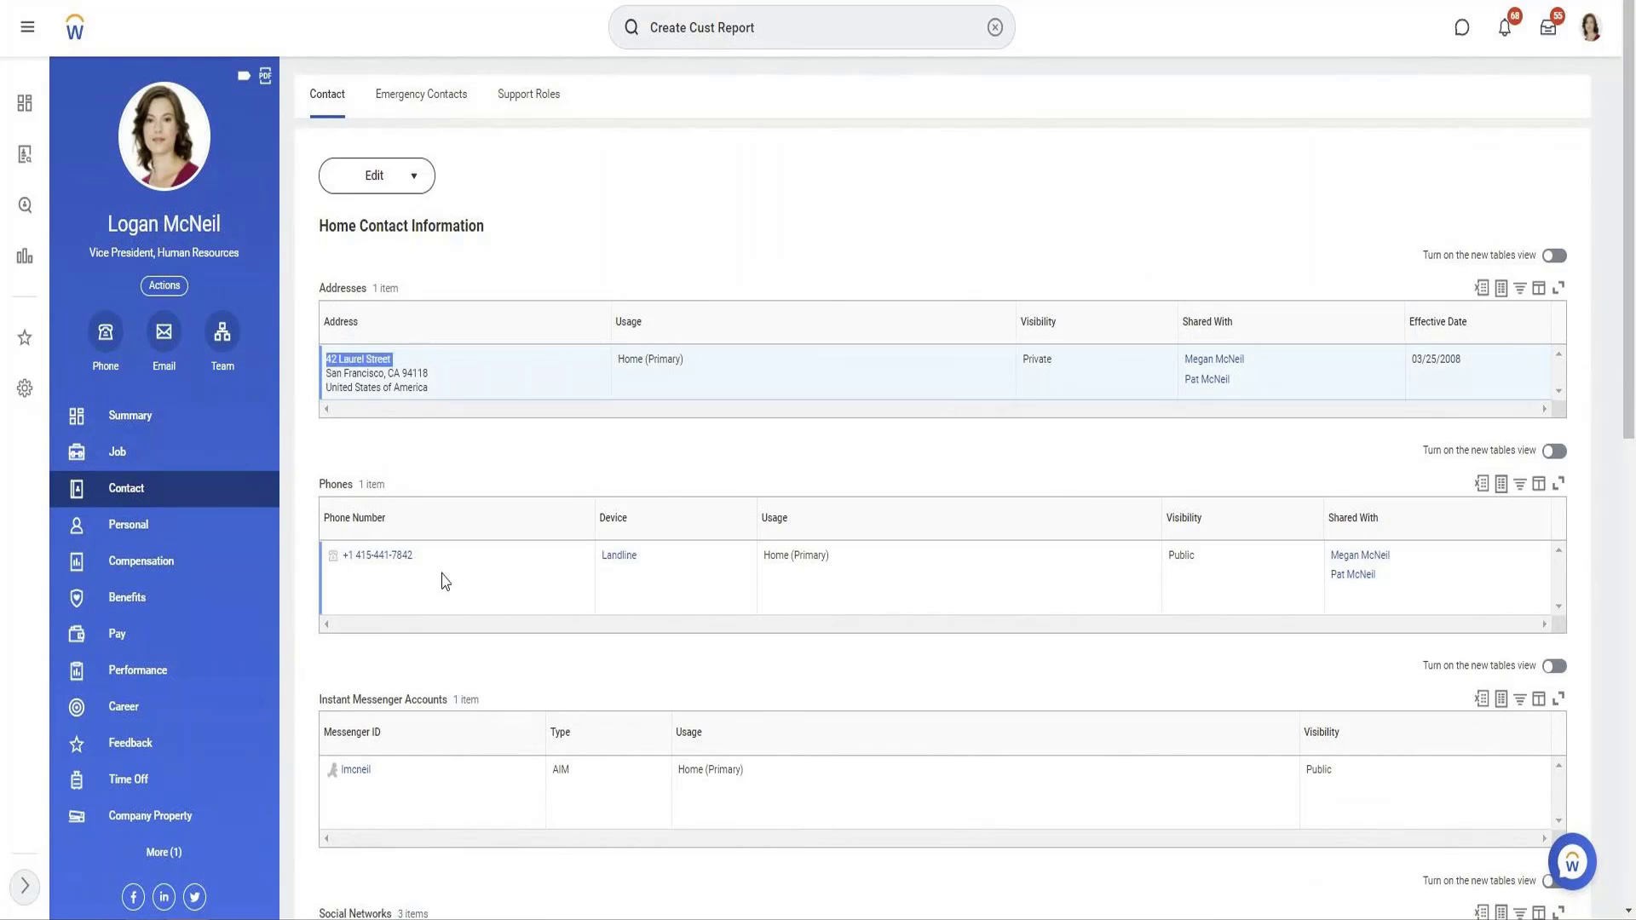
{"action": "scroll", "coordinate": [442, 581], "scroll_direction": "down", "scroll_amount": 10}
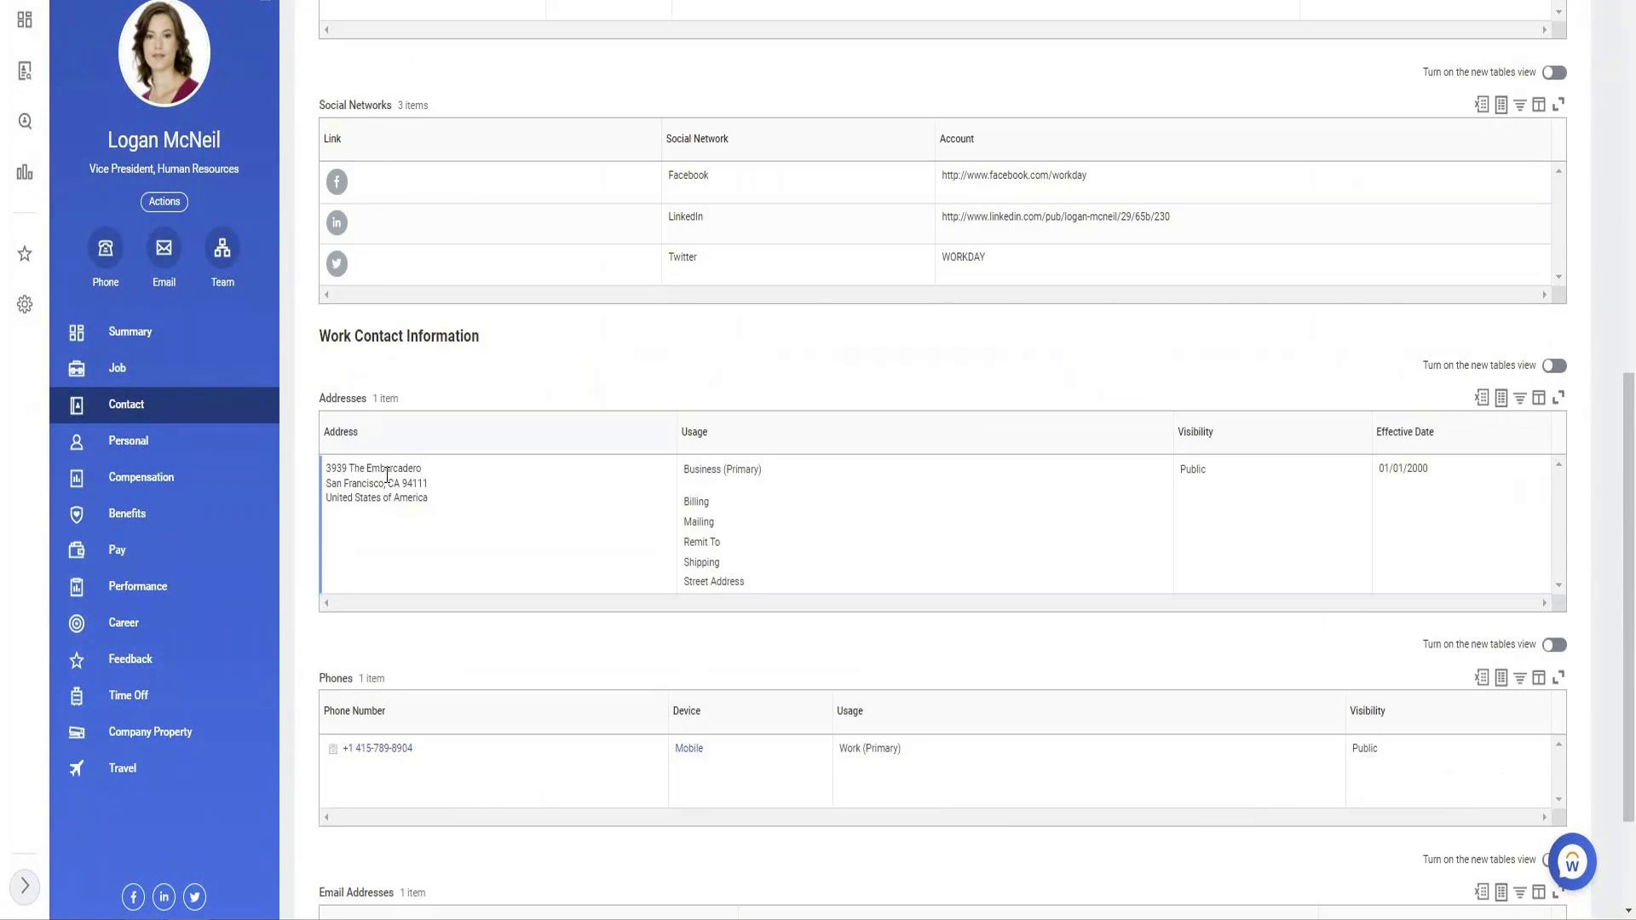
{"action": "triple_click", "coordinate": [388, 475]}
{"action": "scroll", "coordinate": [585, 620], "scroll_direction": "down", "scroll_amount": 1}
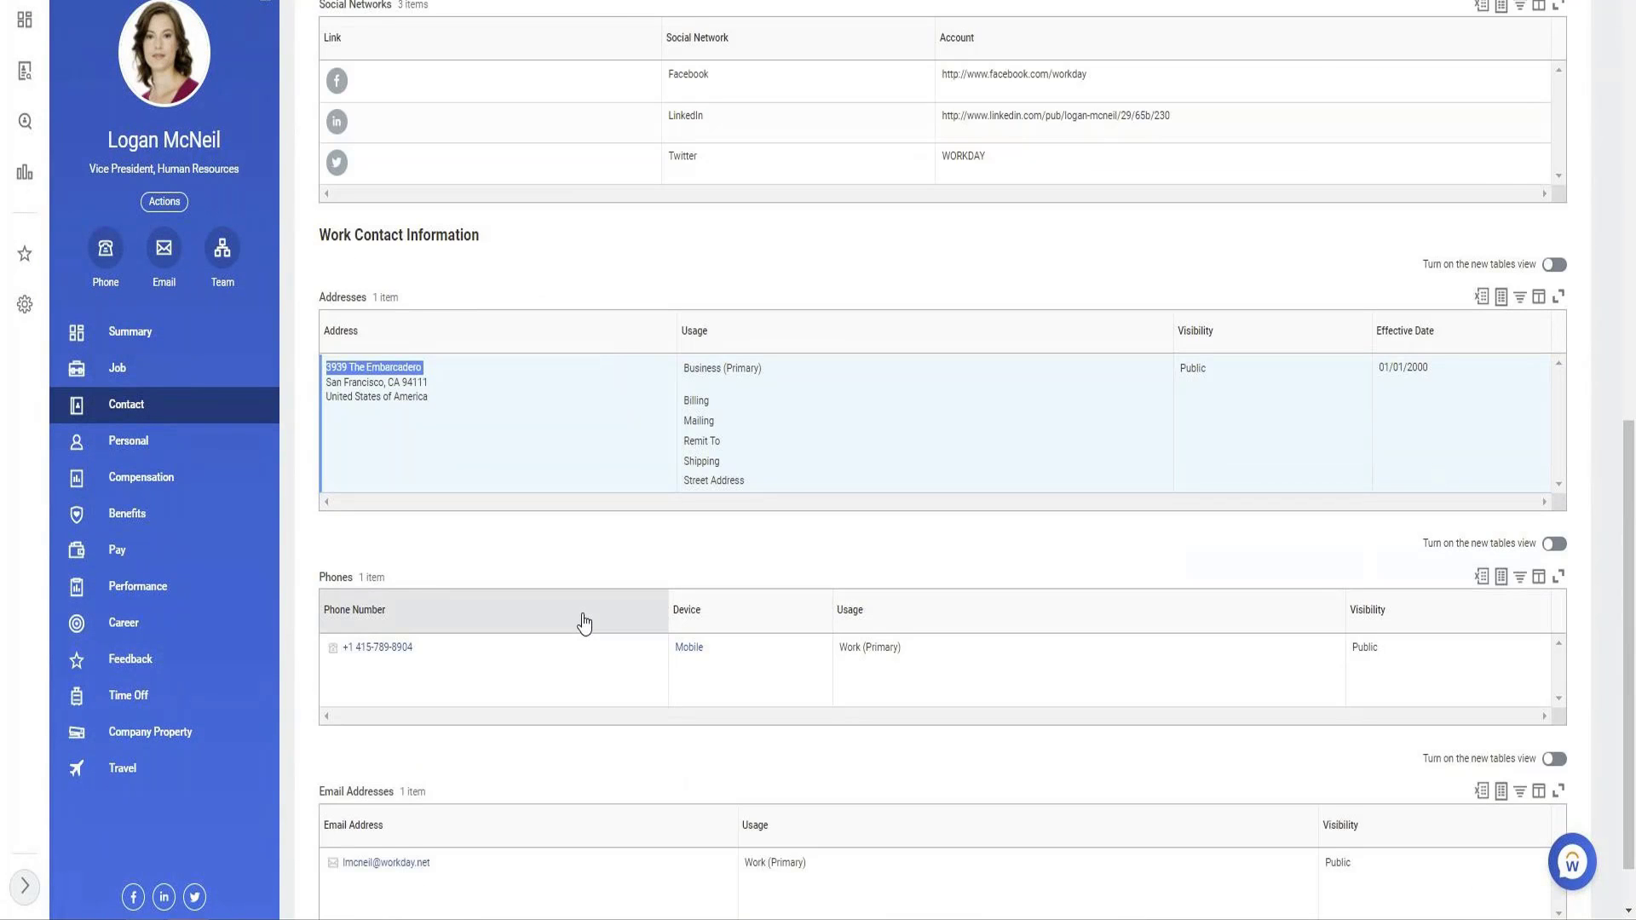
{"action": "scroll", "coordinate": [584, 624], "scroll_direction": "up", "scroll_amount": 5}
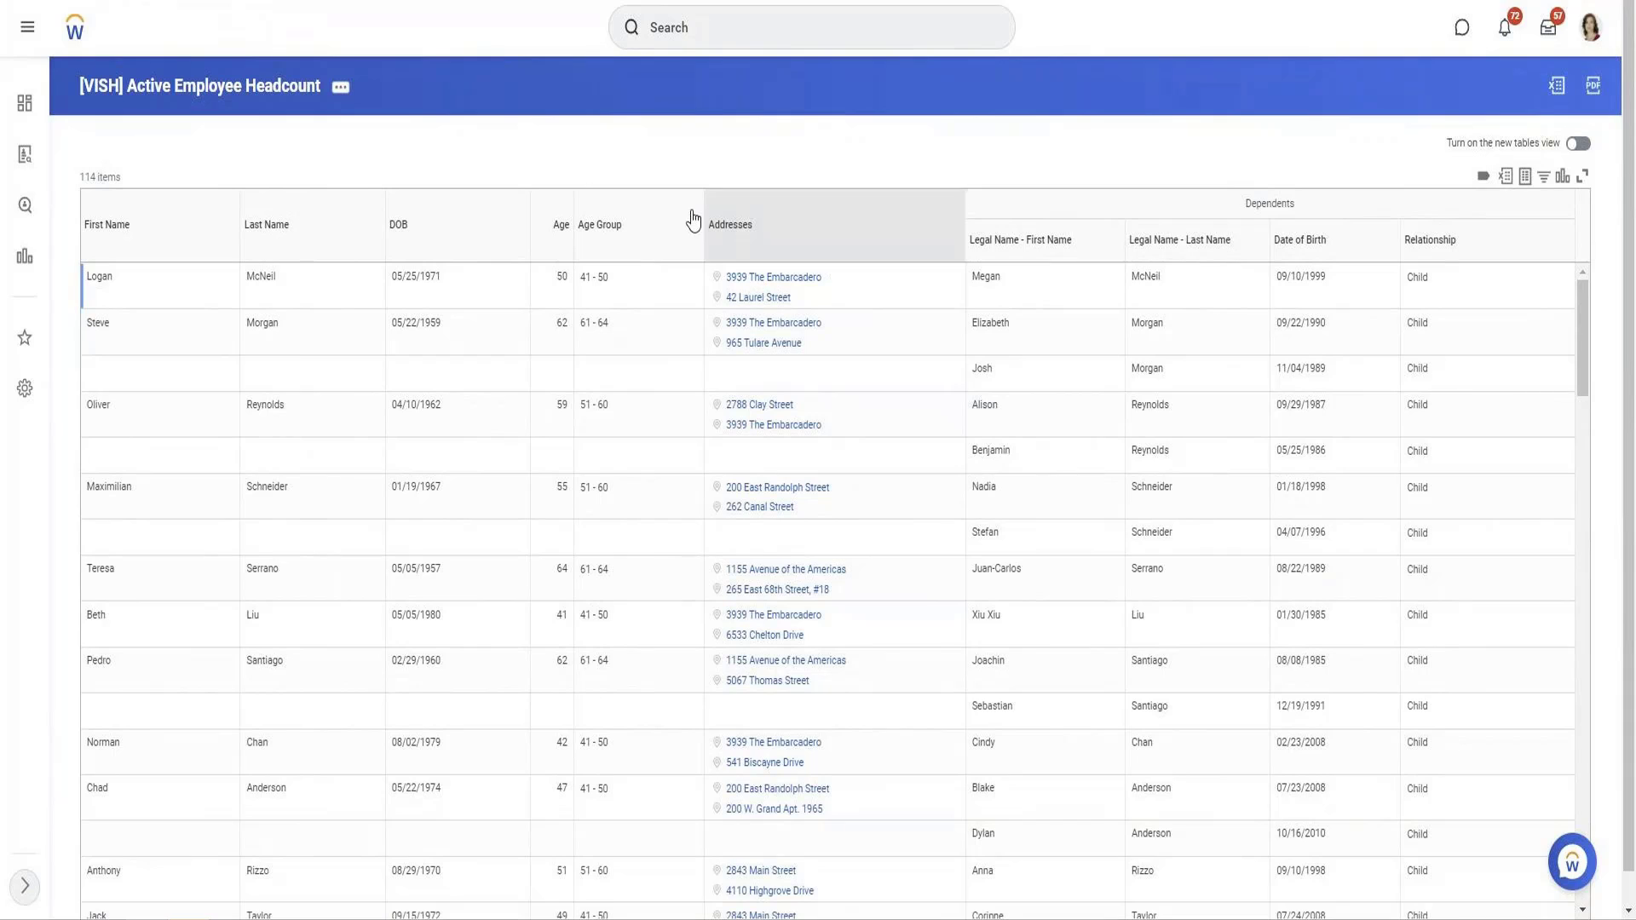
Reopen the Active Employee Headcount report for editing and add a column row below the Addresses field.
{"action": "left_click", "coordinate": [339, 98]}
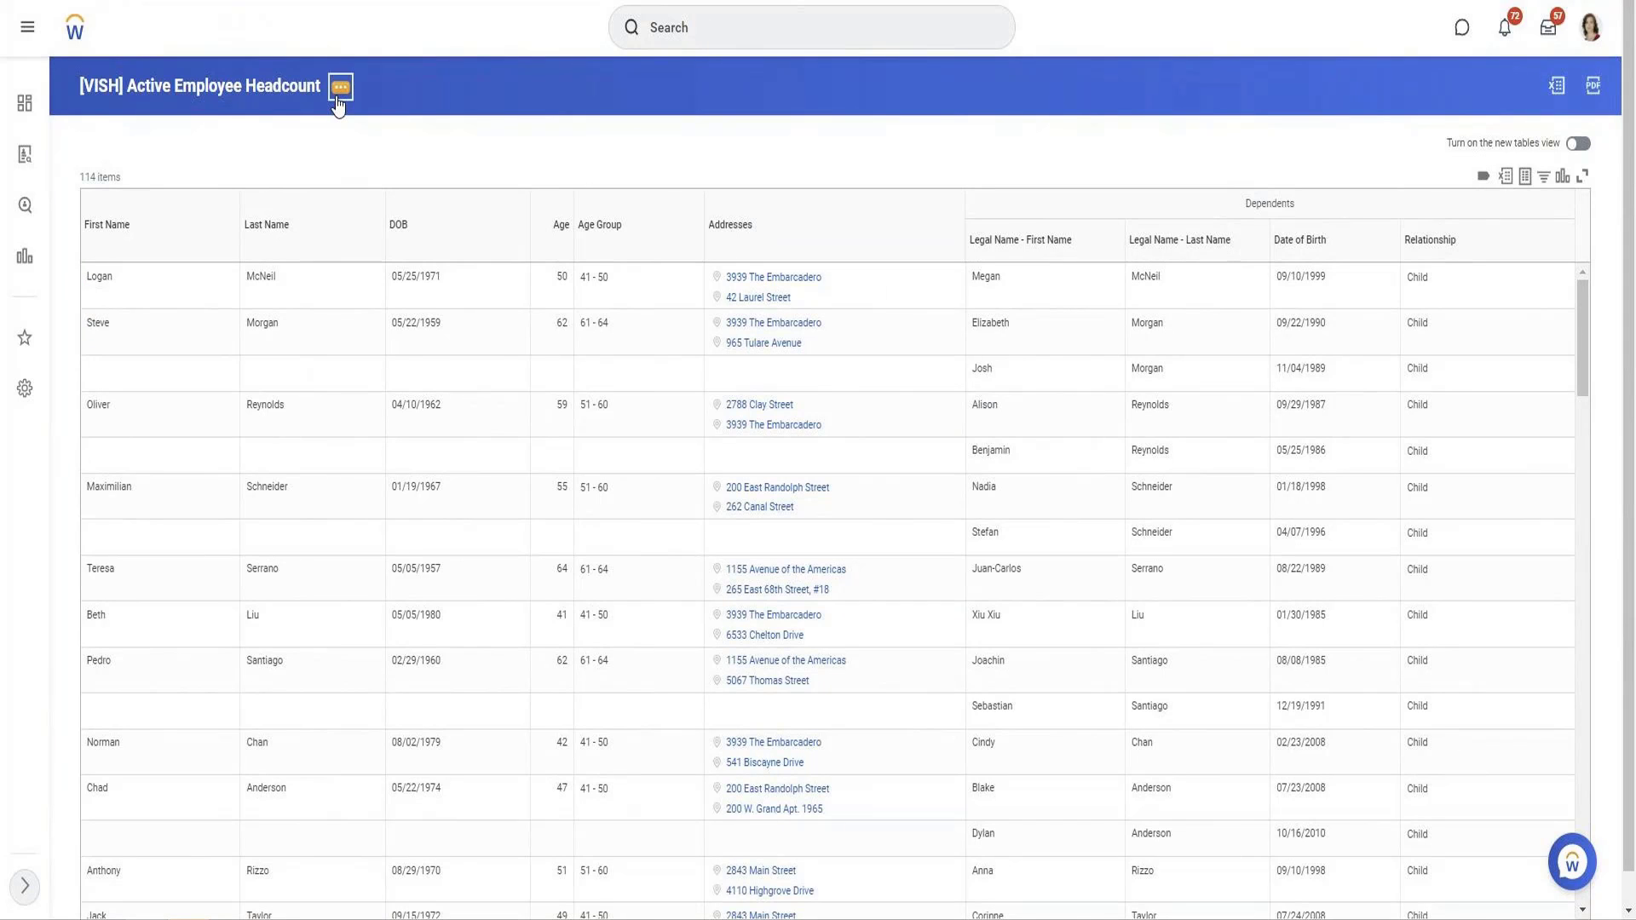
{"action": "mouse_move", "coordinate": [409, 136]}
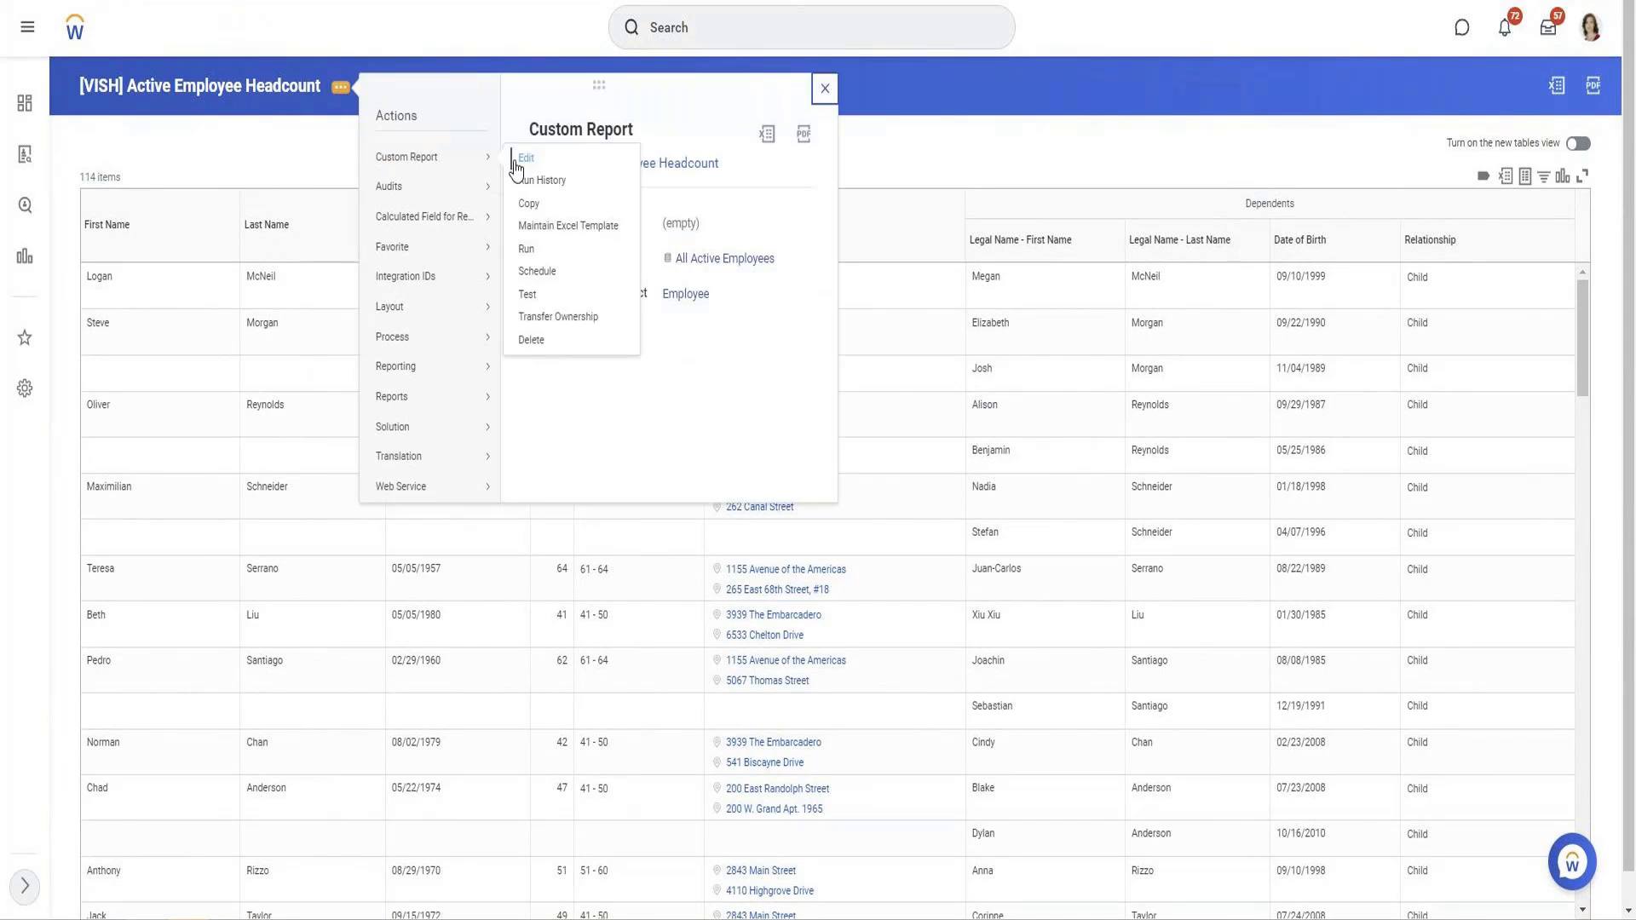
{"action": "left_click", "coordinate": [527, 162]}
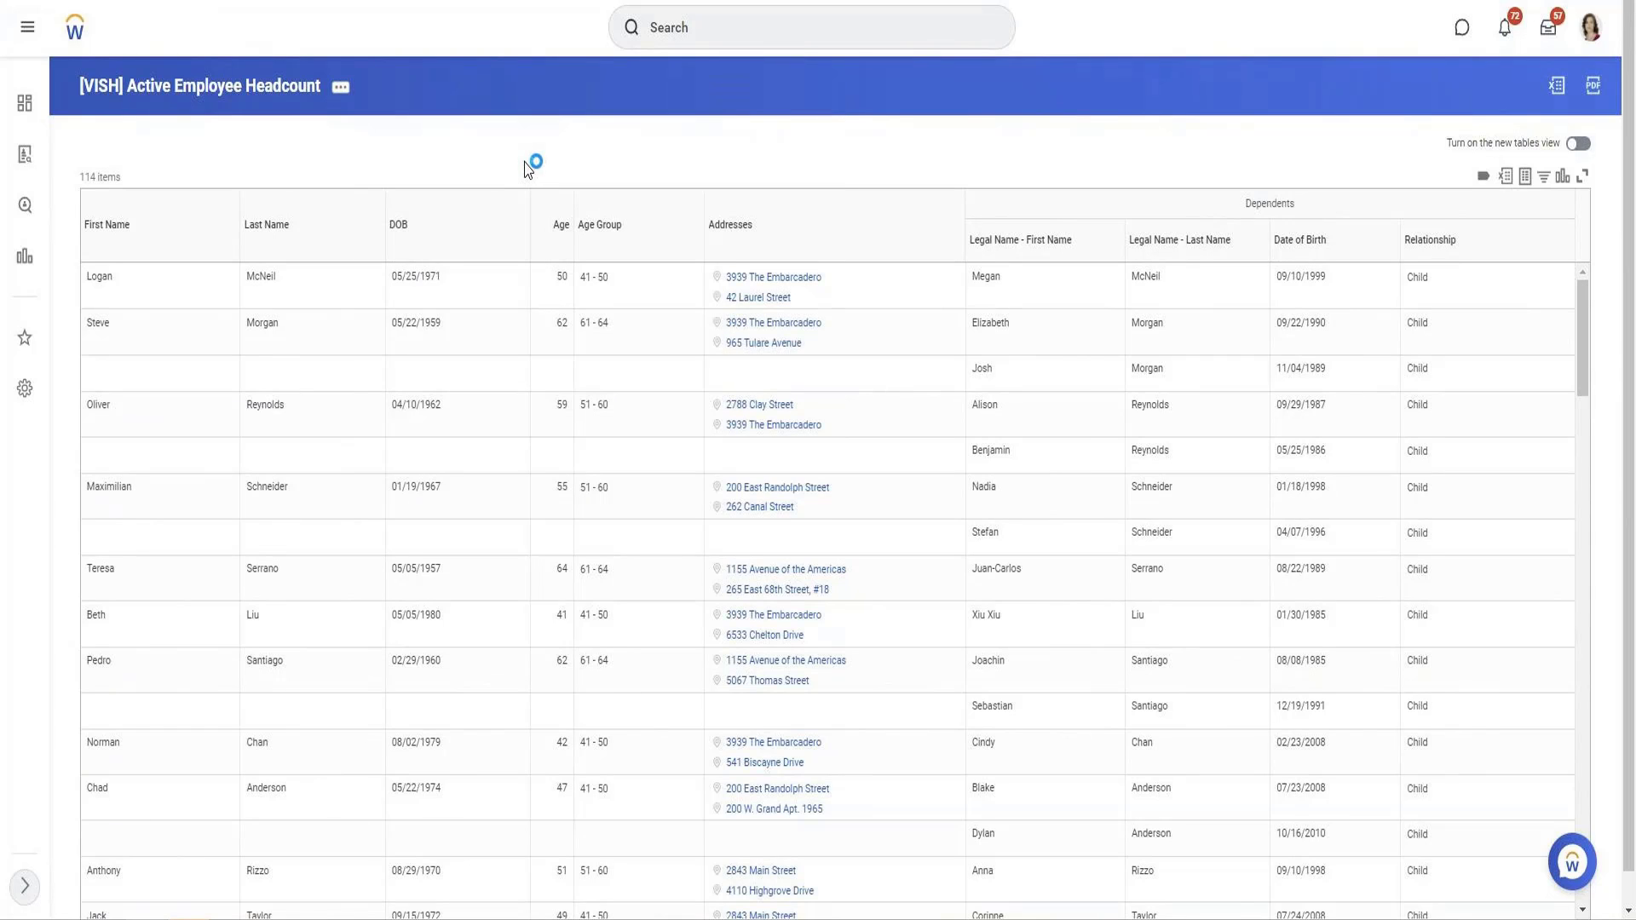
{"action": "scroll", "coordinate": [596, 354], "scroll_direction": "down", "scroll_amount": 5}
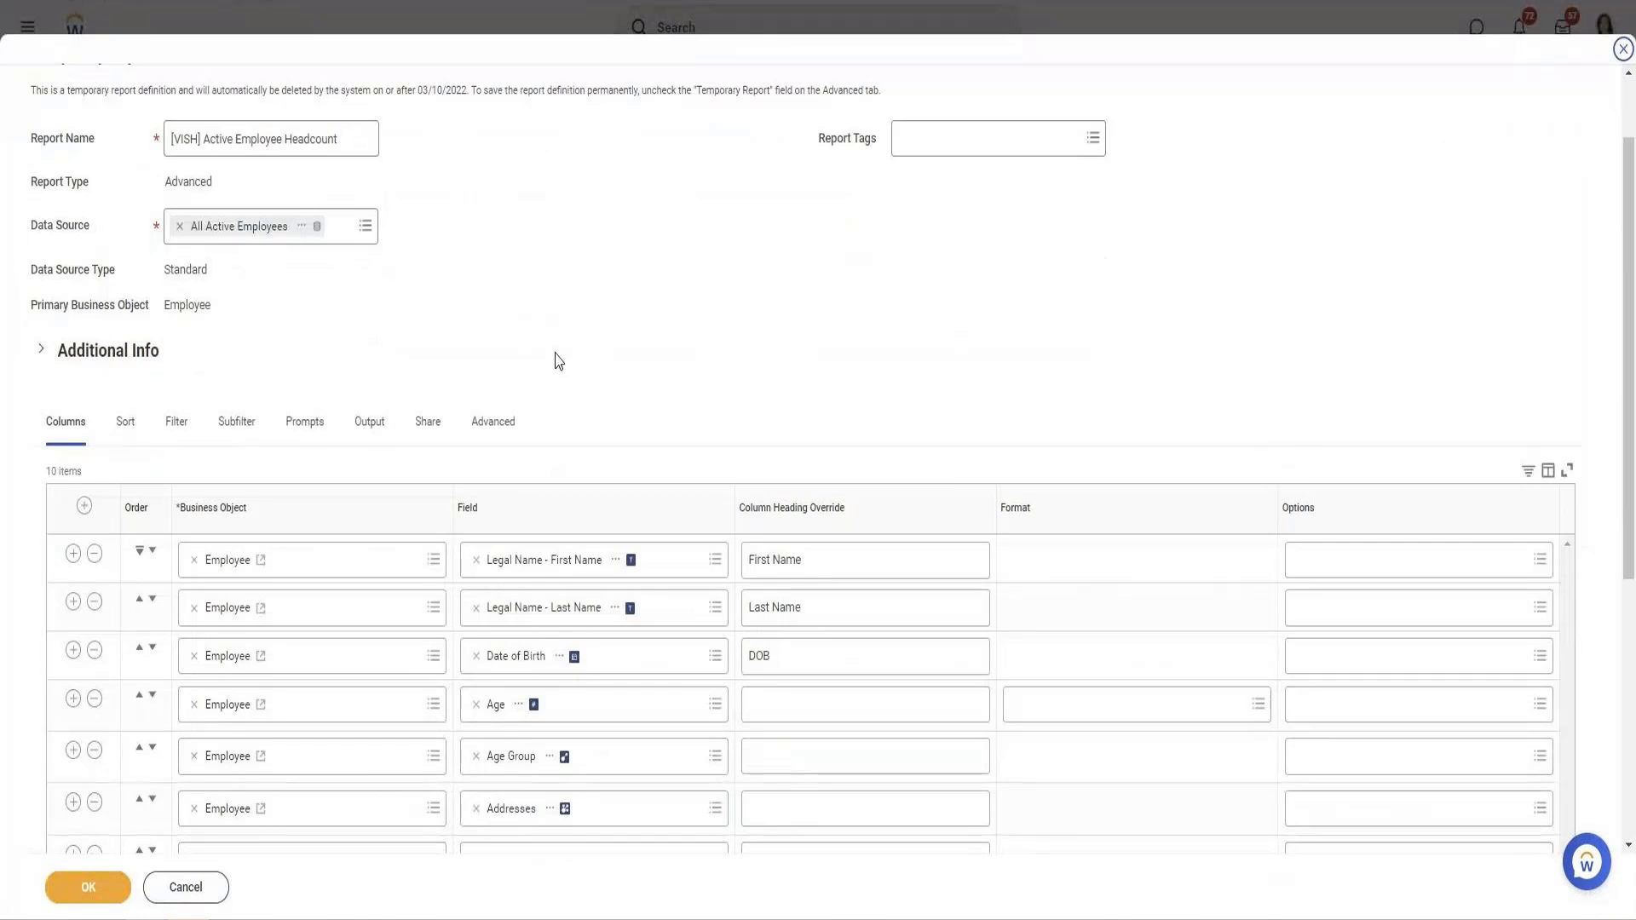
{"action": "left_click", "coordinate": [73, 499]}
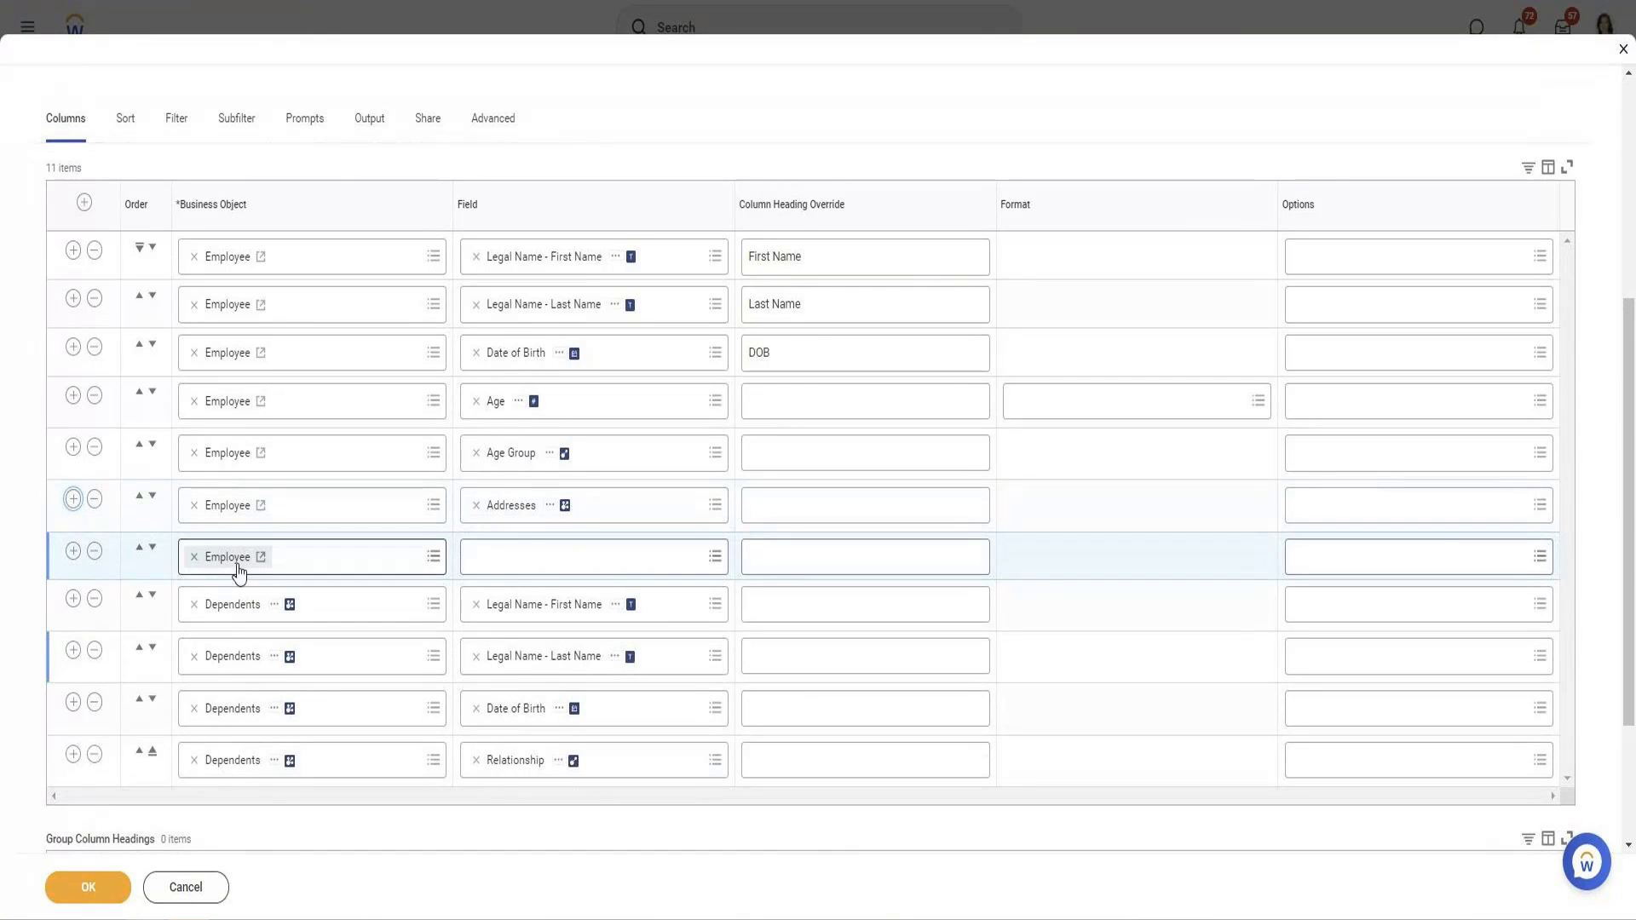
Change the new column row's business object to Addresses.
{"action": "left_click", "coordinate": [353, 564]}
{"action": "type", "text": "Add"}
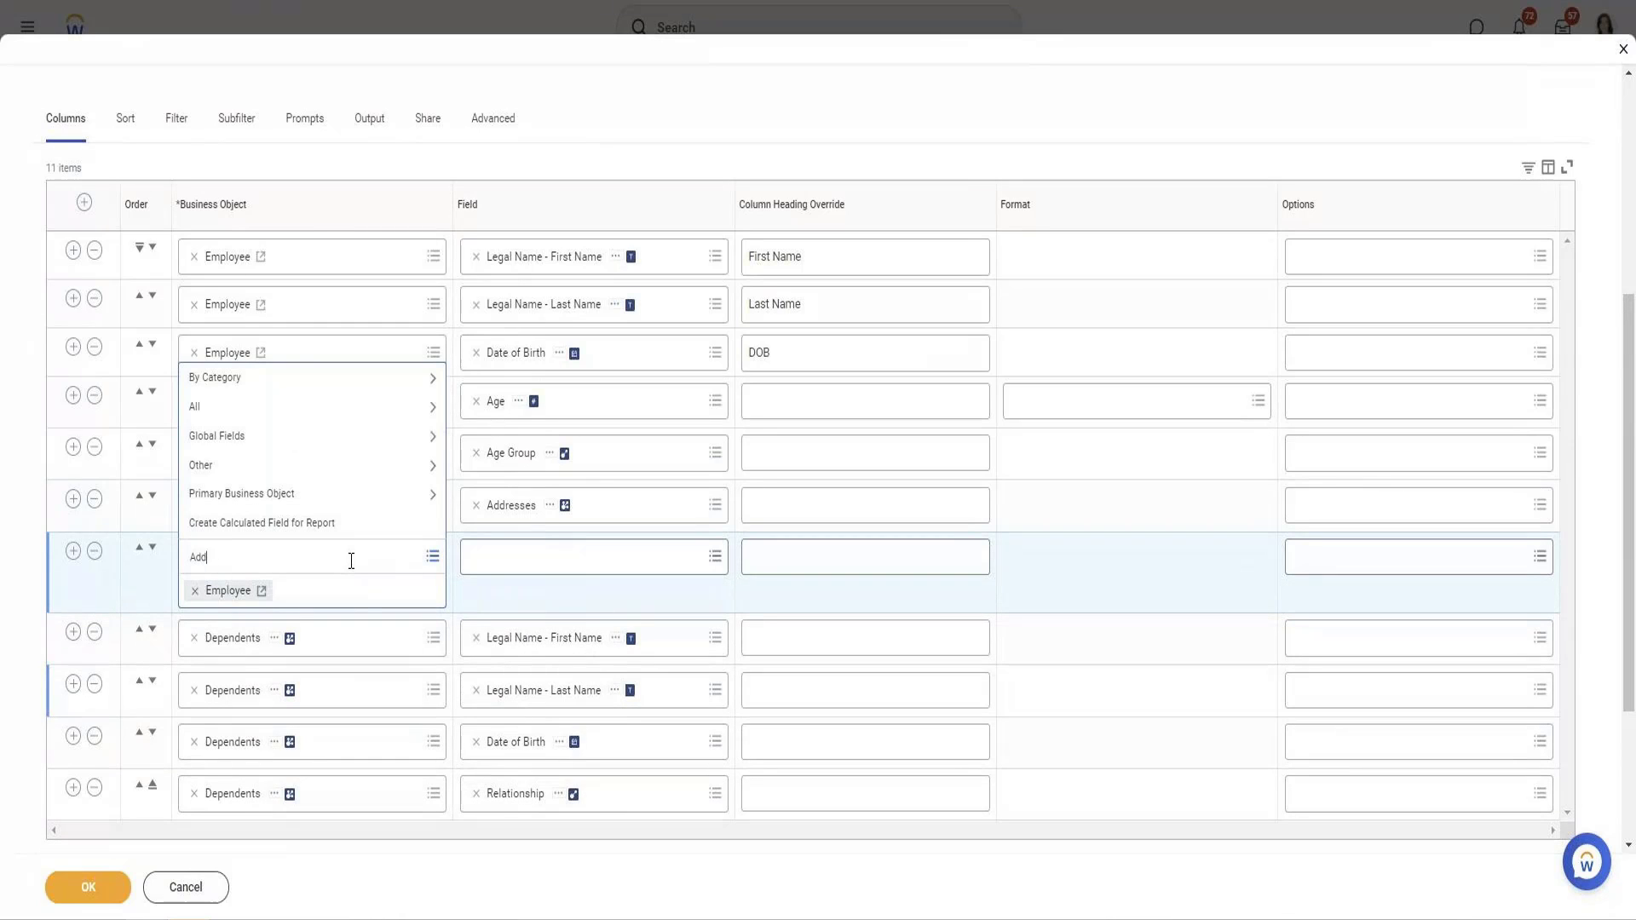
{"action": "type", "text": "resses"}
{"action": "key", "text": "Return"}
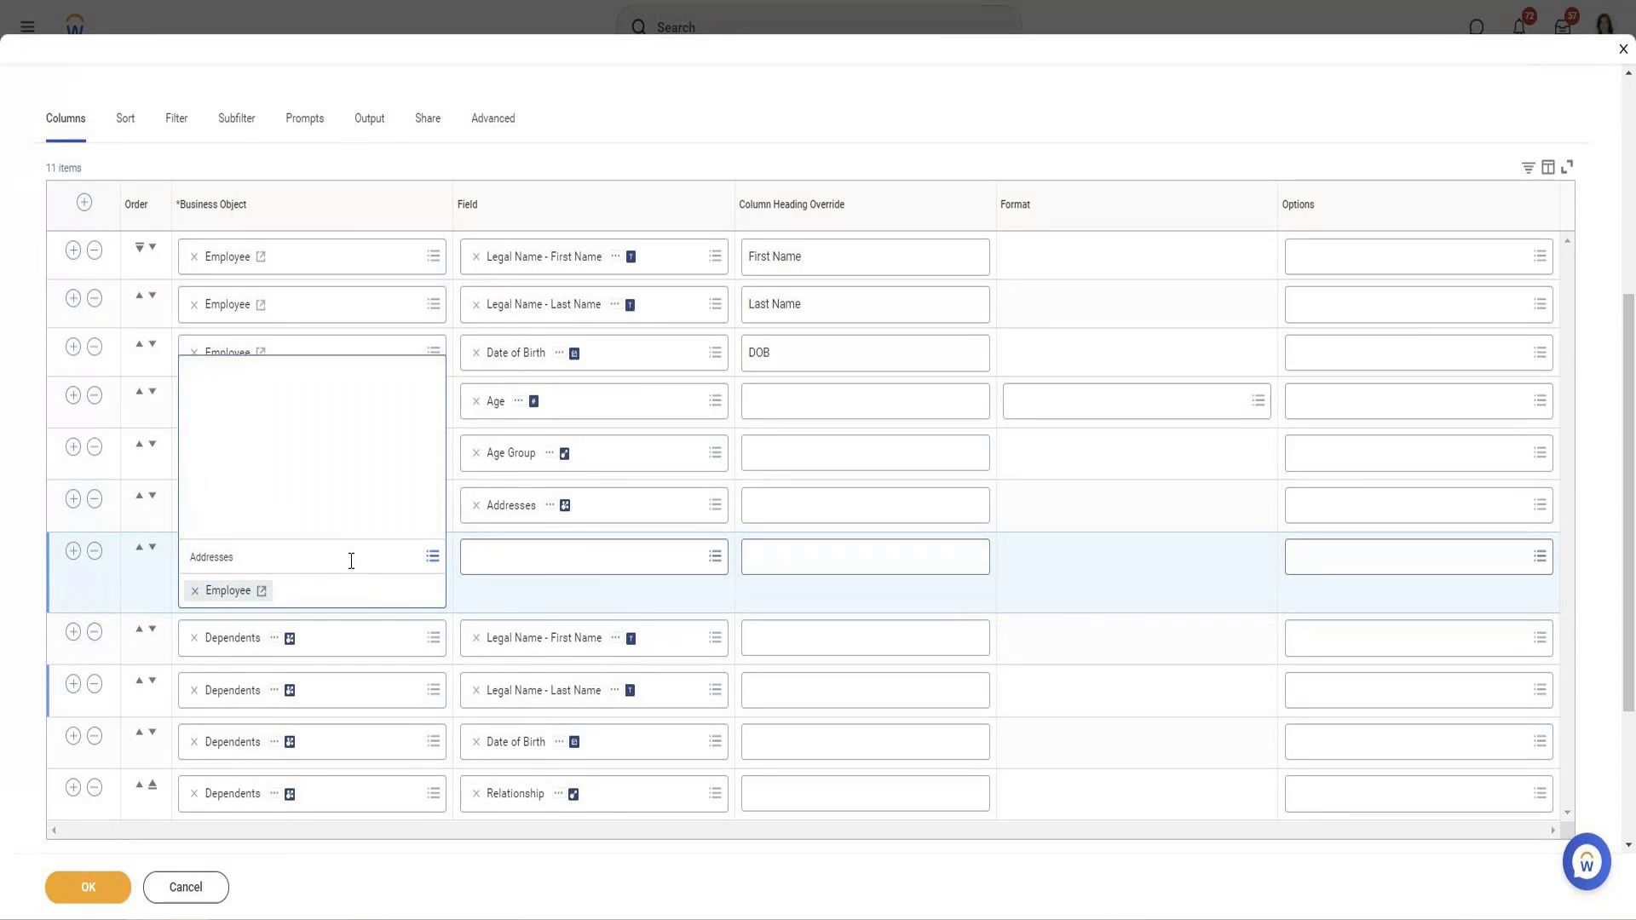
{"action": "key", "text": "Return"}
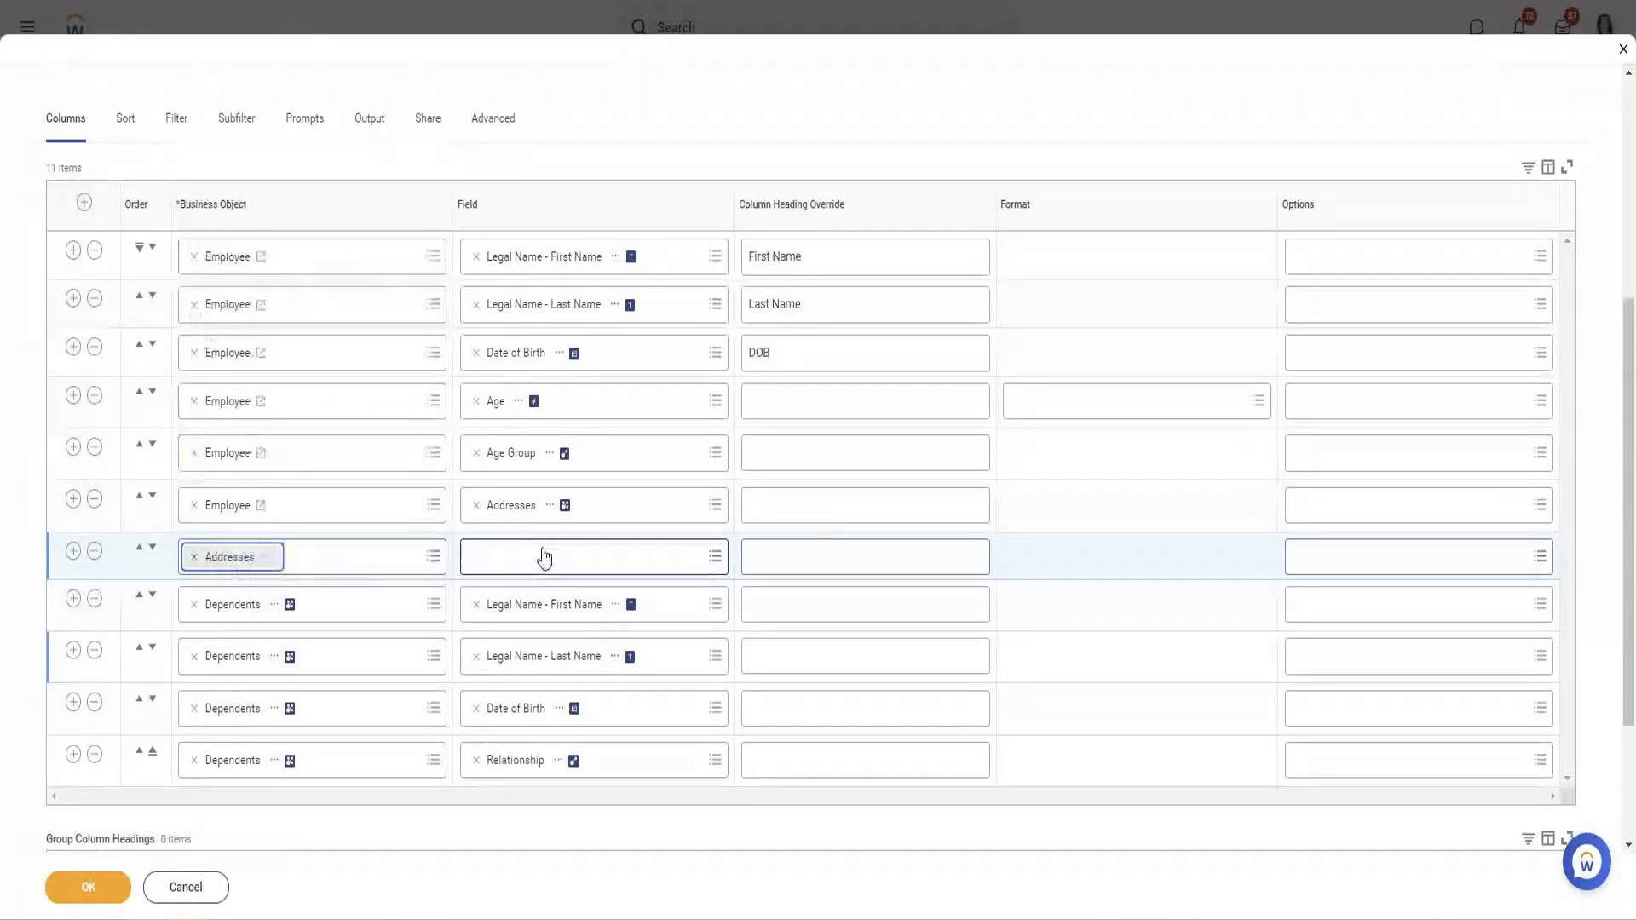
Set the new Addresses column row's field to Address.
{"action": "left_click", "coordinate": [544, 558]}
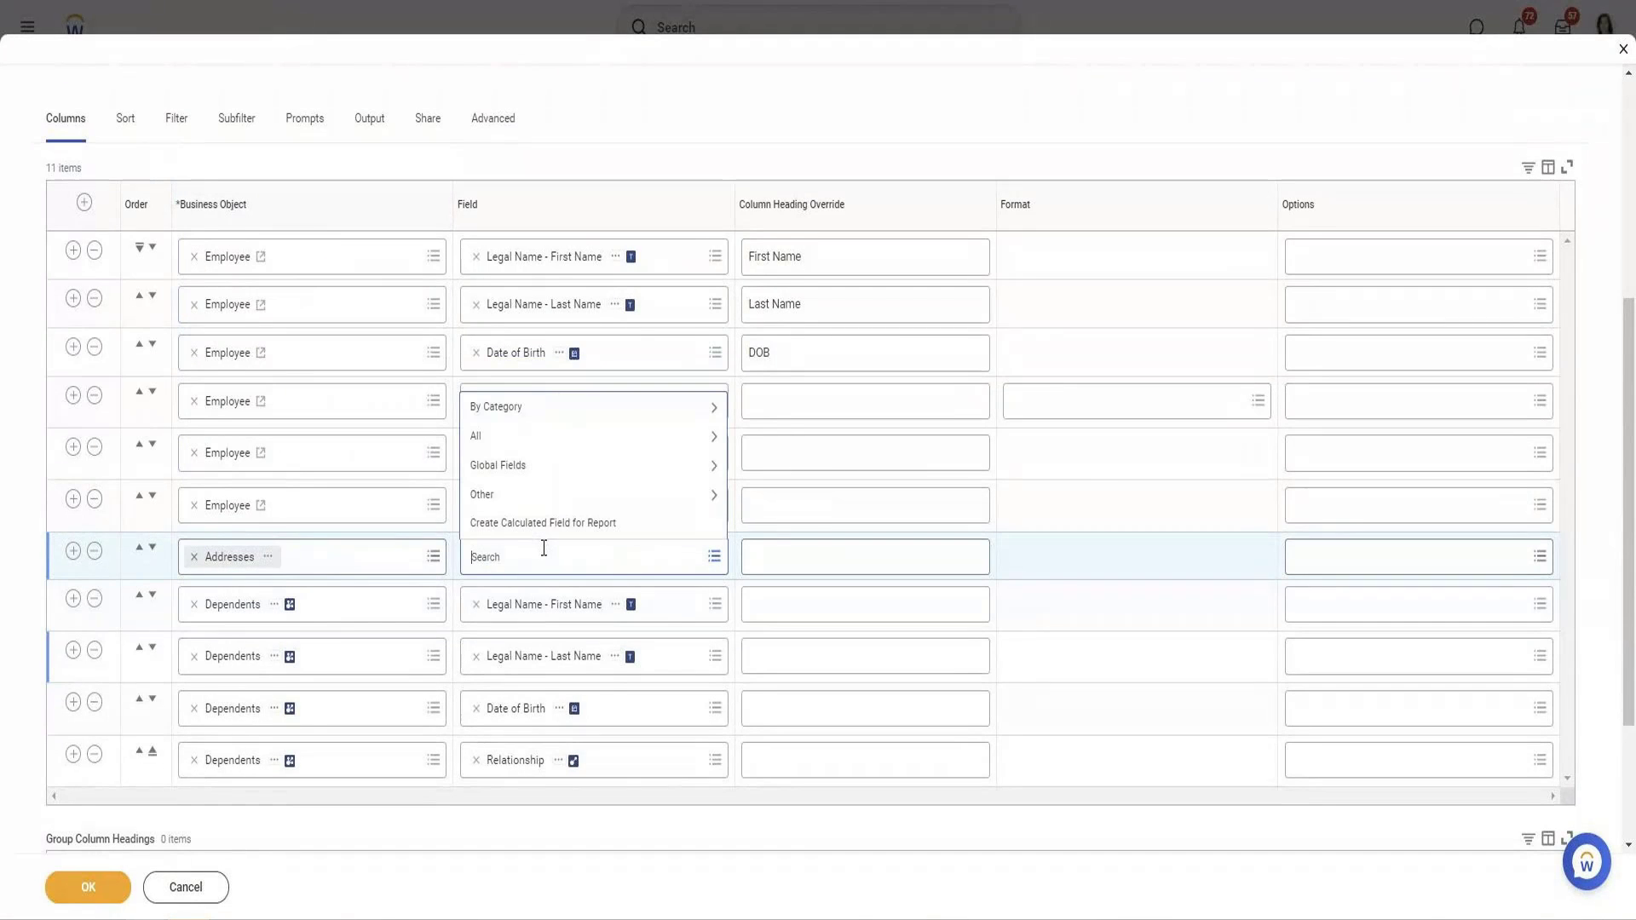
{"action": "type", "text": "Address"}
{"action": "key", "text": "Return"}
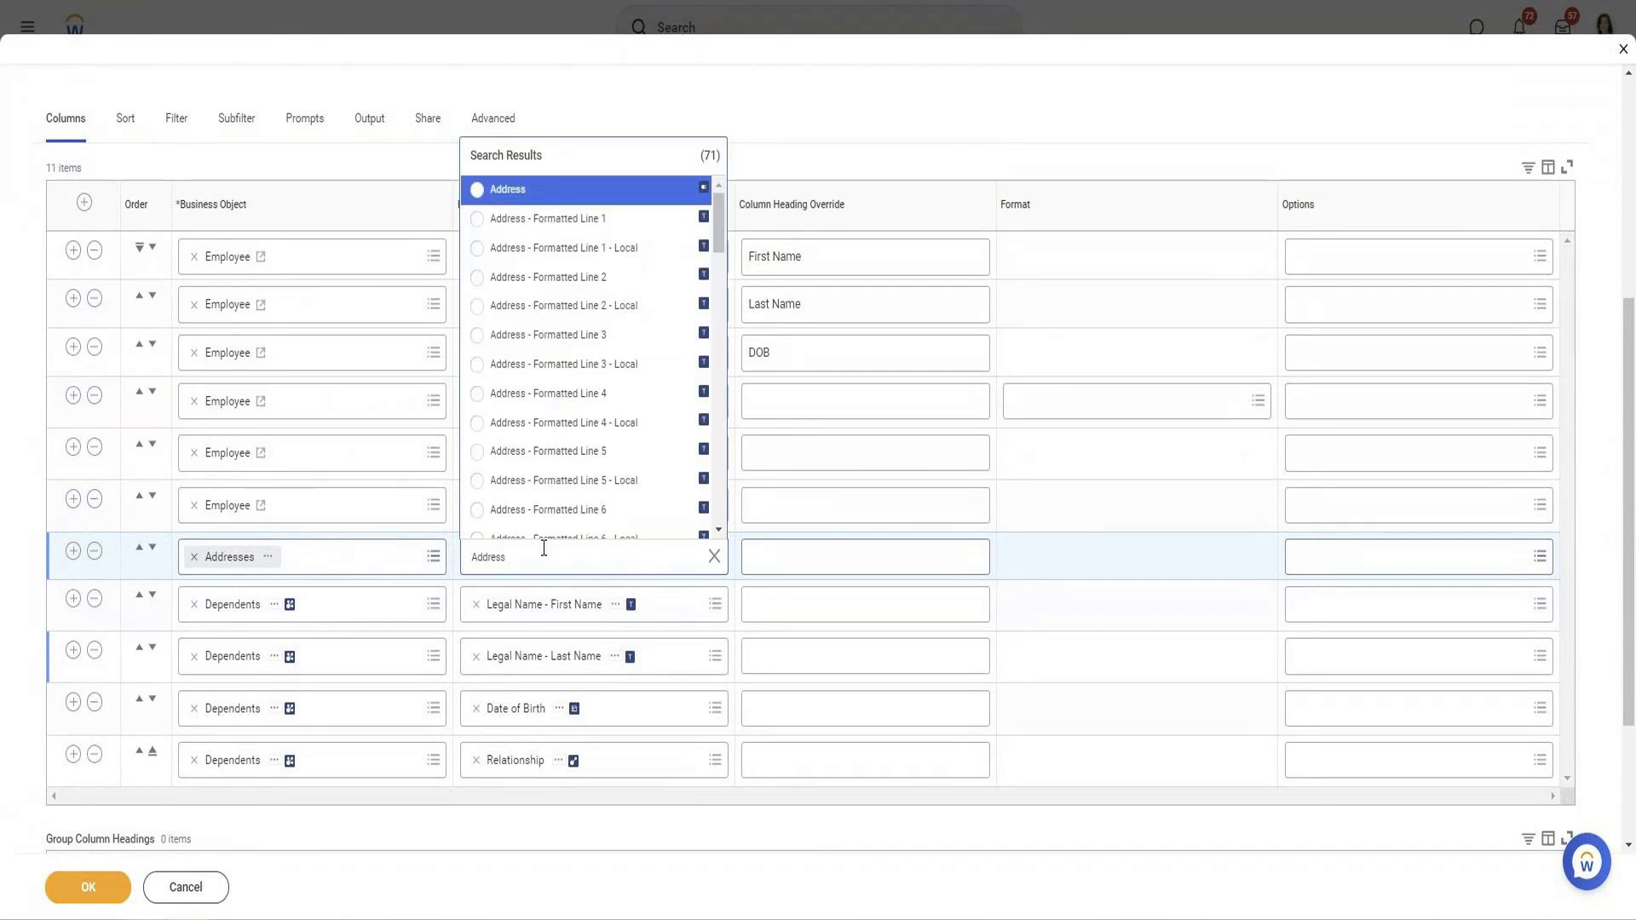
{"action": "left_click", "coordinate": [532, 191]}
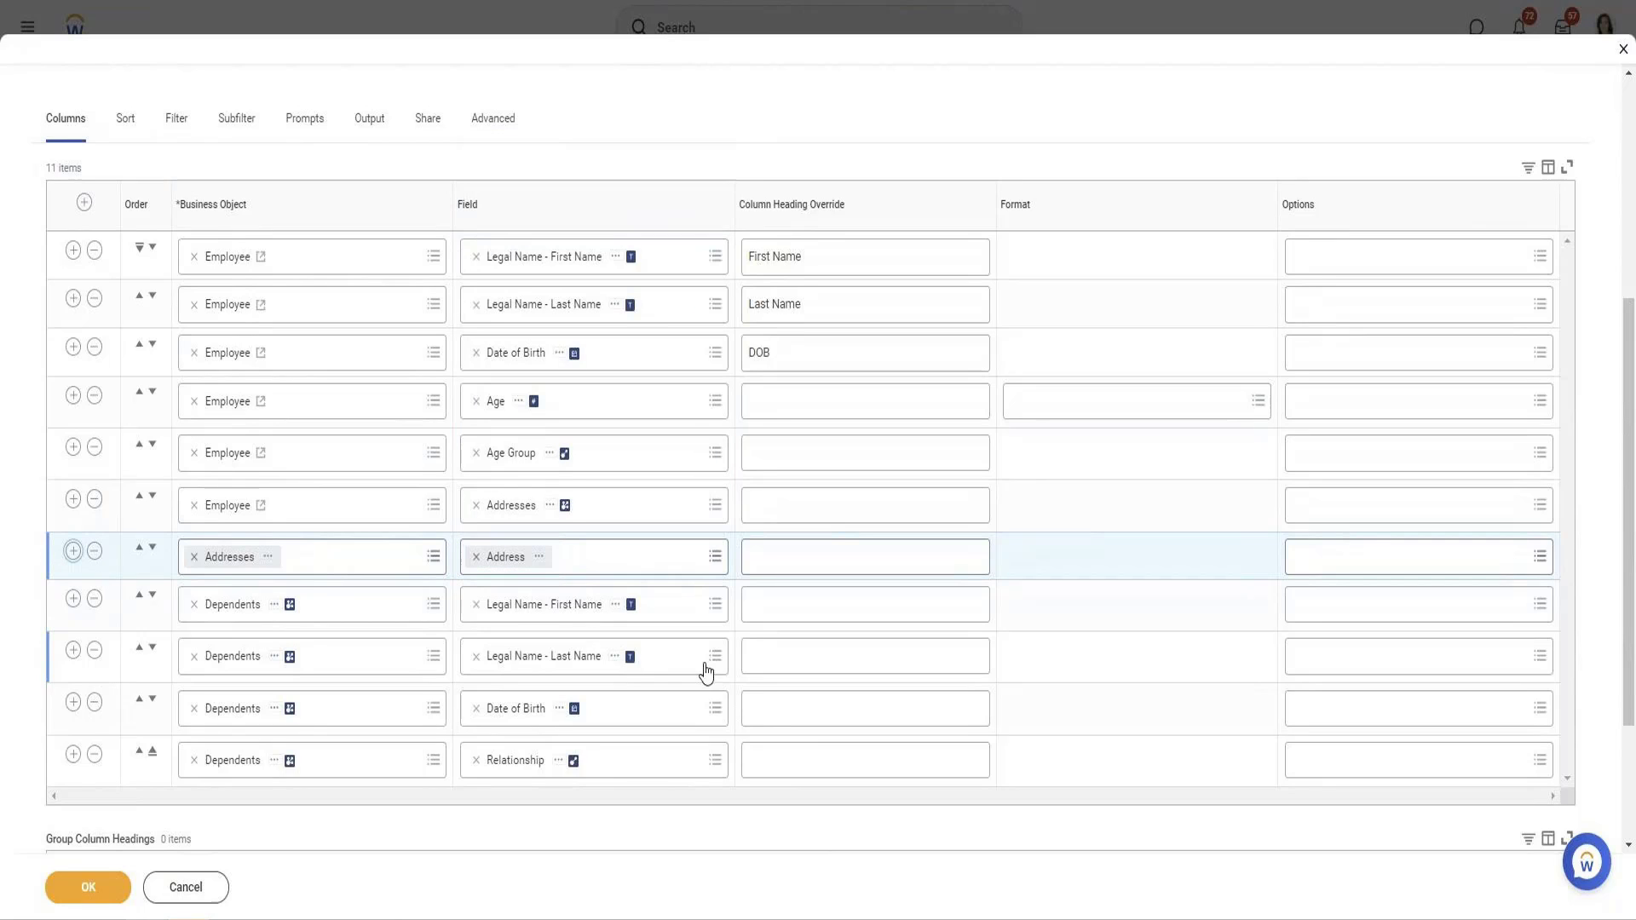
Add a second Addresses column row below it and set its field to Address Usage.
{"action": "left_click", "coordinate": [585, 606]}
{"action": "type", "text": "A"}
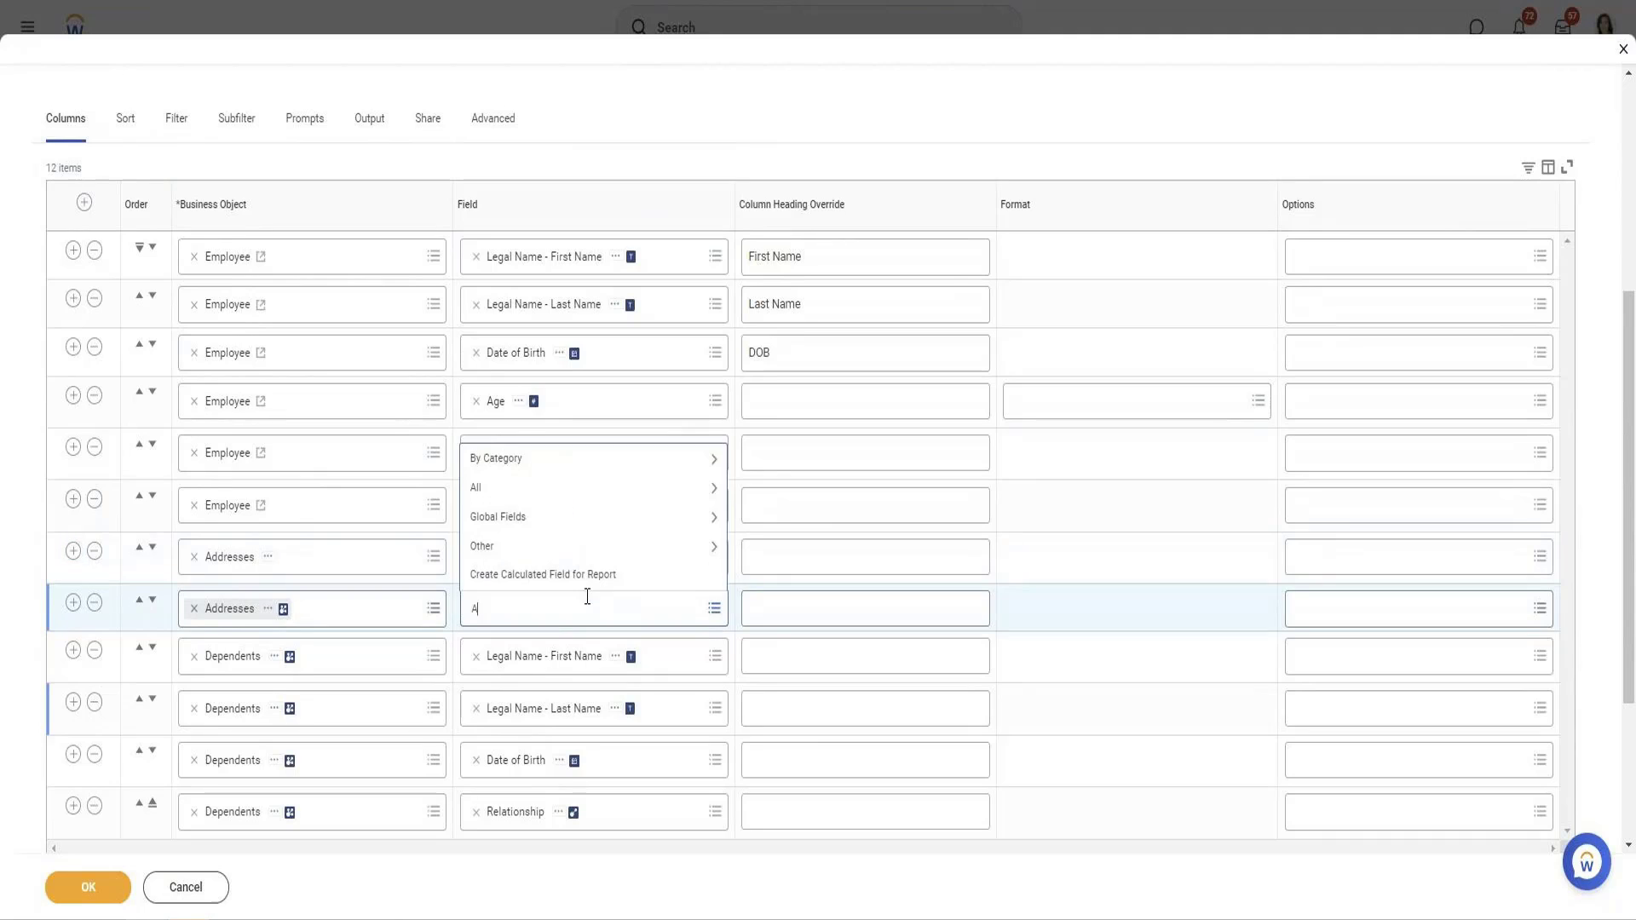
{"action": "type", "text": "ddress type"}
{"action": "key", "text": "Return"}
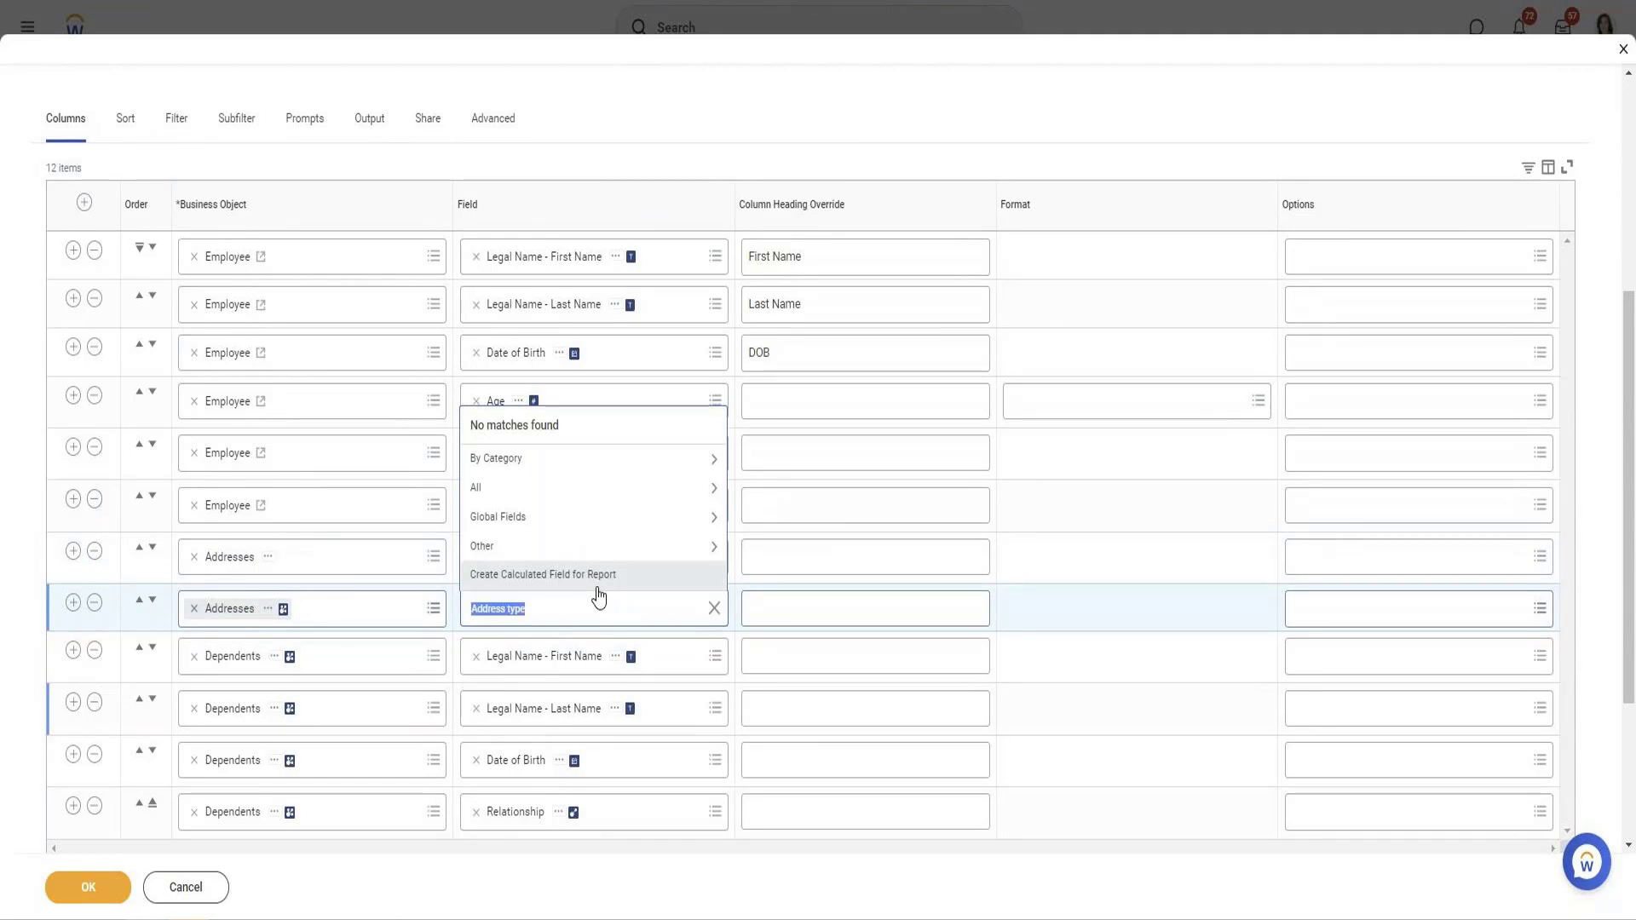
{"action": "left_click", "coordinate": [514, 464]}
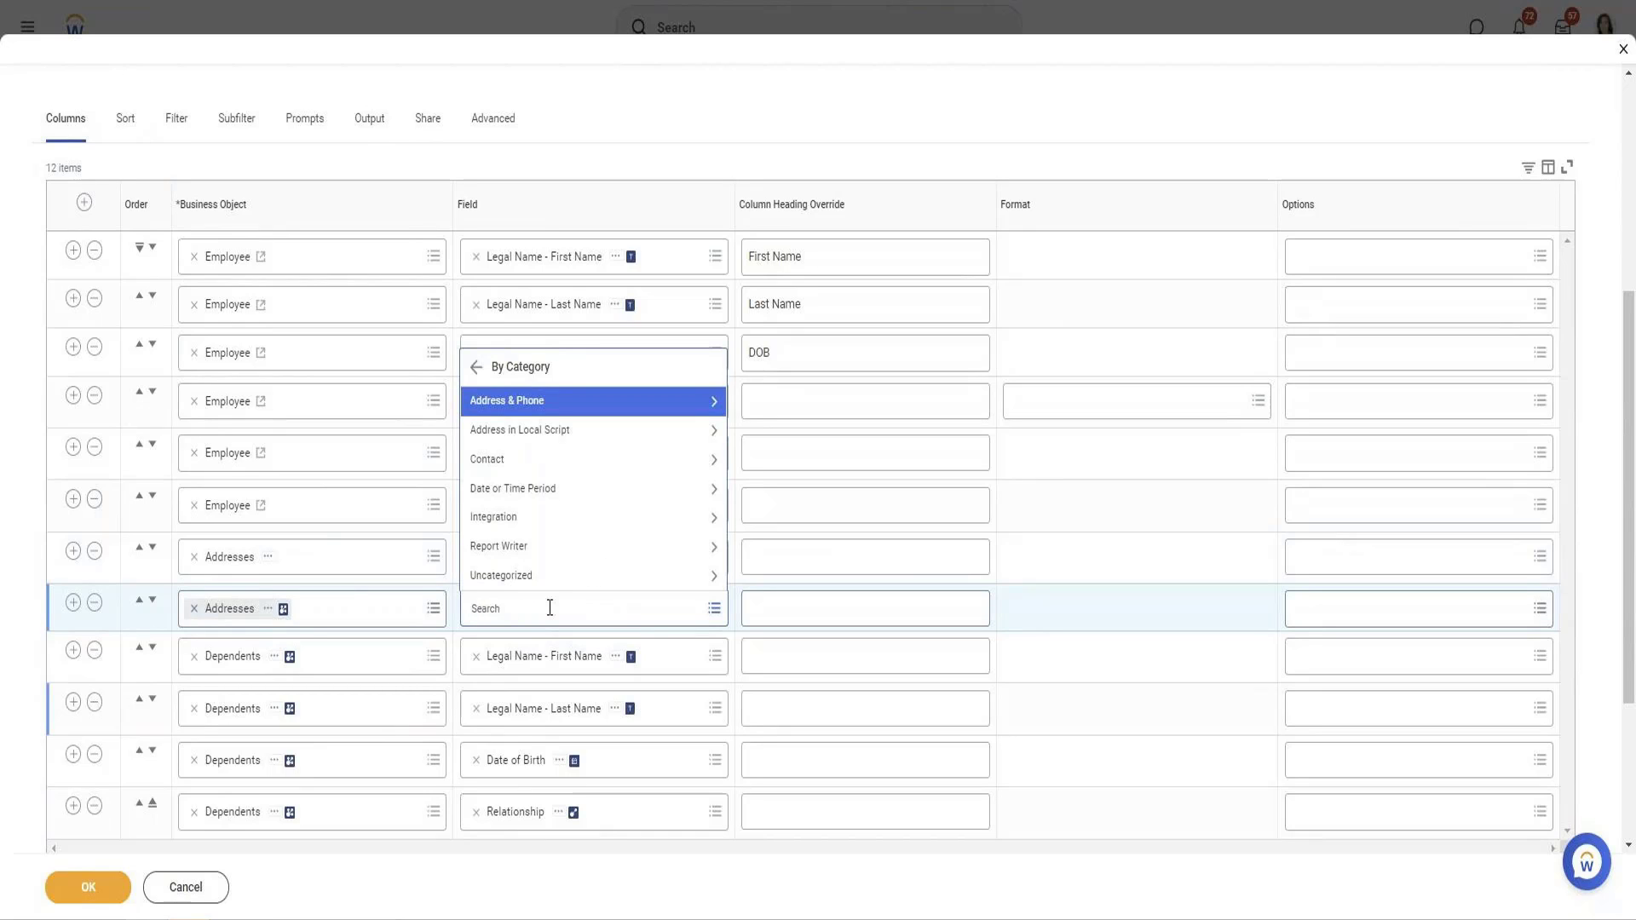
{"action": "type", "text": "USage"}
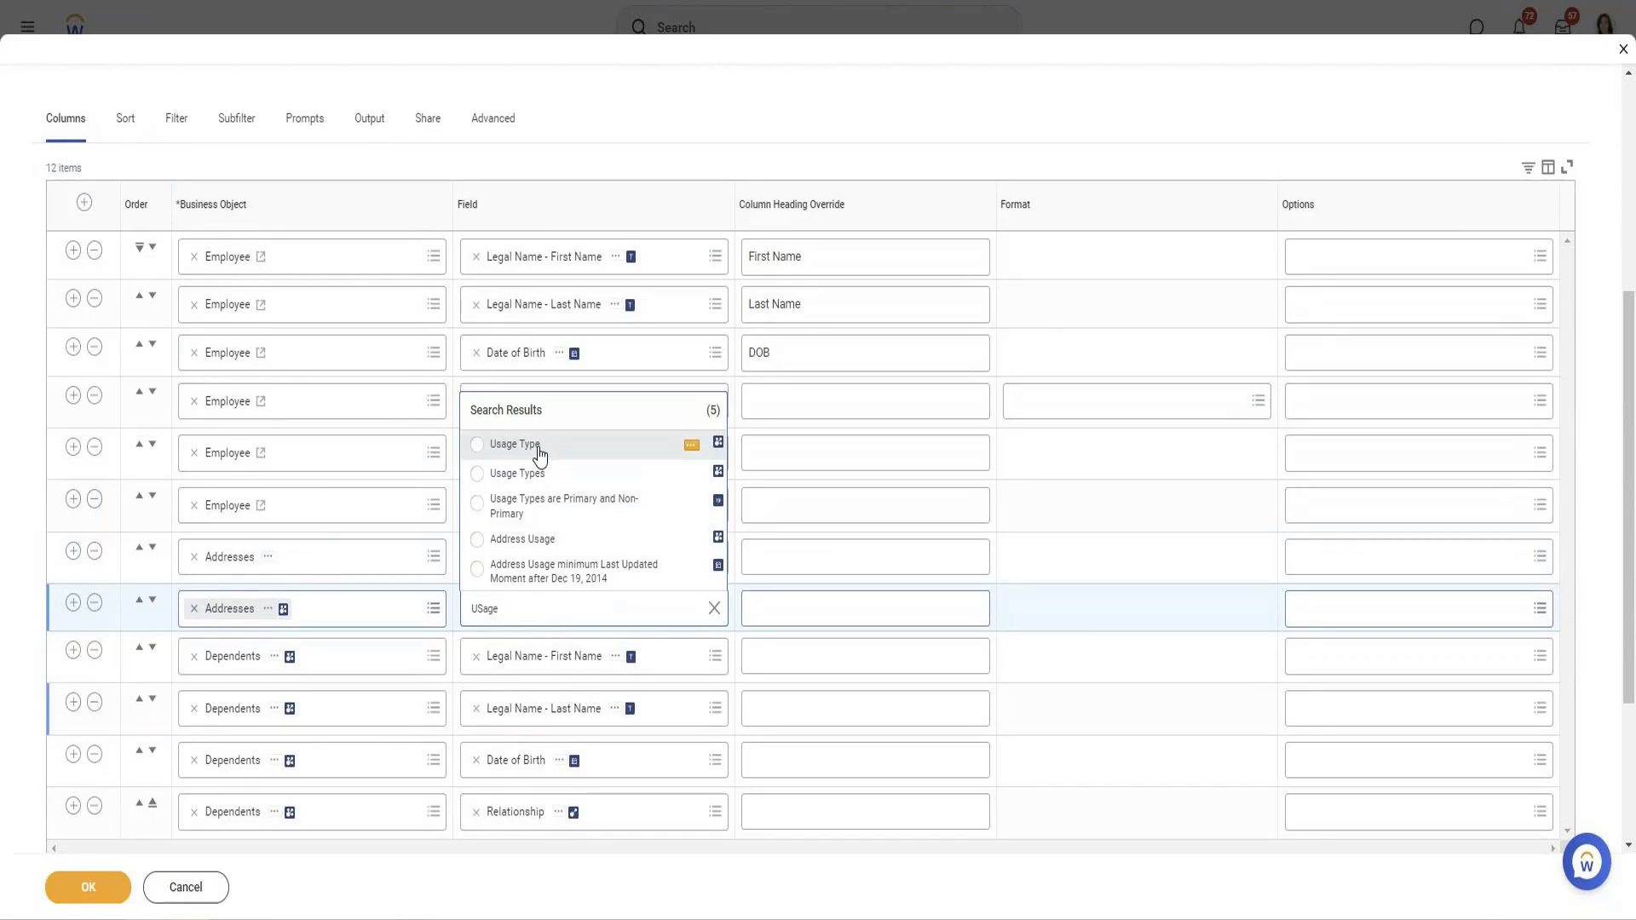
{"action": "left_click", "coordinate": [540, 450]}
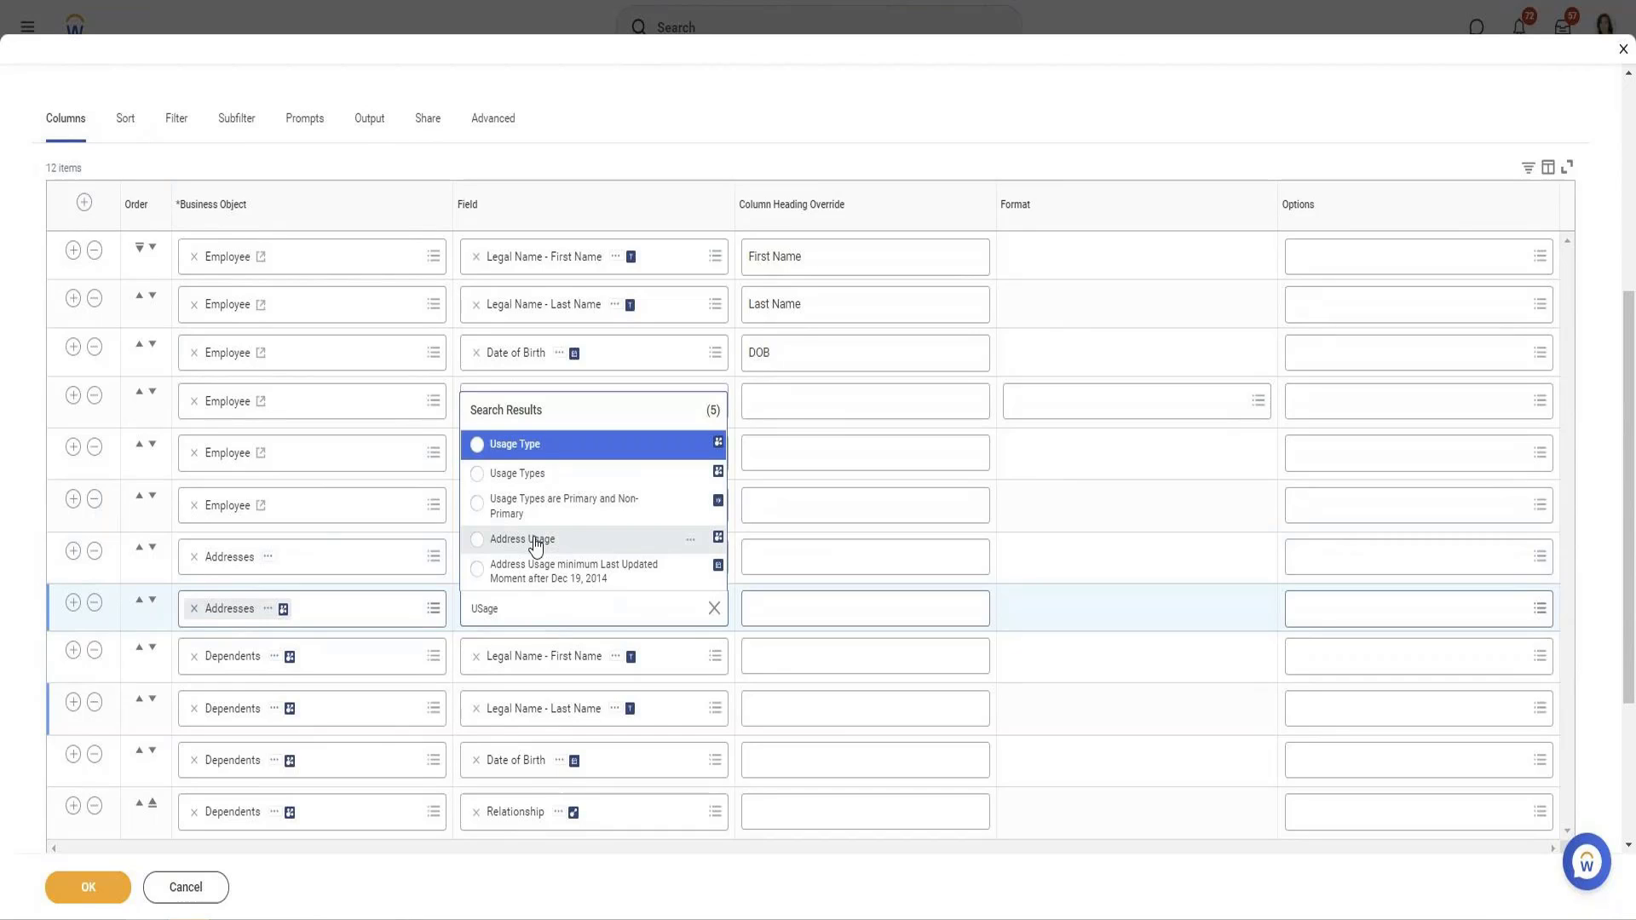
{"action": "left_click", "coordinate": [535, 541]}
Add a third Addresses column row below Address Usage and set its field to Usage Type.
{"action": "left_click", "coordinate": [74, 607]}
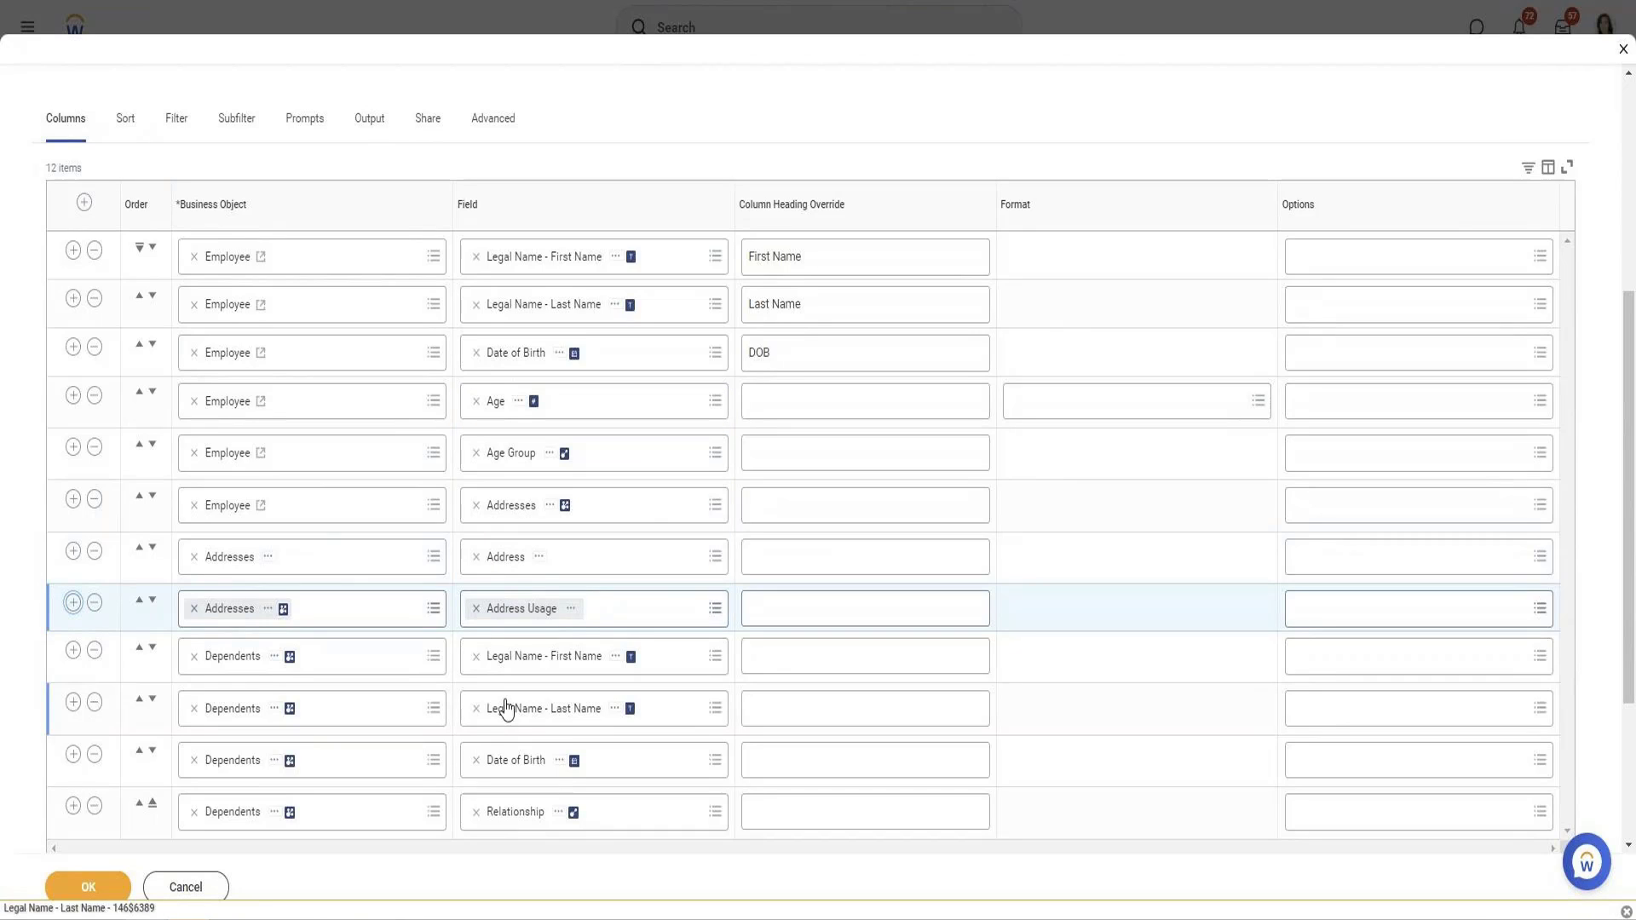
{"action": "left_click", "coordinate": [529, 661]}
{"action": "type", "text": "Address"}
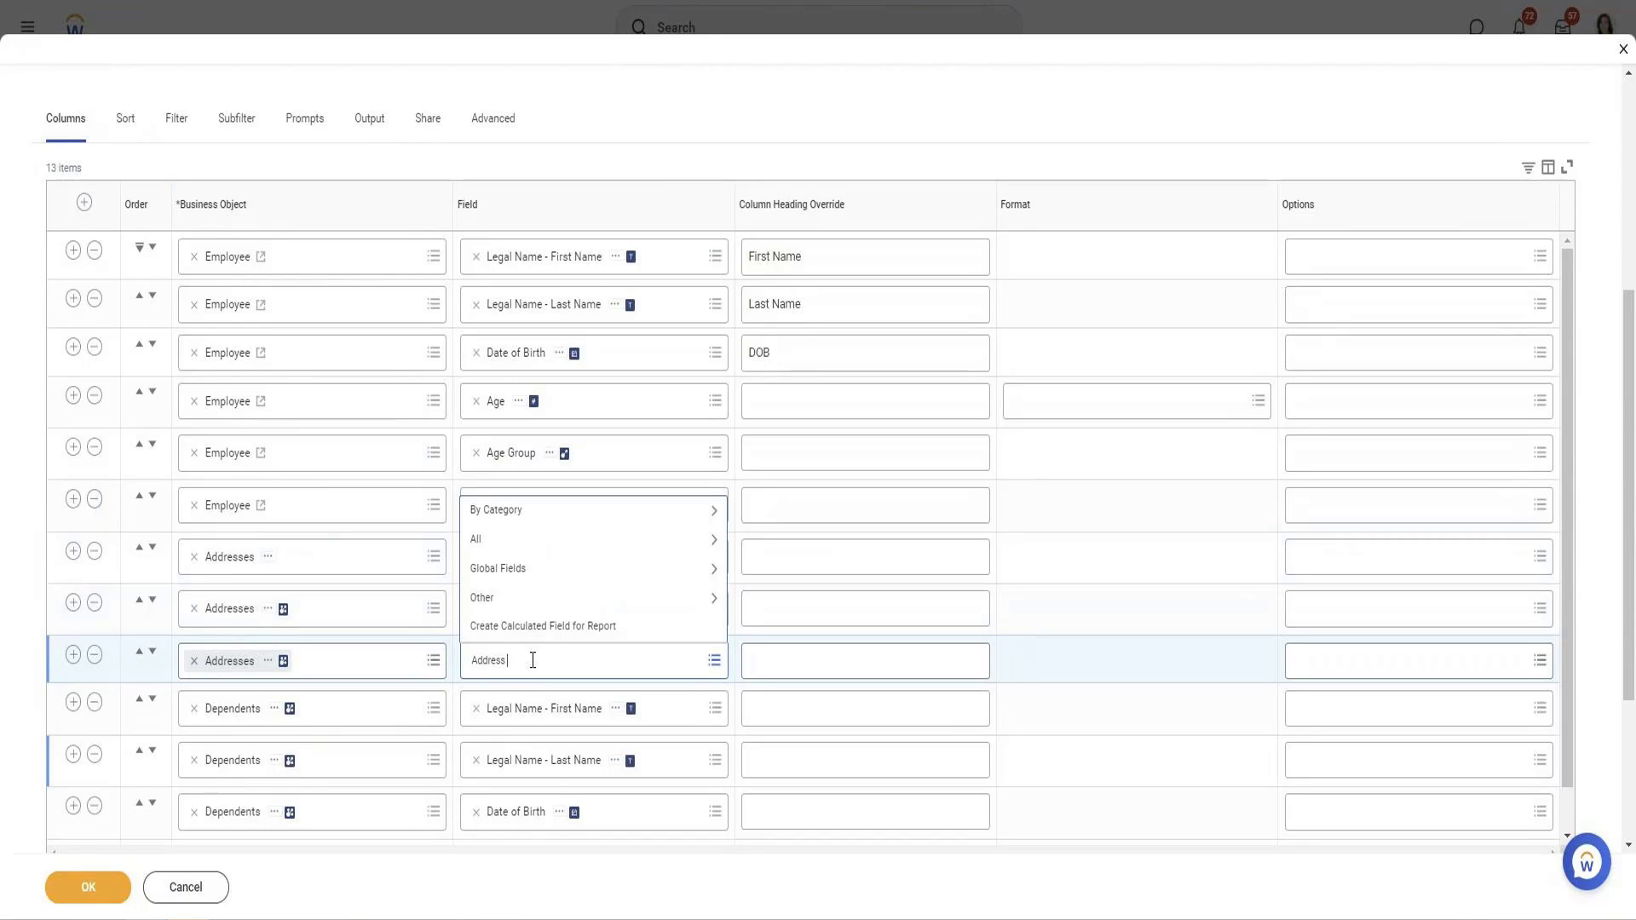
{"action": "key", "text": "BackSpace"}
{"action": "key", "text": "BackSpace"}
{"action": "key", "text": "BackSpace"}
{"action": "key", "text": "BackSpace"}
{"action": "key", "text": "BackSpace"}
{"action": "key", "text": "BackSpace"}
{"action": "key", "text": "BackSpace"}
{"action": "type", "text": "usa"}
{"action": "key", "text": "Return"}
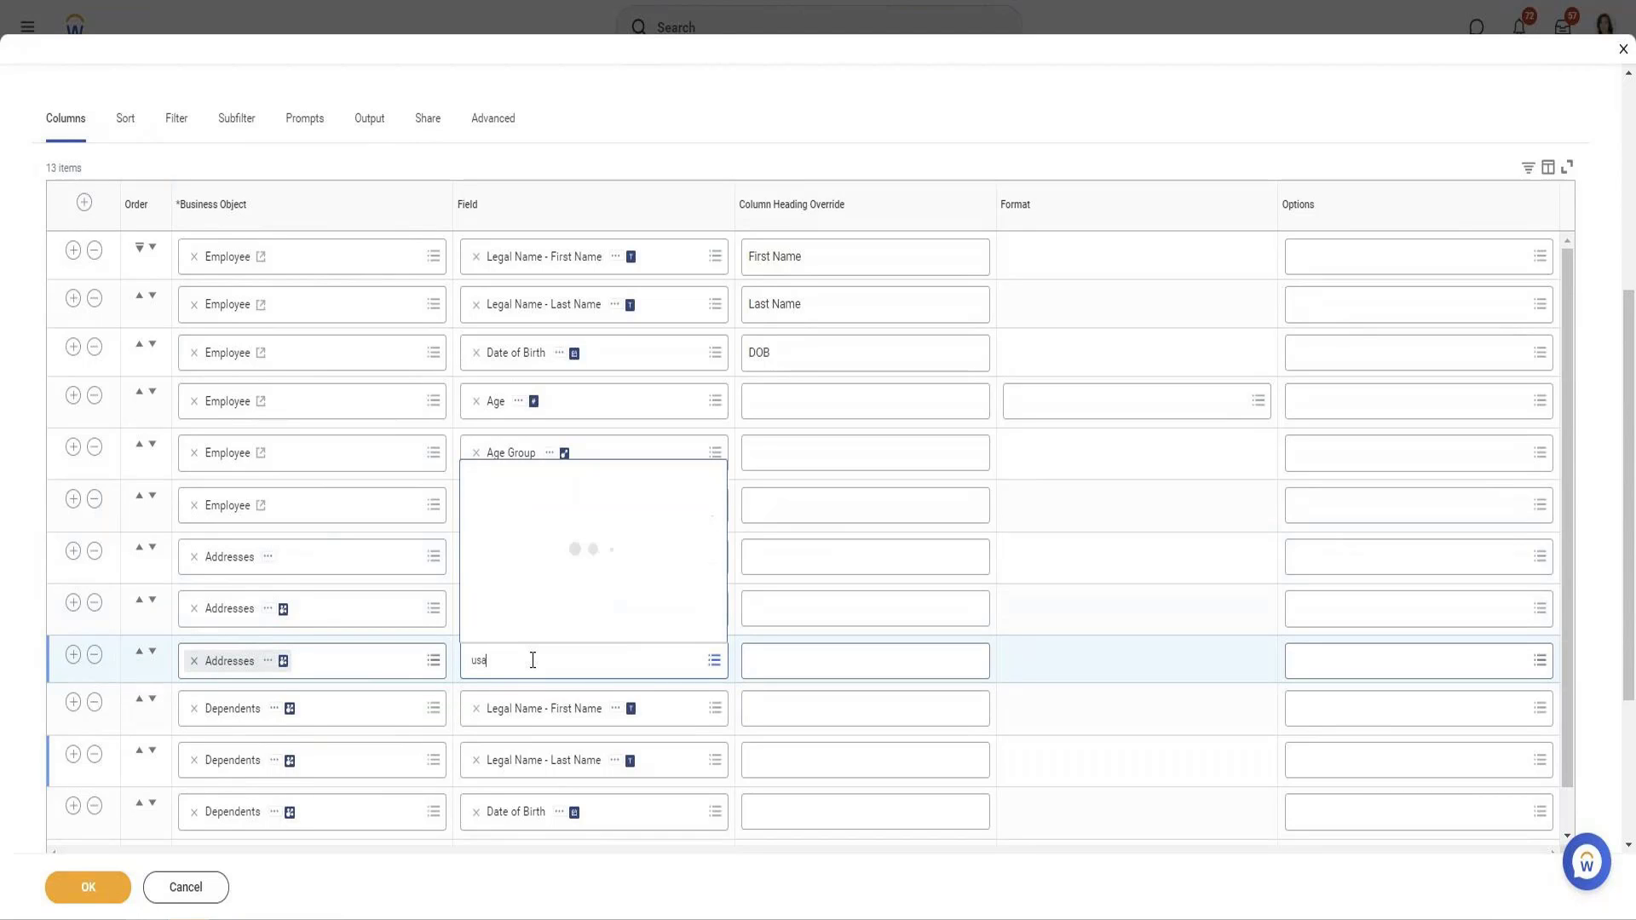
{"action": "key", "text": "Return"}
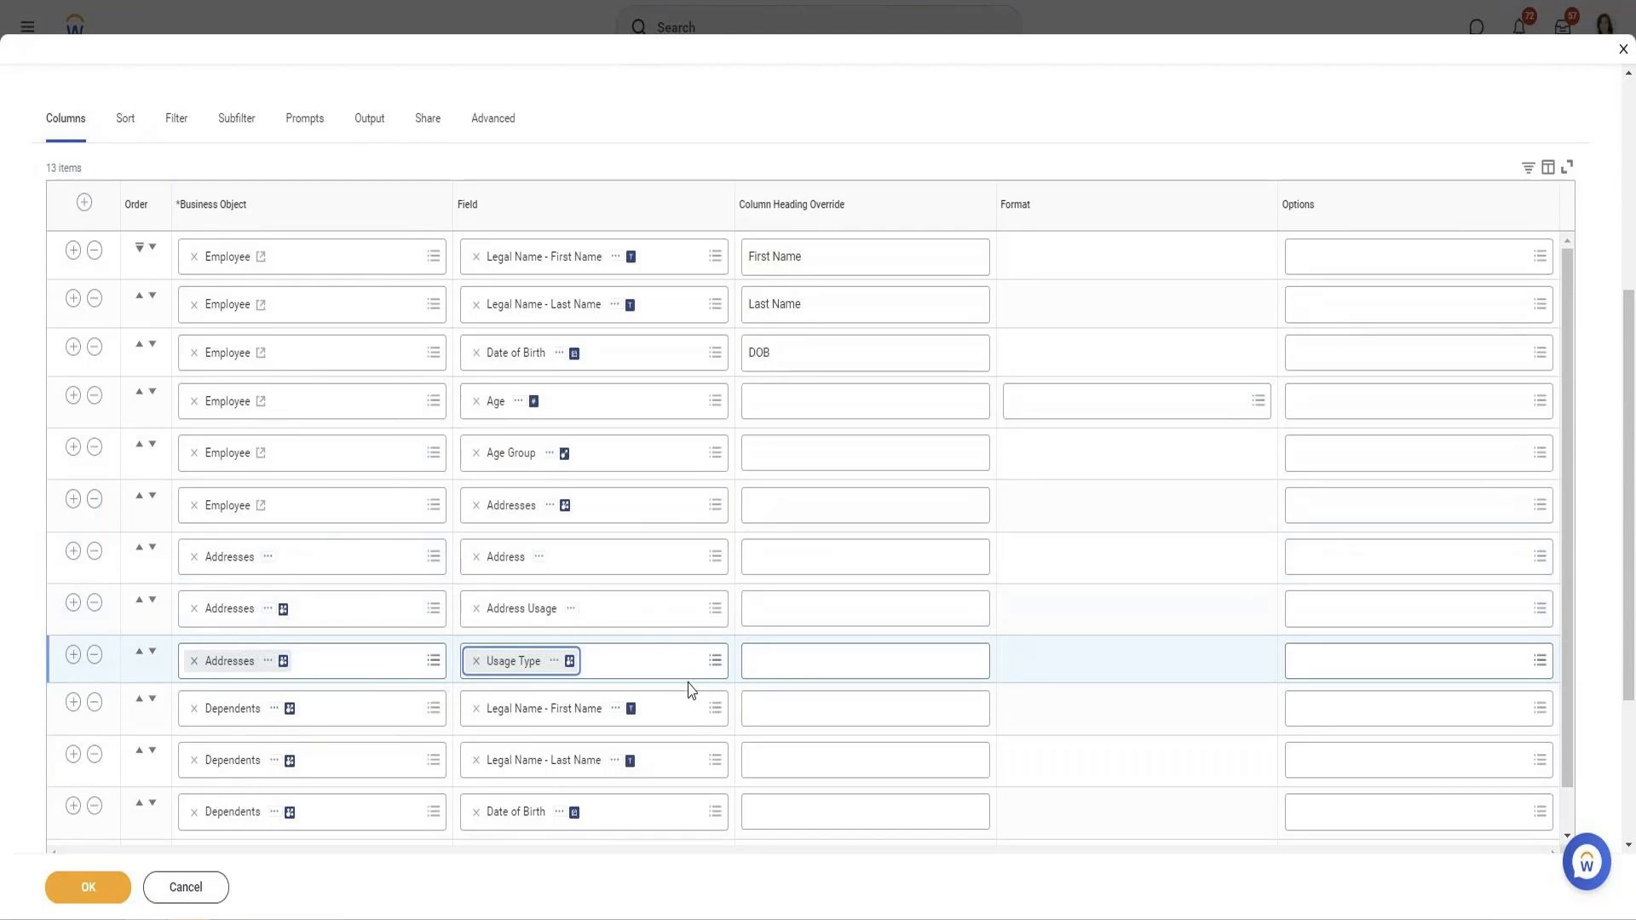
Save and run the report, and compare the Address Usage and Usage Type values of the first employee's addresses.
{"action": "left_click", "coordinate": [83, 887]}
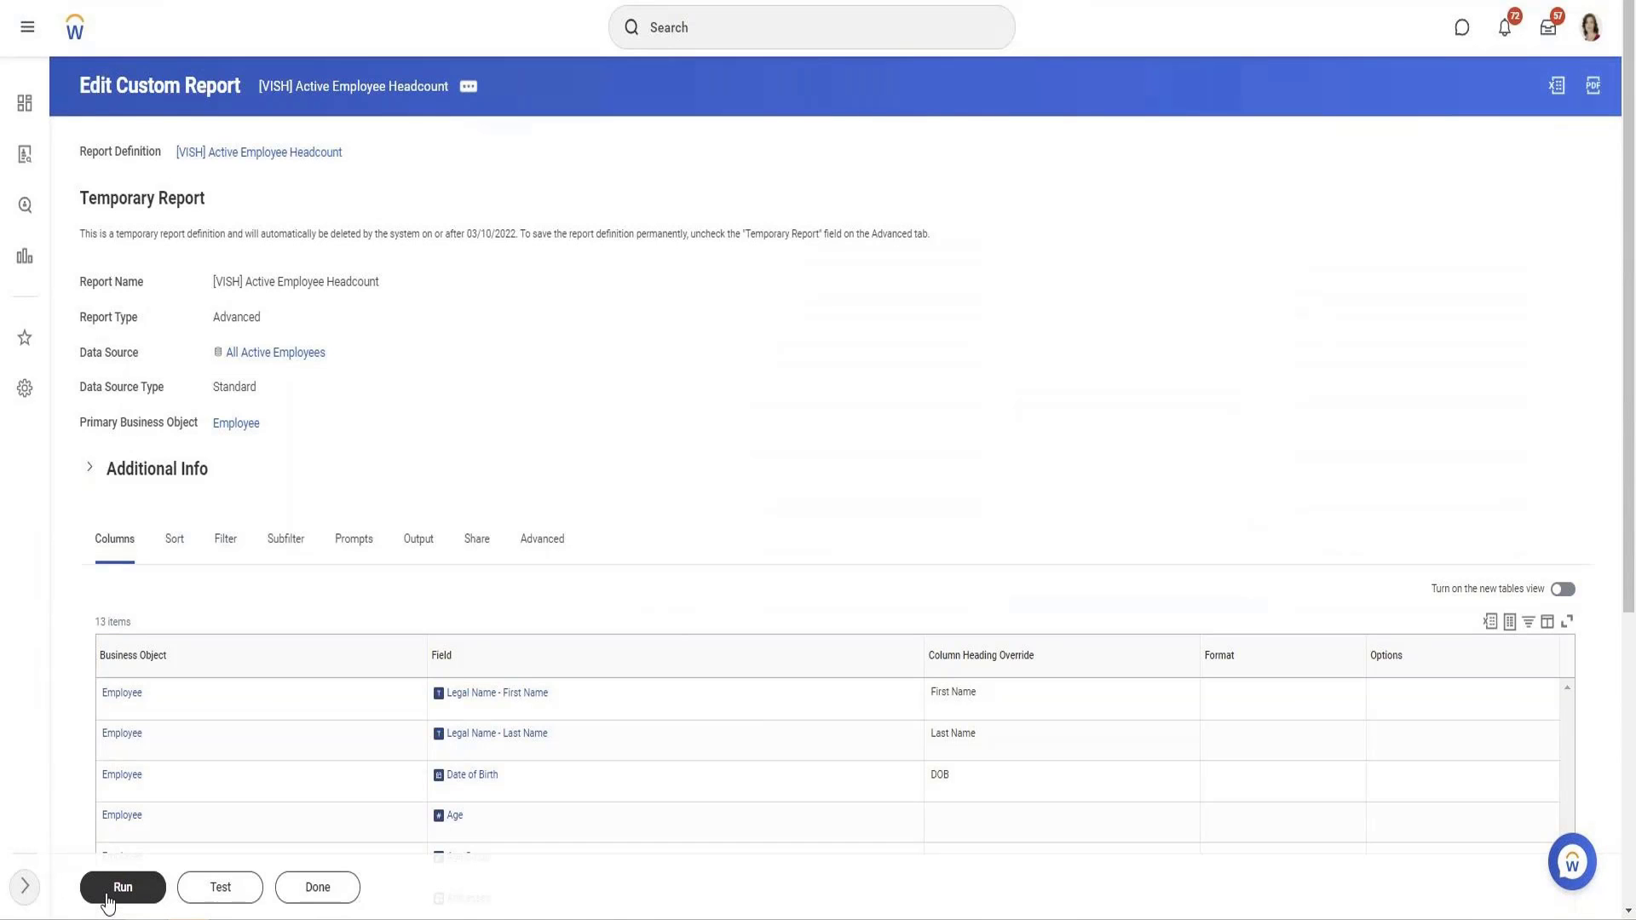
{"action": "left_click", "coordinate": [109, 895]}
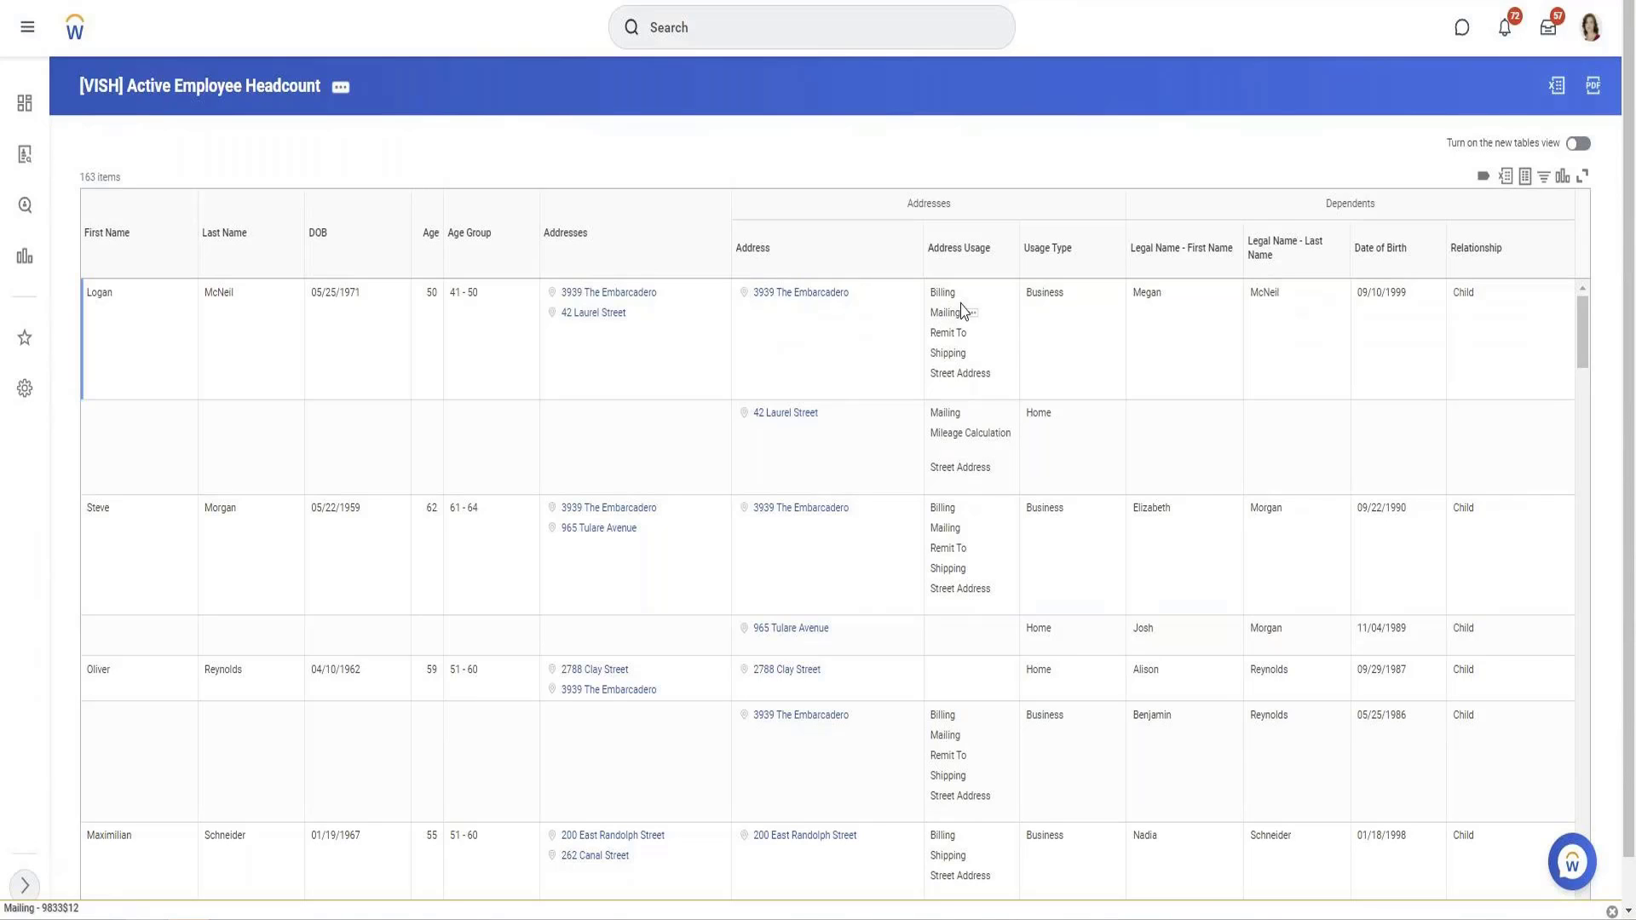
{"action": "double_click", "coordinate": [1052, 292]}
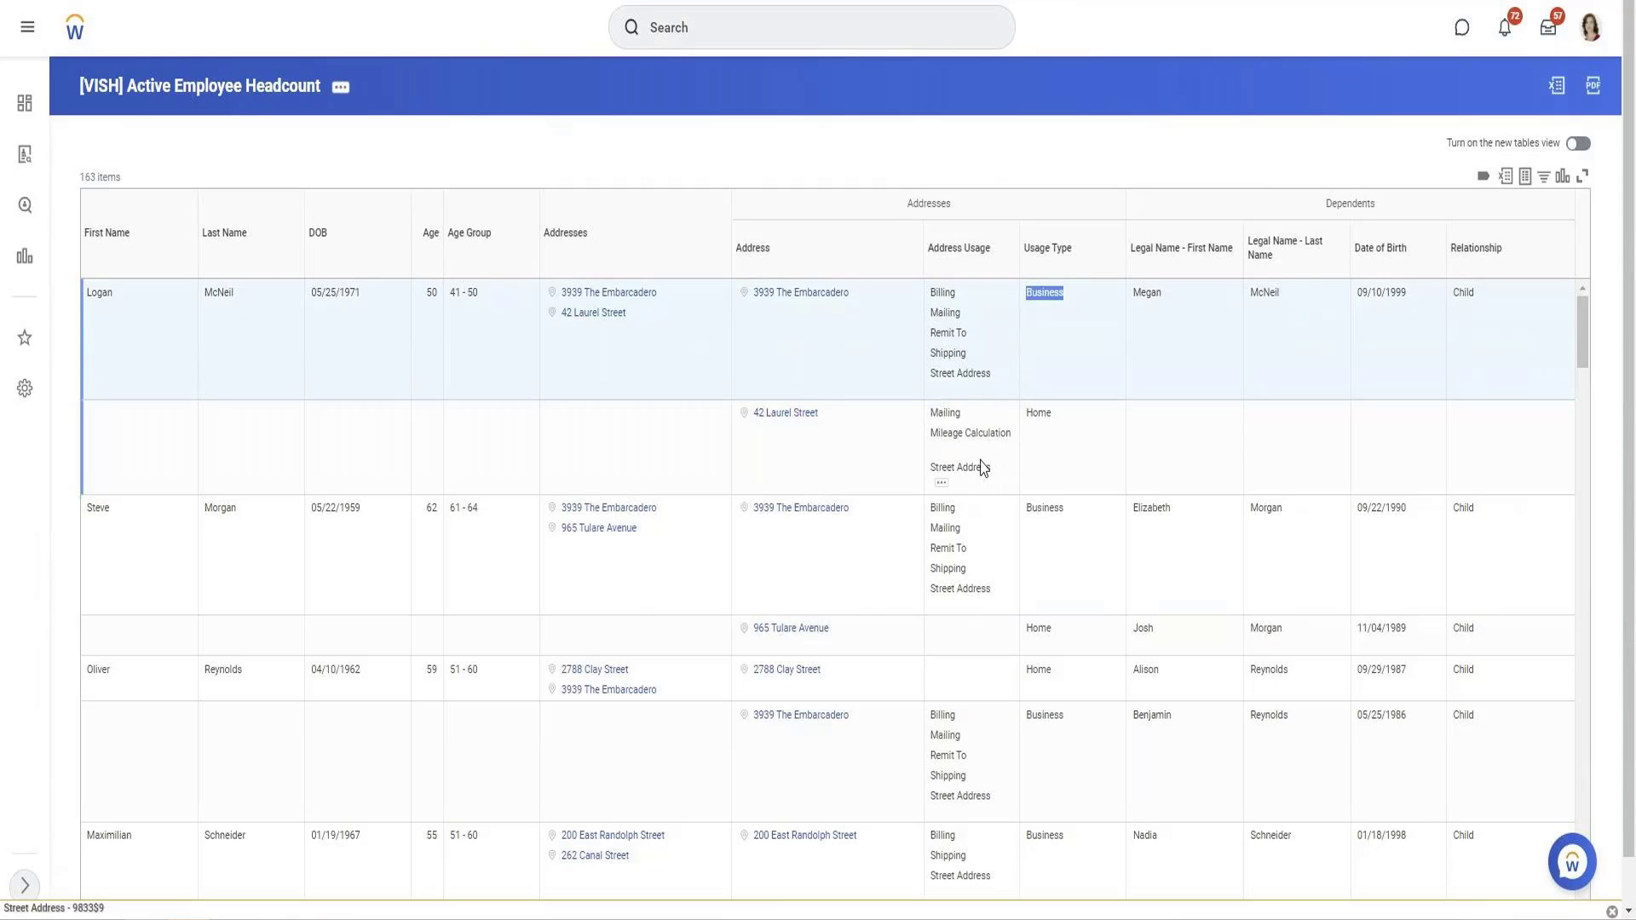
{"action": "double_click", "coordinate": [1036, 412]}
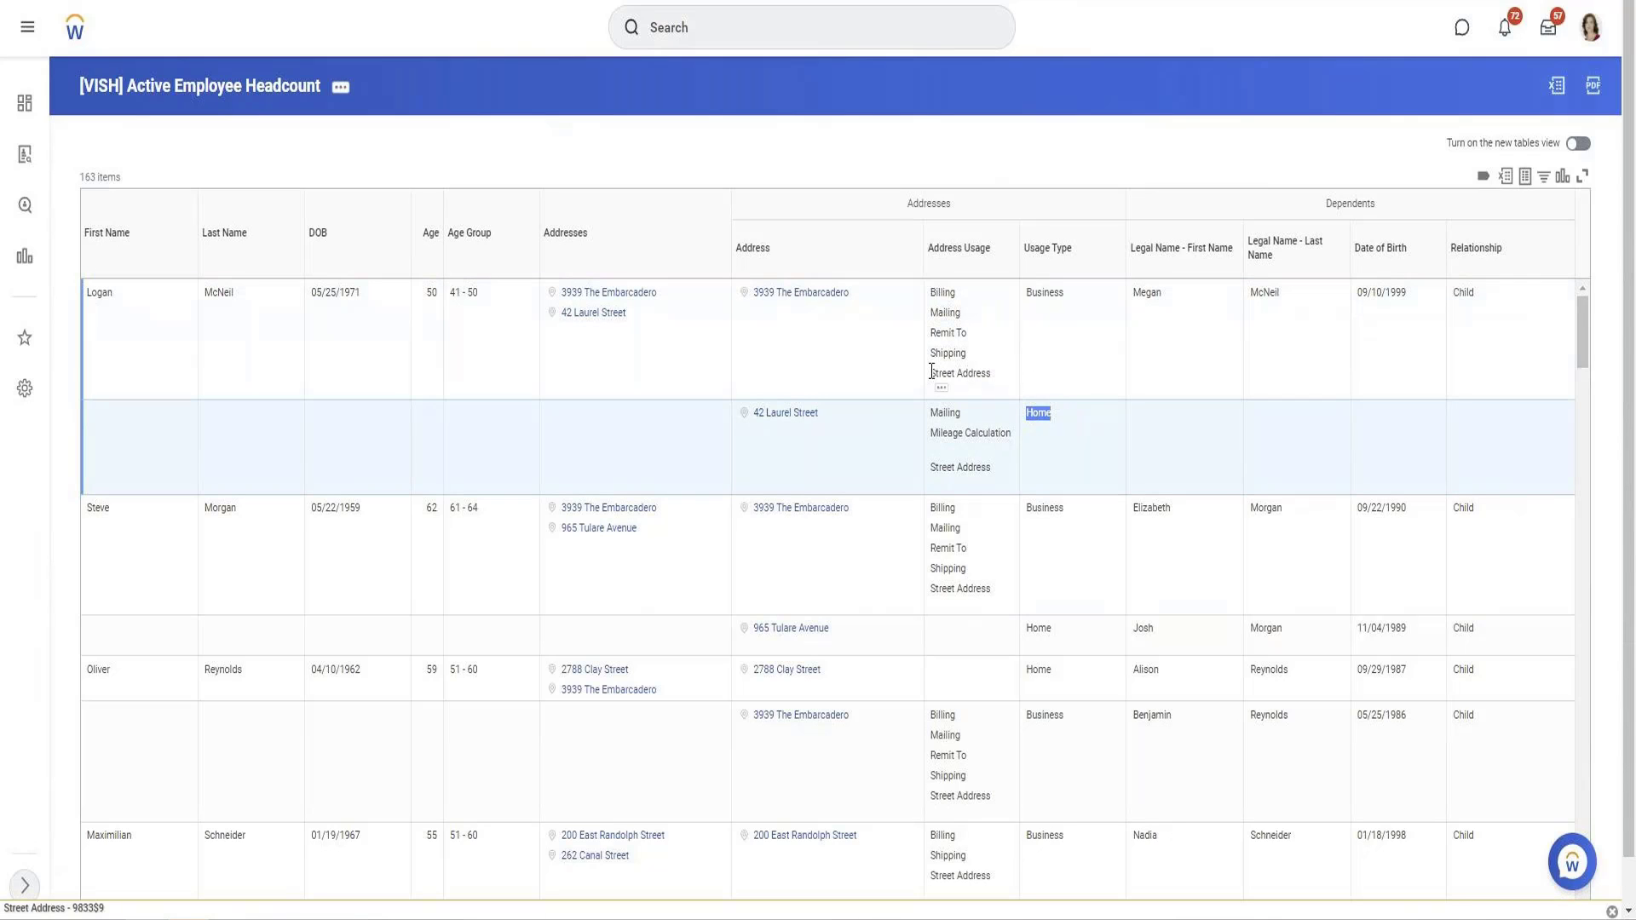
{"action": "left_click_drag", "start_coordinate": [998, 253], "coordinate": [953, 252]}
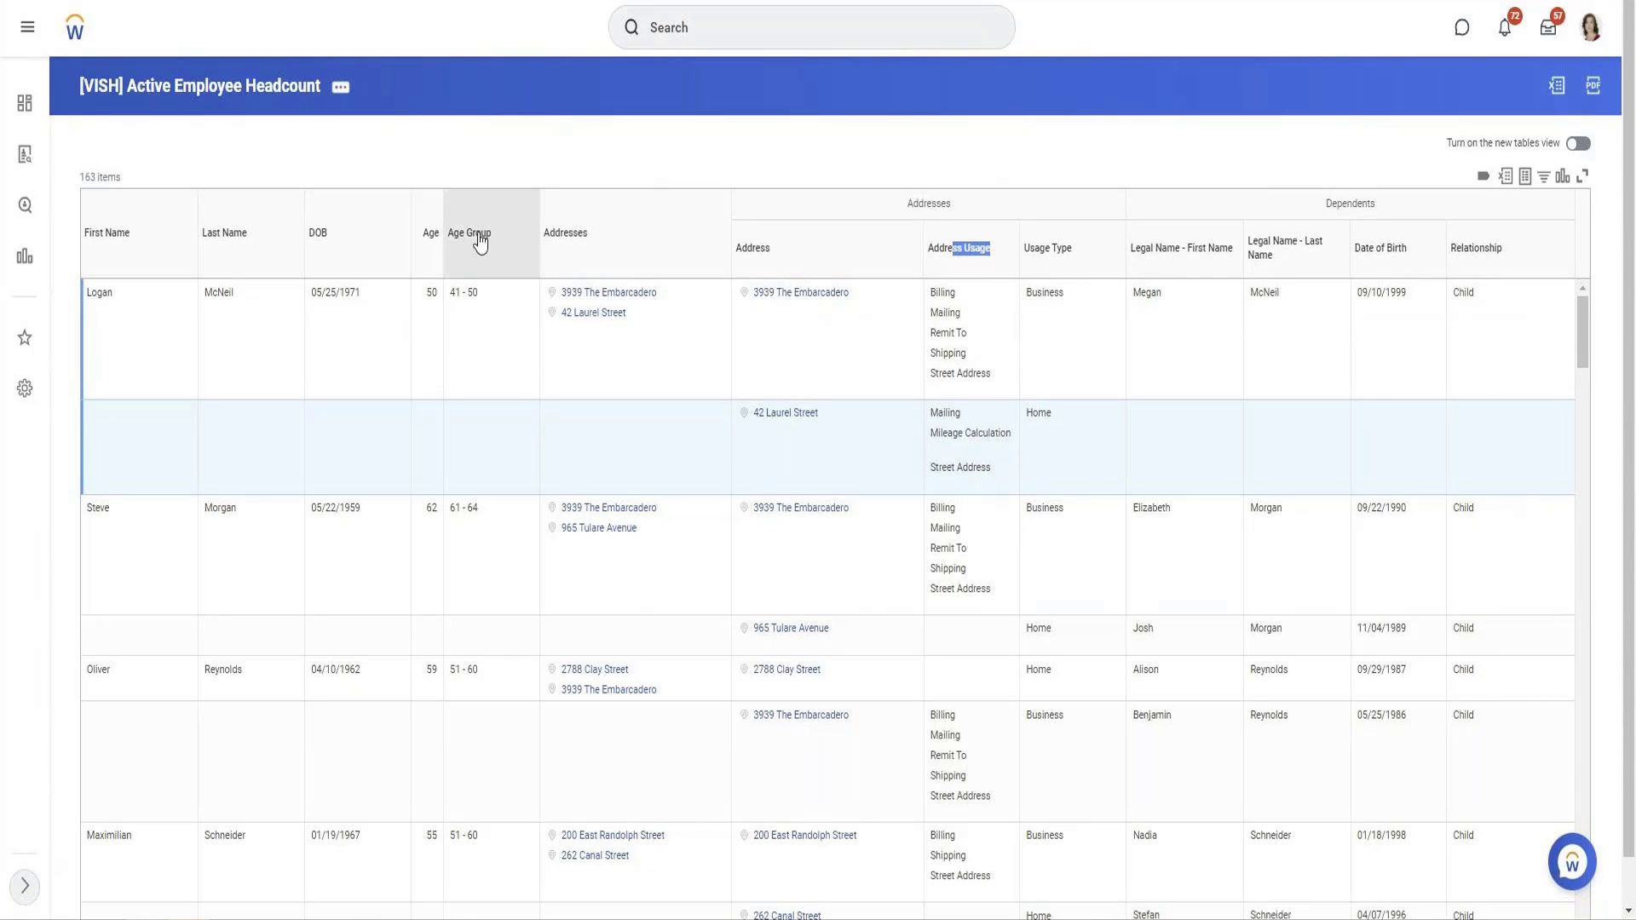
Reopen the Active Employee Headcount report for editing and read the description of the Address Usage report field.
{"action": "left_click", "coordinate": [340, 87]}
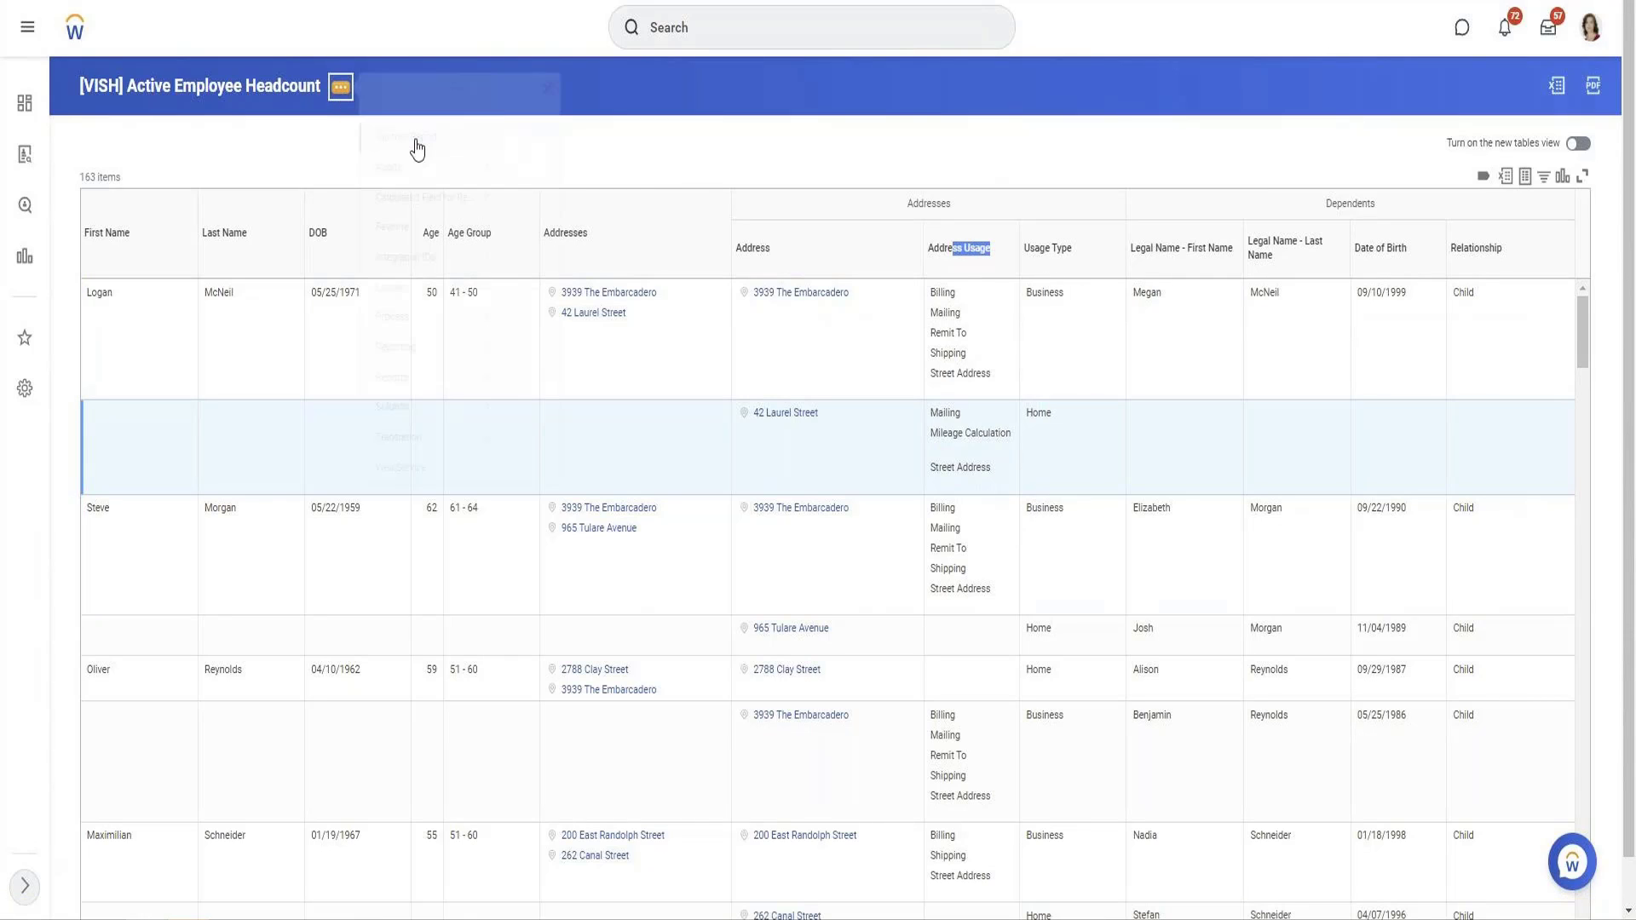
{"action": "mouse_move", "coordinate": [417, 147]}
{"action": "left_click", "coordinate": [535, 158]}
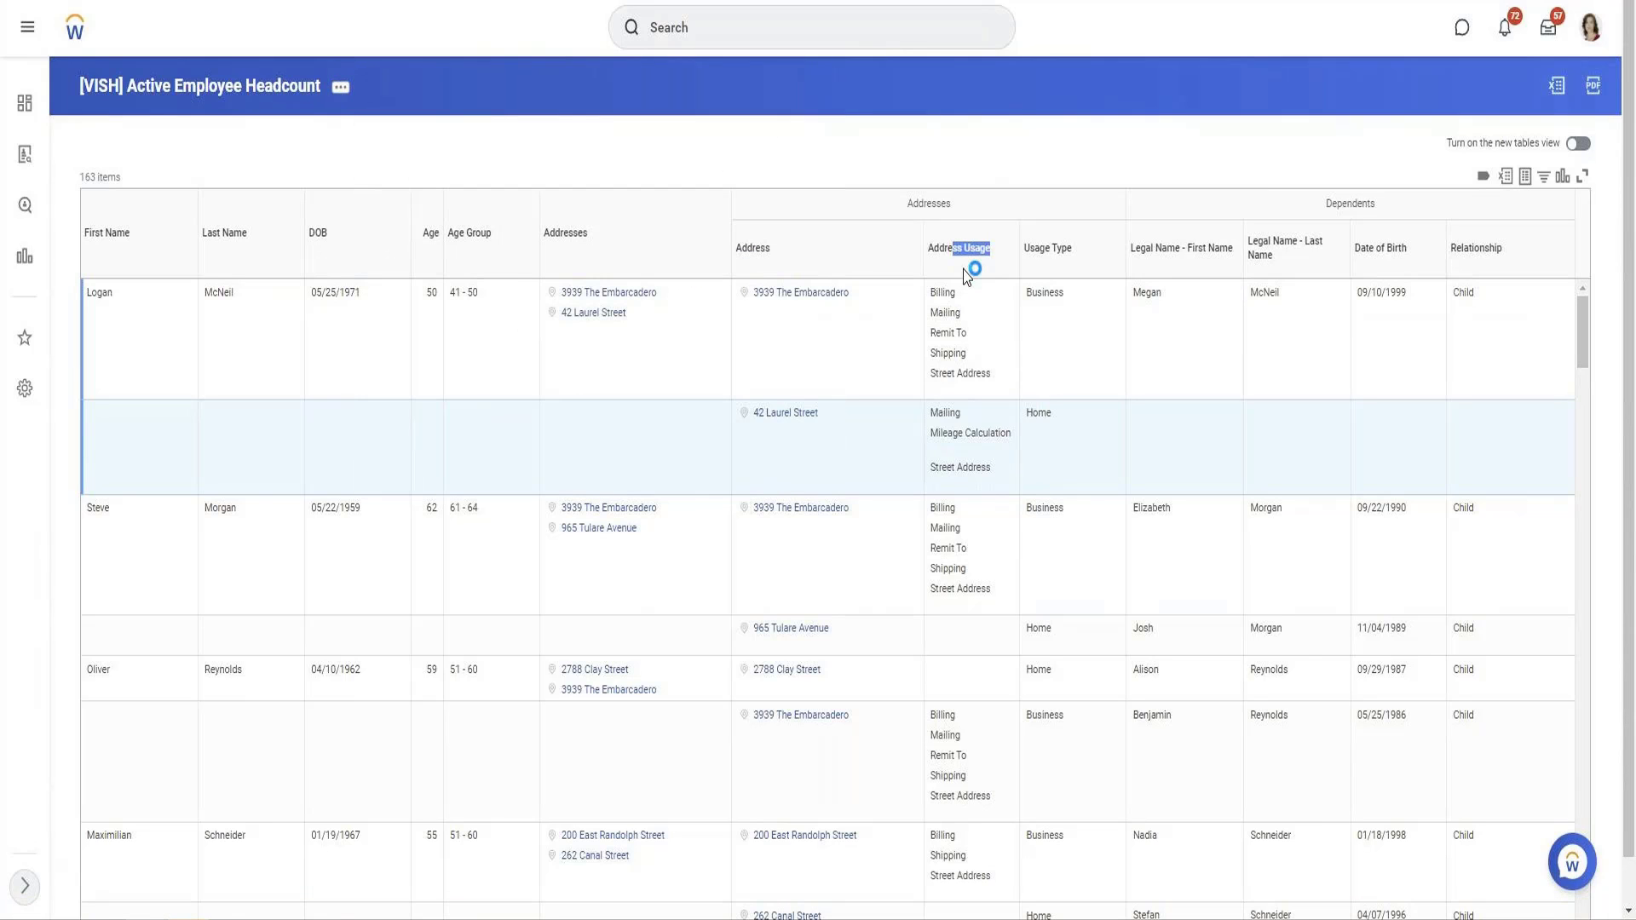
{"action": "scroll", "coordinate": [255, 294], "scroll_direction": "down", "scroll_amount": 5}
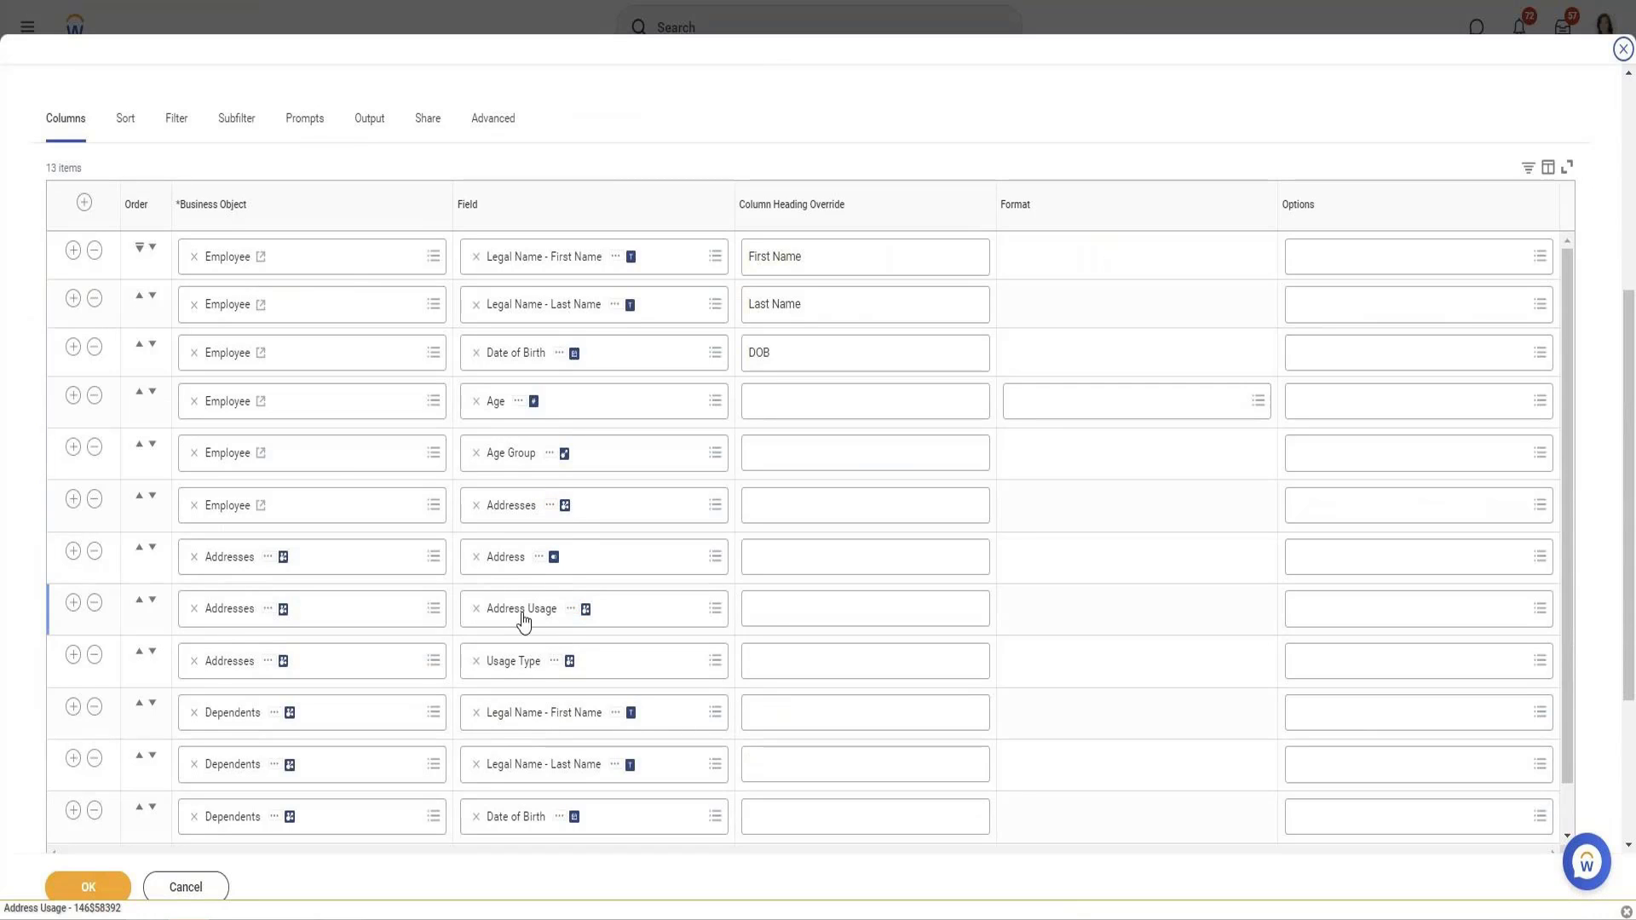
{"action": "left_click", "coordinate": [579, 612]}
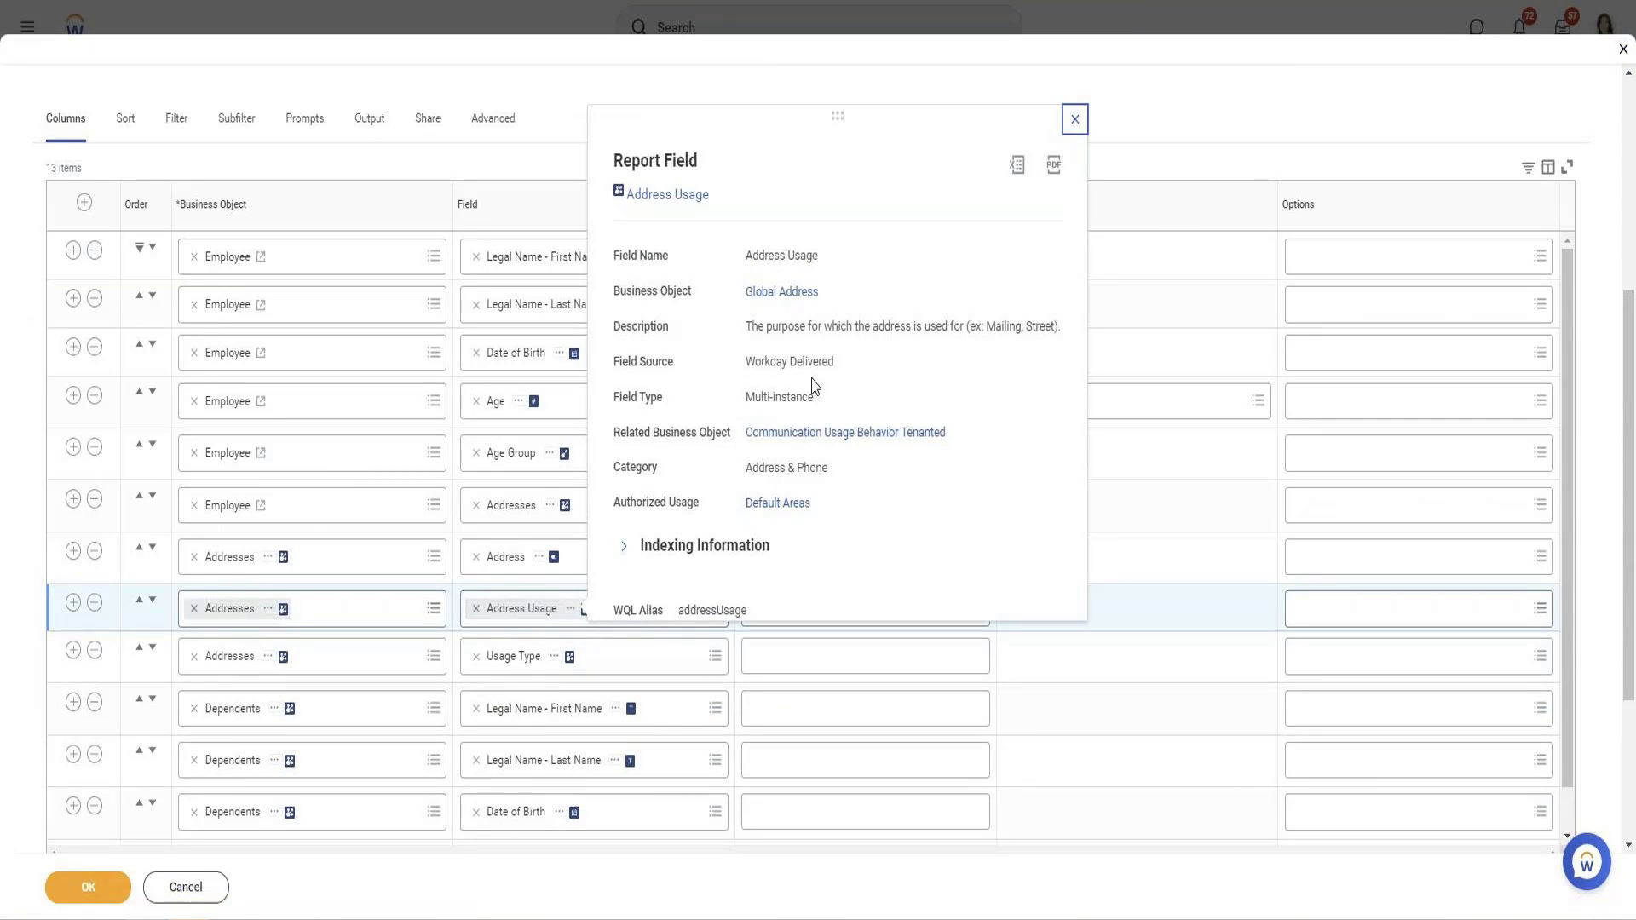
{"action": "left_click_drag", "start_coordinate": [772, 326], "coordinate": [946, 380]}
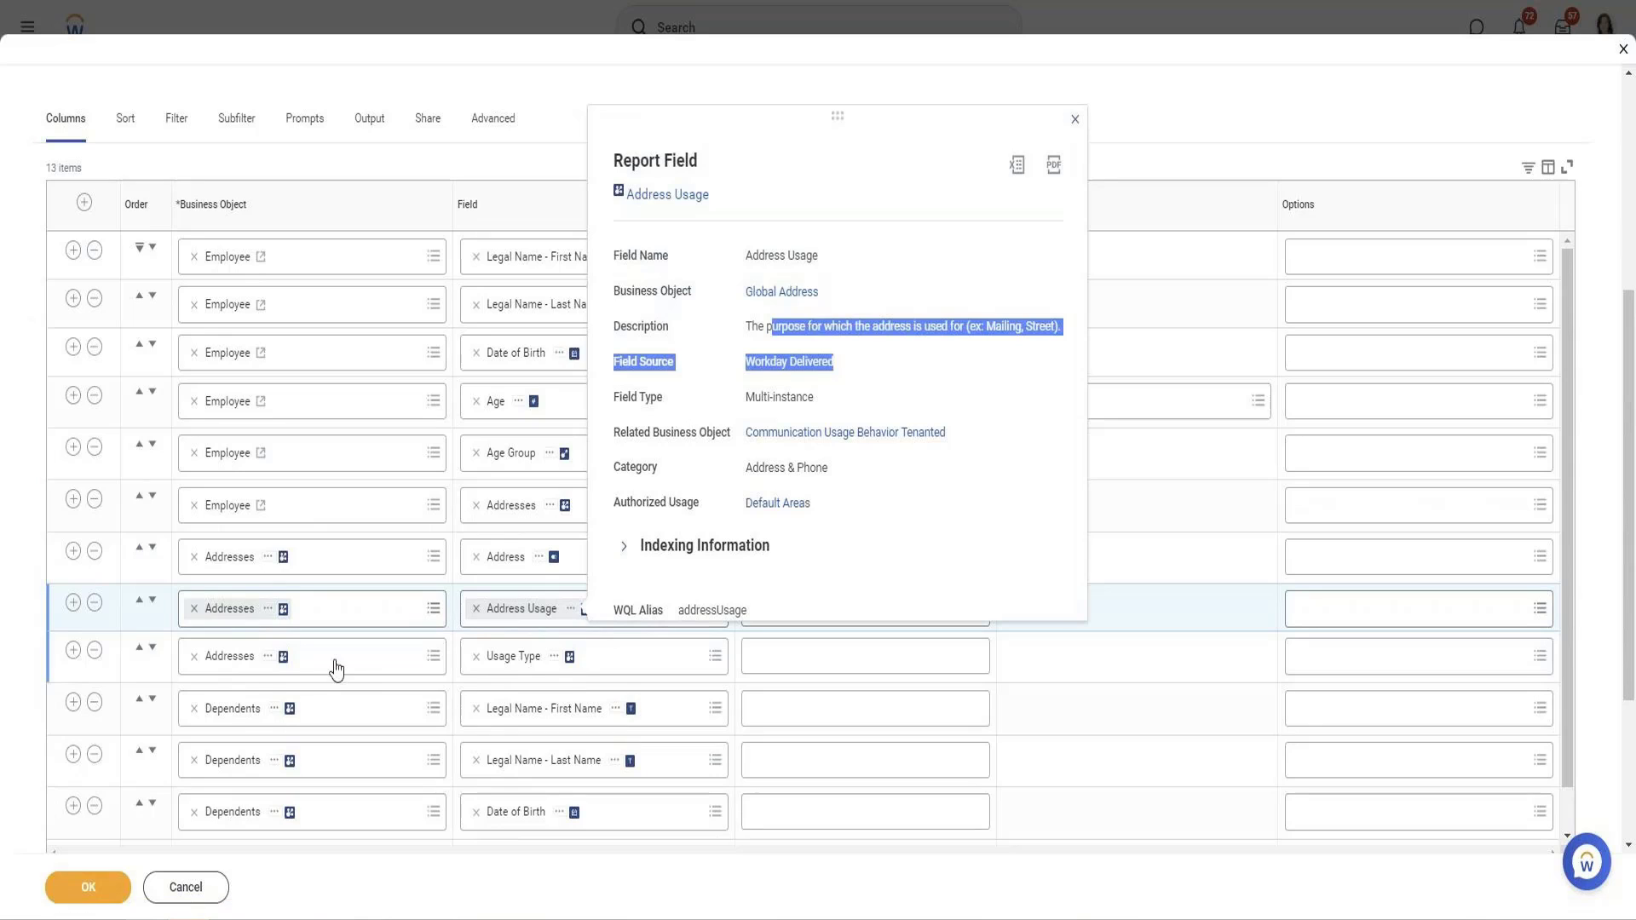
Remove the Address Usage column row and save the report.
{"action": "left_click", "coordinate": [96, 604]}
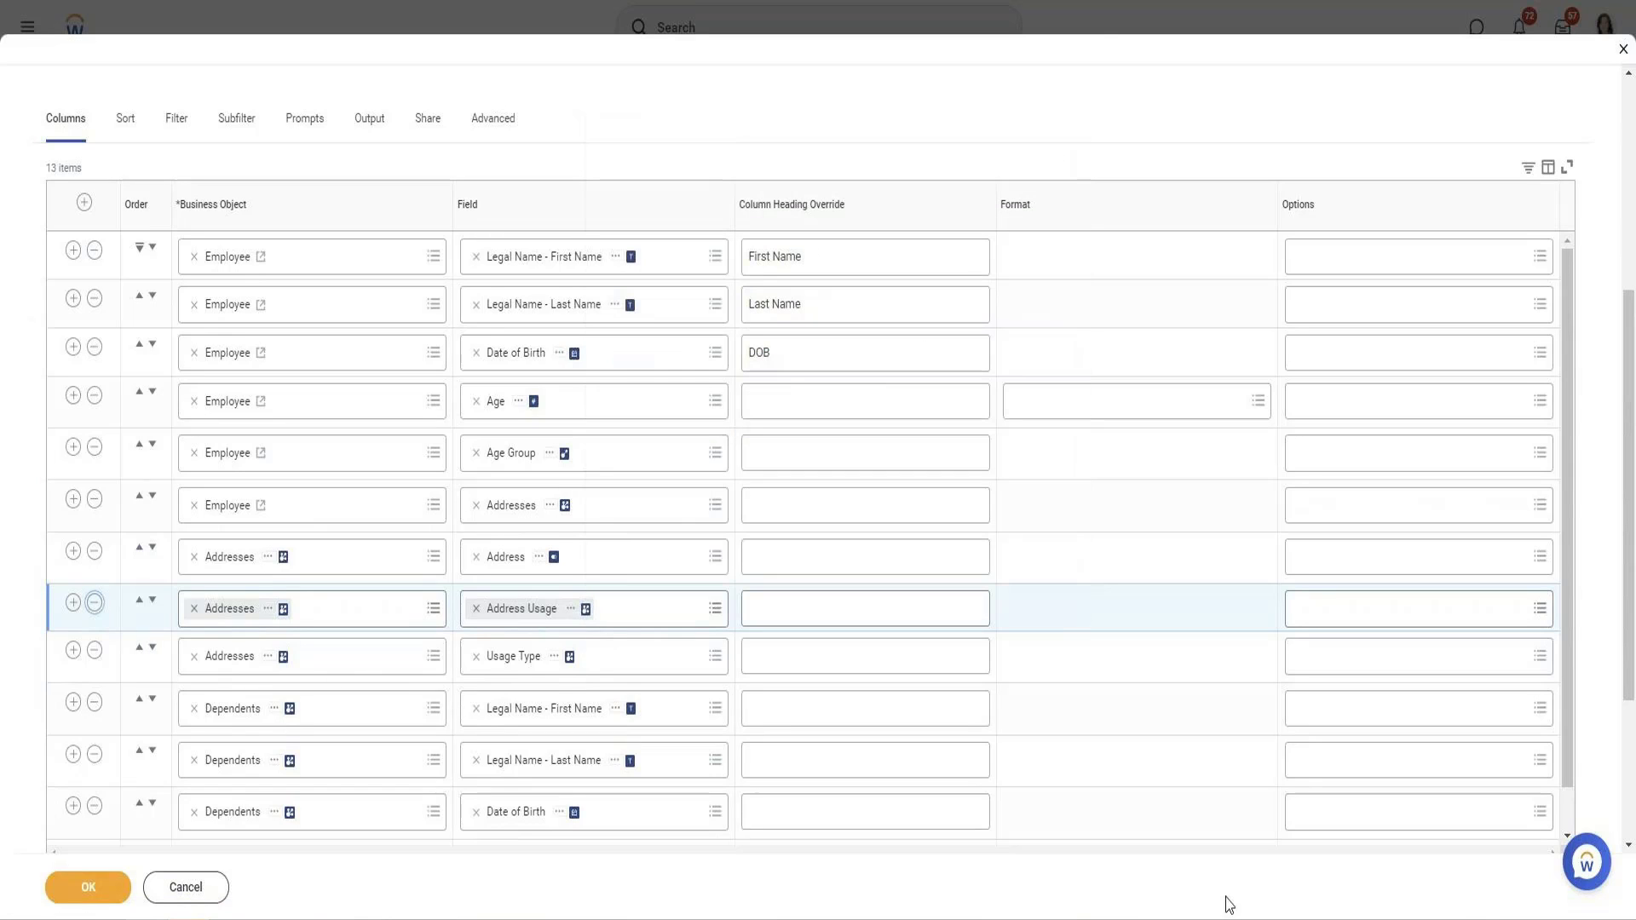
{"action": "left_click", "coordinate": [90, 887]}
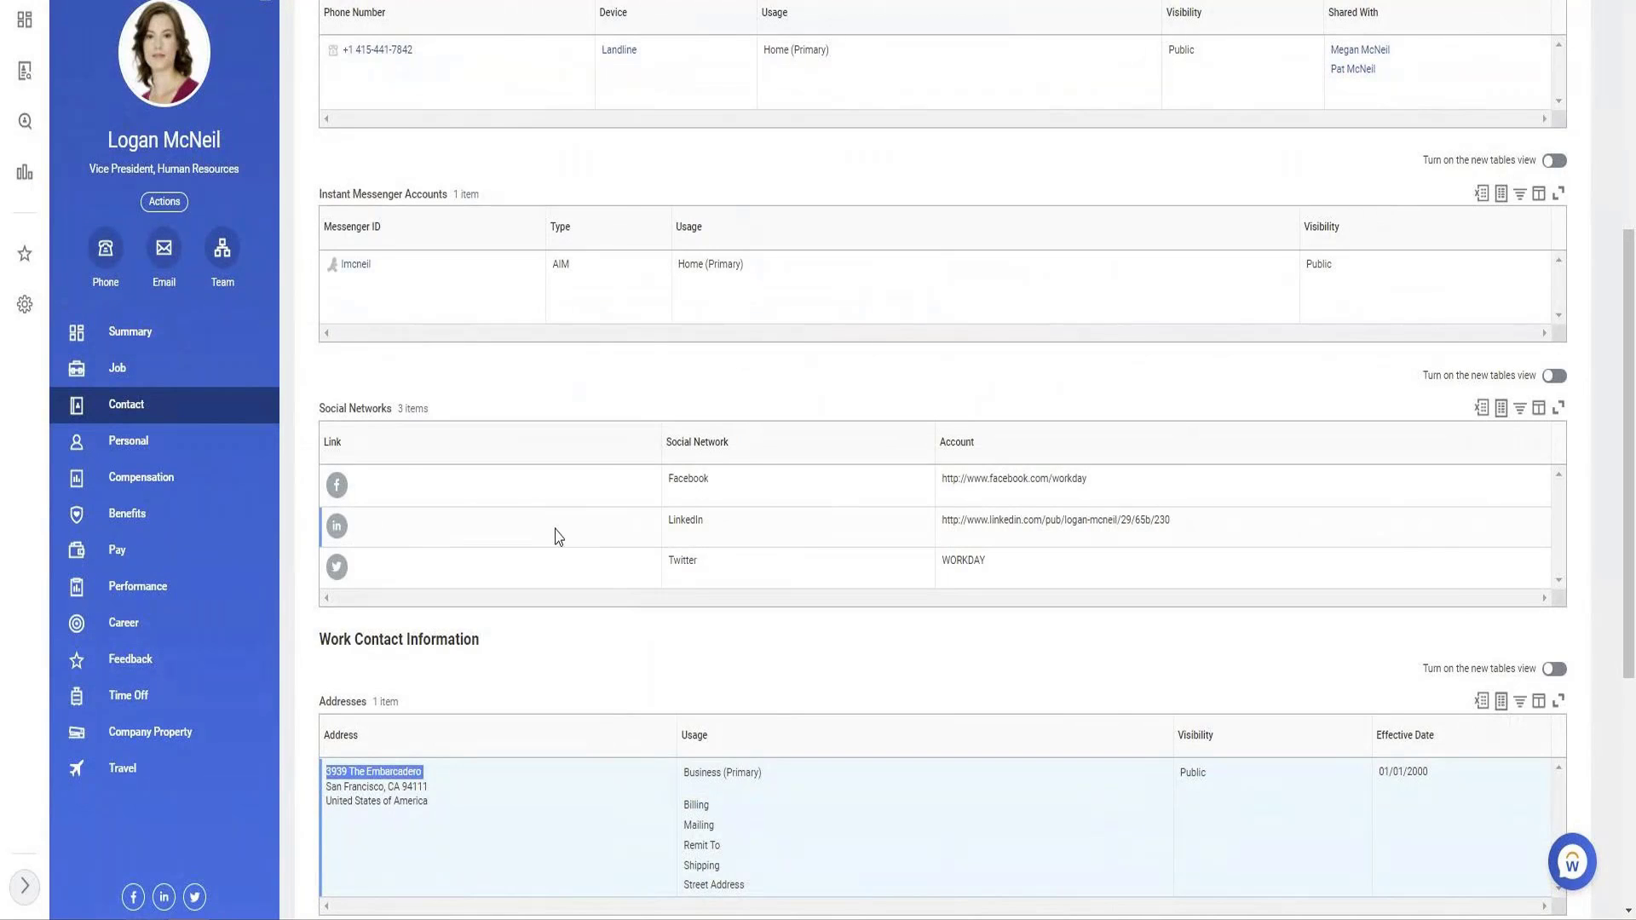
Examine the city and state of the home address on the employee profile's Contact page.
{"action": "scroll", "coordinate": [559, 533], "scroll_direction": "up", "scroll_amount": 5}
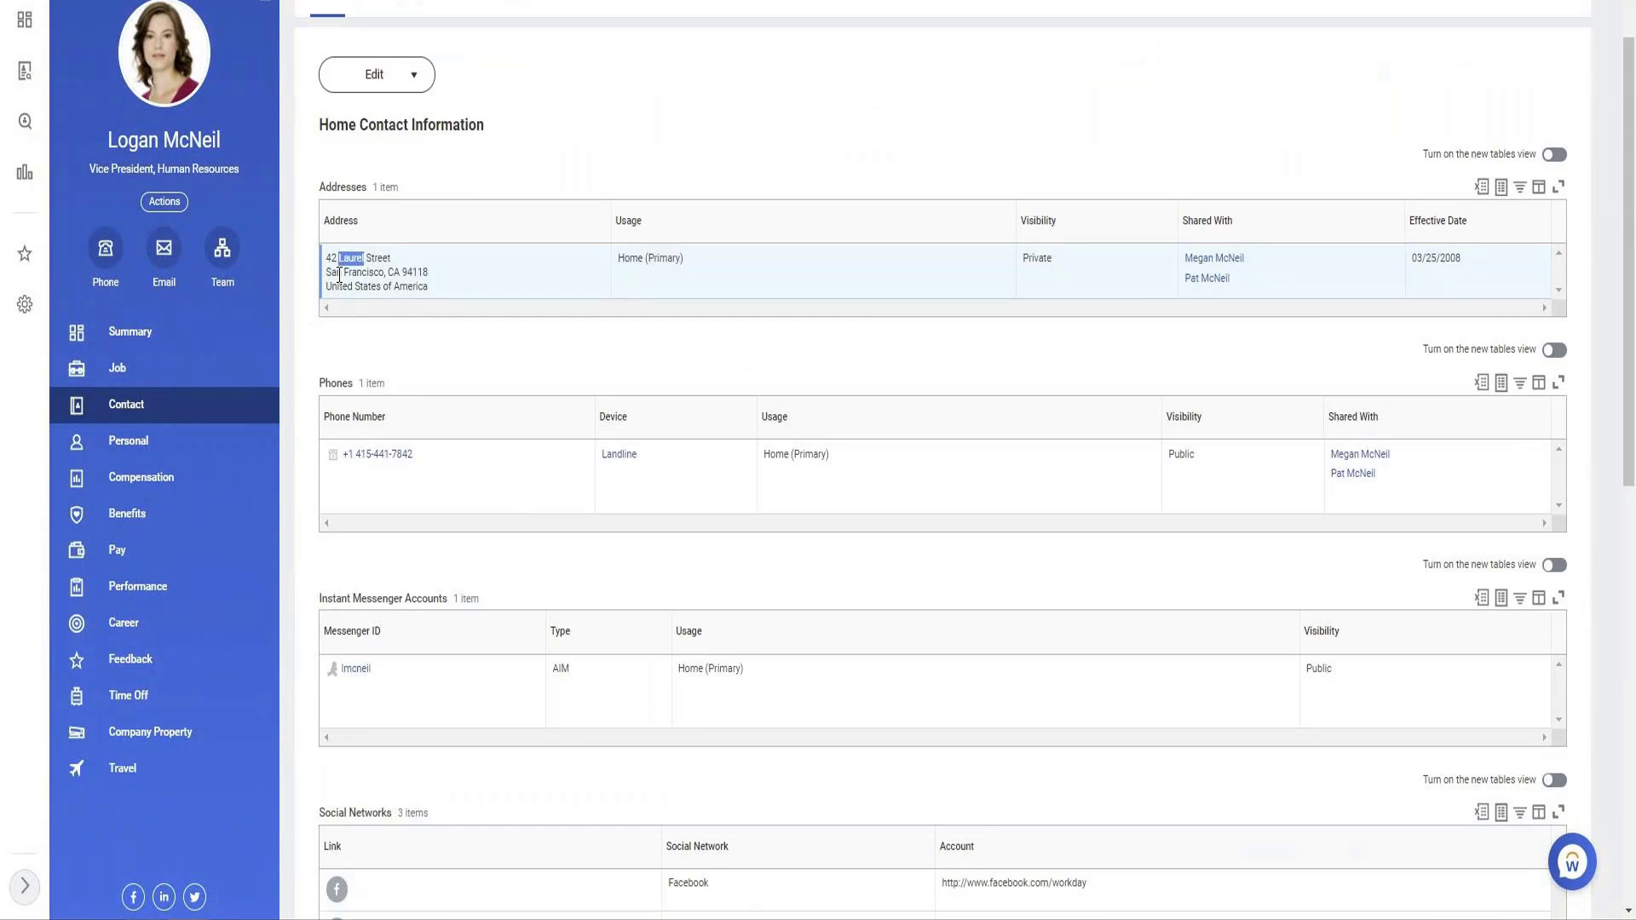
{"action": "left_click_drag", "start_coordinate": [337, 272], "coordinate": [429, 272]}
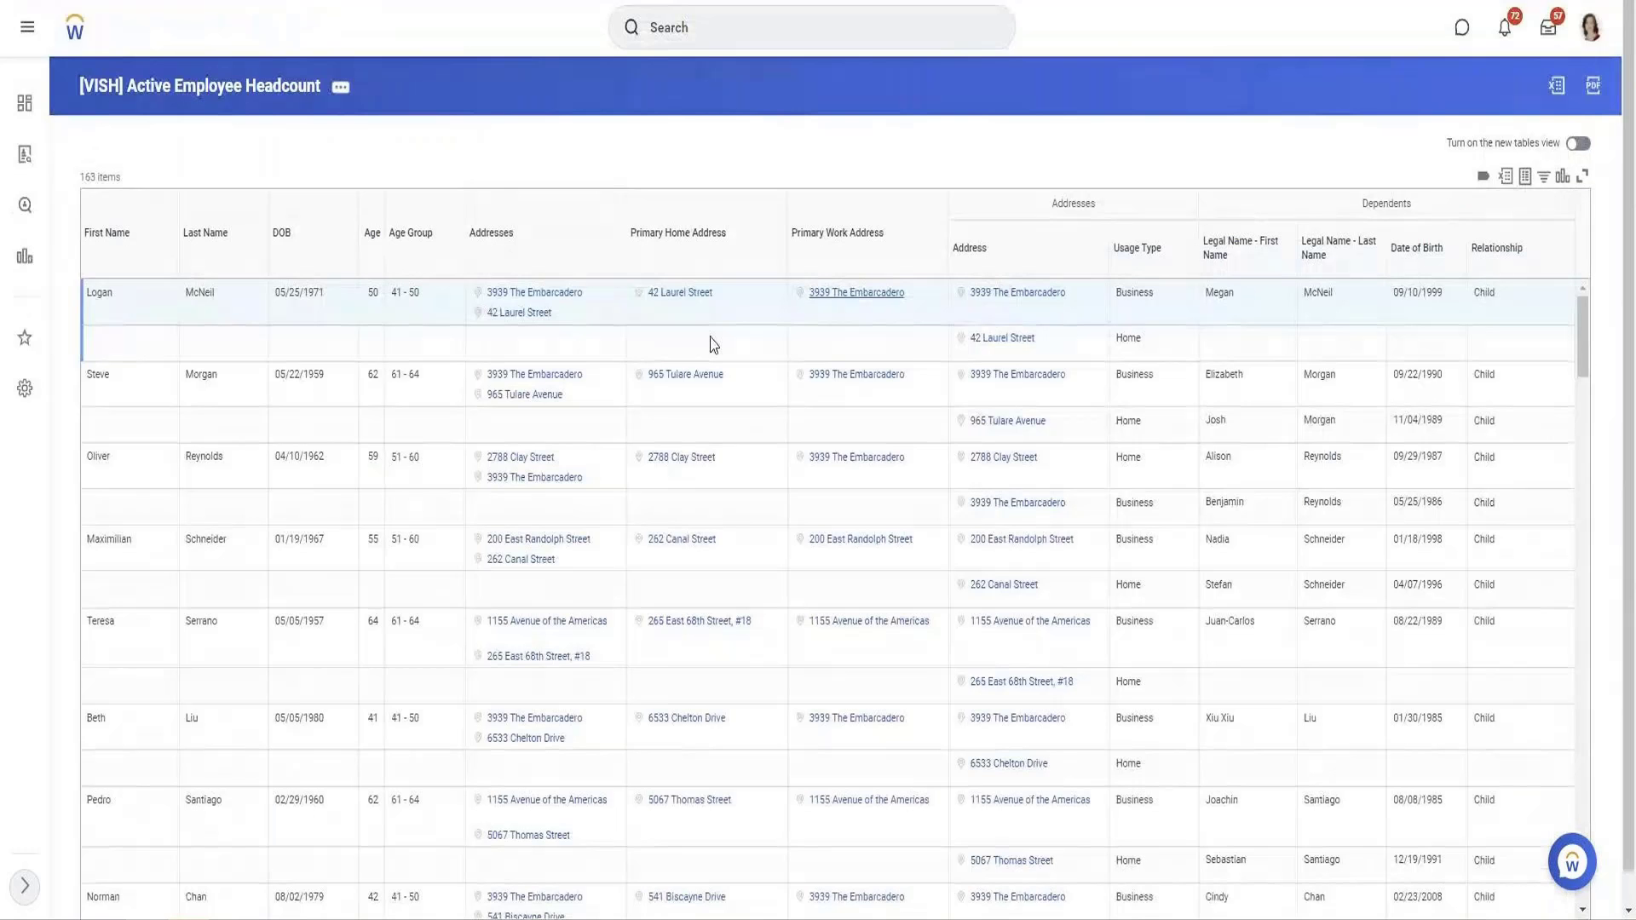
Reopen the report for editing and remove the Employee column row with the Addresses field.
{"action": "left_click", "coordinate": [346, 90]}
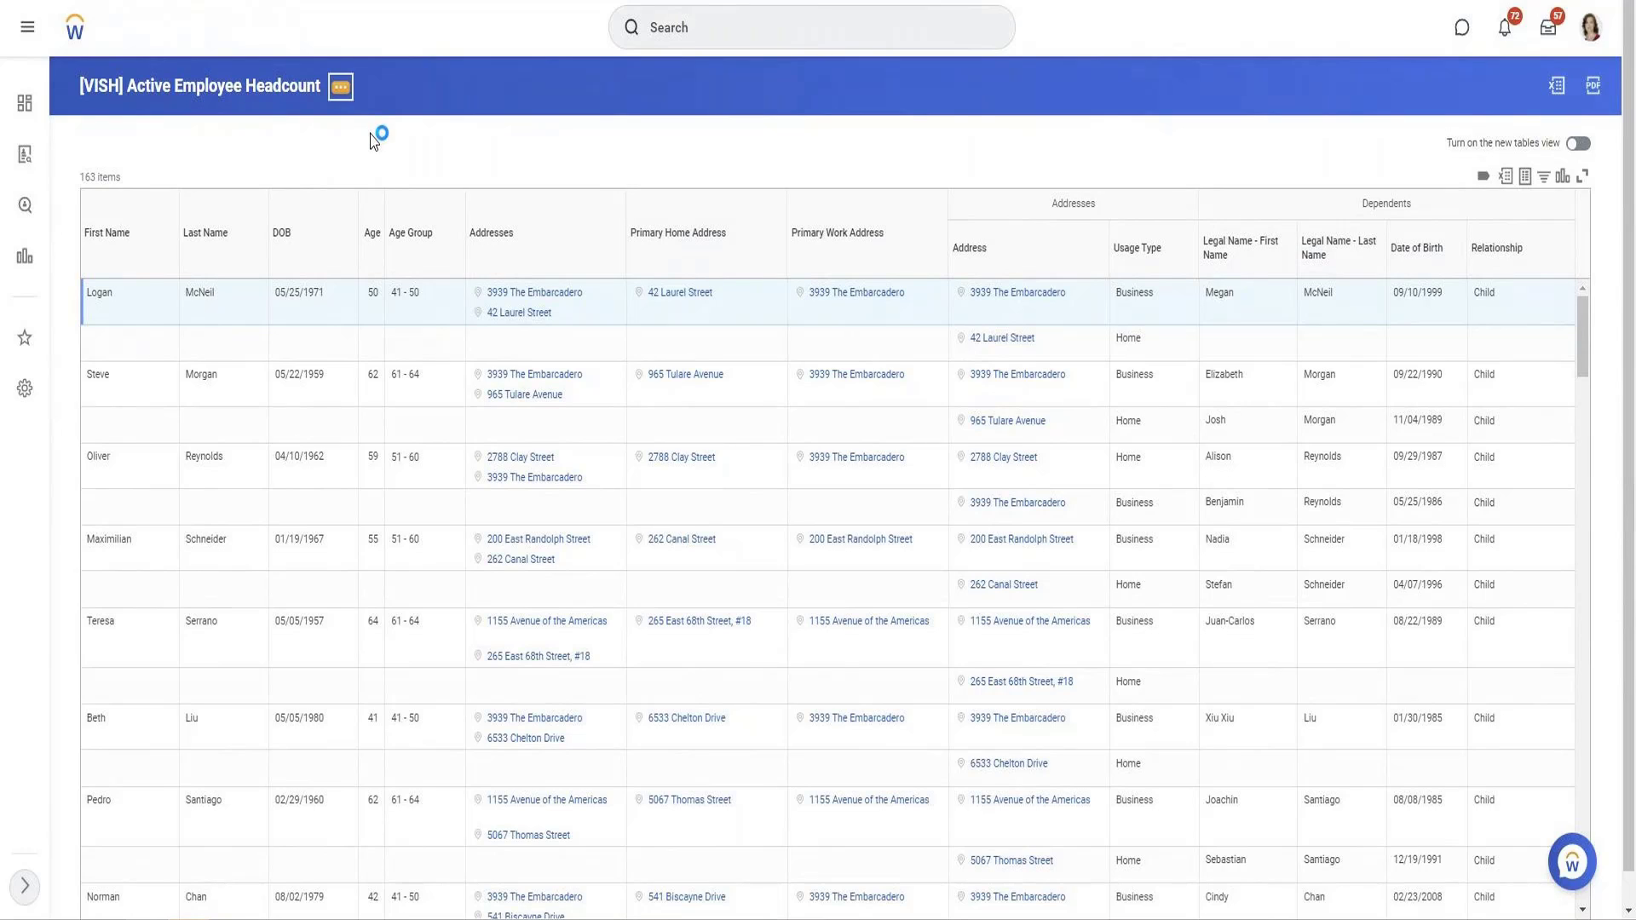
{"action": "mouse_move", "coordinate": [474, 155]}
{"action": "left_click", "coordinate": [529, 162]}
{"action": "scroll", "coordinate": [631, 364], "scroll_direction": "down", "scroll_amount": 4}
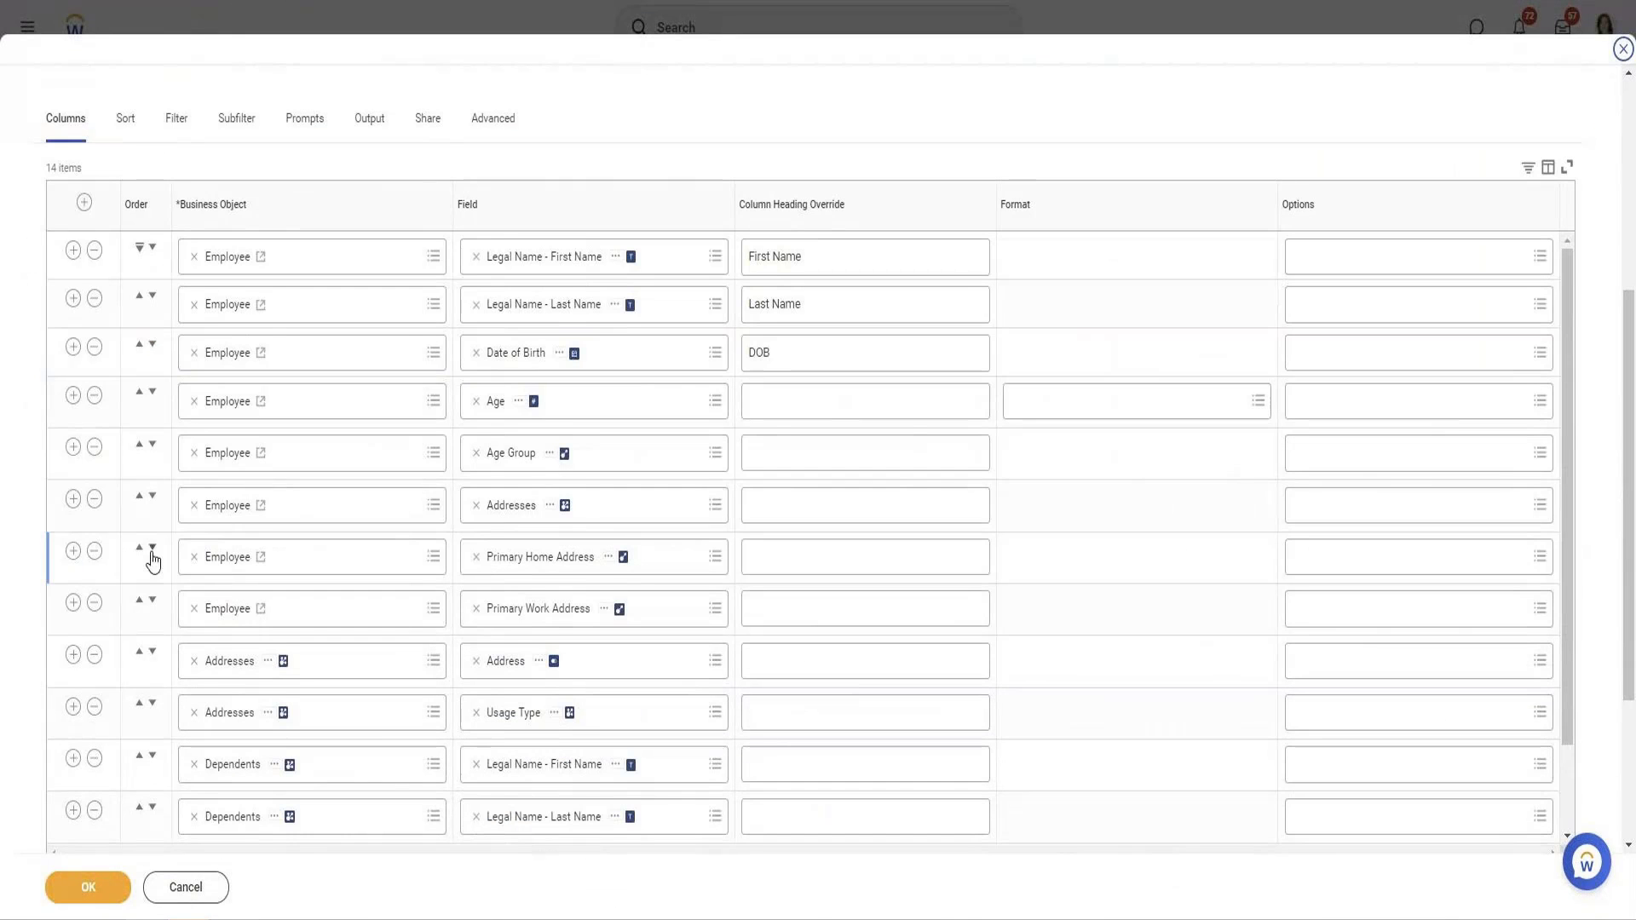
{"action": "left_click", "coordinate": [95, 499]}
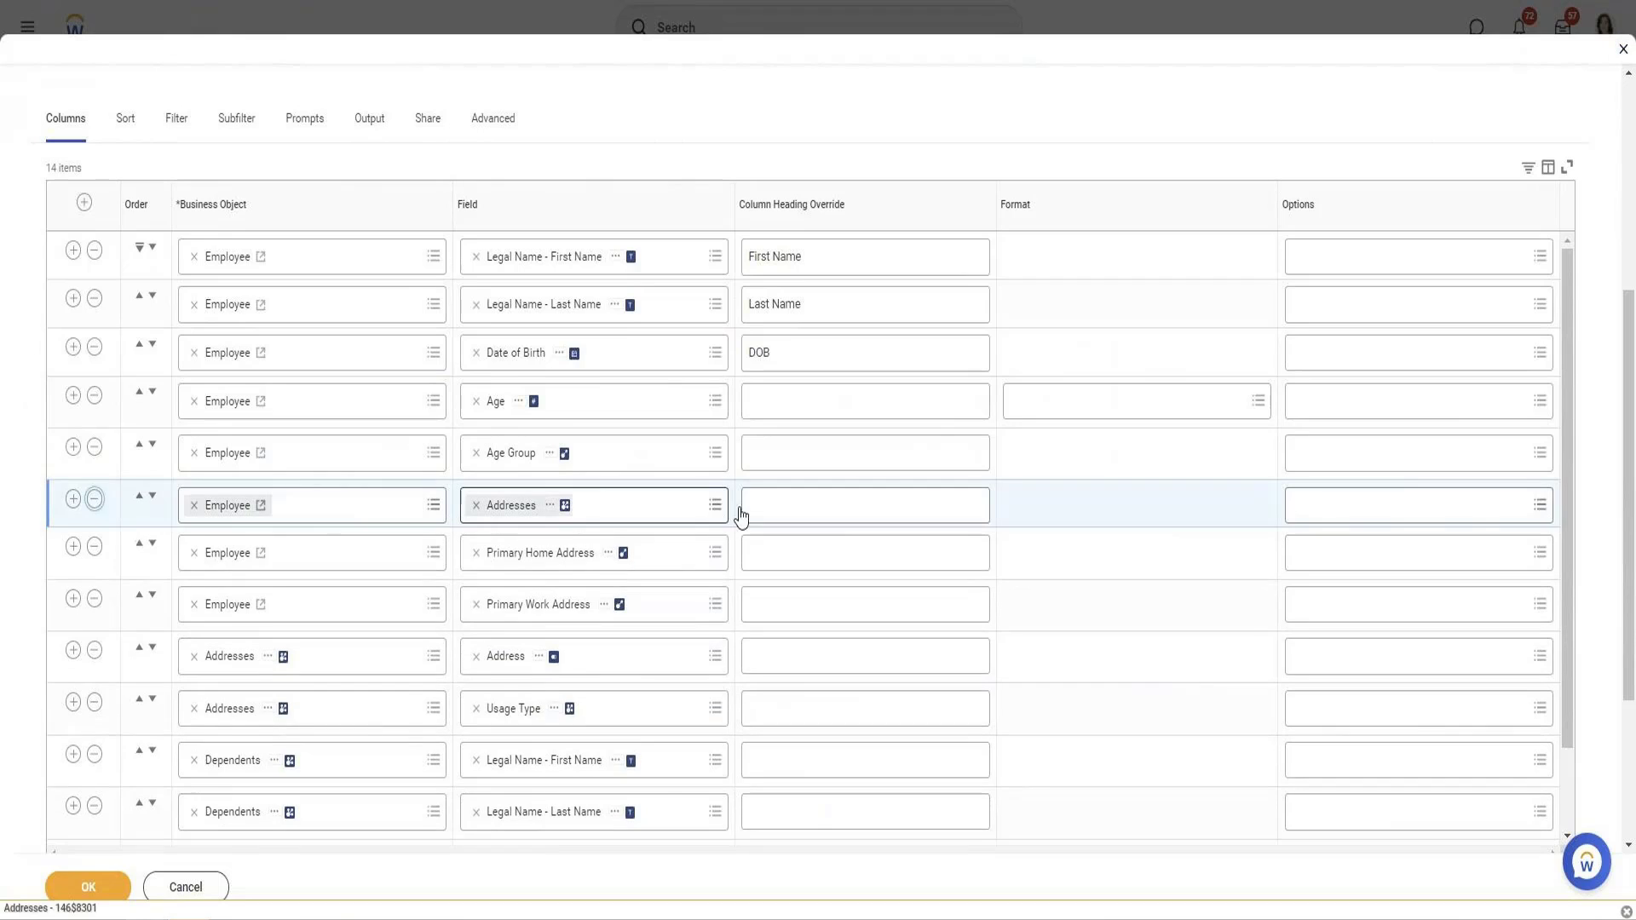
Add an Employee column row below Primary Home Address and set its field to Primary Home Address - City.
{"action": "left_click", "coordinate": [72, 499]}
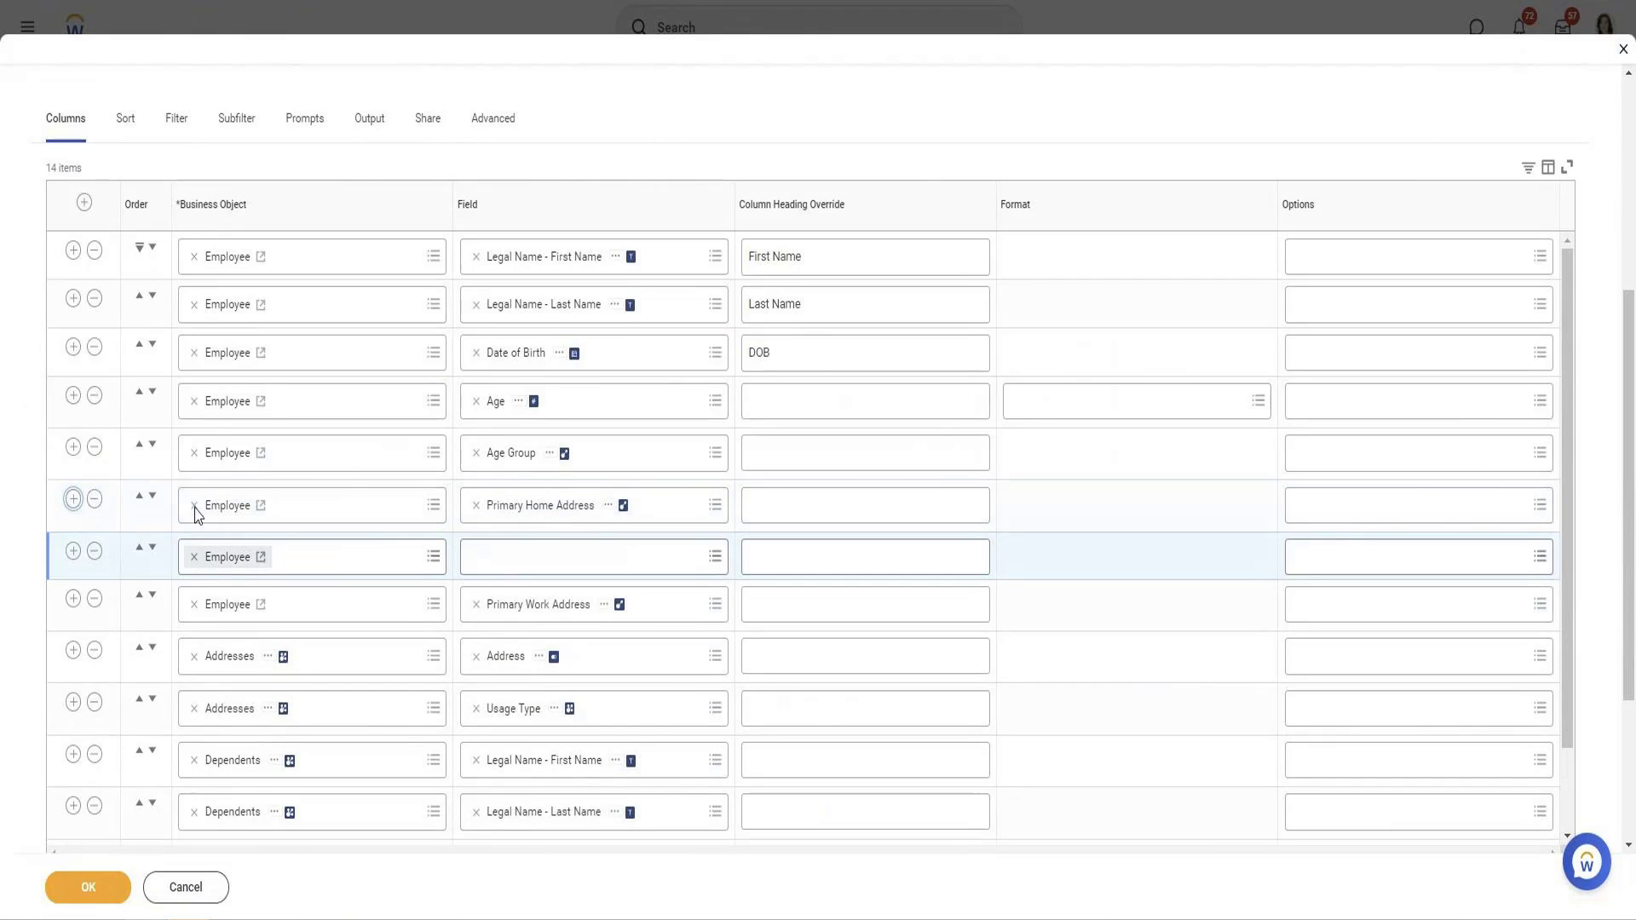
{"action": "left_click", "coordinate": [608, 505]}
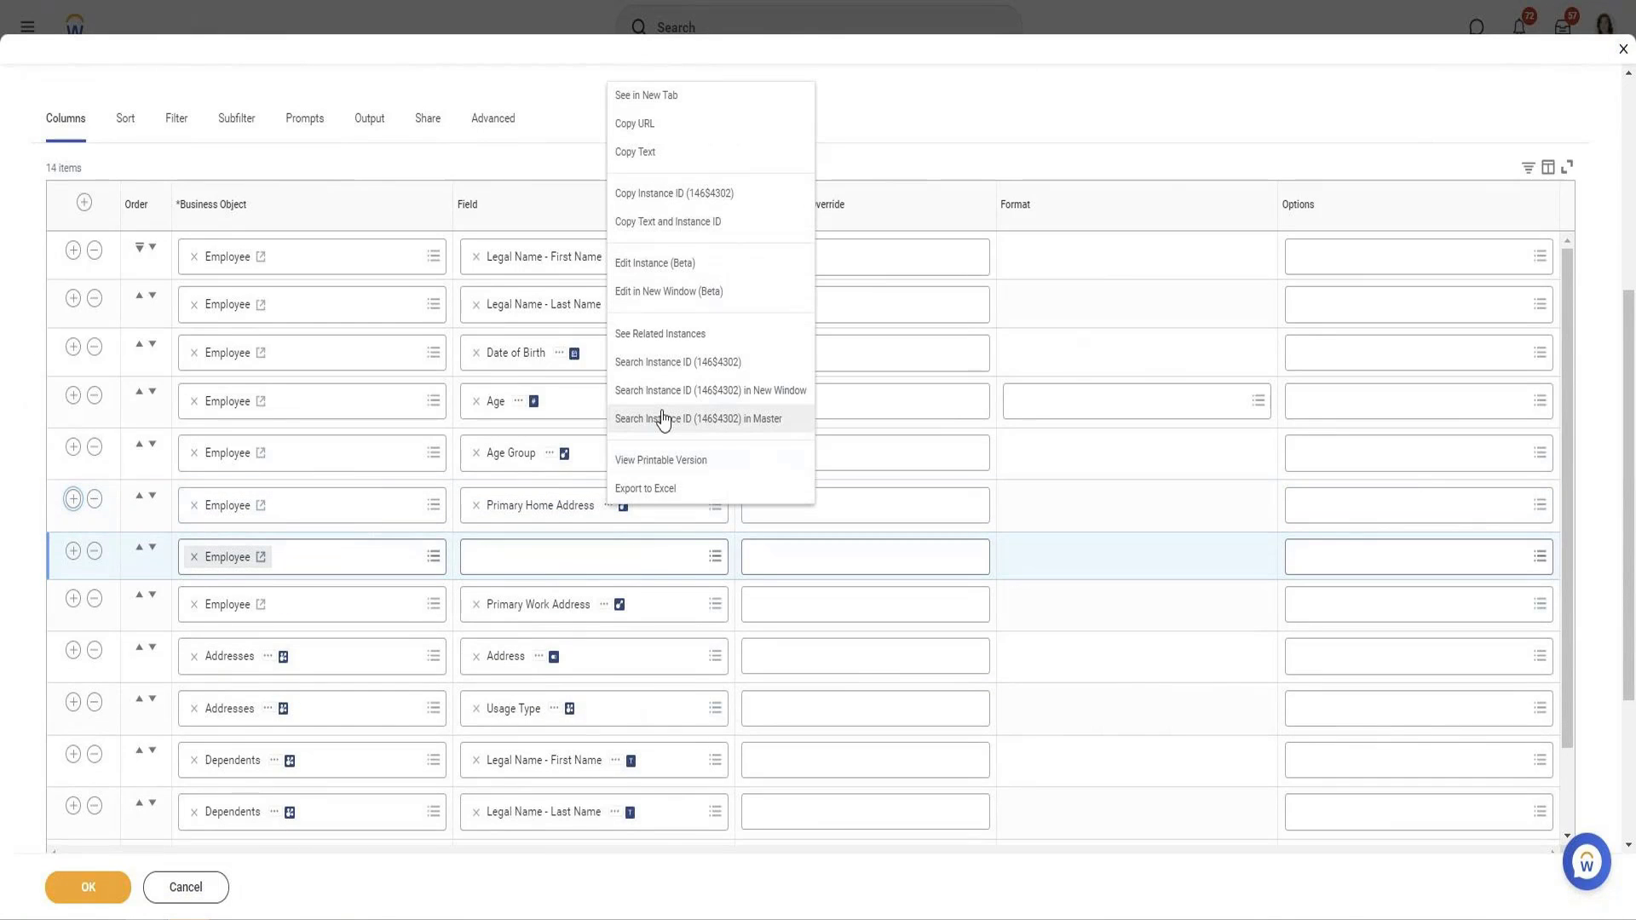
{"action": "left_click", "coordinate": [557, 545]}
{"action": "type", "text": "Primary"}
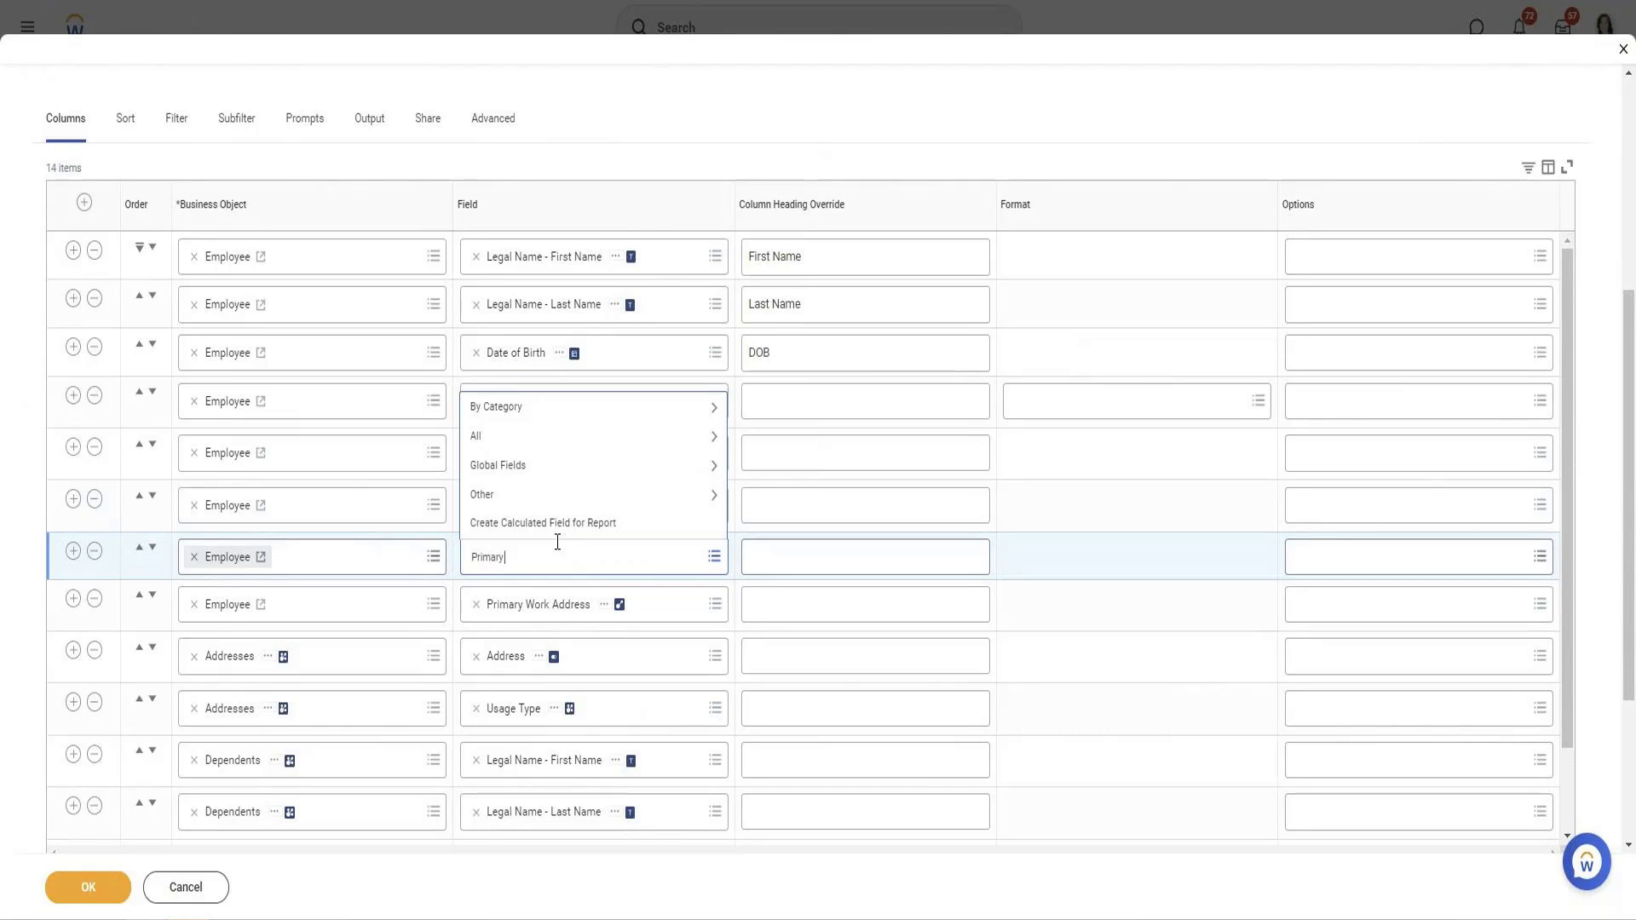
{"action": "type", "text": " Home"}
{"action": "key", "text": "Return"}
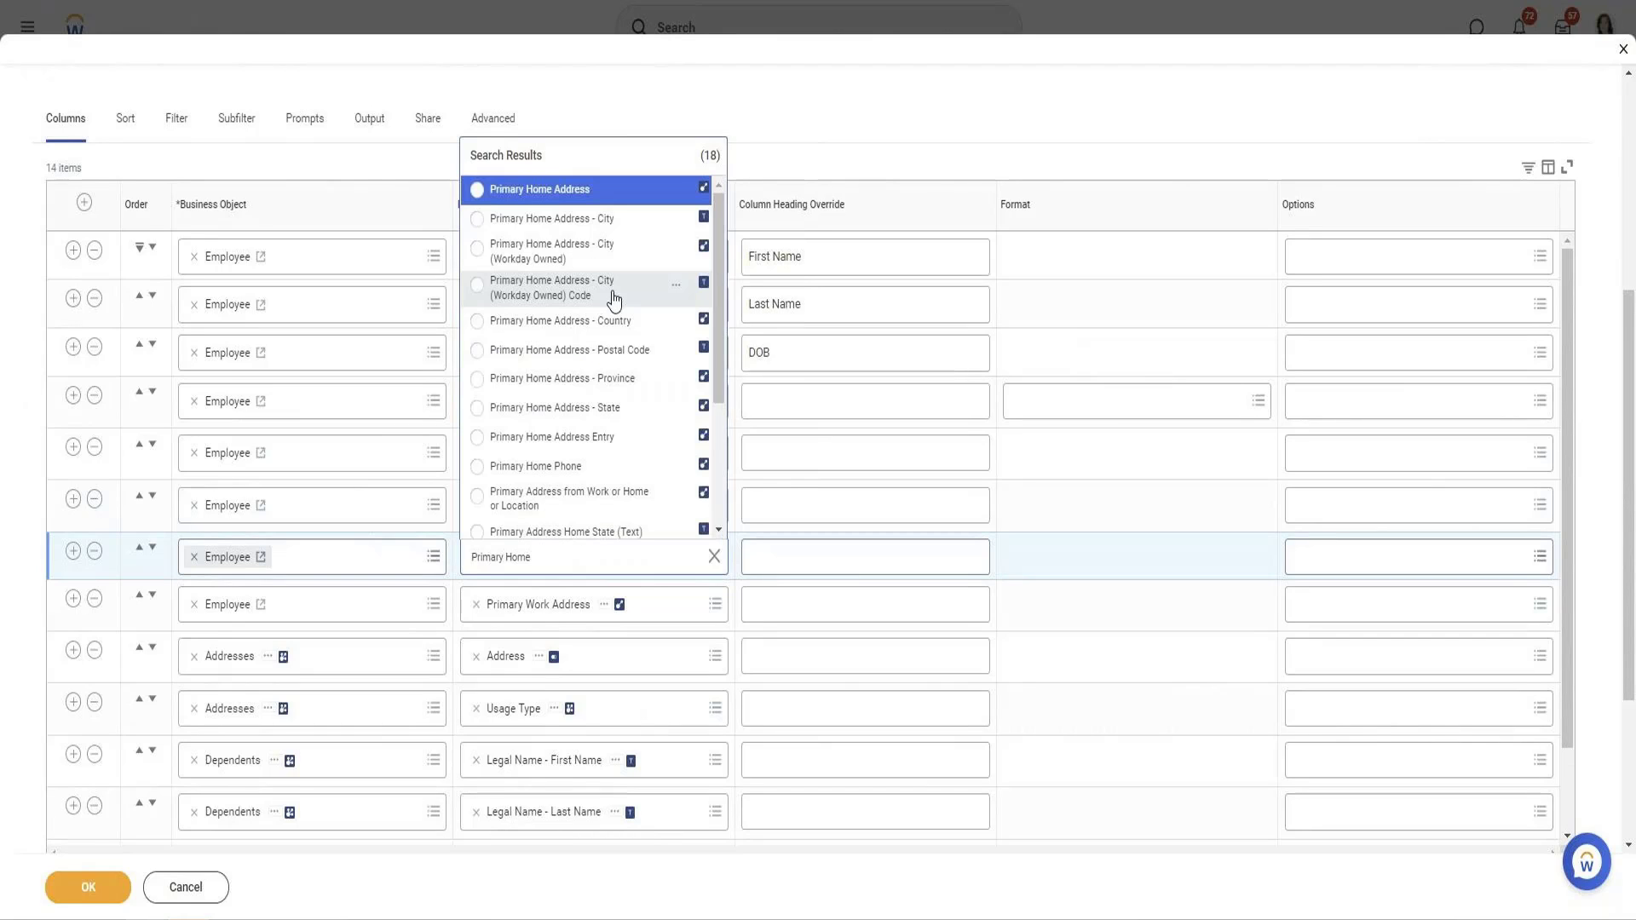
{"action": "left_click", "coordinate": [609, 223]}
Add an Employee column row below Primary Home Address - City and set its field to Primary Home Address - State.
{"action": "left_click", "coordinate": [73, 551]}
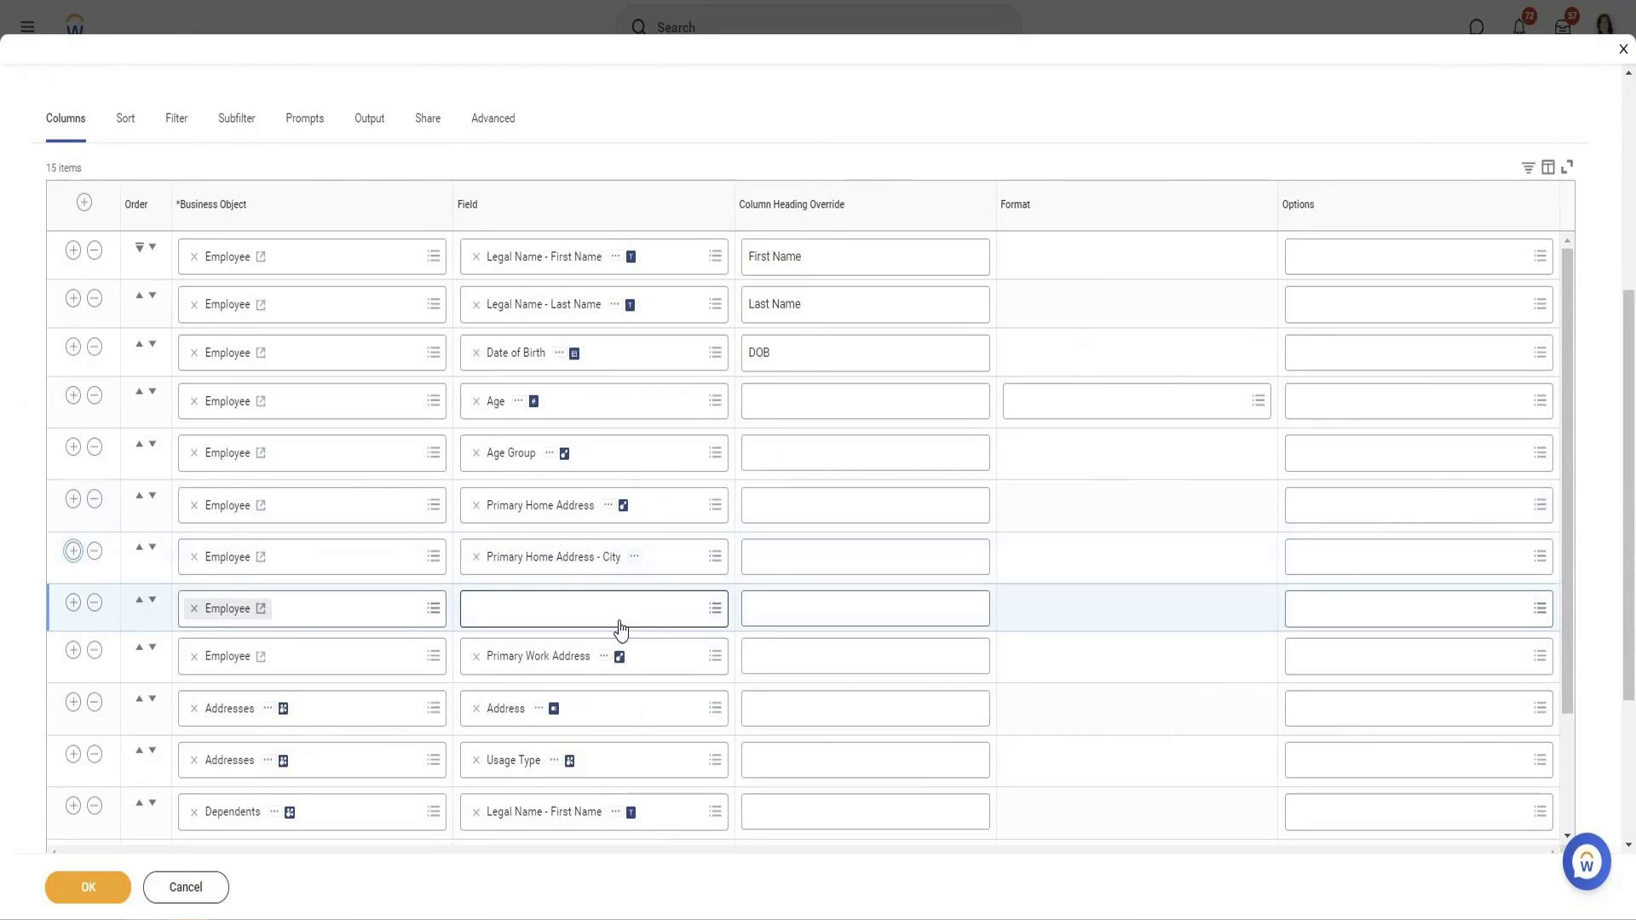
{"action": "left_click", "coordinate": [619, 624]}
{"action": "type", "text": "Primay"}
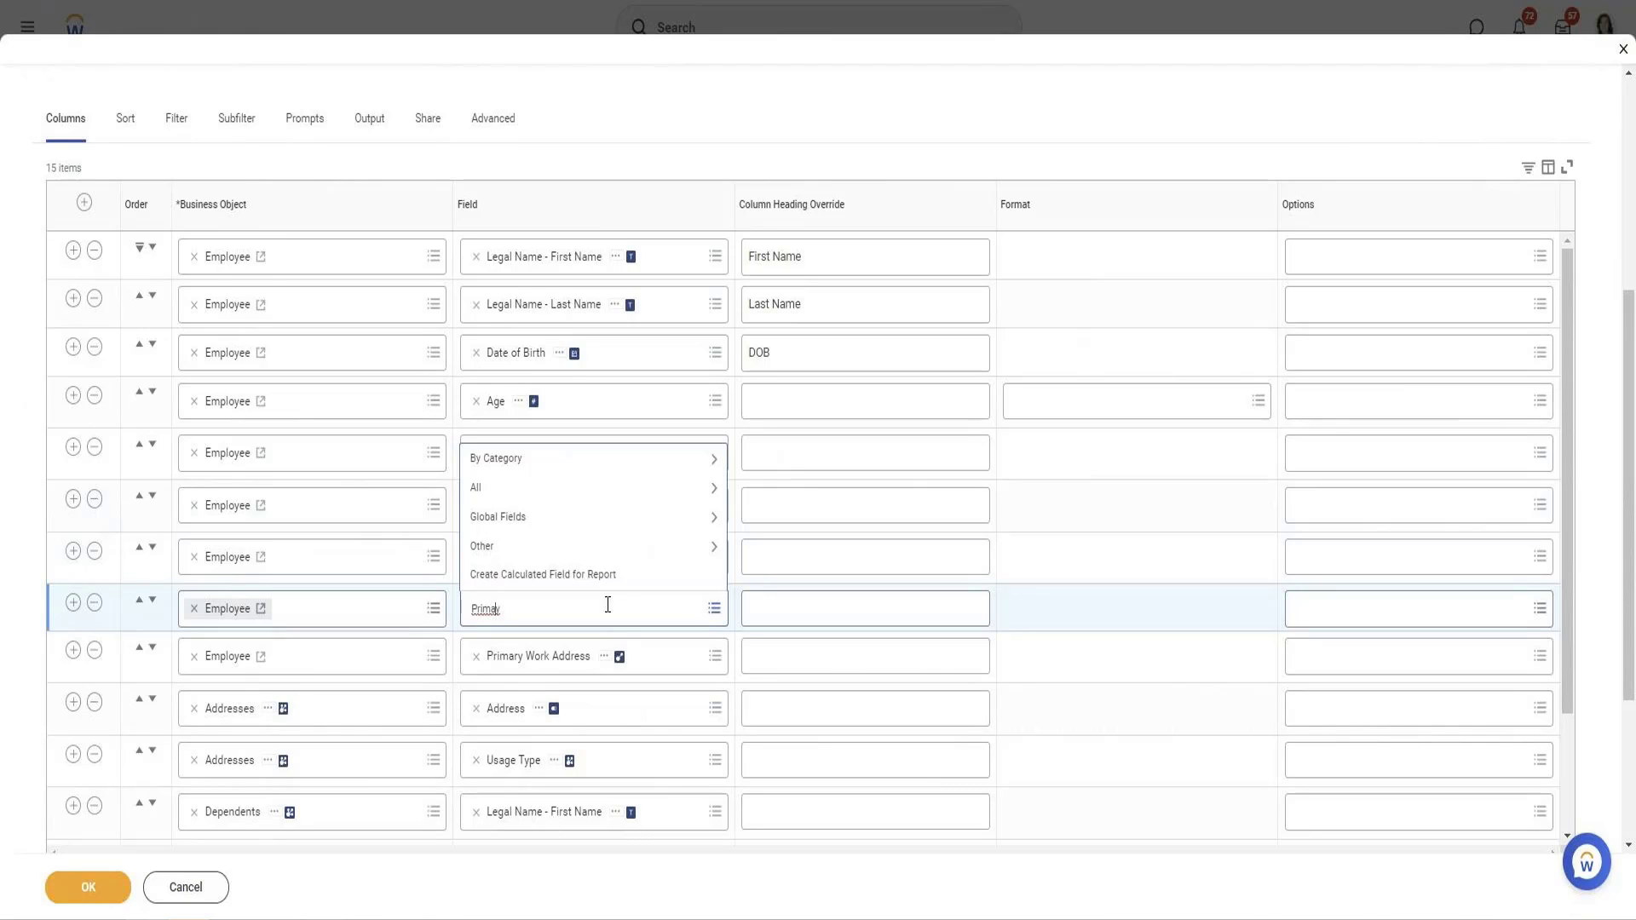
{"action": "key", "text": "BackSpace"}
{"action": "type", "text": "ry home State"}
{"action": "key", "text": "Return"}
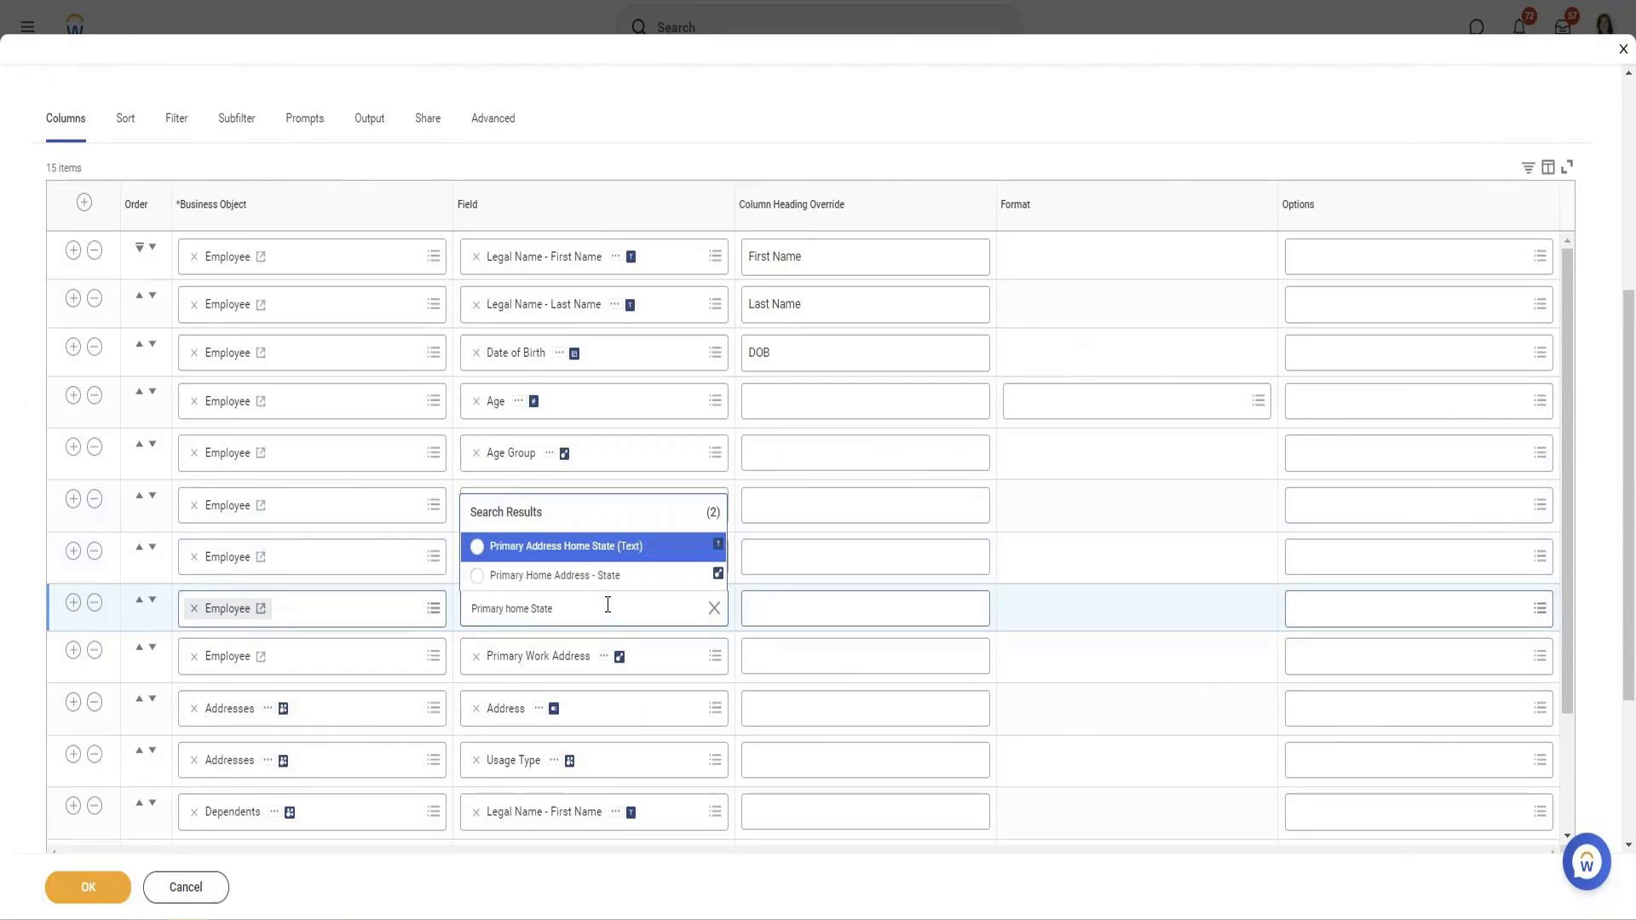
{"action": "left_click", "coordinate": [606, 575]}
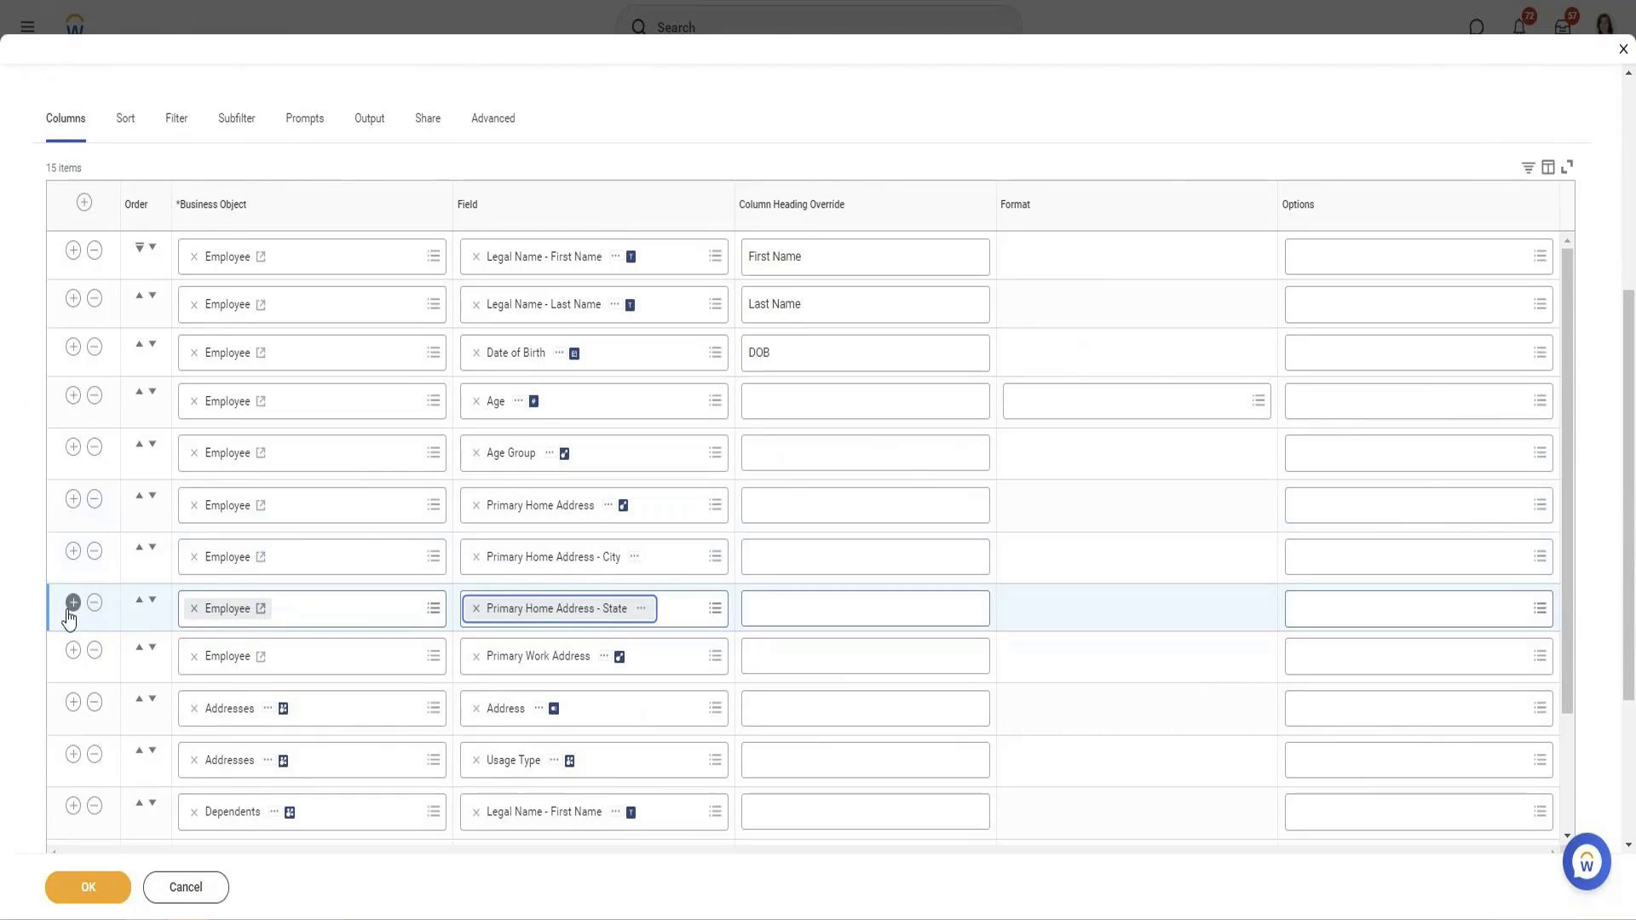
Add an Employee column row below Primary Home Address - State and search its field for "Primary home County".
{"action": "left_click", "coordinate": [628, 664]}
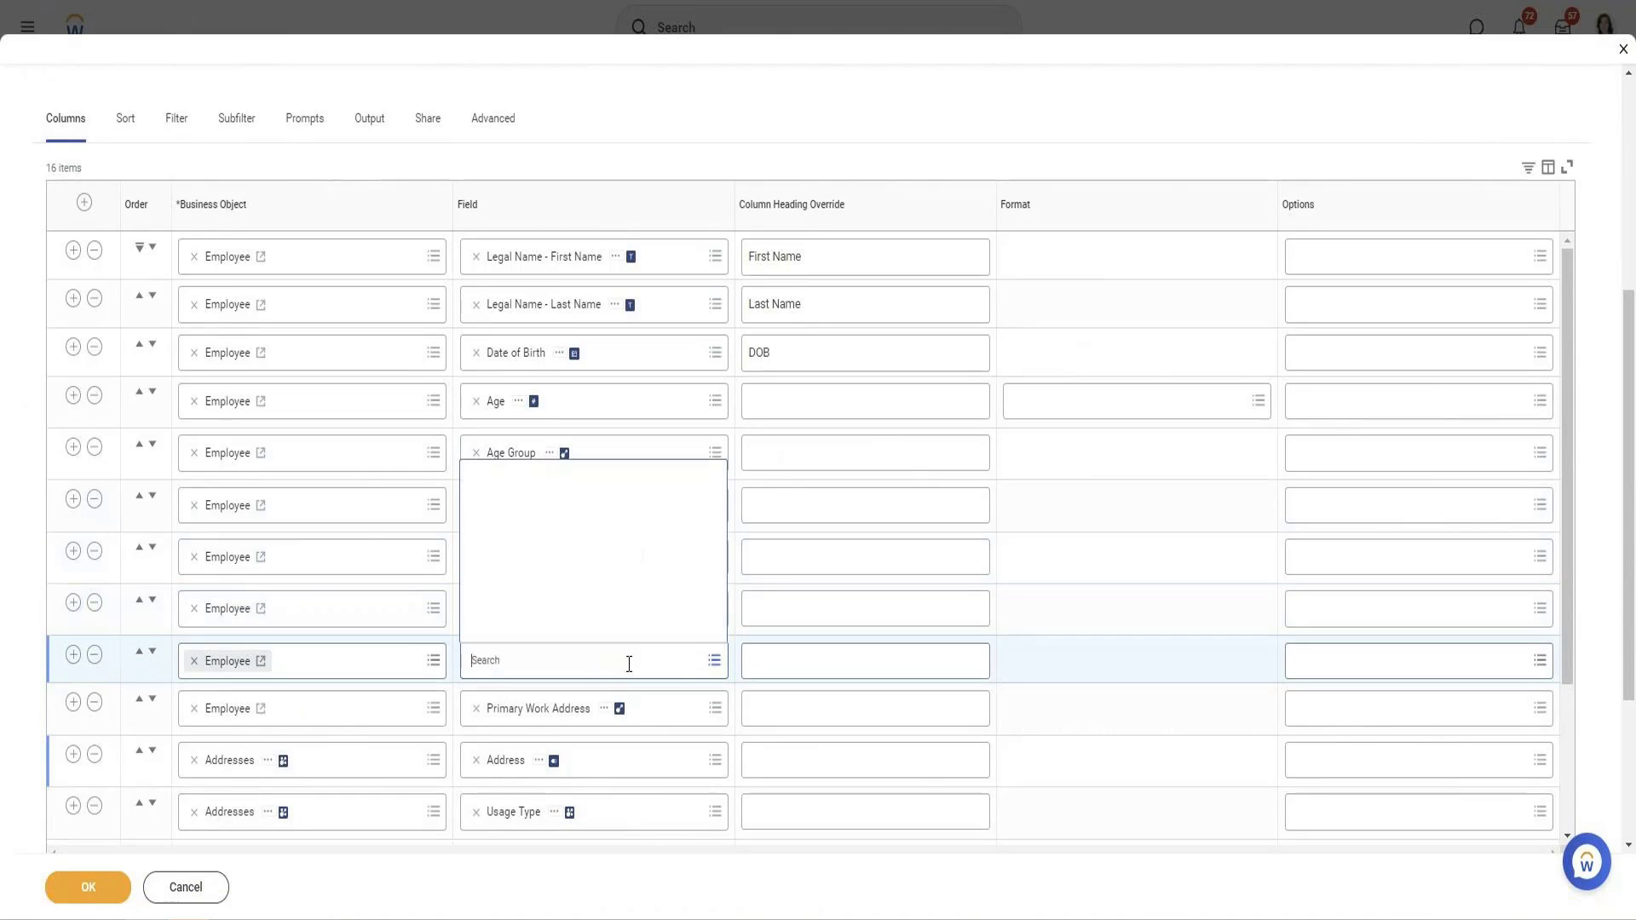
{"action": "type", "text": "Primary home"}
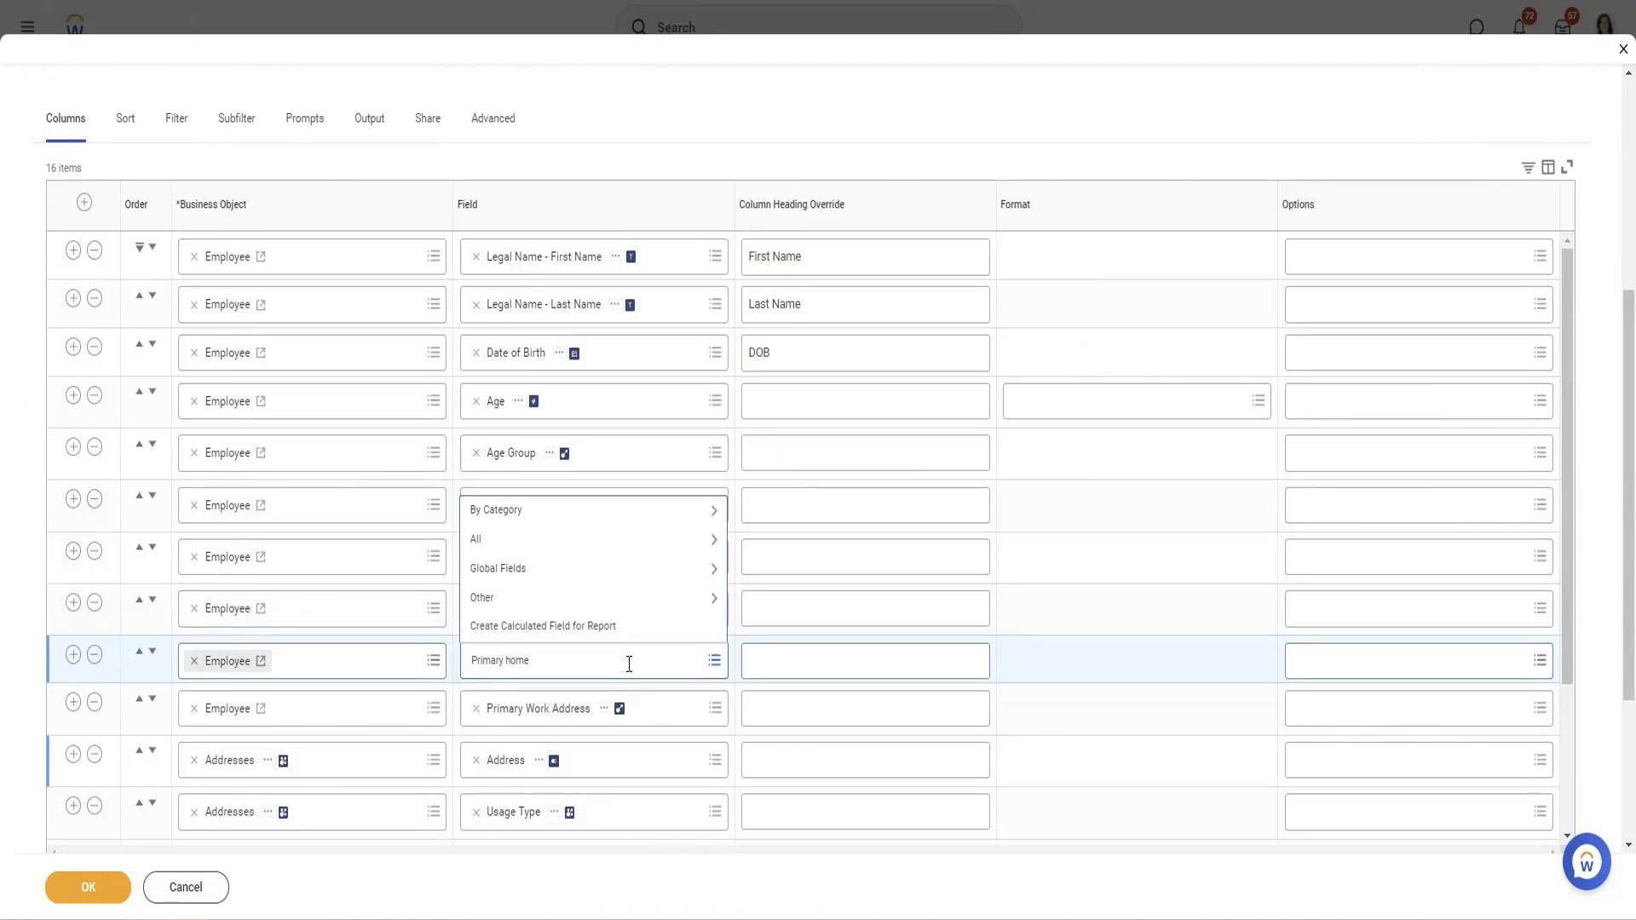
{"action": "type", "text": " Countyr"}
{"action": "key", "text": "Return"}
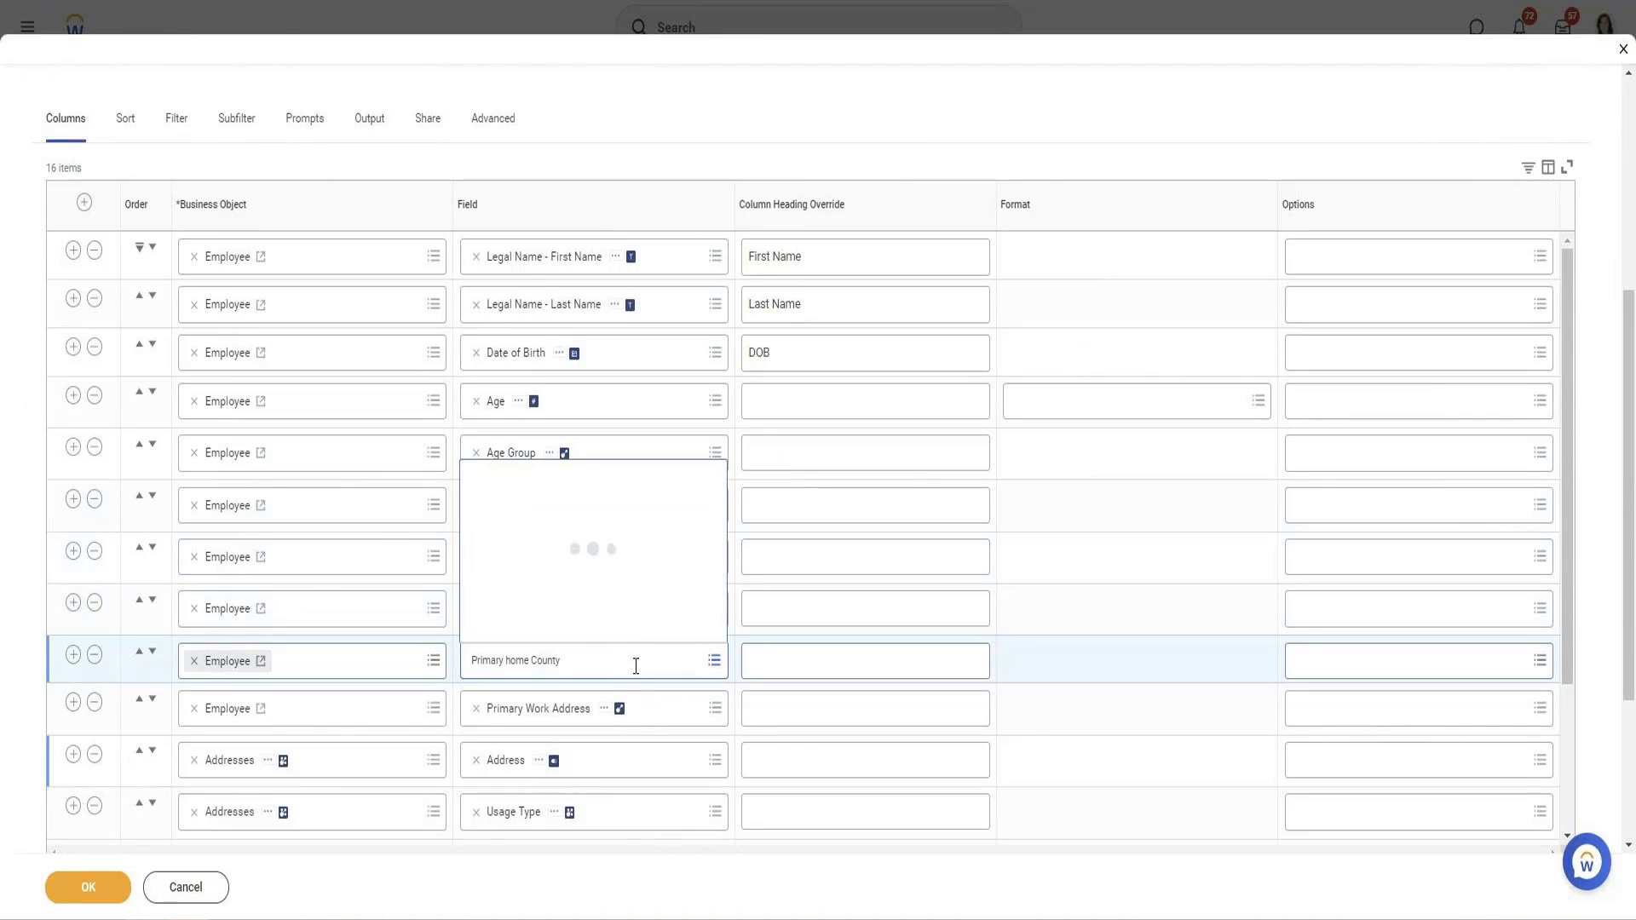
{"action": "left_click", "coordinate": [561, 650]}
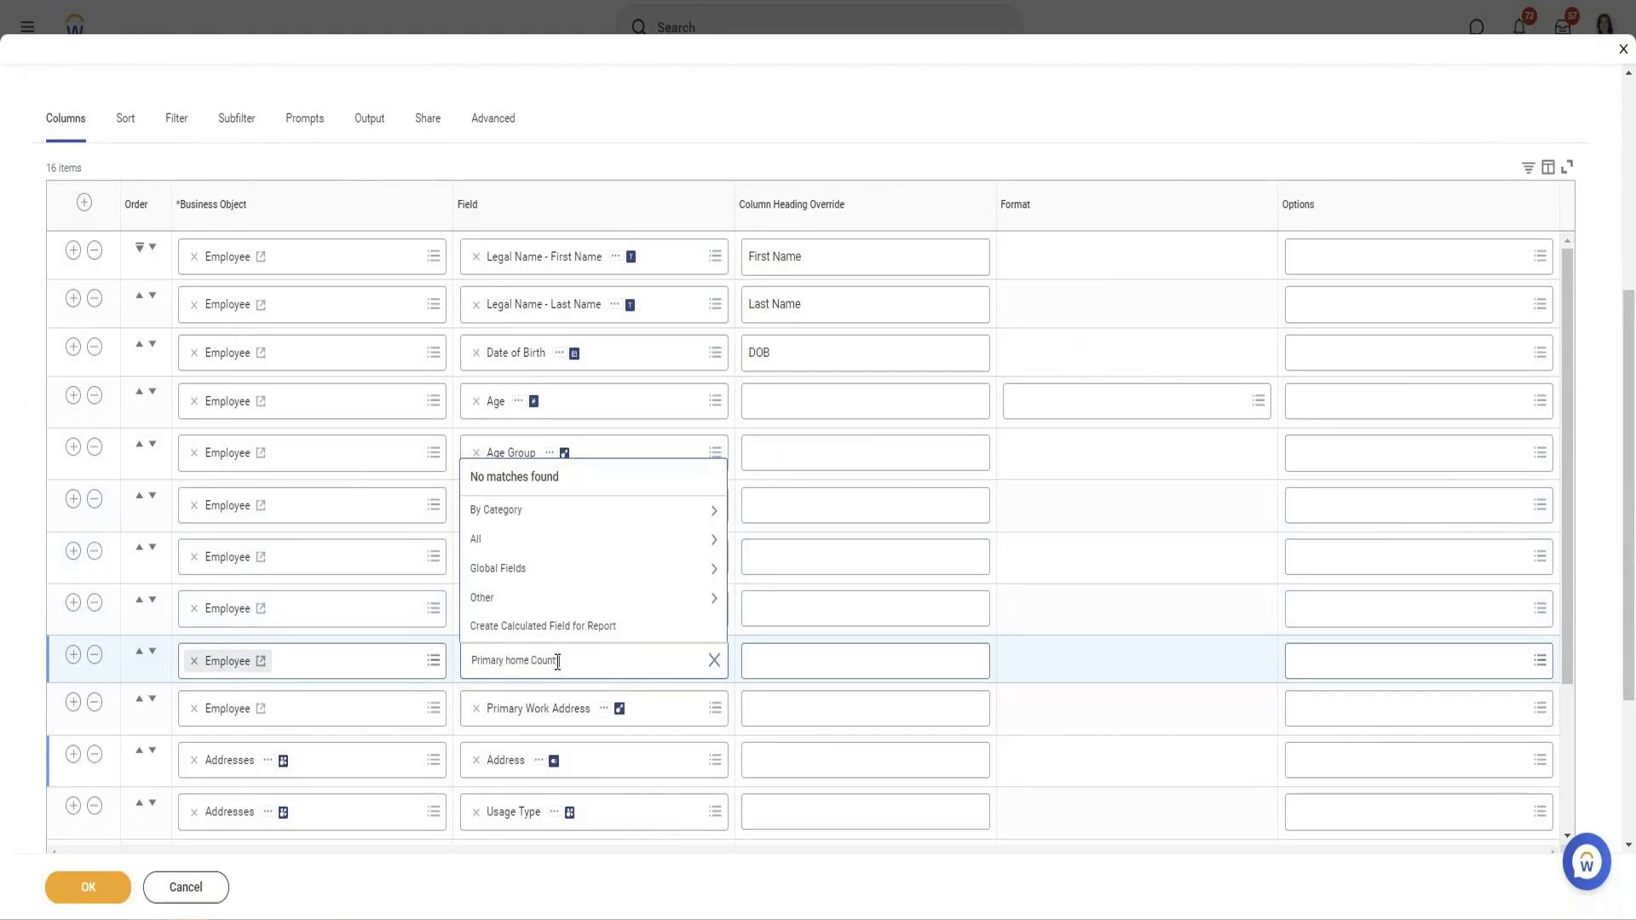
{"action": "right_click", "coordinate": [554, 665]}
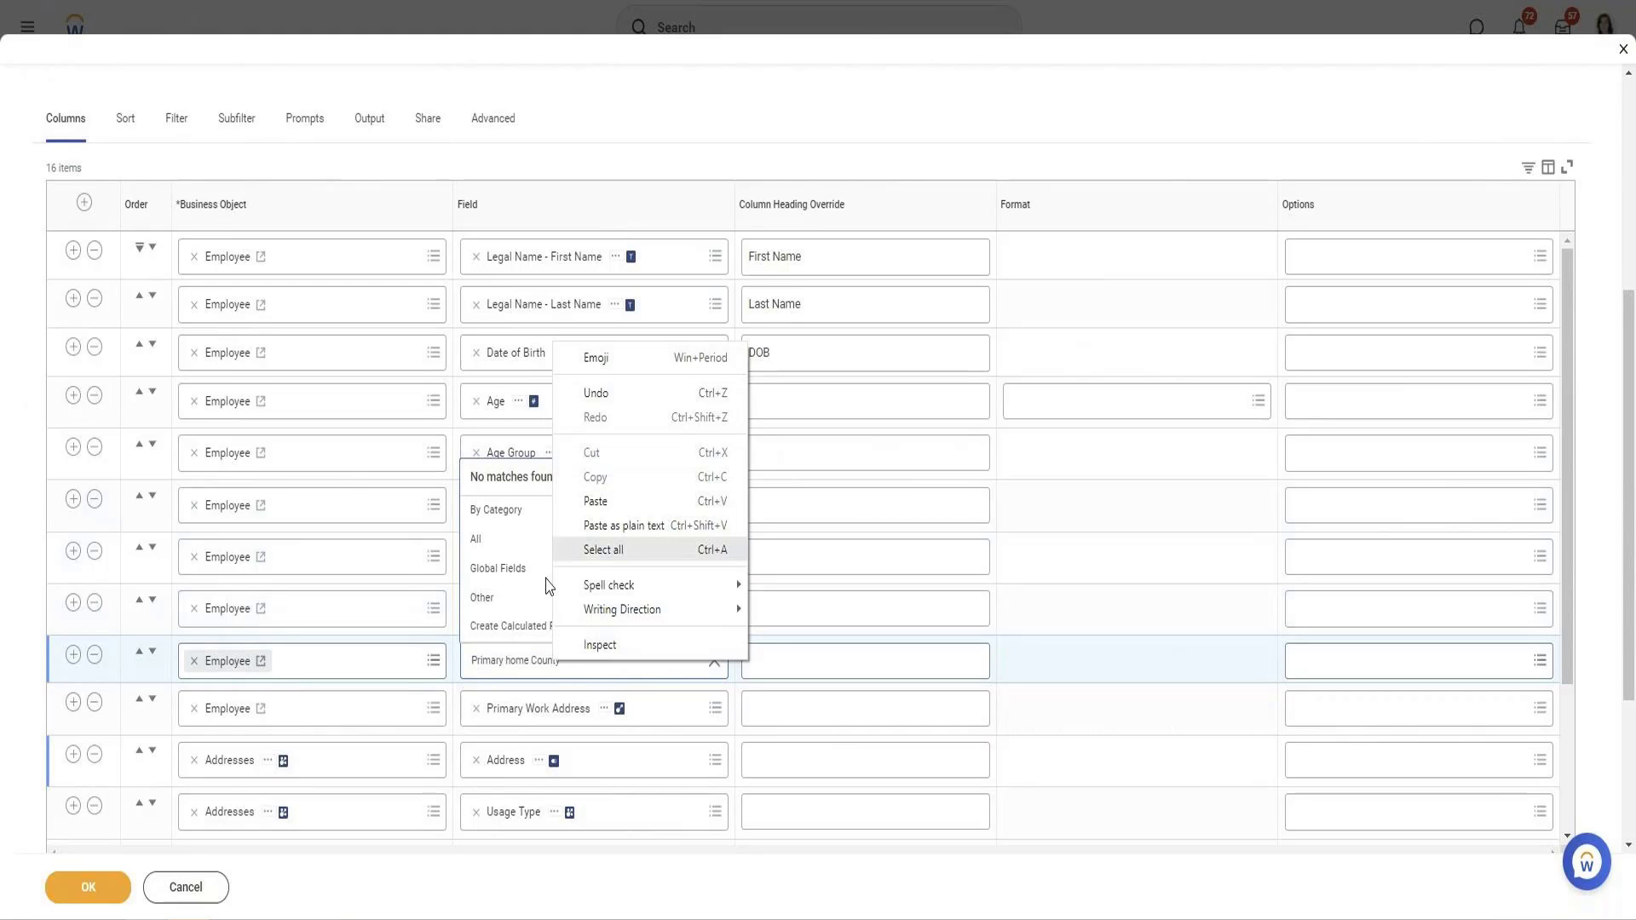
{"action": "left_click", "coordinate": [537, 626]}
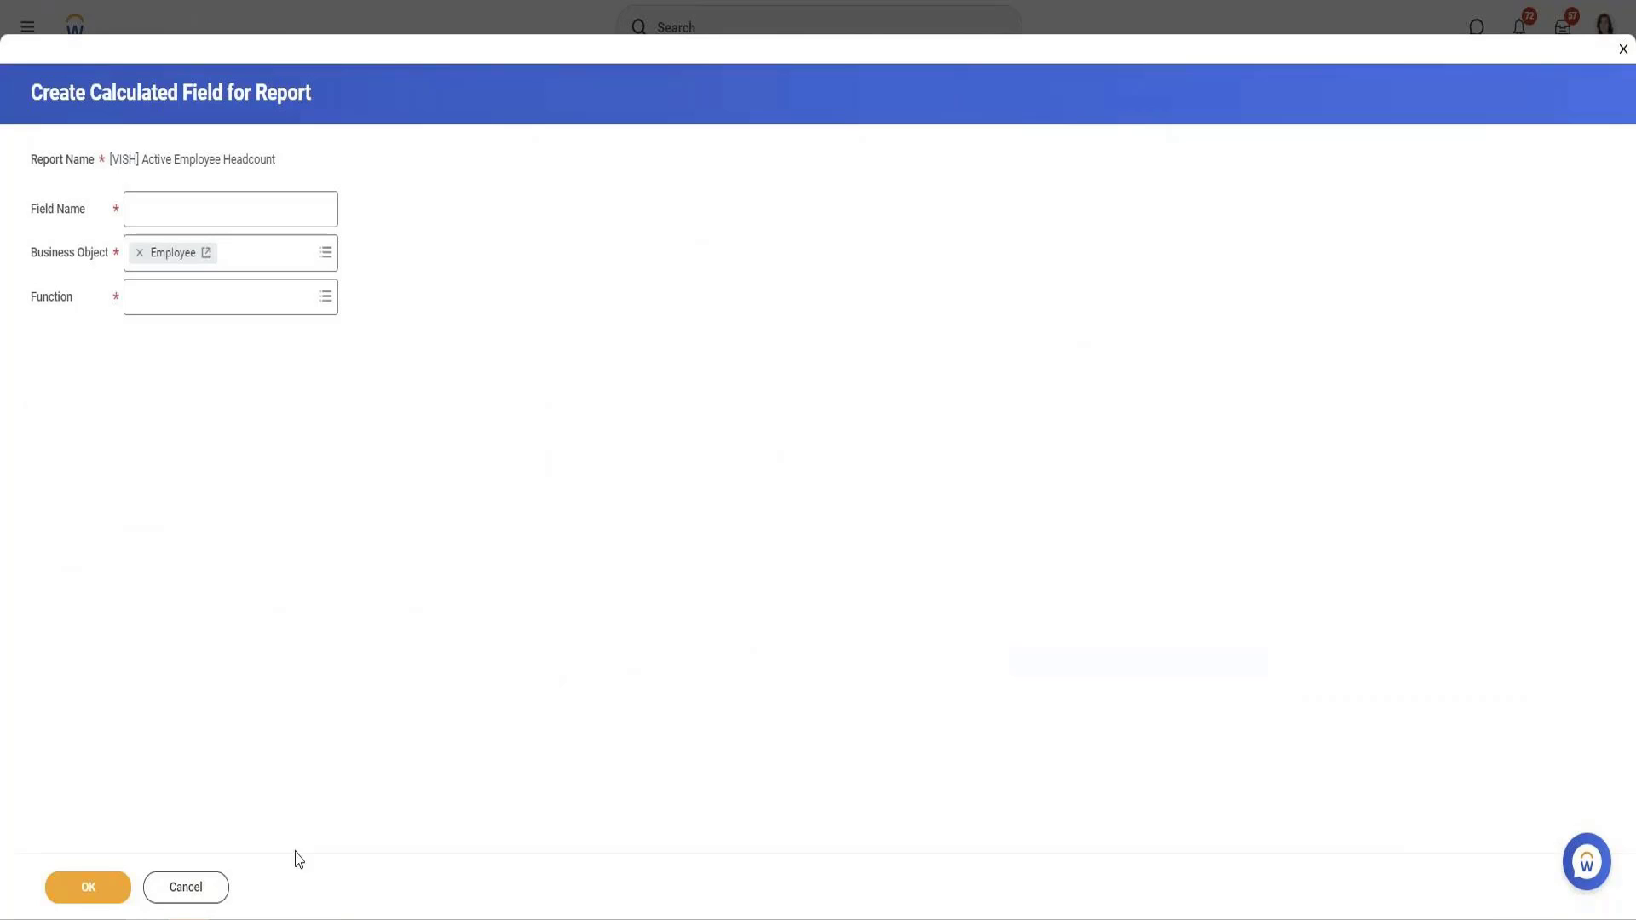
{"action": "left_click", "coordinate": [175, 889]}
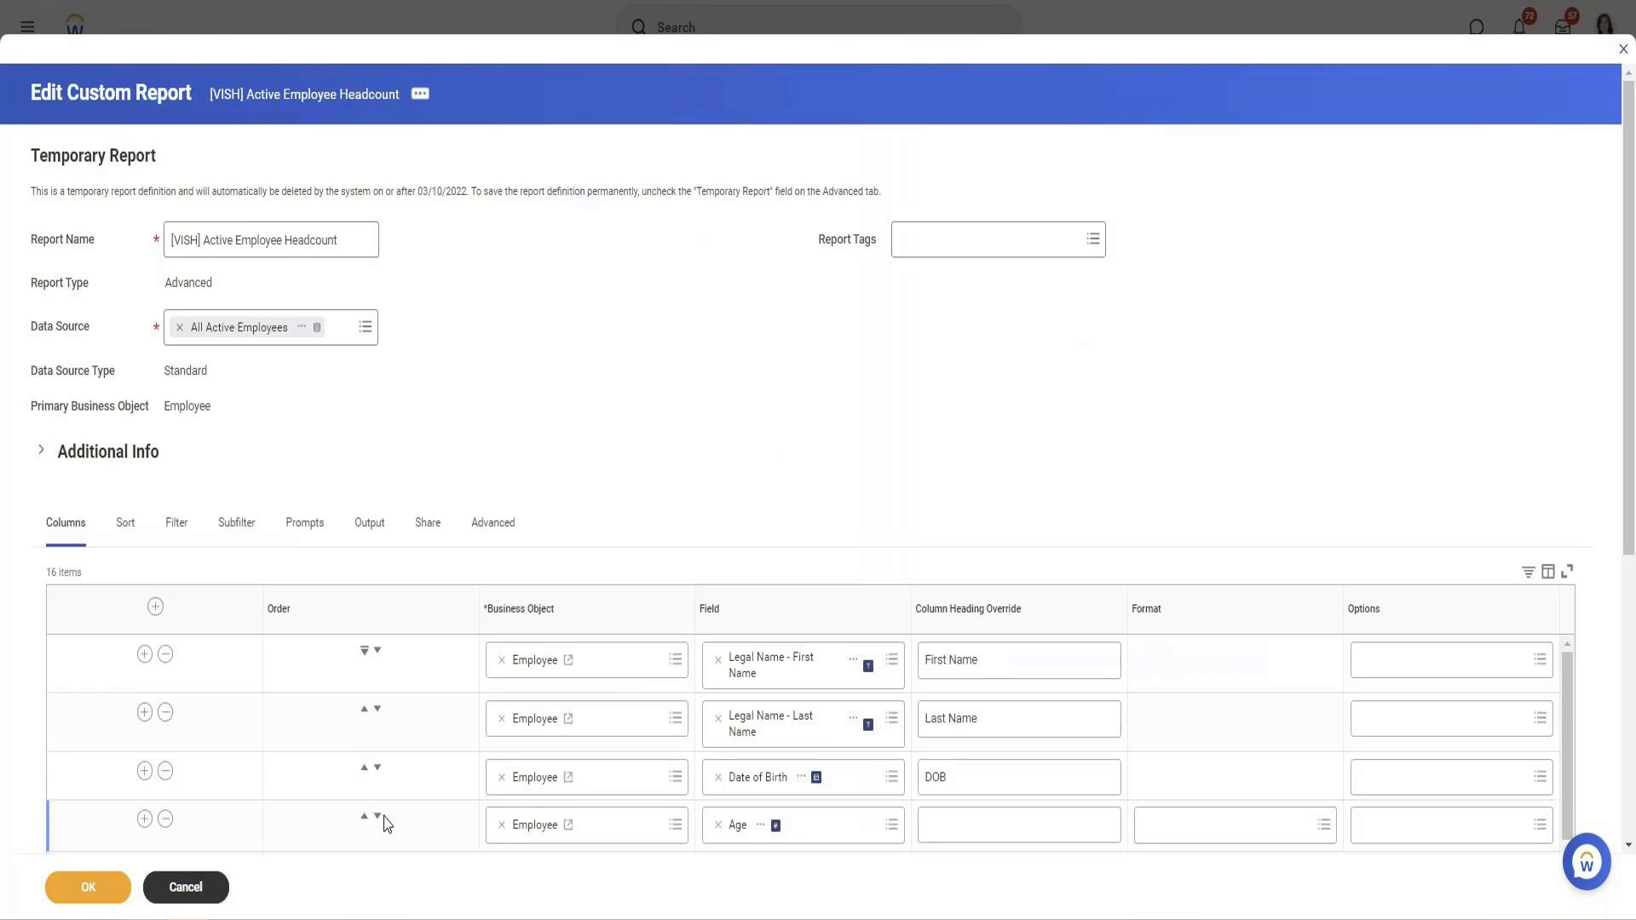
Set the empty Employee column row's field to Primary Address - Country Name, using the search "Country Primary".
{"action": "scroll", "coordinate": [570, 508], "scroll_direction": "down", "scroll_amount": 6}
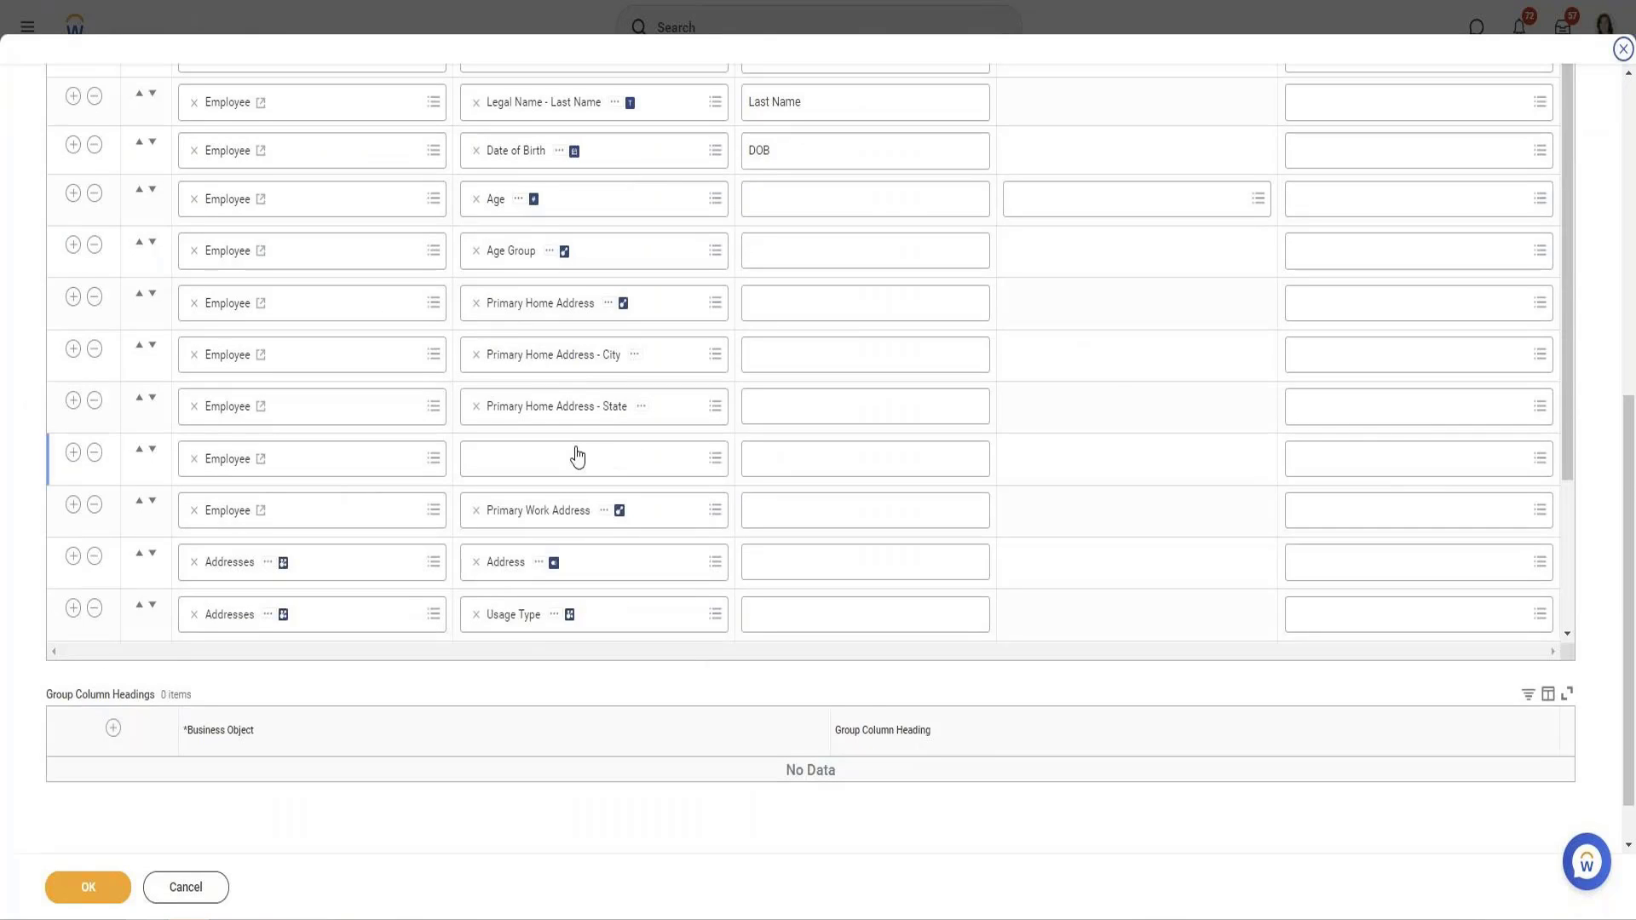
{"action": "left_click", "coordinate": [578, 457]}
{"action": "type", "text": "Country P"}
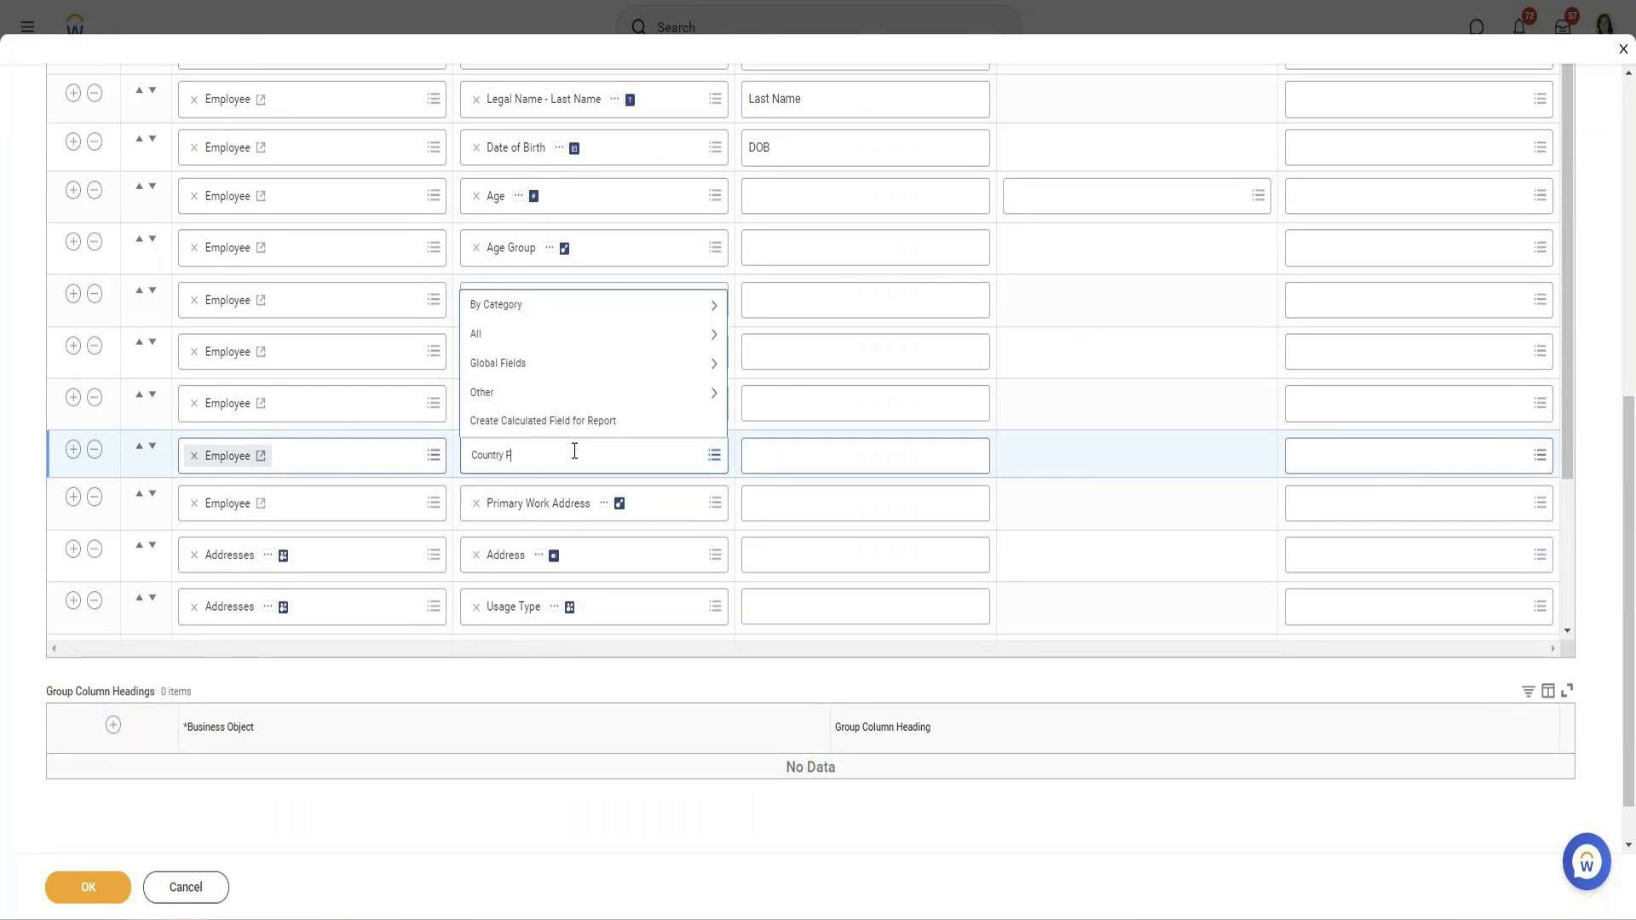
{"action": "type", "text": "rimary"}
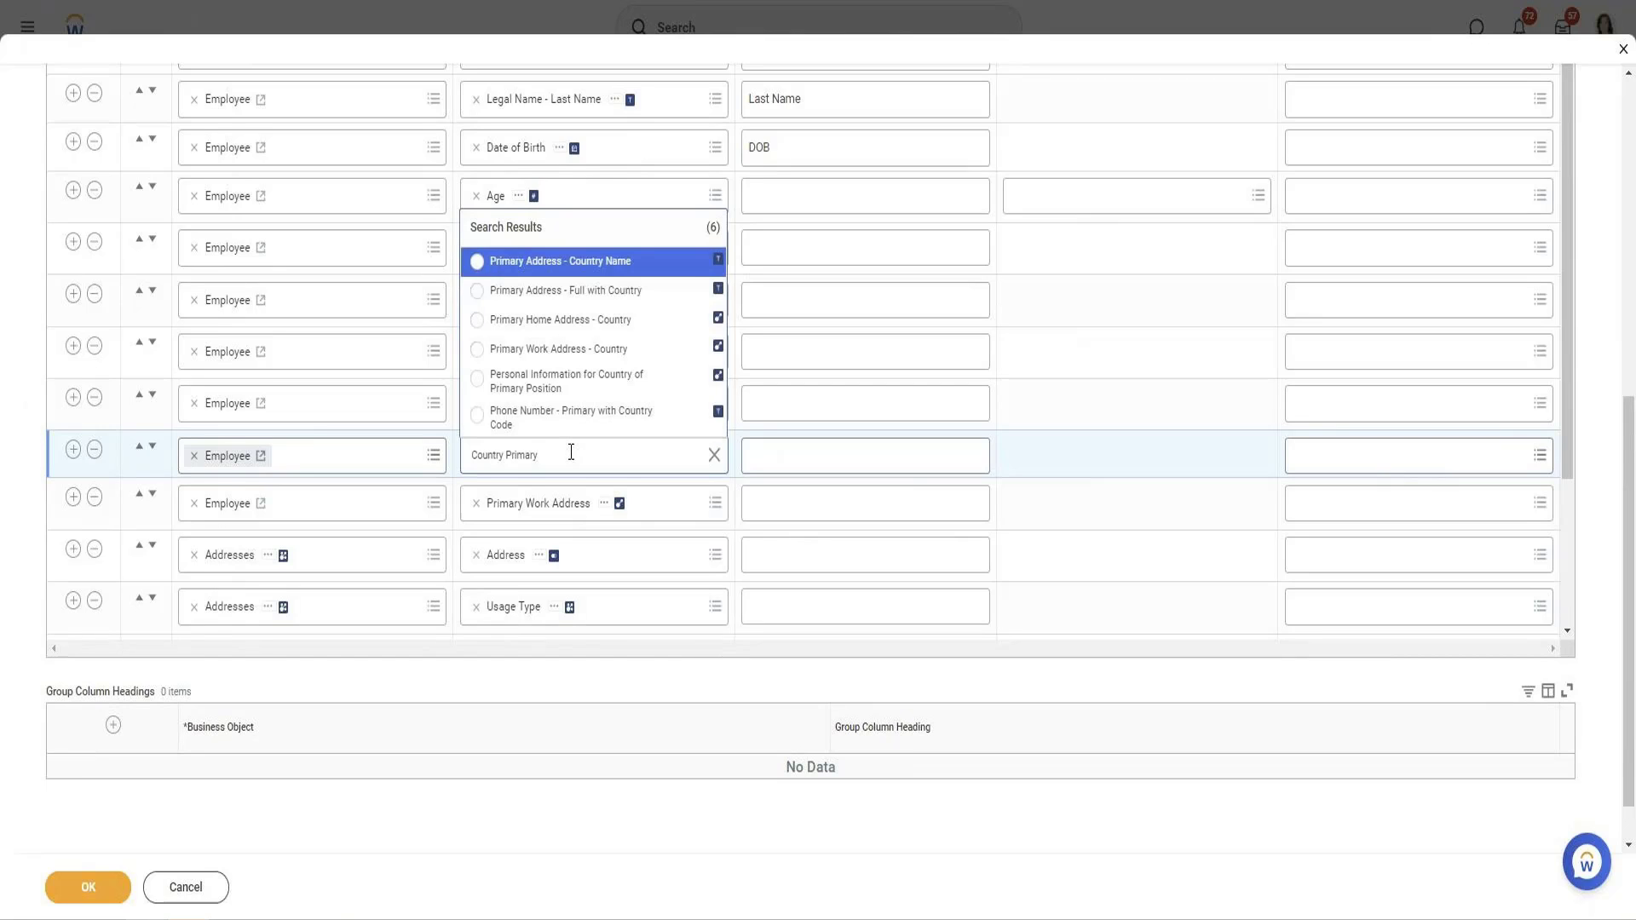
{"action": "left_click", "coordinate": [645, 268]}
Save and run the report, and examine the home city and country values in the first employee's row.
{"action": "left_click", "coordinate": [82, 892]}
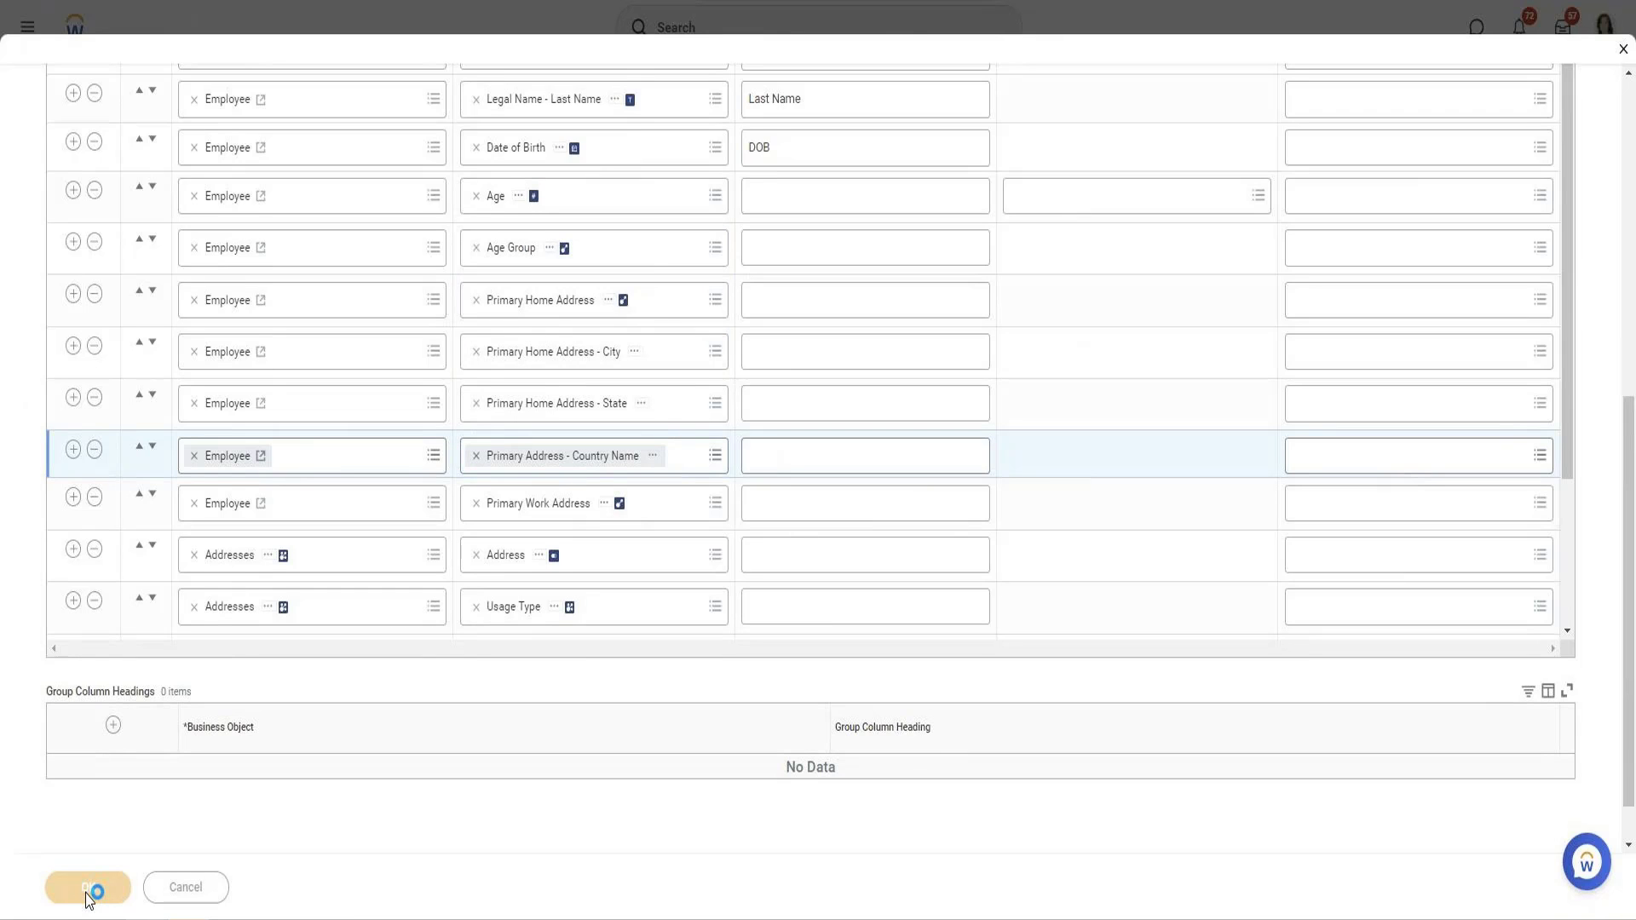
{"action": "left_click", "coordinate": [136, 874]}
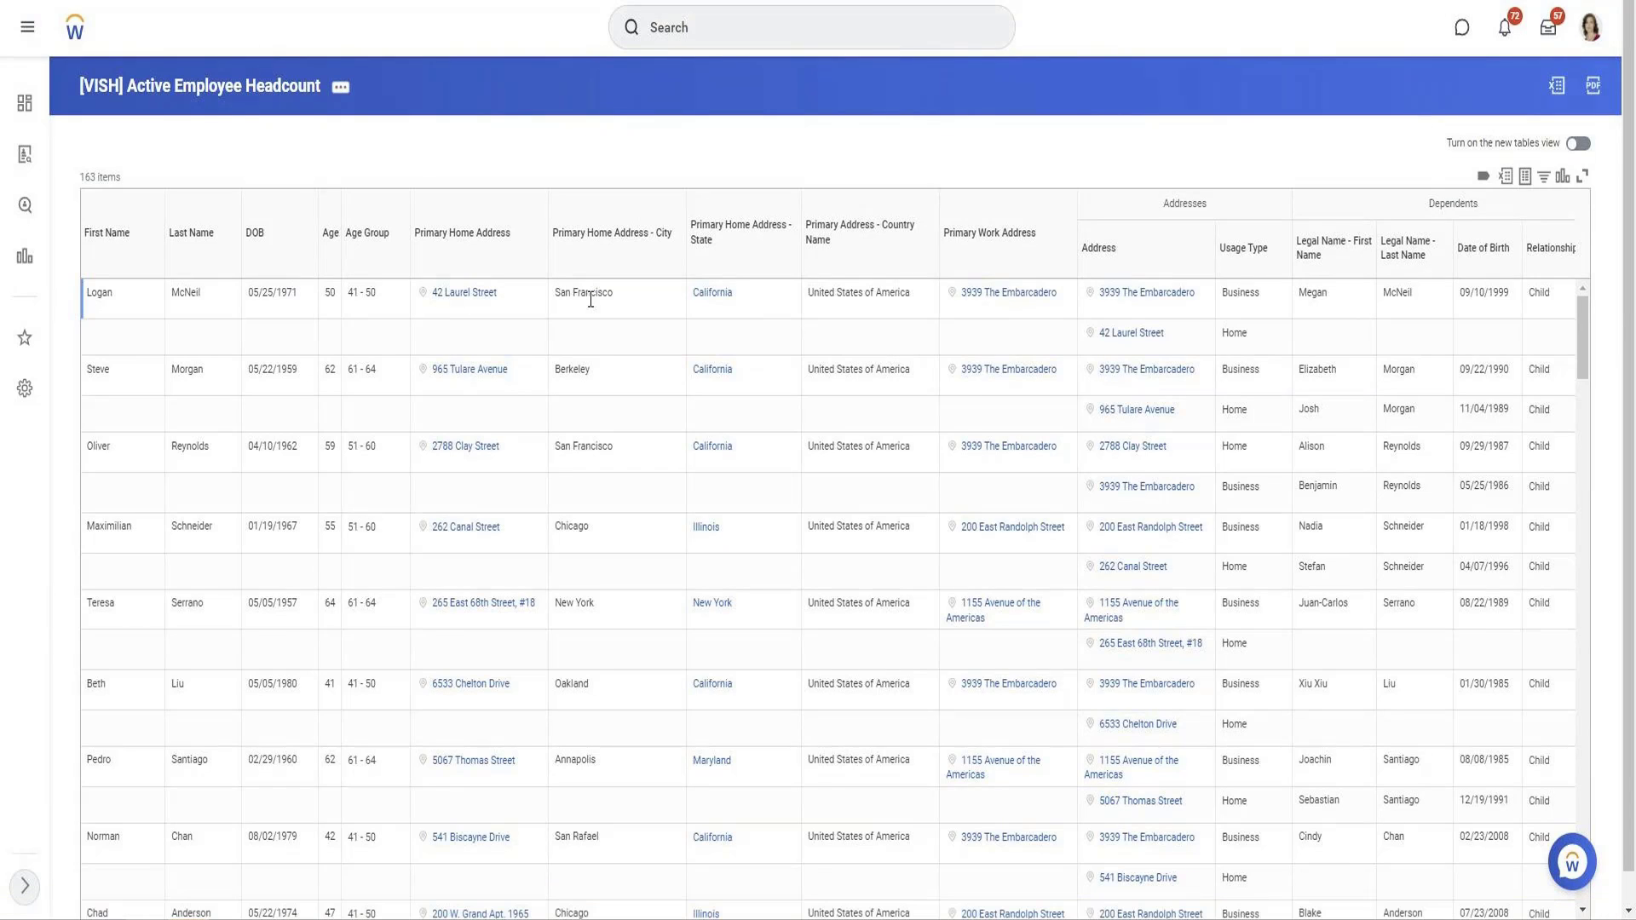
{"action": "triple_click", "coordinate": [590, 298]}
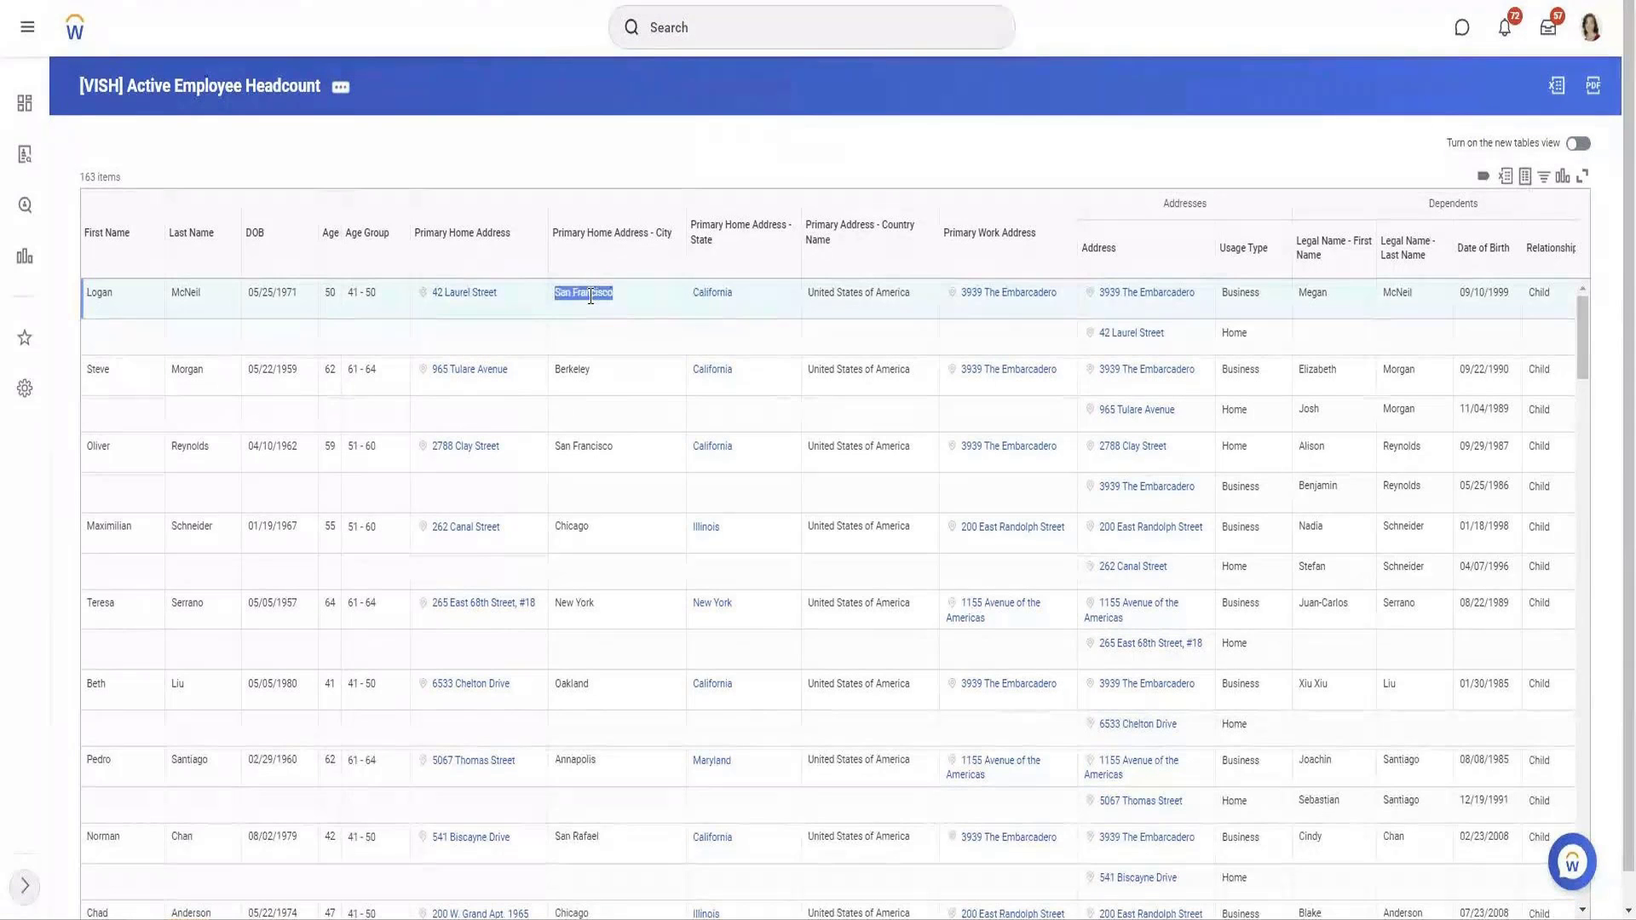
{"action": "triple_click", "coordinate": [863, 296]}
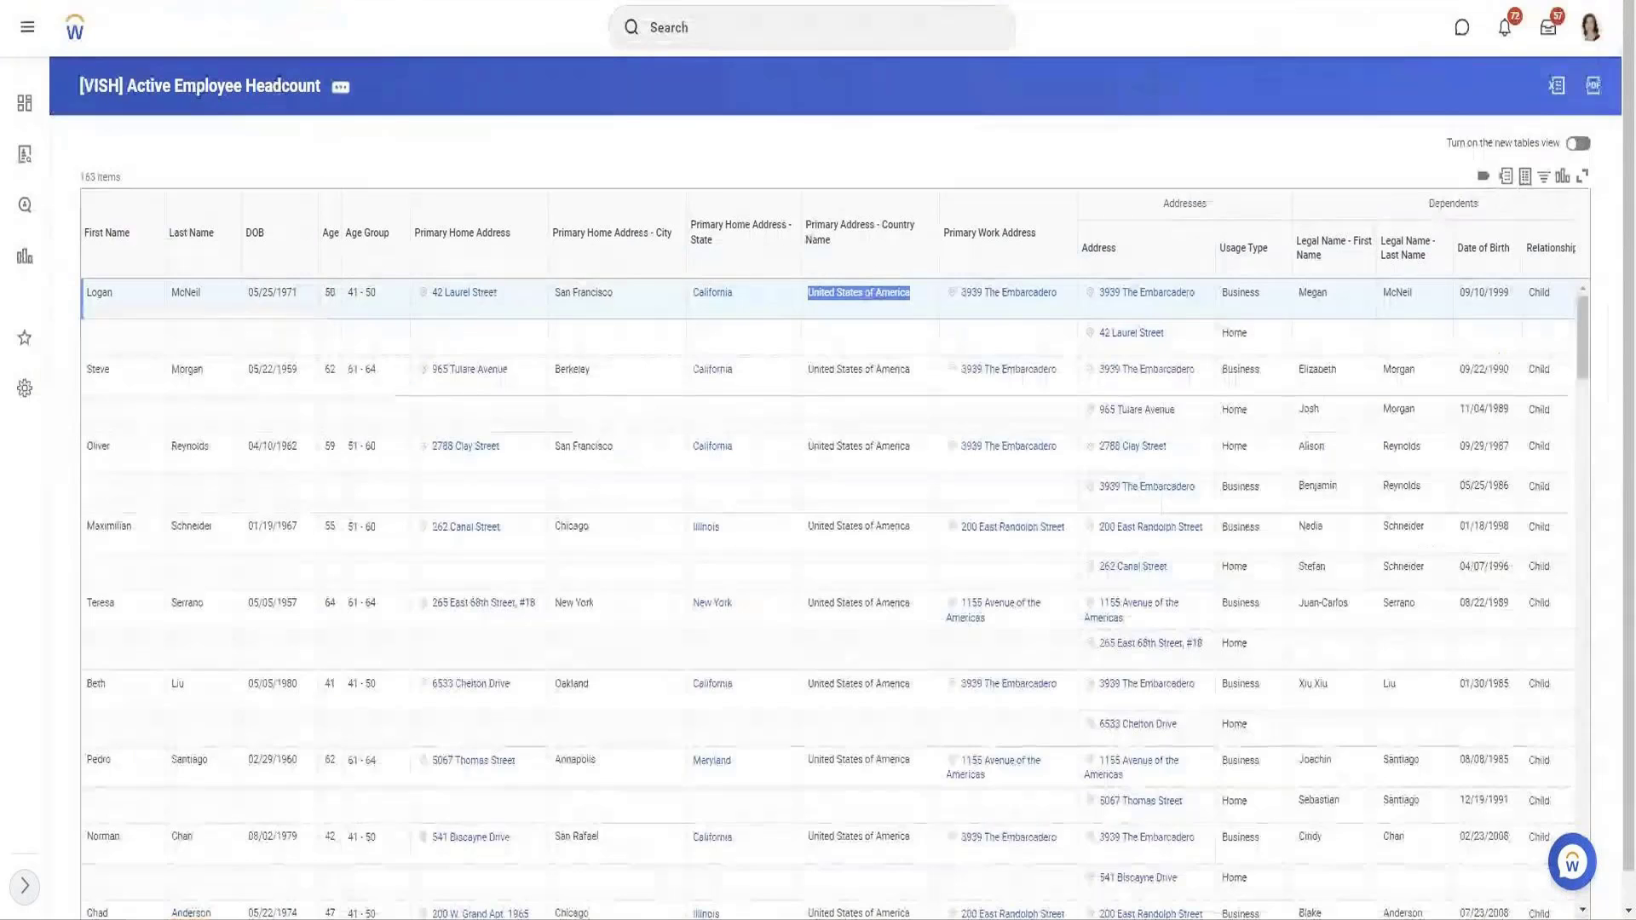
Reopen the report for editing and add a second condition row to the filter on instances.
{"action": "left_click", "coordinate": [341, 86]}
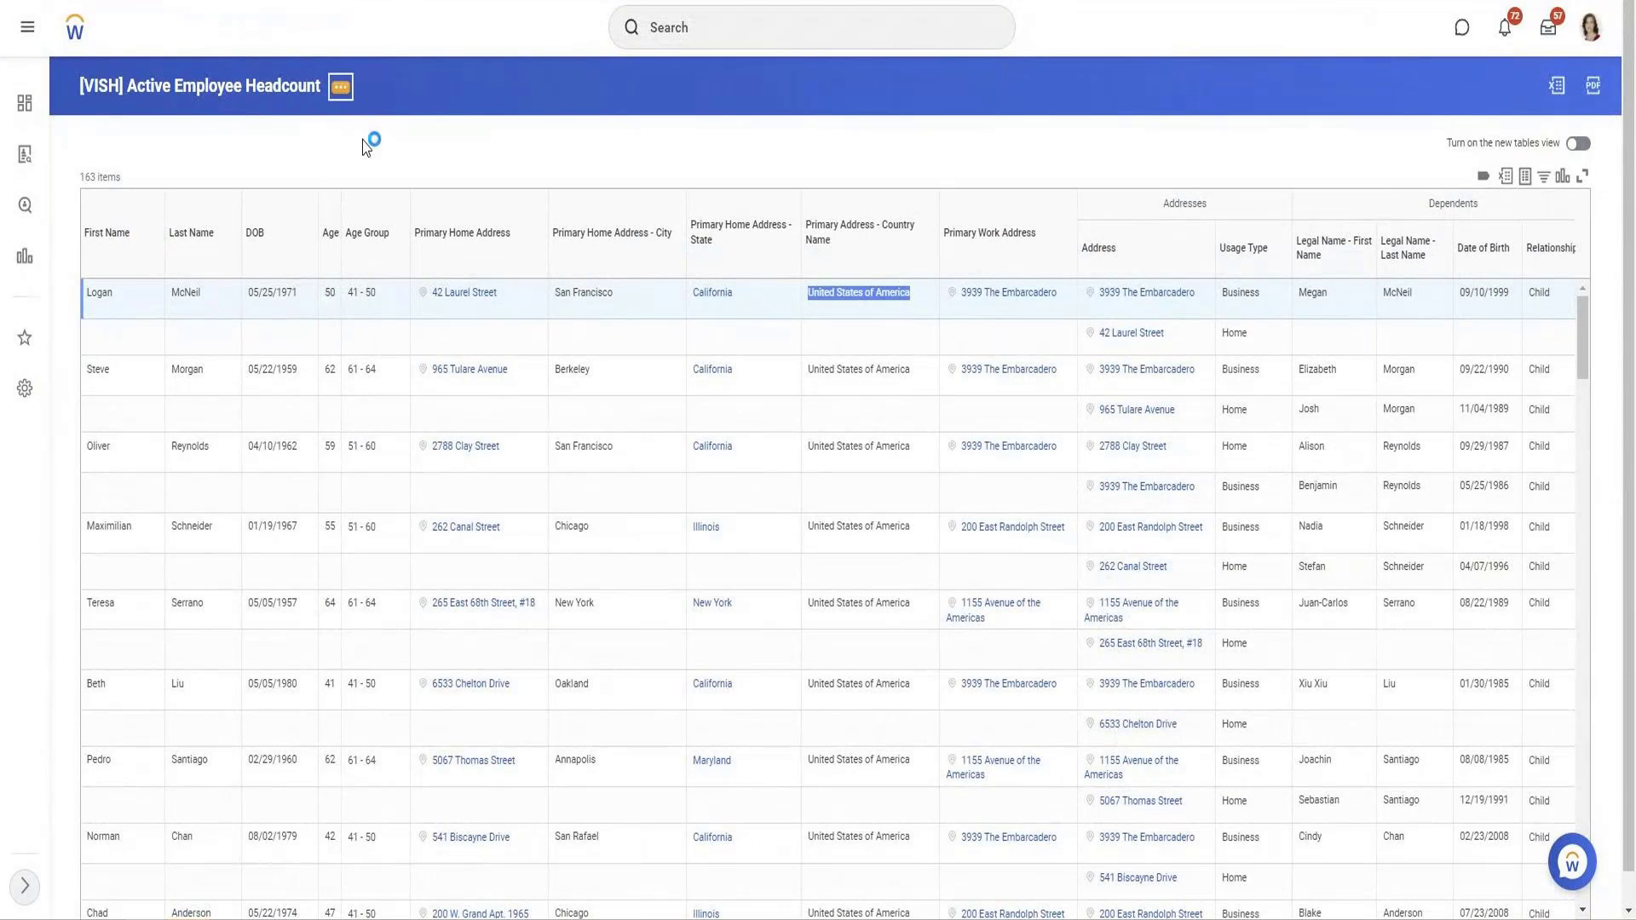
{"action": "mouse_move", "coordinate": [422, 141]}
{"action": "left_click", "coordinate": [520, 139]}
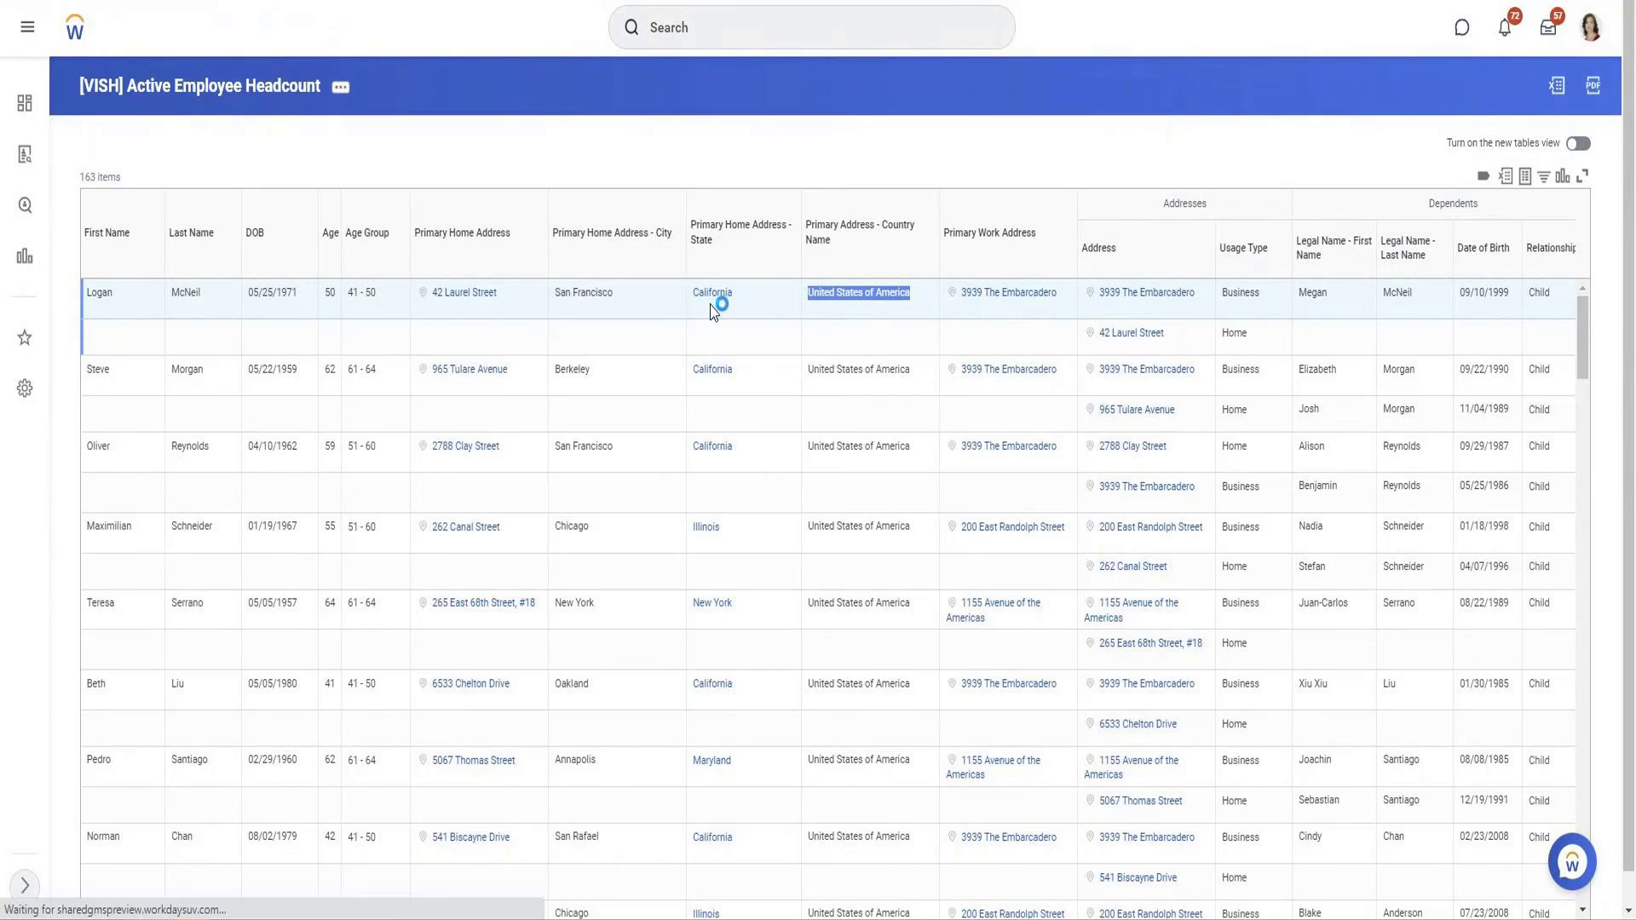
{"action": "scroll", "coordinate": [321, 296], "scroll_direction": "down", "scroll_amount": 2}
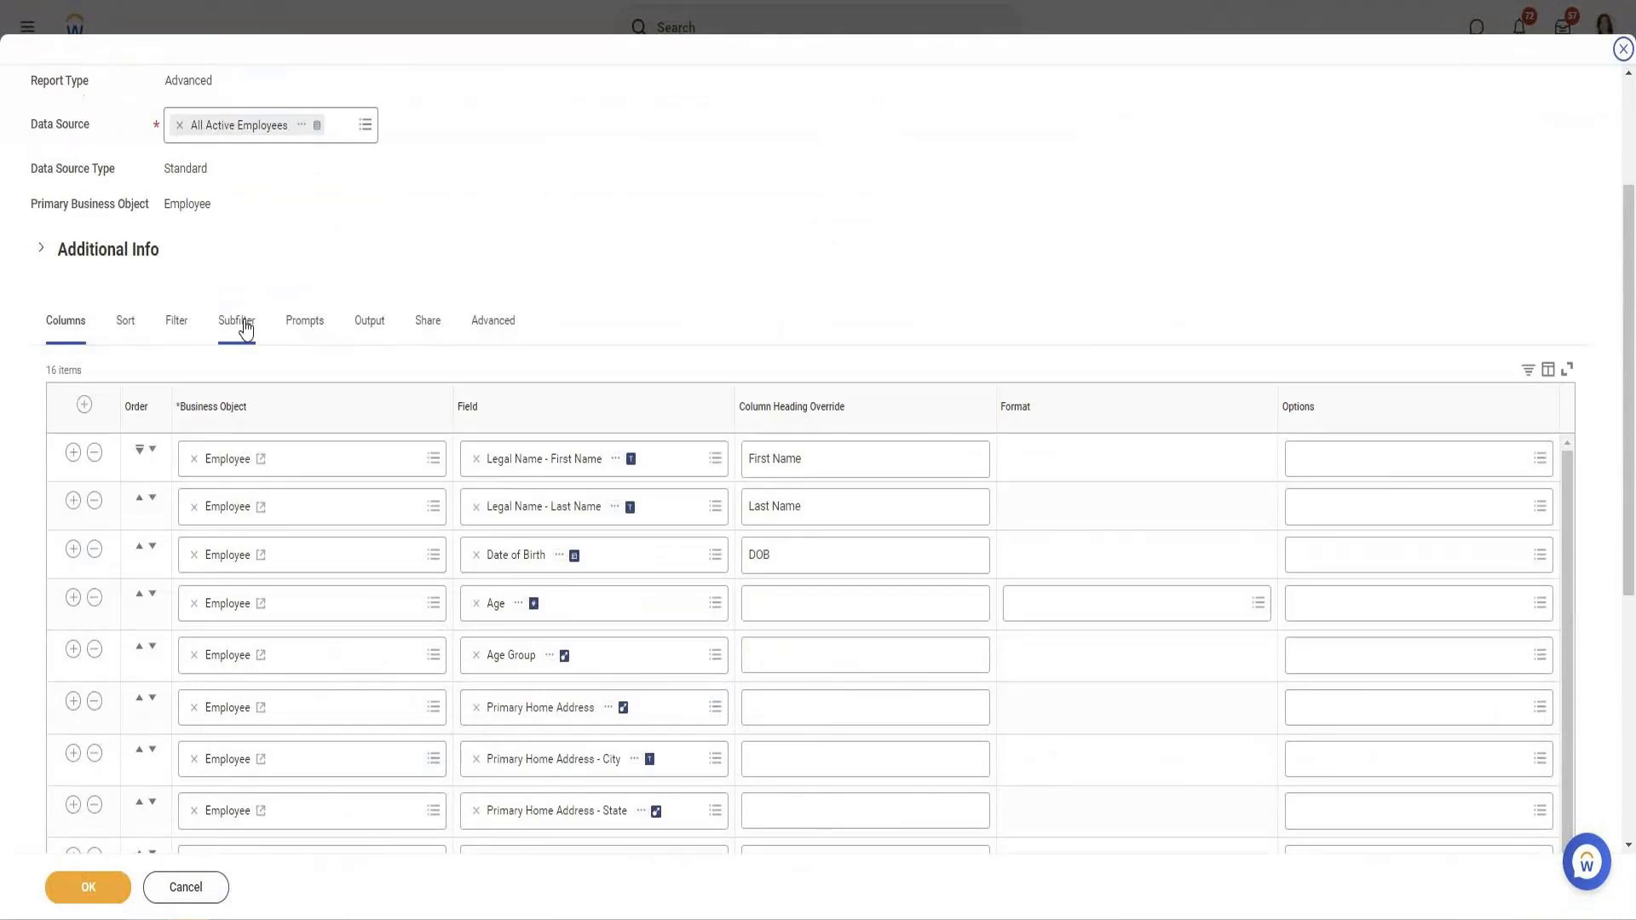
{"action": "left_click", "coordinate": [177, 321]}
{"action": "left_click", "coordinate": [63, 488]}
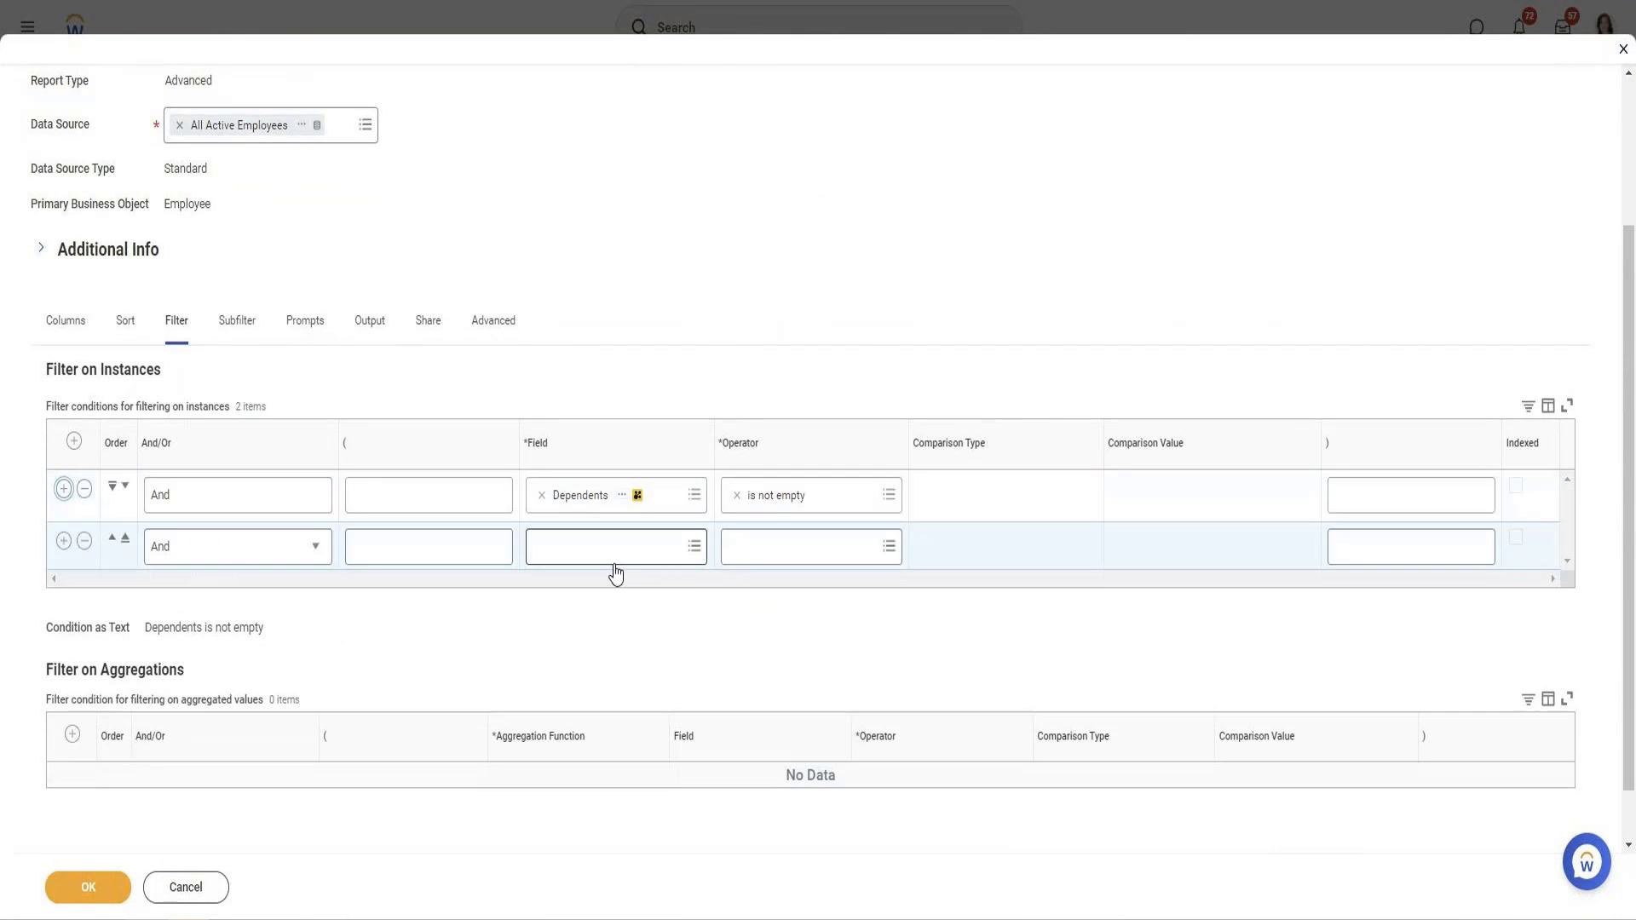
Set the new filter condition to Primary Home Address is not empty.
{"action": "left_click", "coordinate": [611, 546]}
{"action": "type", "text": "primary home"}
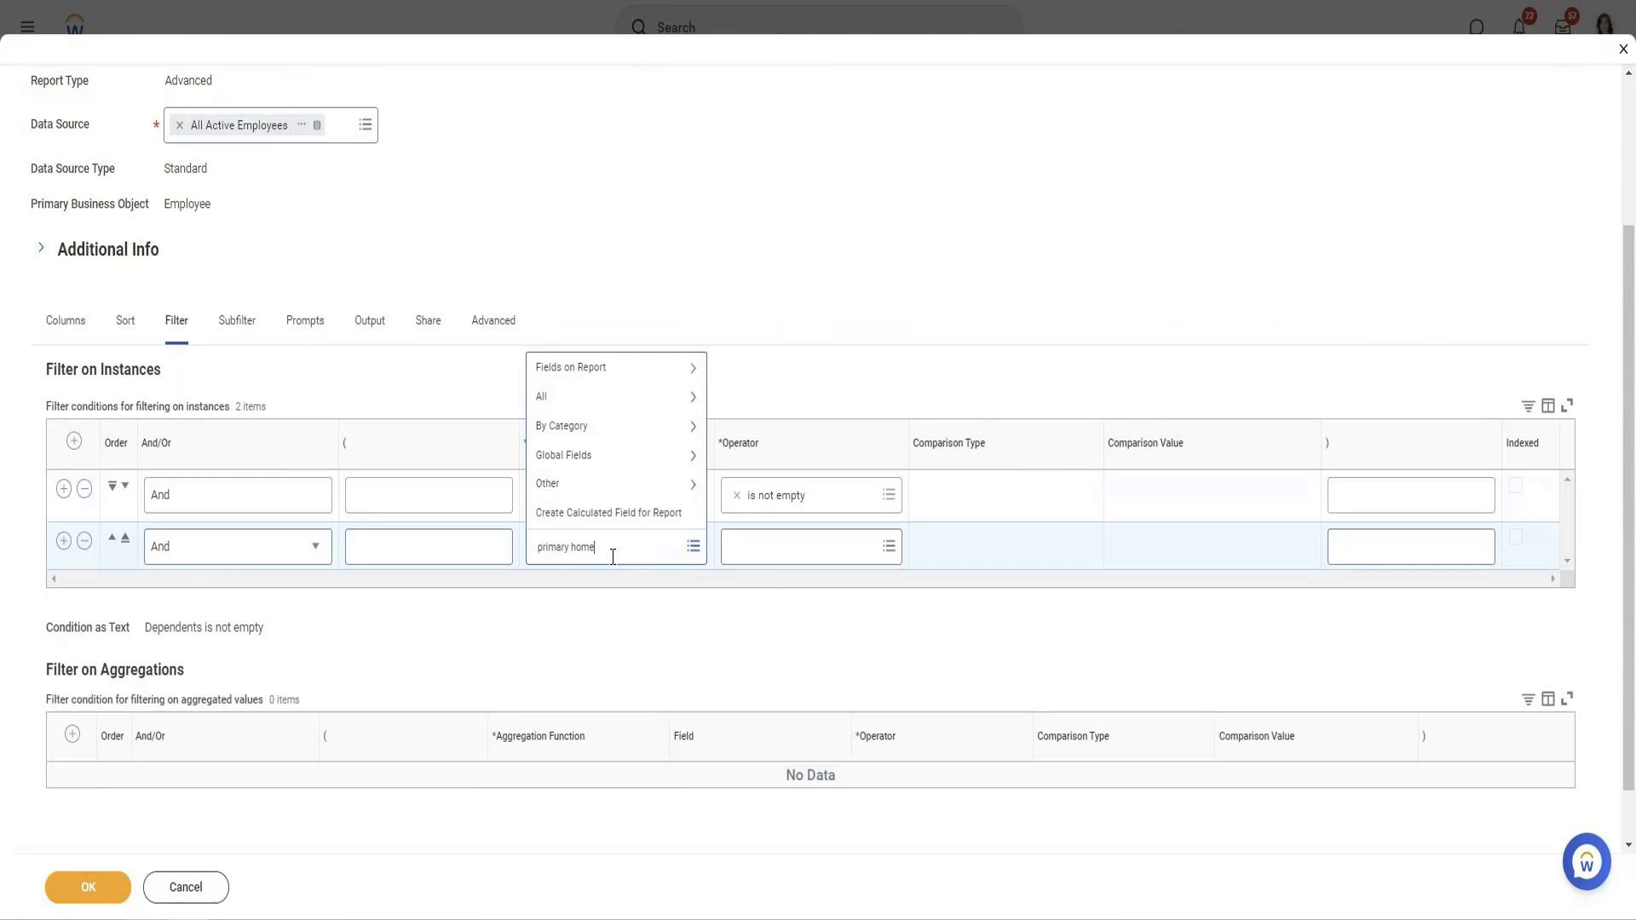
{"action": "key", "text": "Return"}
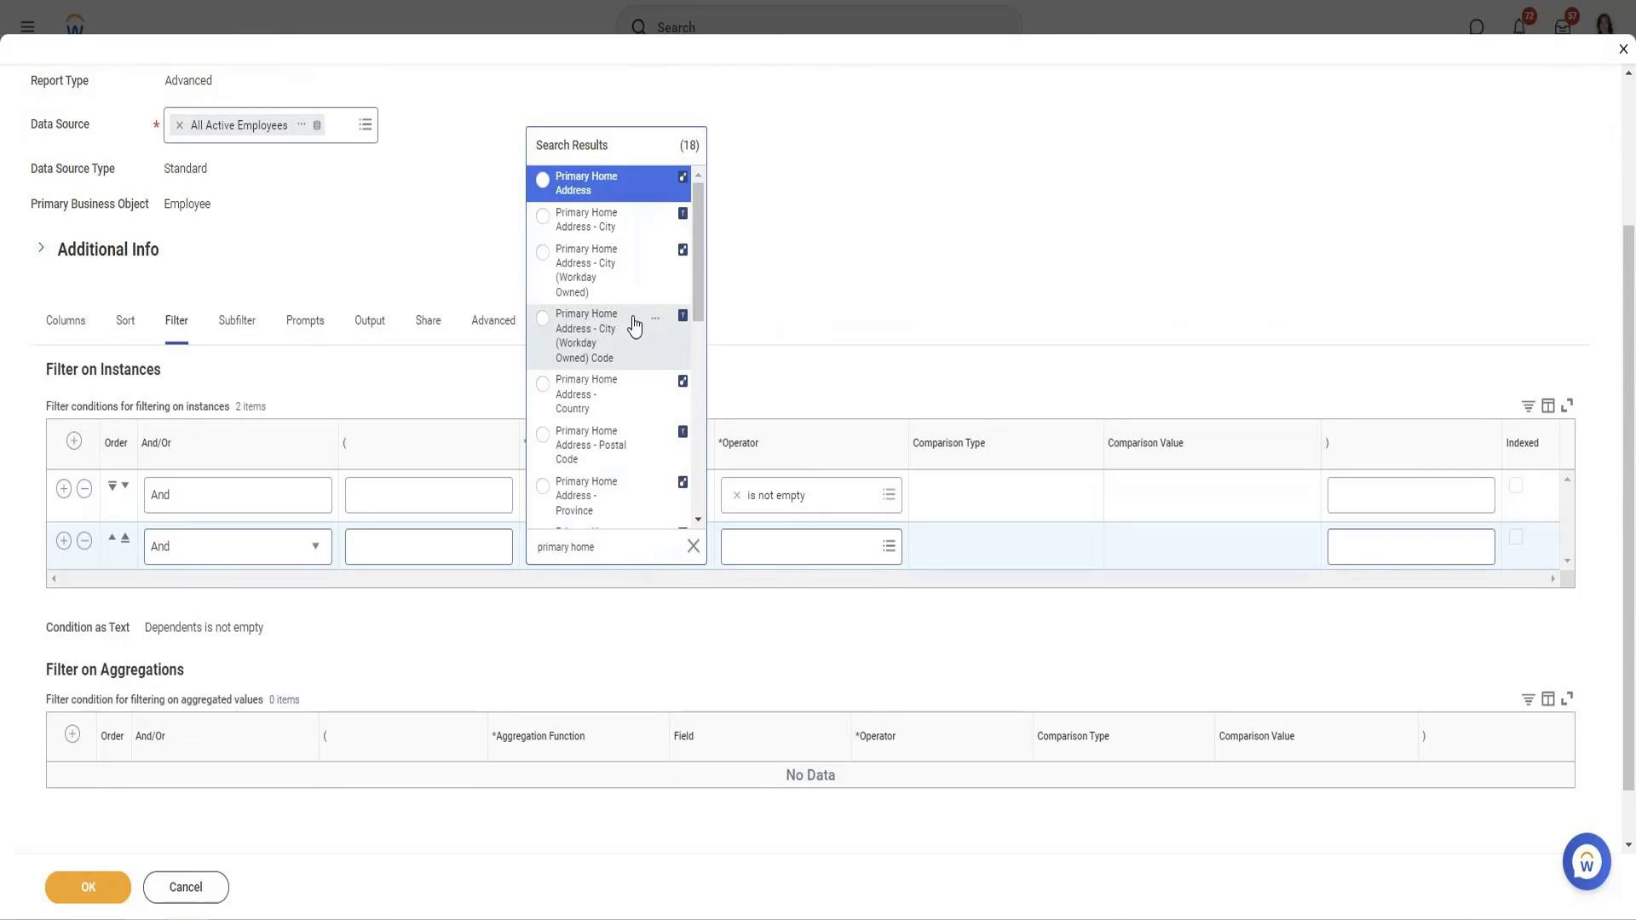
{"action": "left_click", "coordinate": [602, 185]}
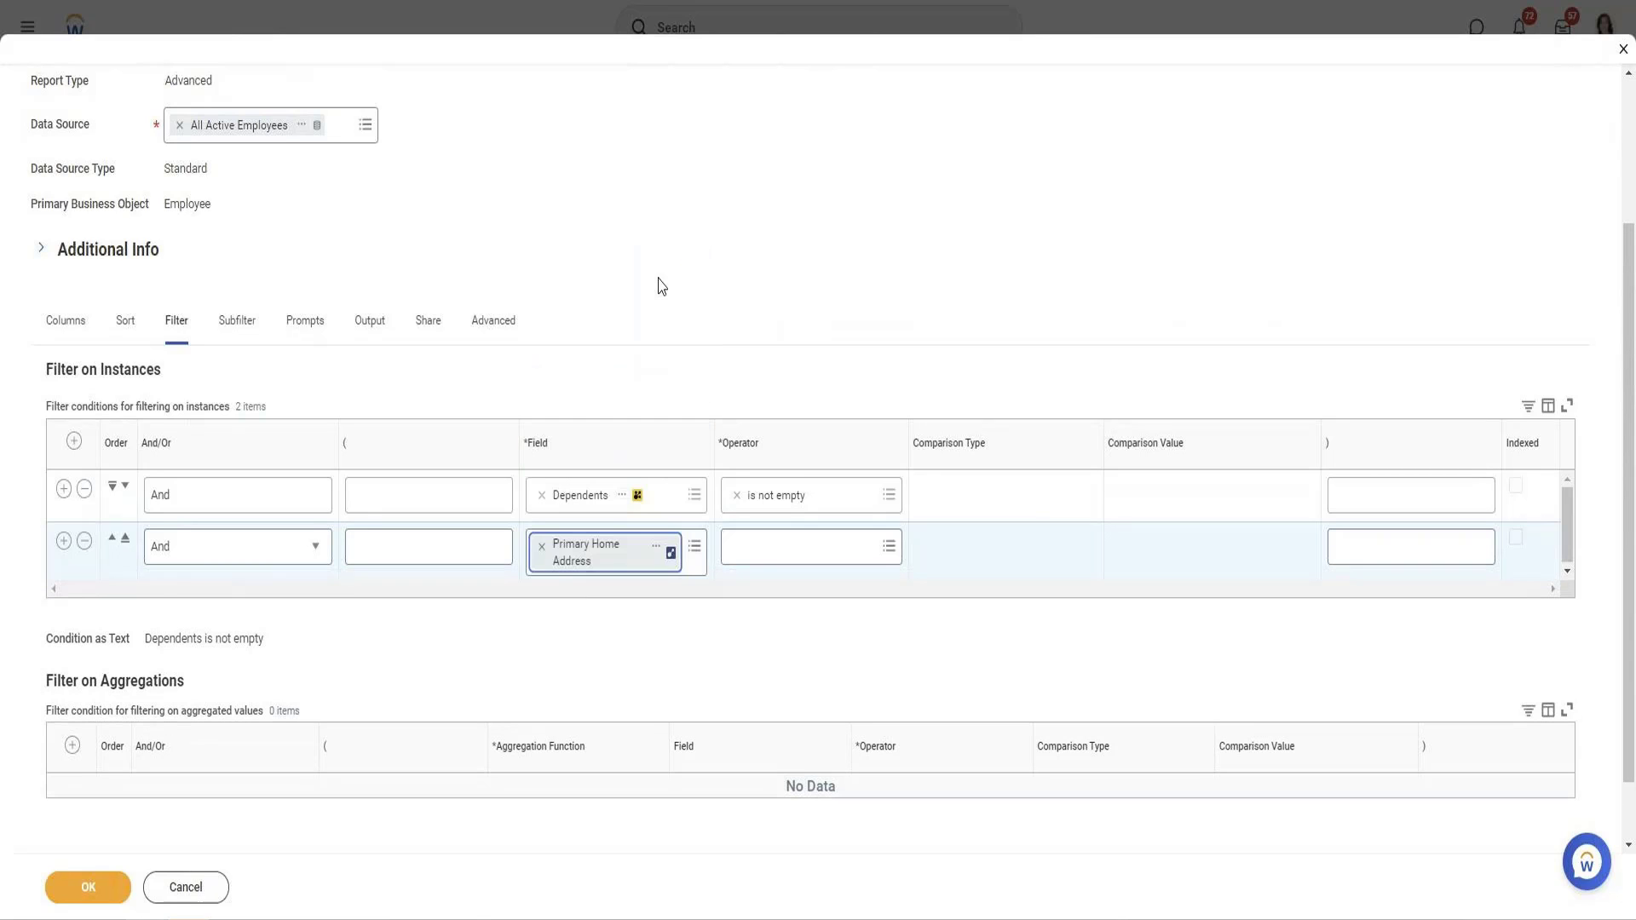
{"action": "left_click", "coordinate": [818, 546]}
{"action": "left_click", "coordinate": [775, 497]}
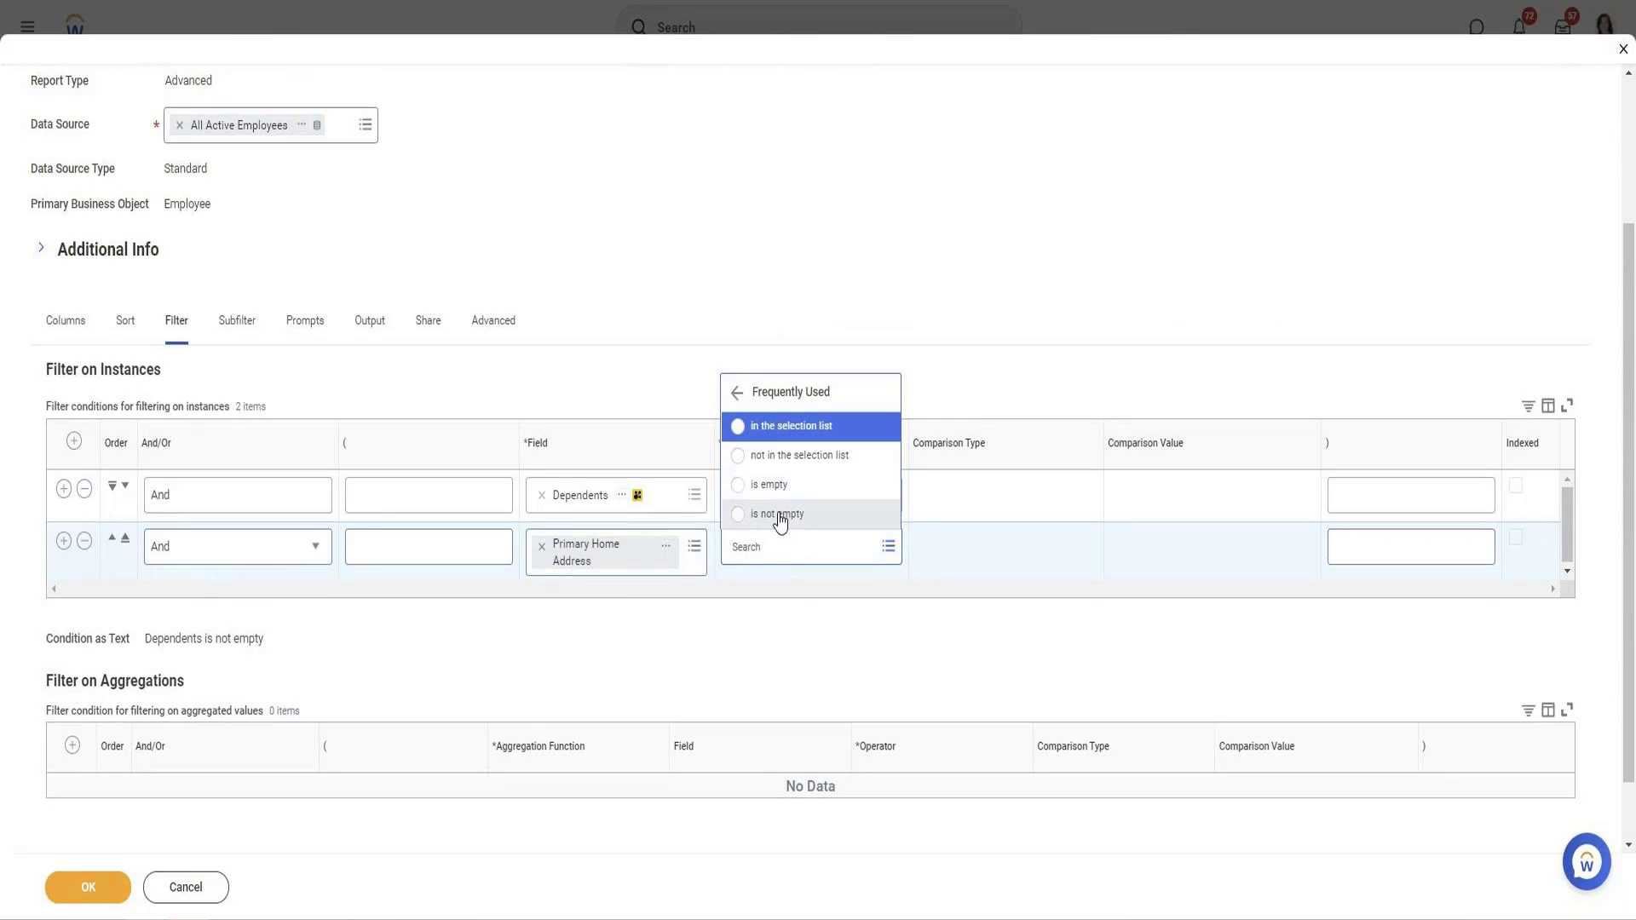
{"action": "left_click", "coordinate": [777, 514]}
Add a second sub level filter with Primary Home Address as its business object.
{"action": "left_click", "coordinate": [226, 330]}
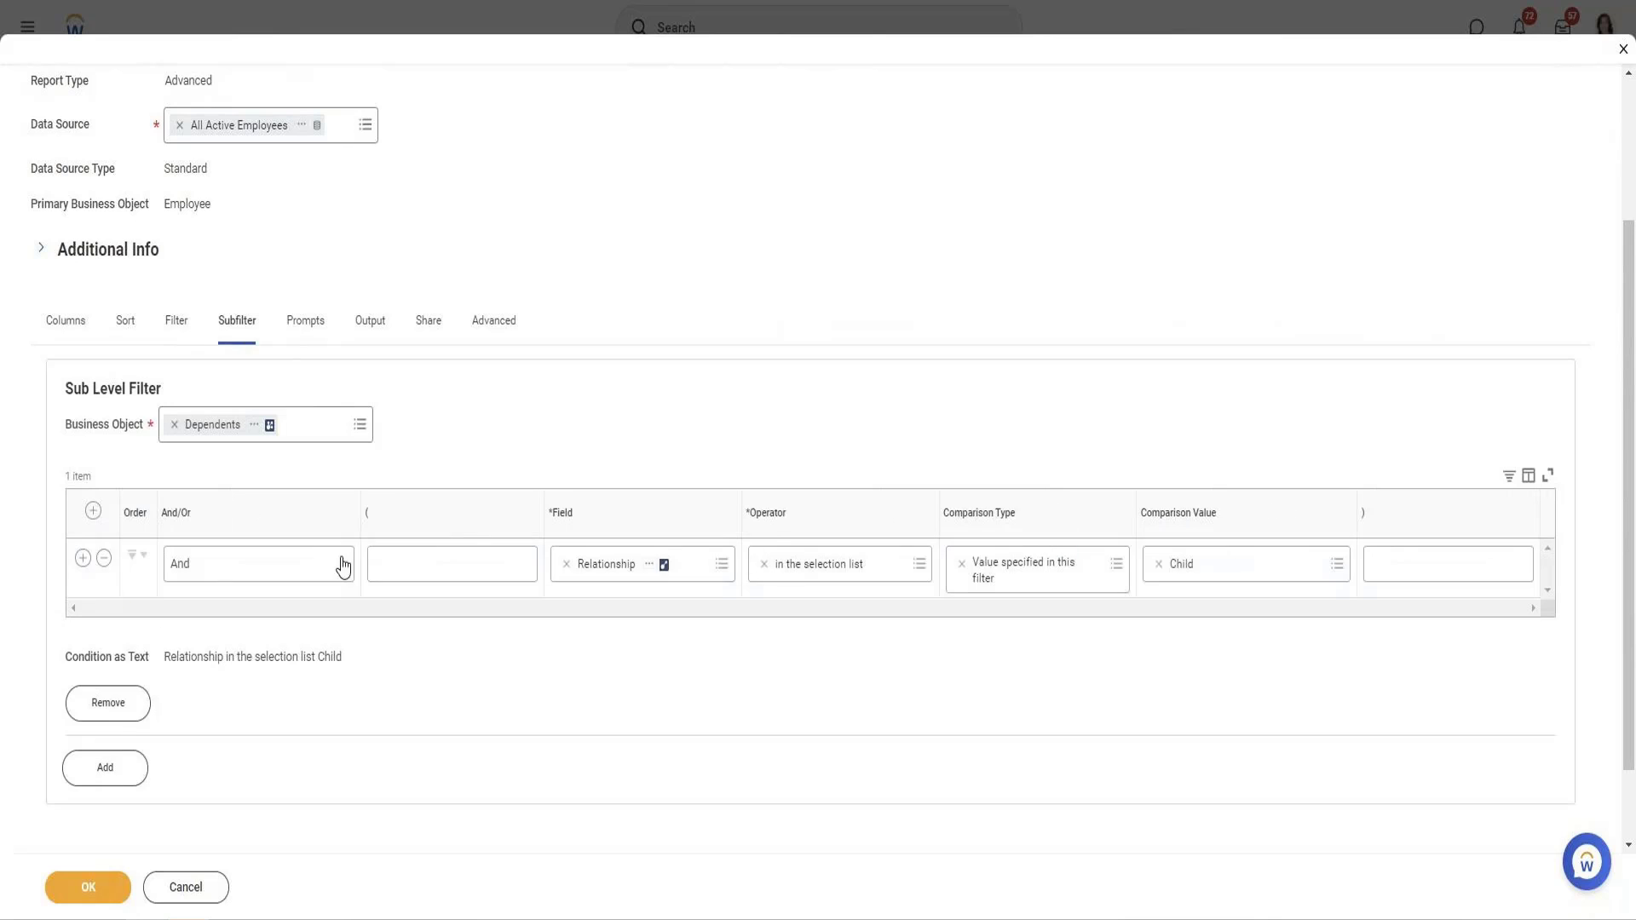
{"action": "left_click", "coordinate": [113, 787]}
{"action": "scroll", "coordinate": [109, 778], "scroll_direction": "down", "scroll_amount": 5}
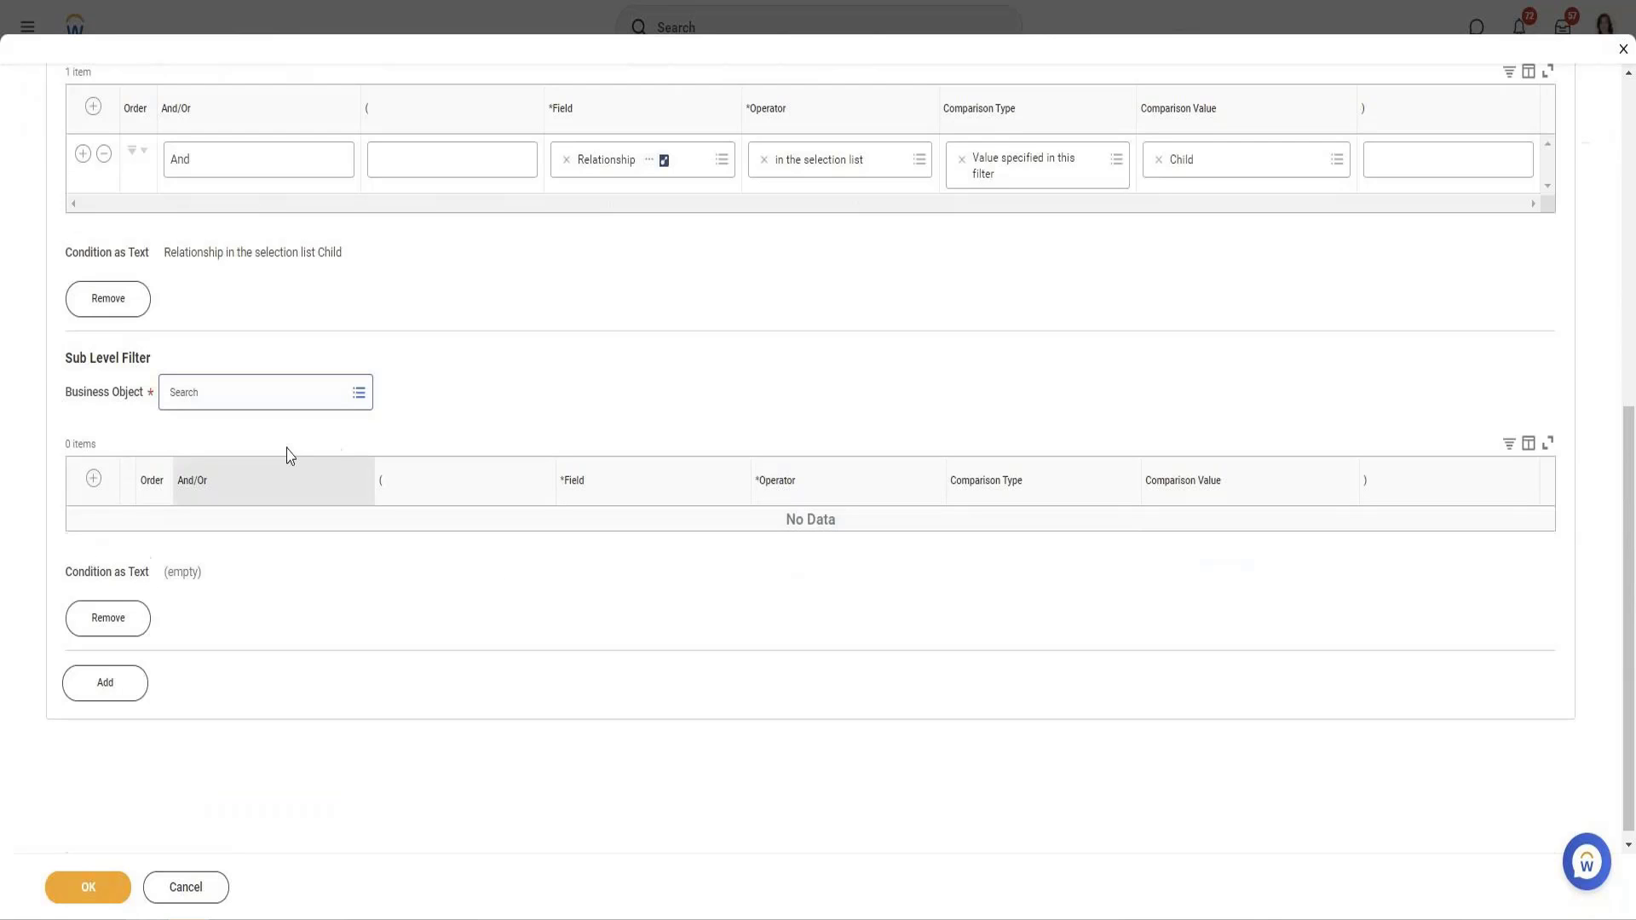
{"action": "left_click", "coordinate": [289, 390]}
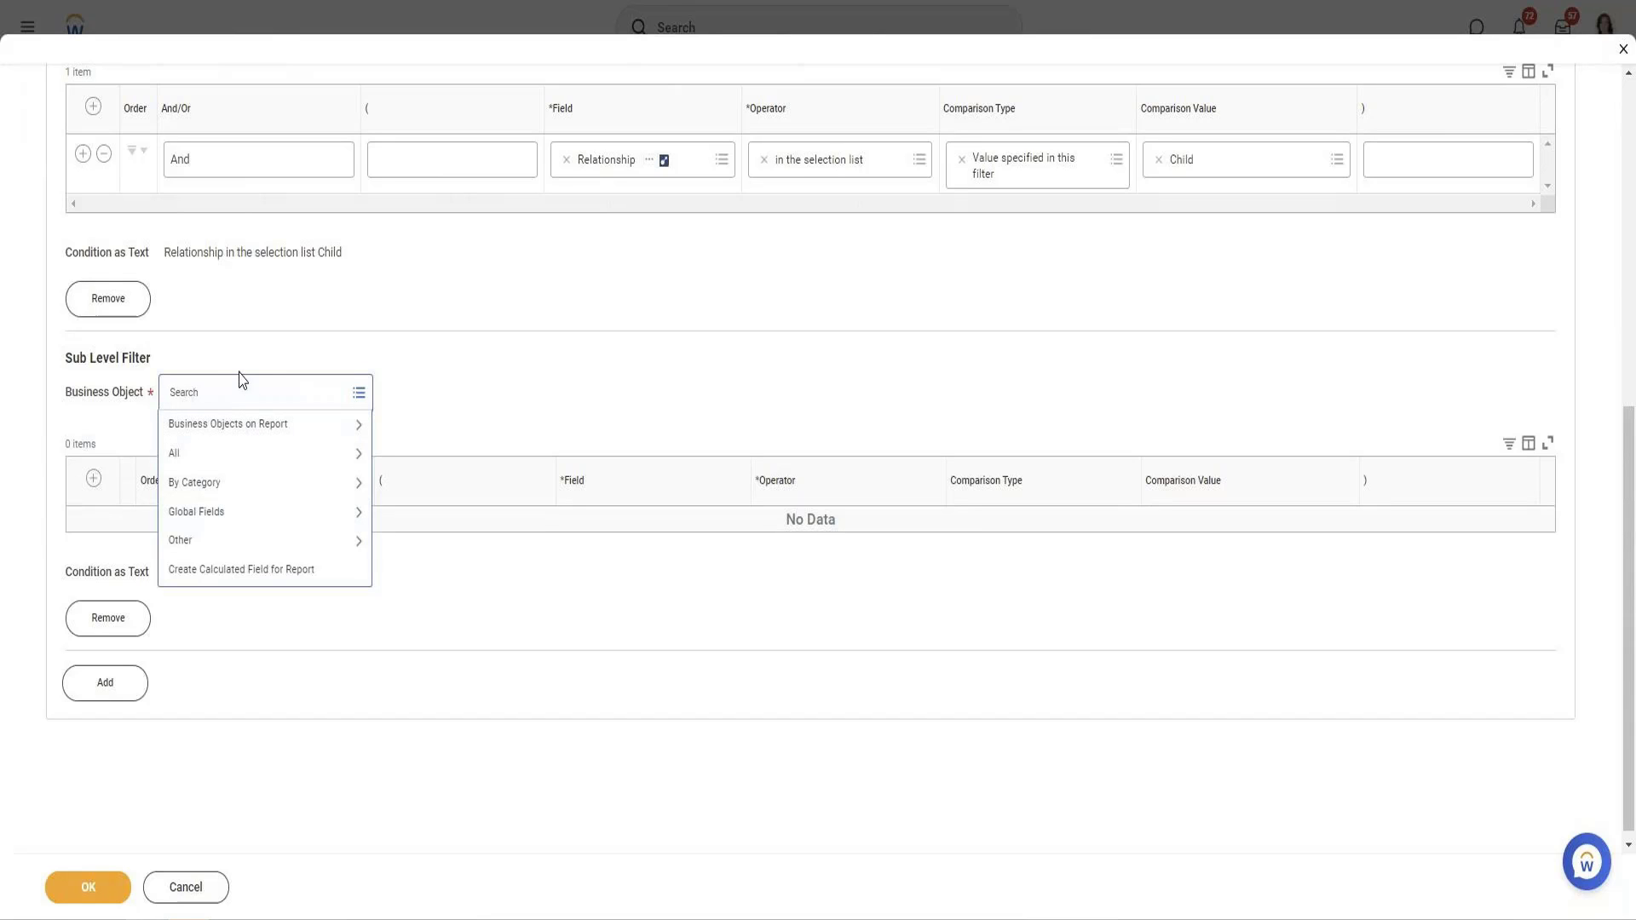
{"action": "type", "text": "primary home"}
{"action": "key", "text": "Return"}
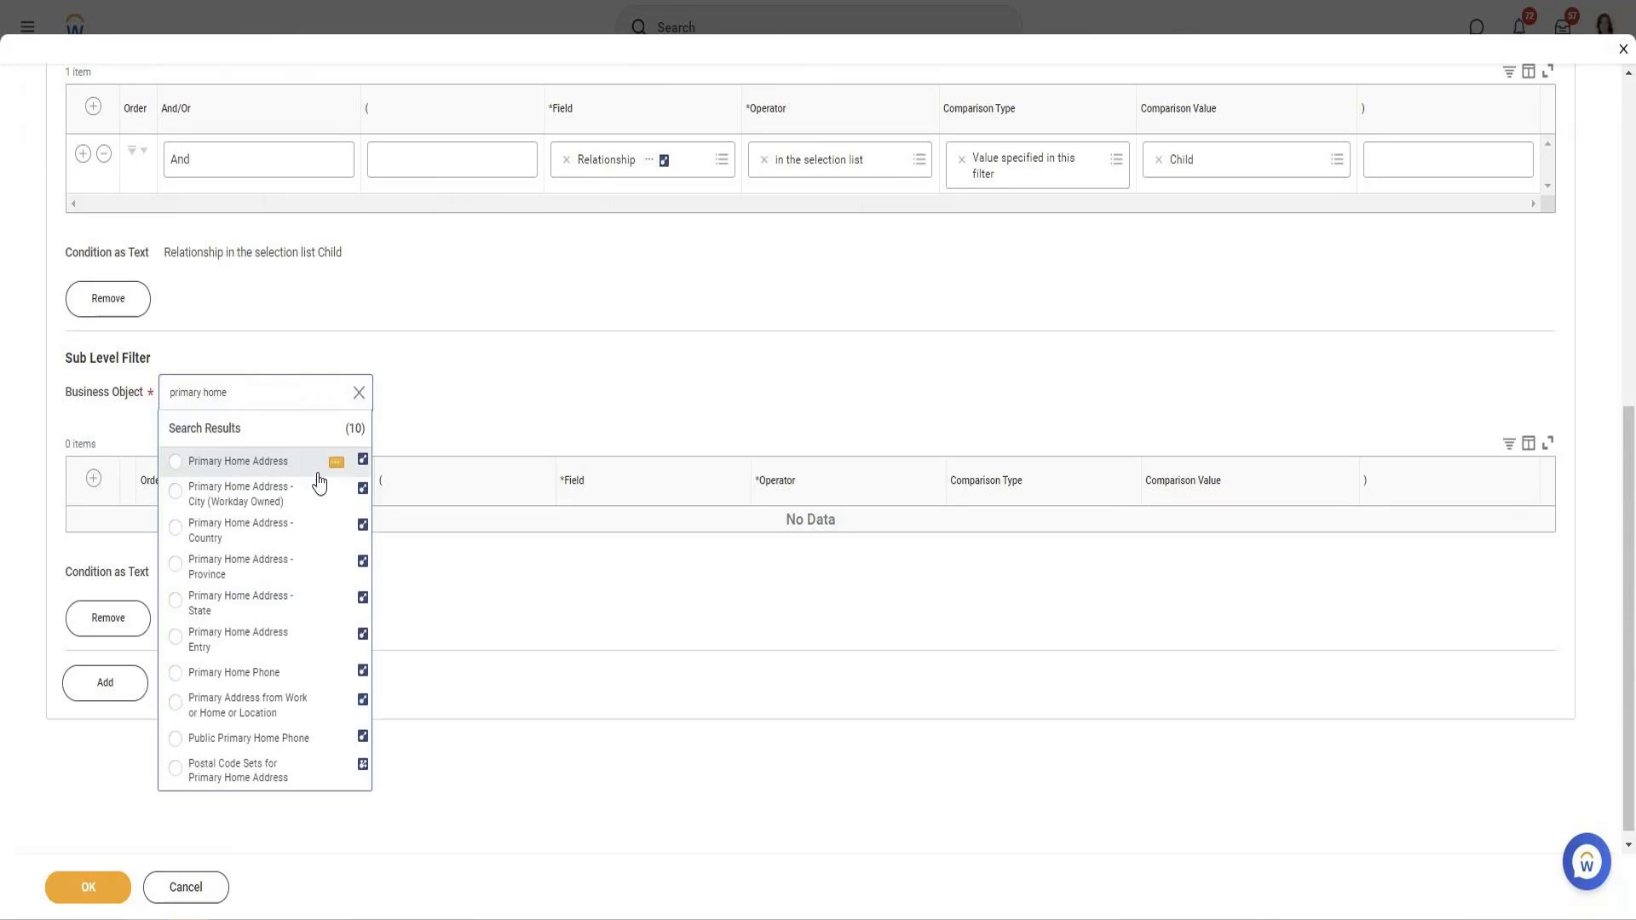
{"action": "left_click", "coordinate": [282, 471]}
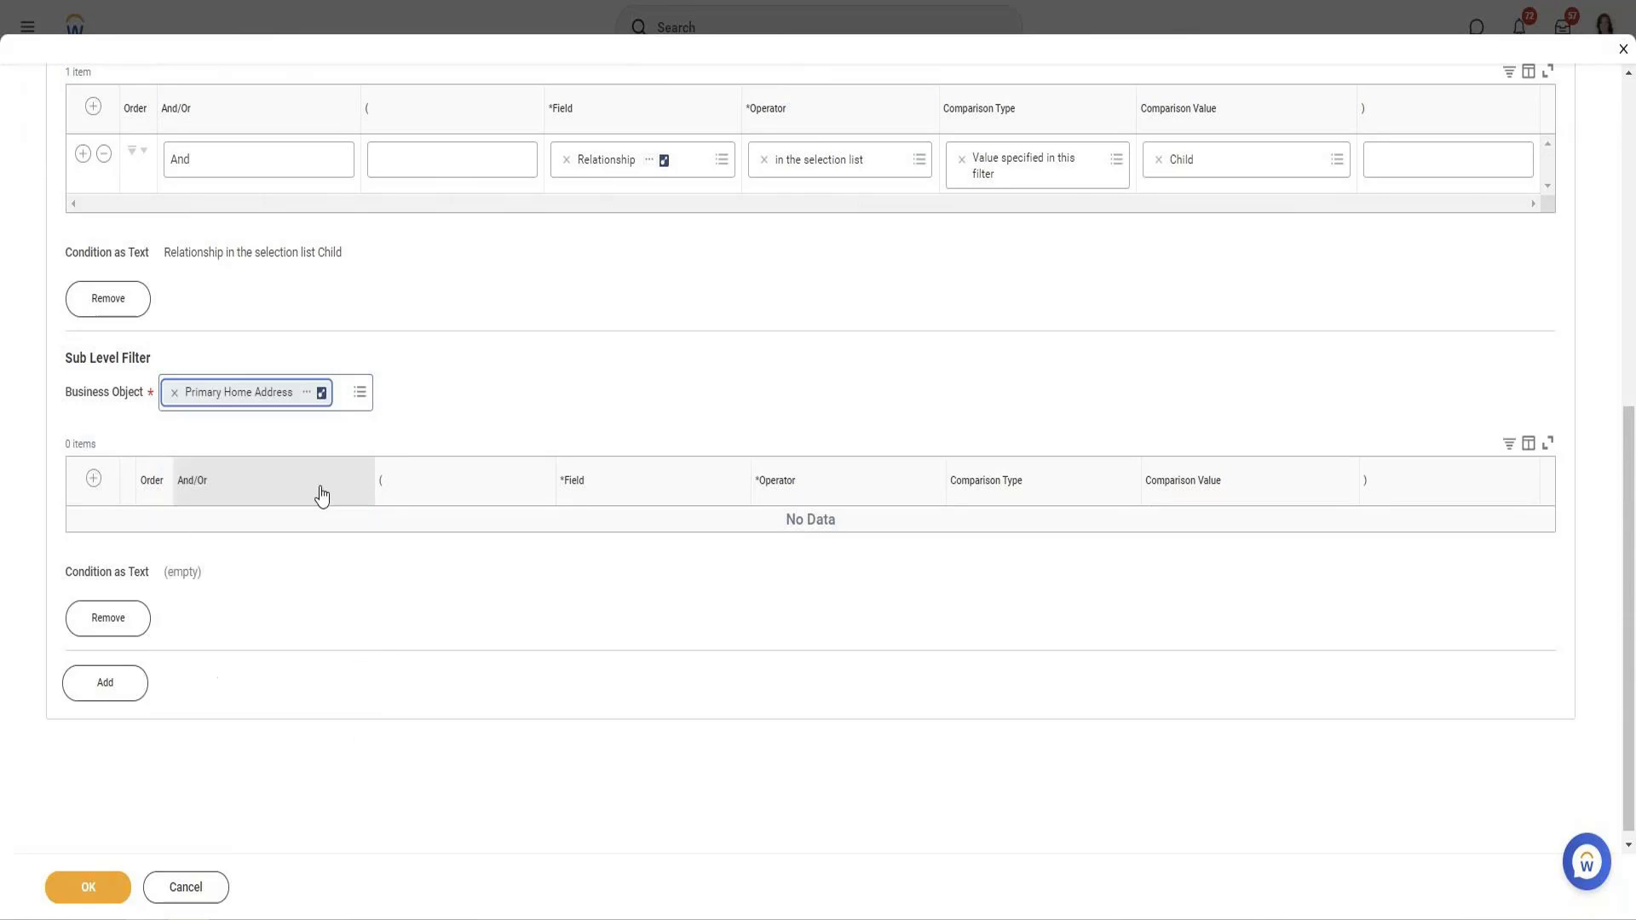
Add a condition row to the Primary Home Address sub level filter with State ISO Code as its field.
{"action": "left_click", "coordinate": [93, 478]}
{"action": "left_click", "coordinate": [640, 546]}
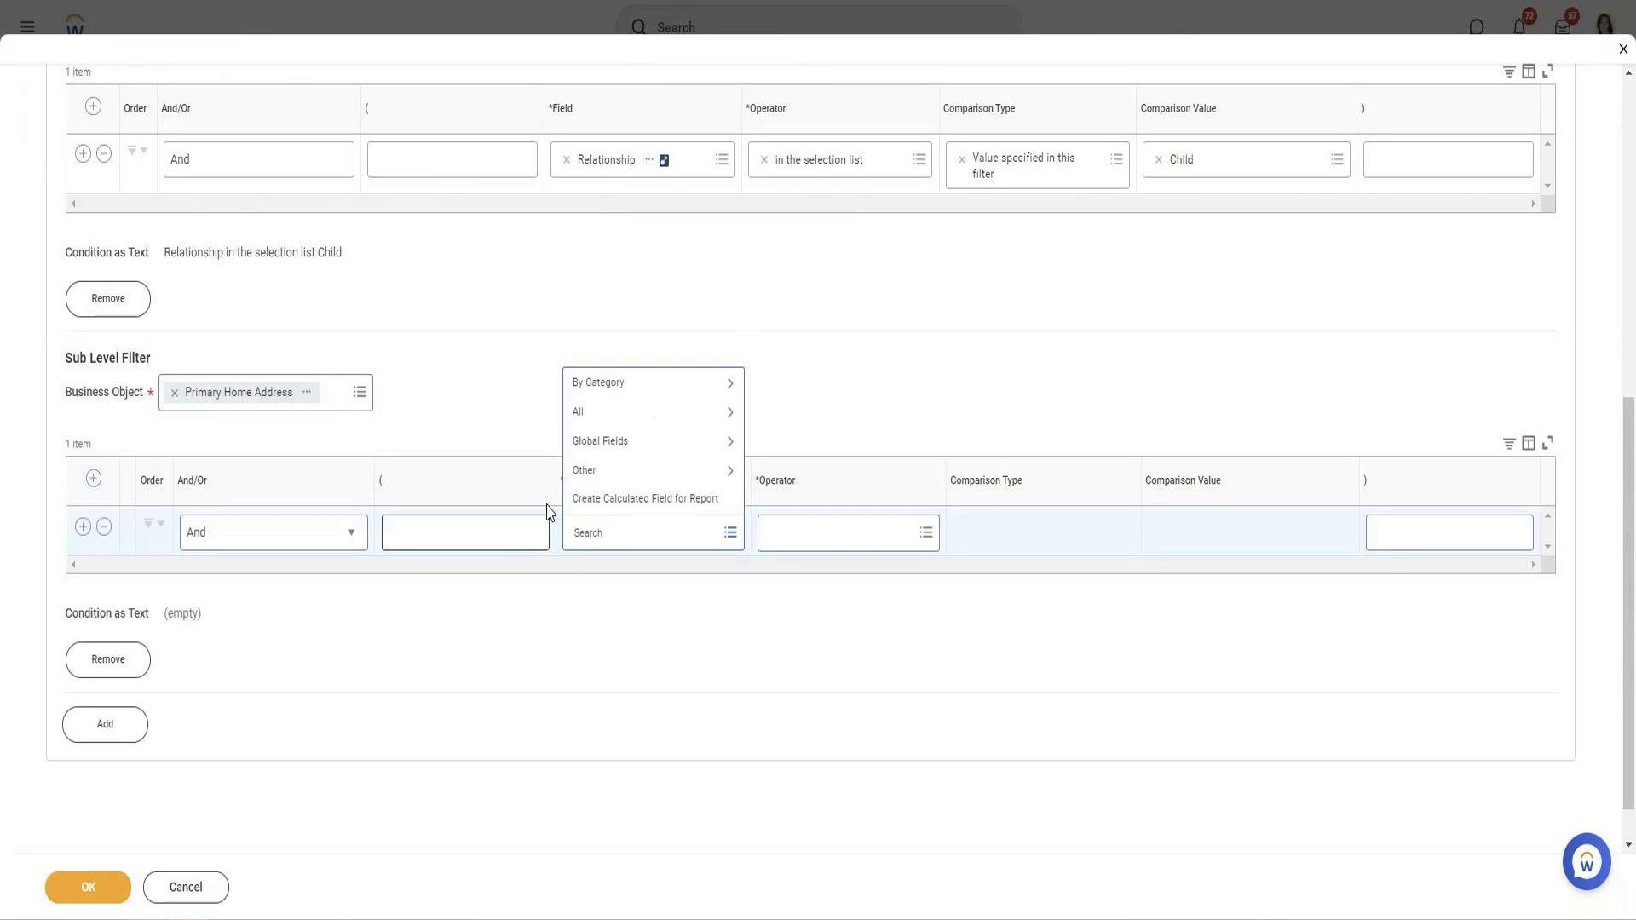
{"action": "left_click", "coordinate": [647, 394]}
{"action": "left_click", "coordinate": [652, 520]}
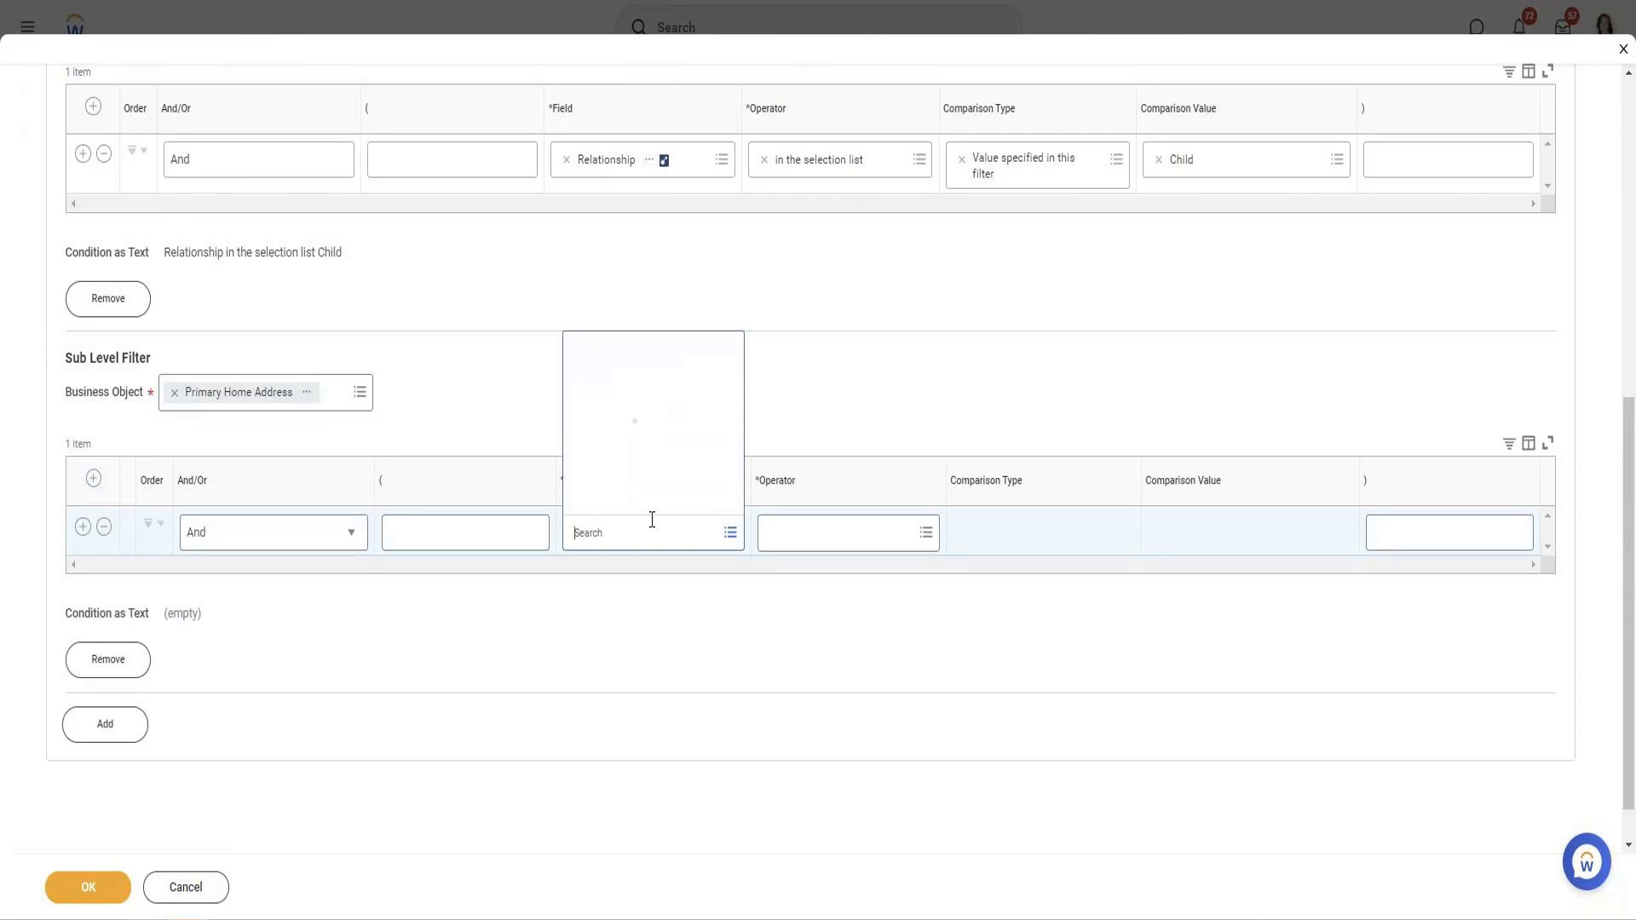
{"action": "type", "text": "state"}
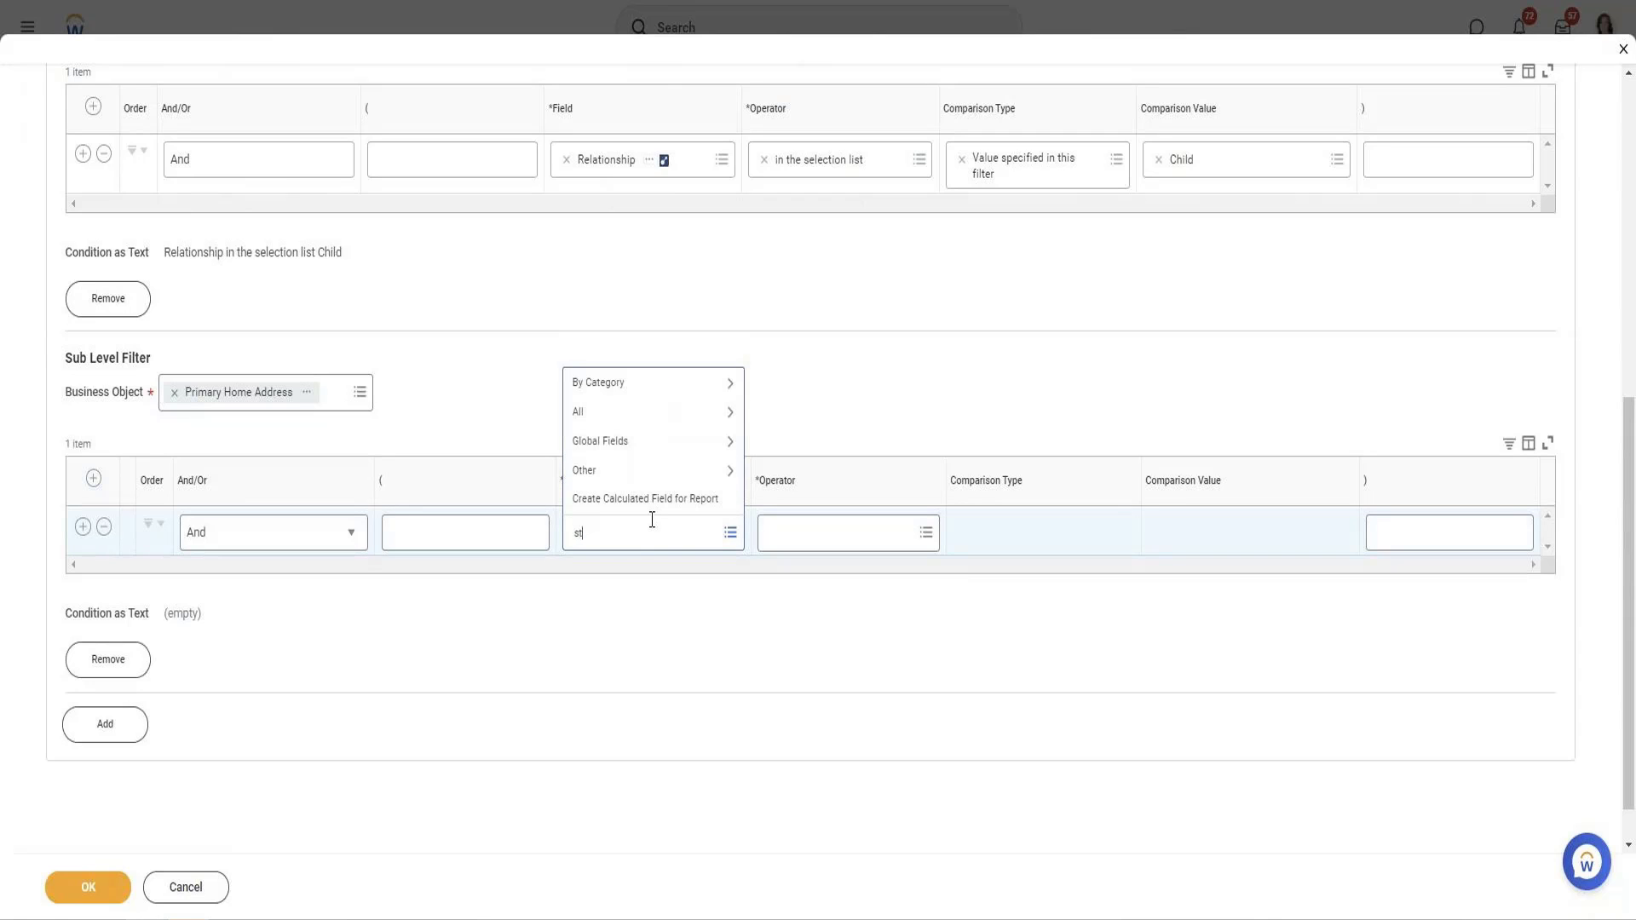
{"action": "key", "text": "Return"}
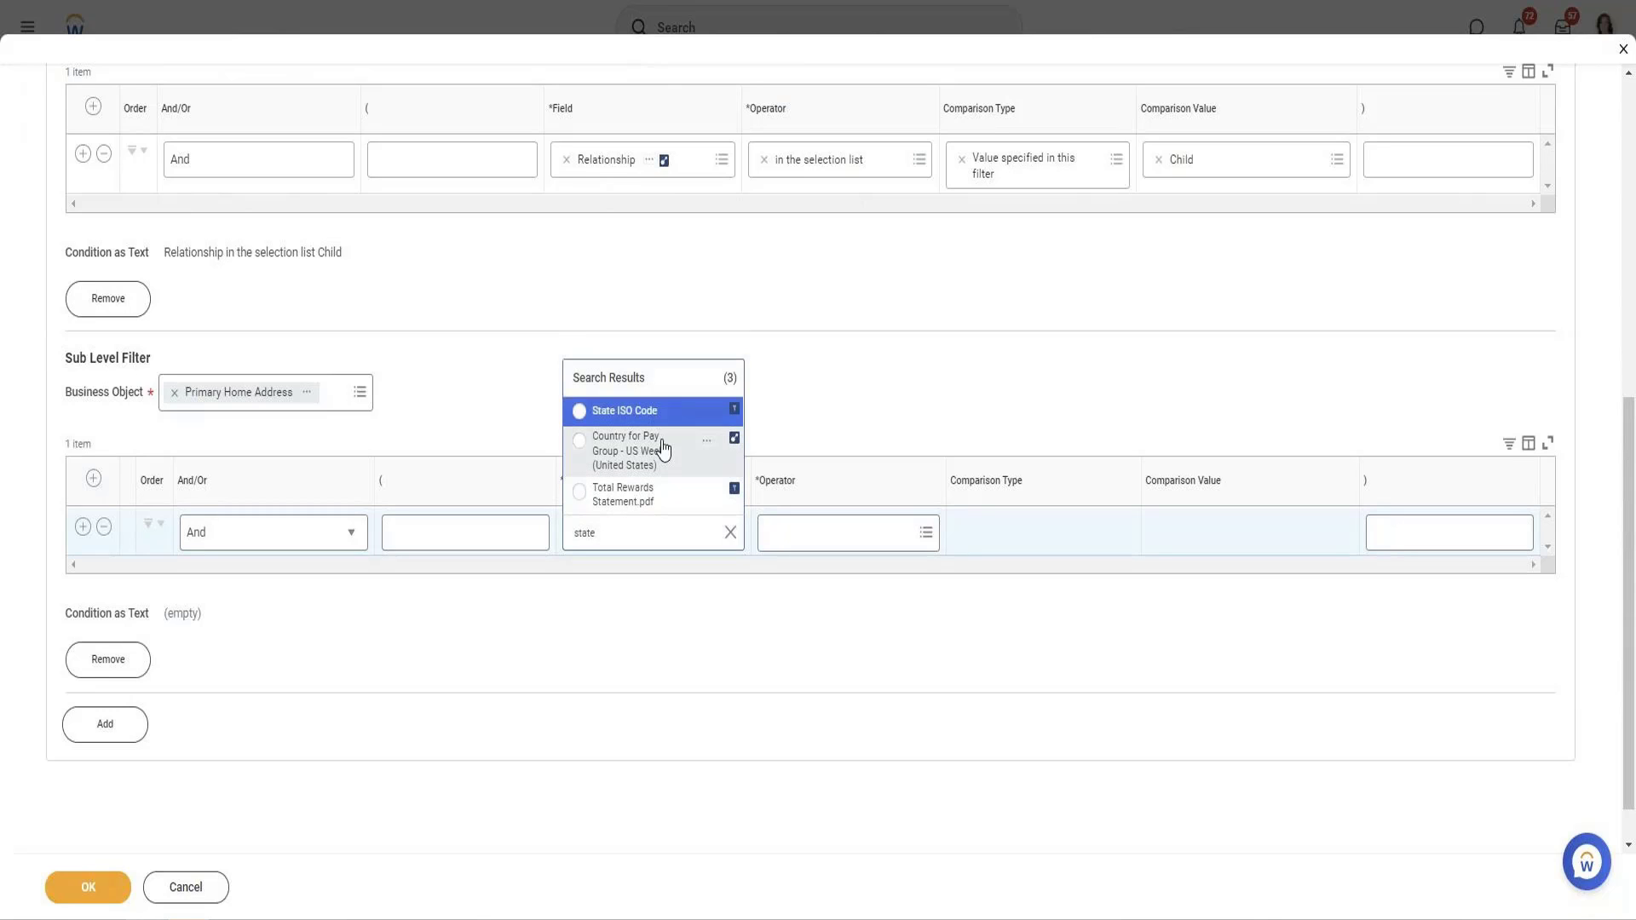
{"action": "left_click", "coordinate": [663, 415]}
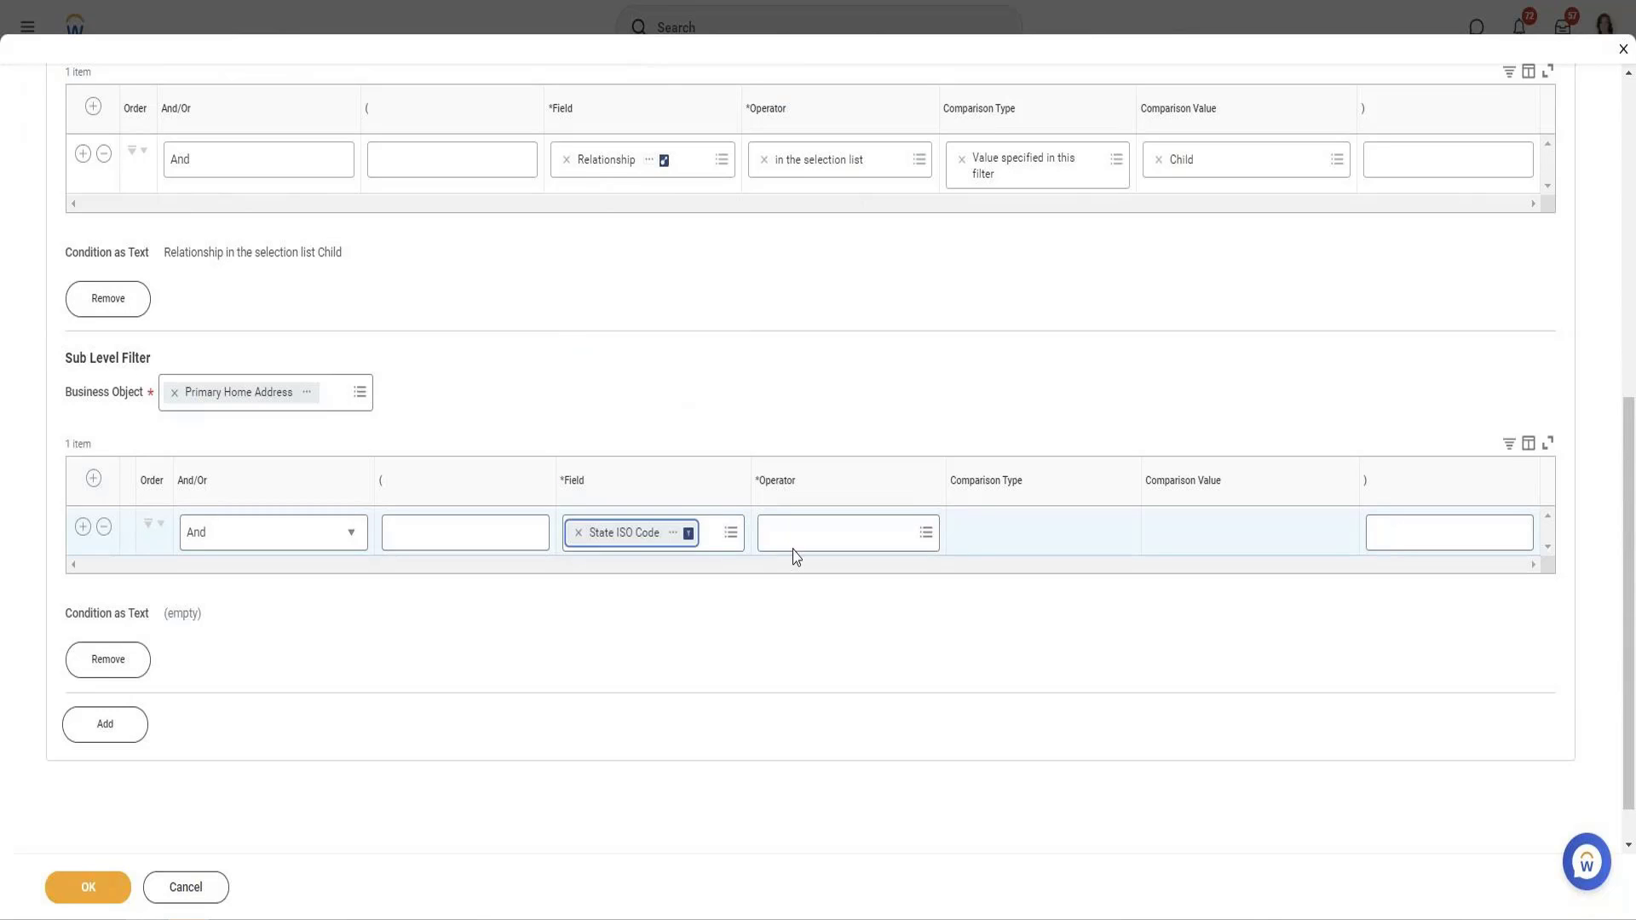
Try a search for primary home to replace the condition's field with Is Primary Home.
{"action": "left_click", "coordinate": [810, 529]}
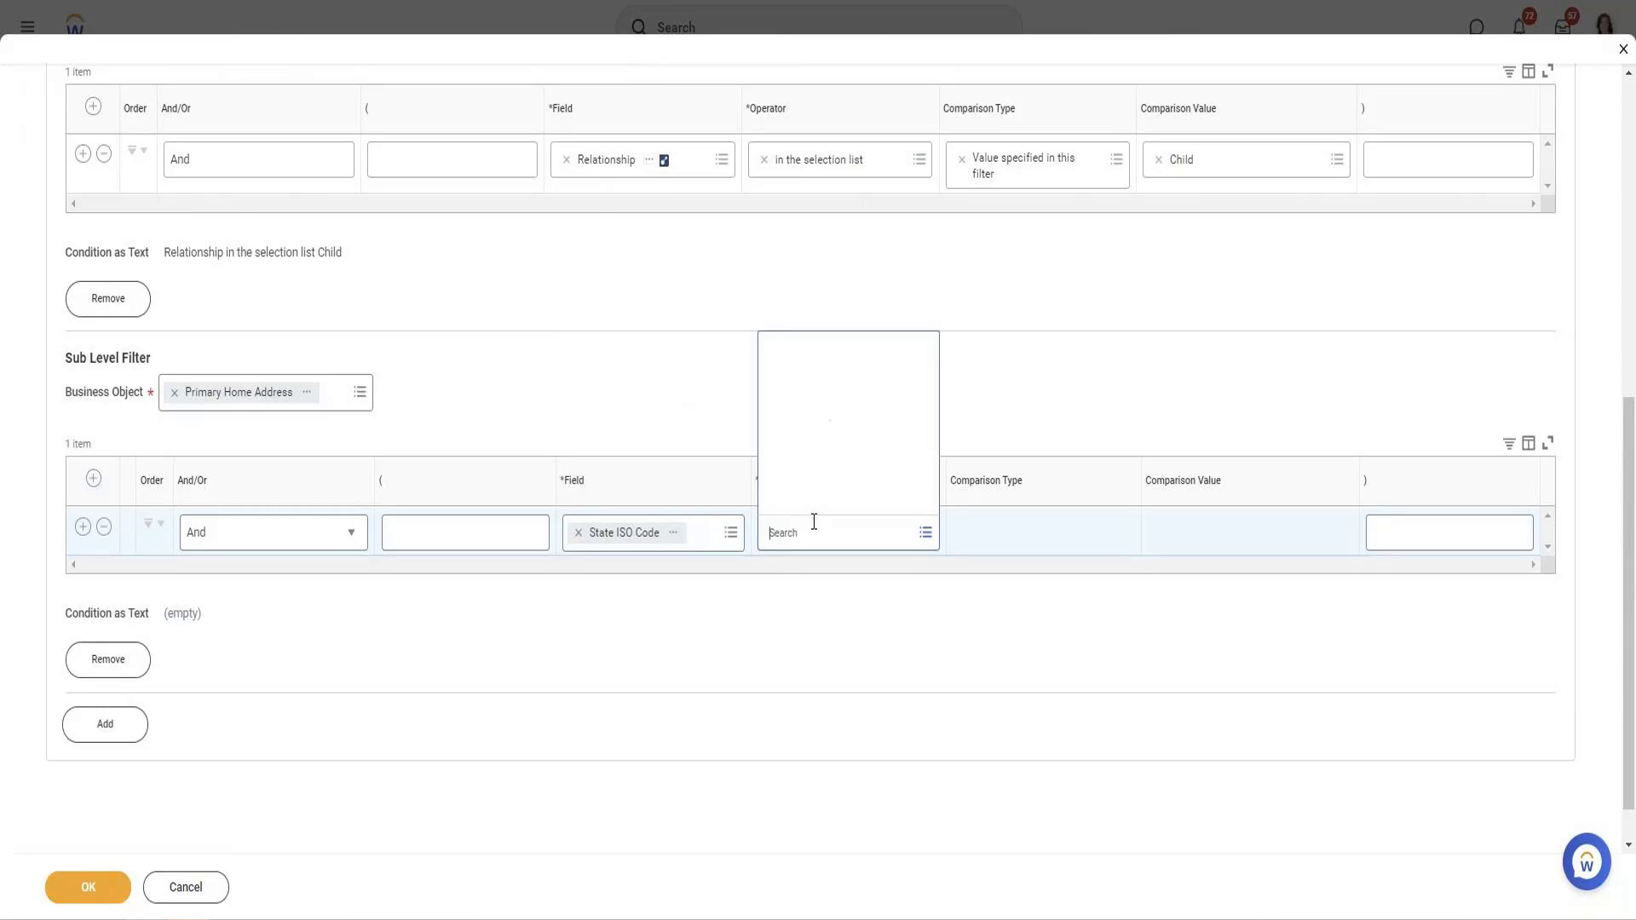
{"action": "left_click", "coordinate": [695, 532]}
{"action": "type", "text": "primary home"}
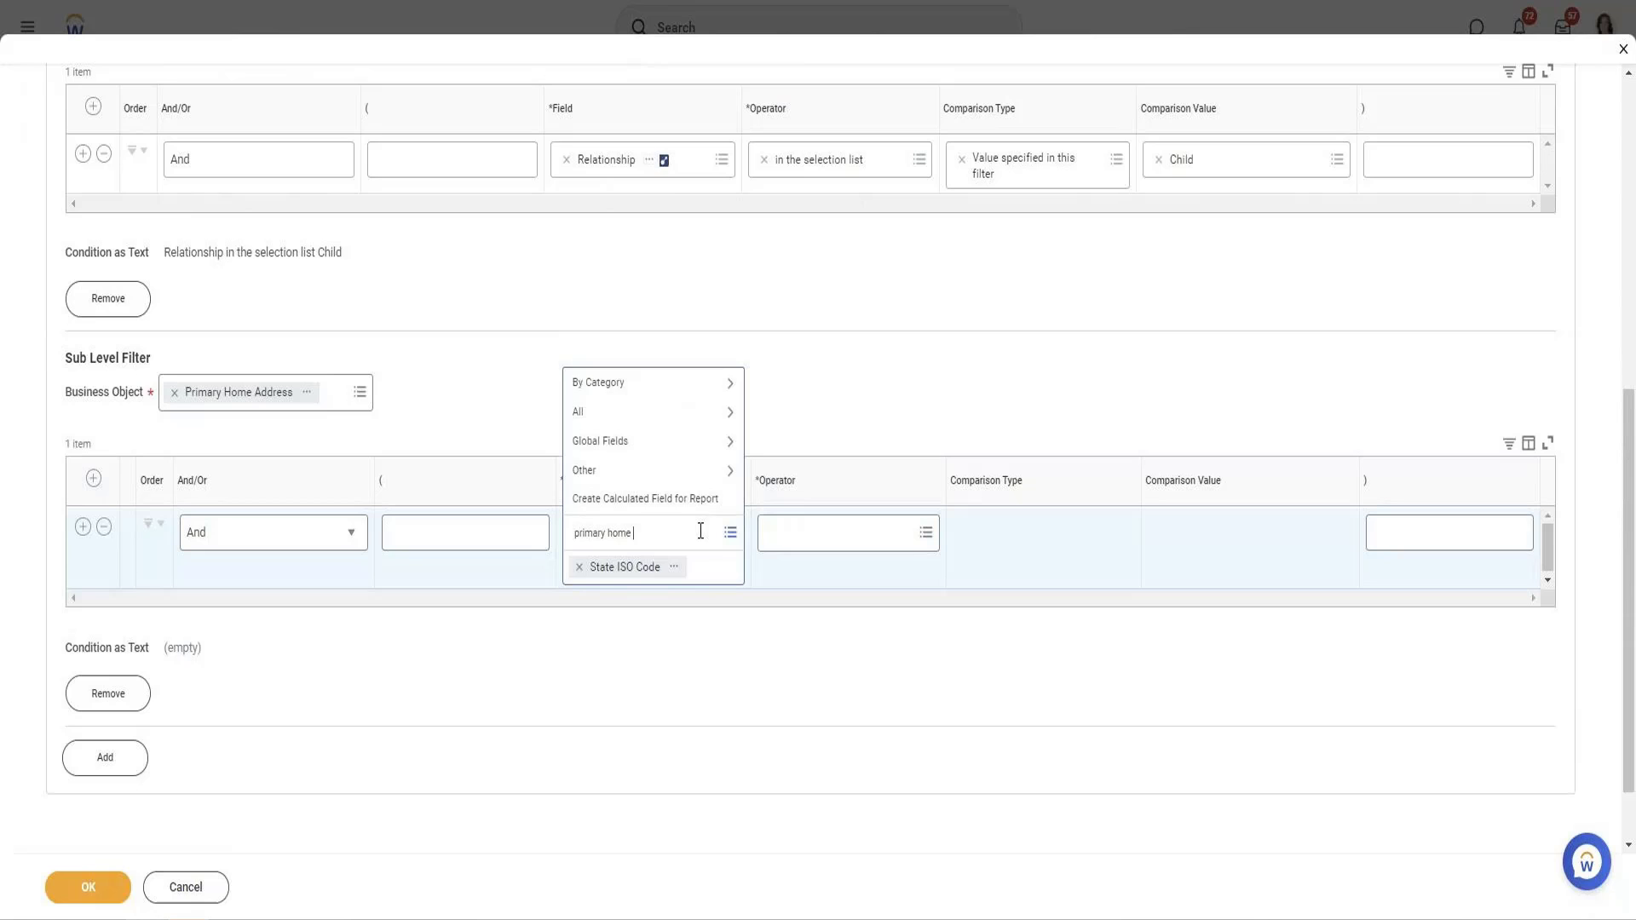
{"action": "key", "text": "Return"}
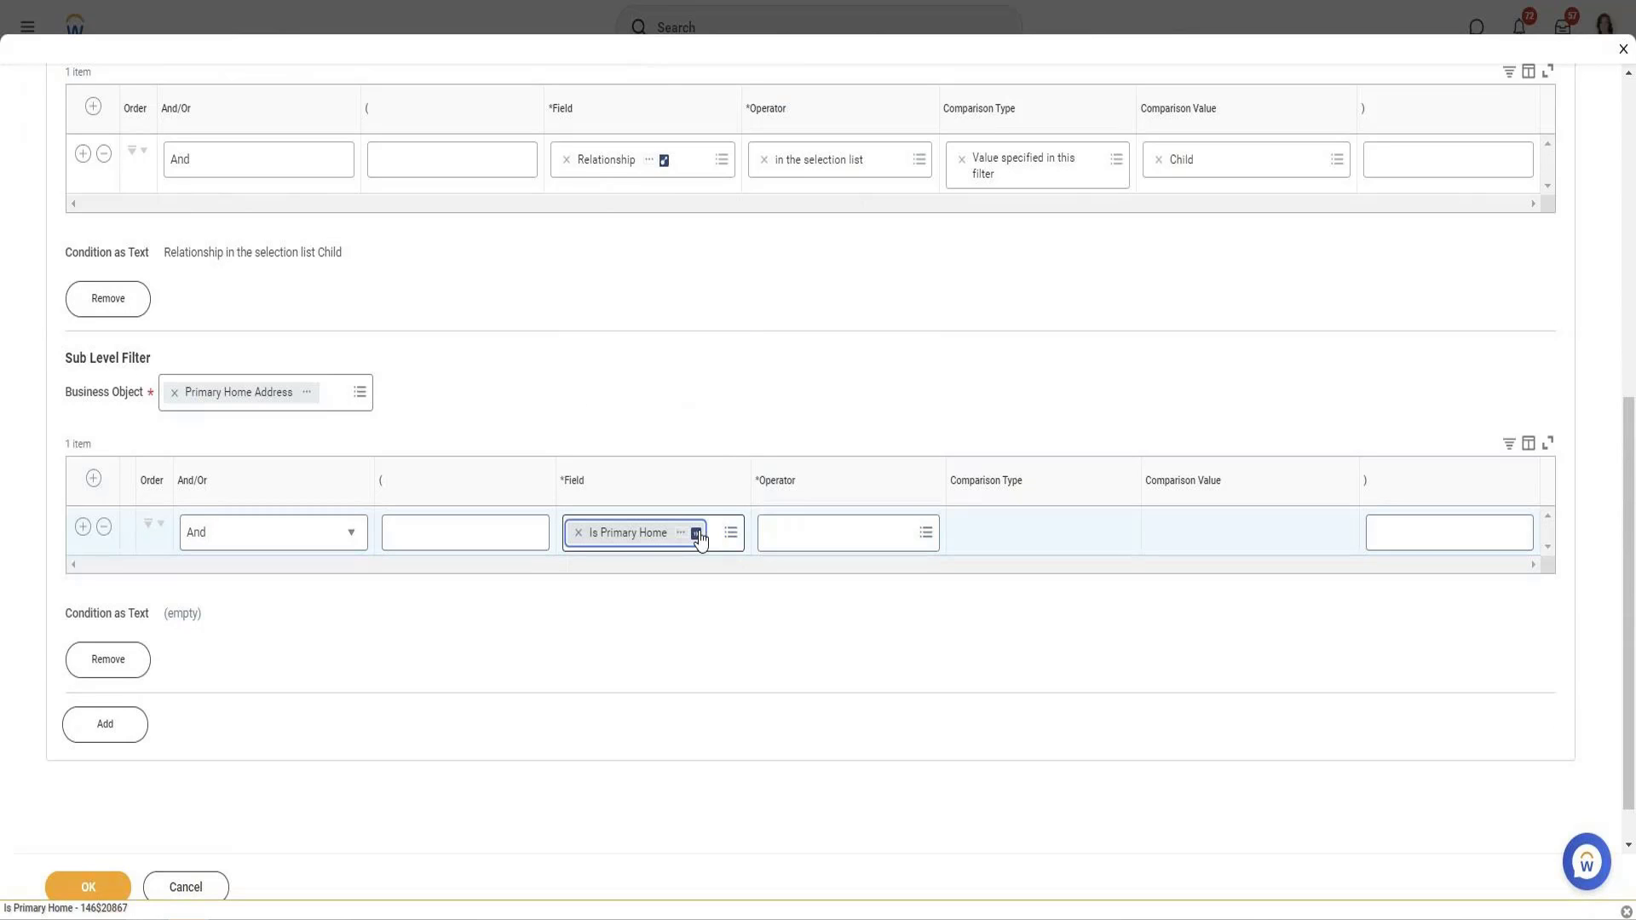
Remove the Primary Home Address sub level filter and return to the report's filter conditions on instances.
{"action": "left_click", "coordinate": [107, 659]}
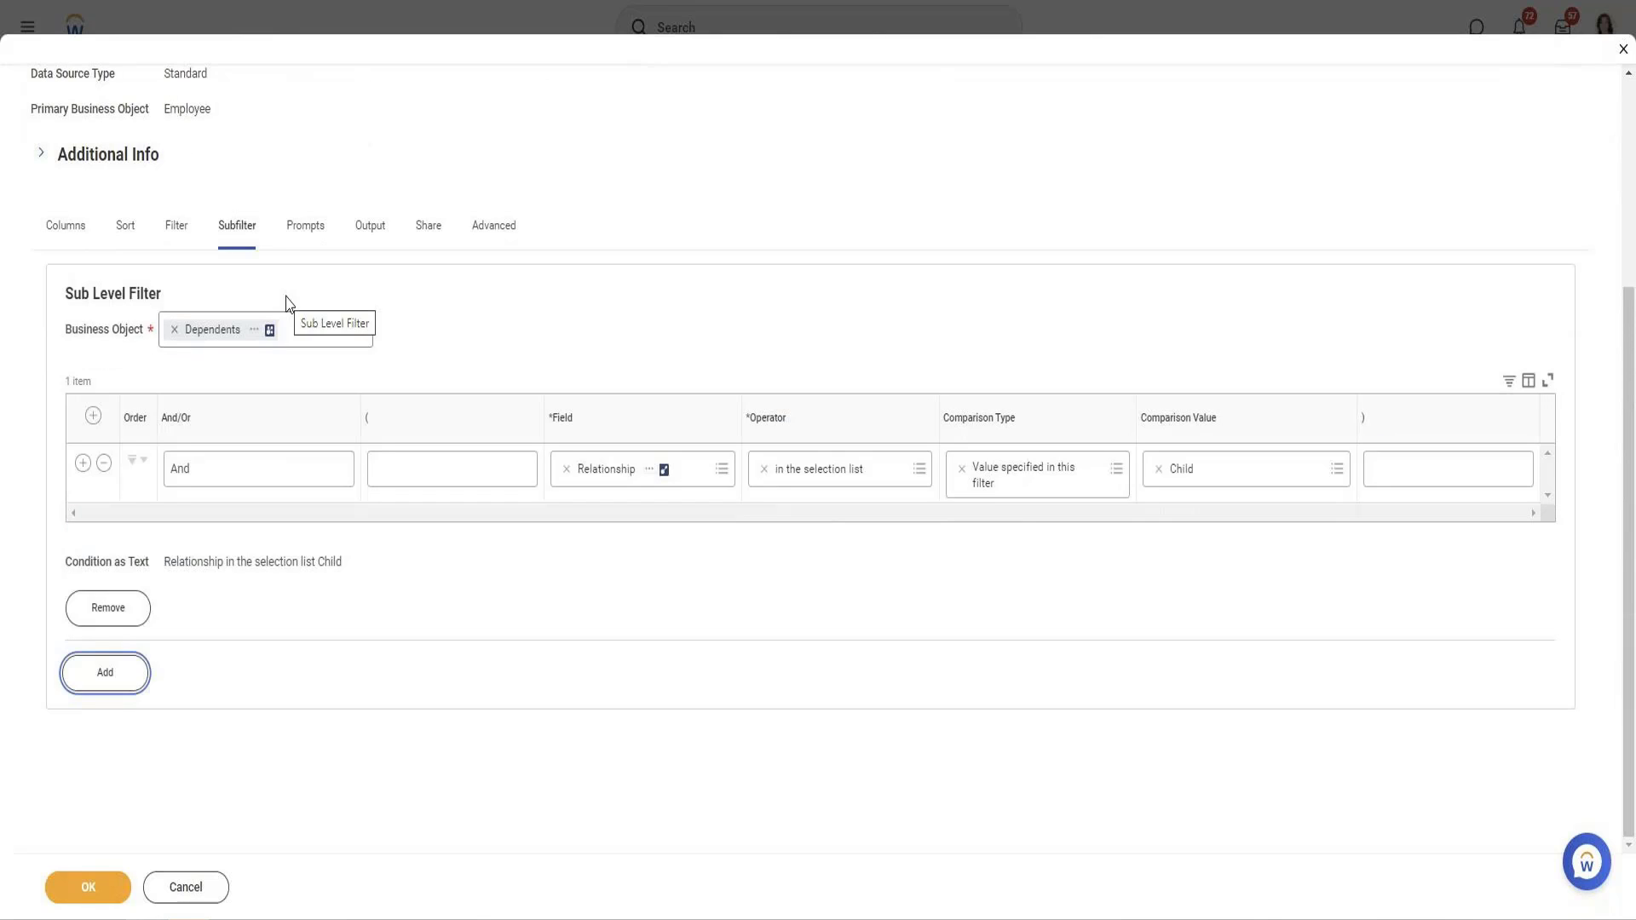
{"action": "left_click", "coordinate": [175, 227]}
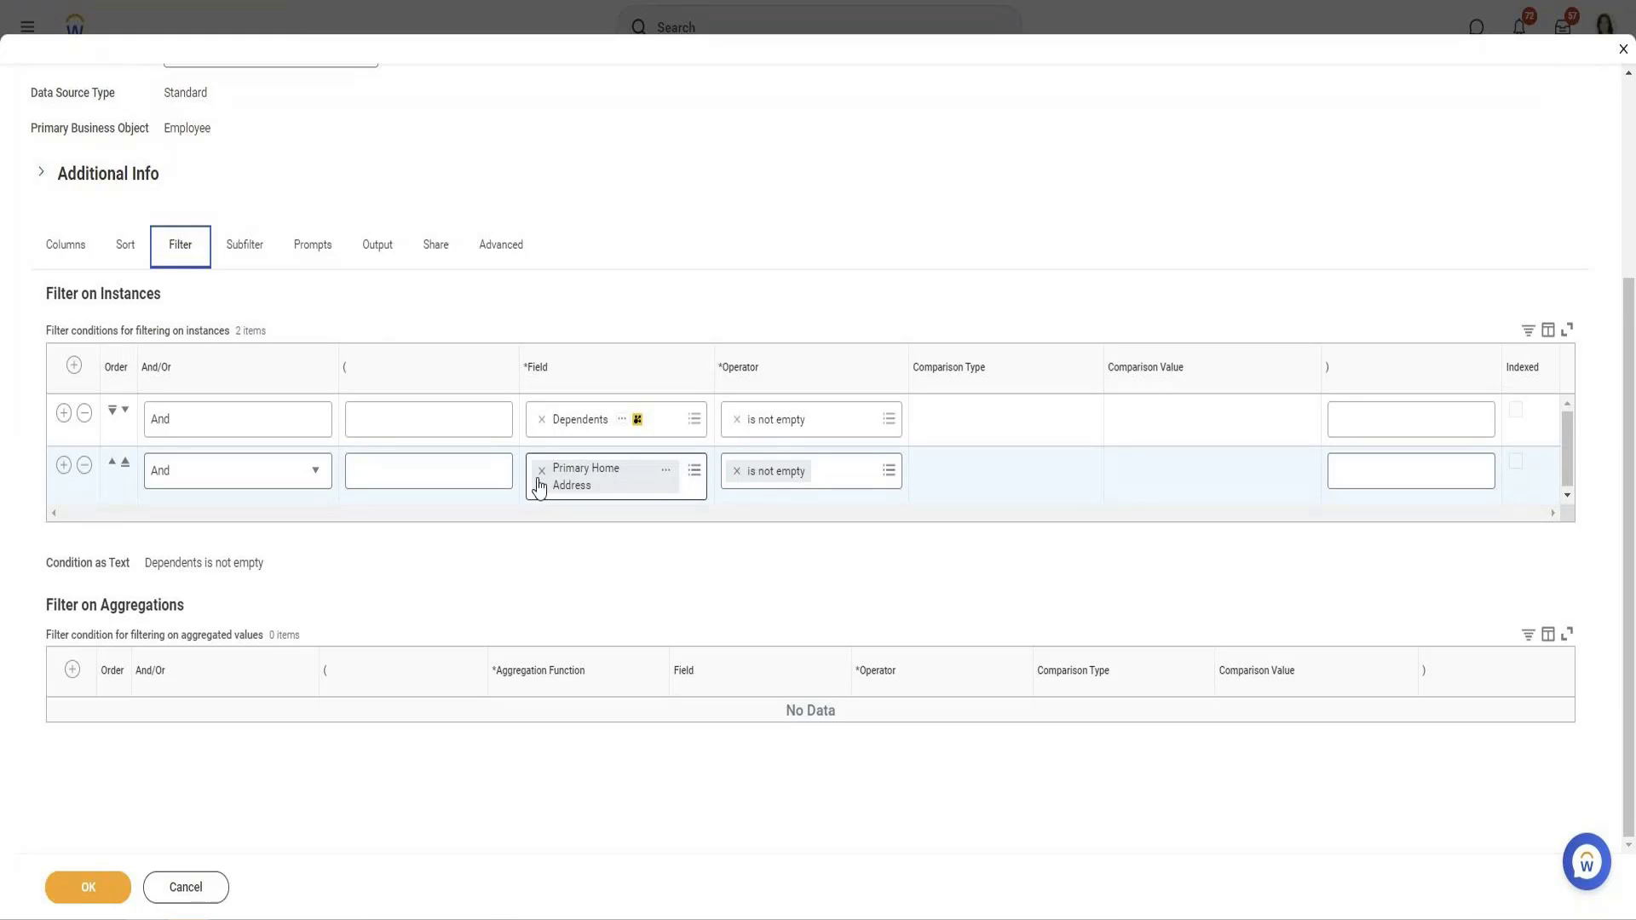
Change the second instance filter condition's field to Primary Home Address - State.
{"action": "left_click", "coordinate": [703, 480]}
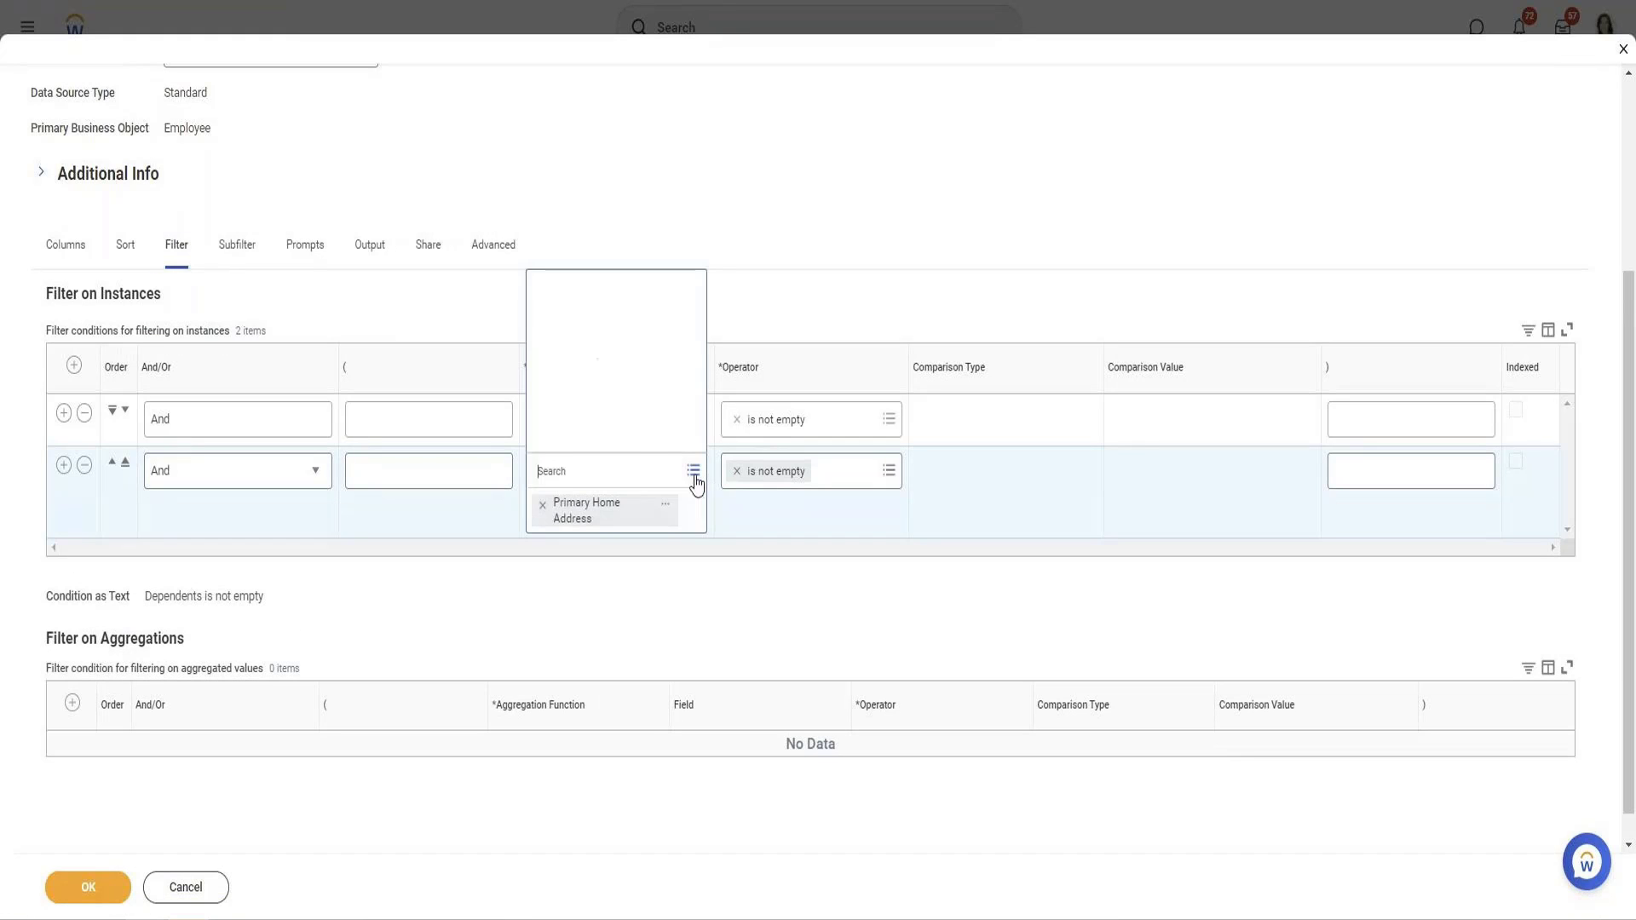
{"action": "type", "text": "Primary"}
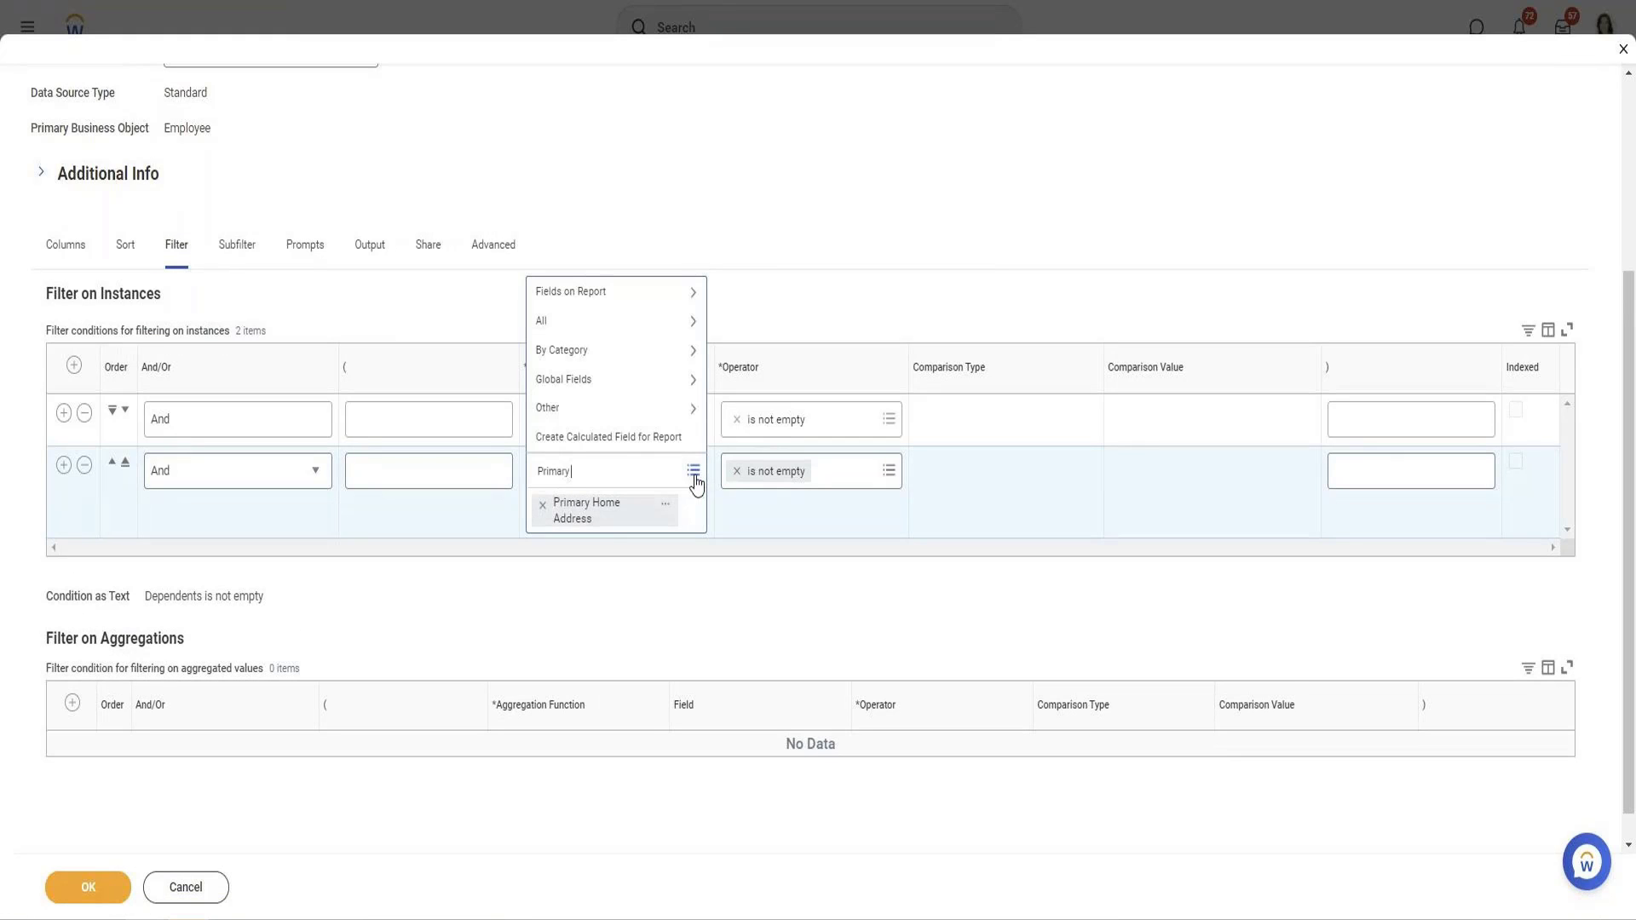
{"action": "type", "text": " home sttae"}
{"action": "key", "text": "Return"}
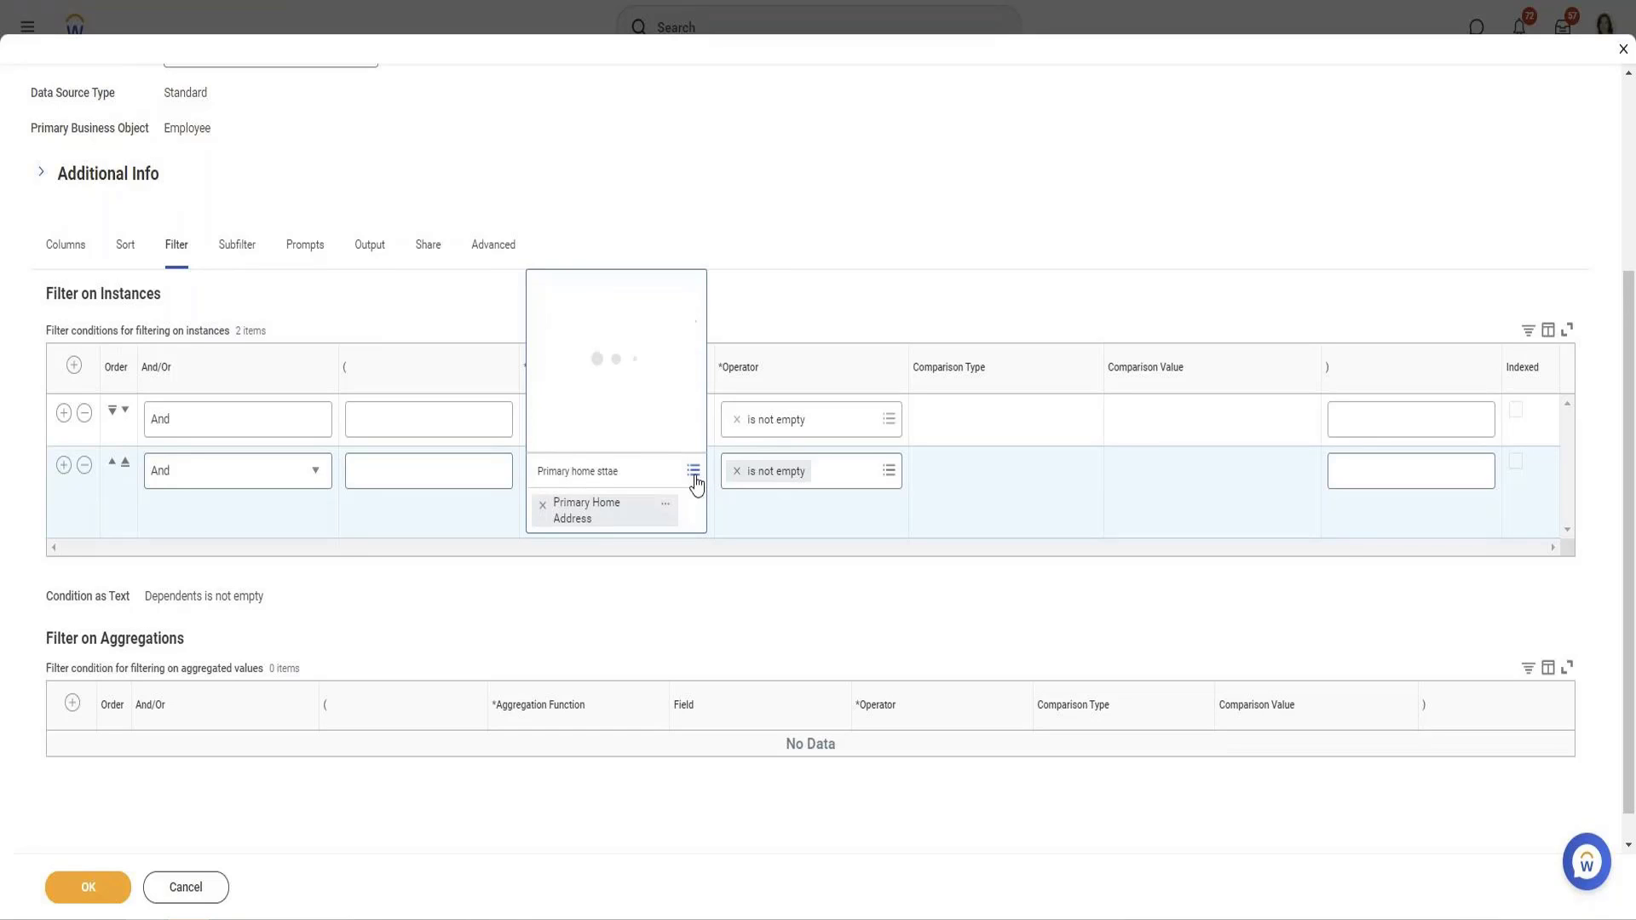
{"action": "key", "text": "BackSpace"}
{"action": "key", "text": "BackSpace"}
{"action": "key", "text": "BackSpace"}
{"action": "type", "text": "ate"}
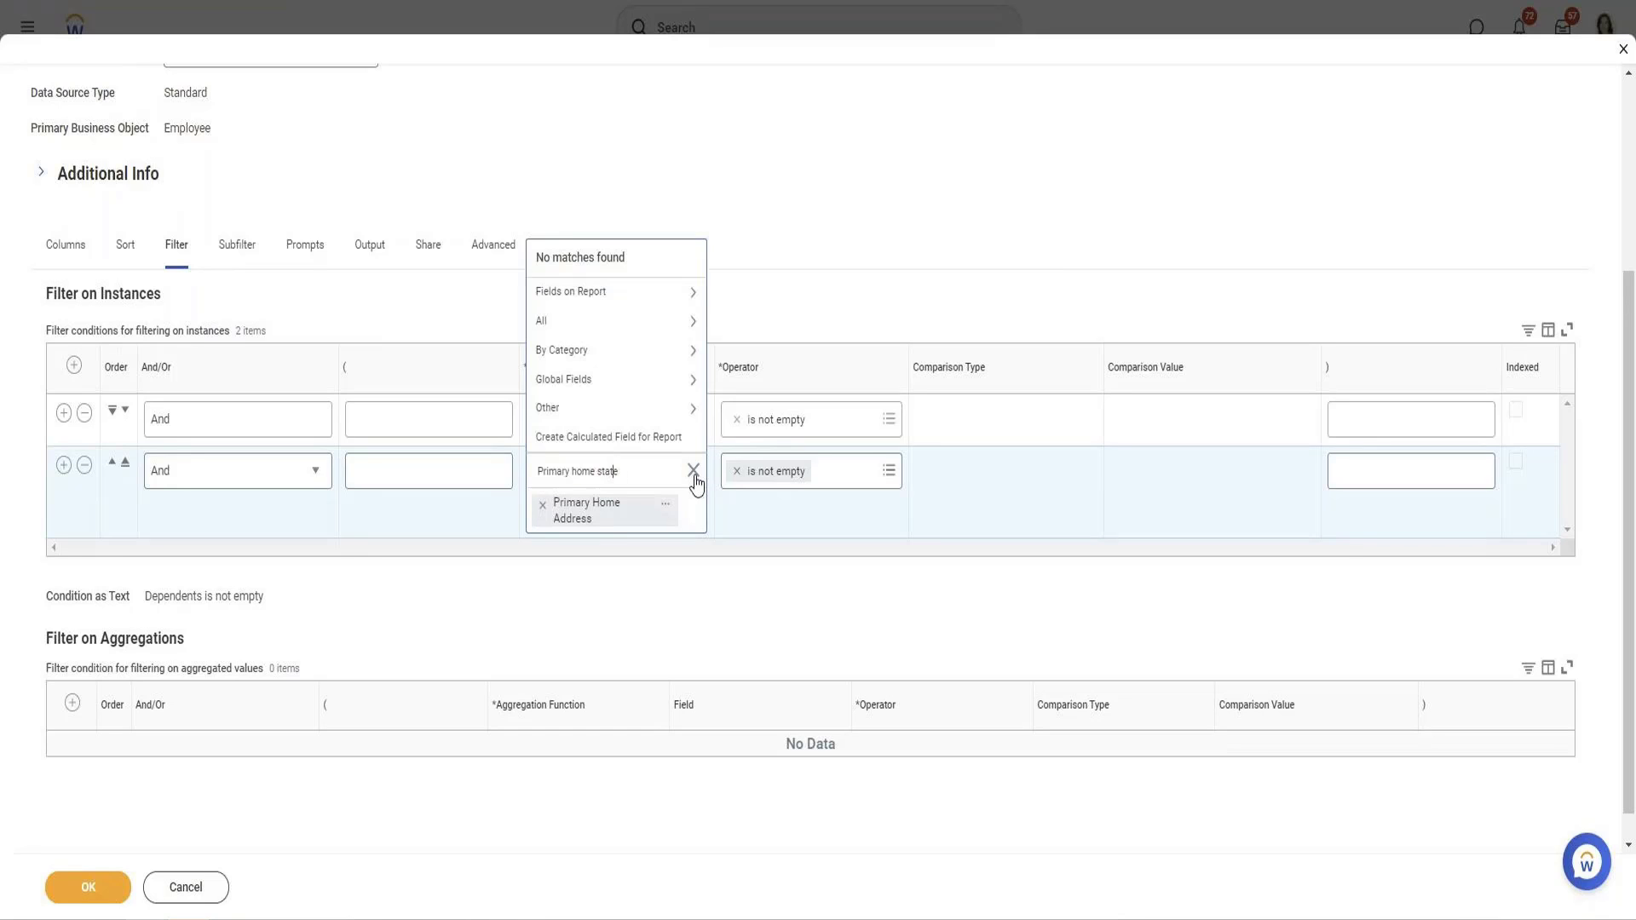
{"action": "key", "text": "Return"}
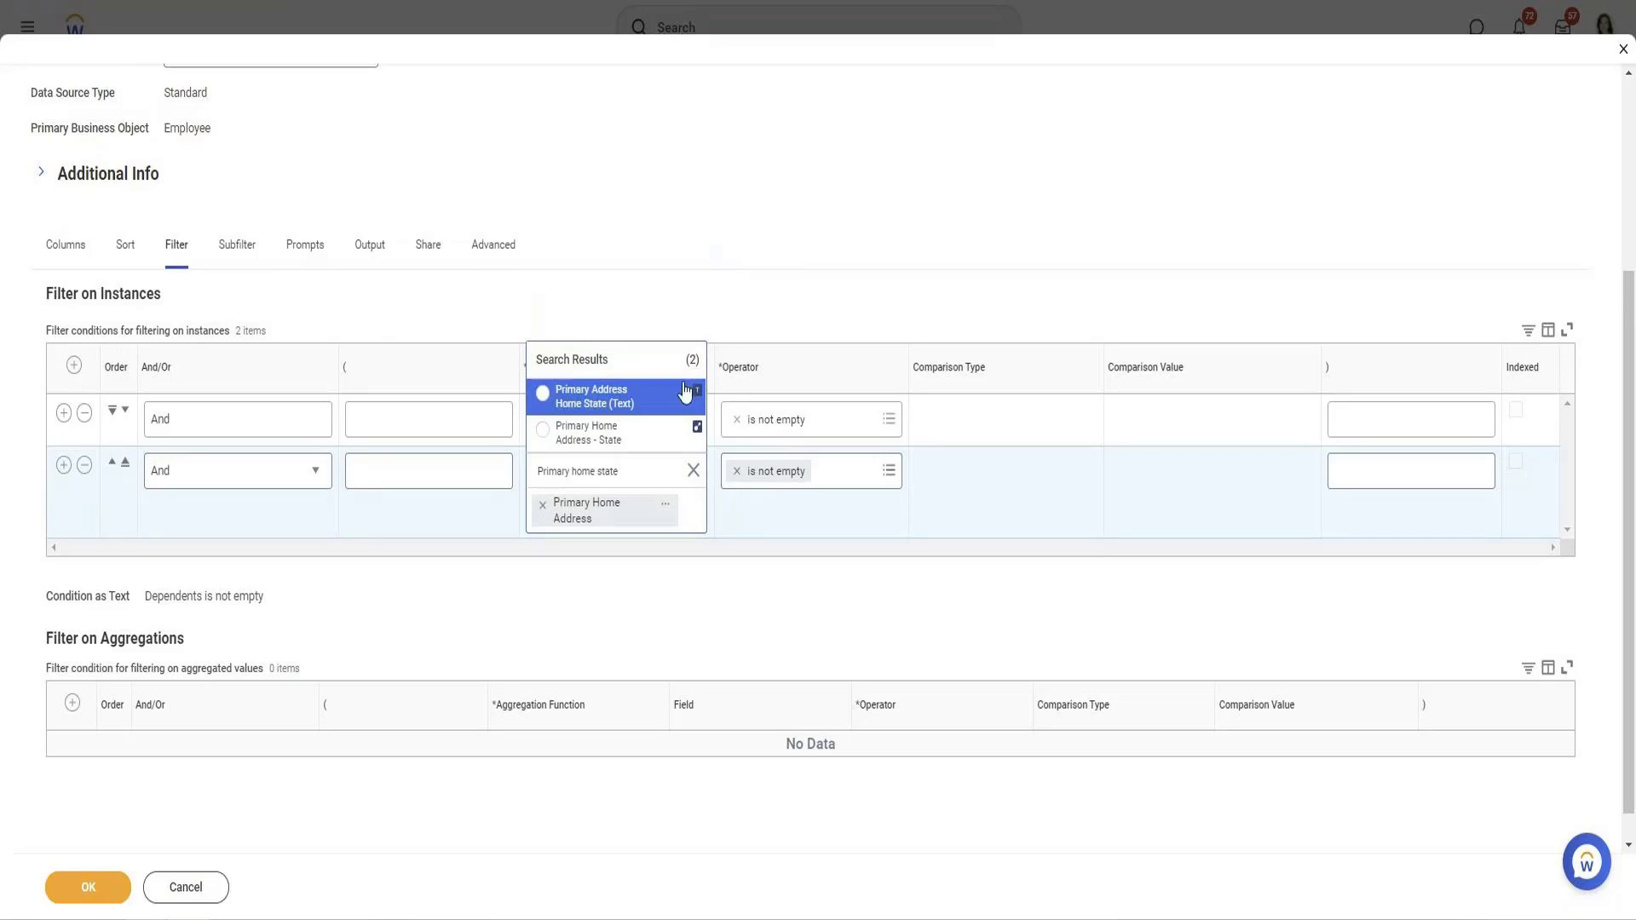
{"action": "left_click", "coordinate": [644, 452]}
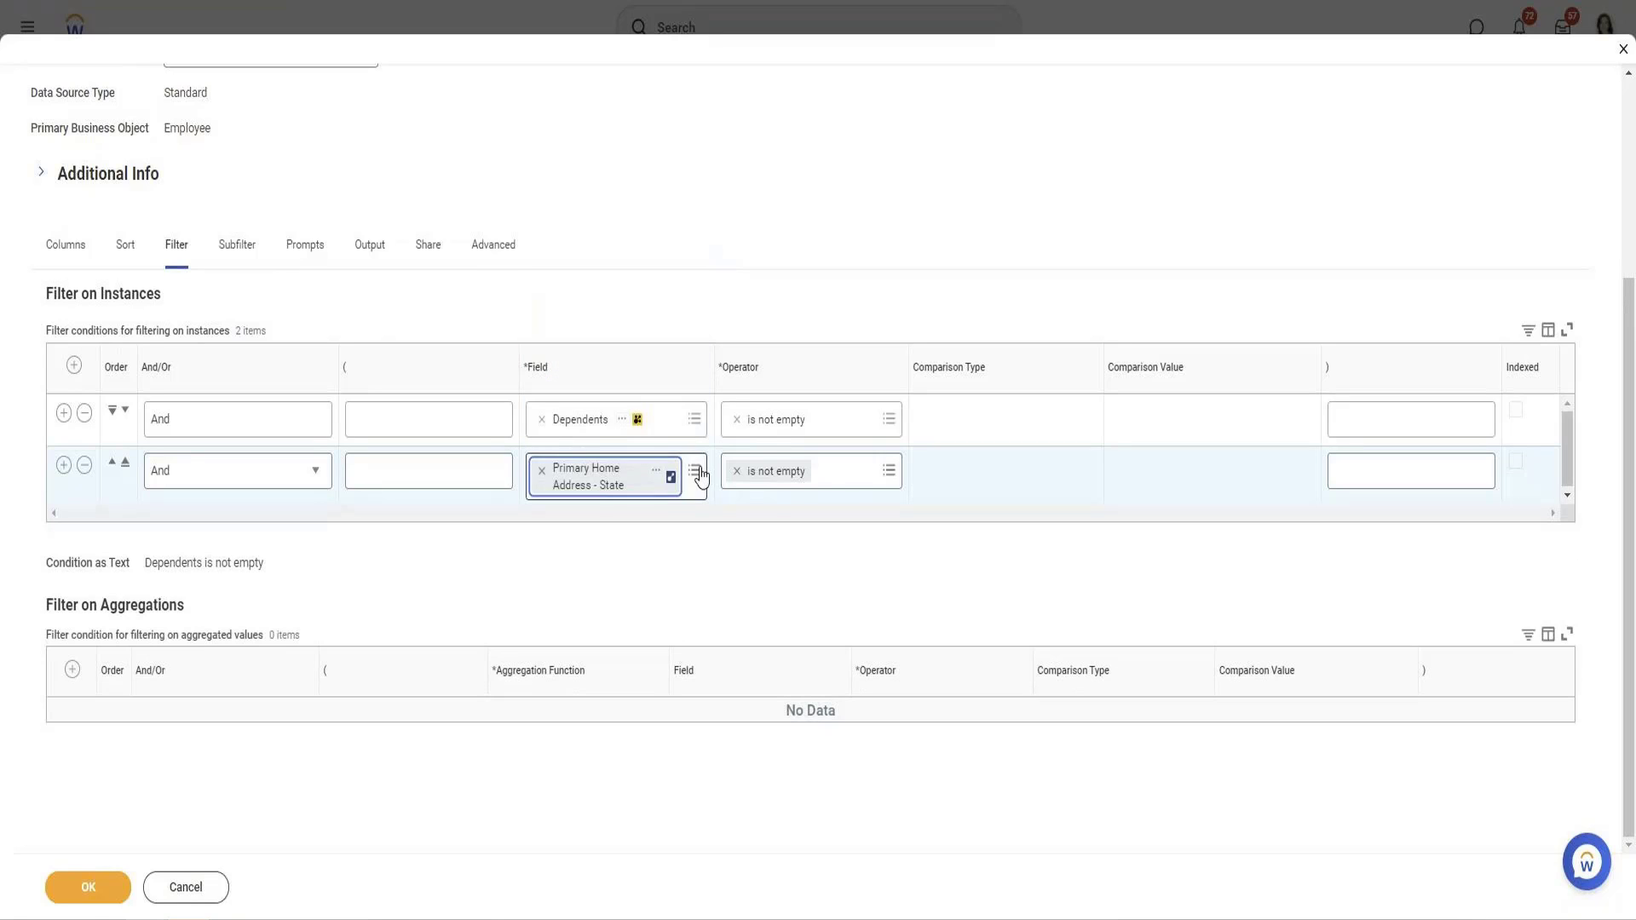
Set the state condition's operator to in the selection list and its comparison value to California.
{"action": "left_click", "coordinate": [848, 470]}
{"action": "left_click", "coordinate": [811, 411]}
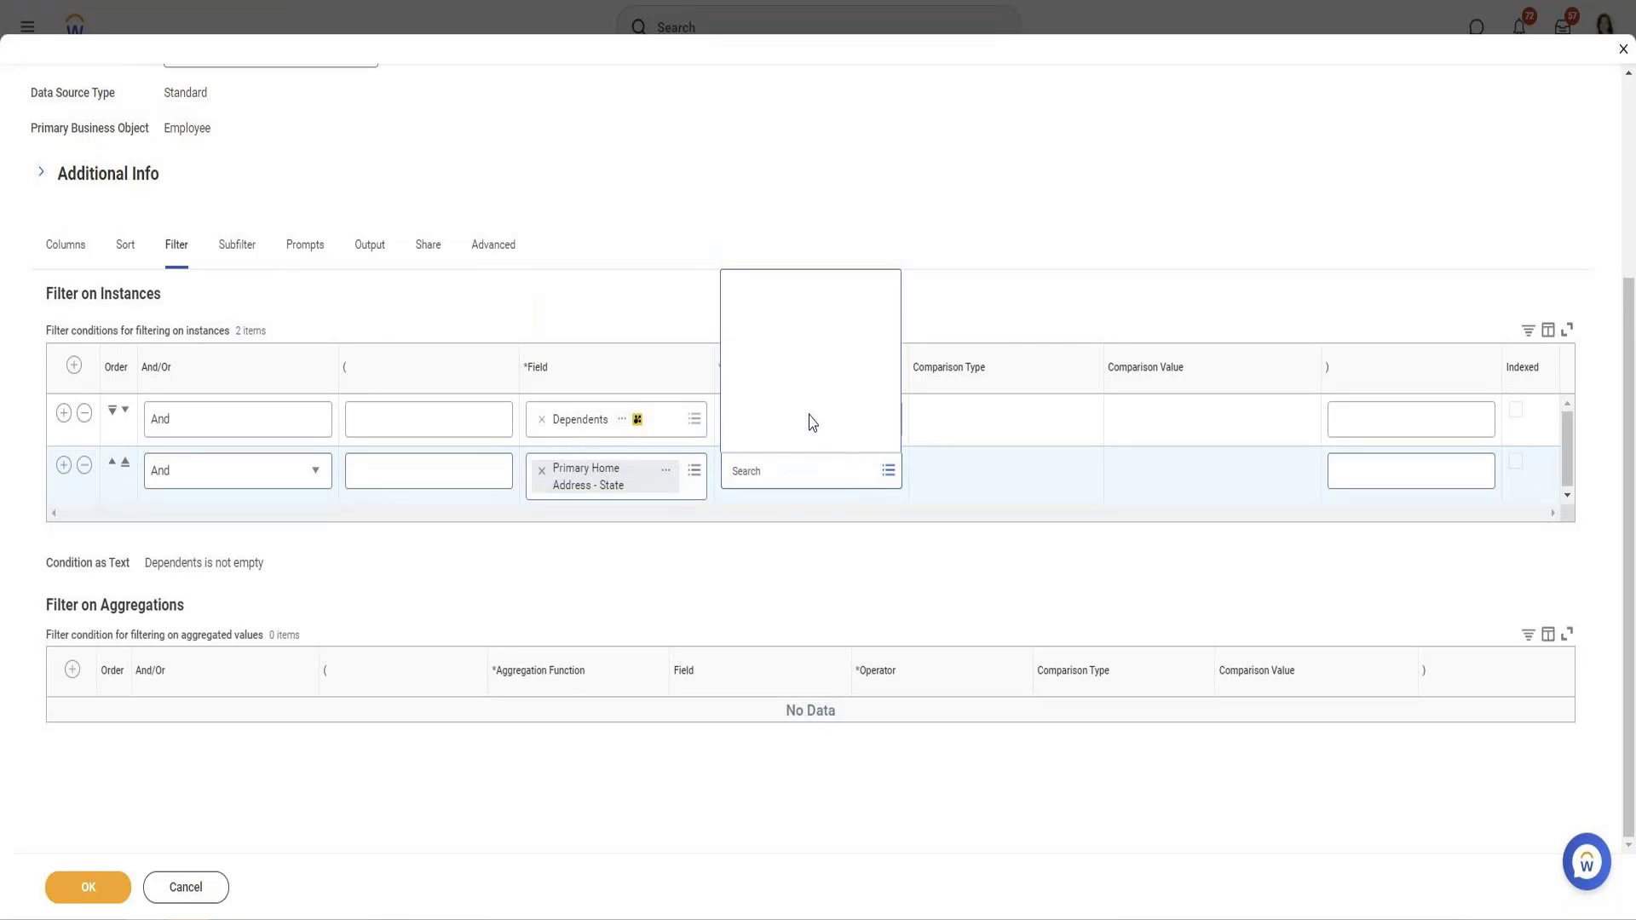
{"action": "left_click", "coordinate": [820, 361]}
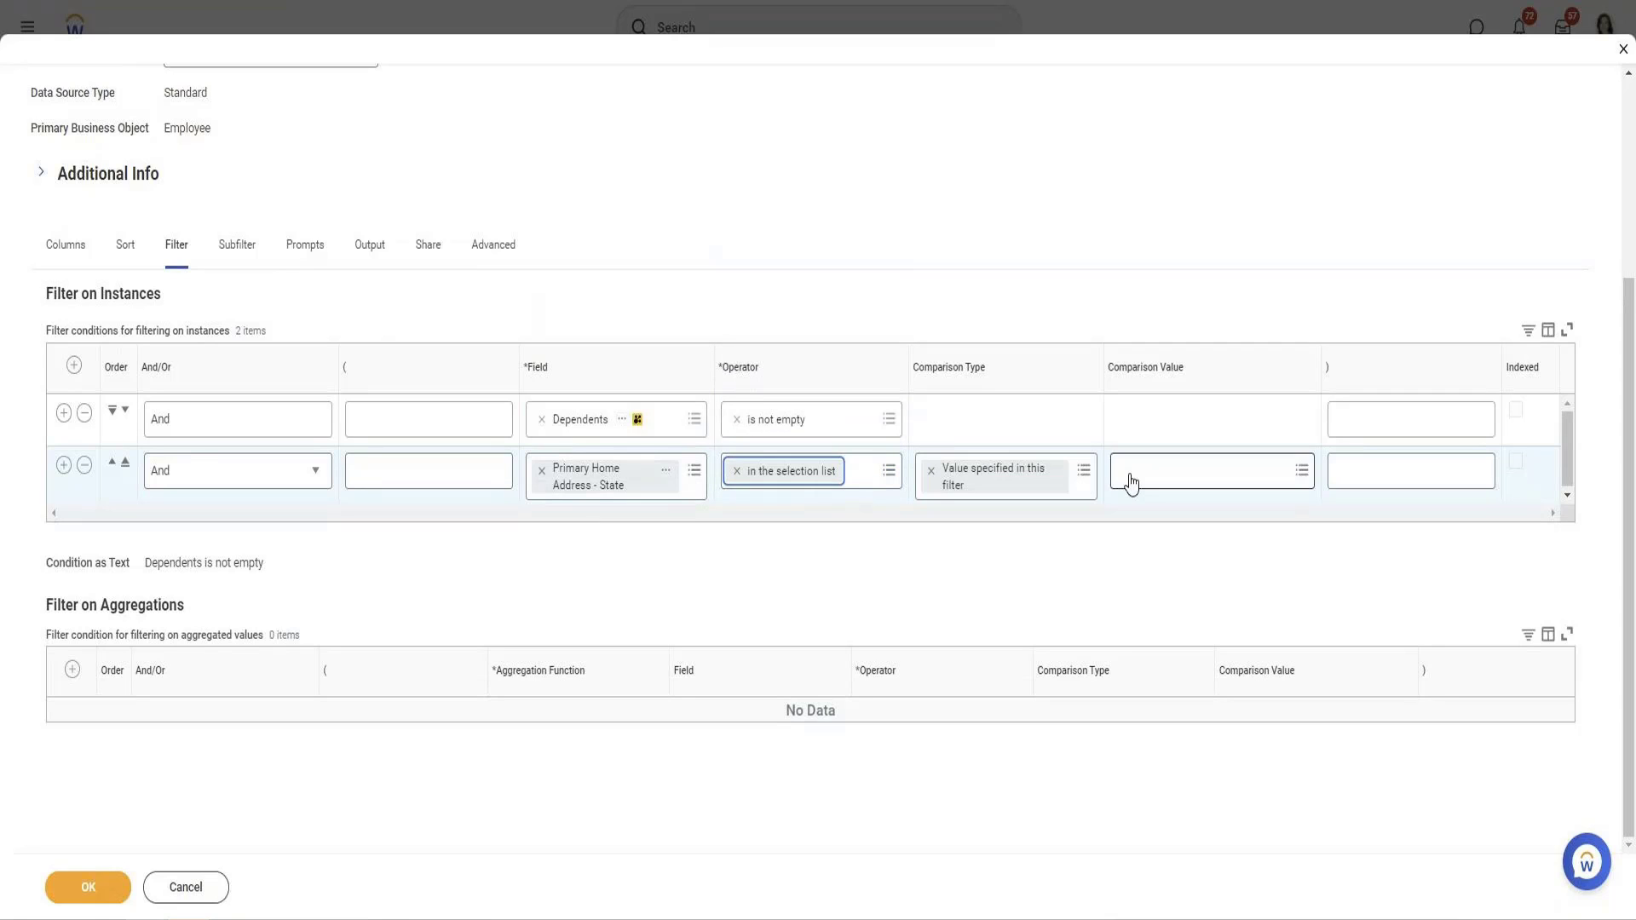
{"action": "left_click", "coordinate": [1128, 478]}
{"action": "type", "text": "cal"}
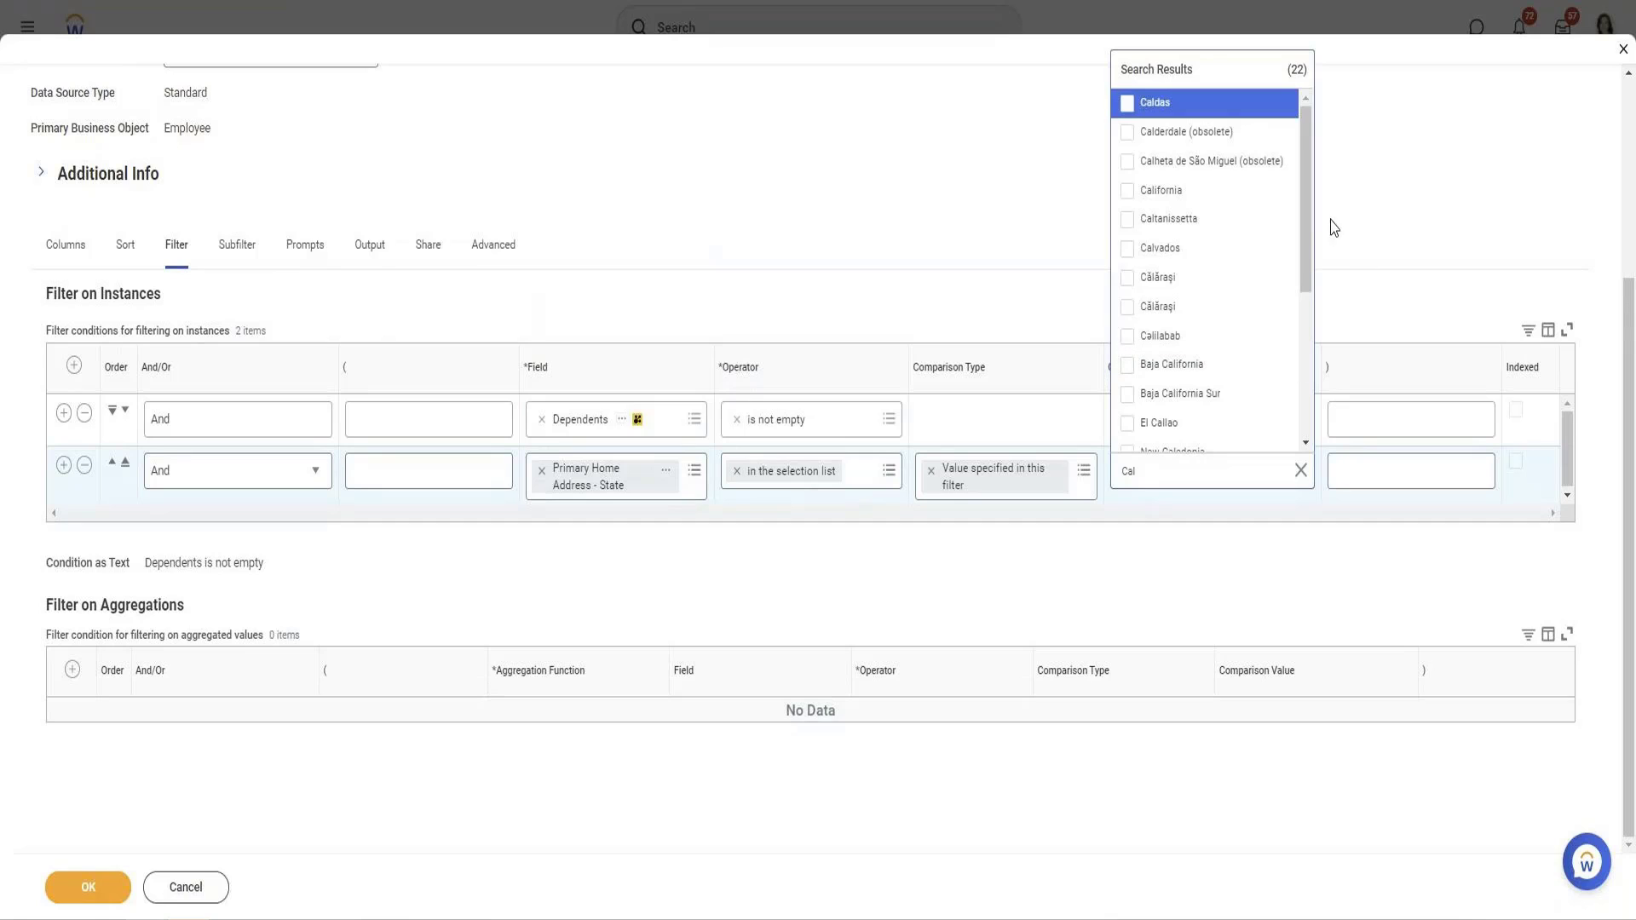
{"action": "scroll", "coordinate": [1308, 251], "scroll_direction": "down", "scroll_amount": 1}
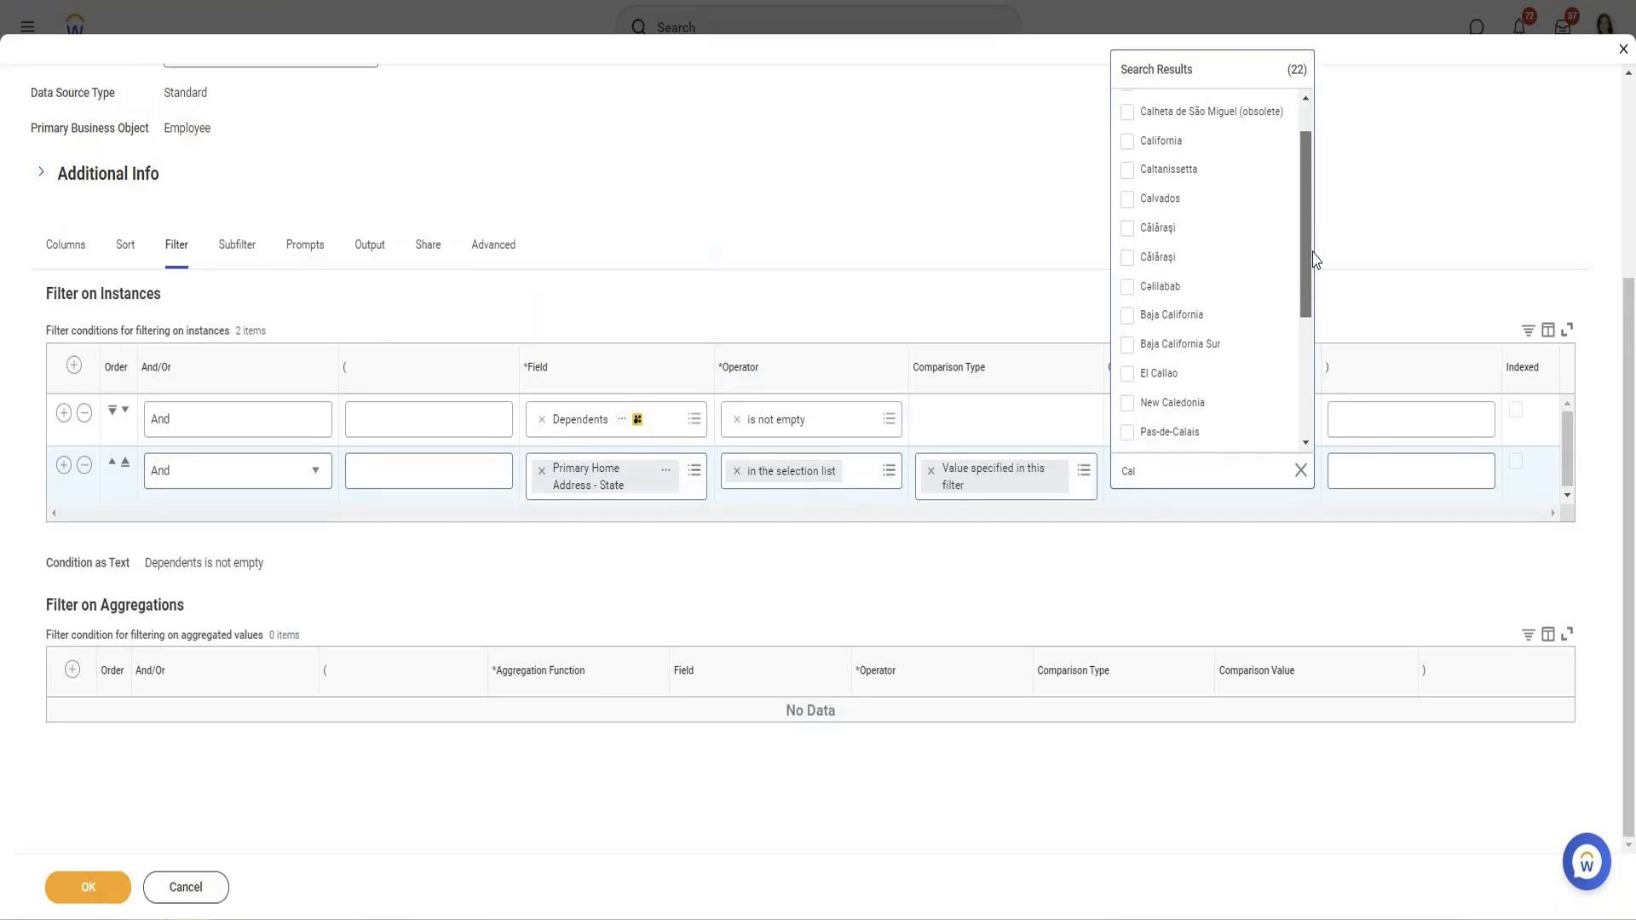
{"action": "scroll", "coordinate": [1247, 426], "scroll_direction": "down", "scroll_amount": 3}
{"action": "scroll", "coordinate": [1247, 424], "scroll_direction": "down", "scroll_amount": 3}
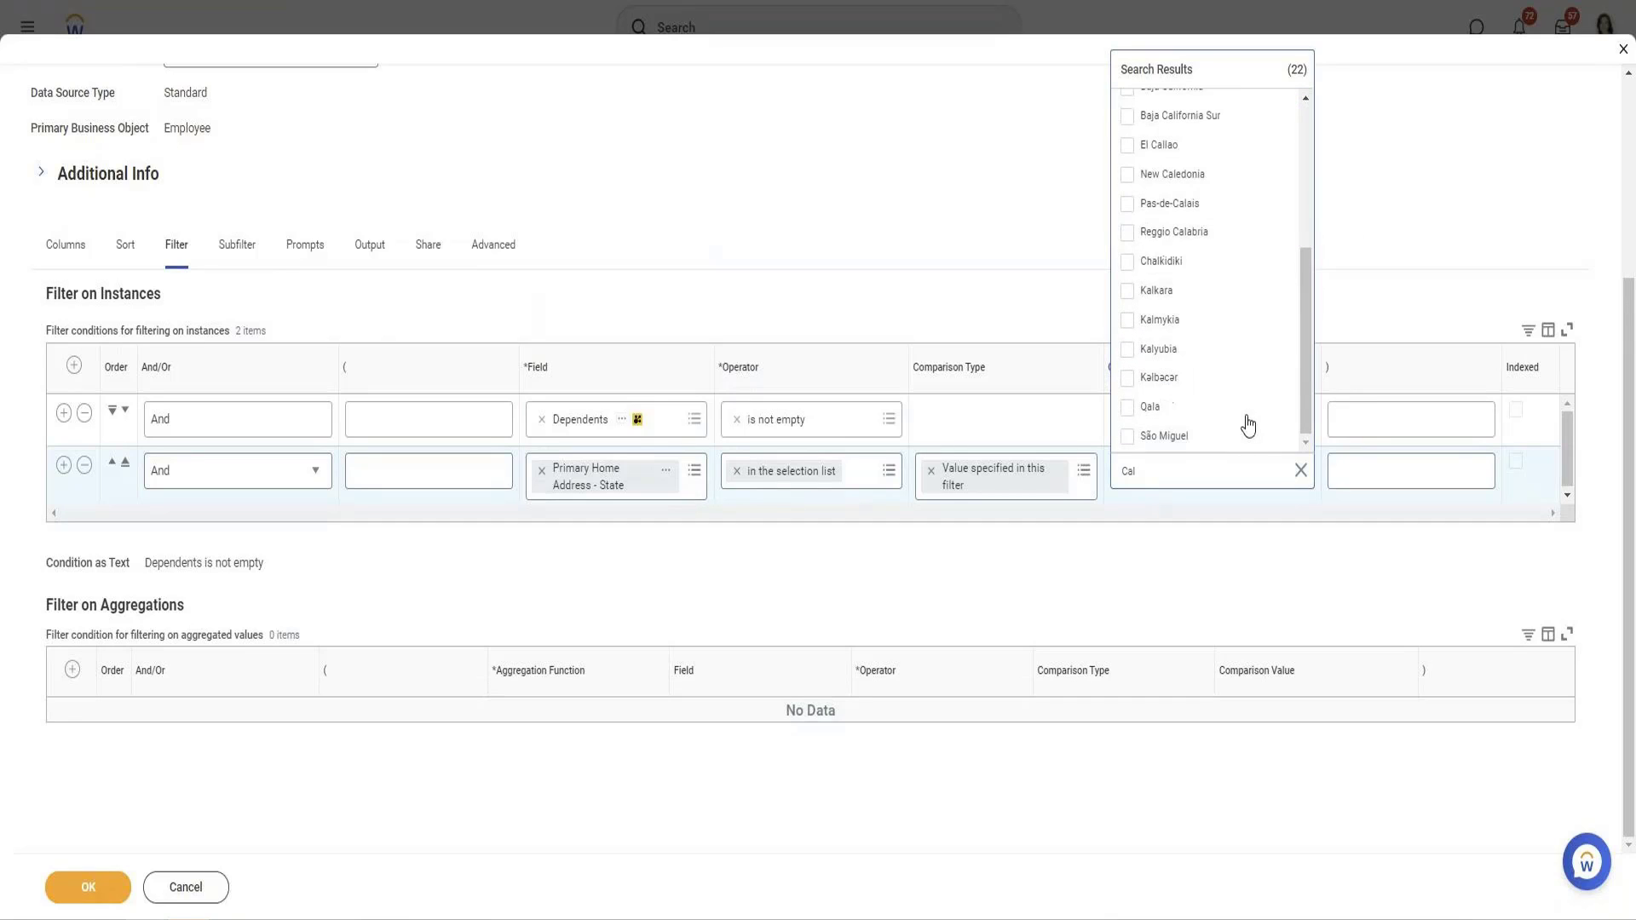
{"action": "scroll", "coordinate": [1247, 424], "scroll_direction": "up", "scroll_amount": 5}
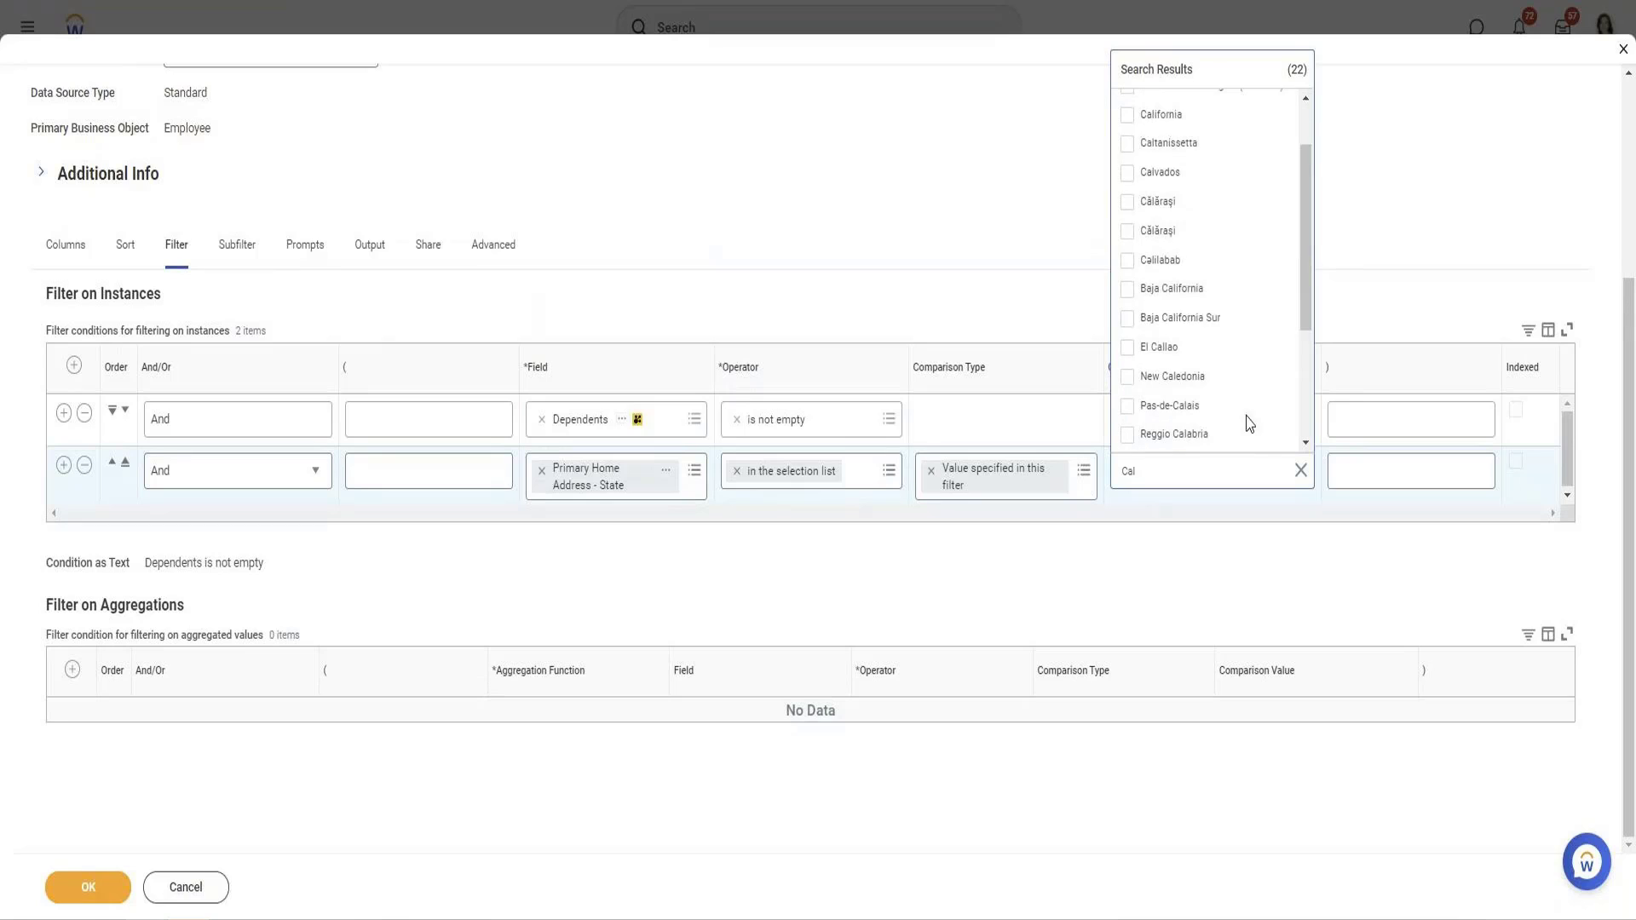
{"action": "left_click", "coordinate": [1164, 116]}
{"action": "left_click", "coordinate": [759, 594]}
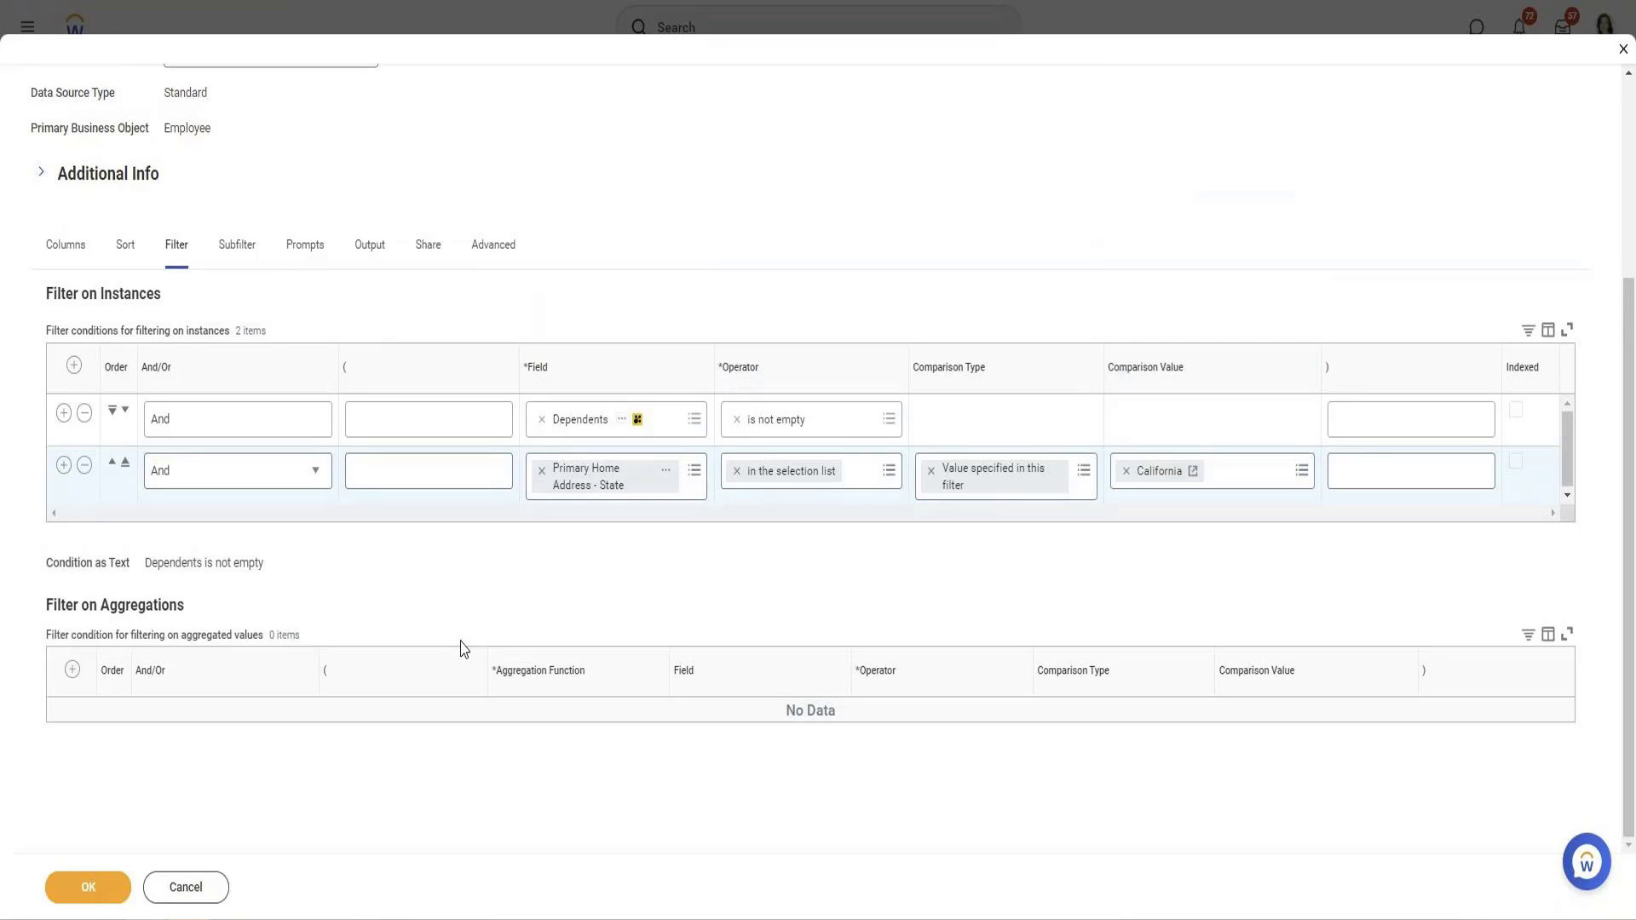
Save and run the report, and examine the home state values across all employee rows.
{"action": "left_click", "coordinate": [98, 888]}
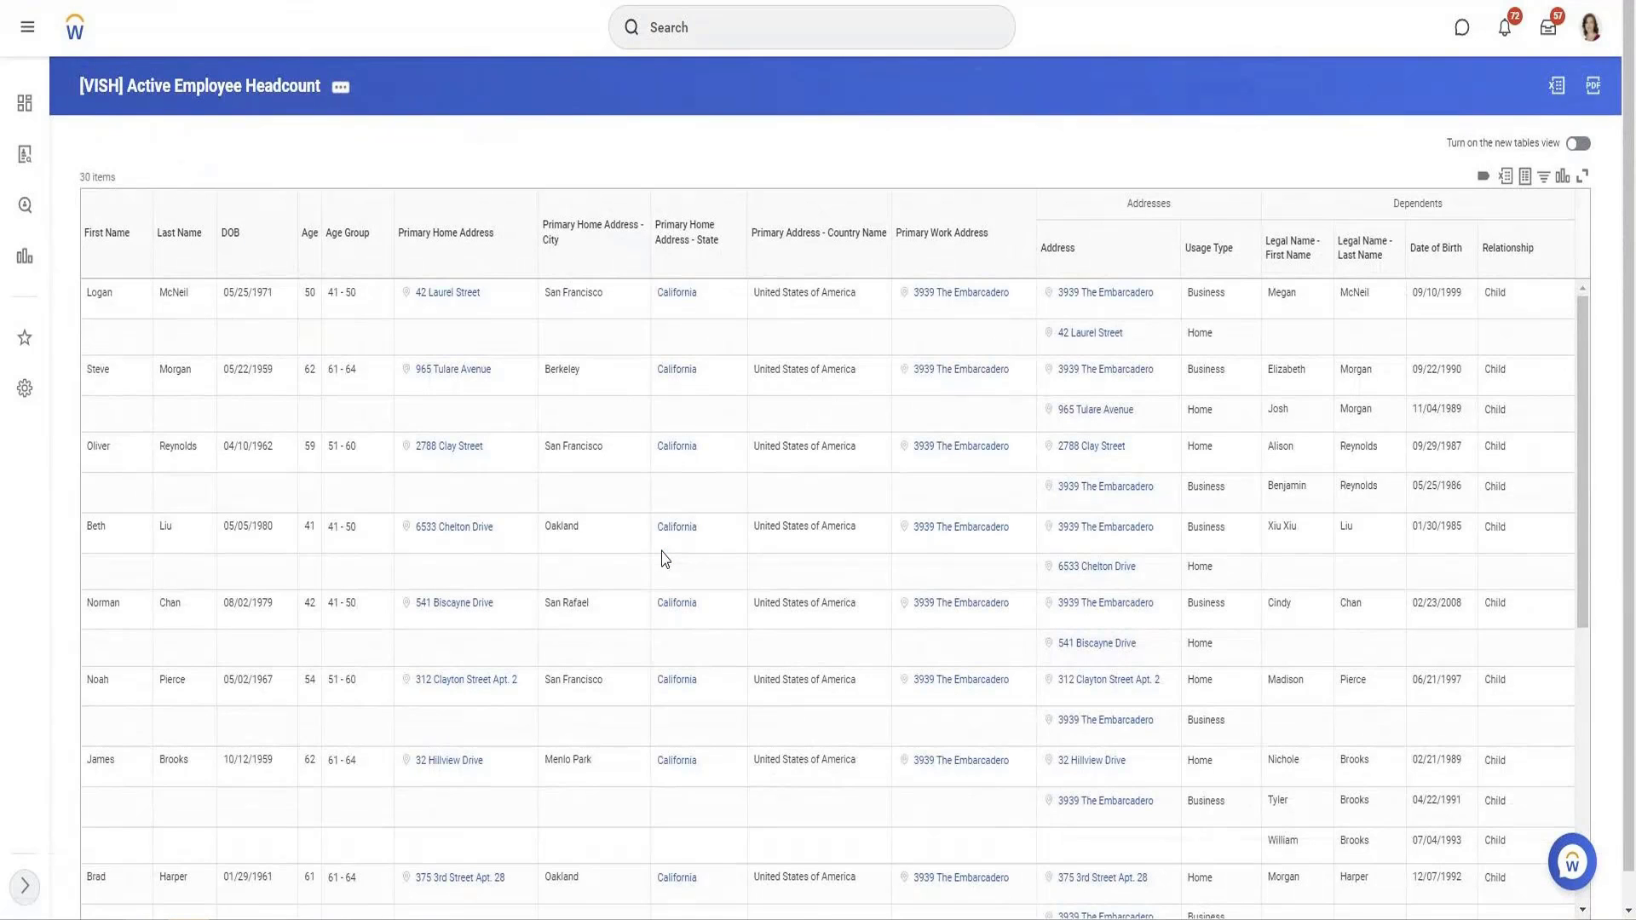
{"action": "scroll", "coordinate": [862, 591], "scroll_direction": "down", "scroll_amount": 1}
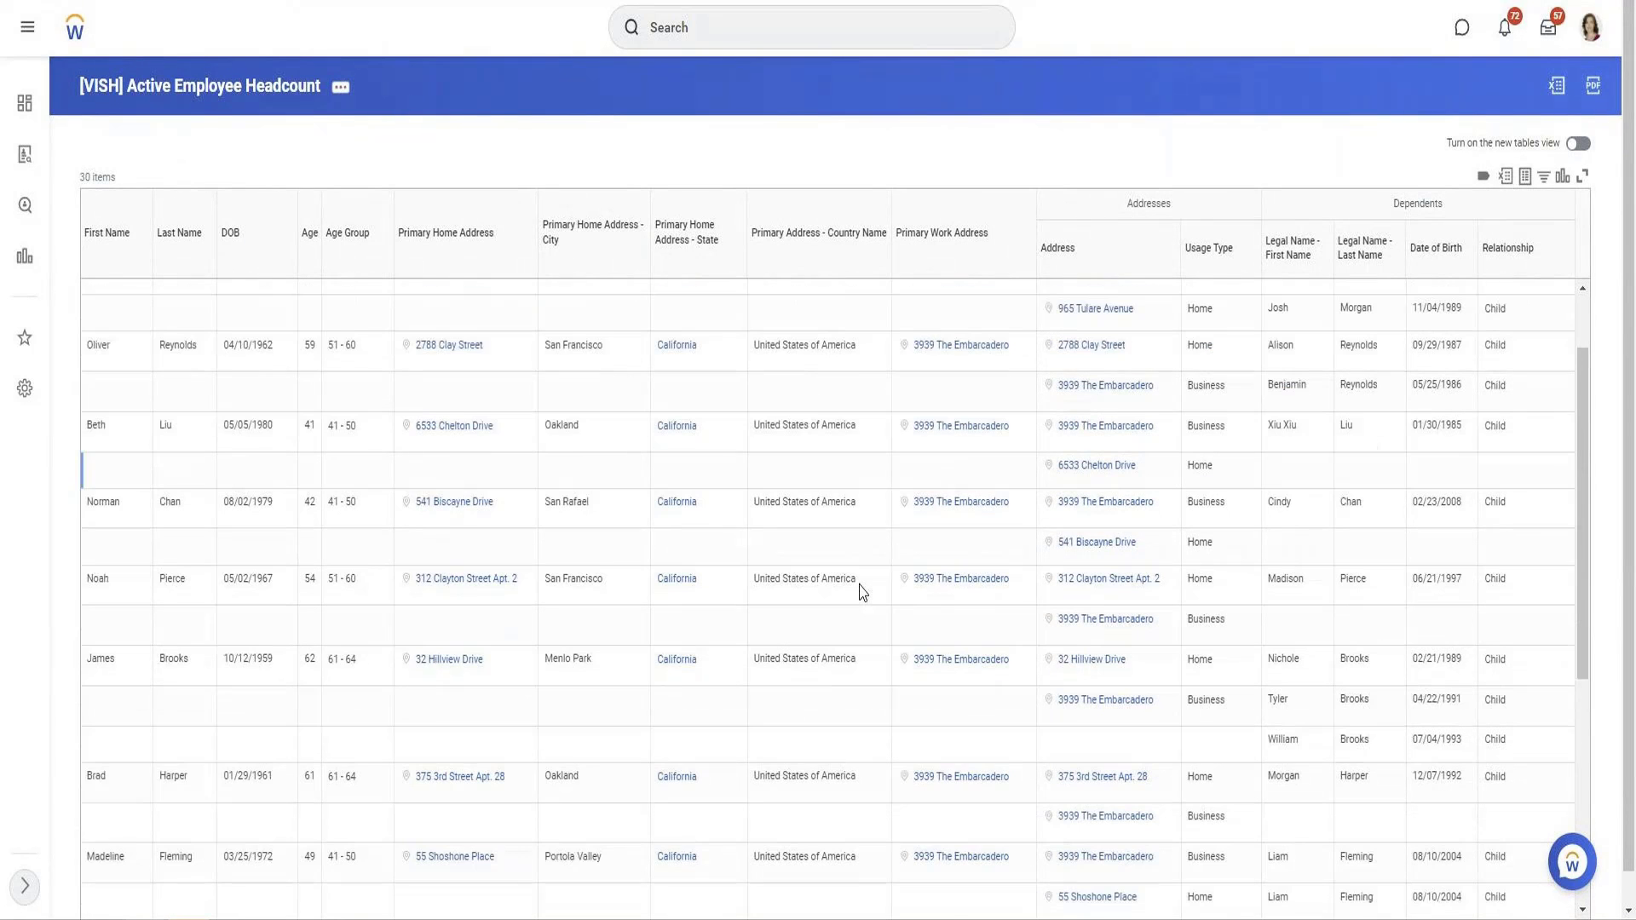
{"action": "scroll", "coordinate": [862, 590], "scroll_direction": "down", "scroll_amount": 4}
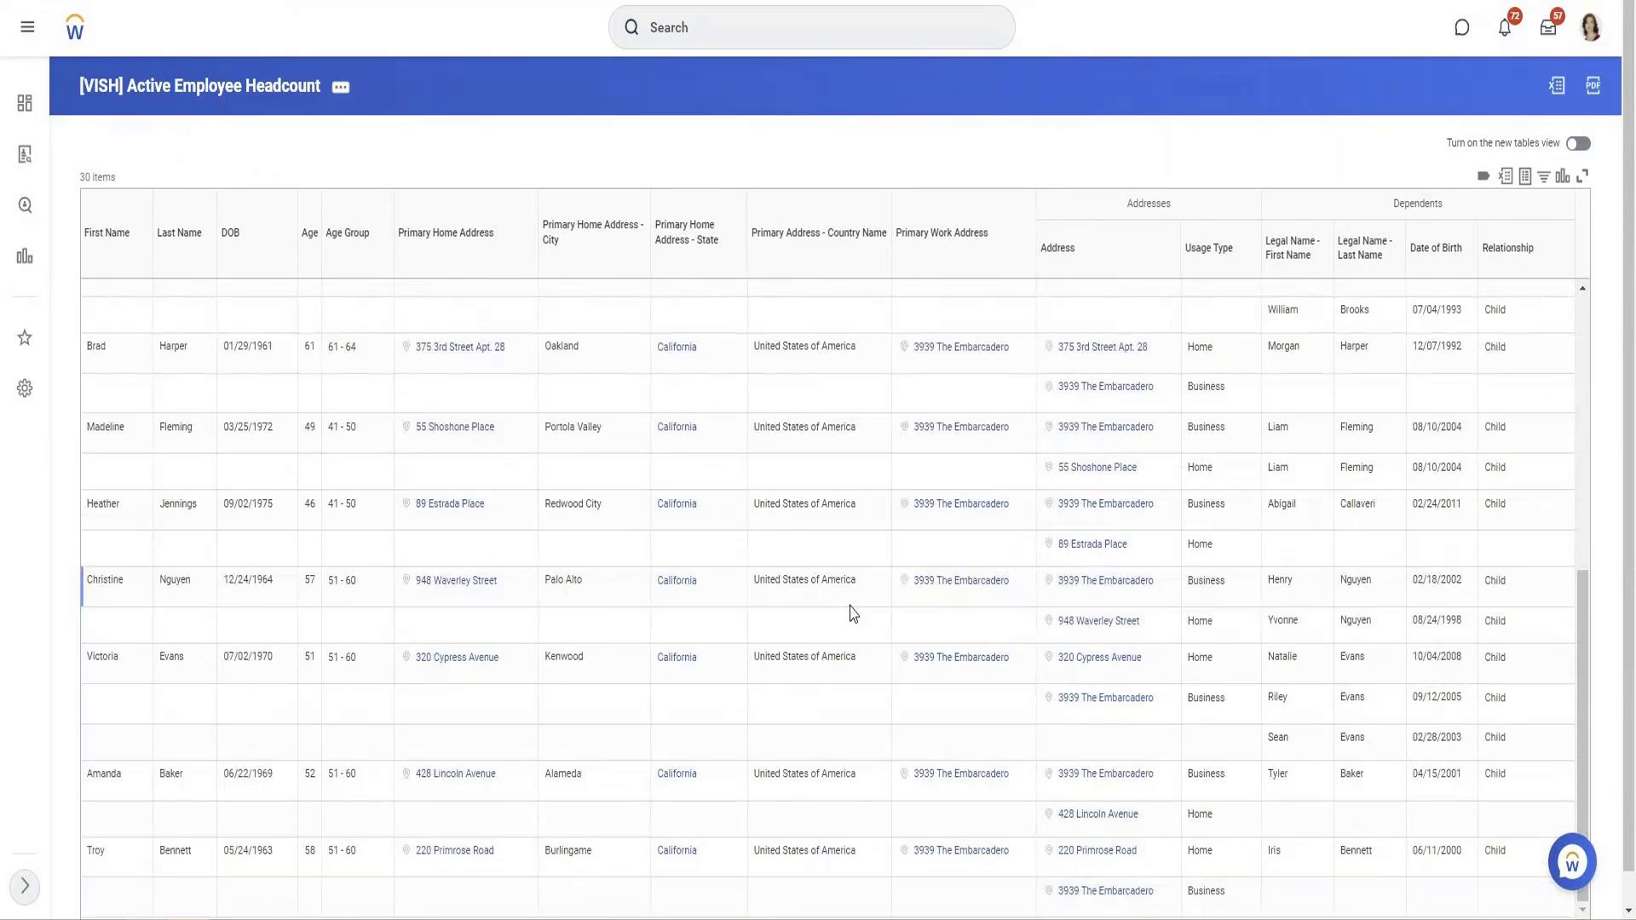
{"action": "scroll", "coordinate": [852, 606], "scroll_direction": "up", "scroll_amount": 5}
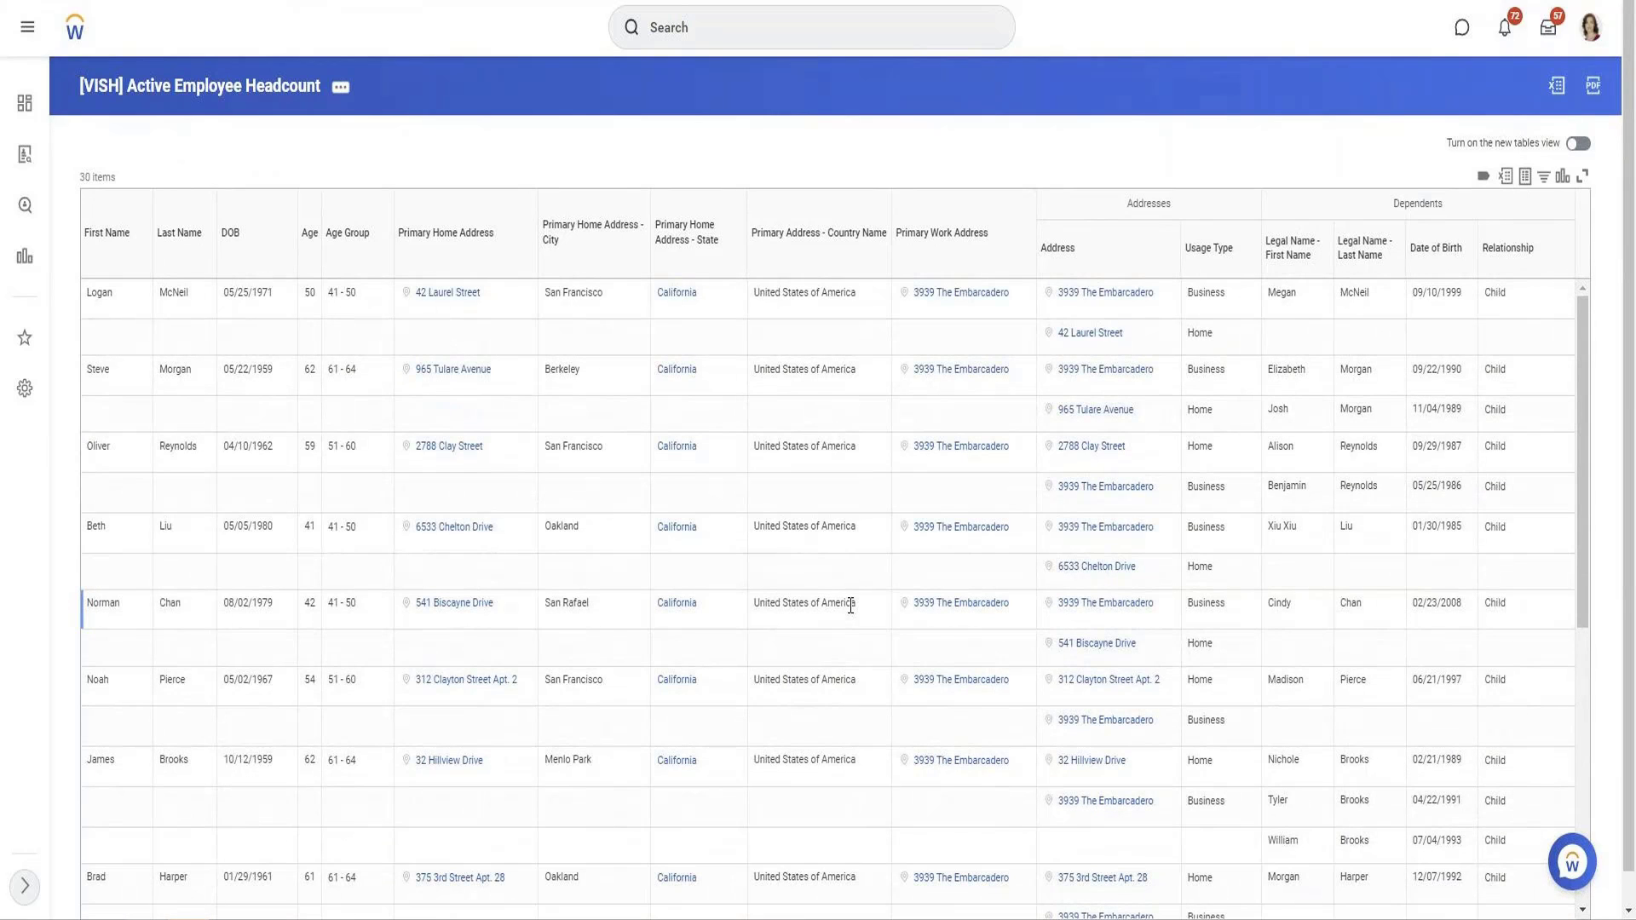